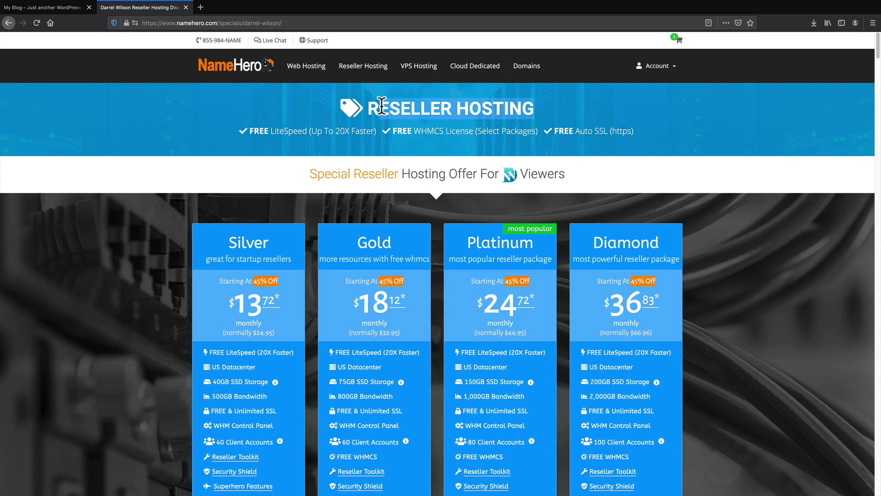
Step: Order the Platinum reseller plan from the pricing page with the 1 Year billing term
scroll(410, 176, "down", 2)
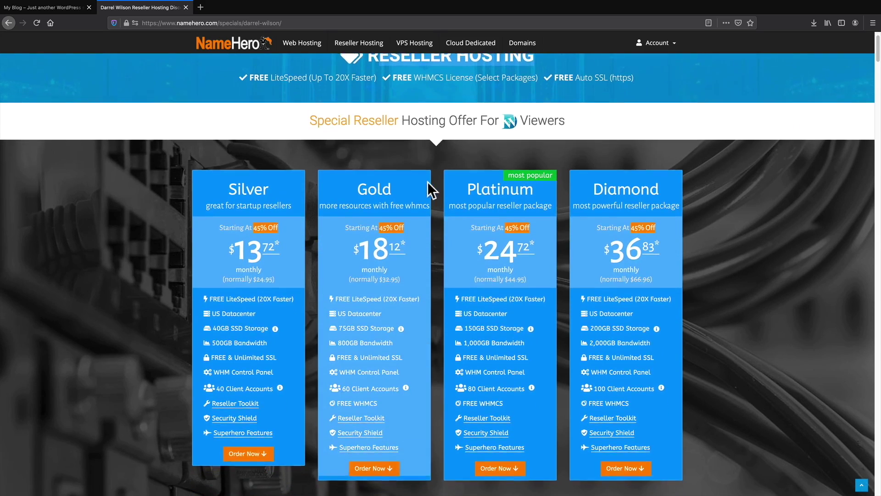
scroll(436, 188, "down", 1)
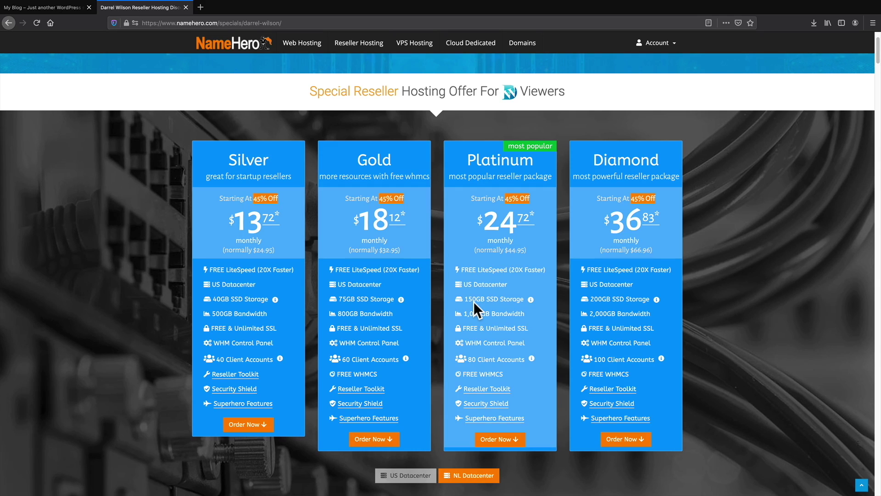
mouse_move(498, 441)
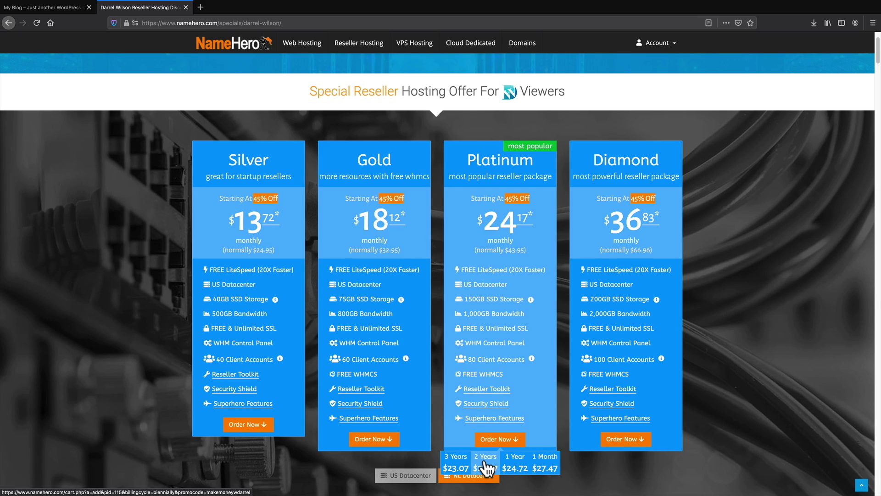
left_click(519, 464)
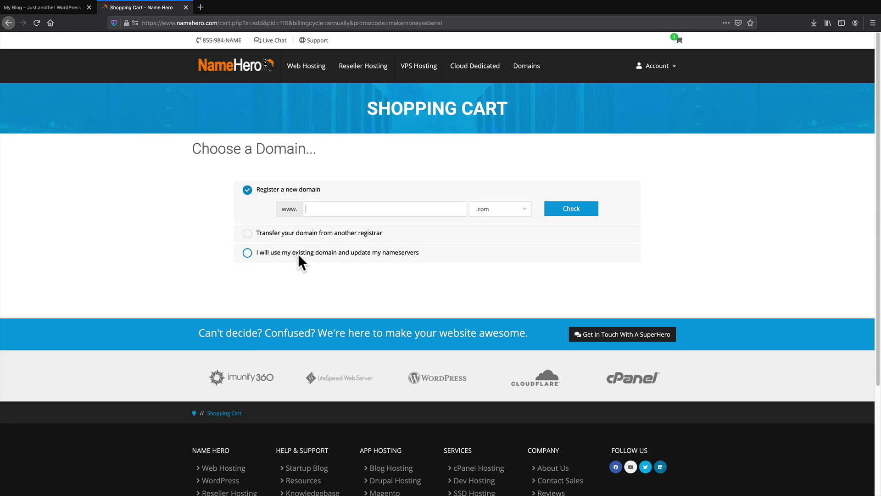
Step: Check that whmcswebhosting.com is available and continue the order with it
left_click(356, 212)
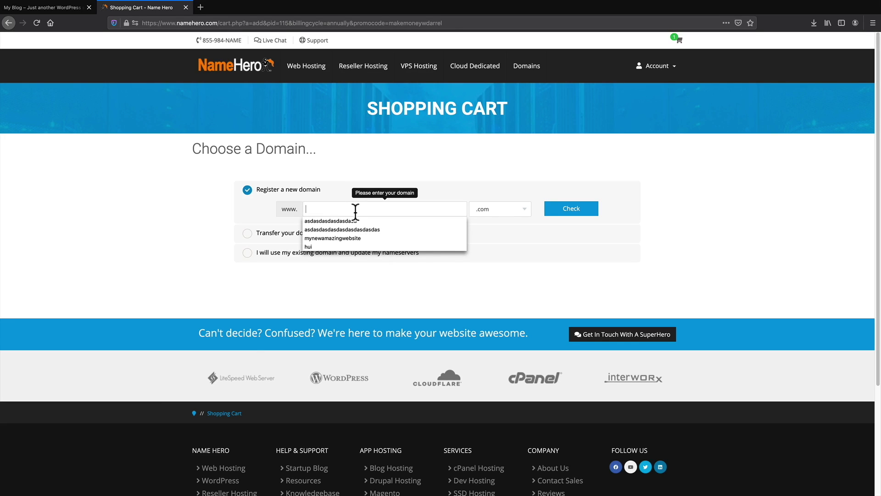
left_click(345, 221)
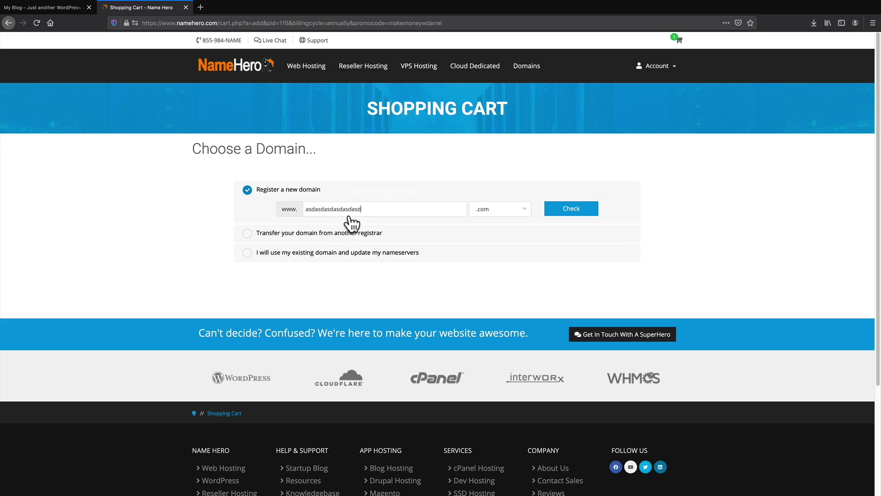
left_click(561, 210)
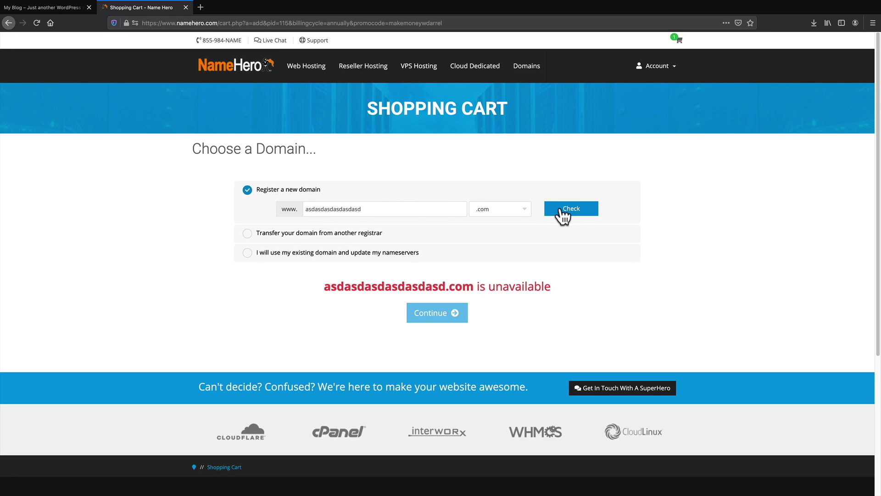
double_click(387, 207)
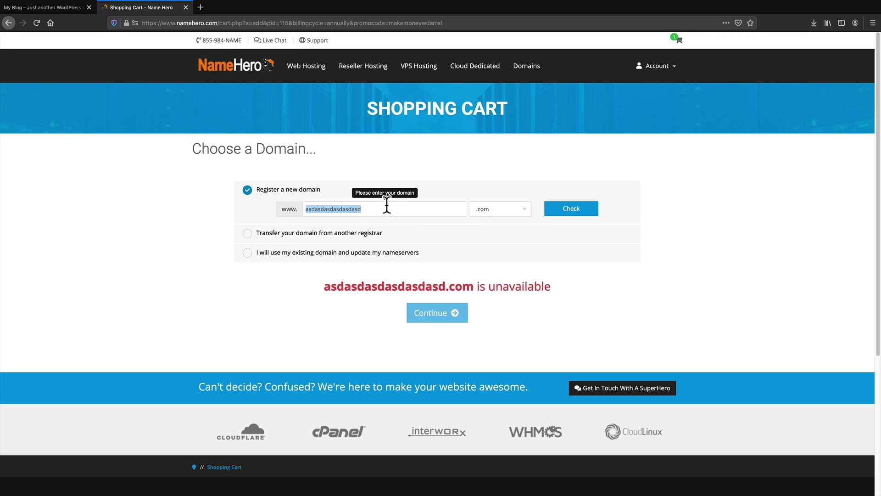
type("whmcswebhosting")
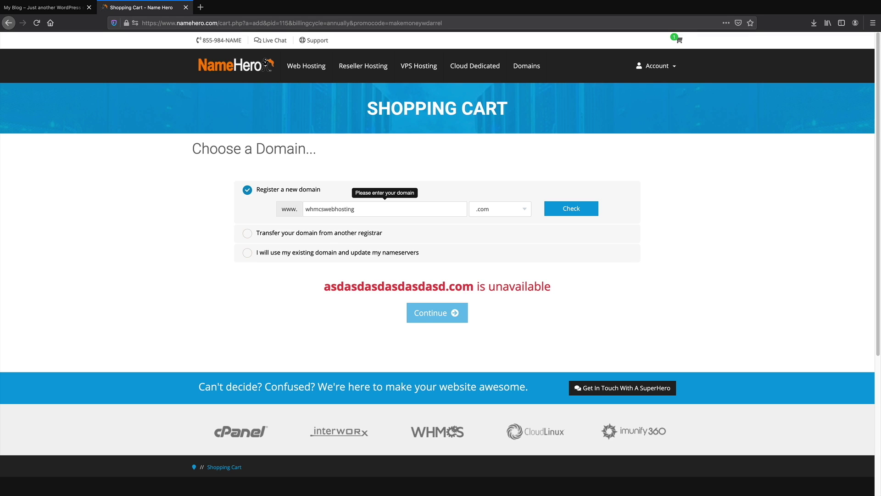
left_click(591, 210)
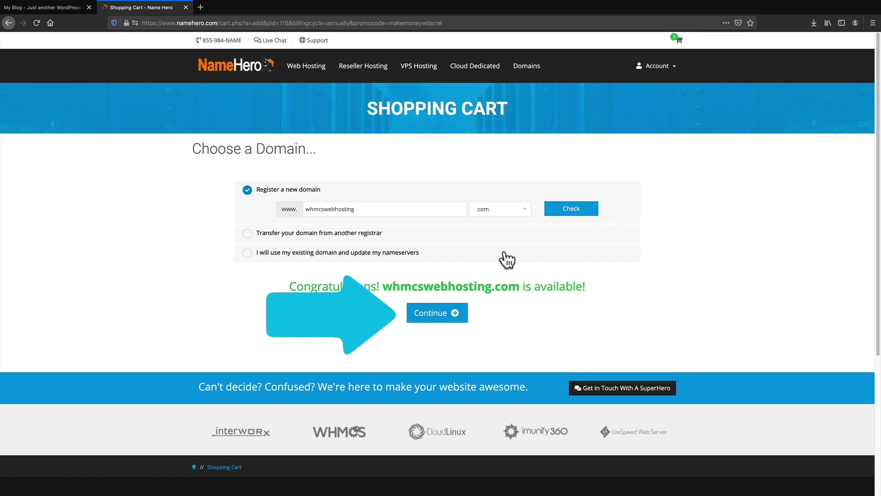
left_click(431, 314)
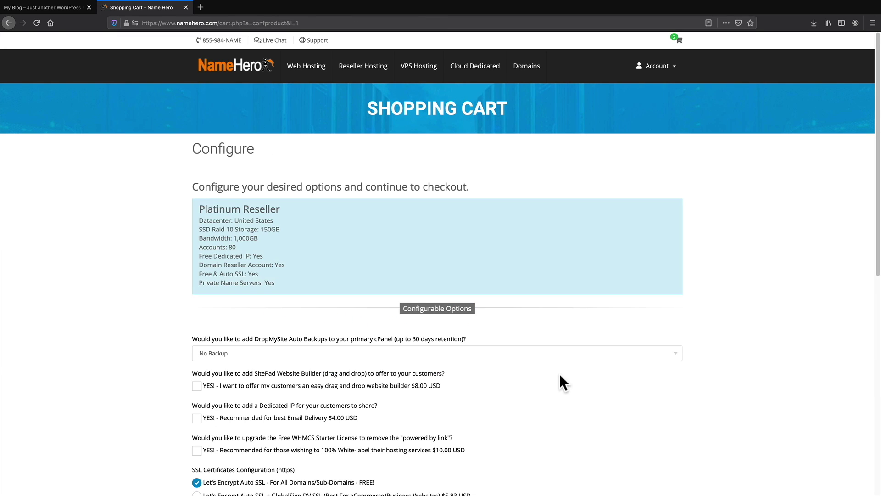
Step: Accept the default Platinum Reseller options and add ID Protection to whmcswebhosting.com
scroll(560, 375, "down", 3)
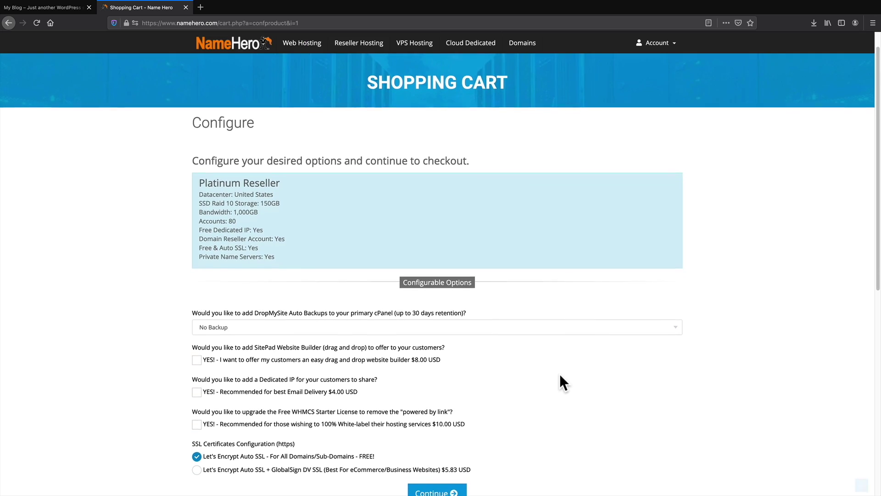
scroll(560, 374, "down", 1)
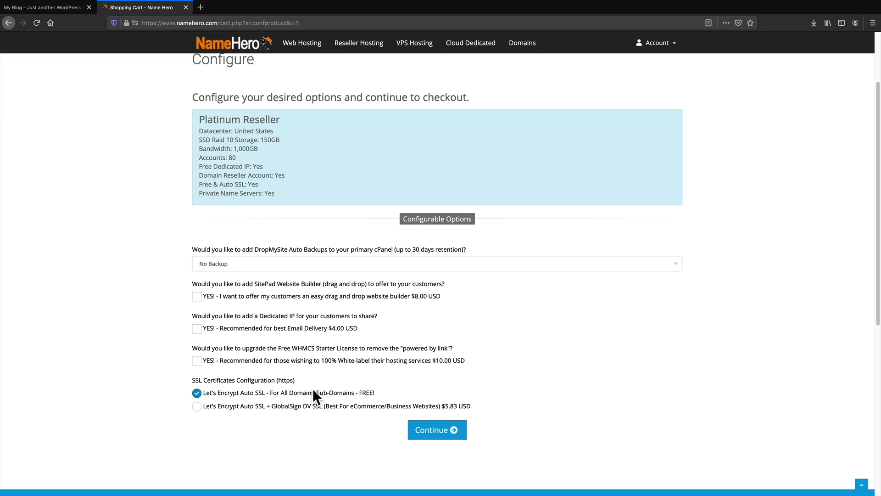
left_click(441, 431)
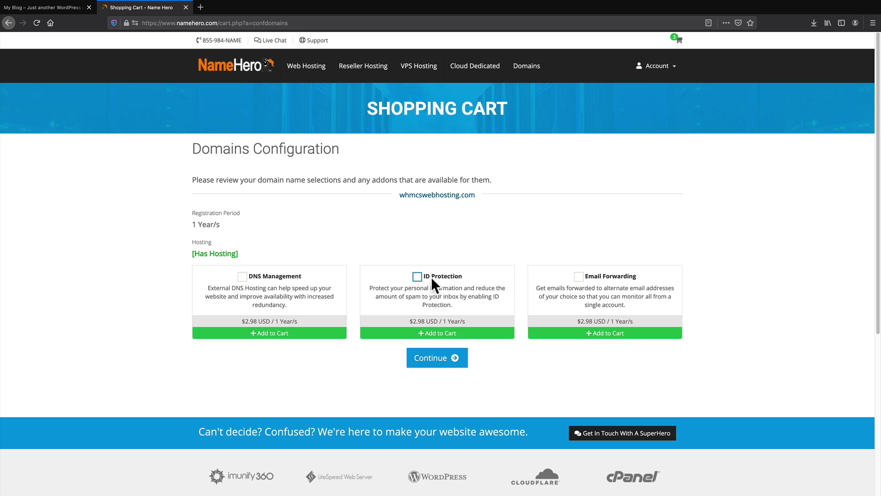
left_click(417, 276)
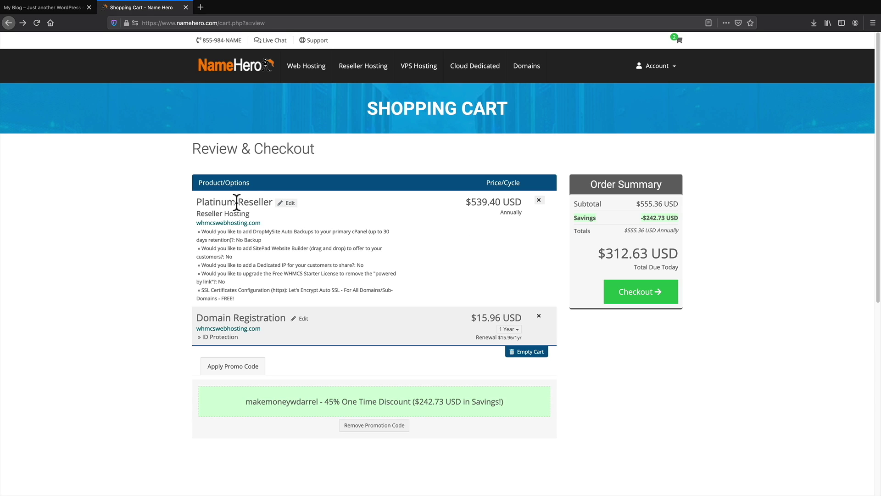
Step: Review the Platinum Reseller item and 45% one-time discount, then proceed to checkout
left_click_drag(197, 202, 253, 202)
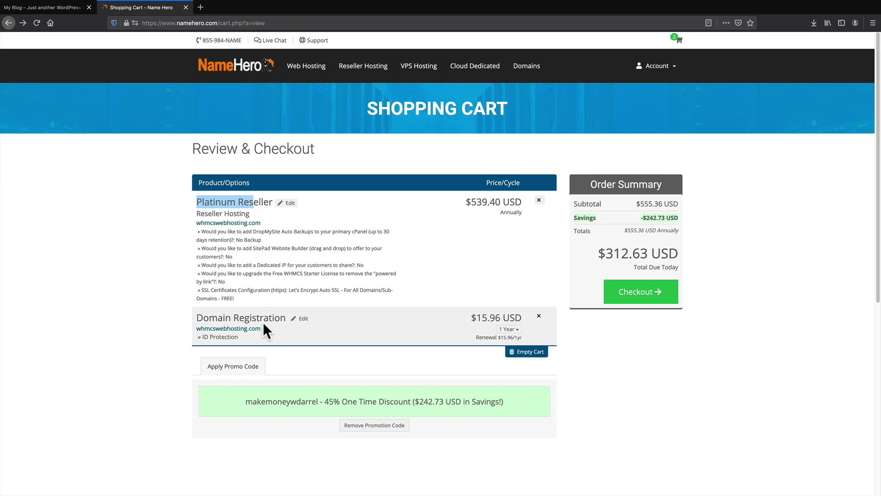
left_click_drag(325, 401, 494, 400)
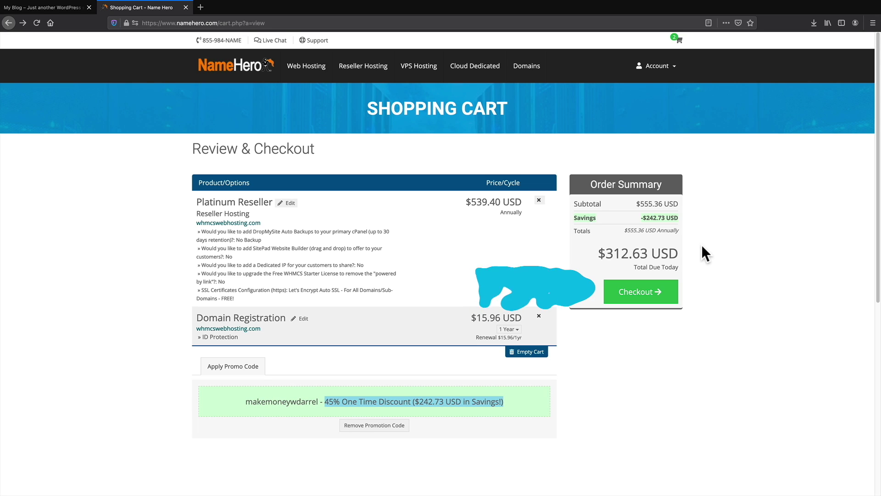
left_click(637, 294)
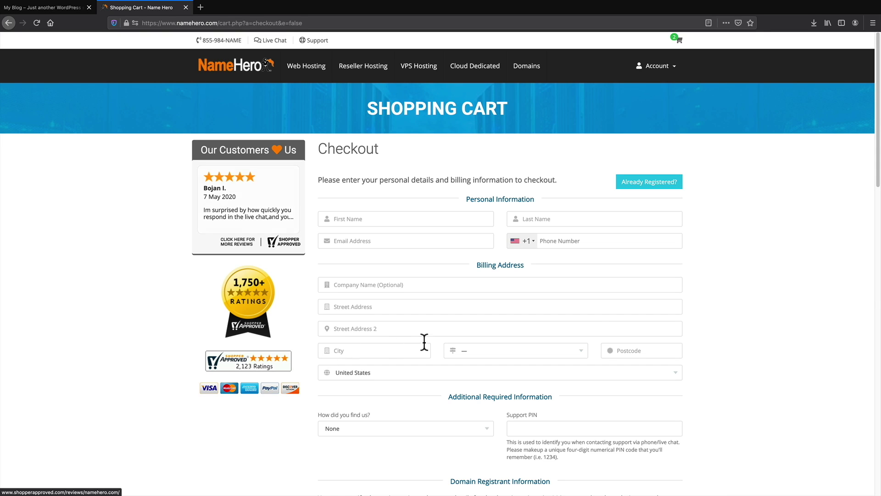
Step: Keep Credit Card as the payment method after briefly trying Coinbase
middle_click(755, 302)
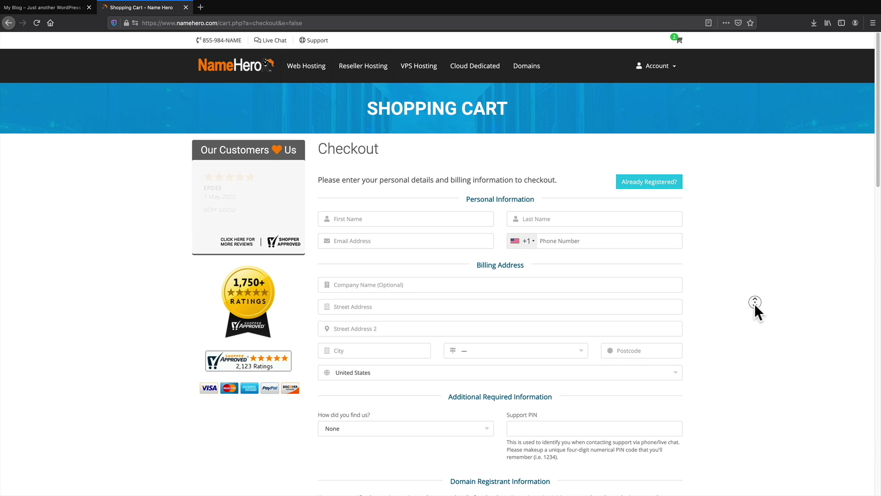
left_click(754, 305)
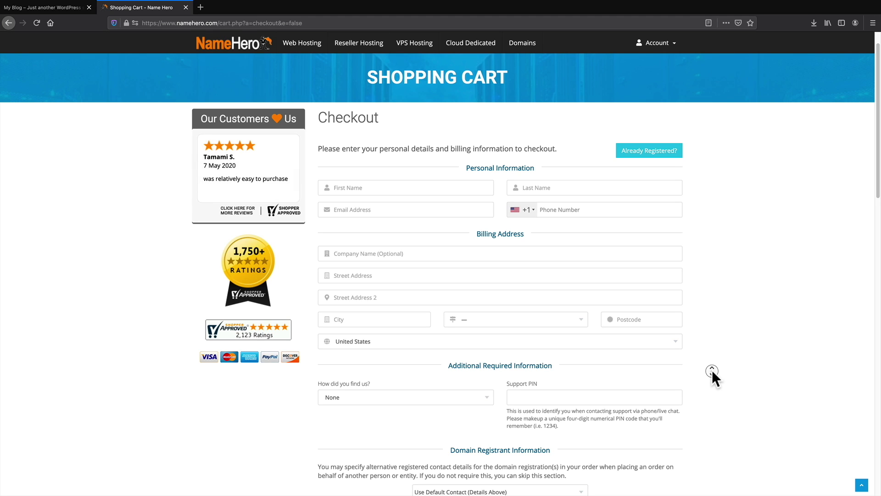
scroll(712, 372, "down", 2)
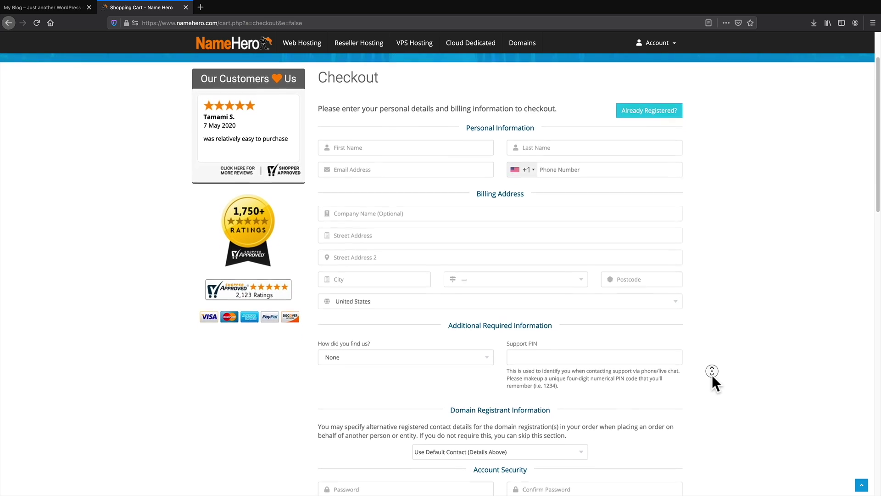
scroll(712, 376, "down", 3)
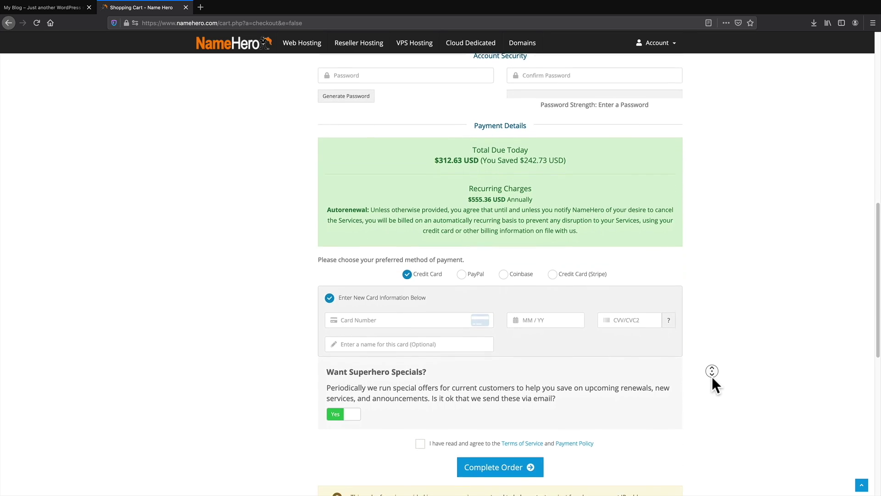
left_click(711, 376)
left_click(505, 229)
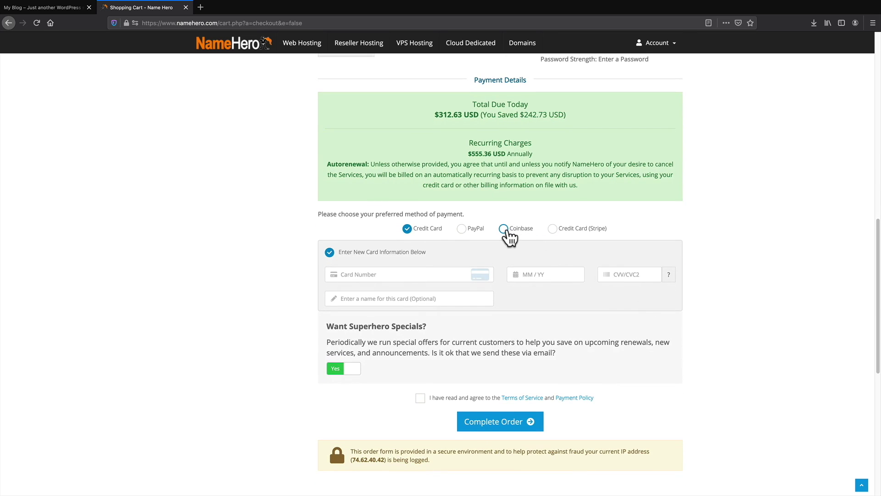
left_click(419, 229)
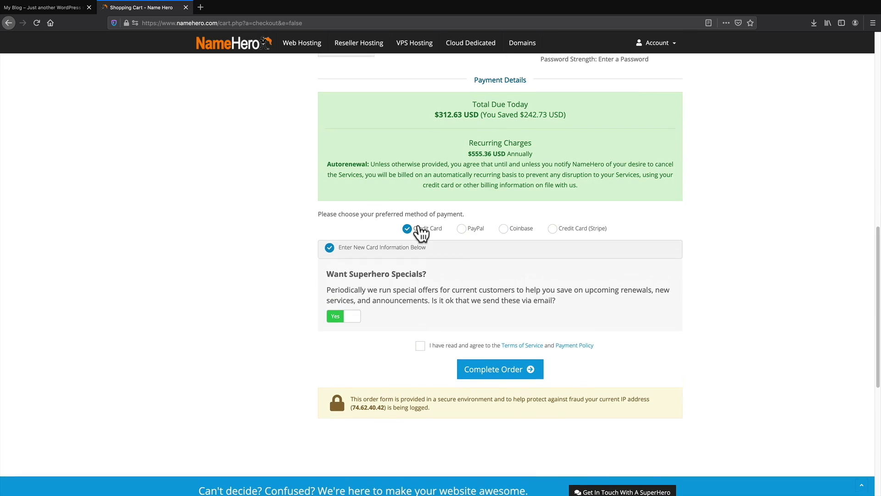
Step: Set Superhero Specials emails to No, accept the terms, and complete the order
scroll(419, 320, "down", 1)
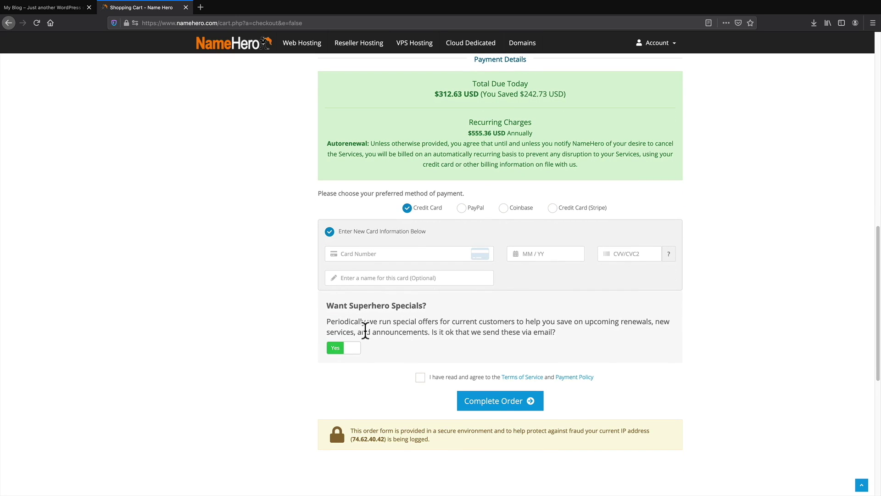
left_click(350, 350)
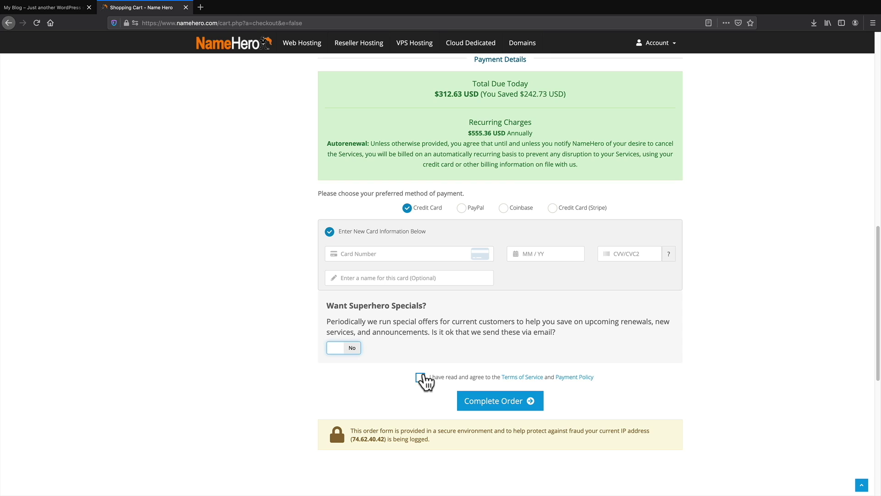
left_click(420, 378)
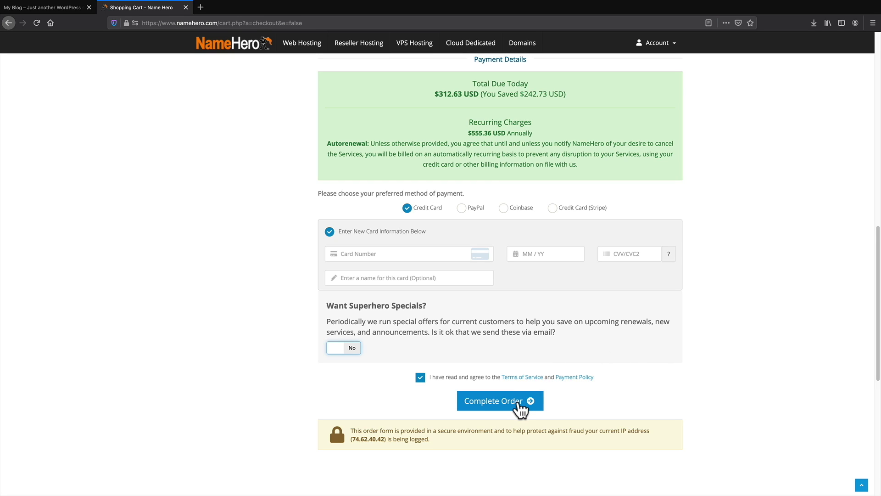
left_click(521, 410)
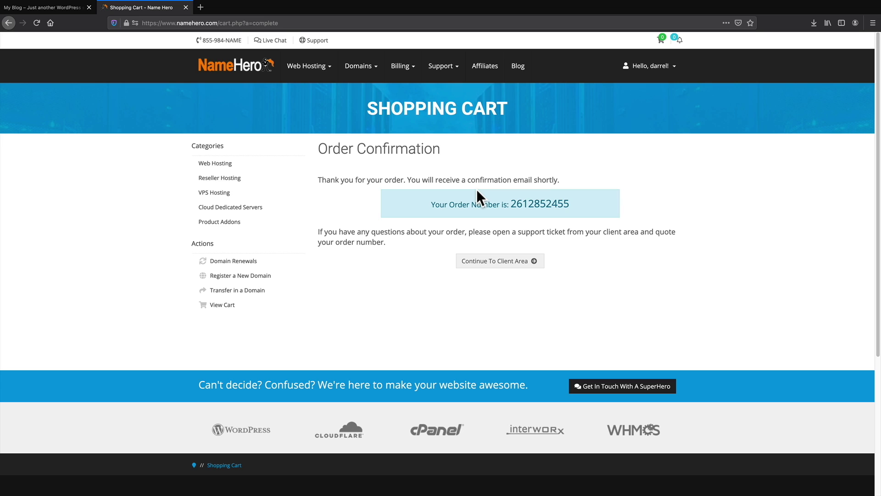
Step: Continue from the Order Confirmation page to the NameHero Client Area
left_click(483, 264)
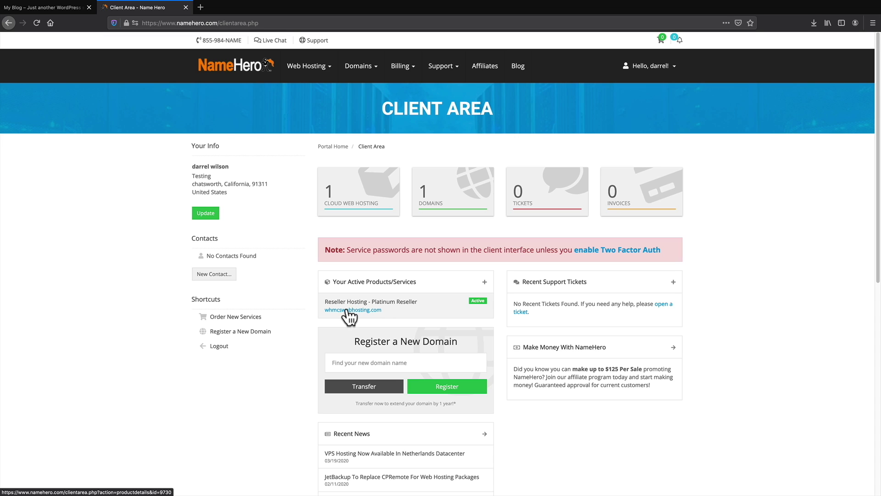
Step: Add the Free WHMCS Starter License addon to the Platinum Reseller service and check out at $0.00
left_click(406, 307)
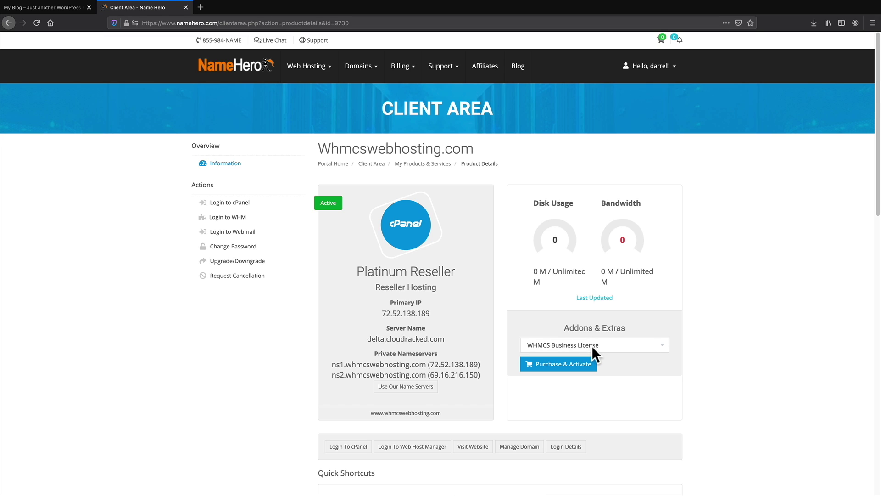
left_click(654, 345)
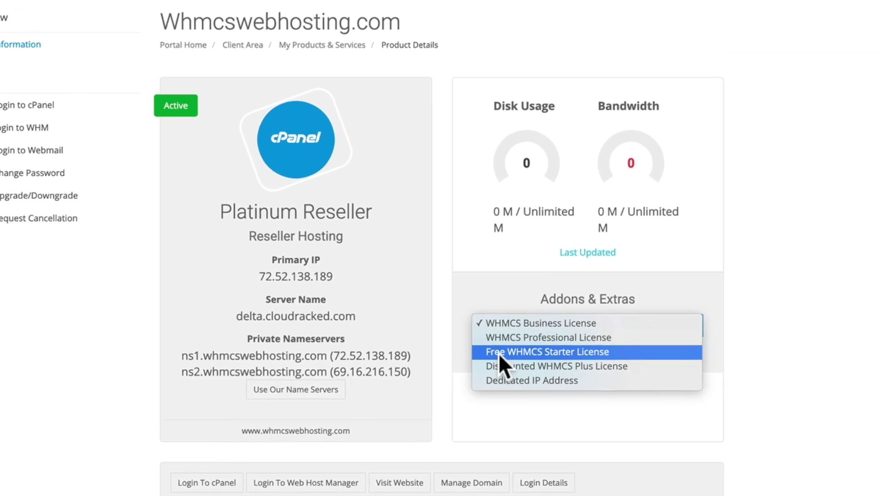
left_click(554, 348)
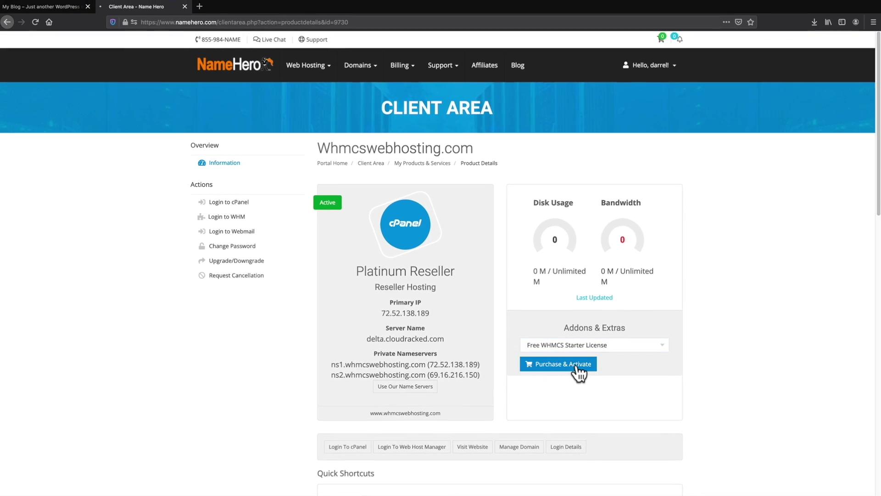
left_click(577, 367)
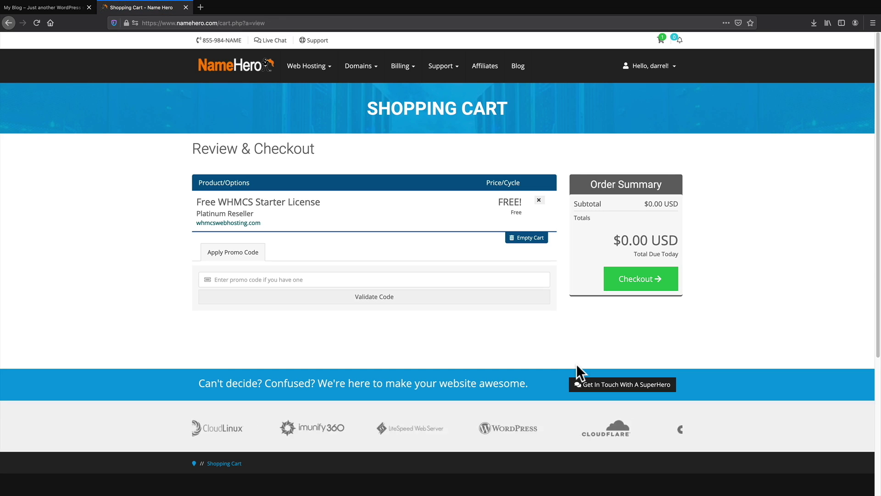
left_click(649, 284)
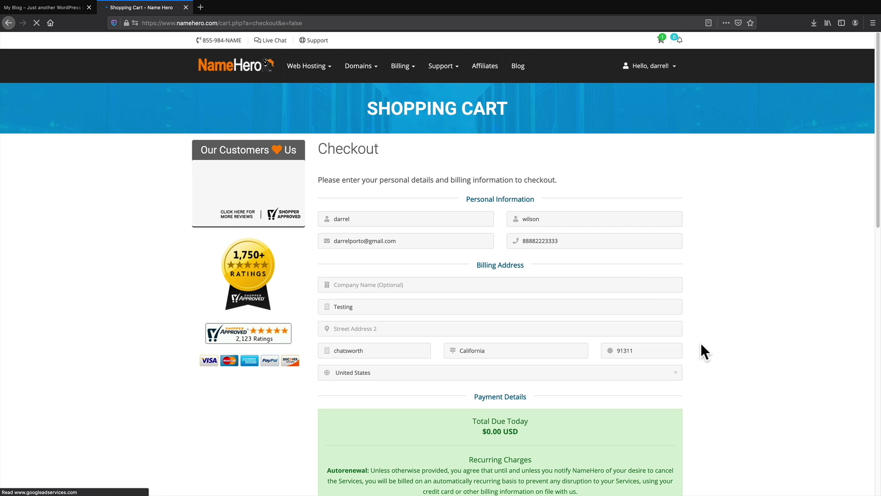
scroll(701, 342, "down", 5)
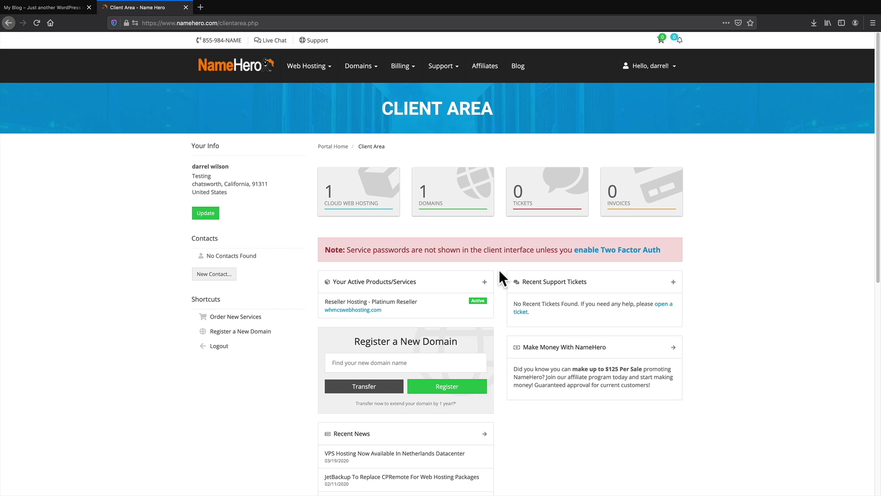
Step: Log in to cPanel for the whmcswebhosting.com reseller hosting and scroll to Softaculous Apps Installer
left_click(400, 312)
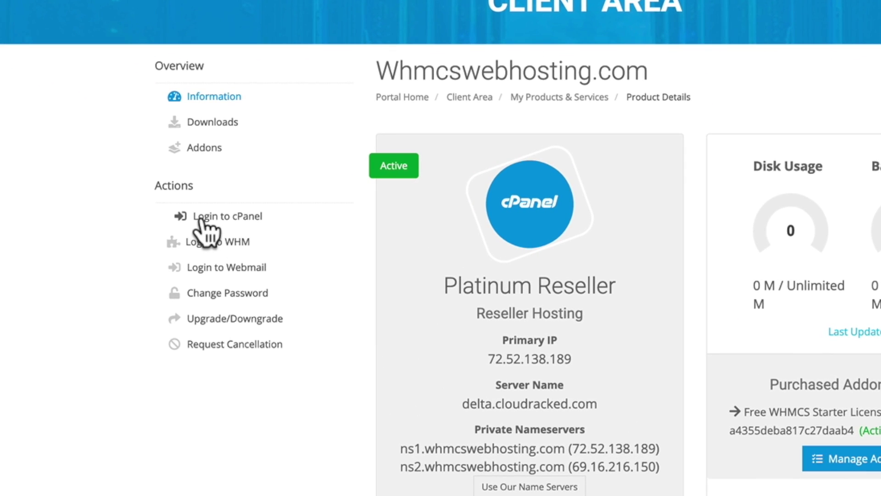
left_click(202, 220)
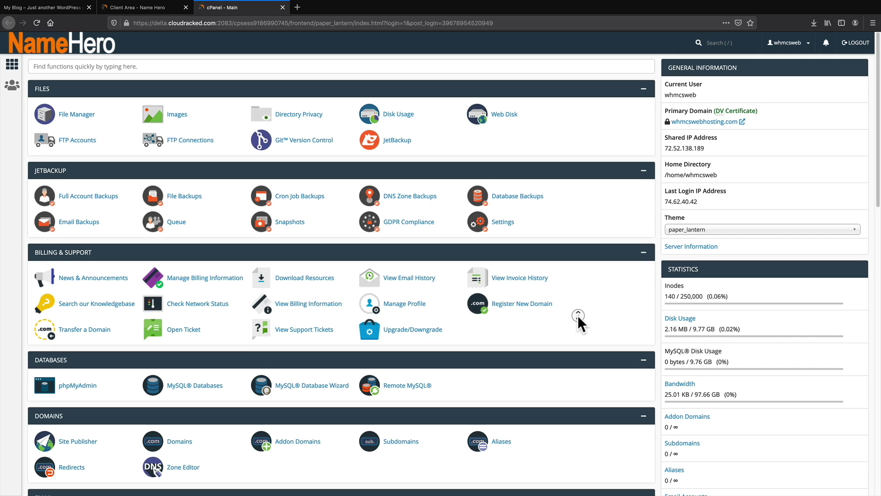
scroll(577, 315, "down", 2)
scroll(577, 322, "down", 5)
scroll(577, 321, "down", 5)
scroll(577, 321, "down", 5)
scroll(577, 322, "down", 5)
scroll(578, 321, "down", 3)
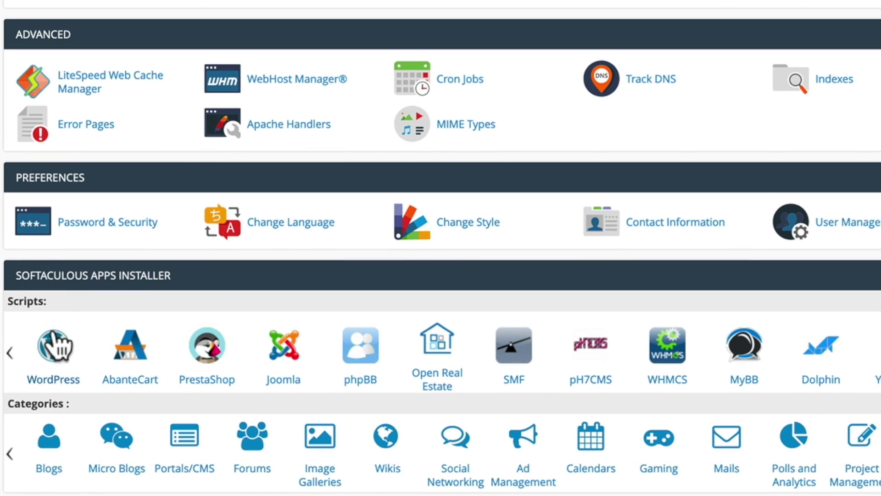
Step: Open the Softaculous WordPress installer and start a new installation
left_click(54, 384)
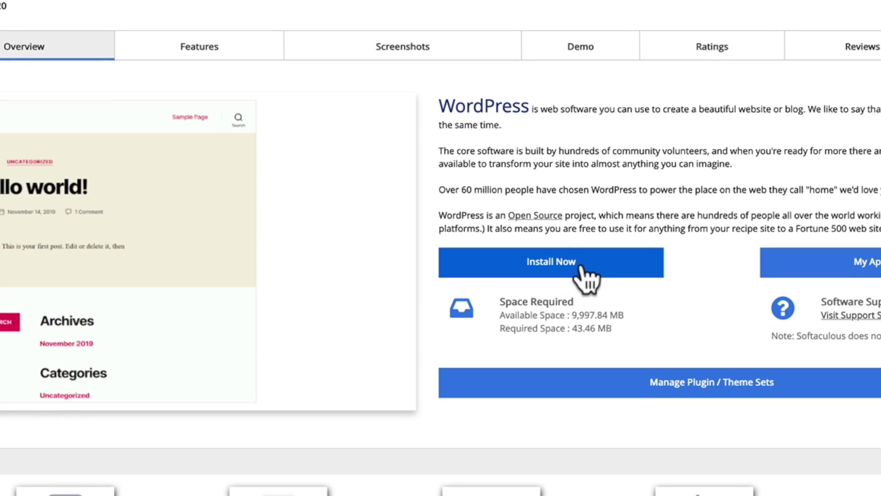
left_click(583, 267)
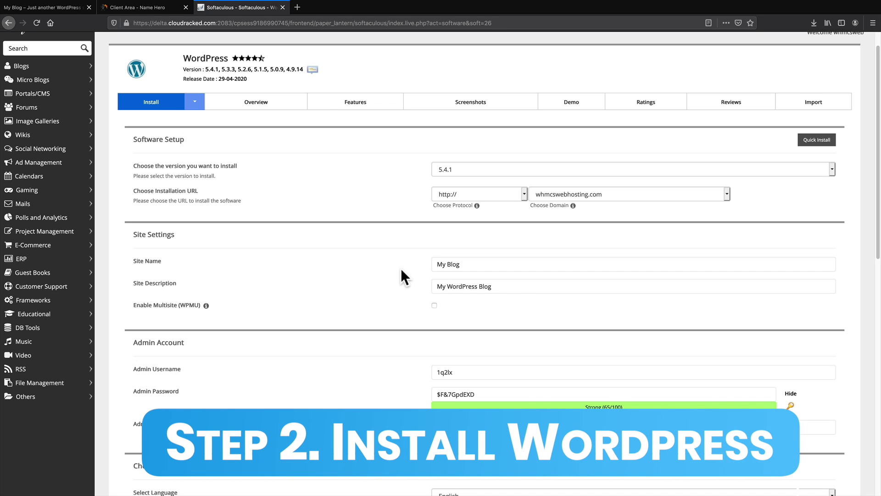
left_click(495, 265)
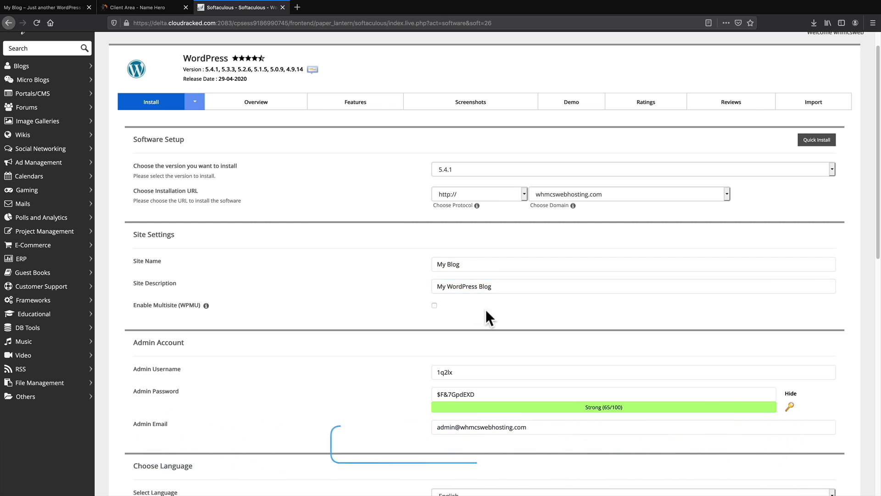
scroll(486, 310, "down", 2)
scroll(486, 312, "down", 3)
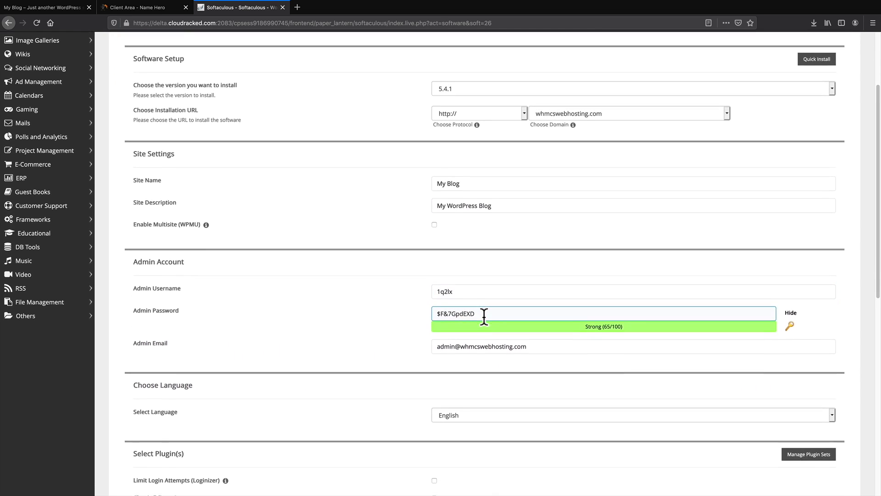
scroll(483, 317, "down", 1)
Step: Set the admin username to admin, enter a simple password, and fill in the owner's e-mail
left_click(155, 276)
double_click(456, 275)
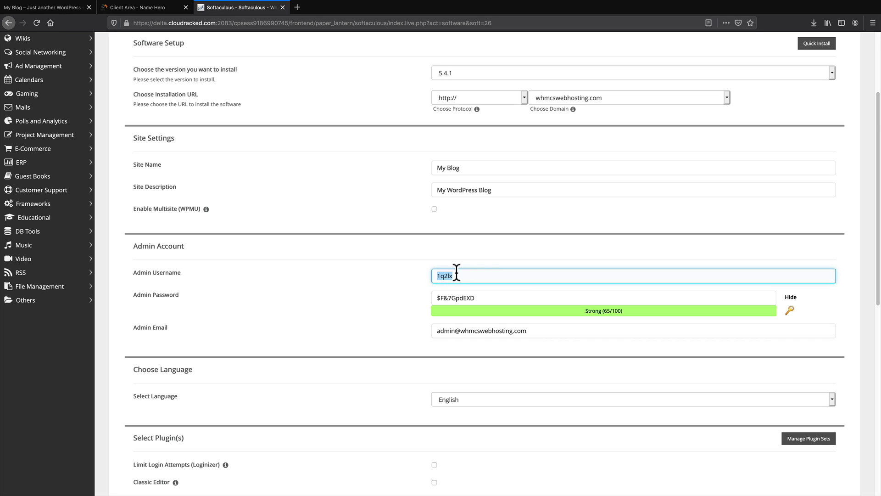
type("admin")
key("Tab")
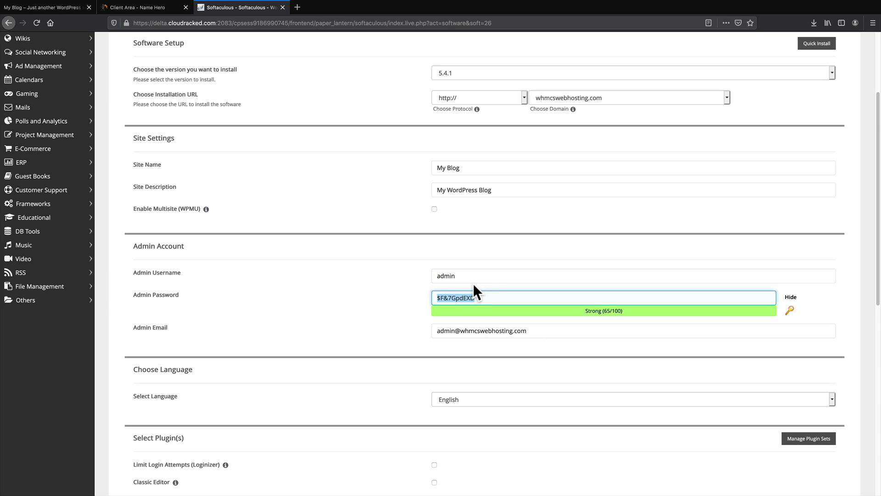
type("password")
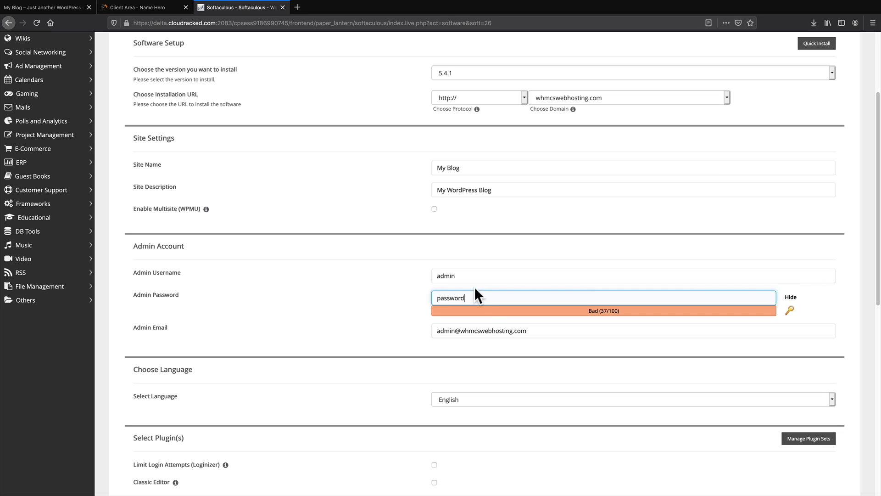
triple_click(490, 330)
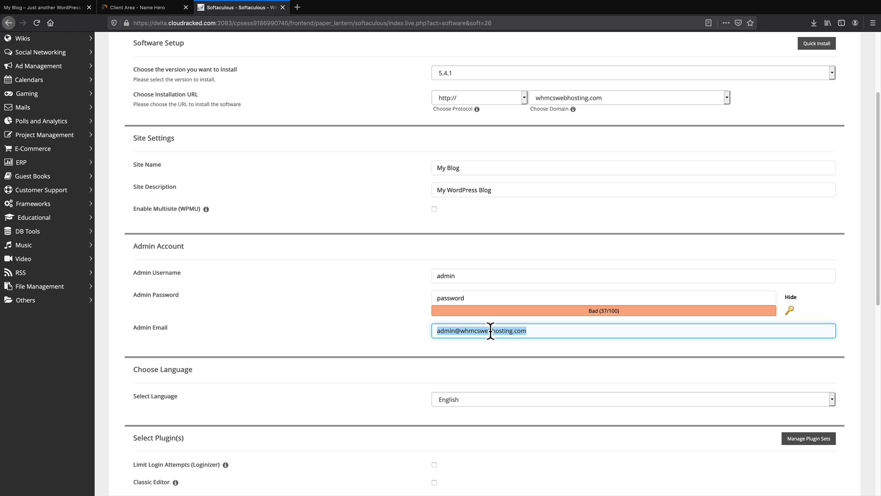
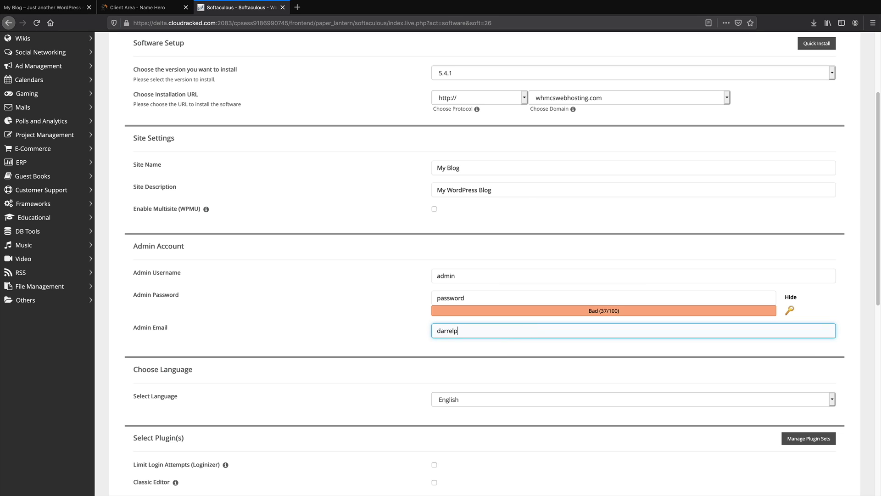
Step: Keep English as the installation language and scroll down to the Install button
scroll(500, 315, "down", 3)
left_click(498, 294)
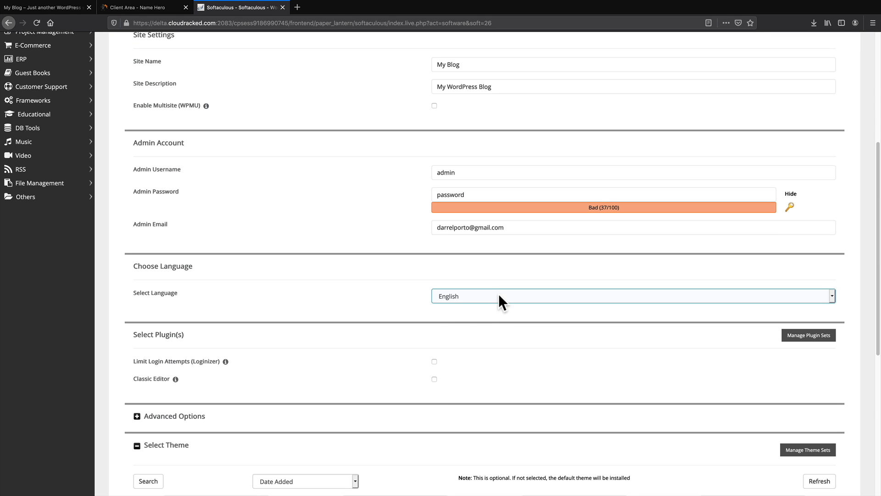
scroll(512, 372, "down", 3)
scroll(511, 378, "down", 2)
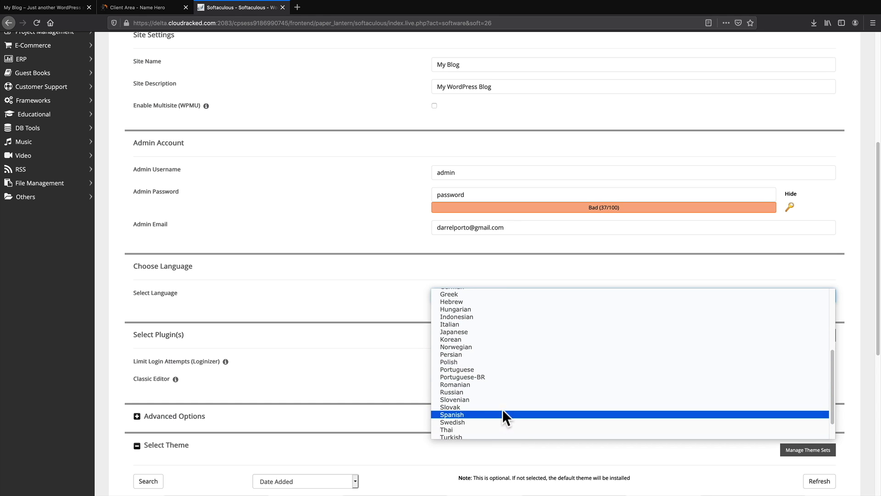
scroll(494, 370, "up", 5)
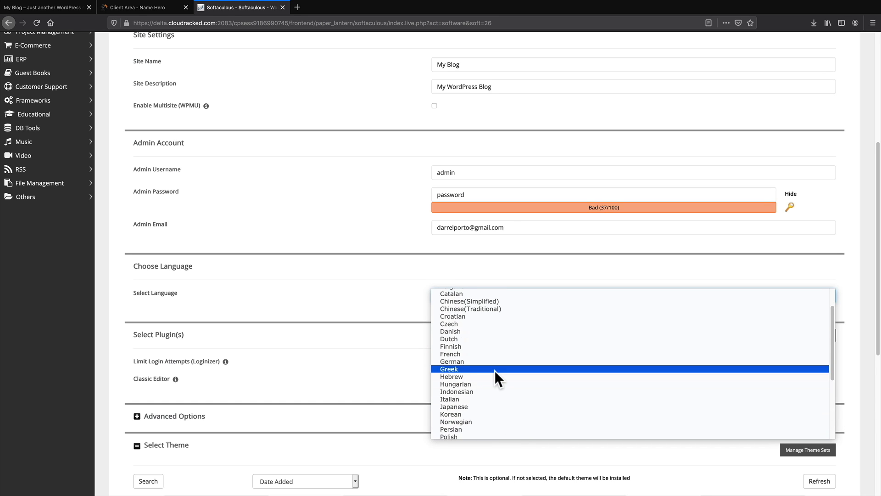
left_click(412, 300)
scroll(462, 318, "down", 3)
scroll(463, 320, "down", 5)
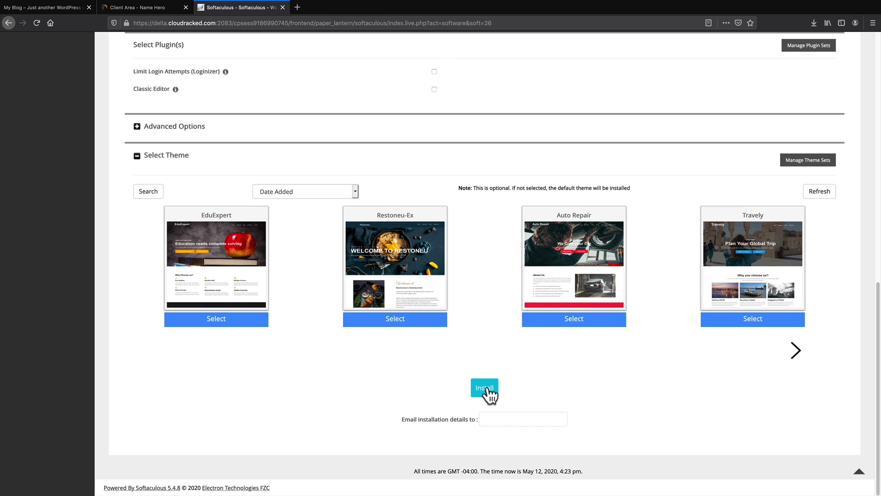
Step: Run the WordPress install, then follow the Administrative URL to the WordPress Dashboard
left_click(473, 372)
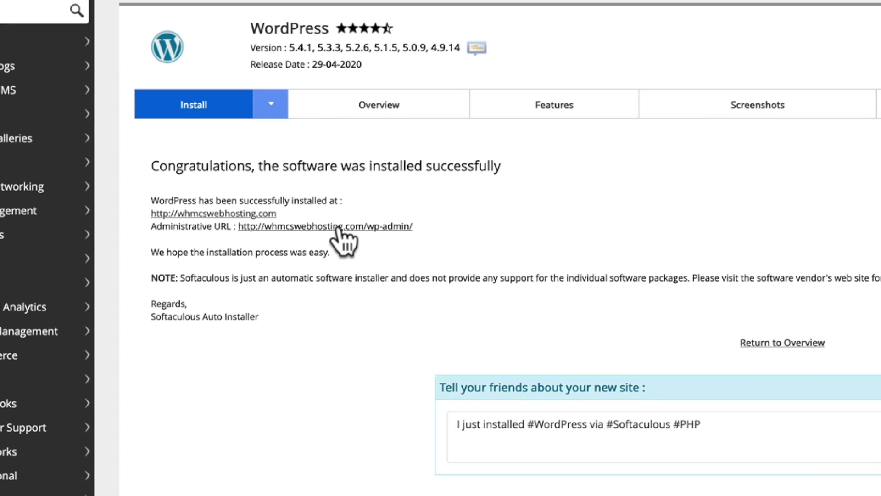
left_click(322, 227)
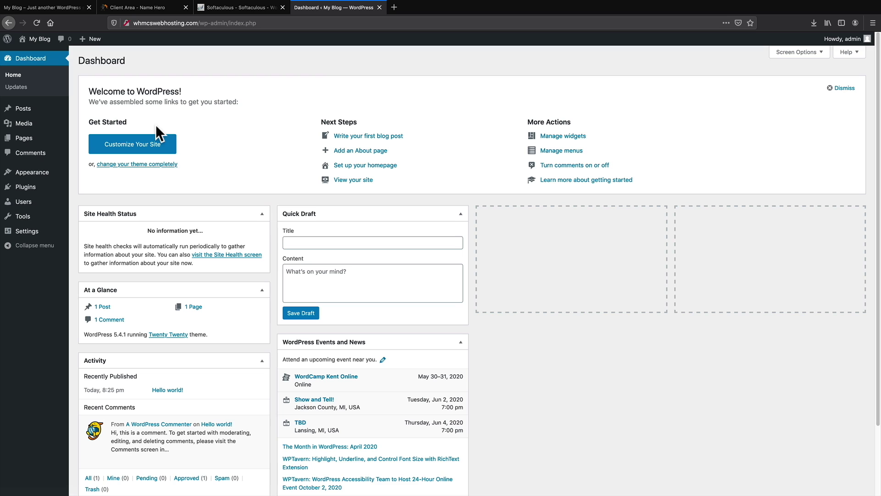
mouse_move(36, 41)
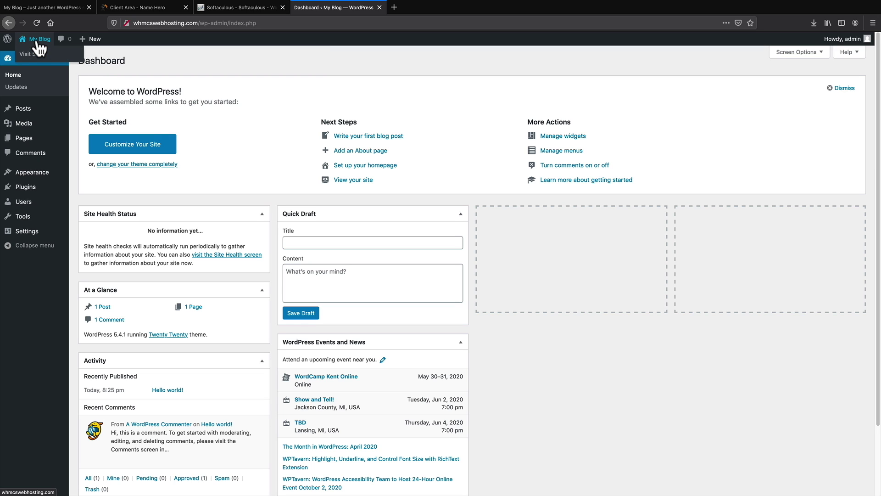
left_click(37, 53)
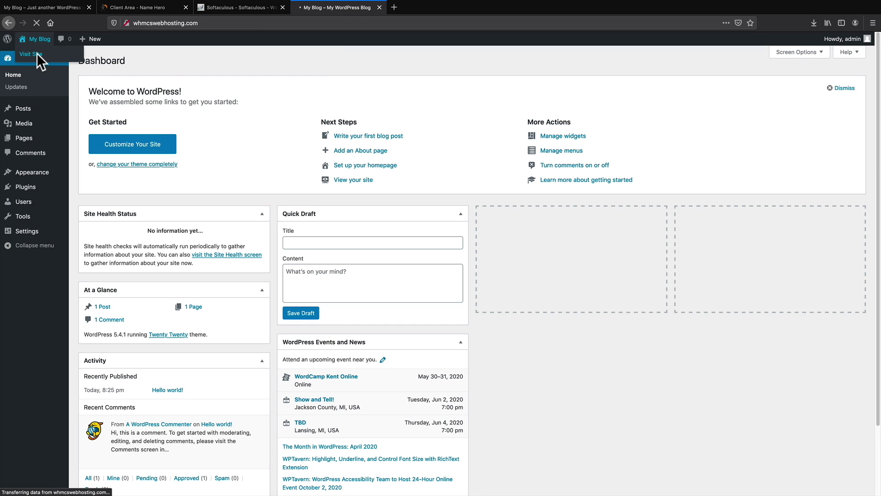
scroll(208, 251, "down", 5)
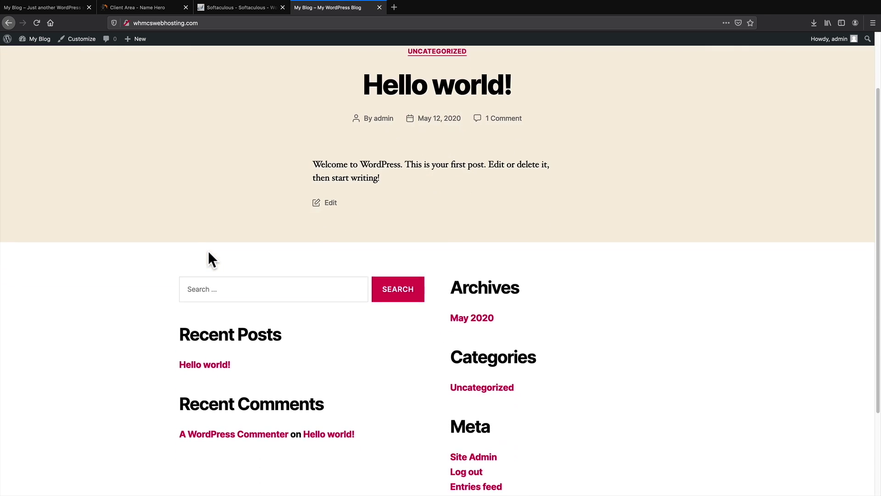
scroll(289, 367, "up", 5)
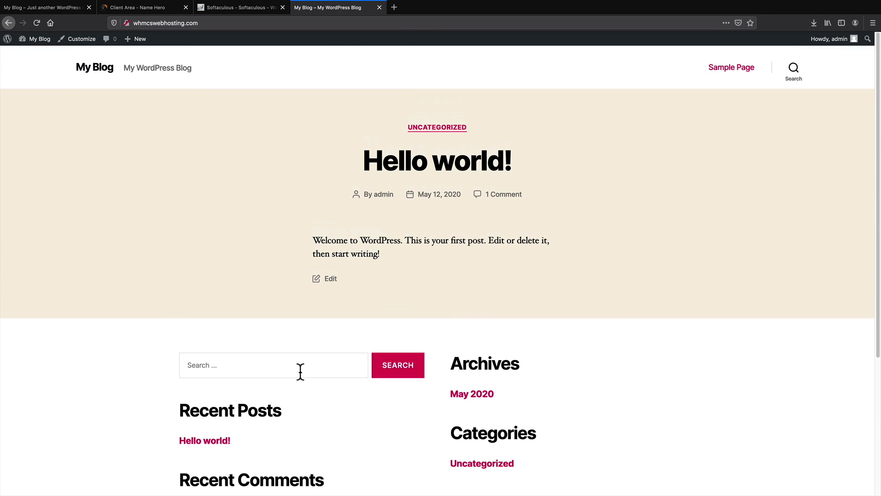
mouse_move(39, 38)
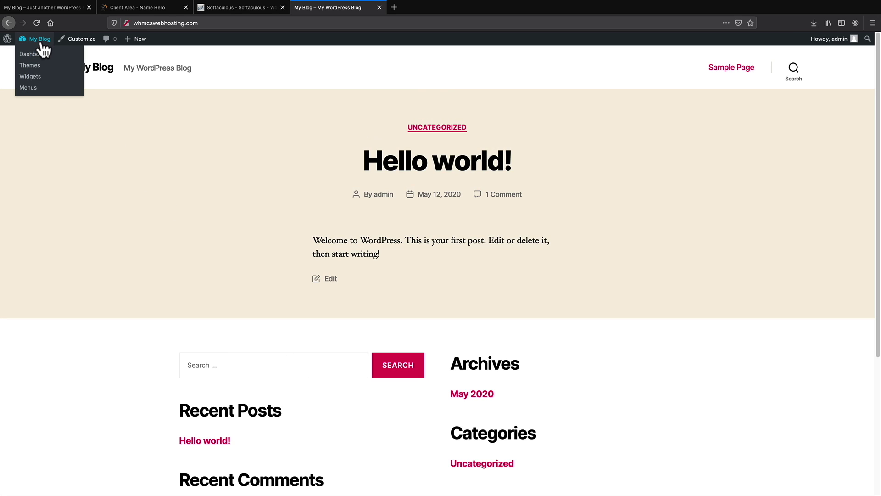
left_click(42, 59)
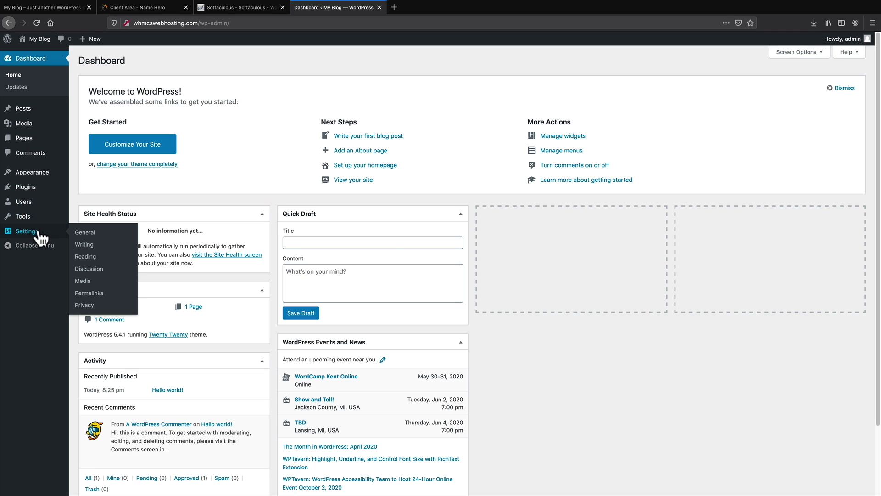
Step: Open the WordPress General Settings page from the Settings menu
left_click(68, 232)
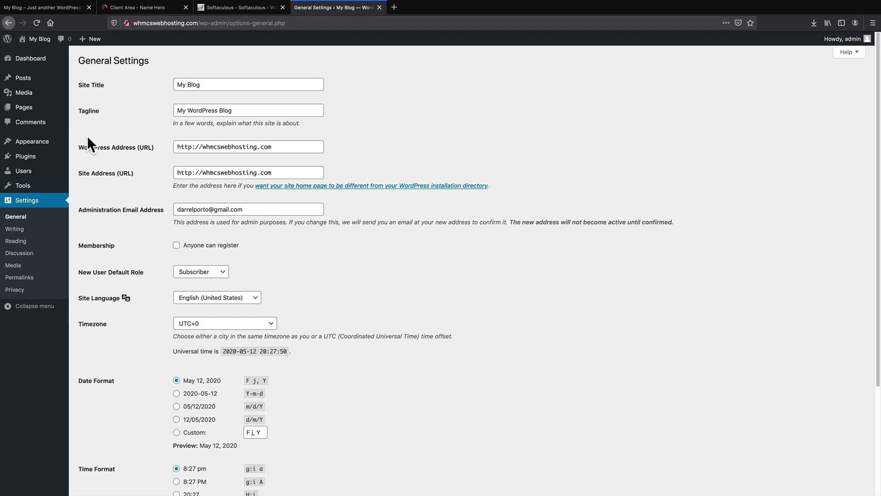
left_click(9, 23)
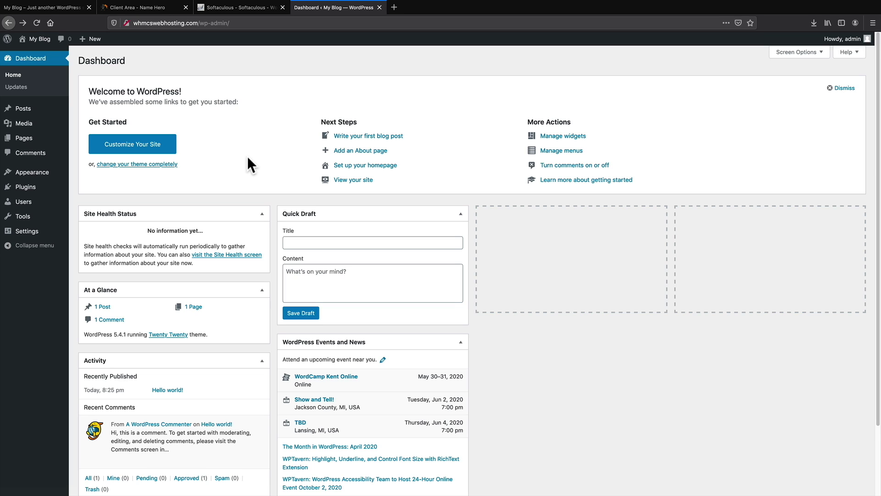
mouse_move(35, 231)
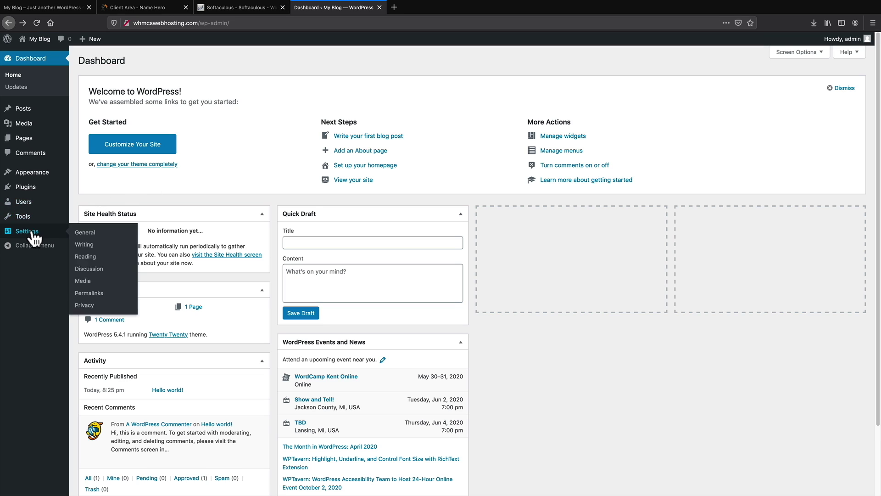
left_click(85, 232)
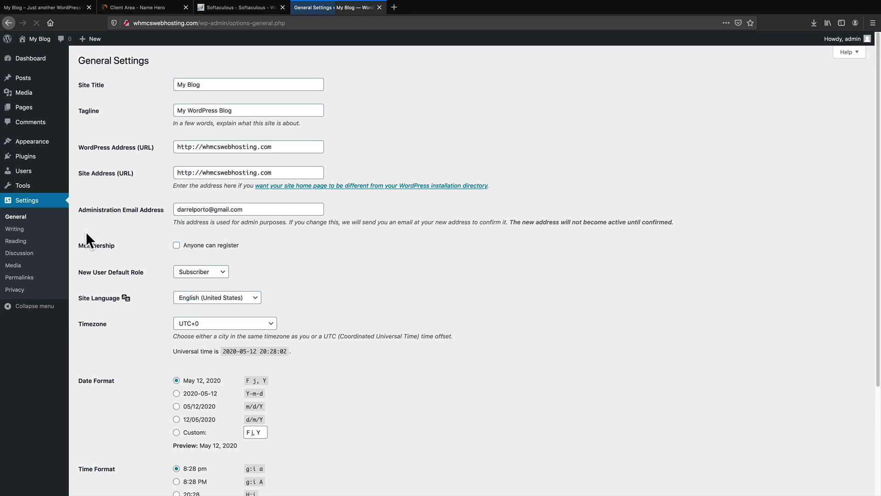
Step: Review General Settings, keeping Site Language as English (United States), then go to Permalinks
left_click(213, 298)
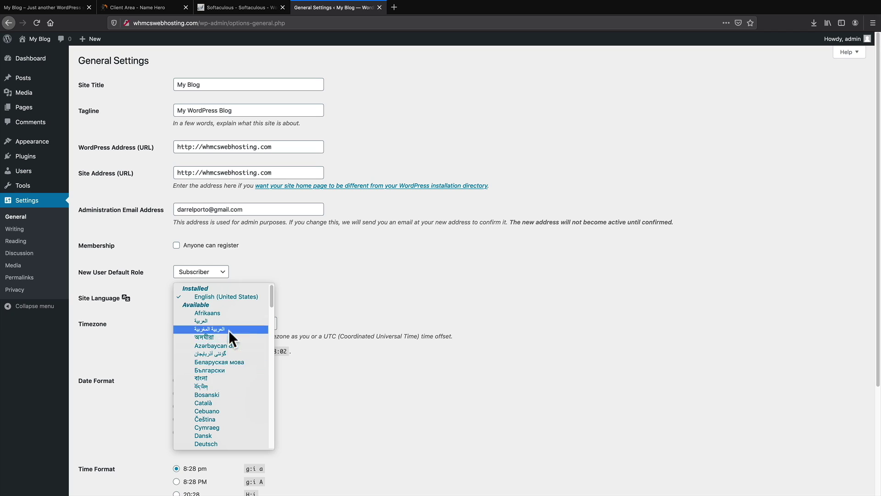
left_click(329, 260)
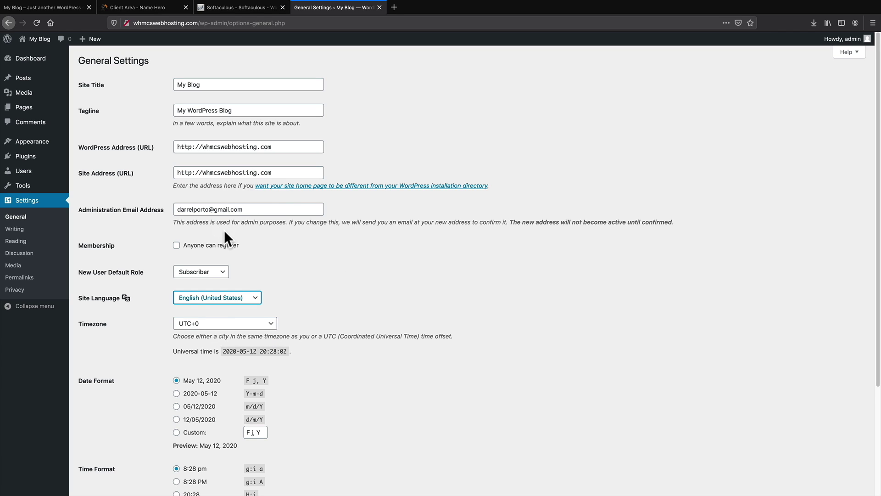
left_click_drag(176, 85, 236, 112)
scroll(297, 250, "down", 1)
scroll(297, 251, "down", 5)
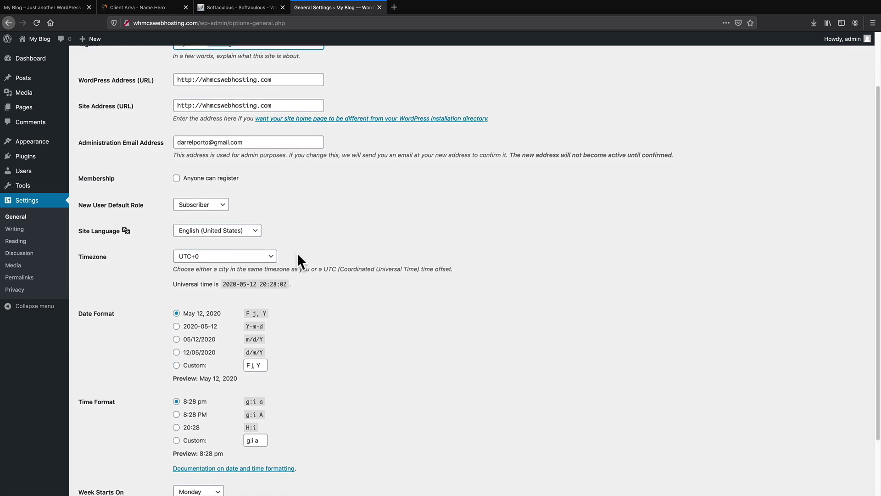
scroll(296, 252, "down", 1)
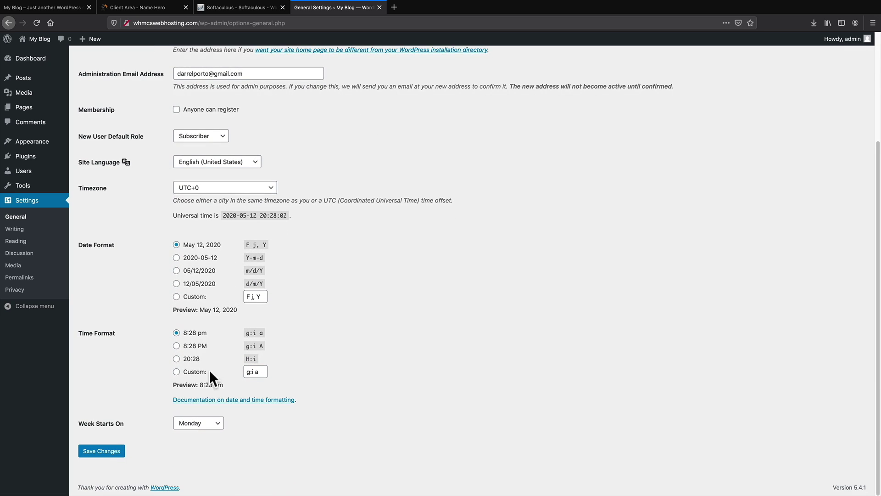
left_click(21, 277)
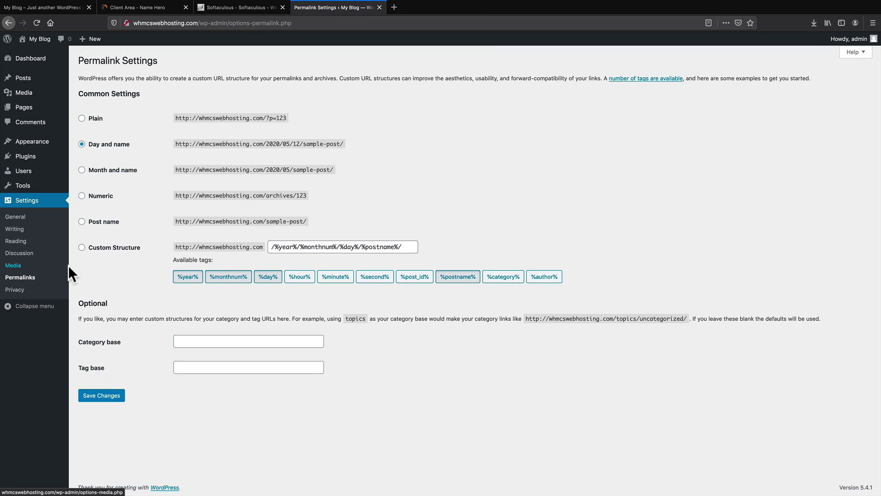
Step: Switch the permalink structure from Day and name to Post name (/%postname%/) and save it
left_click(82, 221)
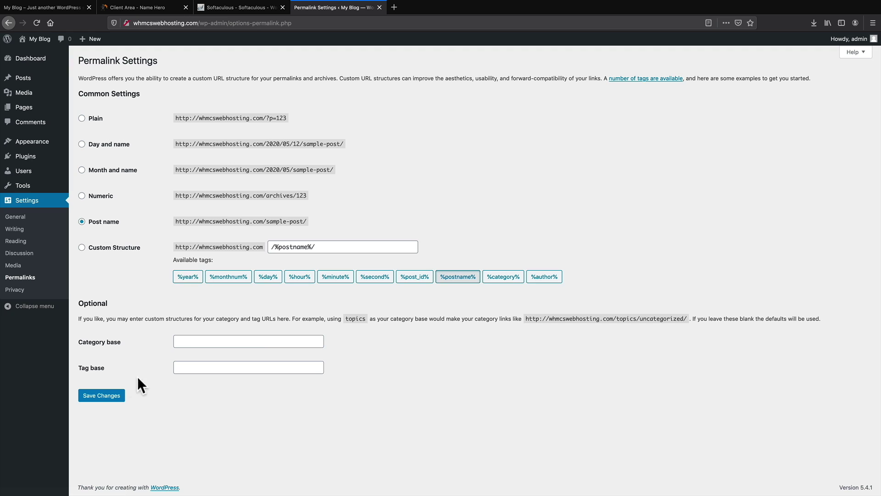
left_click(102, 395)
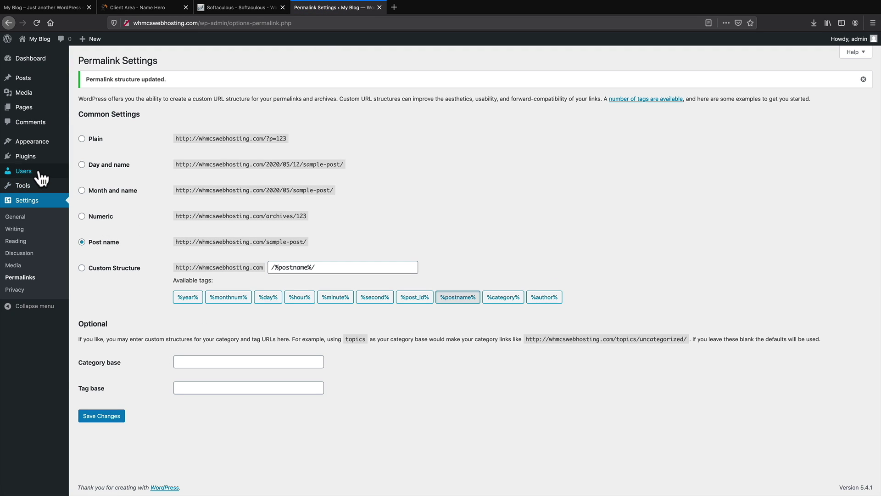
mouse_move(39, 174)
left_click(88, 196)
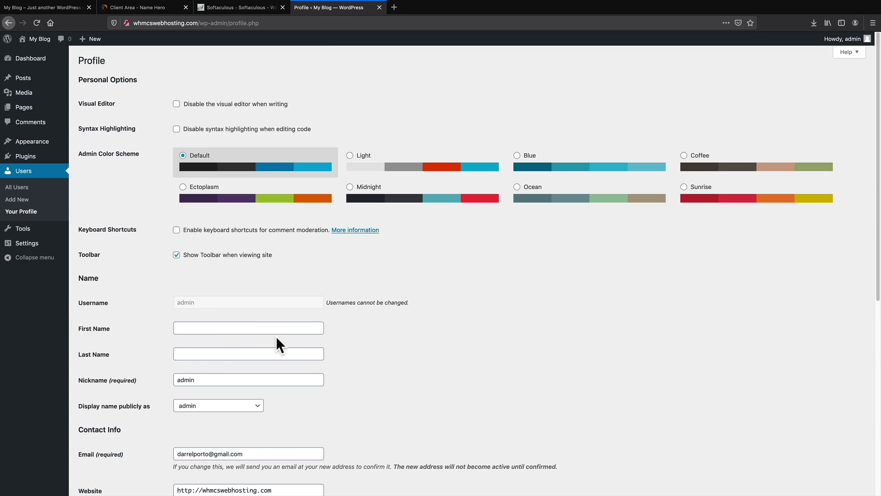
Step: Set the admin colour scheme to Midnight, leave the password unchanged, and update the profile
scroll(285, 340, "down", 3)
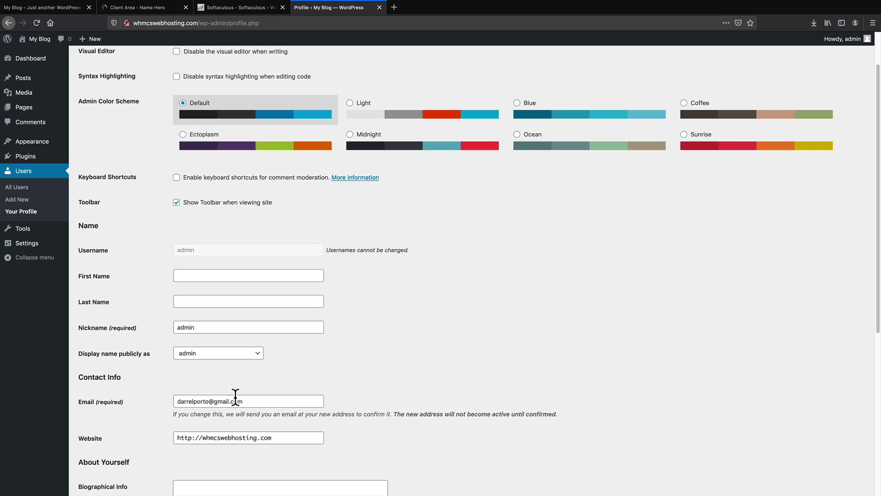
scroll(236, 397, "up", 3)
left_click(387, 198)
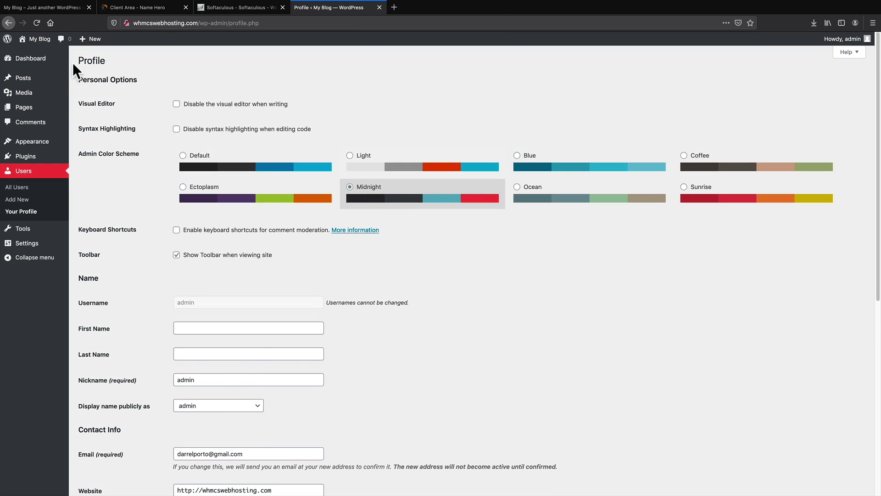
left_click(238, 197)
left_click(413, 197)
left_click(532, 198)
left_click(464, 202)
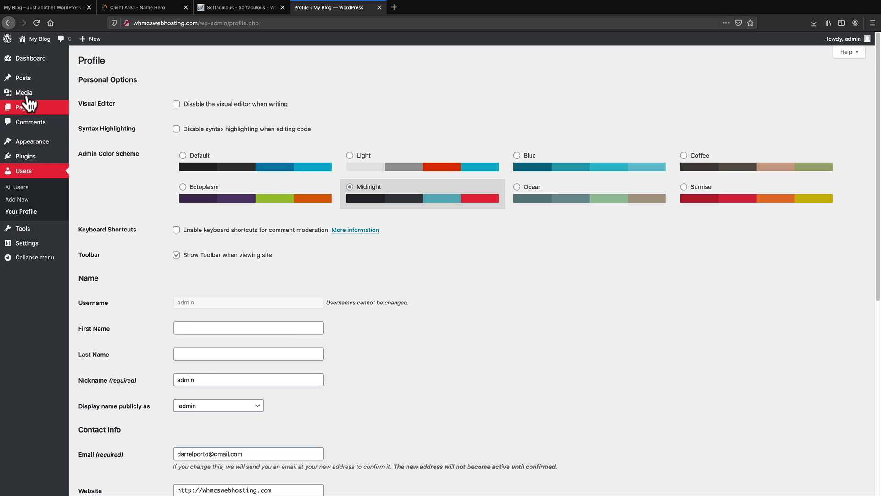
scroll(146, 271, "down", 1)
scroll(147, 272, "down", 7)
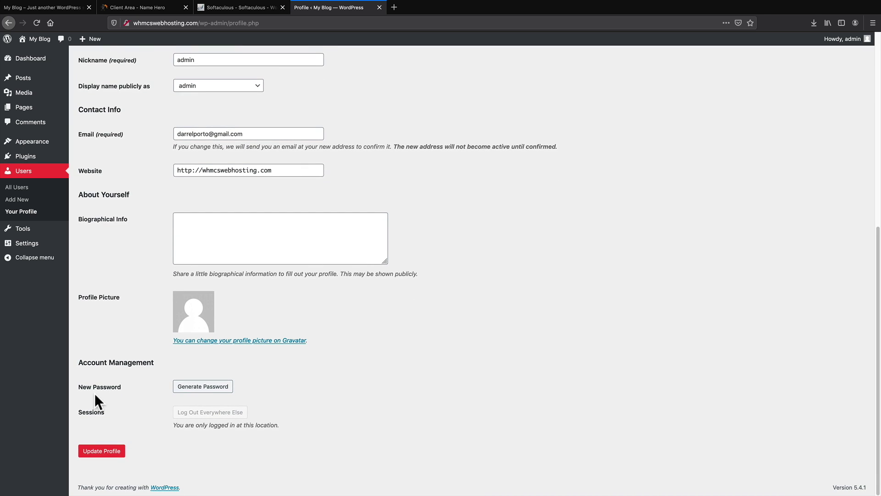
left_click(213, 389)
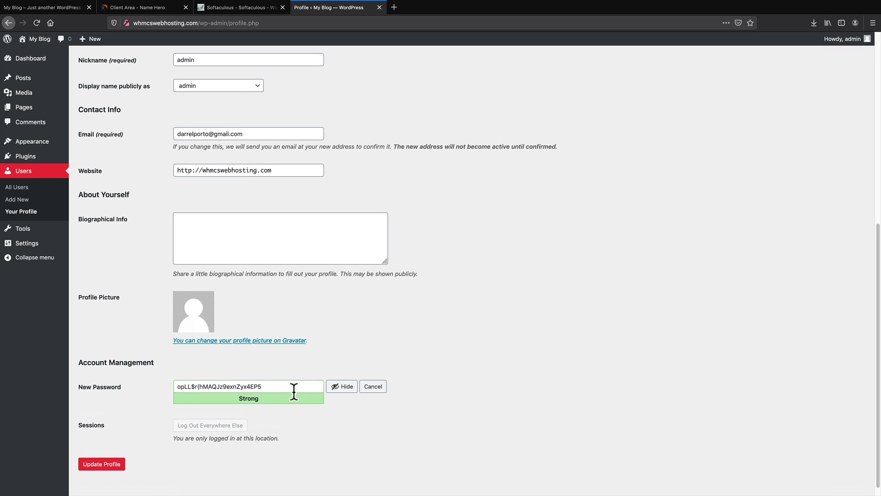
left_click(374, 387)
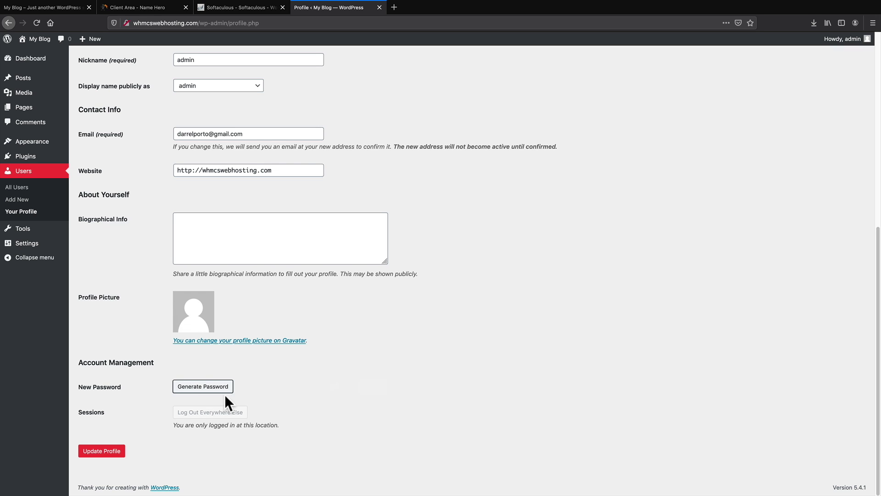
left_click(95, 454)
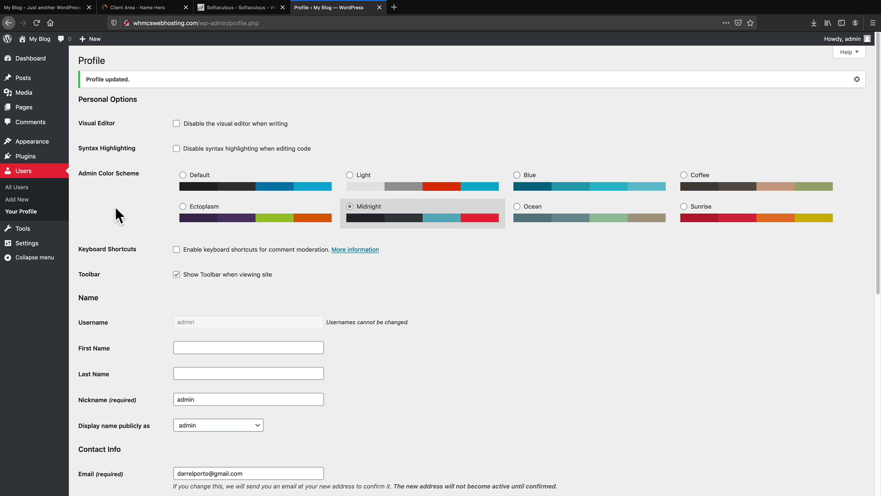
Step: Check the site's connection security info, then go to Plugins > Add New
left_click(127, 22)
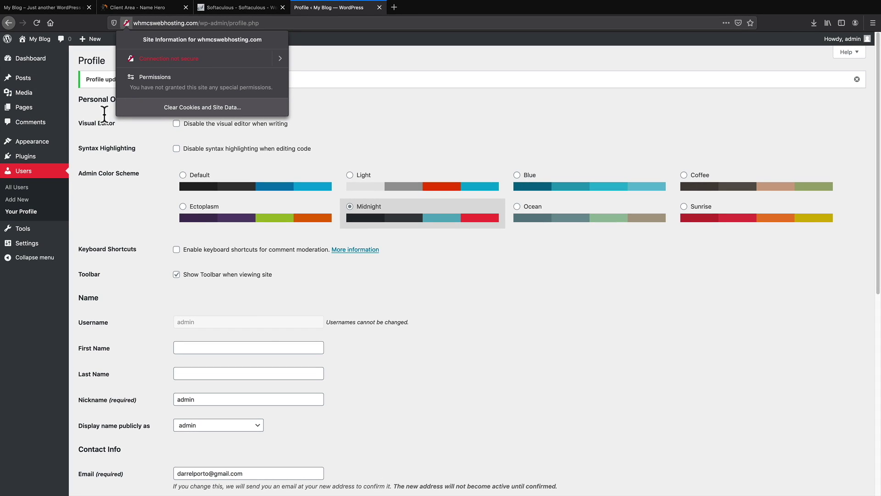
left_click(98, 176)
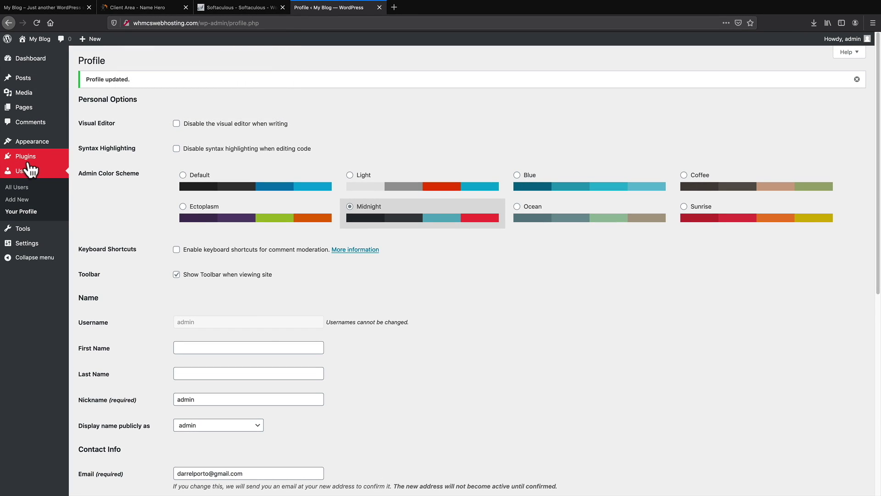
mouse_move(22, 161)
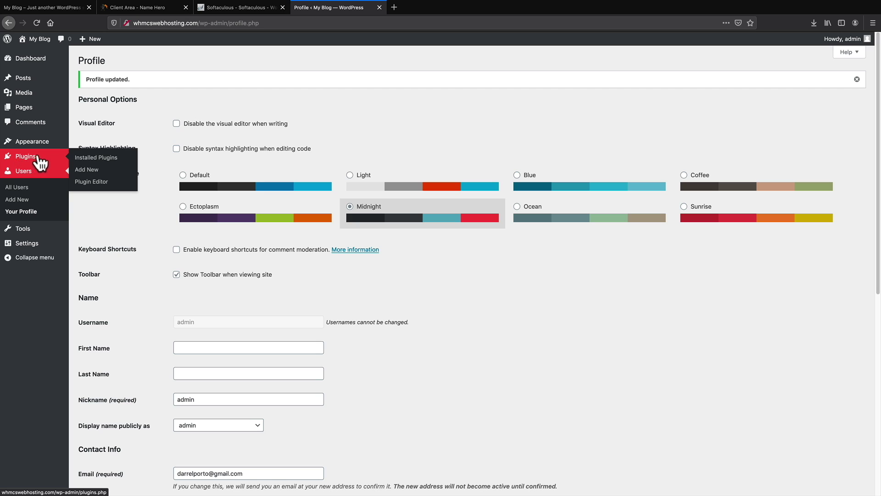
left_click(86, 172)
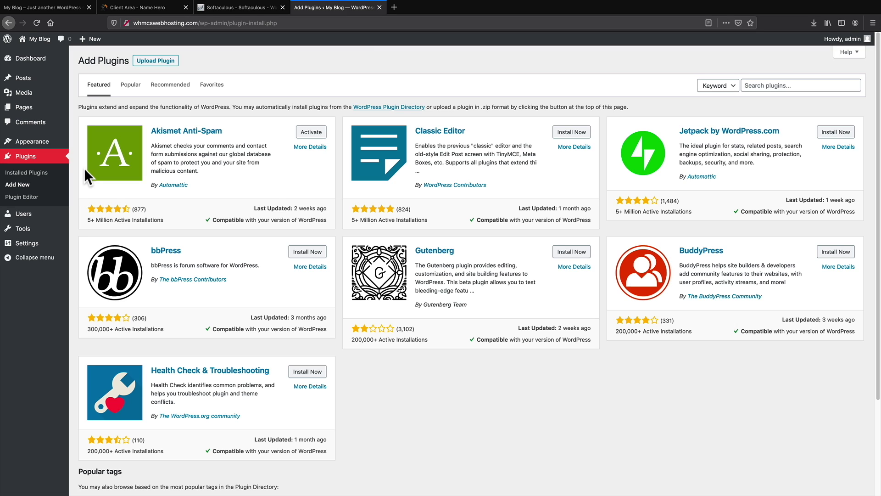
Step: Search the plugin directory for 'ssl', then install and activate Really Simple SSL
left_click(131, 87)
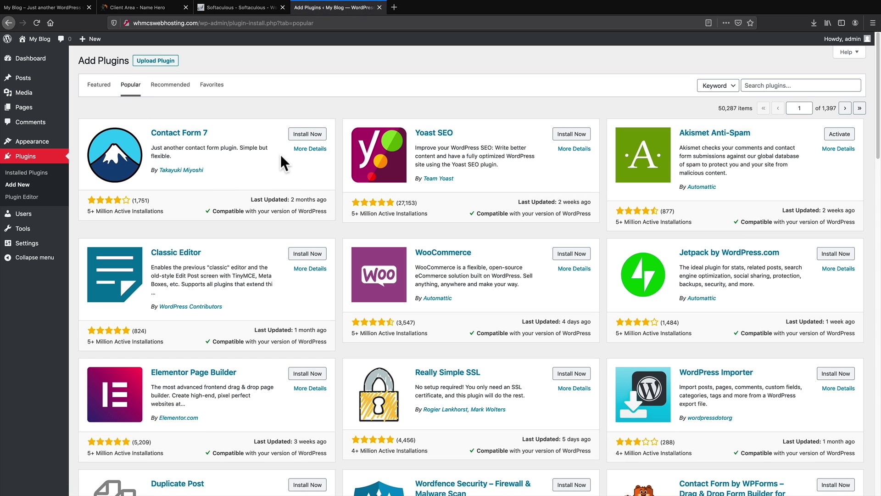
scroll(449, 353, "down", 2)
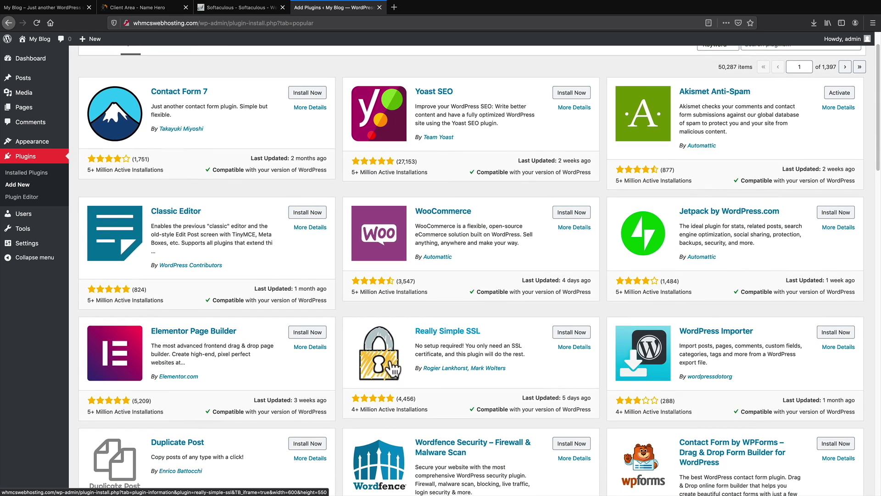
scroll(459, 349, "up", 2)
left_click(764, 86)
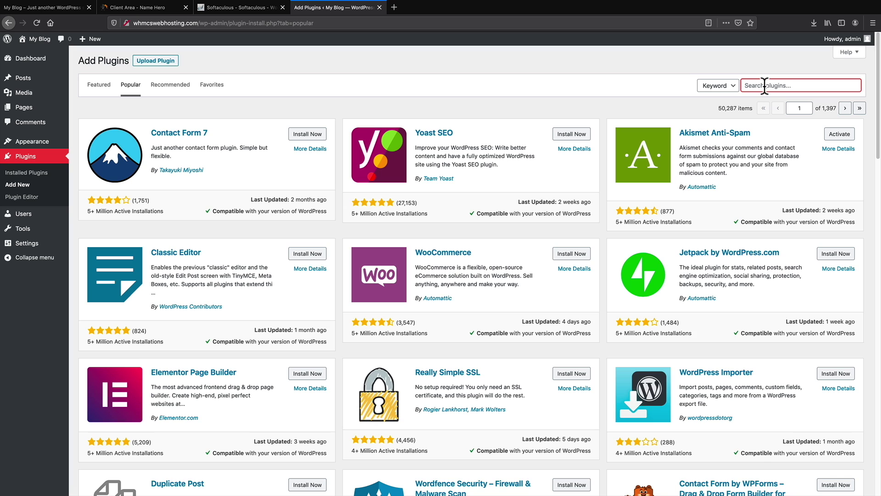
type("ssl")
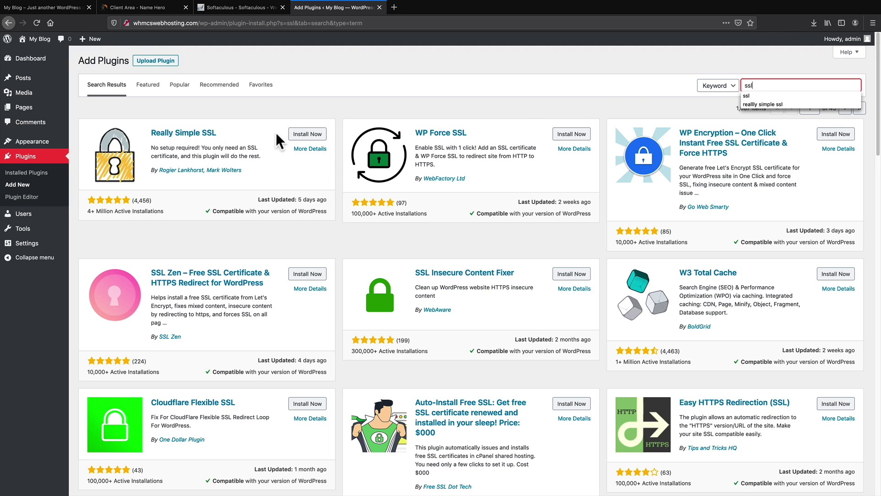
left_click(311, 137)
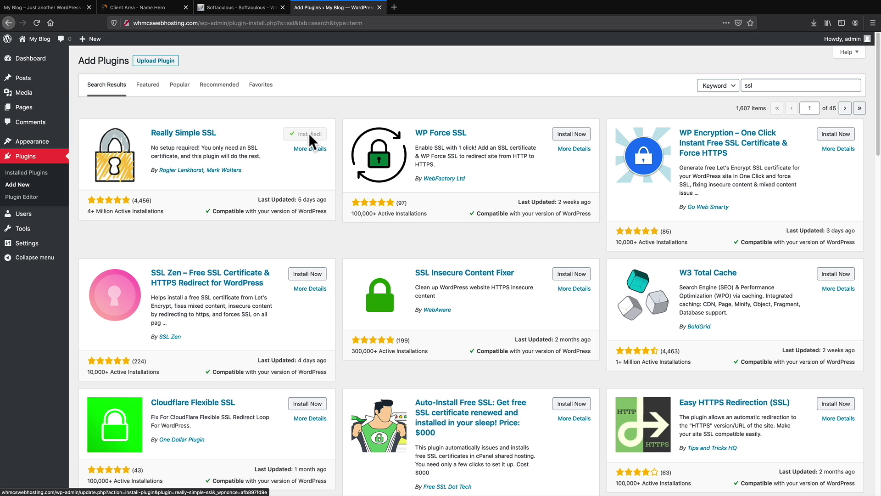
left_click(311, 140)
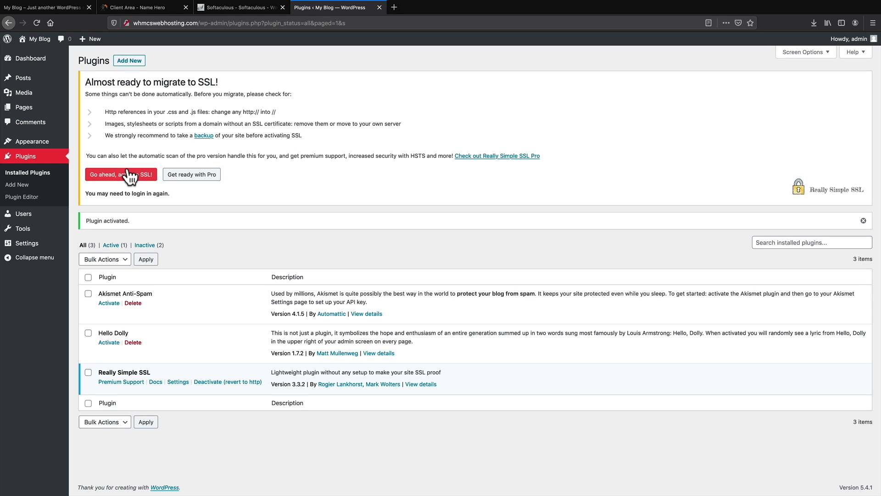
Step: Activate SSL, log back in as the admin user with 'remember me', and confirm the secure padlock
left_click(105, 183)
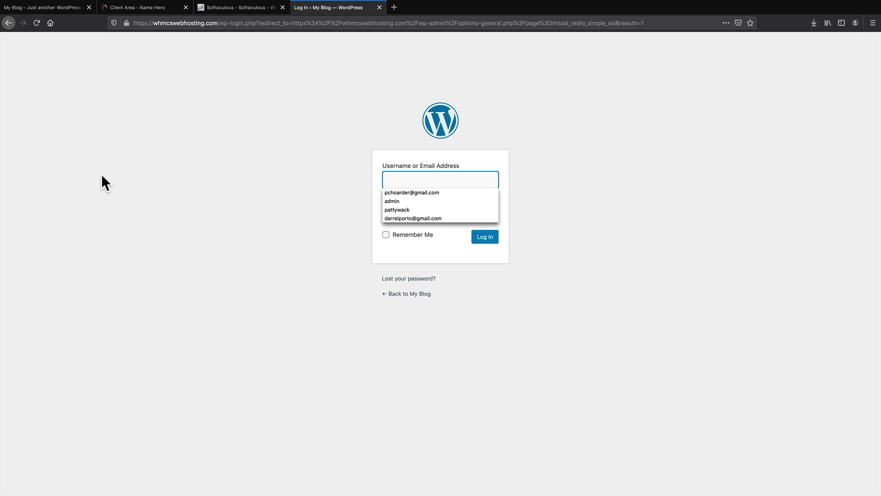
type("admin")
key("Tab")
type("••••••••")
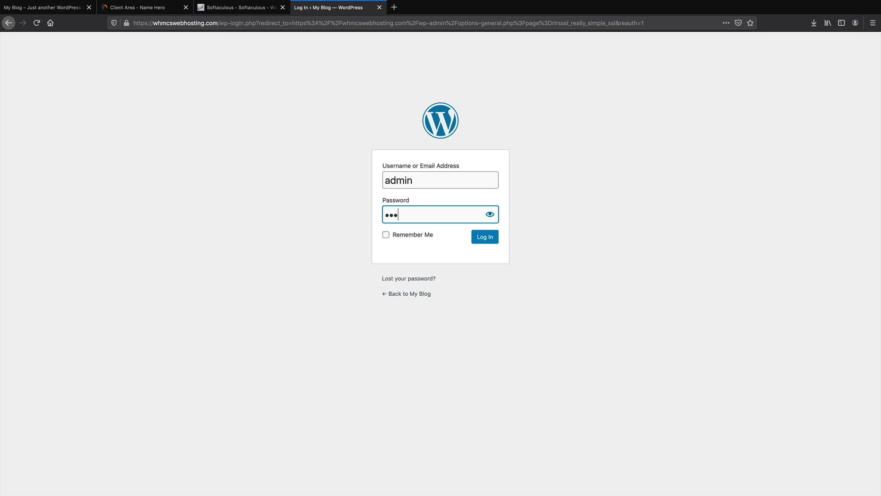
left_click(386, 235)
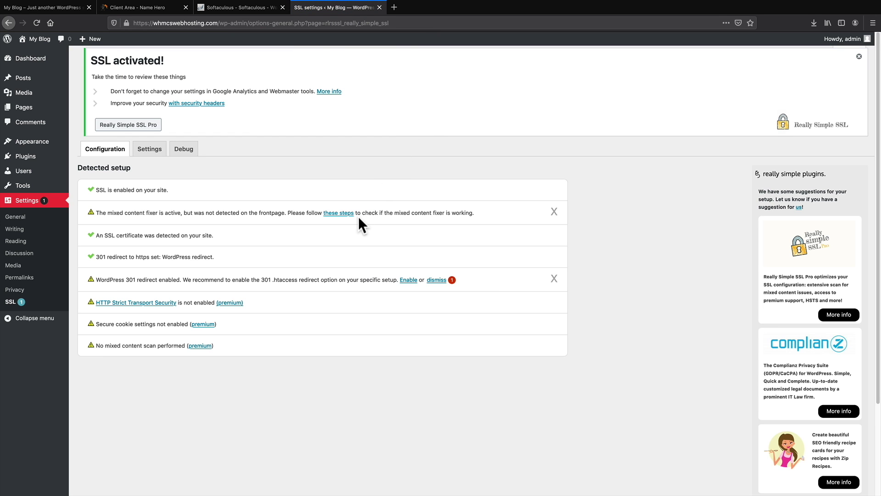
left_click(125, 23)
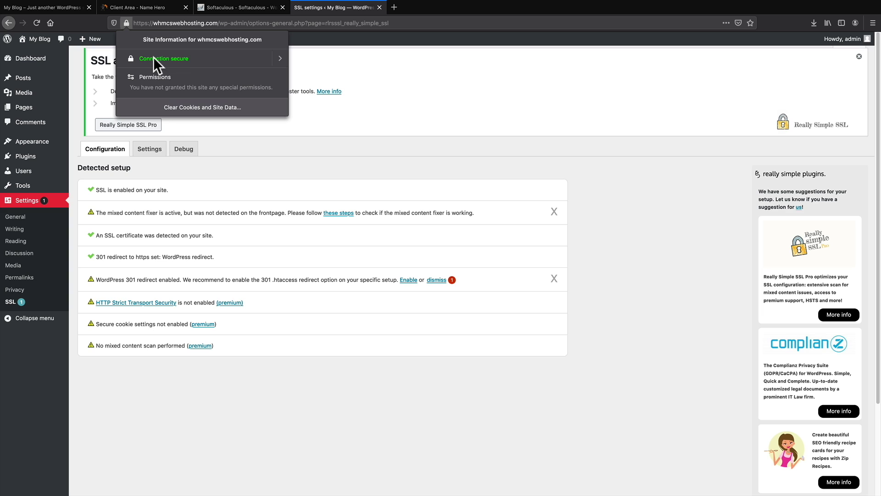
left_click(255, 131)
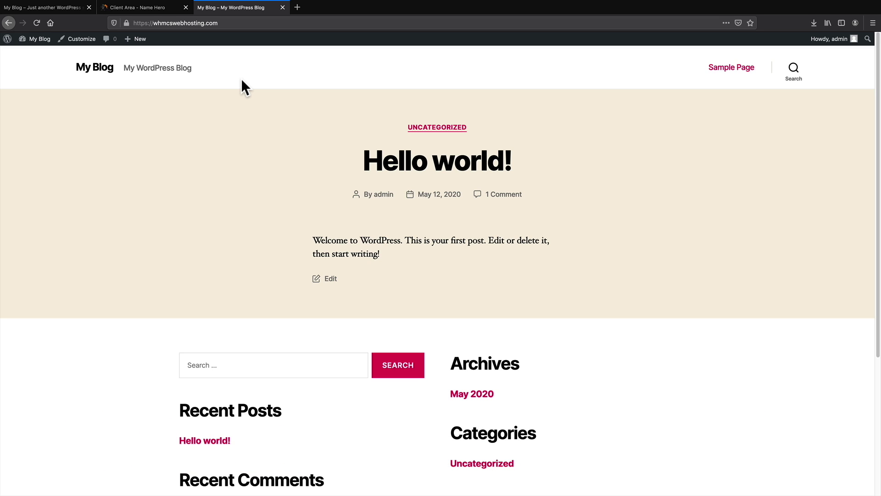
Step: Log into cPanel from the NameHero Client Area and open WHMCS in Softaculous Apps Installer
left_click(158, 9)
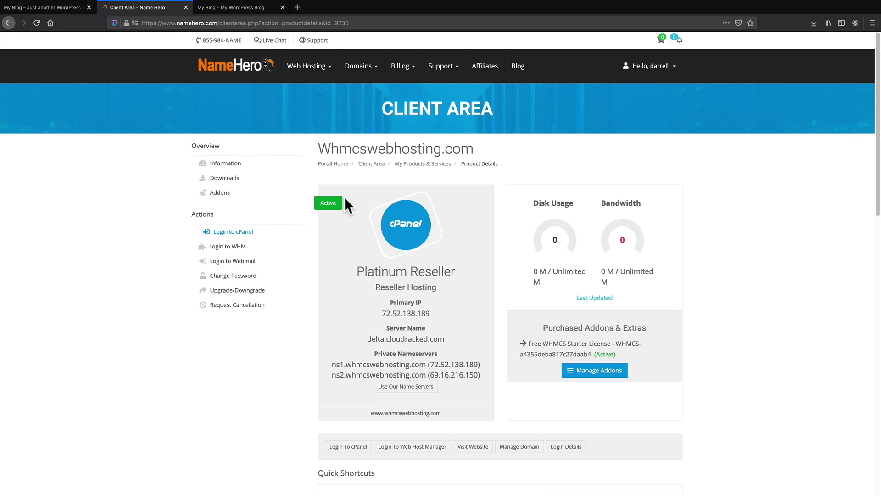
left_click(224, 234)
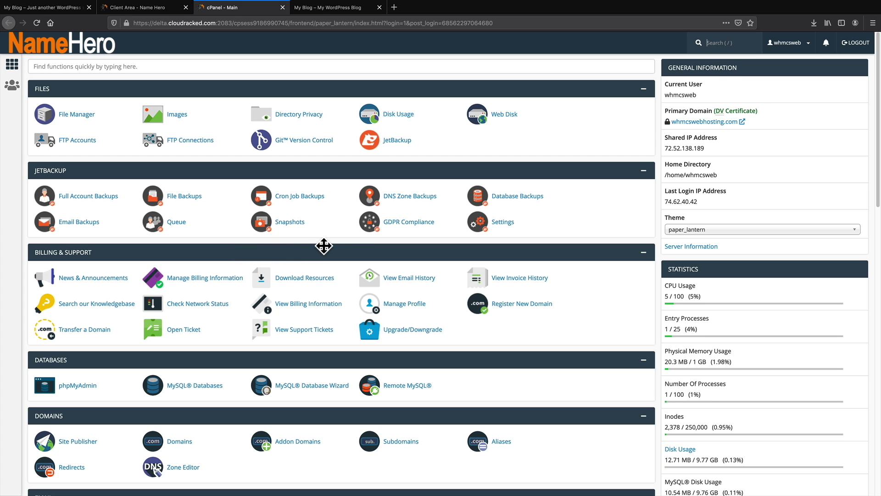
scroll(571, 295, "down", 1)
scroll(571, 296, "down", 3)
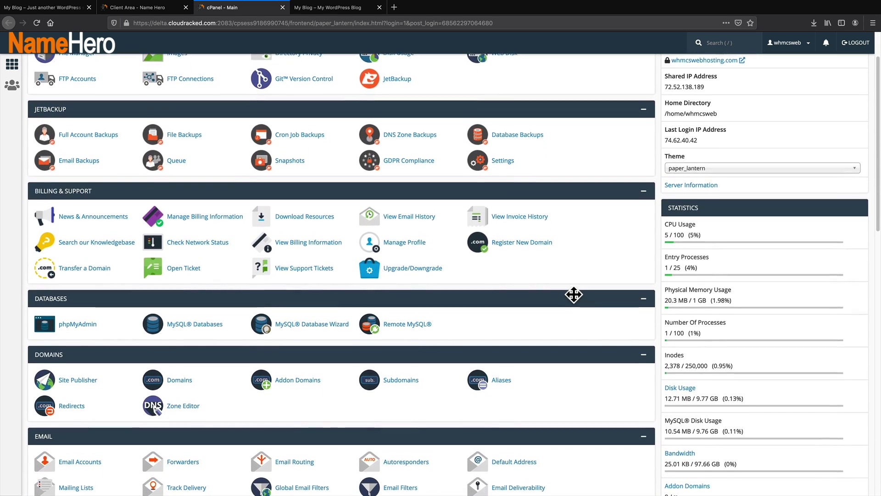
scroll(575, 301, "down", 15)
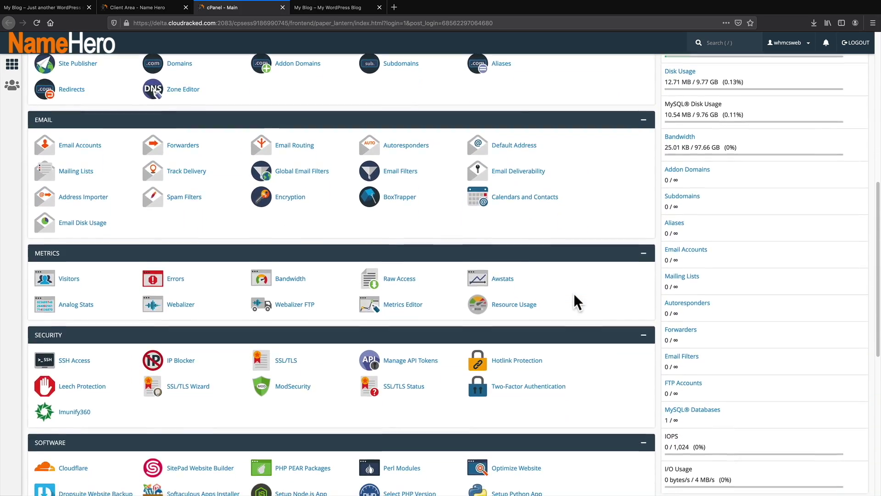
scroll(575, 300, "down", 7)
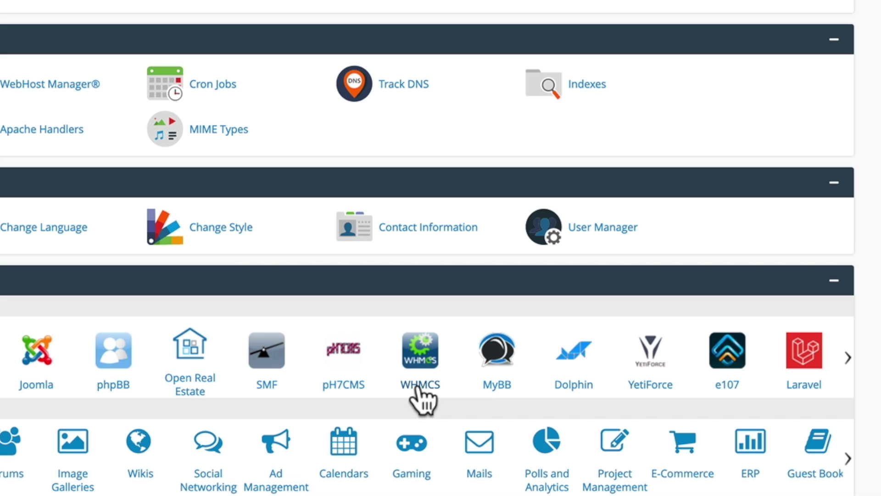
left_click(408, 397)
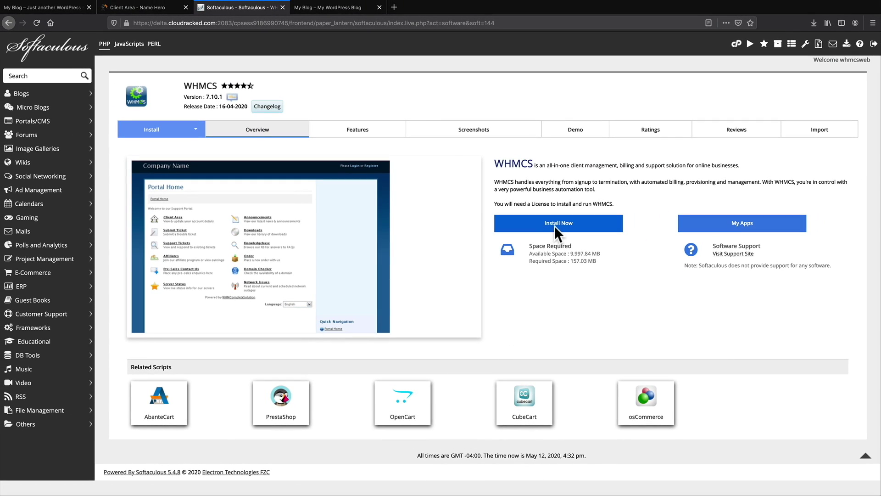
Step: Start a WHMCS Quick Install into directory 'purchase', keeping data directory whmcsdata
left_click(559, 223)
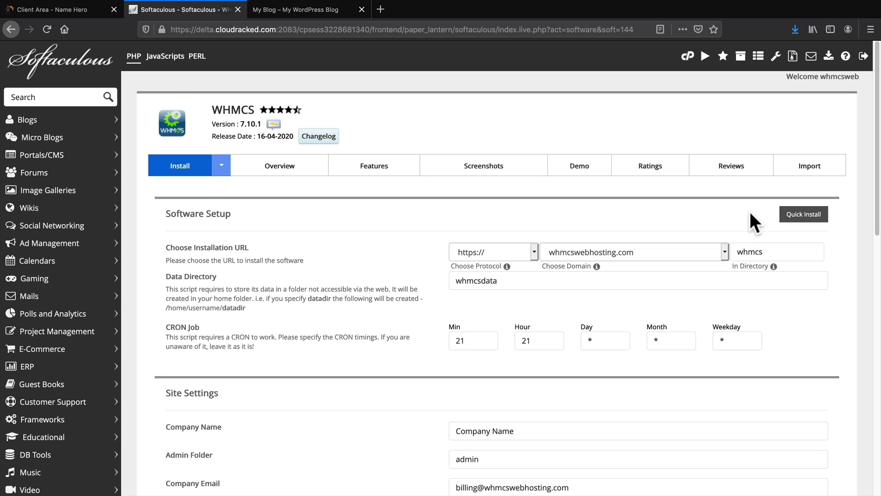
left_click(800, 219)
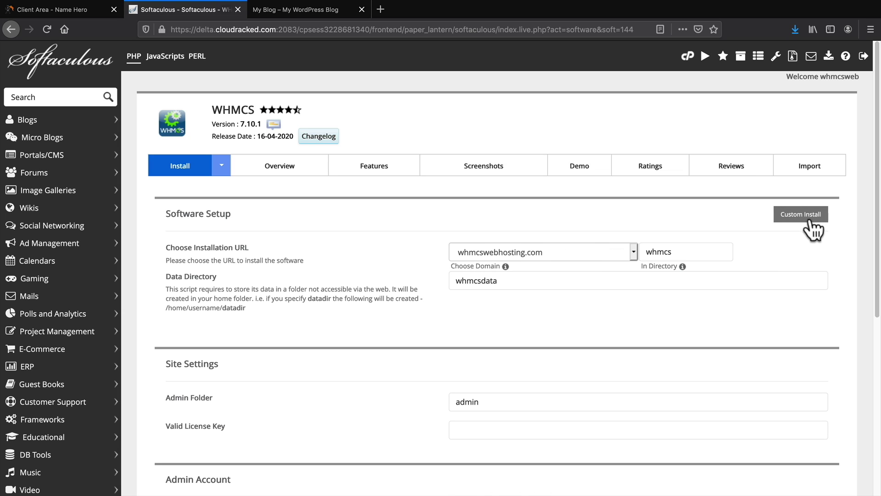
left_click(672, 253)
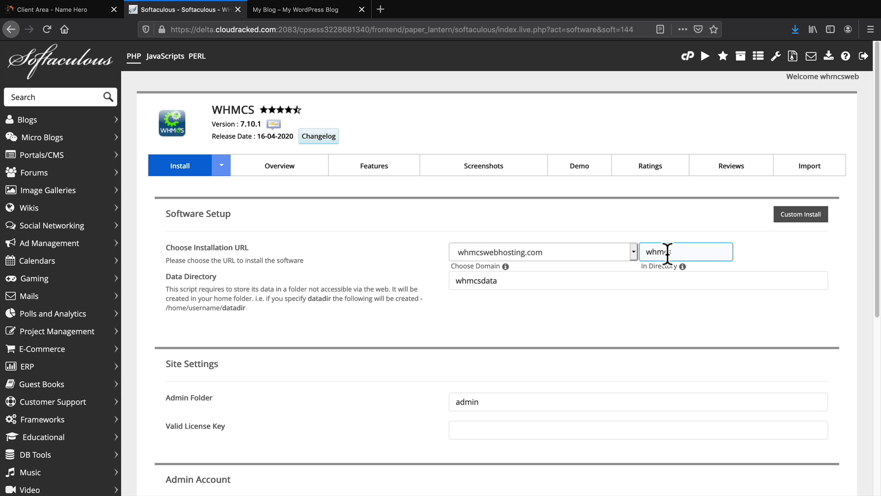
double_click(667, 253)
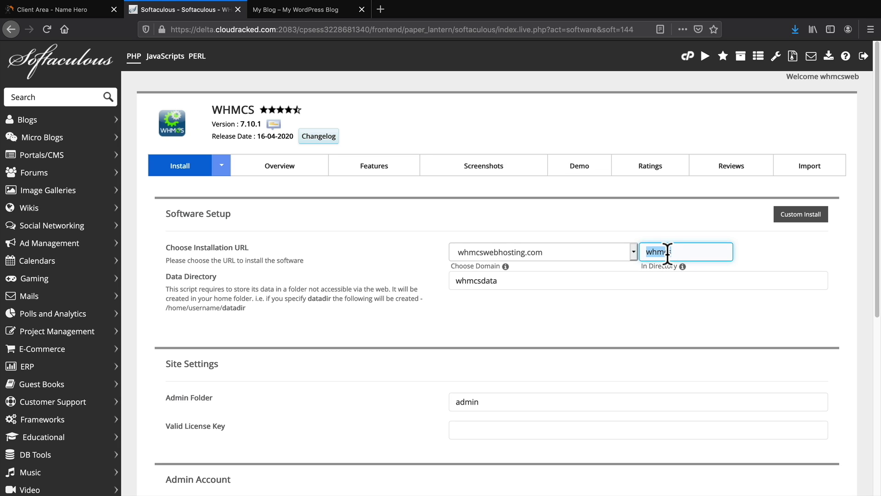
type("purchase")
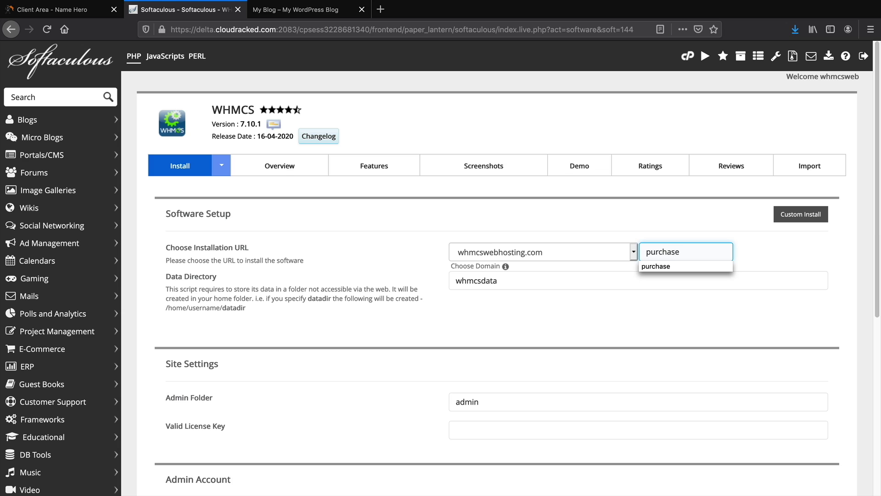
key("Tab")
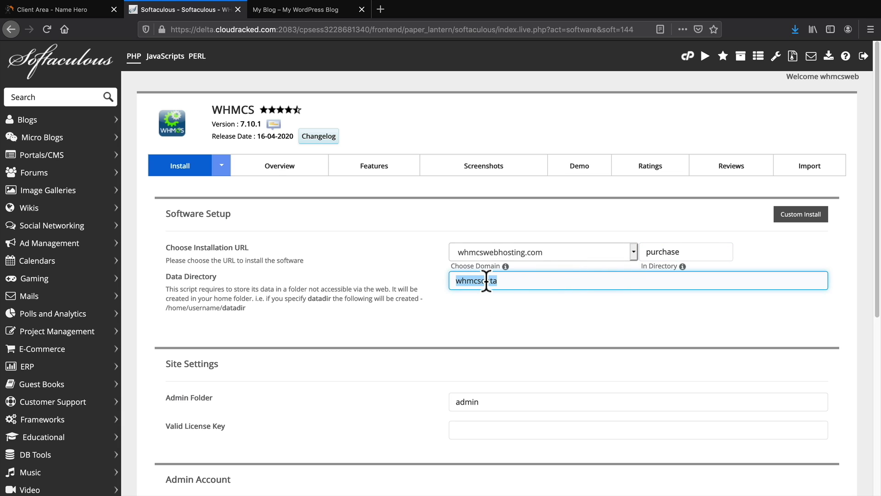
left_click(501, 279)
Step: Look over the admin folder setting, then return to the NameHero product details for the license
scroll(407, 301, "down", 1)
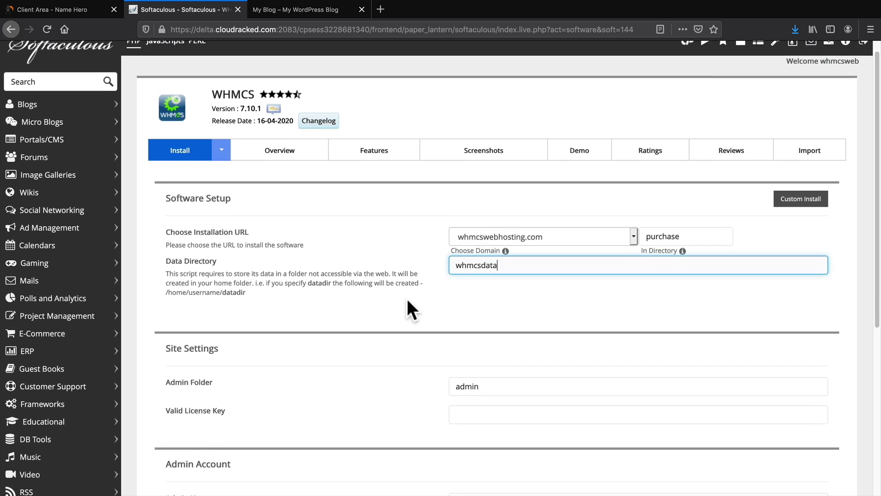
scroll(407, 299, "down", 3)
left_click(180, 337)
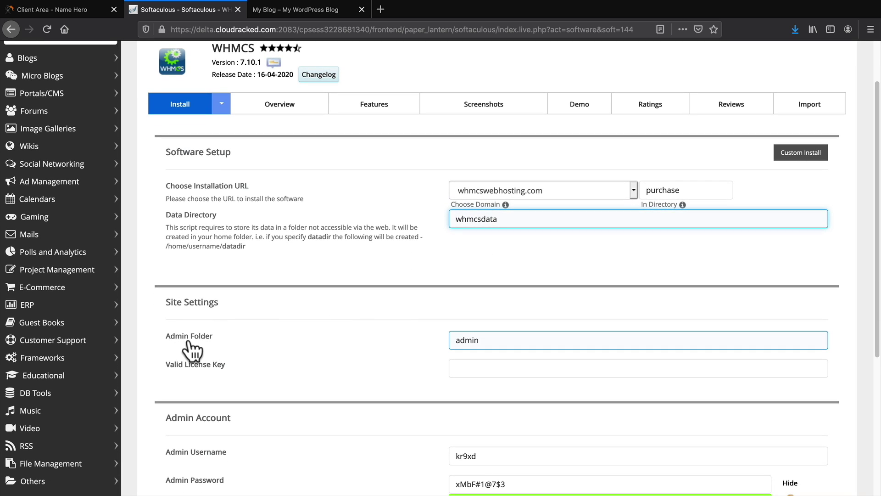
scroll(484, 344, "down", 3)
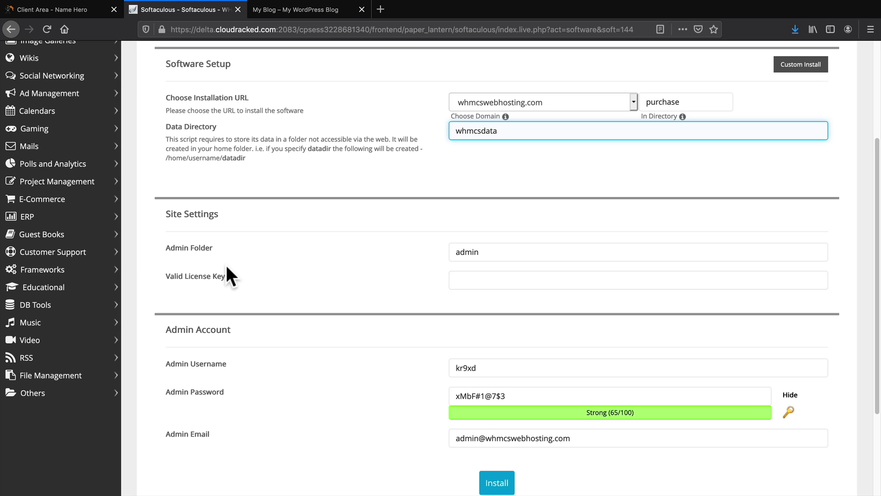
left_click(65, 6)
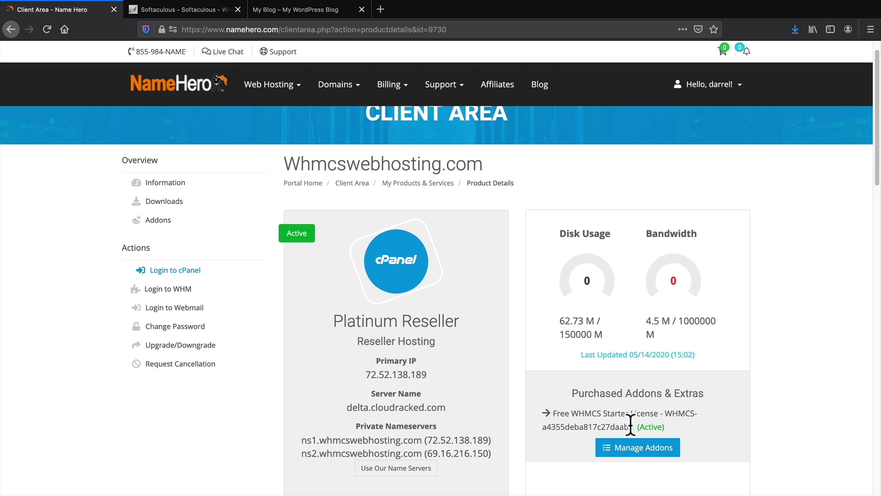
Step: Copy the WHMCS license key from the Client Area into the Valid License Key field
left_click_drag(635, 427, 666, 411)
right_click(665, 411)
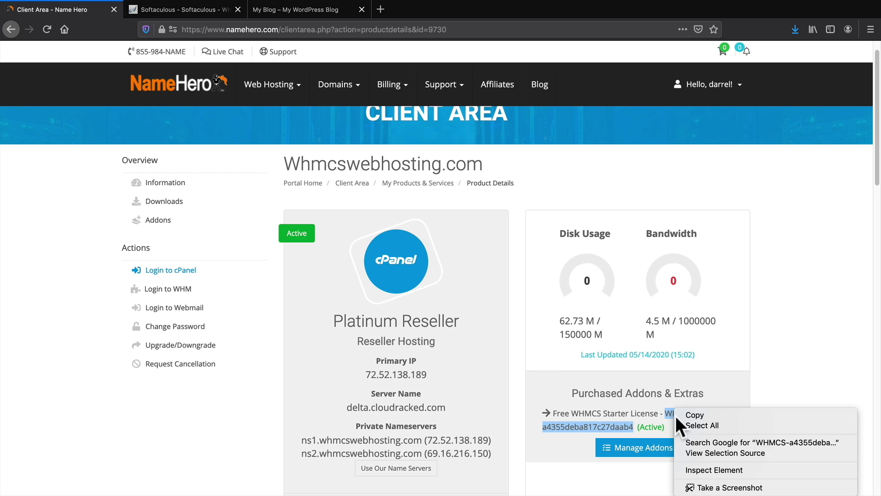
left_click(691, 416)
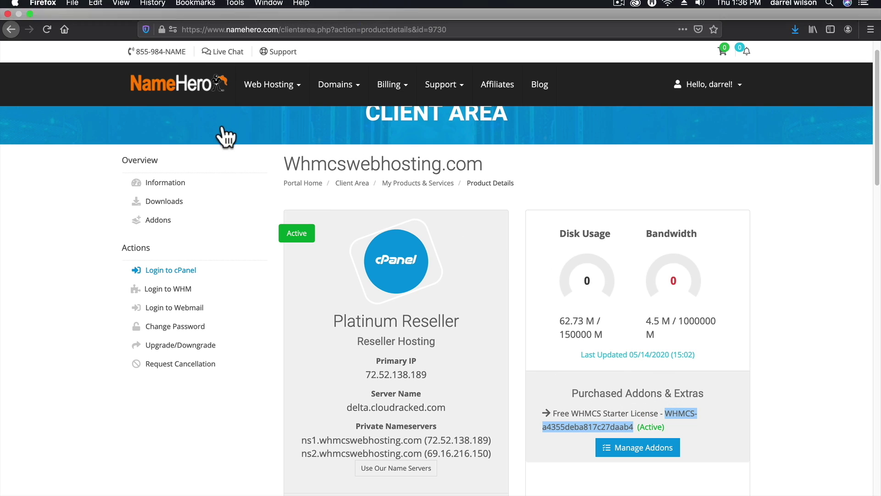
left_click(194, 7)
right_click(475, 278)
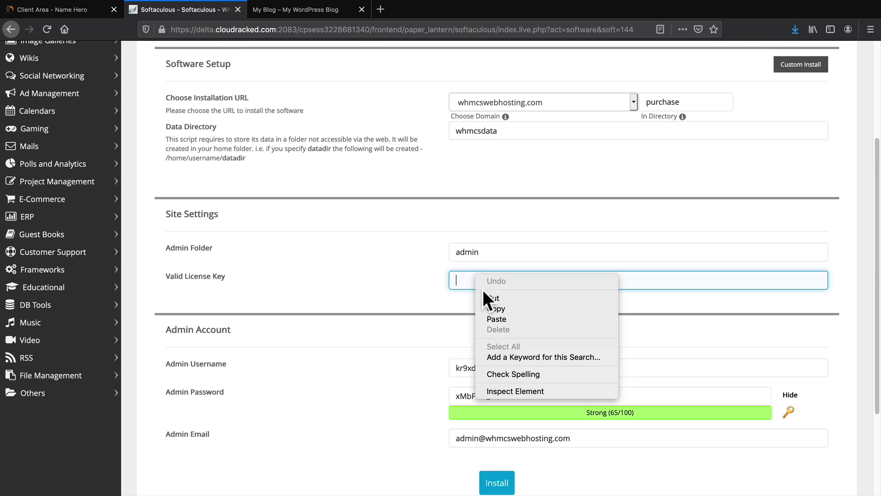
left_click(499, 318)
Step: Enter the new admin username and password, and replace the admin email with the owner's address
key("Tab")
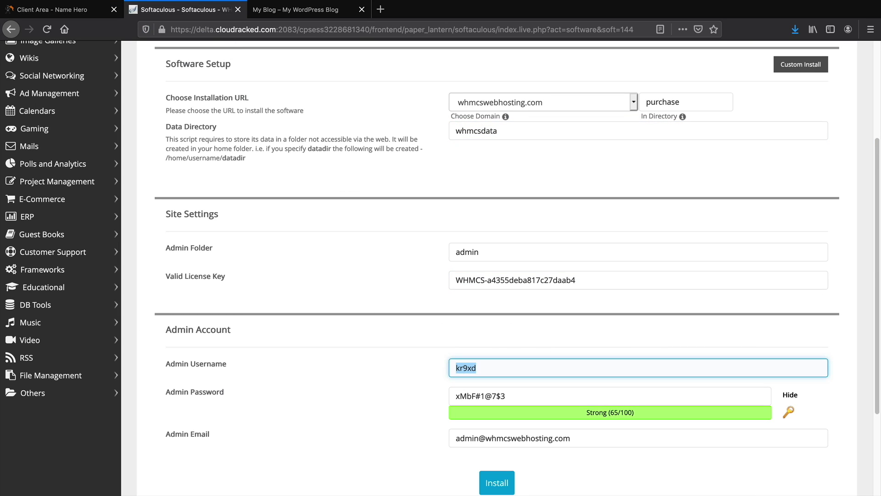
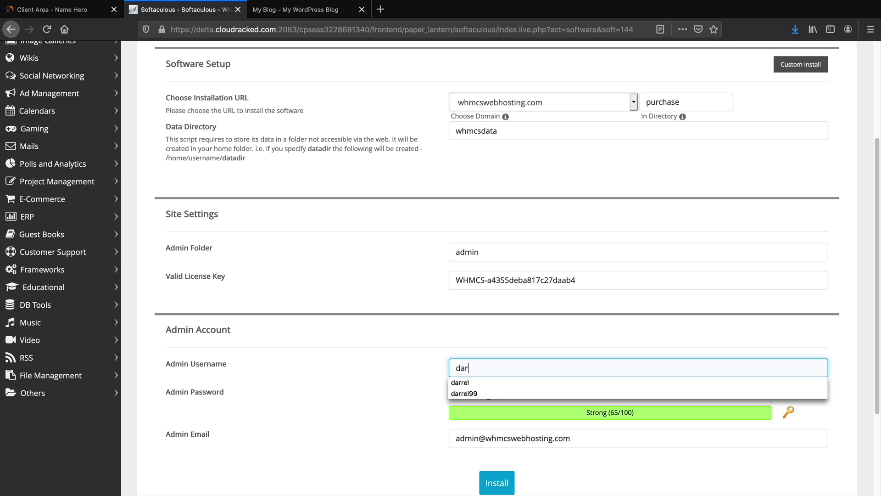
key("Tab")
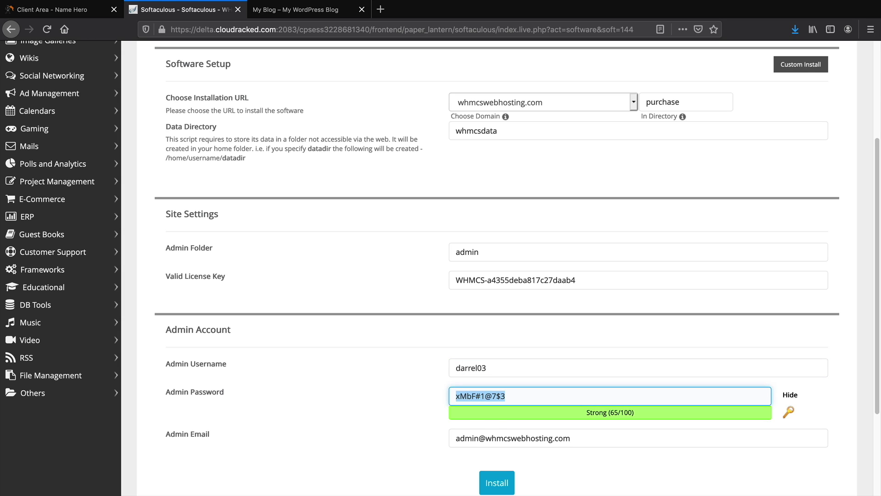
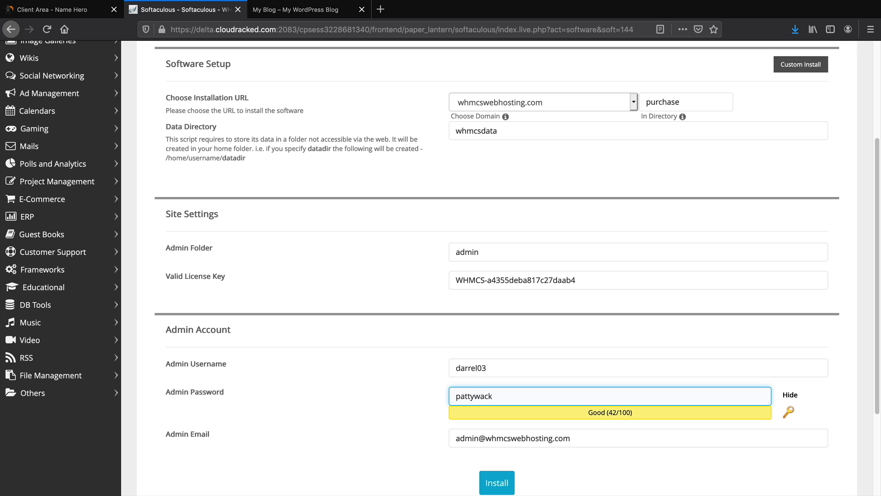
scroll(535, 381, "down", 2)
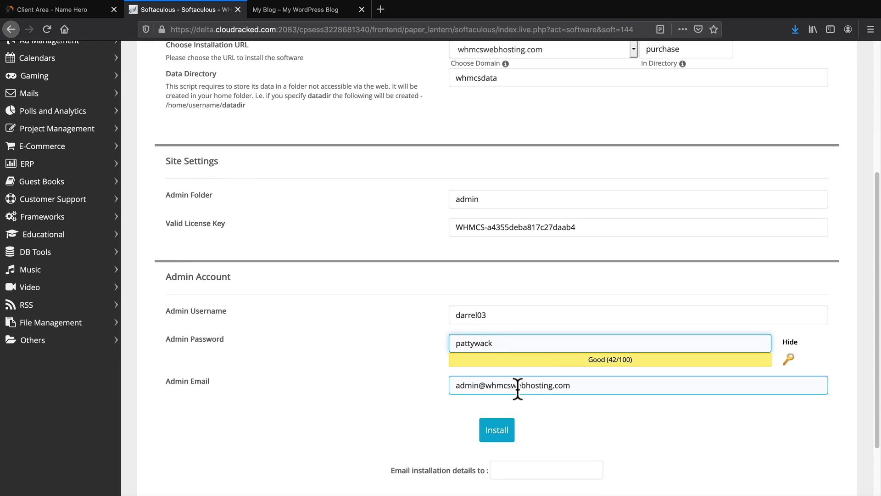
triple_click(518, 388)
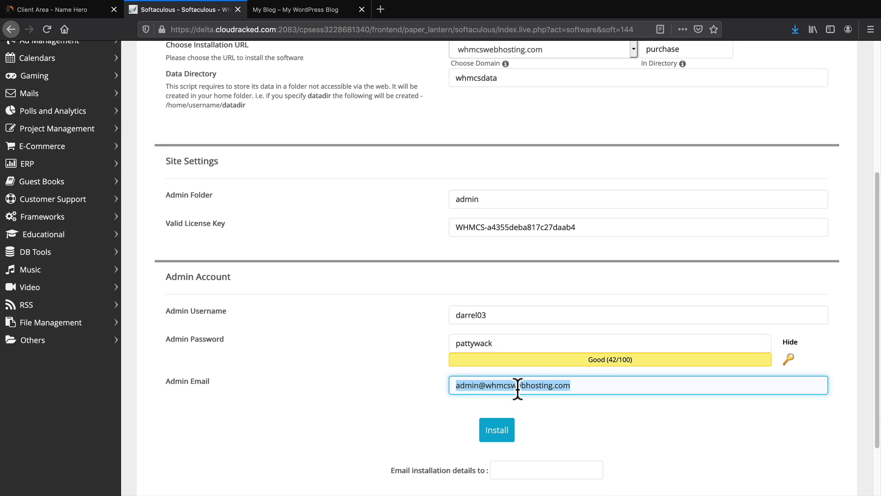
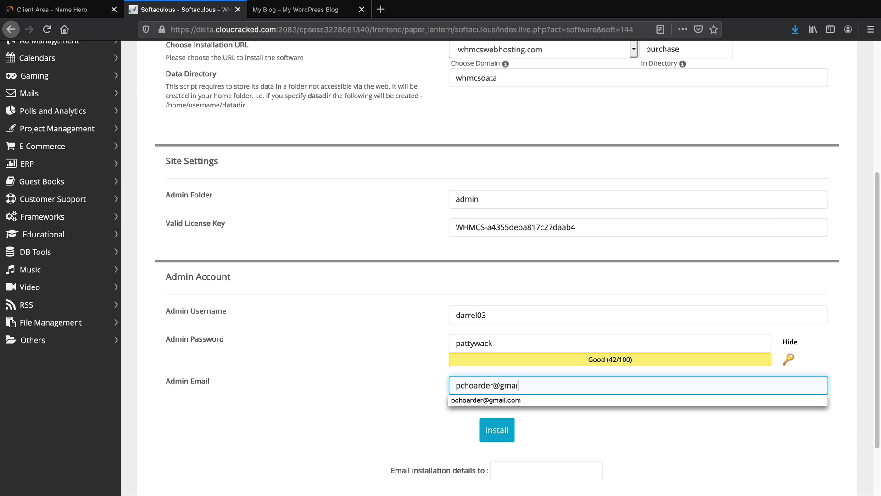
Step: Verify the full license key value, then start the WHMCS installation
left_click(447, 219)
left_click(452, 222)
left_click(592, 230)
left_click(500, 431)
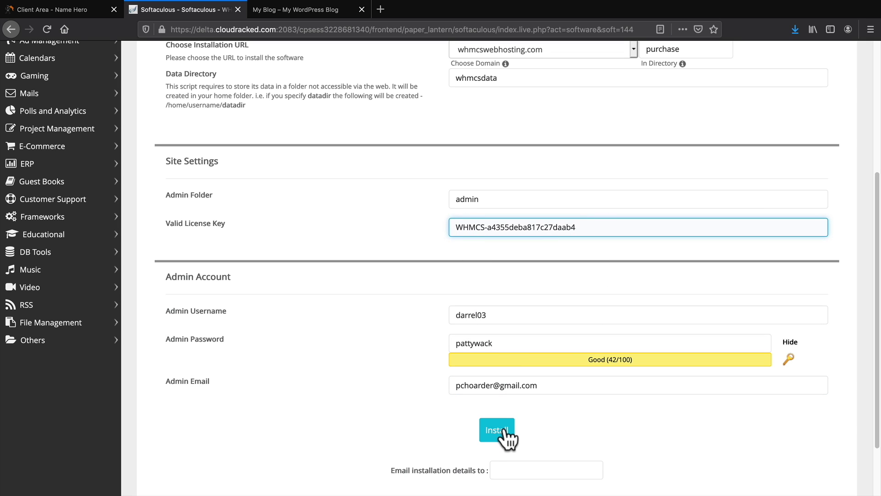
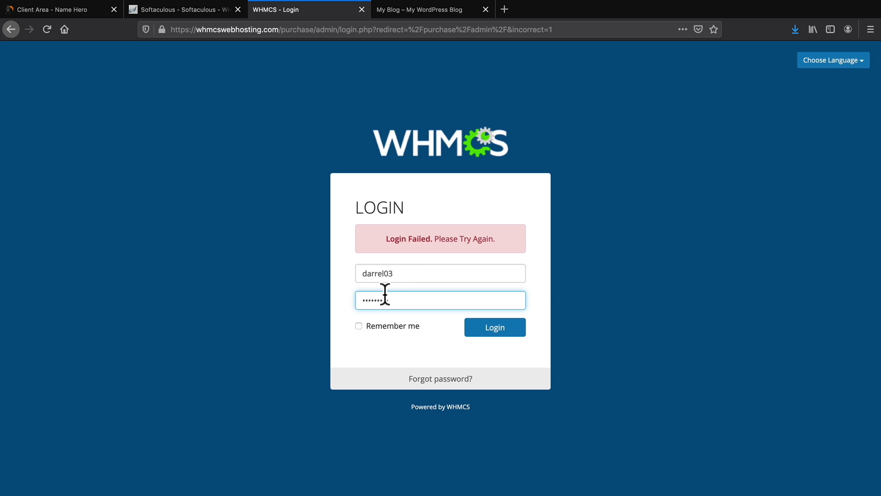
Step: Log in to the WHMCS admin with Remember me ticked, then close the Getting Started Wizard
left_click(359, 326)
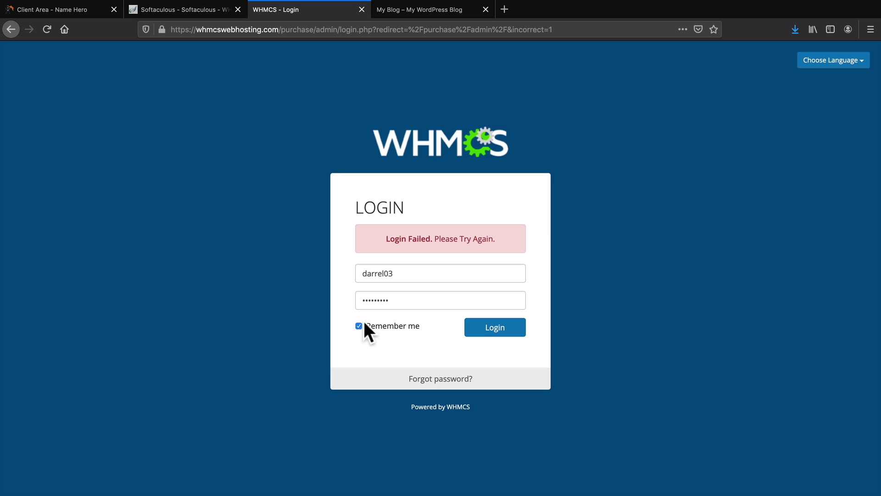
left_click(493, 340)
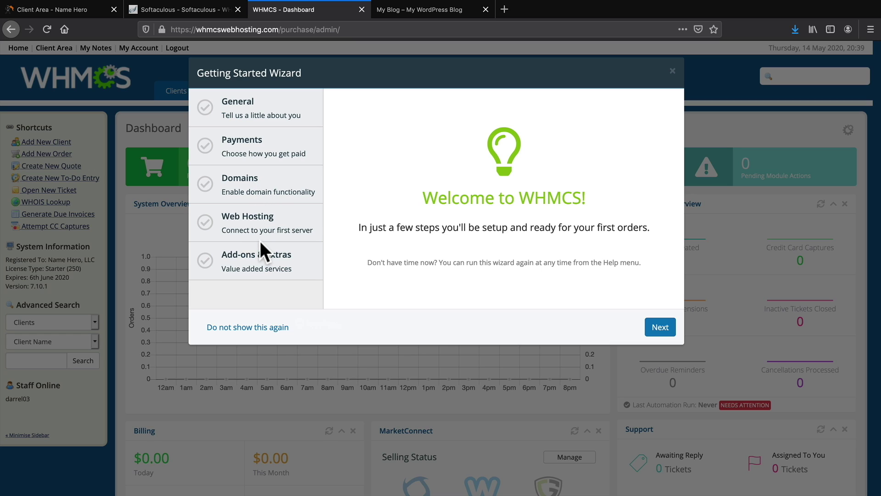
left_click(673, 72)
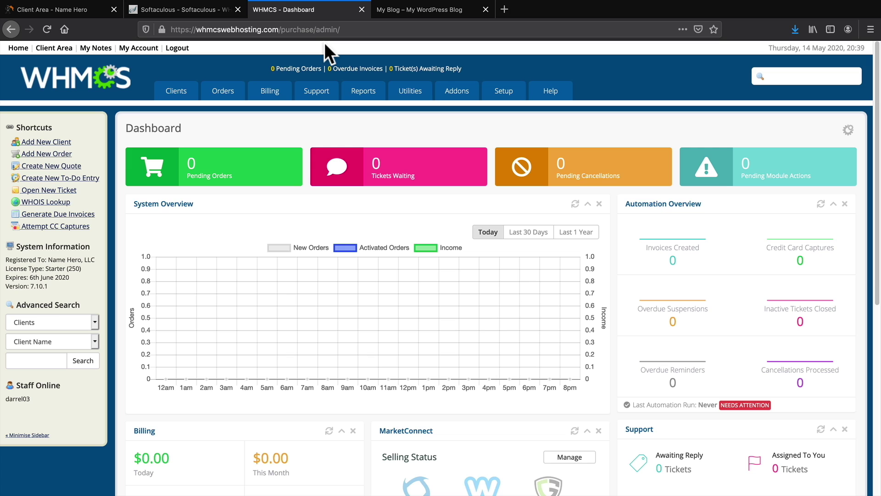
Step: Load the WHMCS client portal by adding /purchase/ to the blog's address
left_click(390, 9)
left_click(369, 30)
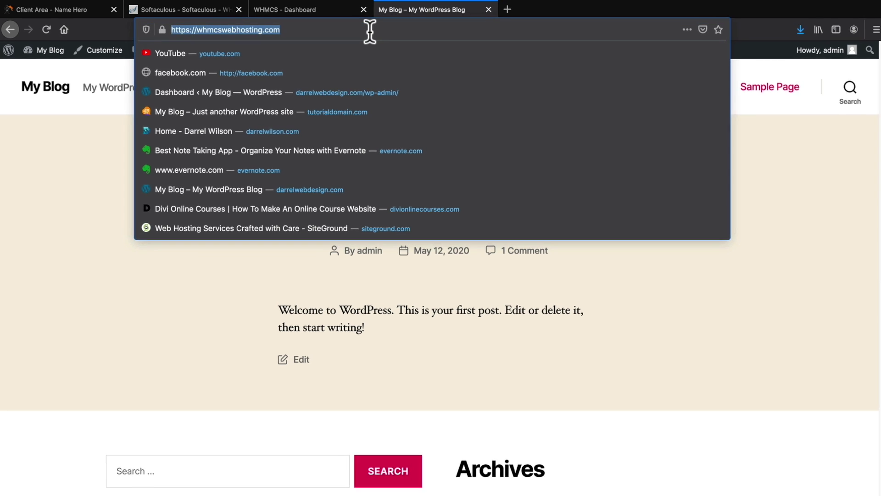
key("Right")
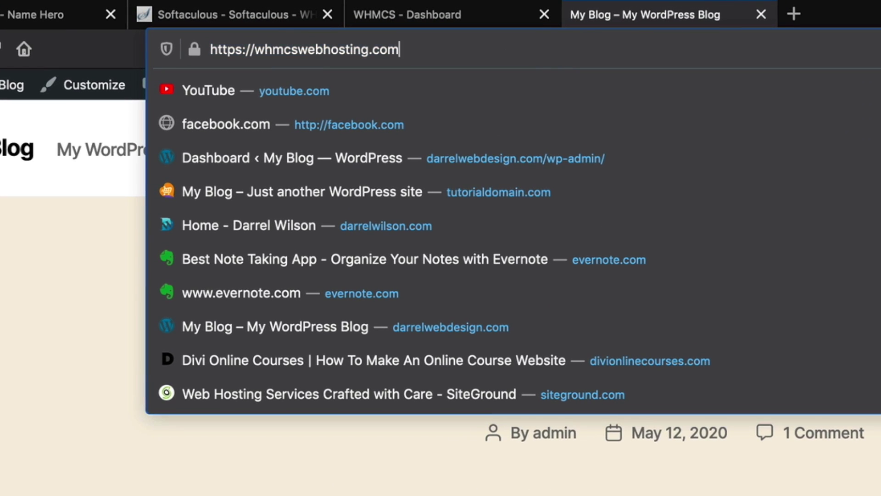
type("/purchase/")
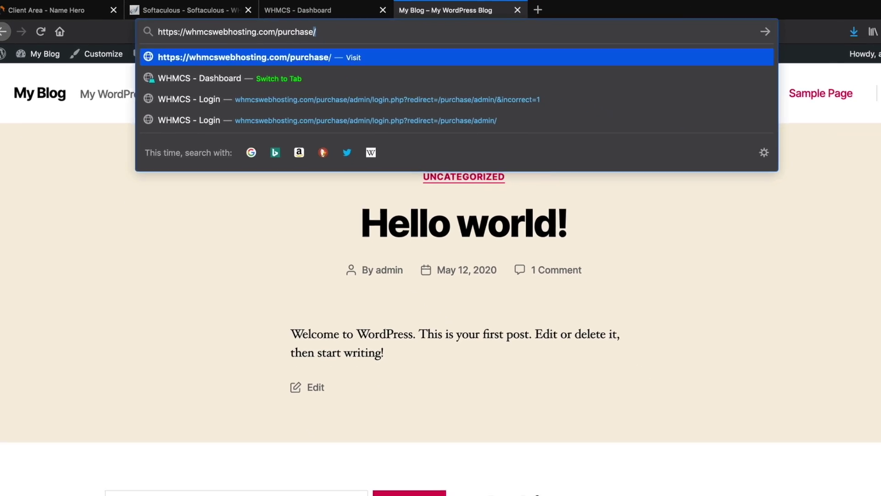
key("Return")
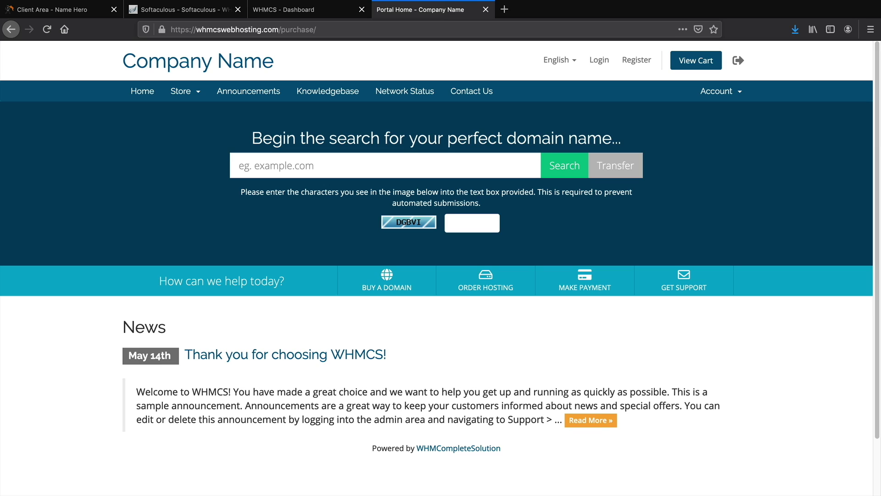
Step: Try the portal's domain search, compare it with the admin dashboard, then go back to the blog
left_click(386, 168)
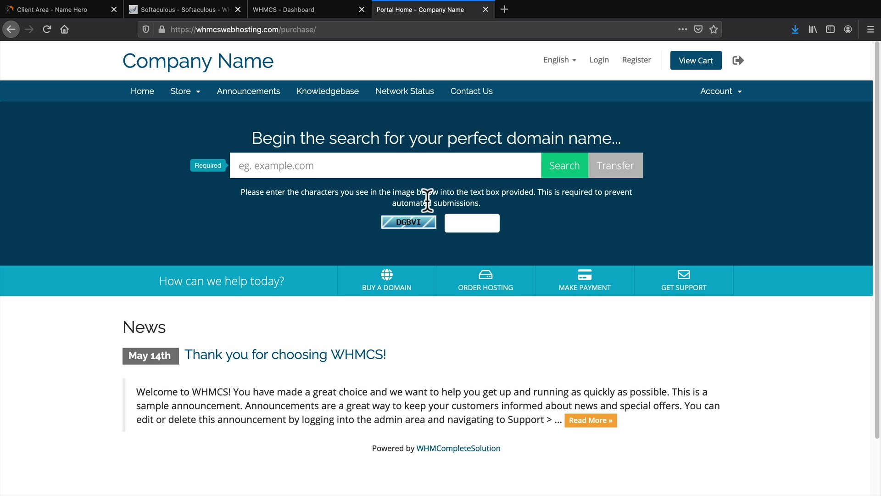
left_click(313, 11)
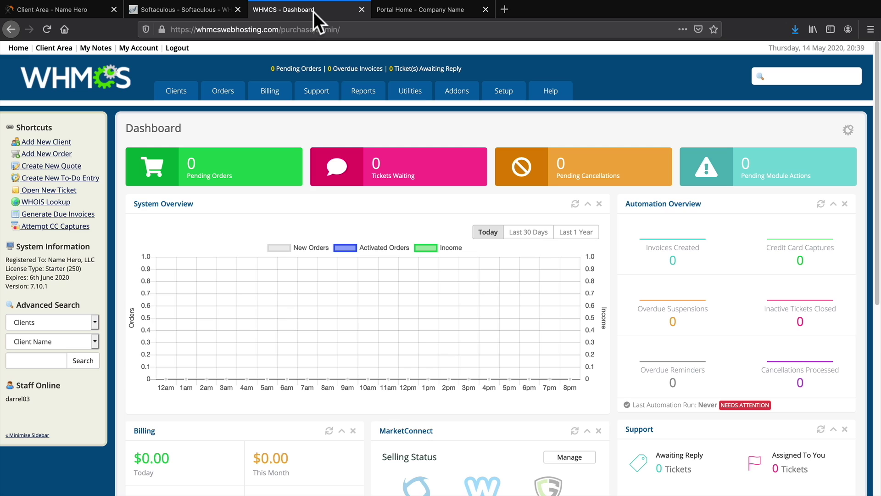
left_click(403, 6)
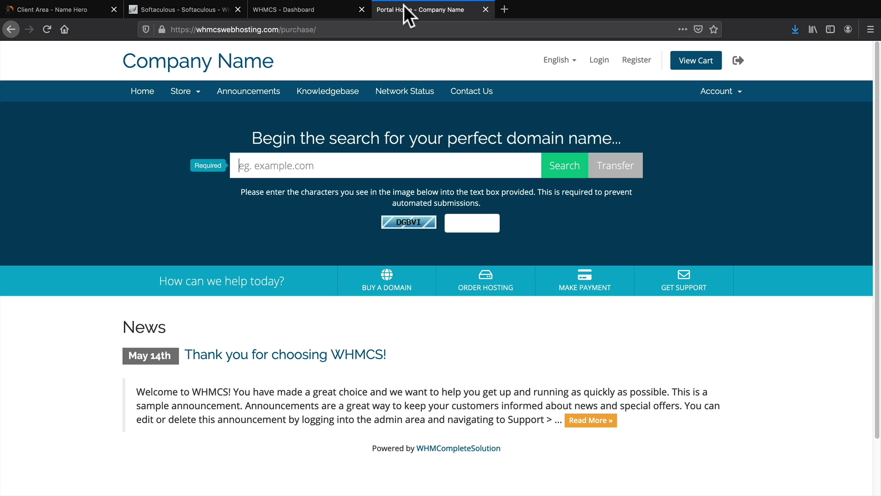
left_click(10, 29)
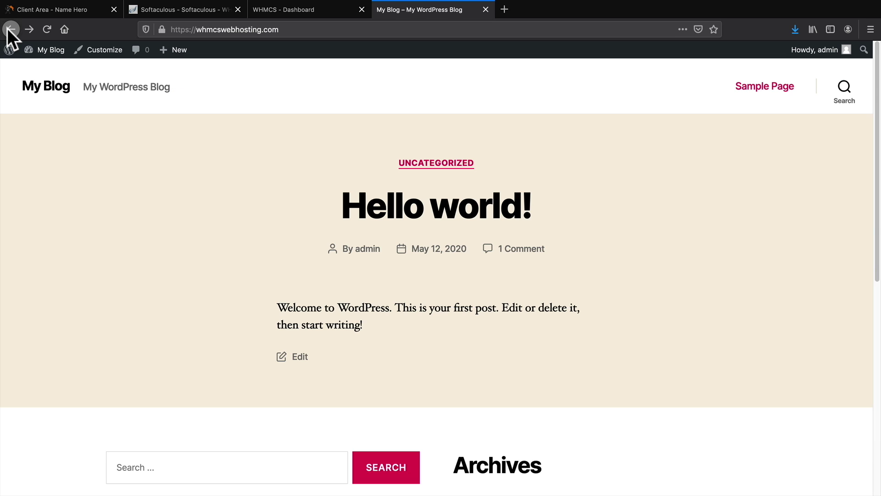
Step: View the plain WHMCS portal, then scroll through the Speedy Web Hosting Hostiko demo
left_click(24, 29)
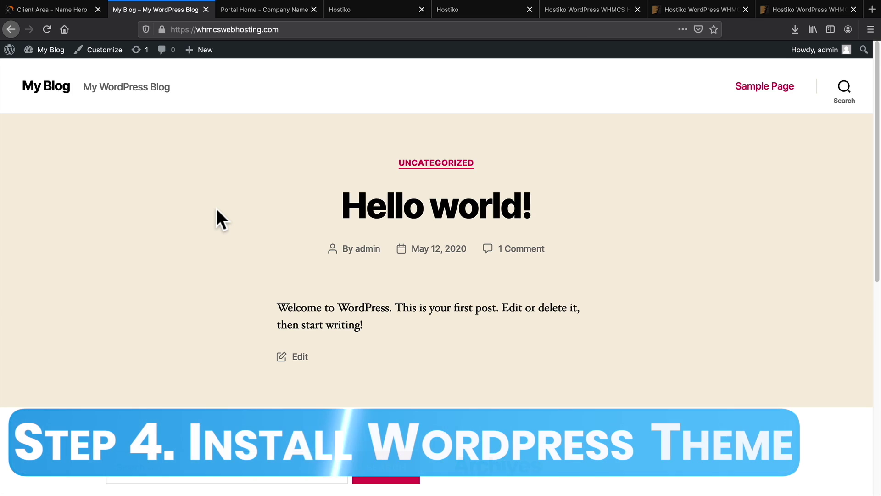
left_click(275, 13)
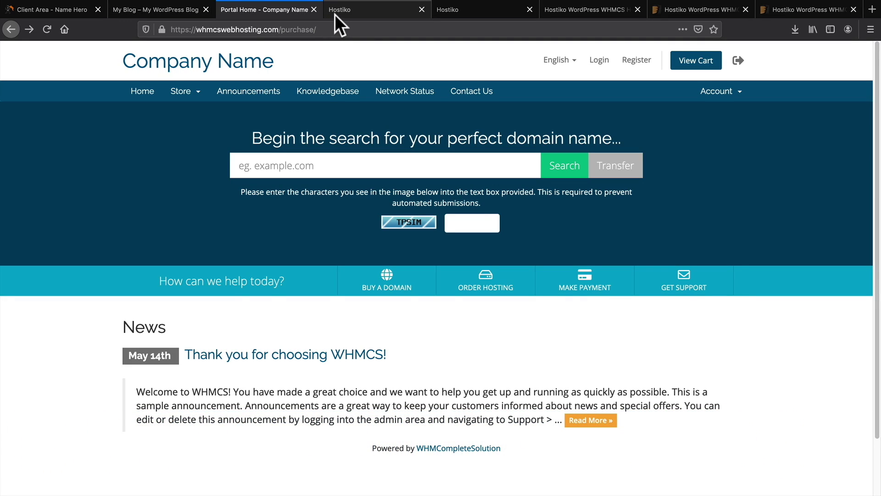
left_click(340, 12)
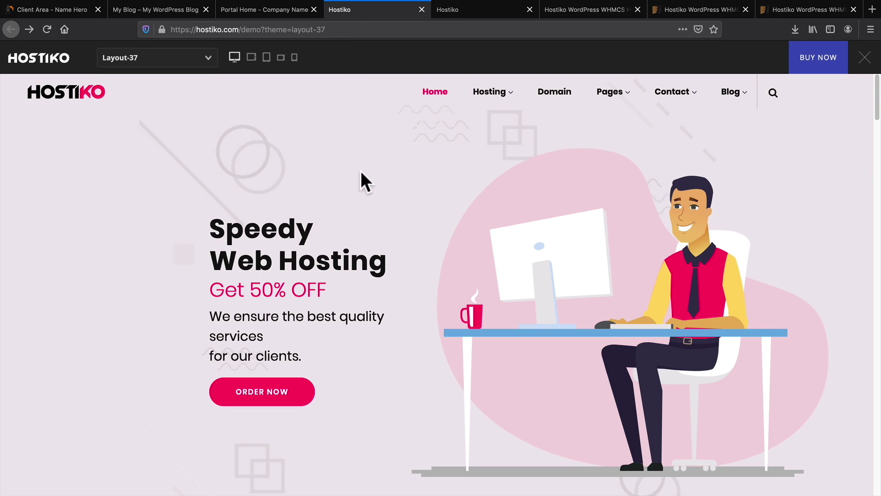
middle_click(698, 267)
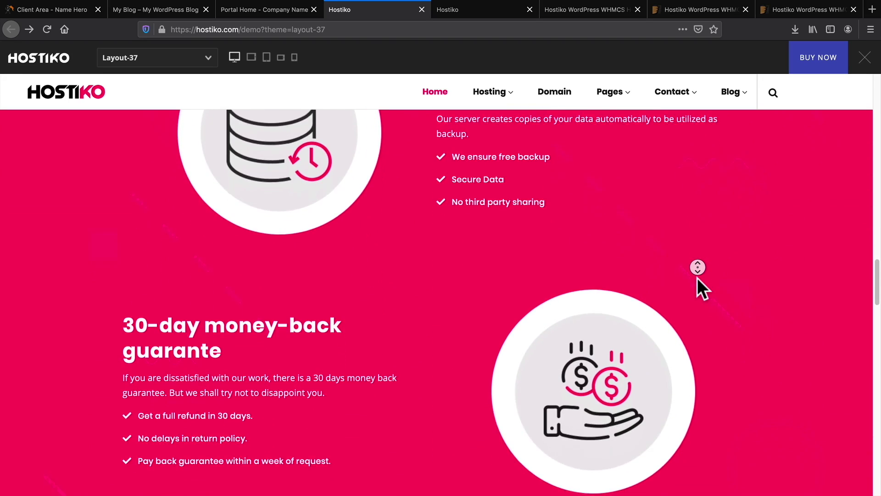
left_click(697, 278)
left_click_drag(877, 291, 874, 103)
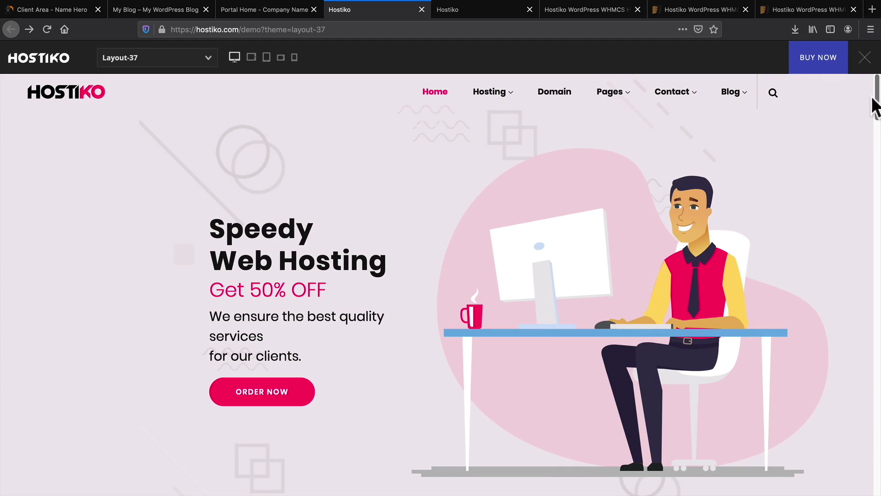
Step: Compare the Hostiko-styled WHMCS domain search page with the demo, blog and plain portal
left_click(472, 10)
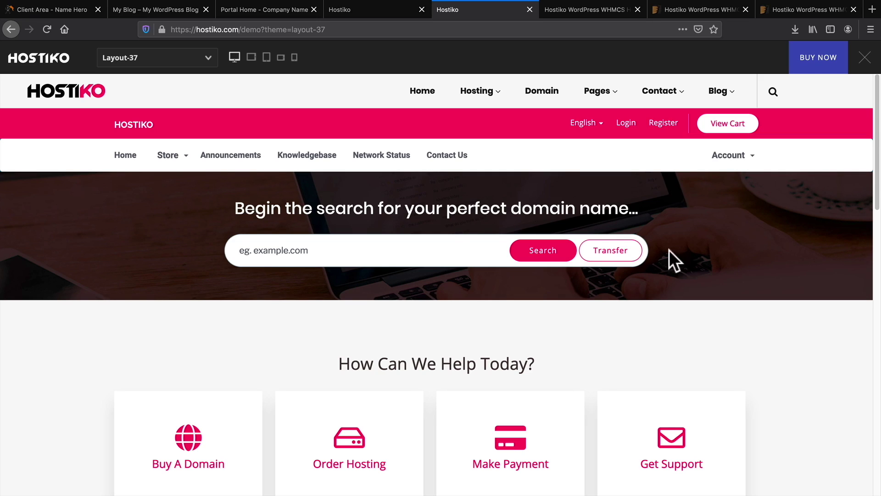
left_click(378, 9)
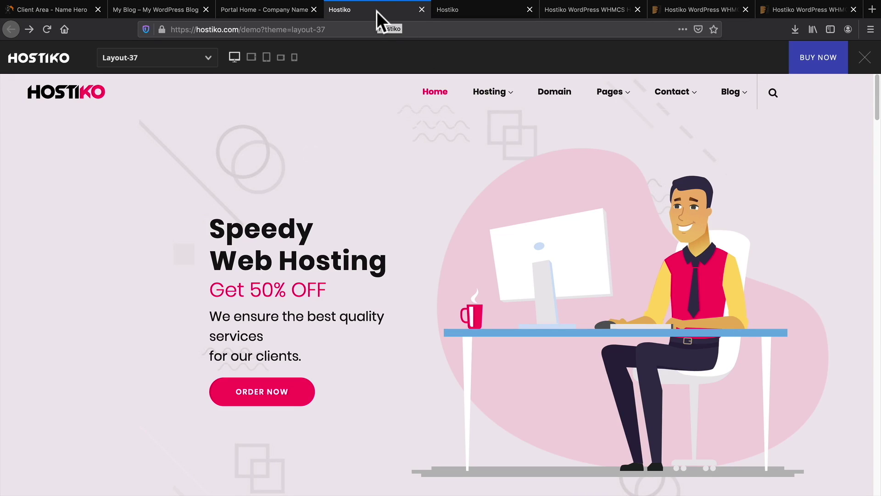
left_click(146, 10)
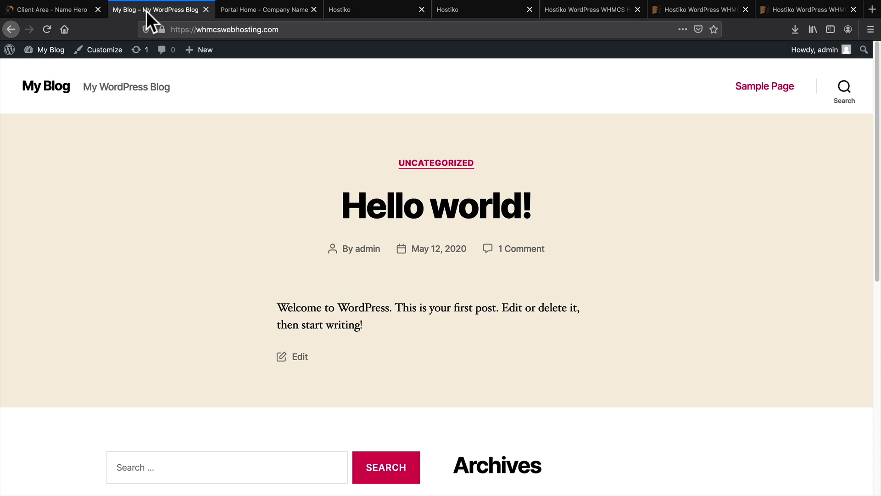
left_click(250, 7)
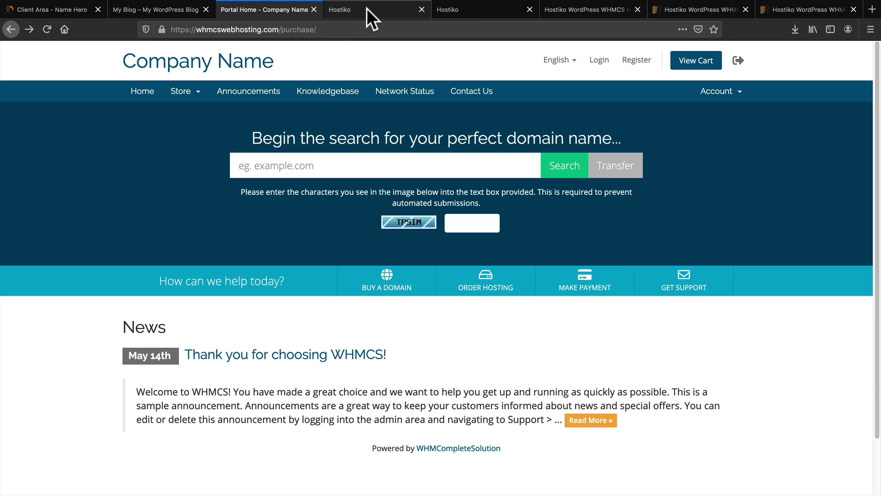
left_click(368, 8)
left_click(453, 8)
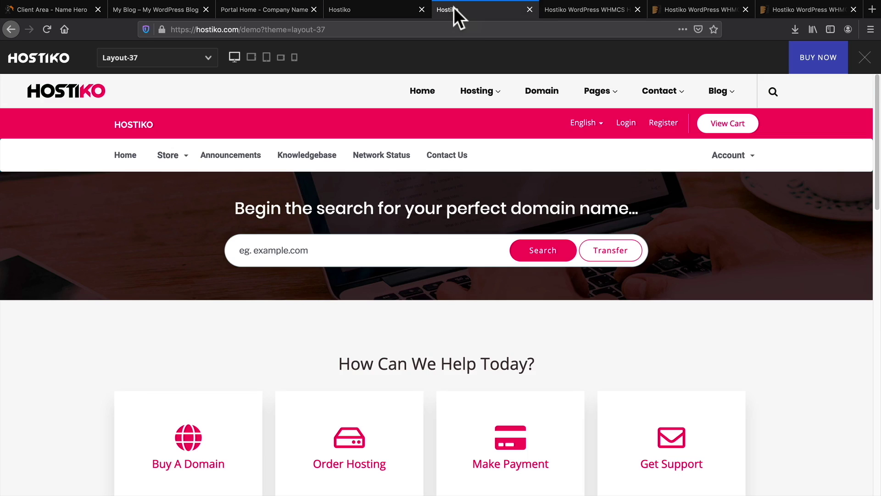
Step: Autoscroll through Hostiko's Elementor layout previews, then bring up the Hostiko theme product page
left_click(548, 14)
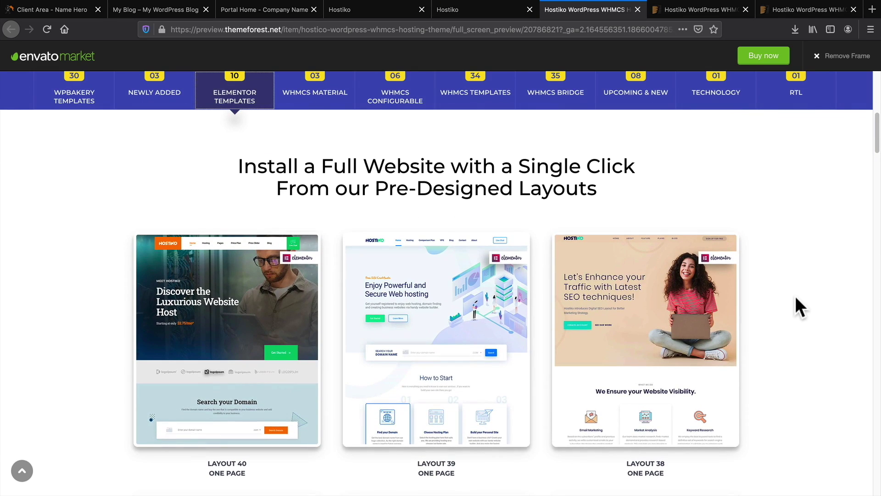
middle_click(795, 298)
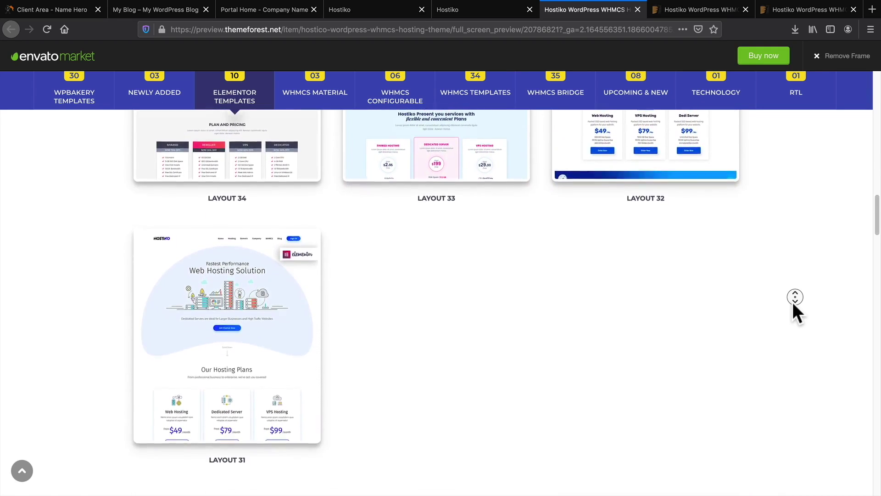
middle_click(793, 303)
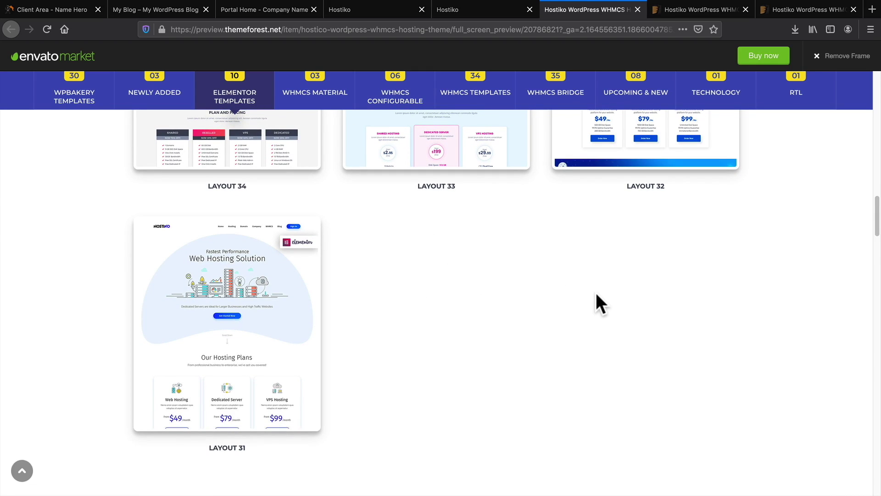
key("ctrl+Tab")
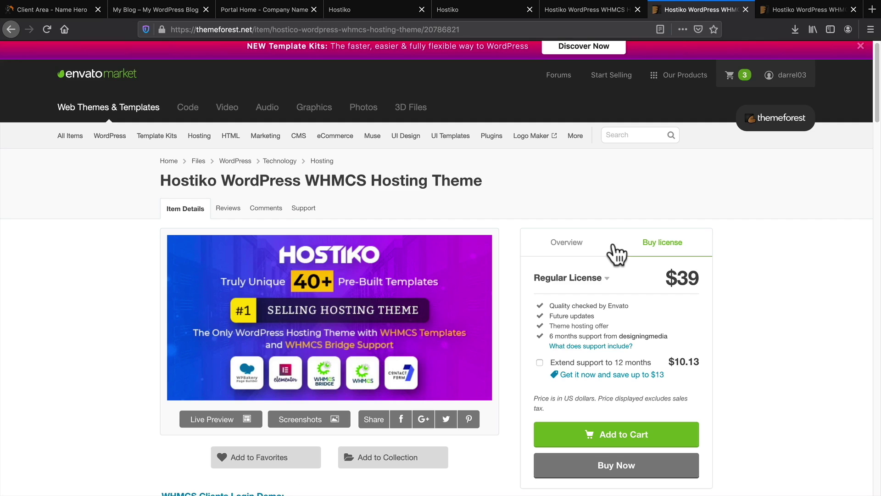
Step: Highlight WHMCS in the Hostiko title and scroll through the $39 Regular License details
double_click(313, 180)
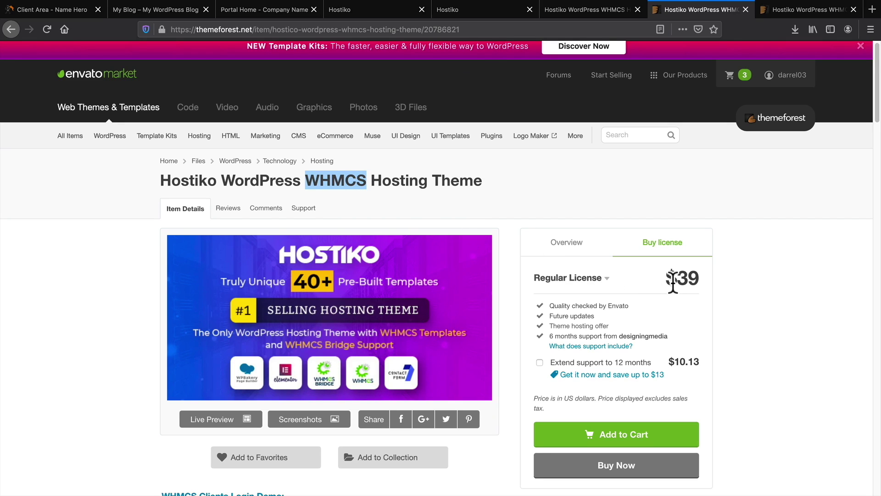
scroll(672, 280, "down", 1)
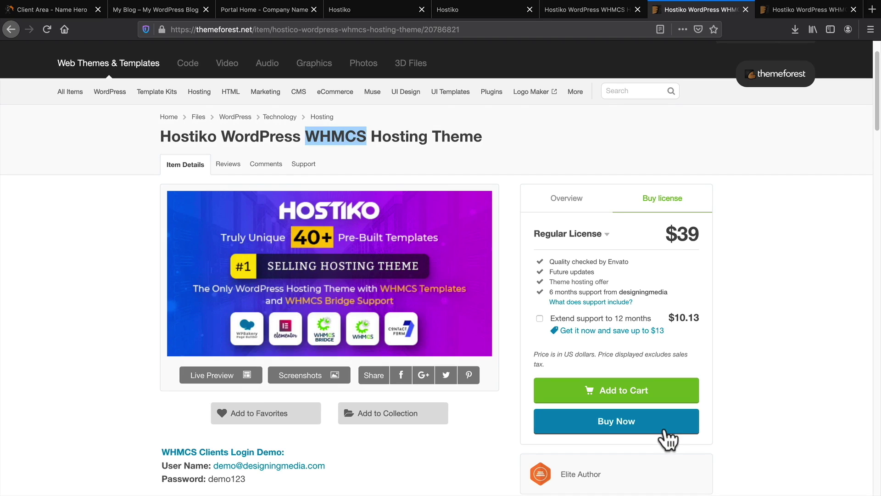
scroll(668, 440, "up", 1)
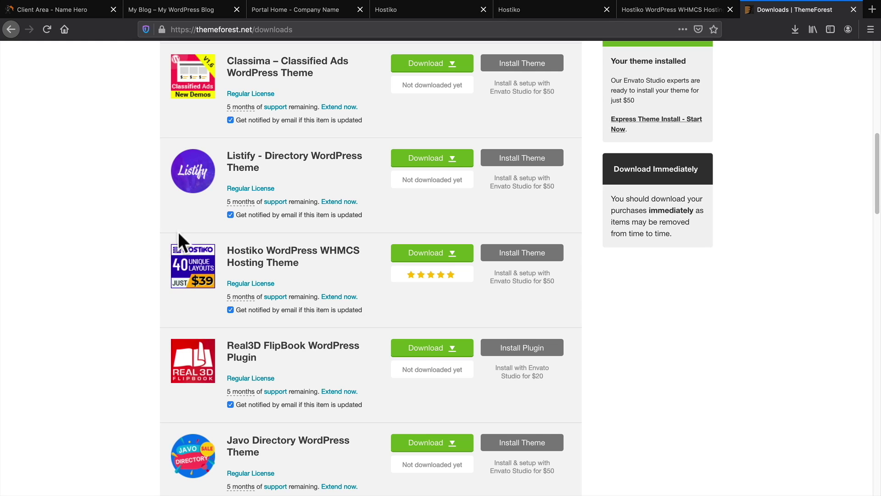
Step: Download the Hostiko 'All files & documentation' zip (111 MB) and drag it onto the desktop
left_click(431, 255)
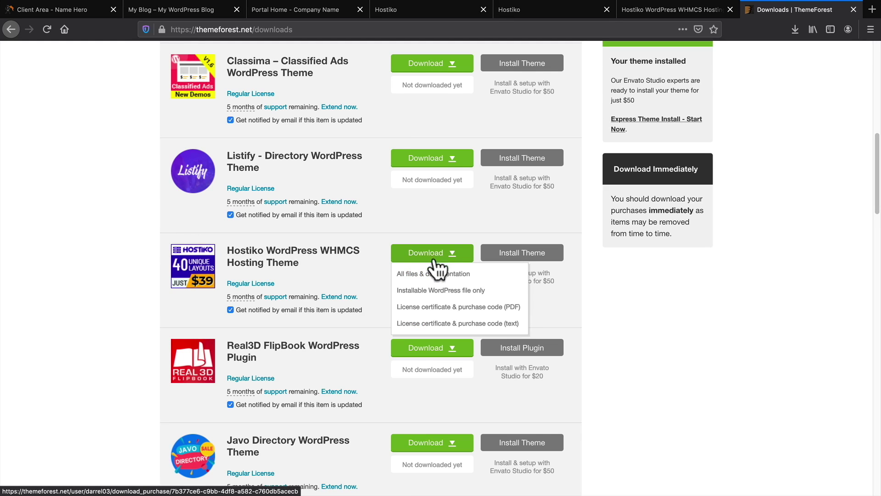
left_click(411, 276)
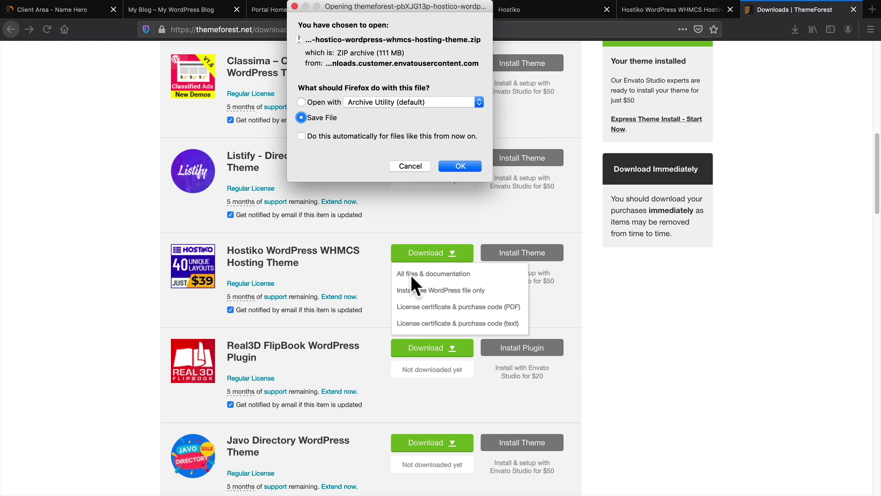
left_click(462, 169)
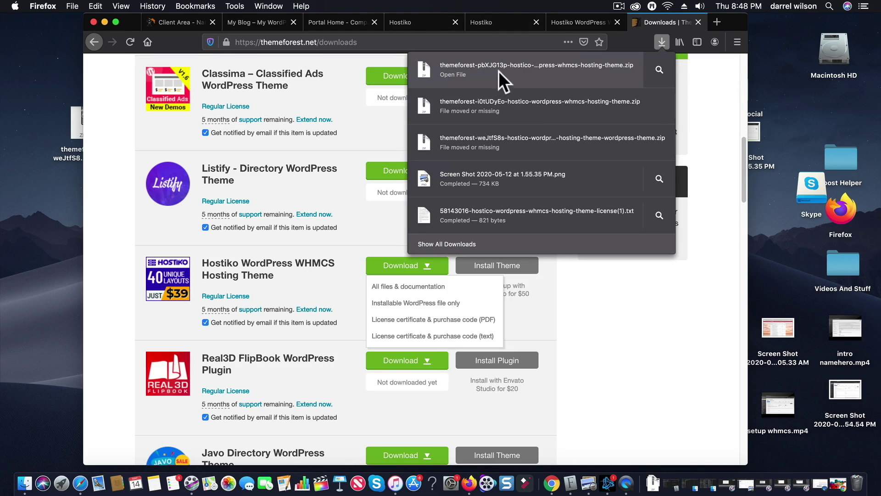
left_click_drag(517, 70, 35, 274)
Step: Put the older theme zip into the hostiko 2 folder and move that folder to the Trash
left_click_drag(98, 15, 183, 16)
left_click_drag(74, 157, 100, 188)
left_click_drag(126, 185, 117, 243)
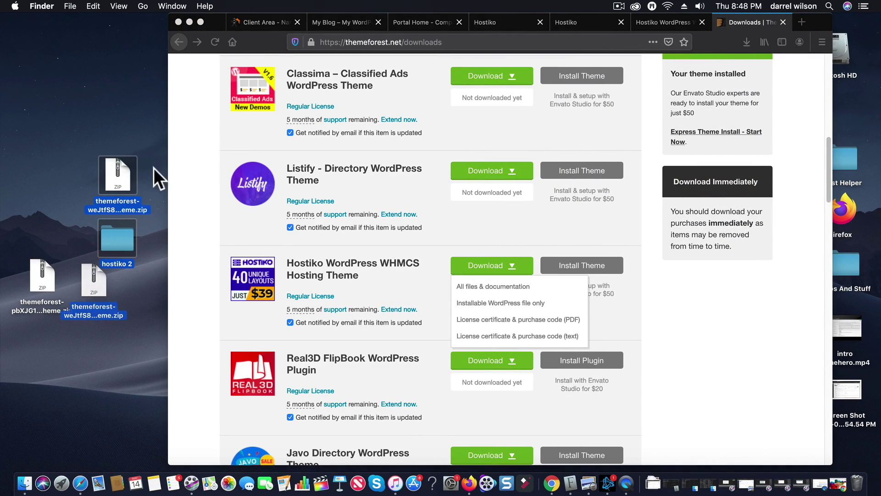
left_click_drag(161, 119, 152, 145)
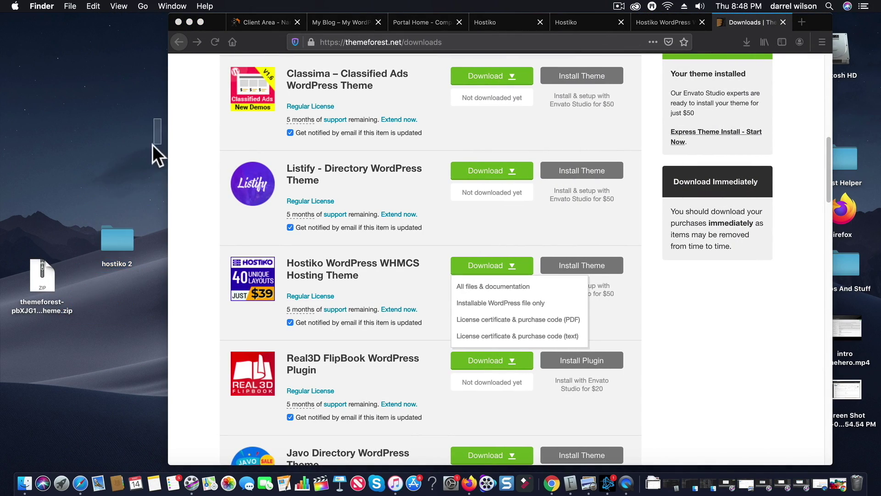
right_click(119, 226)
left_click(141, 245)
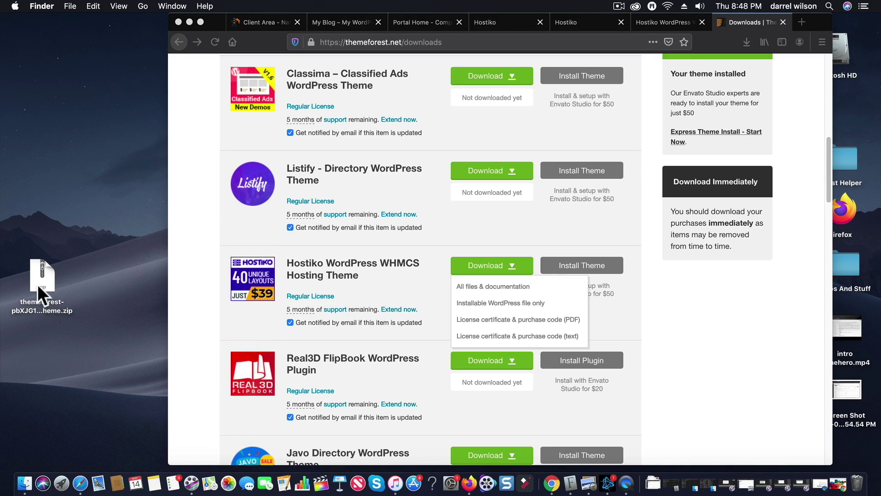
Step: Extract the downloaded Hostiko package and open the extracted theme folder
left_click_drag(38, 286, 59, 243)
double_click(59, 243)
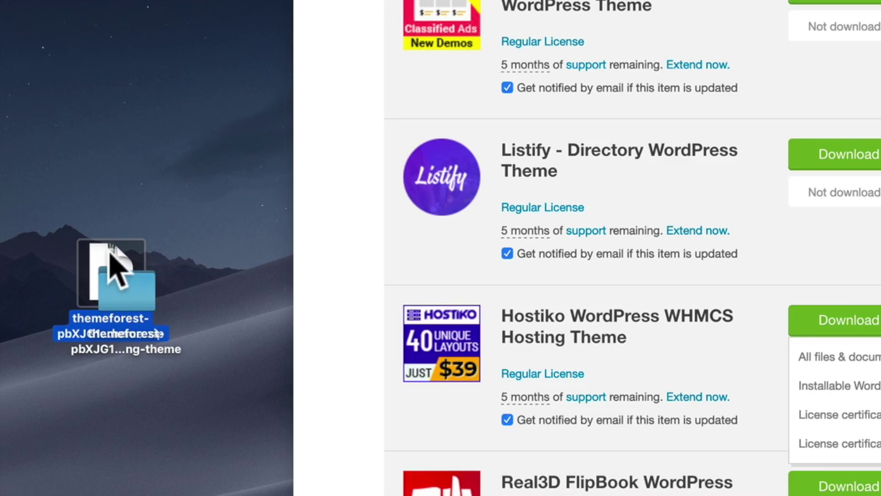
left_click_drag(110, 257, 107, 110)
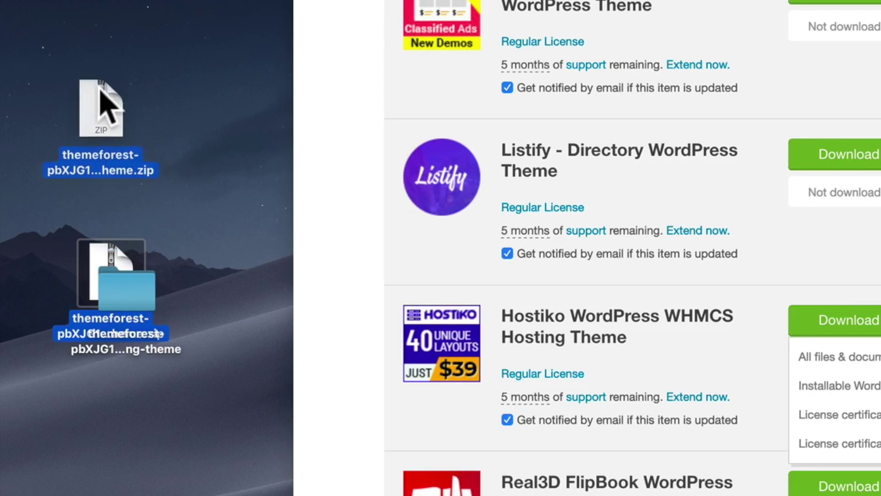
double_click(120, 297)
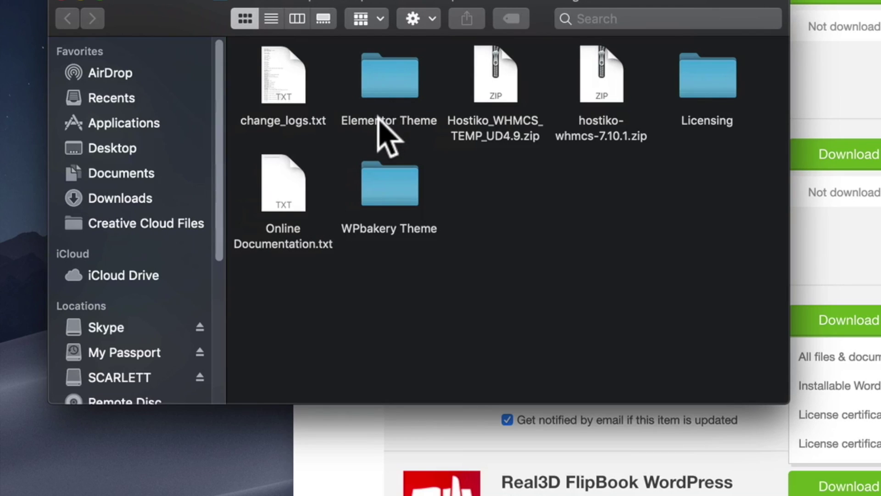
Step: Copy Hostiko.zip from the Elementor Theme folder to the desktop, replacing the existing copy
double_click(391, 79)
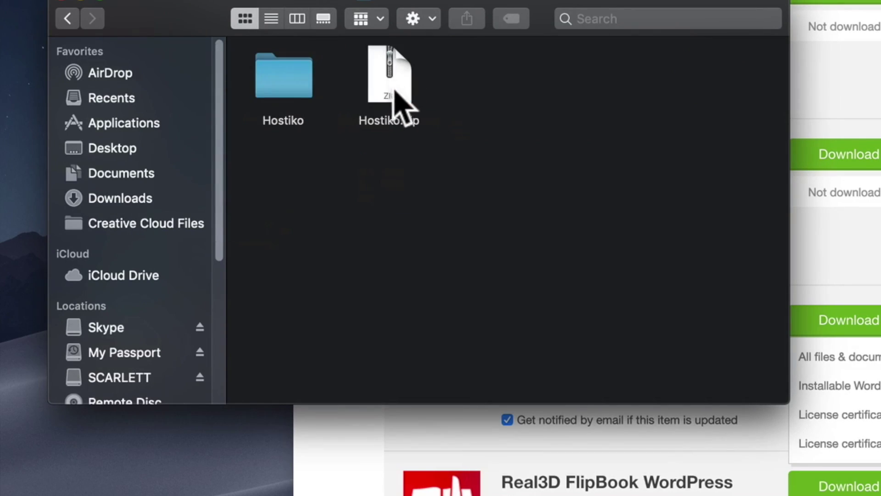
left_click(390, 113)
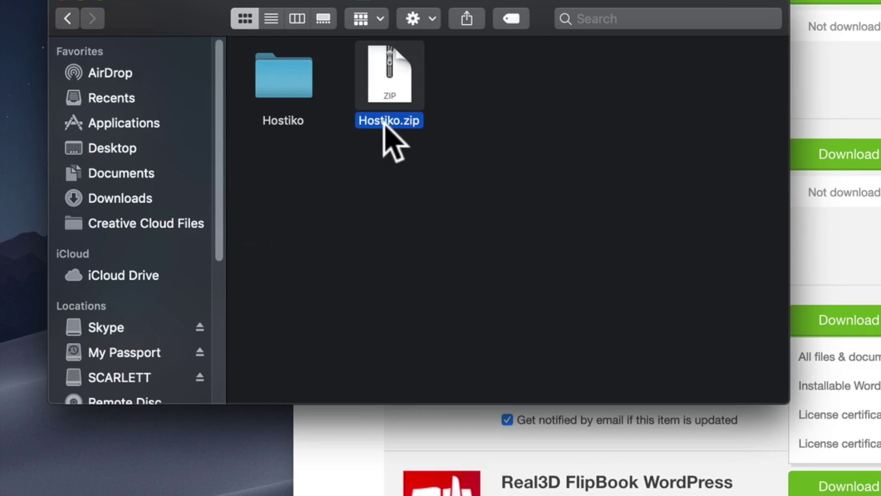
left_click_drag(386, 129, 199, 495)
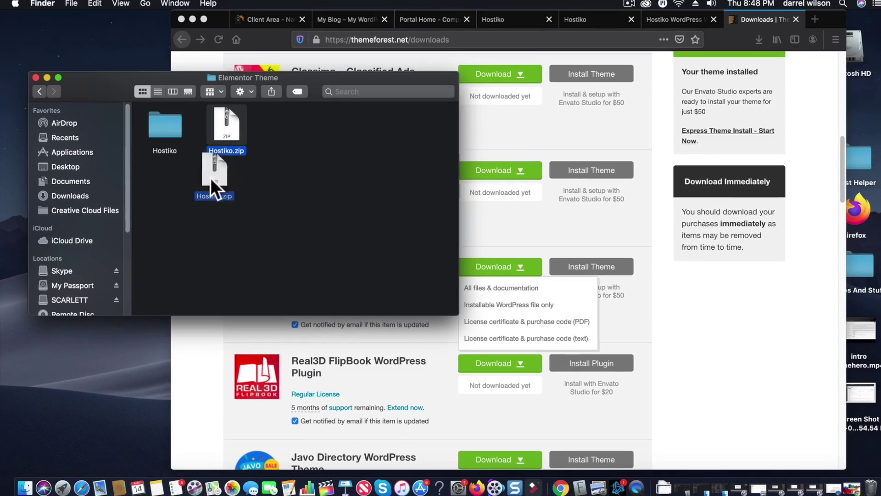
left_click_drag(114, 366, 78, 398)
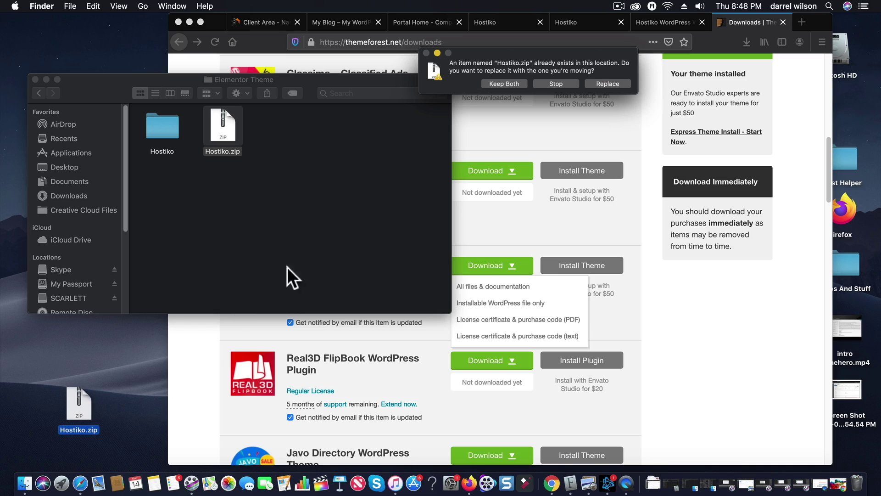
left_click(610, 83)
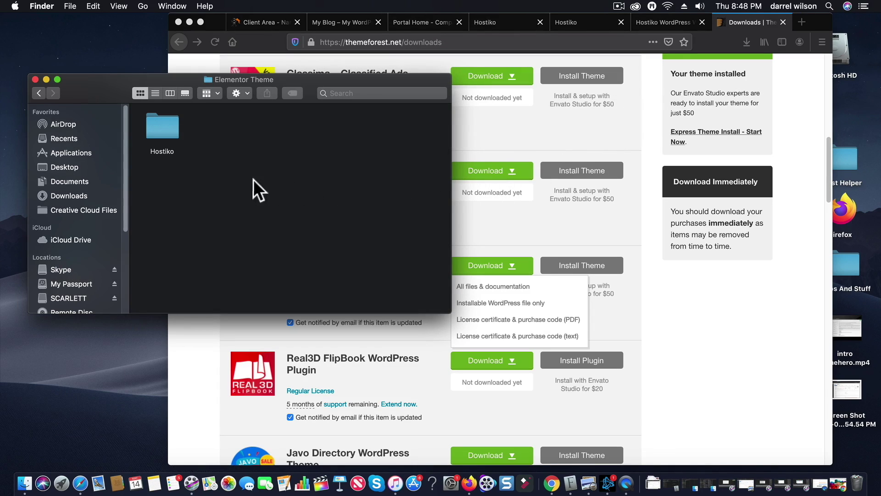
left_click(46, 80)
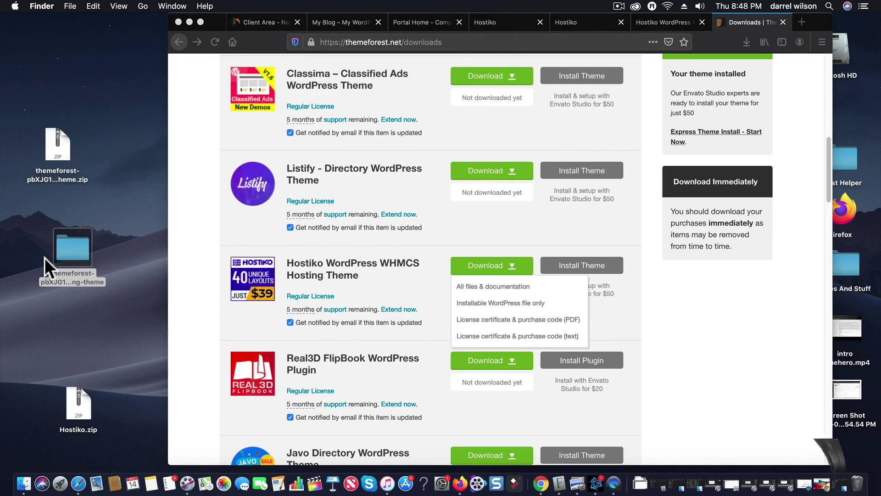
left_click_drag(78, 412, 70, 379)
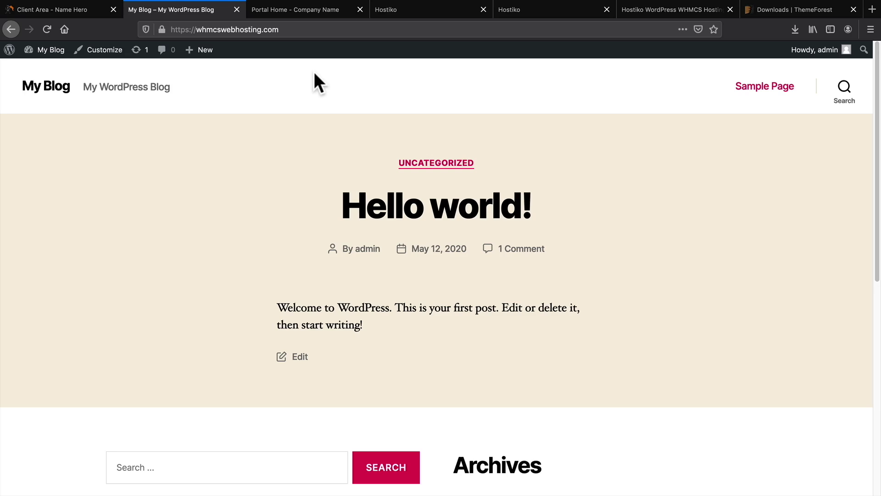
Step: Log in to cPanel from the NameHero client area and scroll down to the Software section
left_click(79, 10)
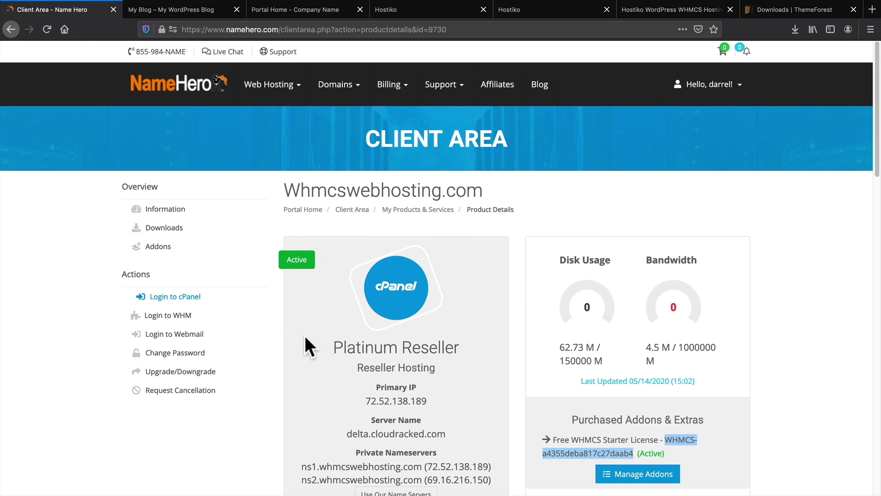
left_click(158, 297)
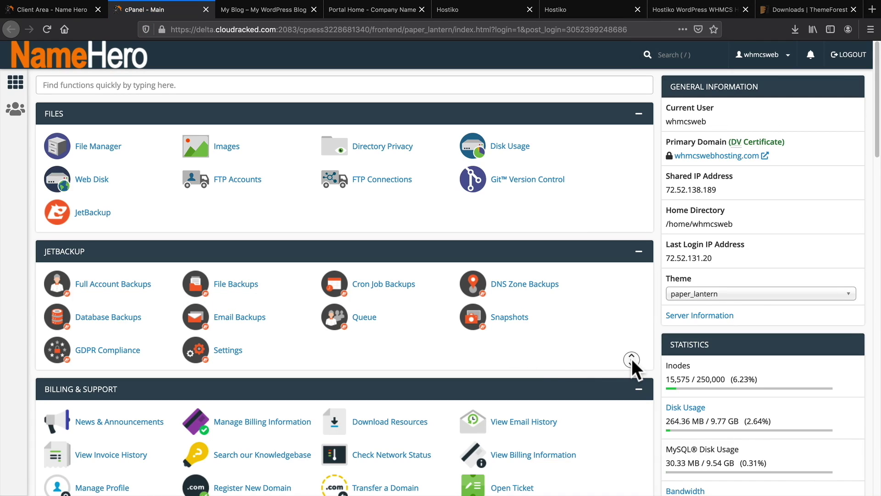
scroll(632, 359, "down", 2)
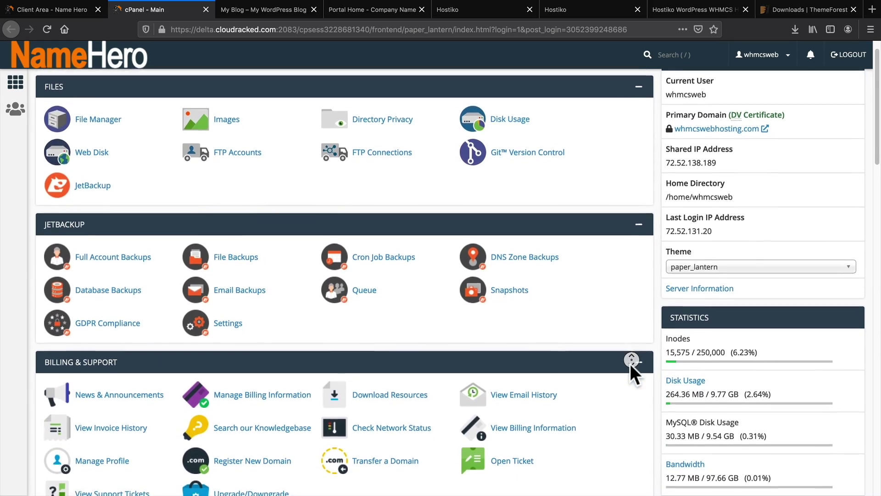
scroll(627, 363, "down", 6)
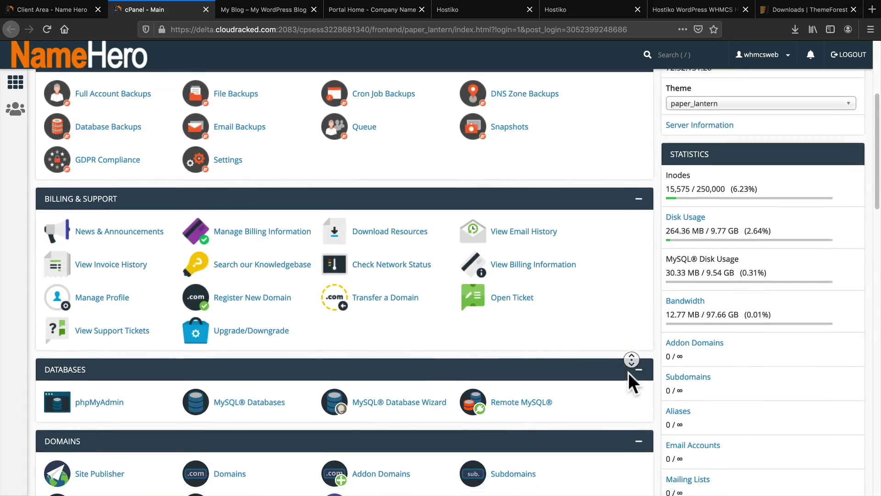
scroll(629, 373, "down", 10)
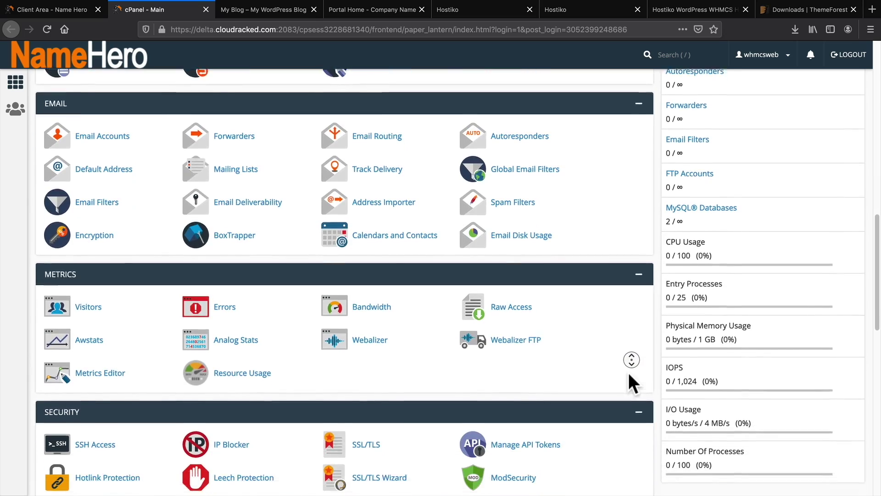
scroll(629, 373, "down", 4)
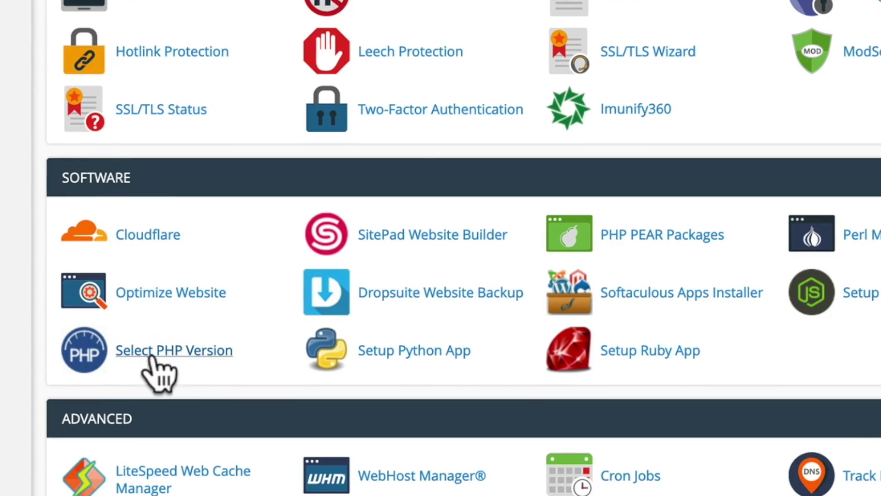
Step: Open the Options tab under Select PHP Version and review memory_limit at 128M
left_click(143, 359)
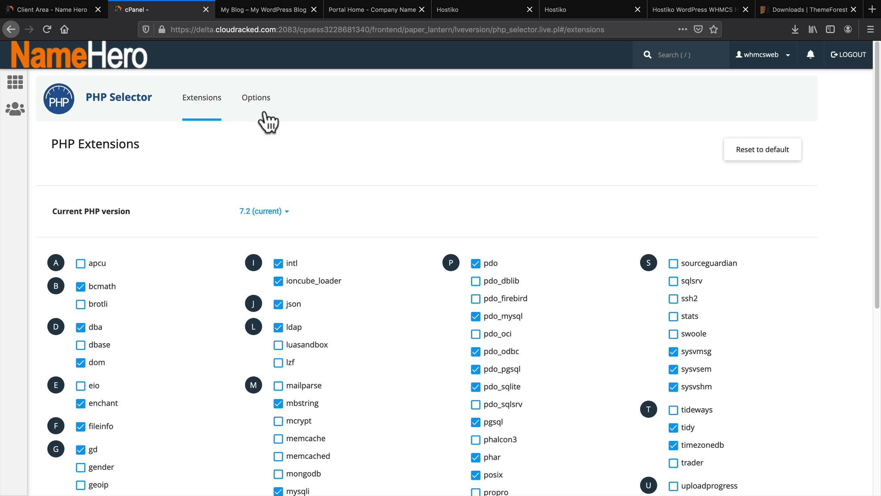
left_click(255, 100)
middle_click(409, 240)
middle_click(408, 258)
Step: Check the post_max_size (32M) and upload_max_filesize (16M) choices, leaving both unchanged
mouse_move(270, 286)
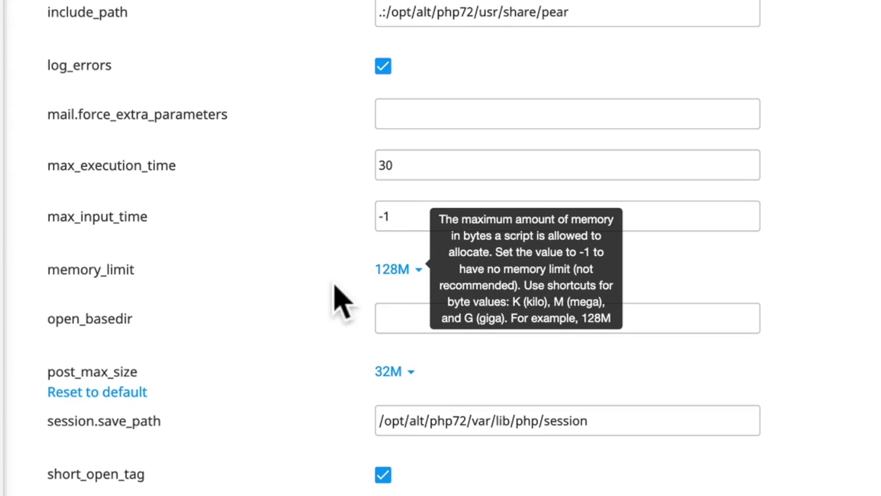
mouse_move(71, 379)
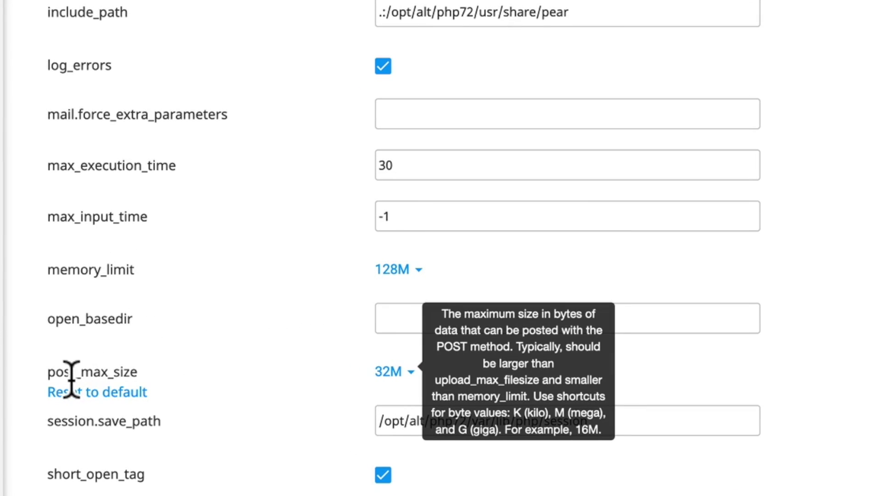
left_click(418, 373)
key("Escape")
mouse_move(64, 493)
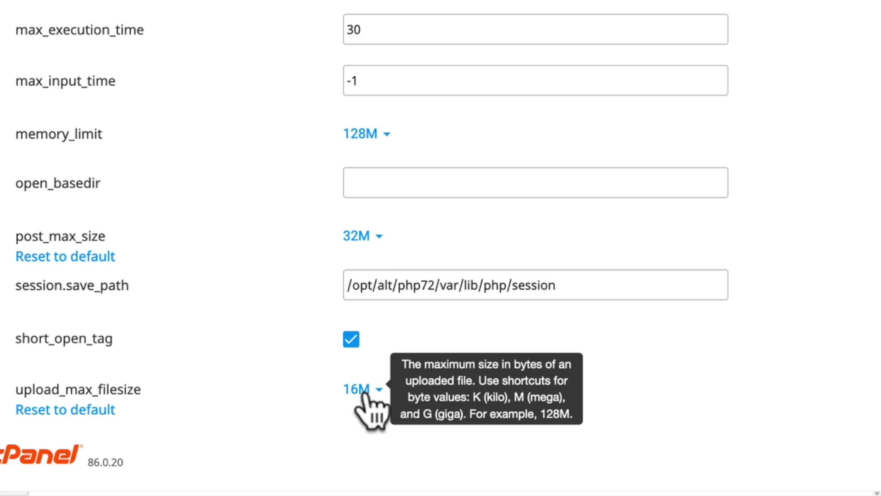
left_click(363, 393)
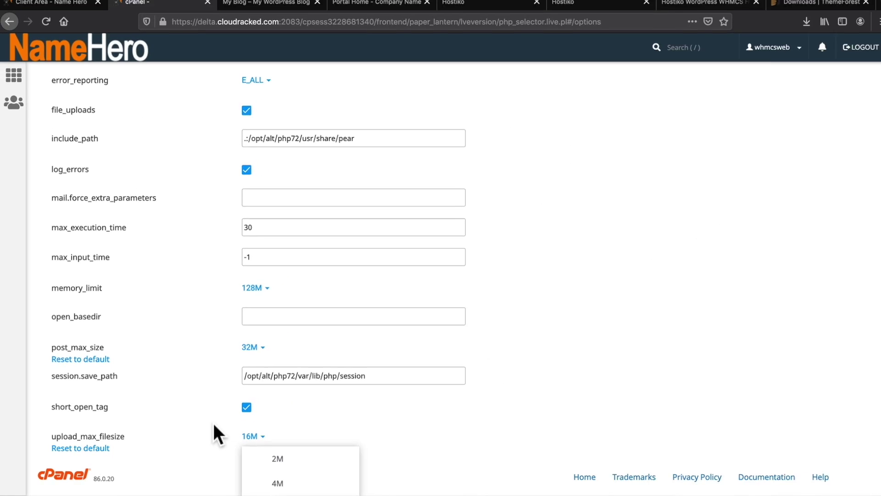
key("Escape")
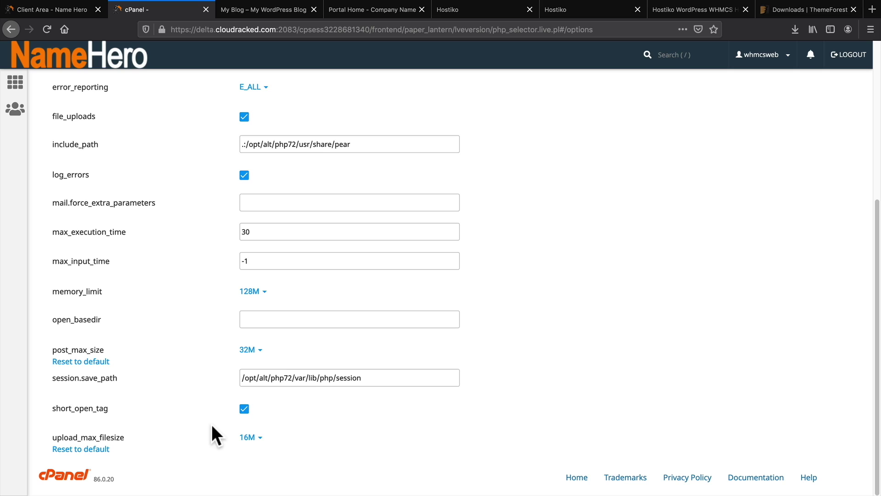
left_click(252, 439)
scroll(278, 486, "down", 1)
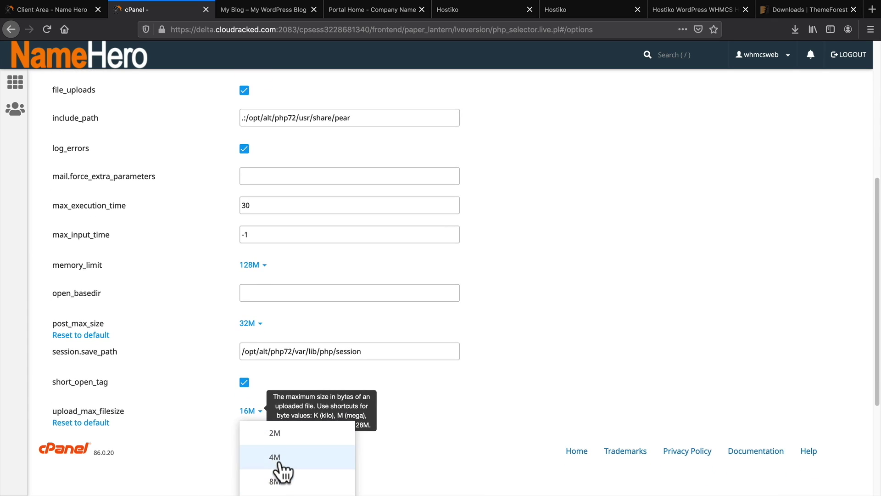
left_click(469, 416)
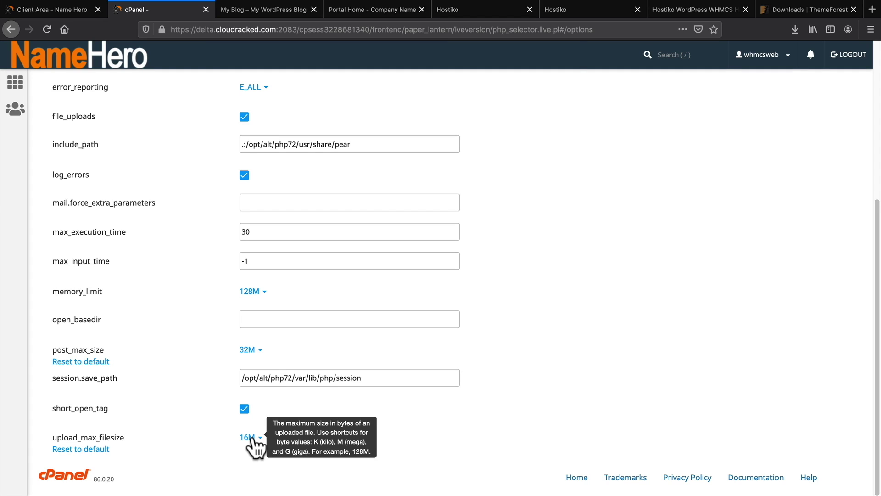
key("ctrl+Tab")
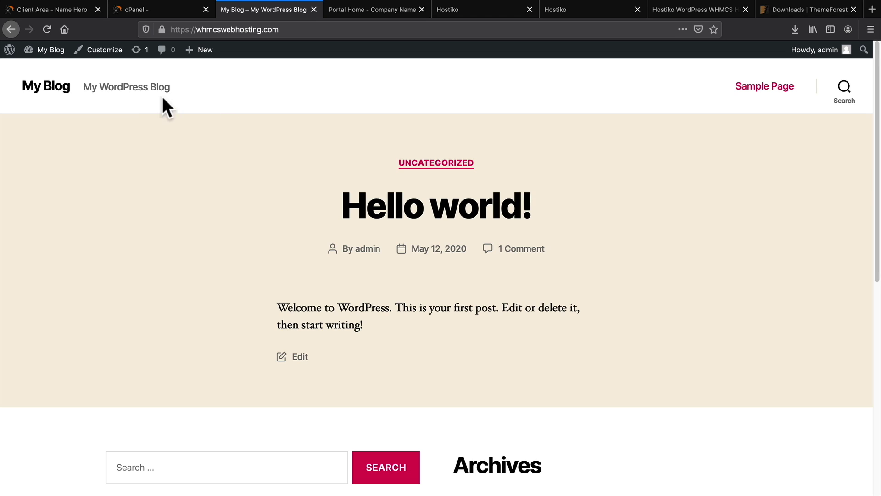
Step: Go to Appearance > Themes > Add New and open the Upload Theme form
mouse_move(48, 50)
left_click(51, 69)
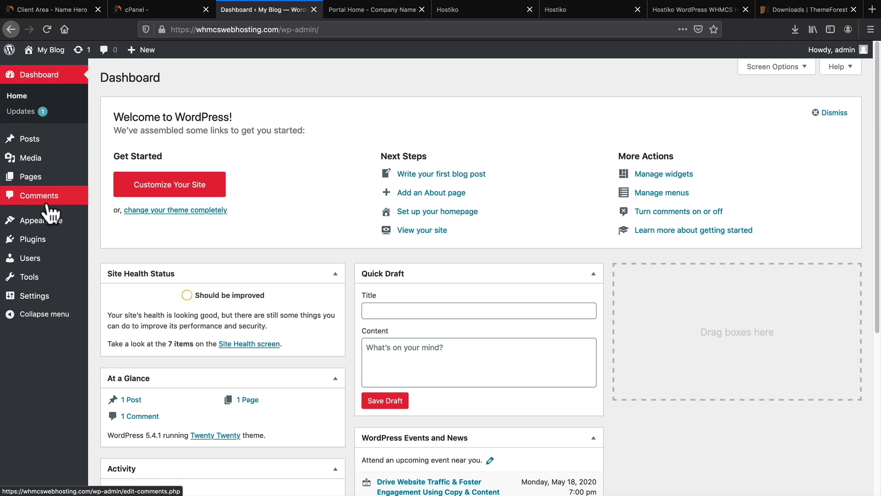
mouse_move(51, 219)
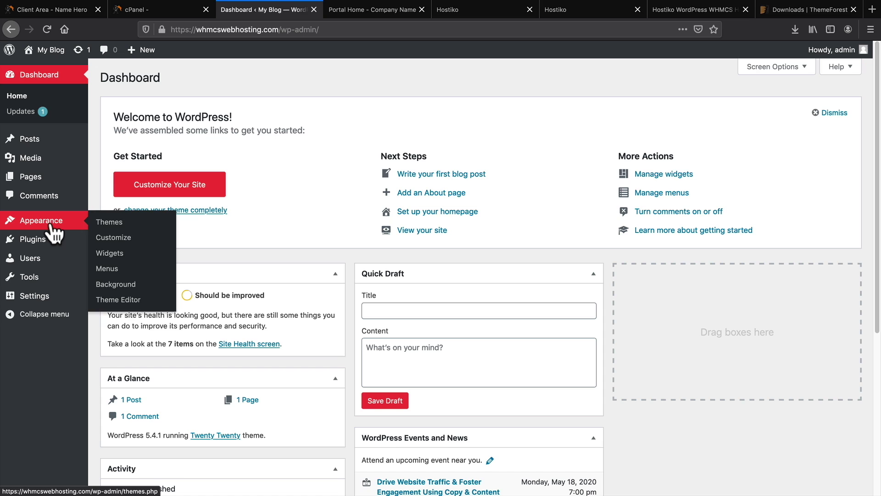
left_click(92, 222)
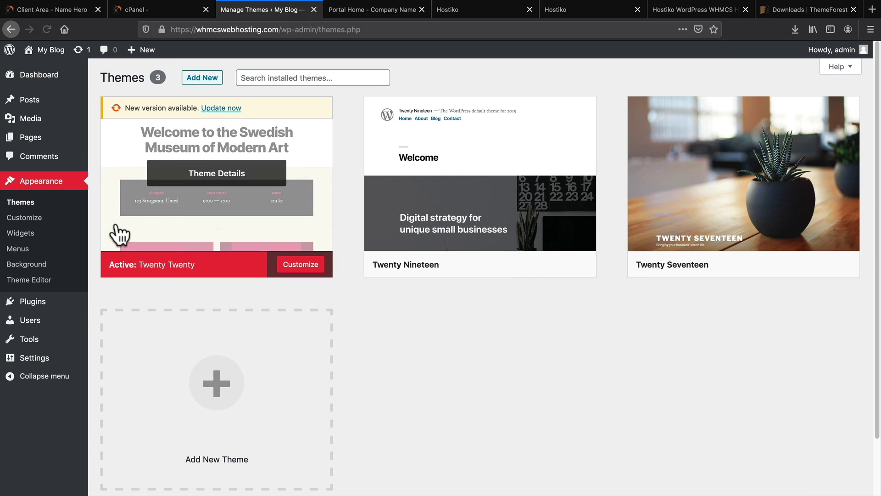
left_click(217, 83)
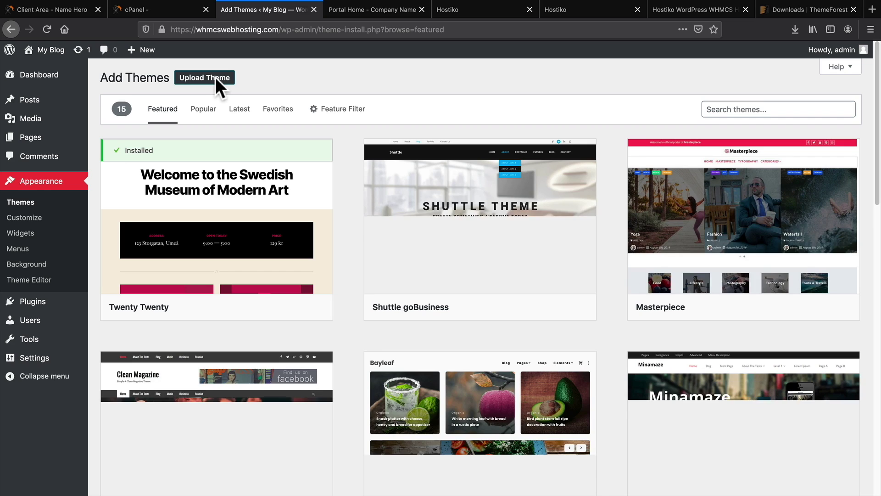
left_click(216, 77)
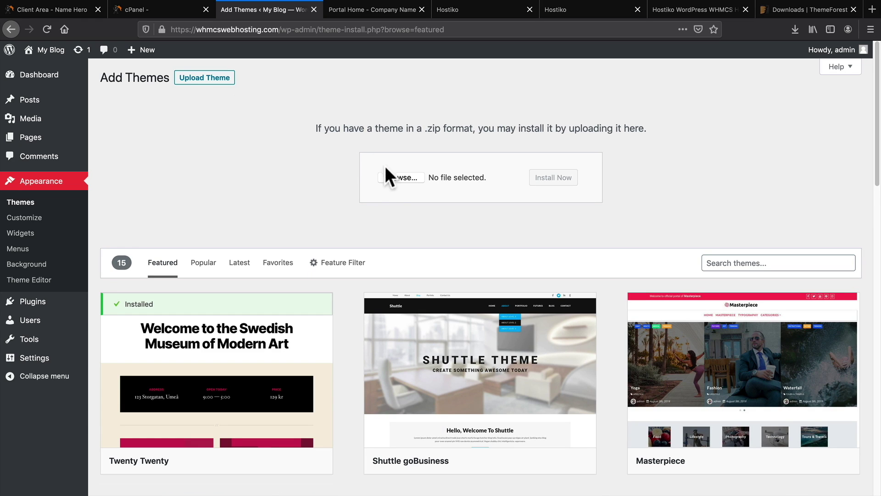
Step: Select Hostiko.zip from the computer and install it as a new theme
left_click(395, 178)
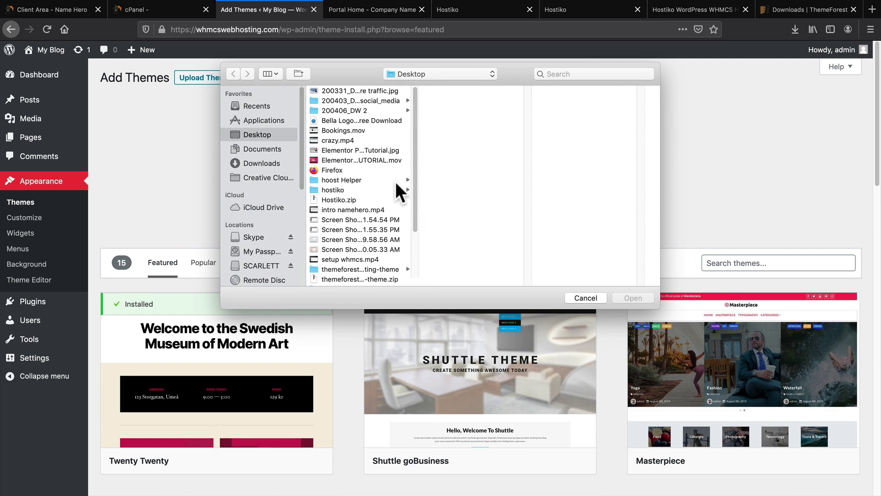
left_click(392, 198)
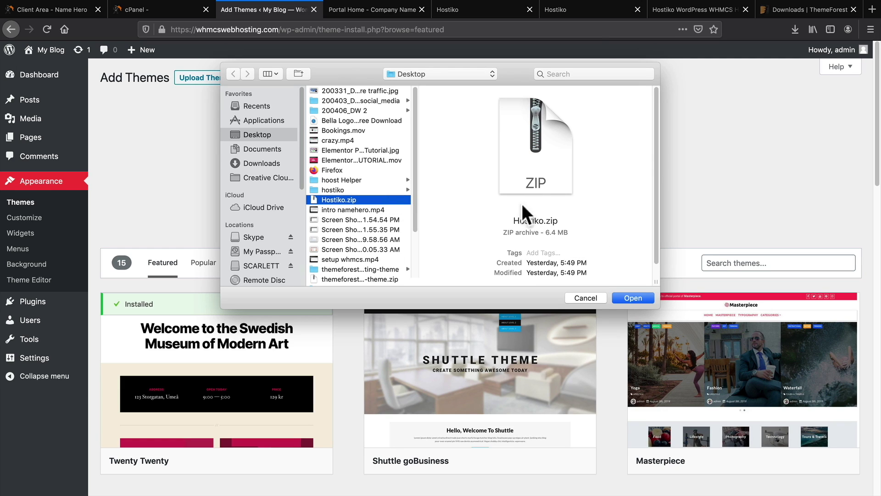
scroll(514, 216, "down", 1)
mouse_move(503, 232)
left_mouse_down()
mouse_move(573, 233)
mouse_move(500, 231)
left_mouse_up()
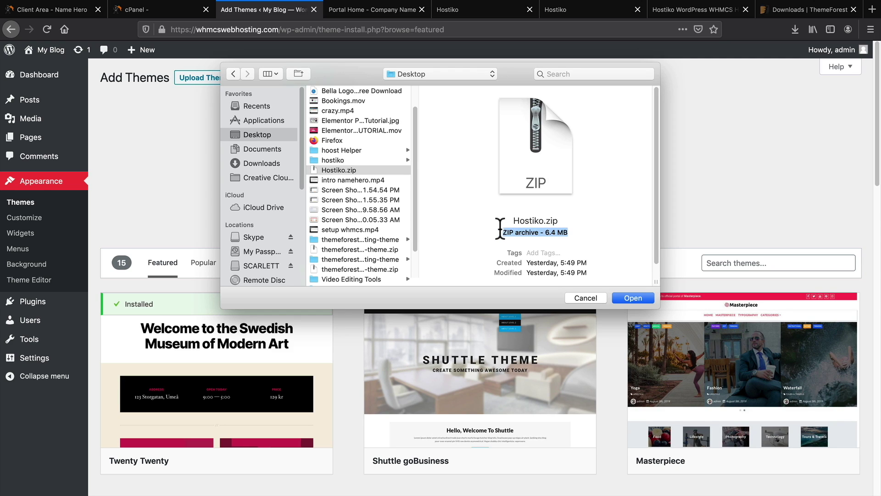
left_click(545, 233)
left_click_drag(508, 232, 579, 231)
left_click(579, 231)
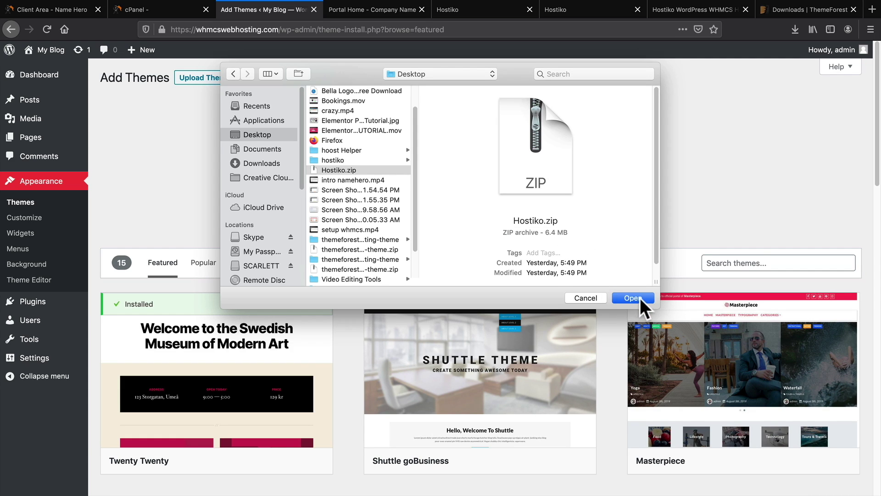
left_click(633, 298)
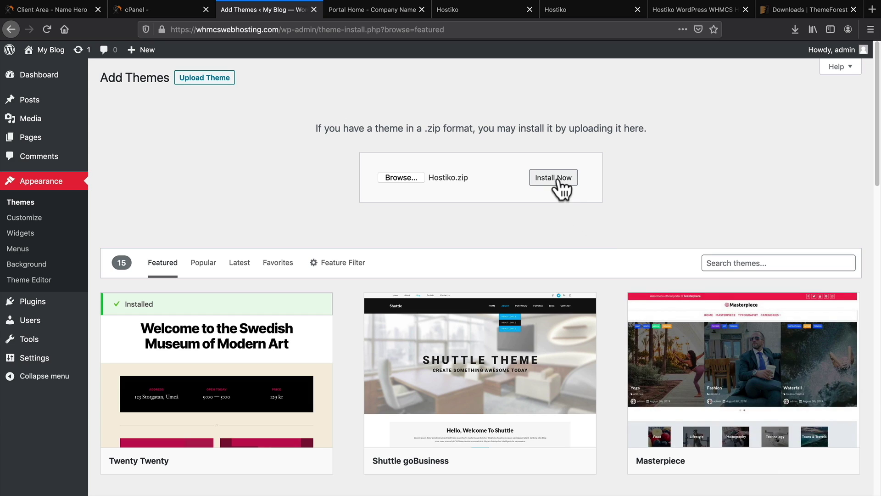
left_click(562, 187)
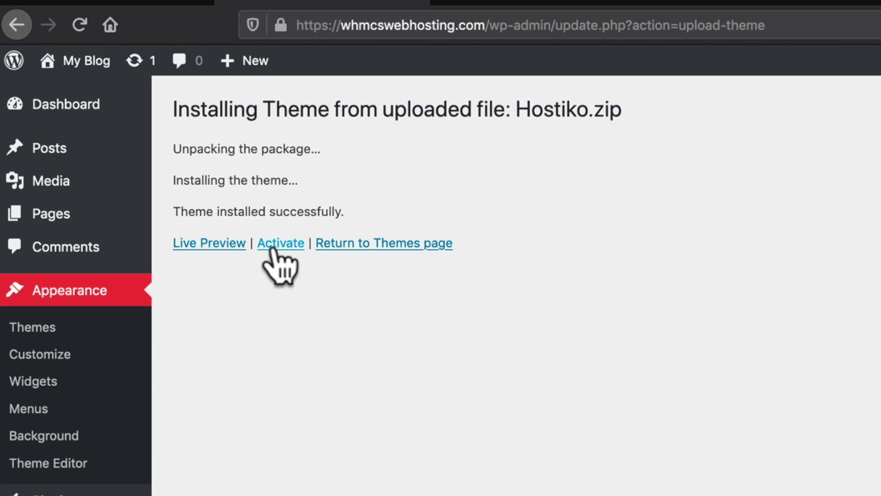
Step: Activate the Hostiko theme and bring up its eight required plugins for installation
left_click(272, 248)
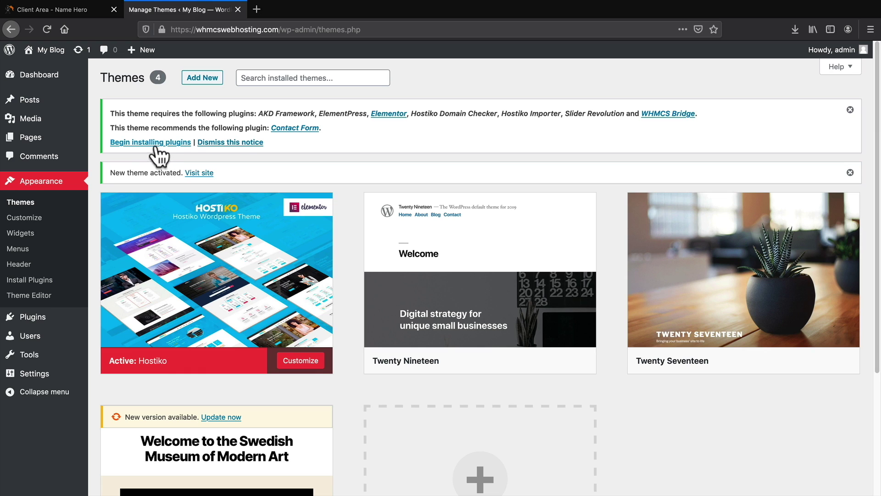
left_click(133, 143)
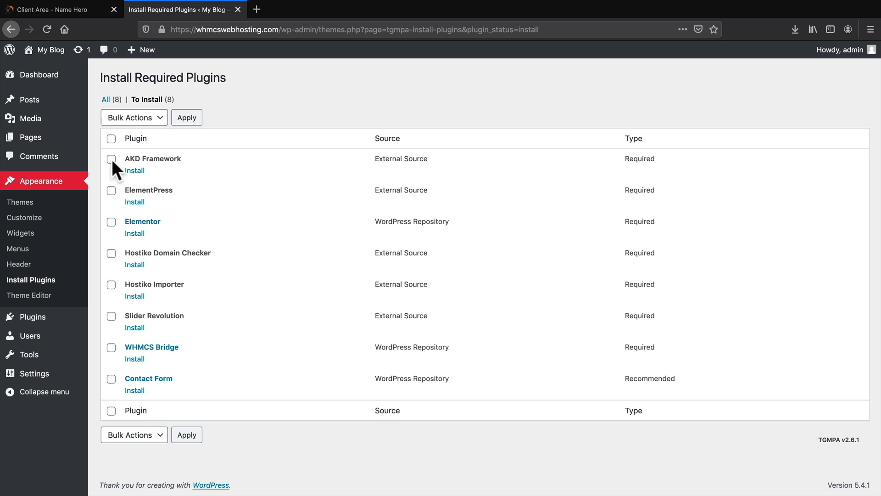
Step: Install all eight Hostiko plugins at once with the Install bulk action
left_click(111, 139)
left_click(118, 120)
left_click(119, 128)
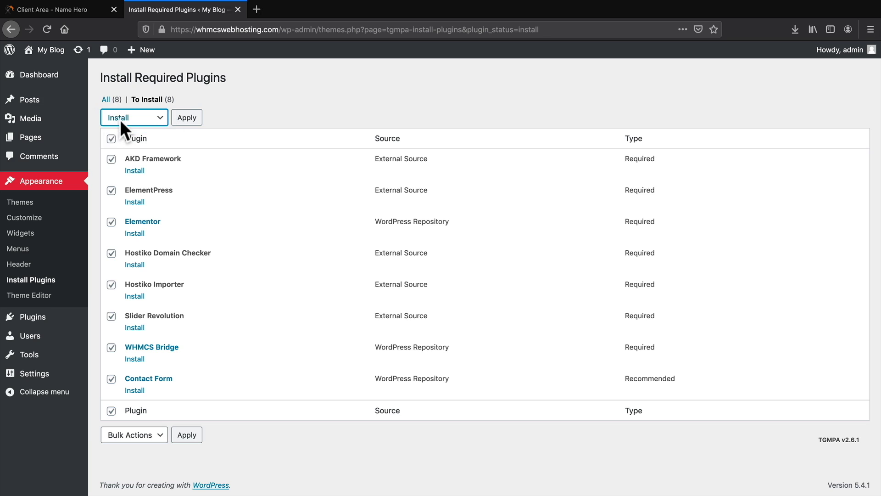
left_click(121, 121)
left_click(125, 115)
left_click(188, 119)
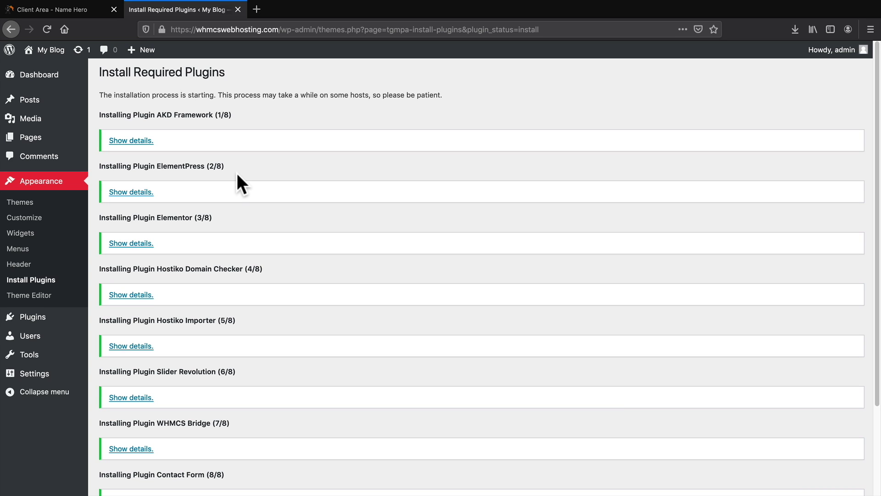
scroll(211, 367, "down", 3)
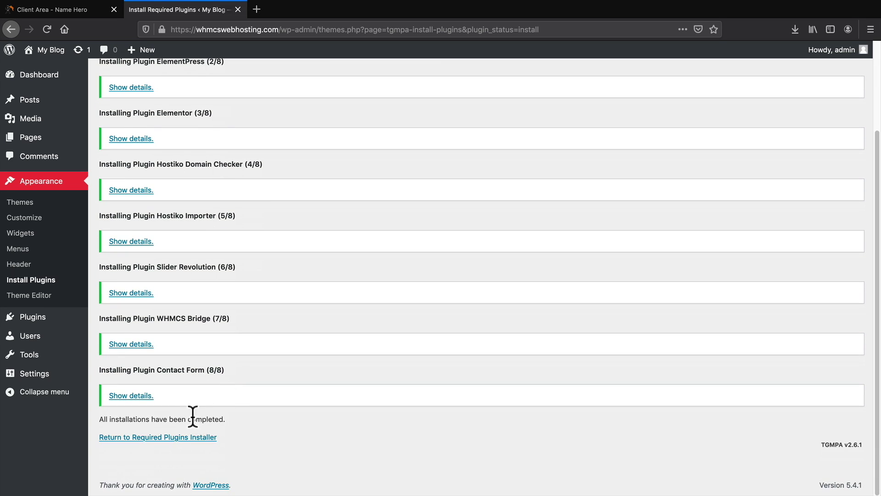
Step: Back on the required plugins list, activate all eight with the Activate bulk action
left_click(134, 437)
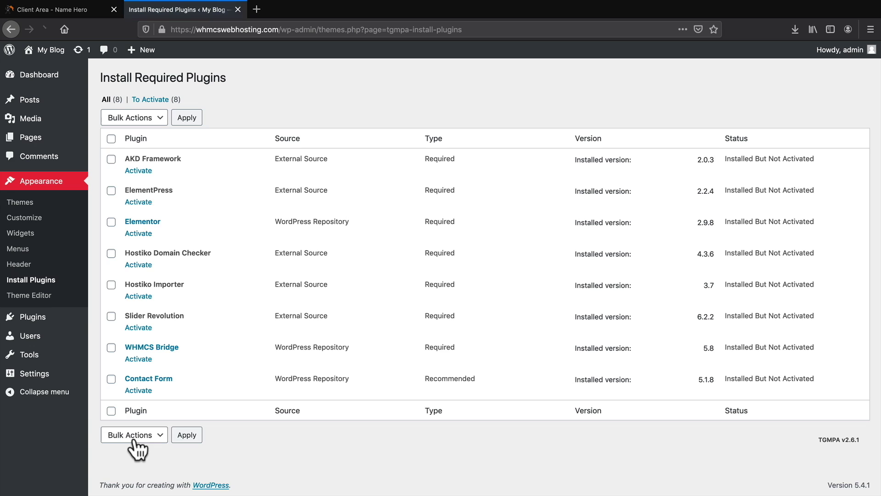
left_click(111, 138)
left_click(125, 118)
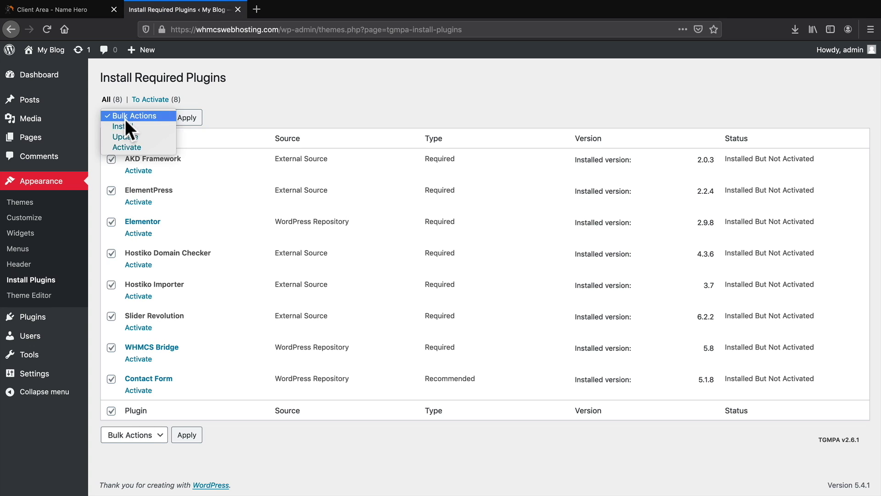
left_click(129, 147)
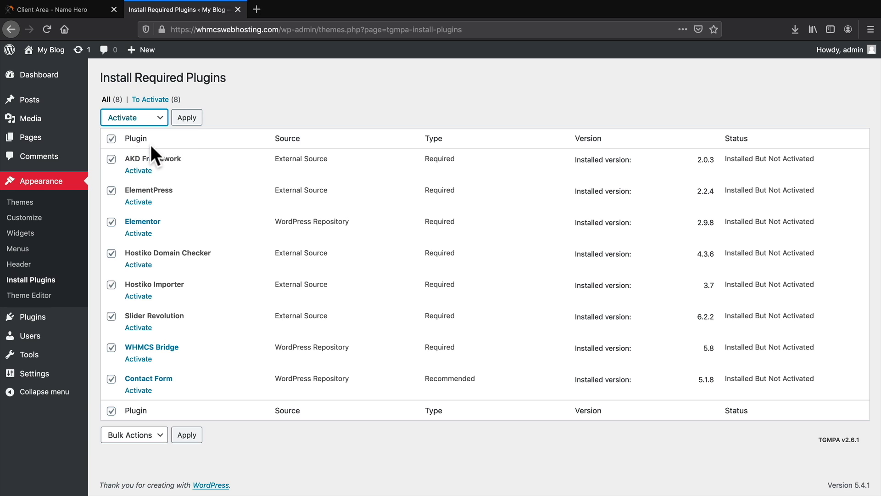
left_click(186, 118)
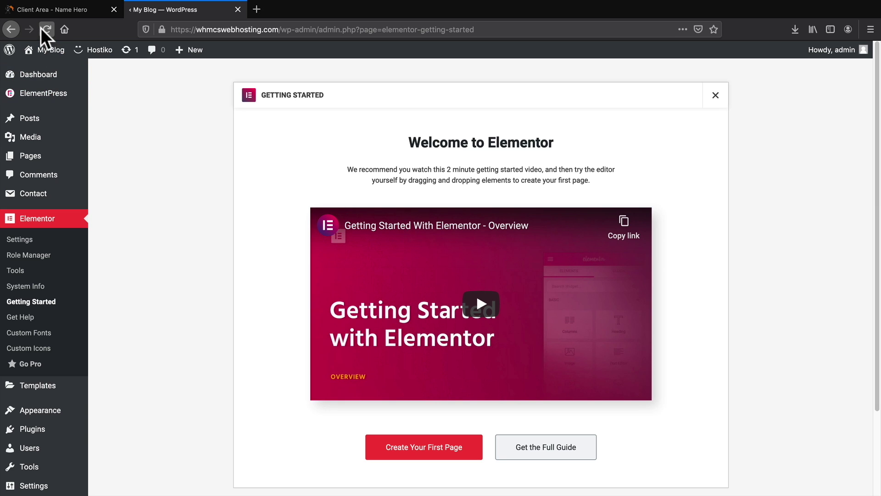
Step: From Visit Site, choose Register now in the Theme Registration popup, then go to ThemeForest Downloads
mouse_move(46, 50)
left_click(46, 69)
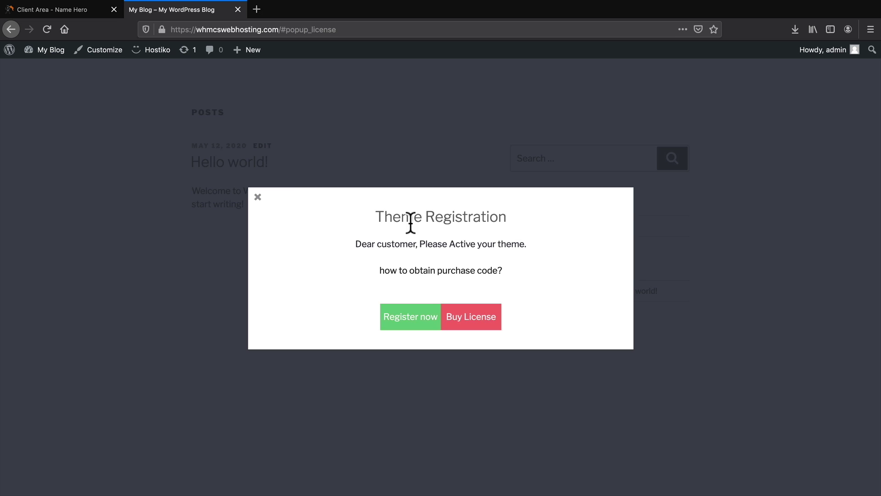
left_click_drag(374, 216, 499, 217)
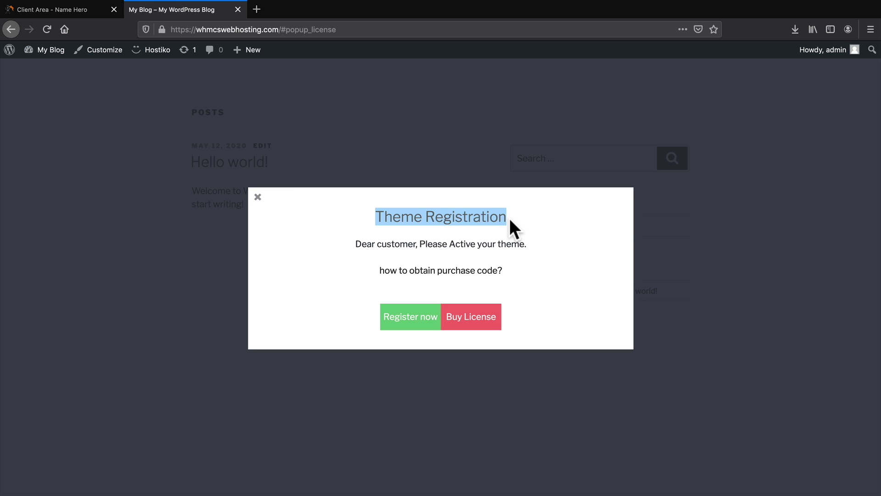
left_click(409, 320)
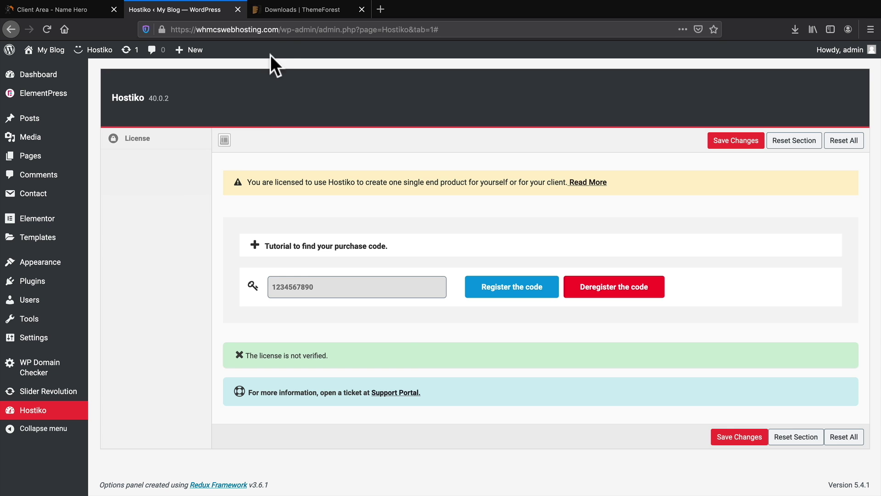
left_click(291, 11)
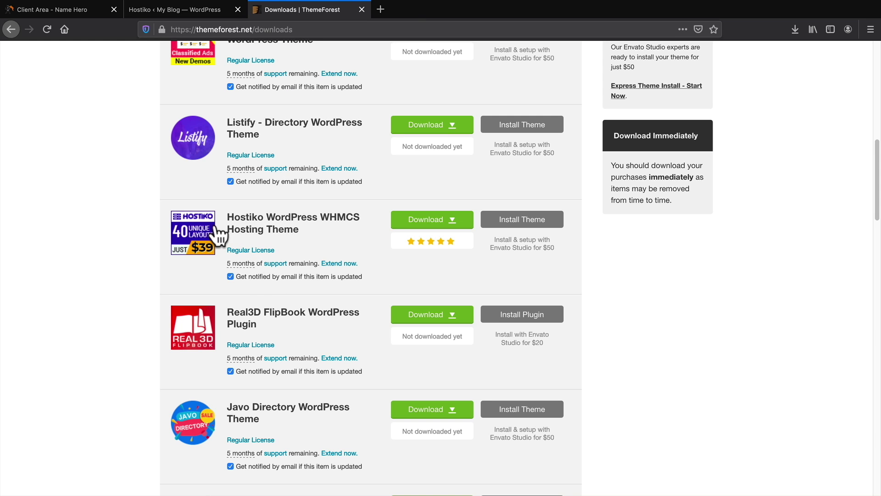
Step: Download Hostiko's license certificate and purchase code as text and select the code in TextEdit
left_click(431, 220)
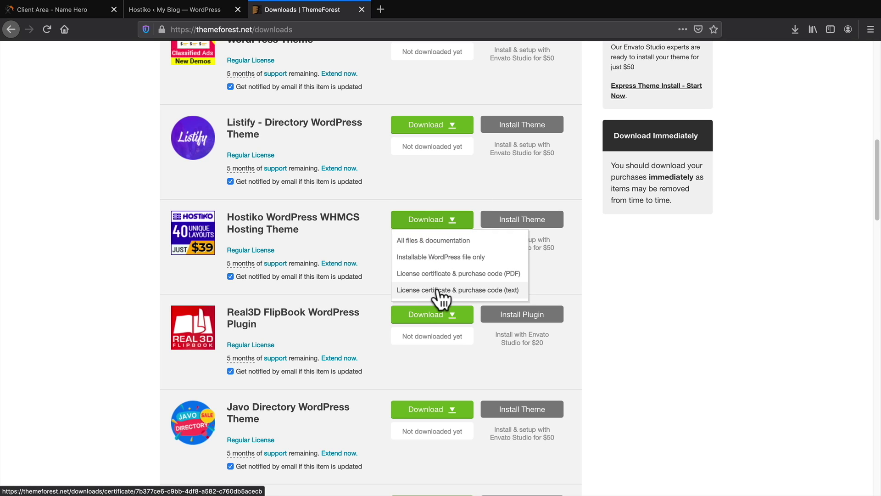
left_click(473, 292)
key("Return")
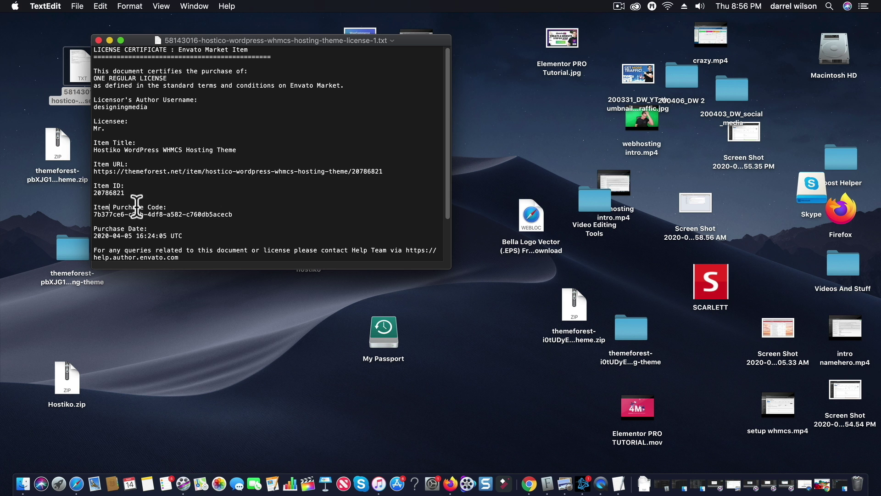
left_click_drag(170, 207, 97, 209)
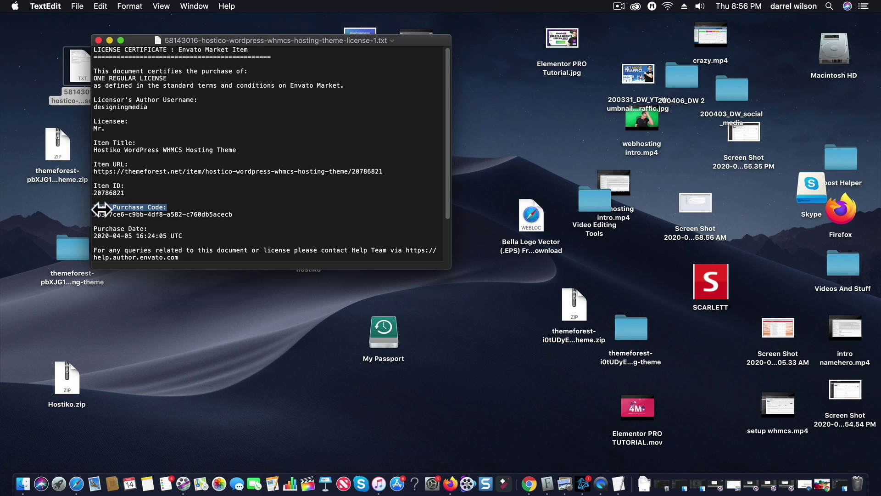
triple_click(115, 214)
Step: Copy the purchase code into the Hostiko License field, register it, and save the settings
right_click(116, 216)
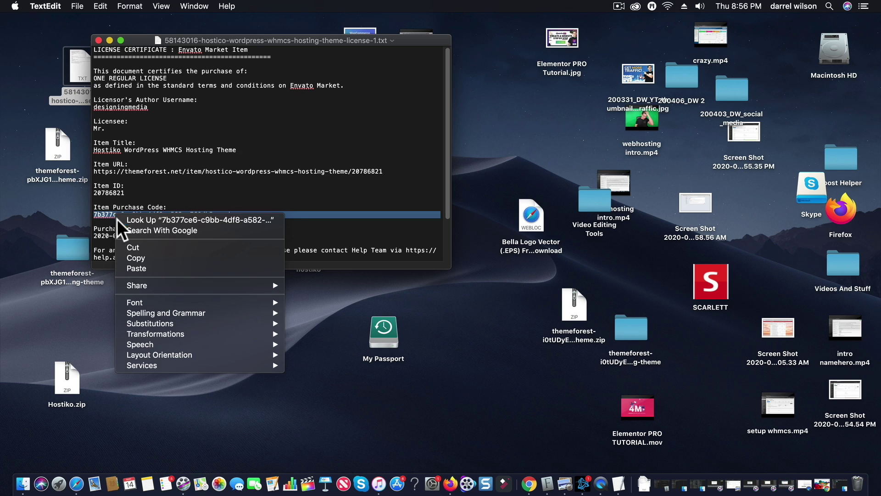
left_click(133, 258)
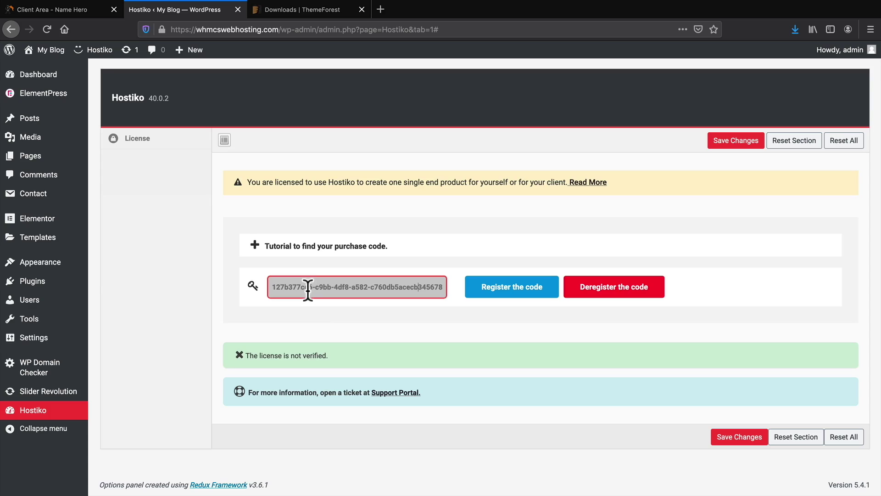
left_click(506, 287)
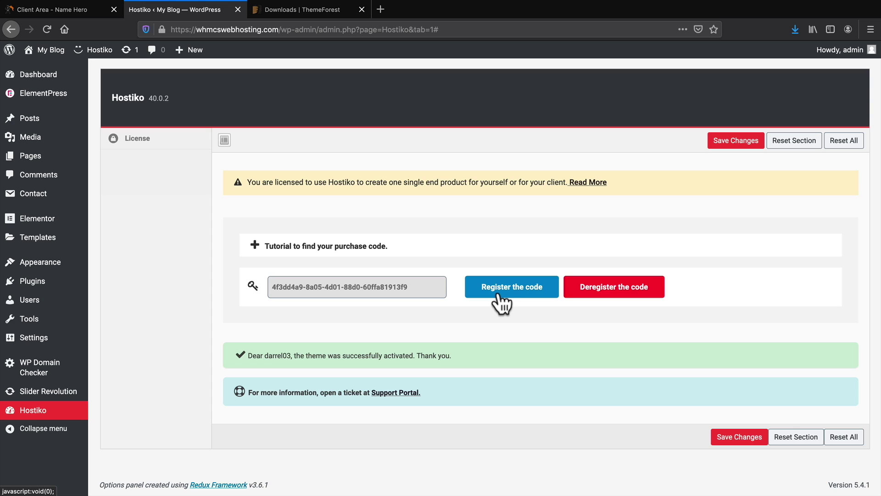
left_click(722, 139)
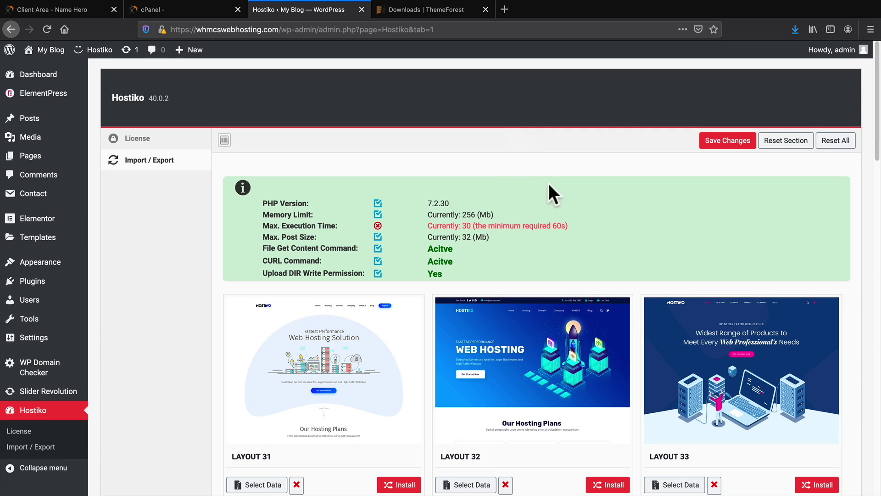
Step: Highlight the failing Max. Execution Time check (30, needs 60), then switch to cPanel
scroll(857, 228, "down", 4)
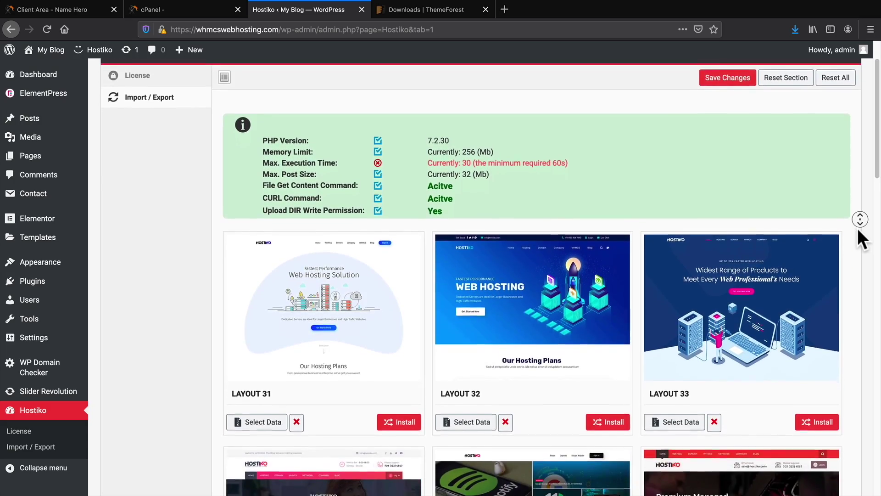
scroll(857, 228, "down", 6)
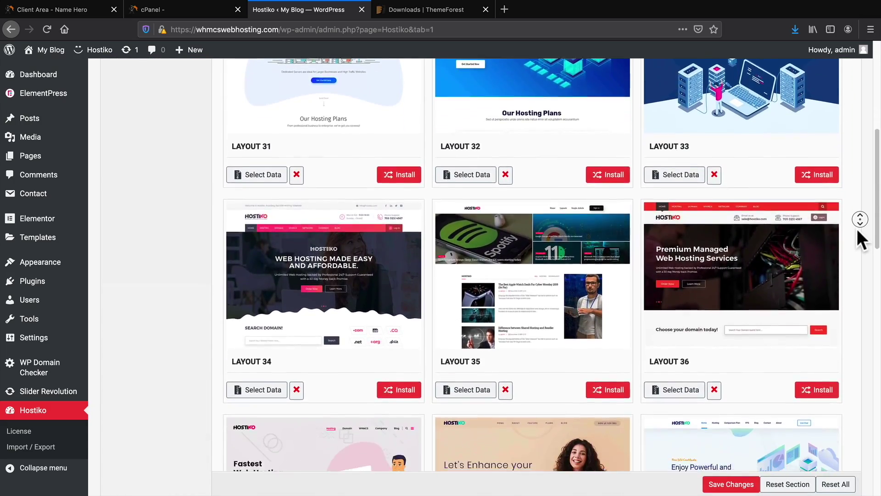
scroll(854, 230, "up", 10)
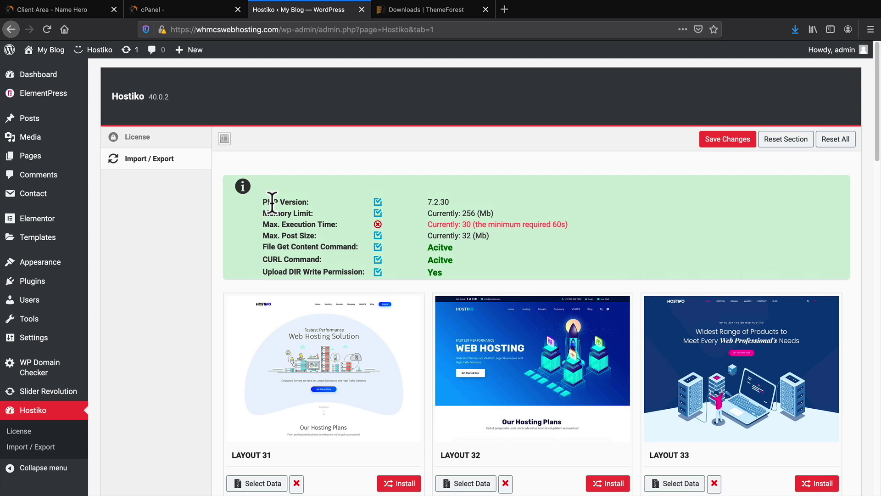
left_click_drag(263, 224, 326, 225)
left_click_drag(462, 224, 563, 225)
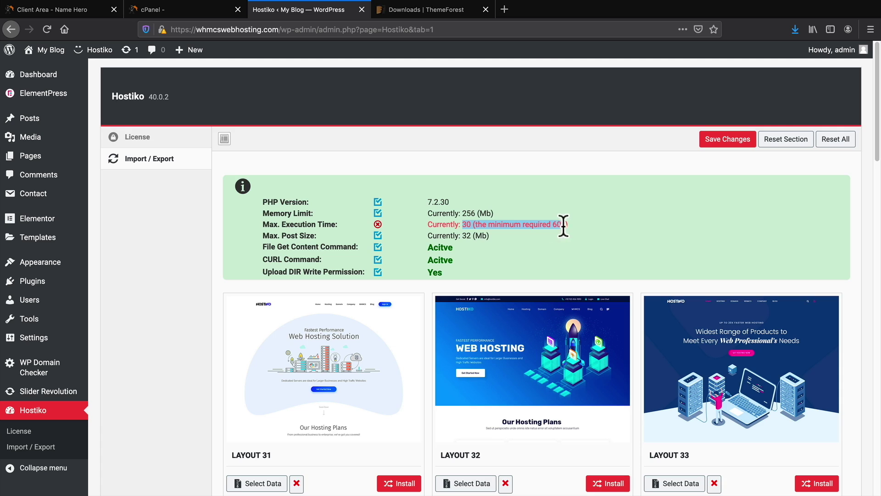
left_click(186, 10)
Step: Log into cPanel from the NameHero hosting client area
scroll(304, 299, "up", 5)
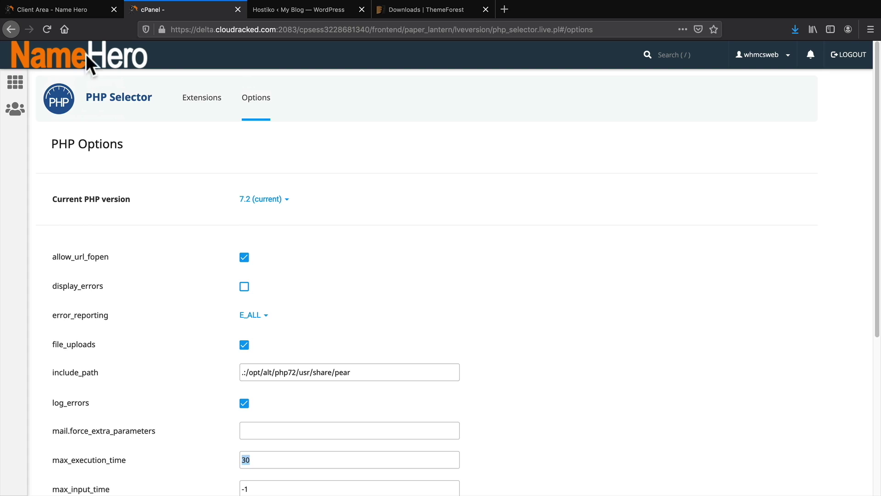
left_click(78, 8)
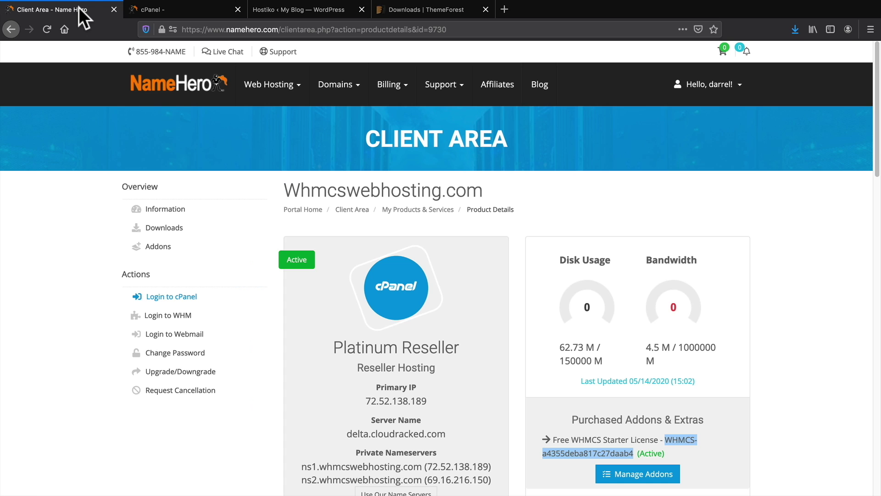
left_click(161, 296)
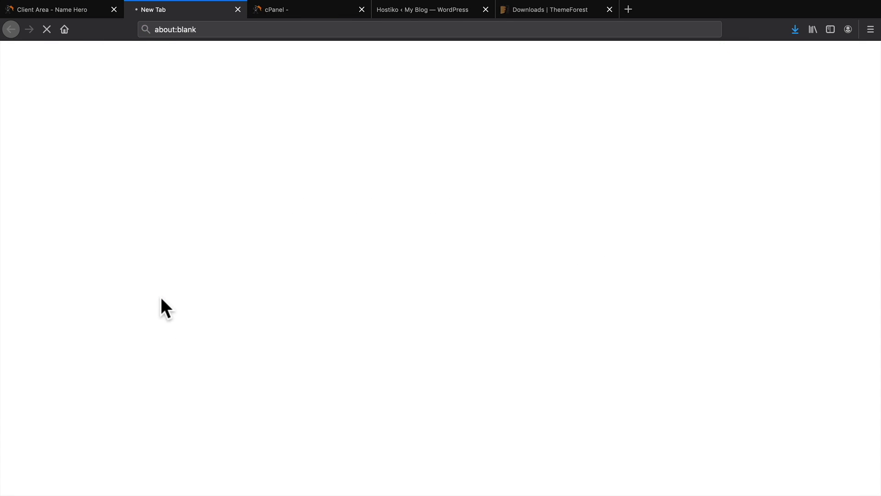
middle_click(629, 309)
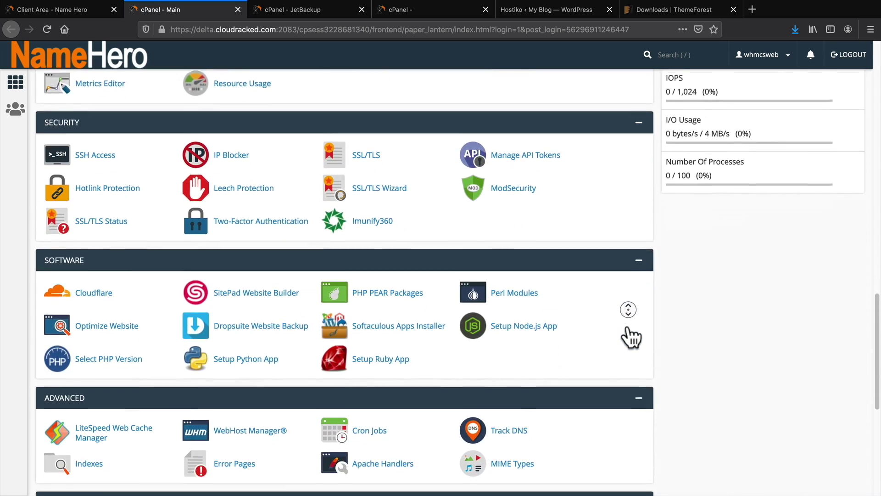
left_click(631, 338)
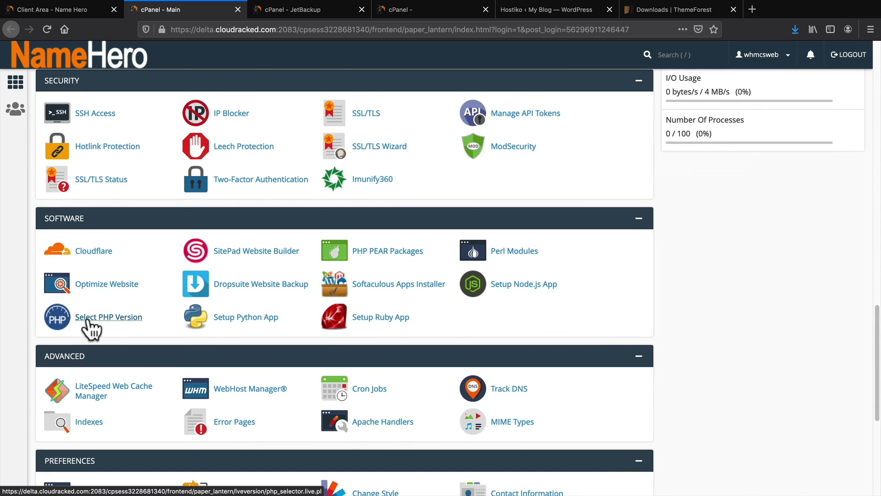
Step: In Select PHP Version options, change max_execution_time from 30 to 60 and save
left_click(87, 321)
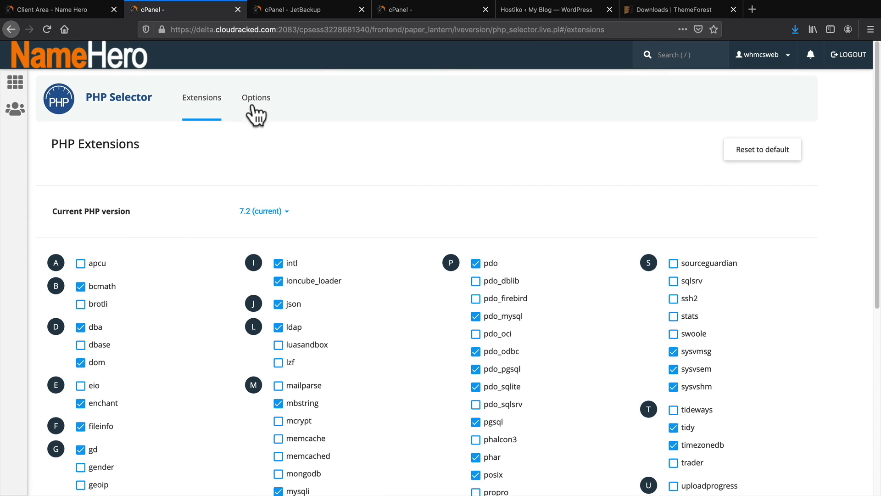
left_click(256, 100)
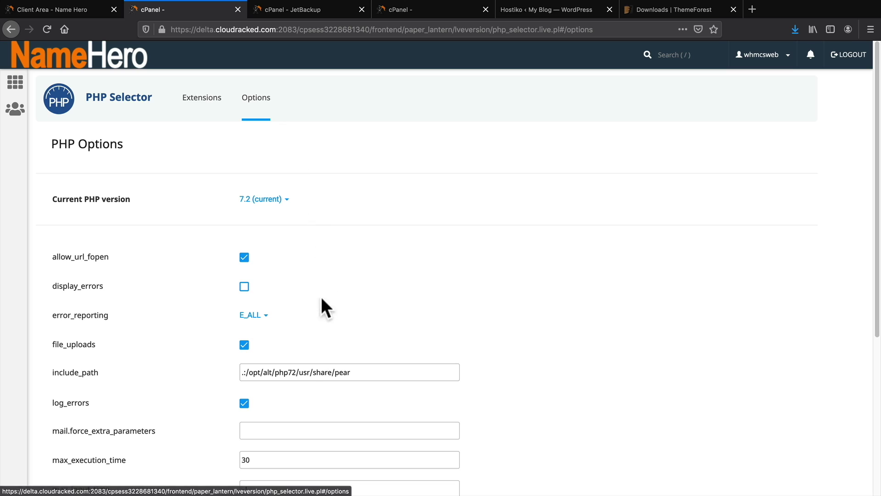
scroll(182, 370, "down", 3)
left_click_drag(53, 393, 135, 390)
left_click_drag(268, 388, 225, 388)
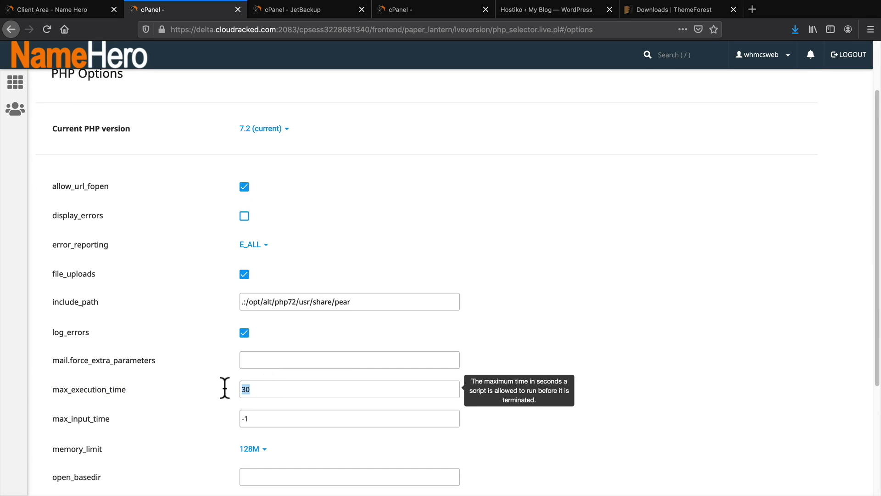
type("60")
left_click(436, 269)
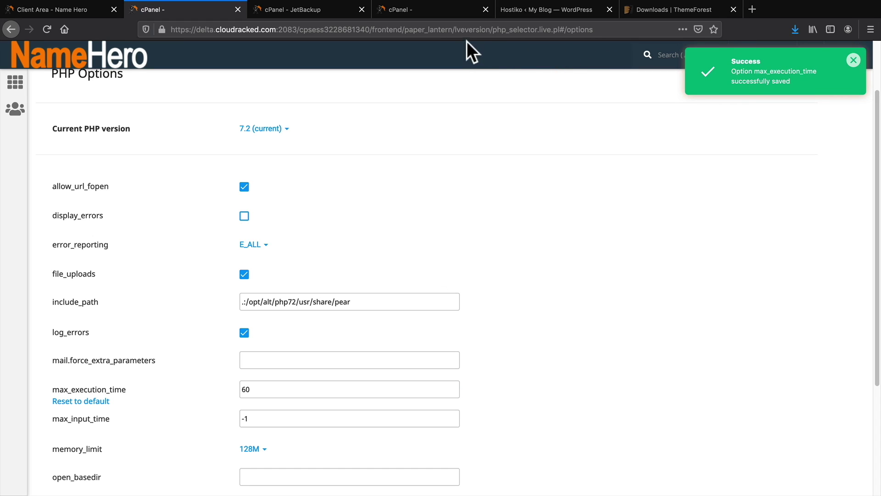
left_click(511, 10)
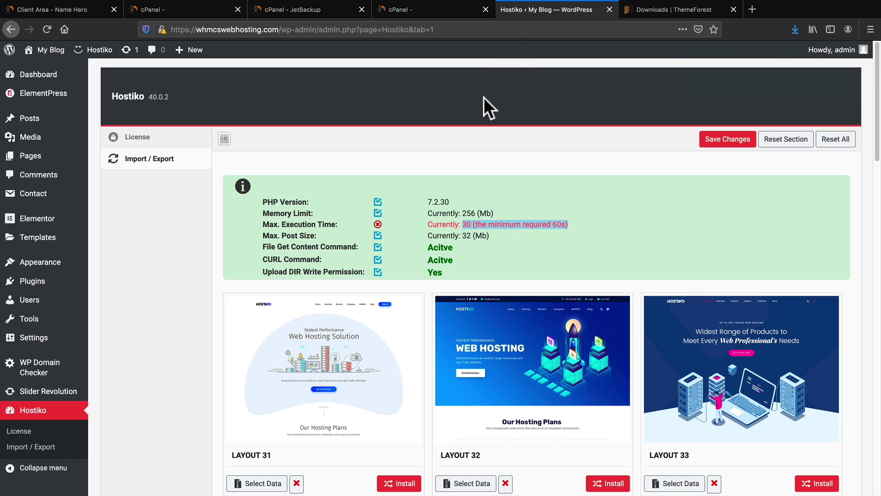
Step: Reset the Hostiko section so the import checks rerun, now showing Max. Execution Time 60 (s)
left_click(778, 141)
left_click(515, 230)
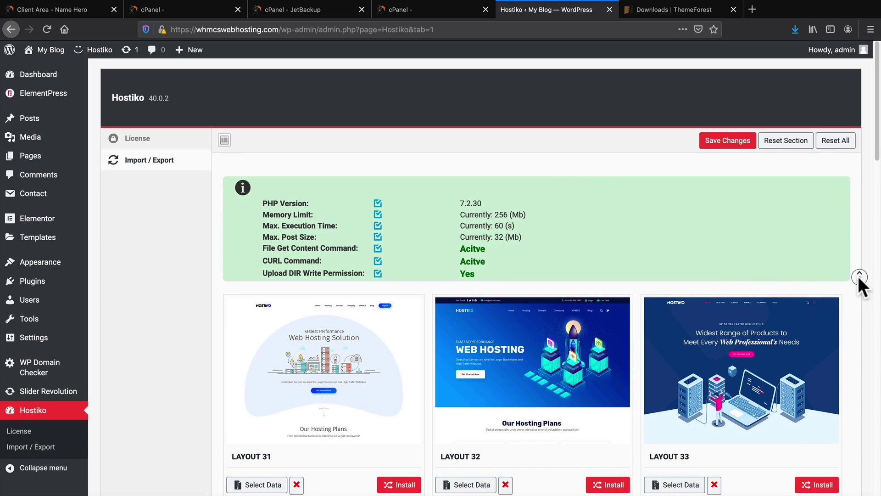
scroll(858, 276, "down", 3)
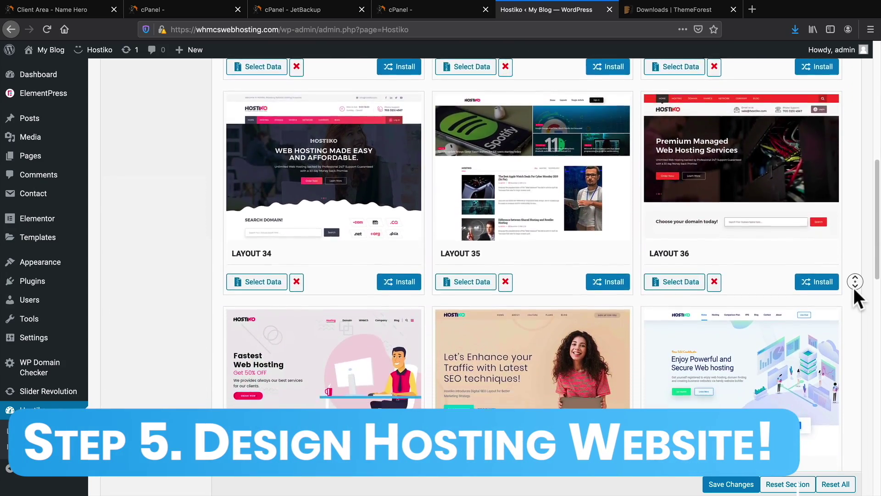
middle_click(854, 288)
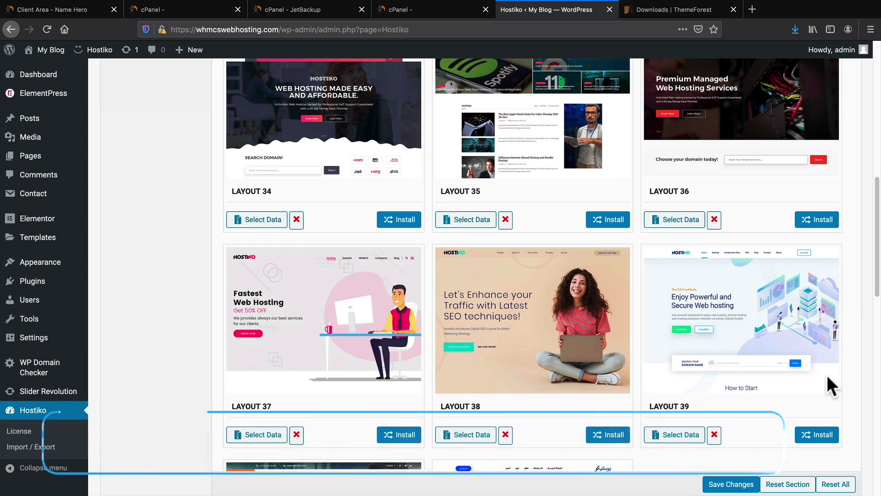
scroll(828, 376, "down", 2)
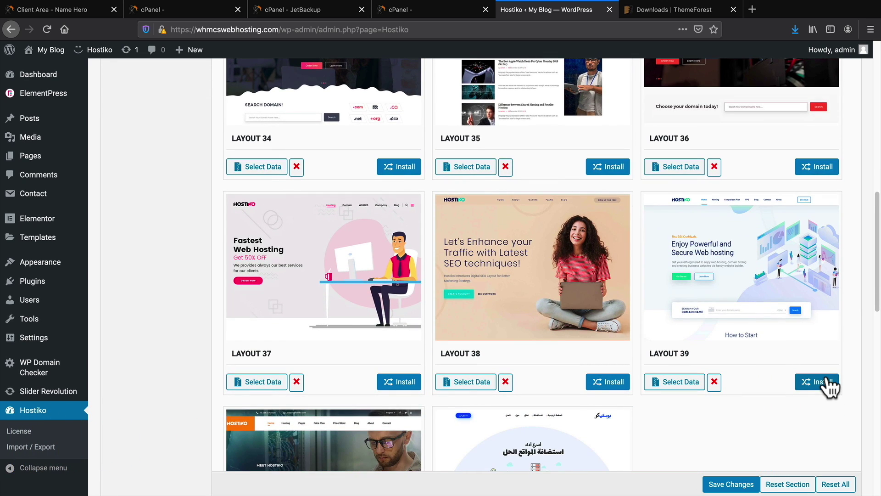
scroll(642, 366, "up", 1)
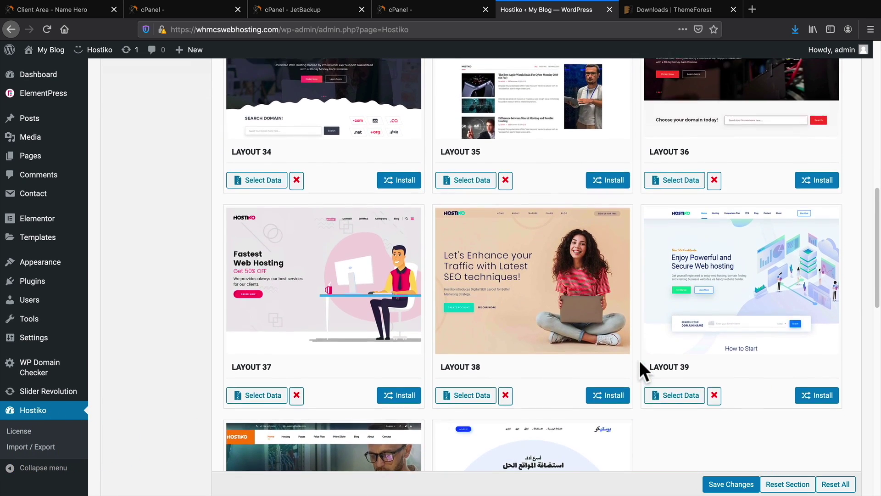
scroll(640, 361, "up", 2)
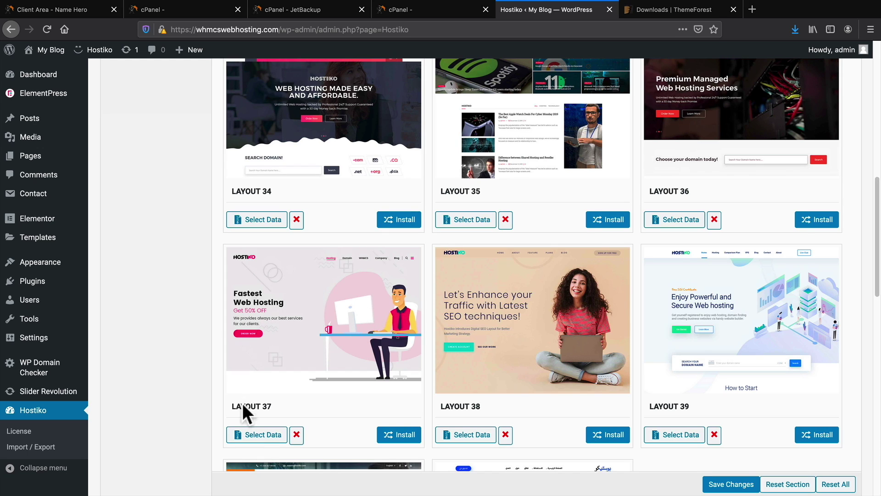
Step: Install the Layout 37 demo and confirm with OK in the Install Demo Data dialog
left_click(398, 434)
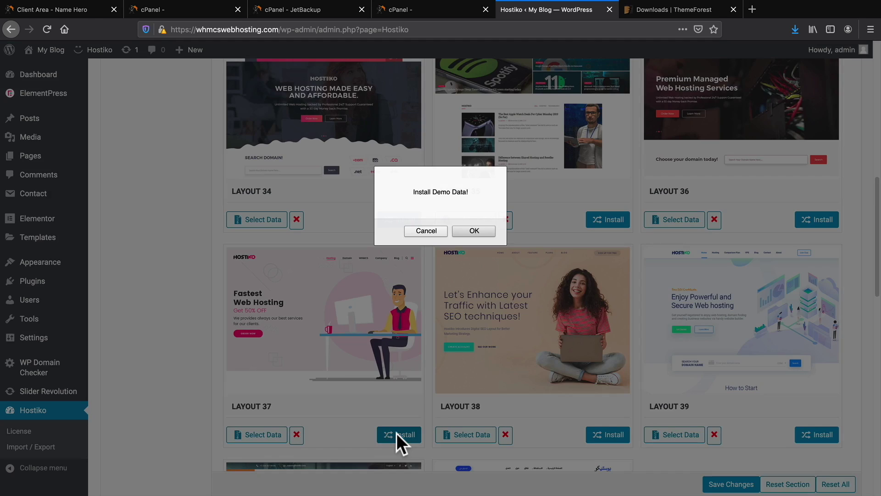
left_click(475, 231)
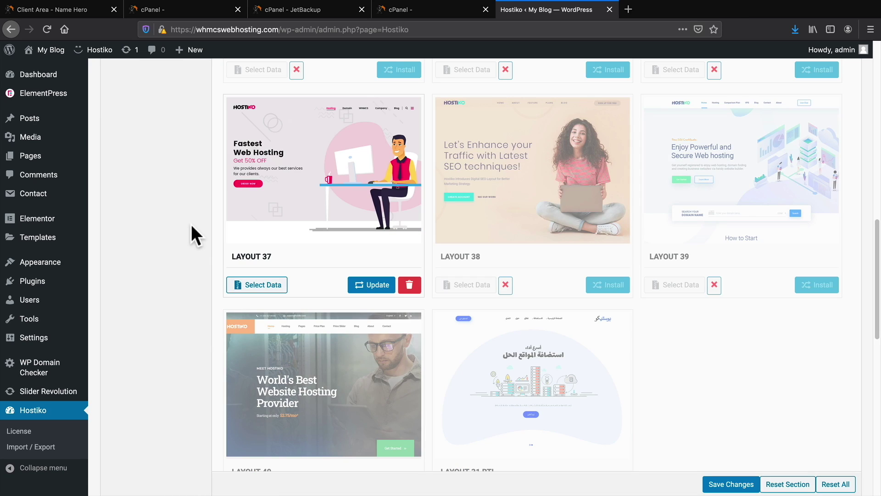
Step: Open the whmcswebhosting.com home page showing the imported Hostiko 'Speedy Web Hosting' design
mouse_move(46, 50)
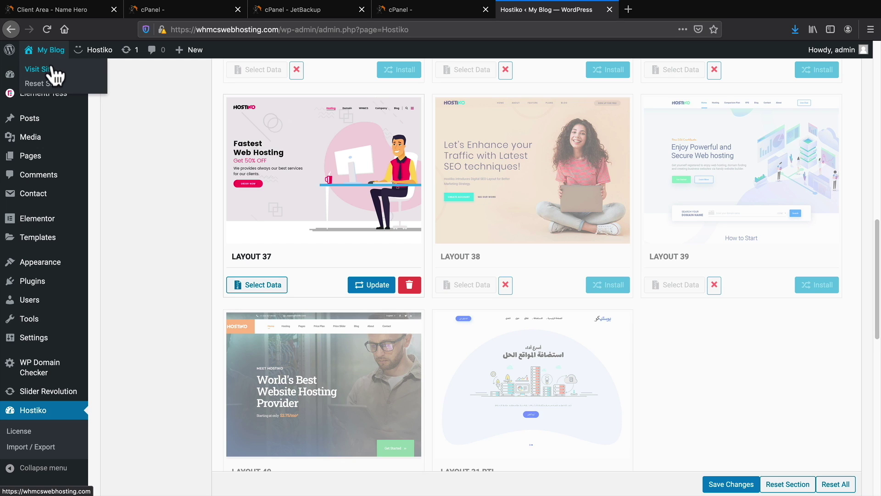
left_click(51, 73)
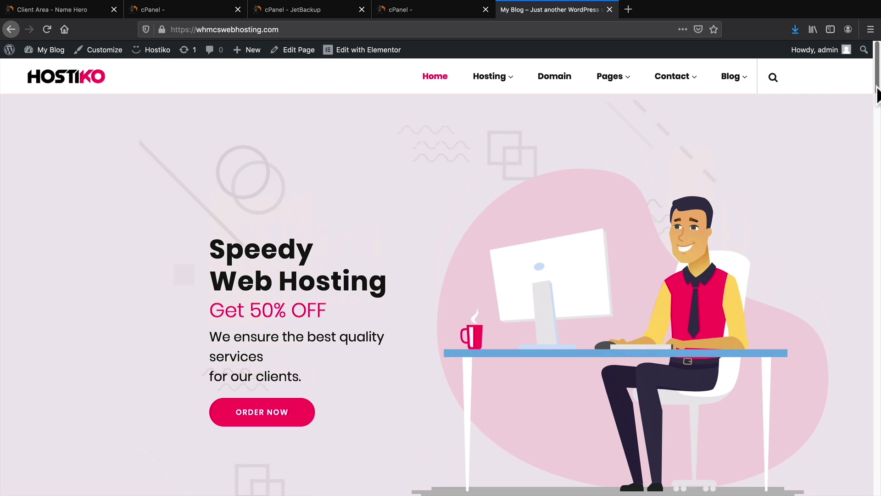
left_click(877, 137)
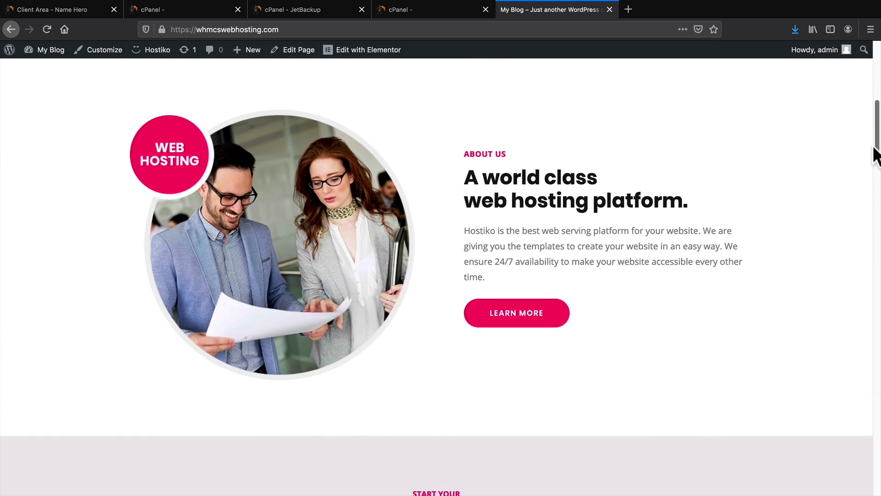
left_click_drag(874, 148, 873, 74)
Step: Browse the site's Shared Hosting page, then return to the home page
mouse_move(504, 98)
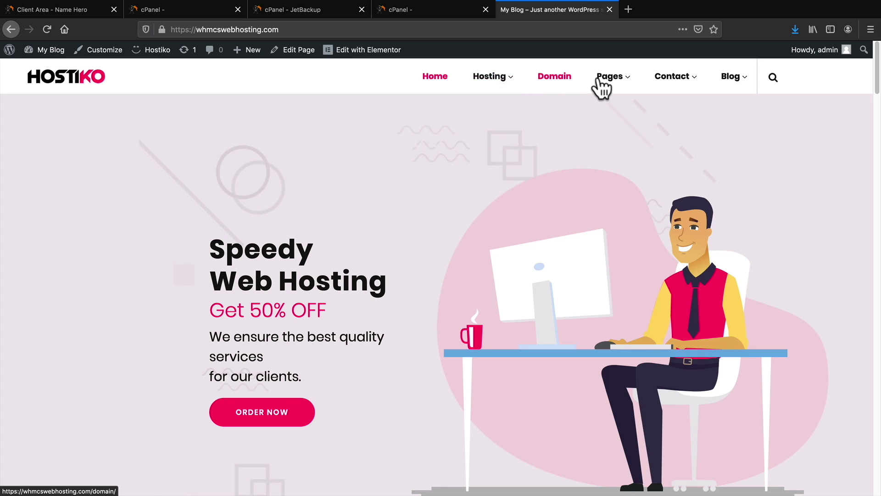
mouse_move(599, 84)
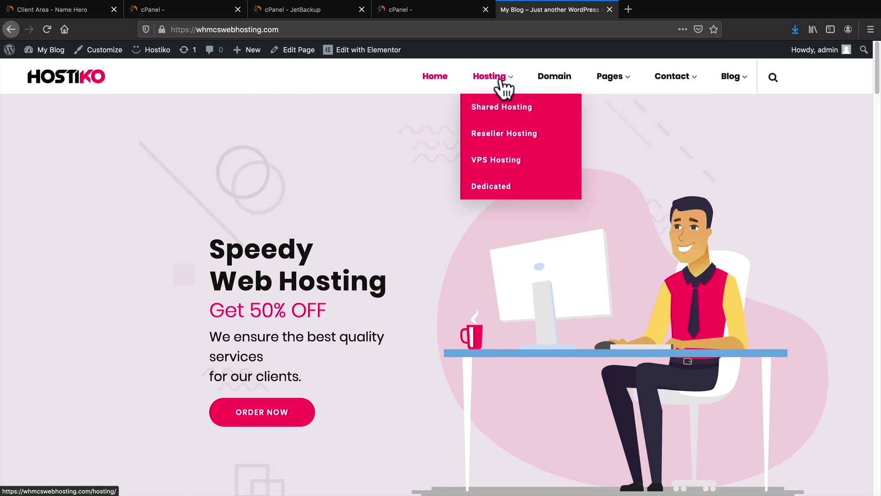
left_click(498, 117)
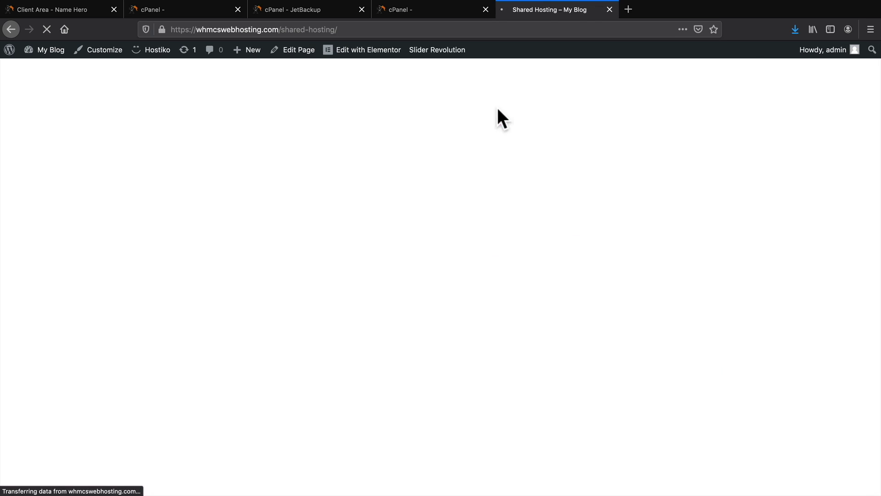
scroll(737, 320, "down", 8)
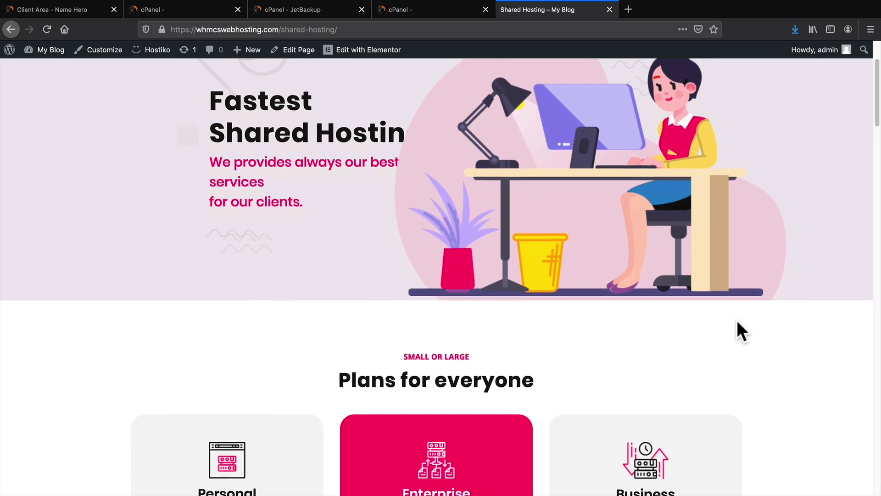
scroll(737, 319, "down", 4)
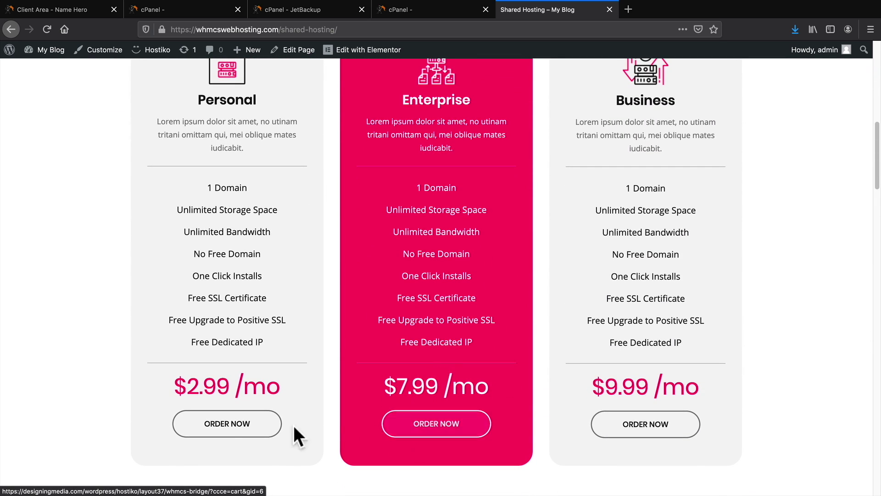
scroll(612, 425, "down", 10)
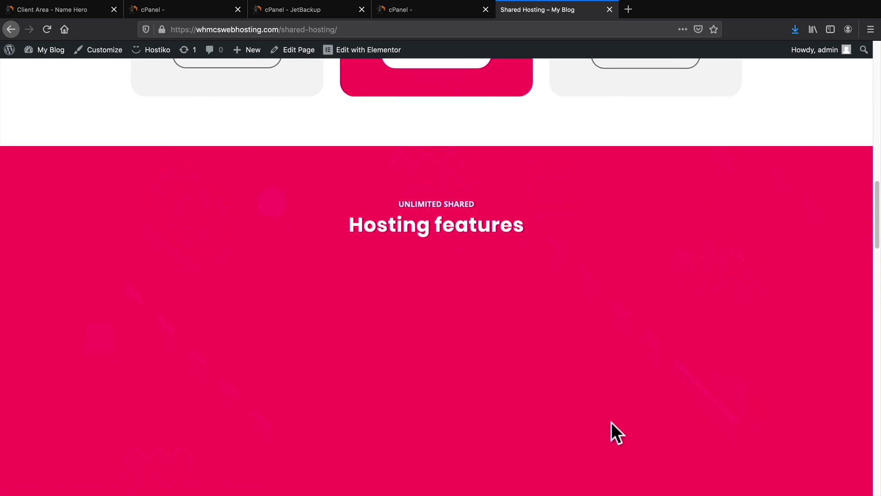
scroll(612, 422, "down", 10)
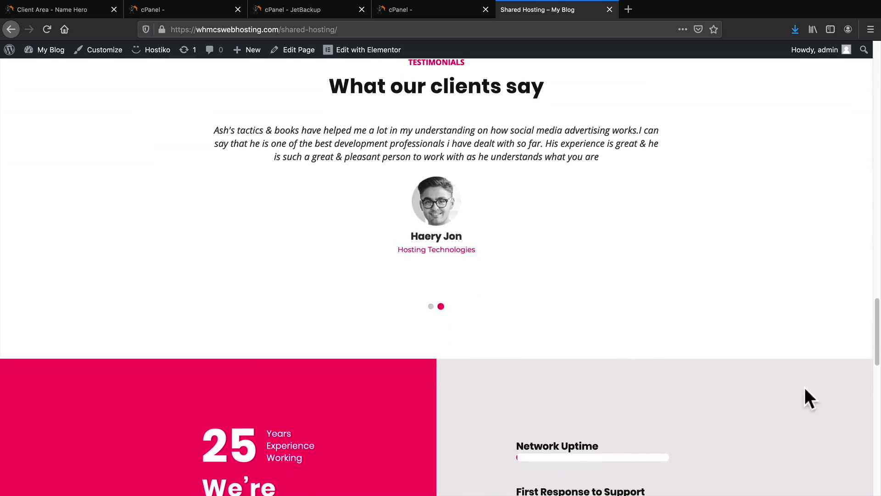
left_click_drag(875, 350, 877, 78)
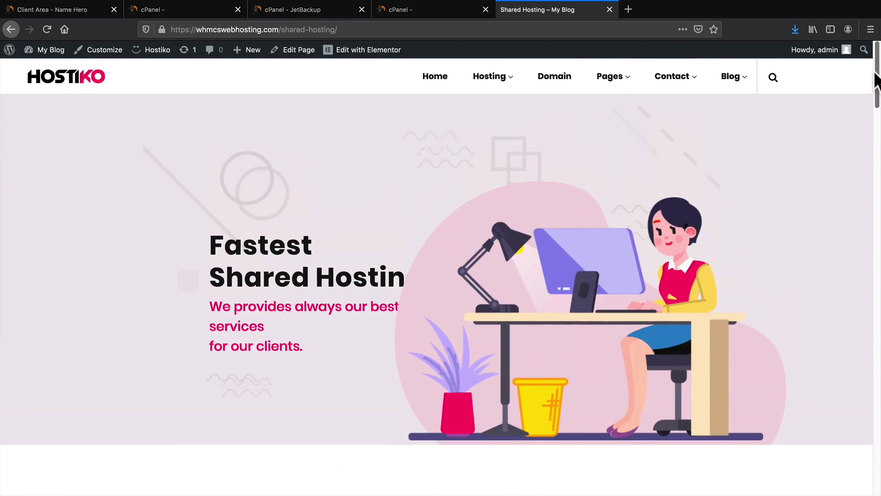
left_click(436, 77)
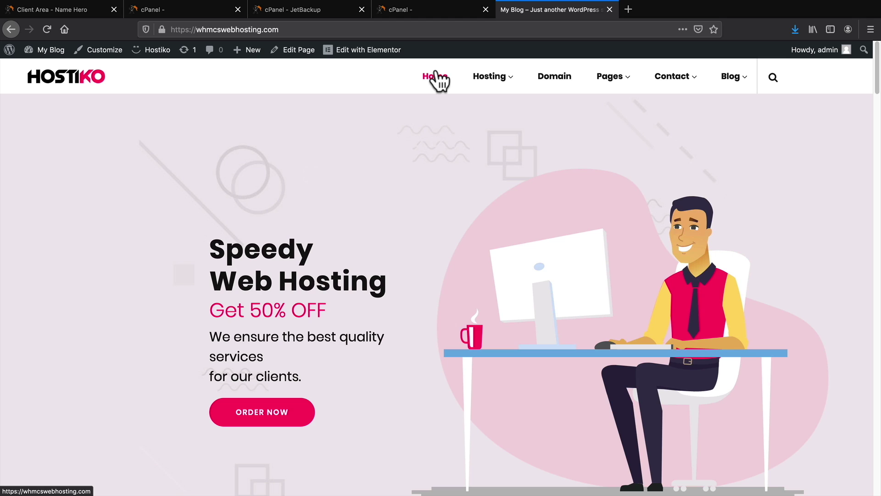
Step: Append /purchase/ to the site address to load the WHMCS client portal
left_click(426, 29)
key("Right")
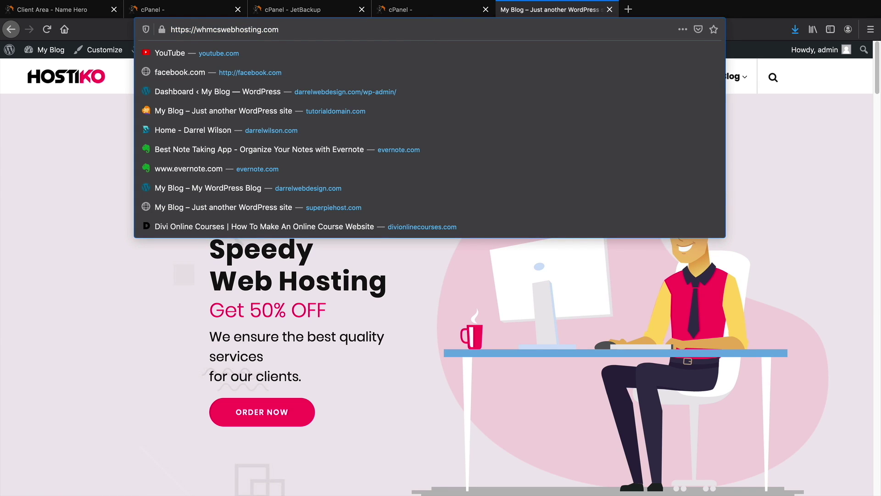
type("/purchase/")
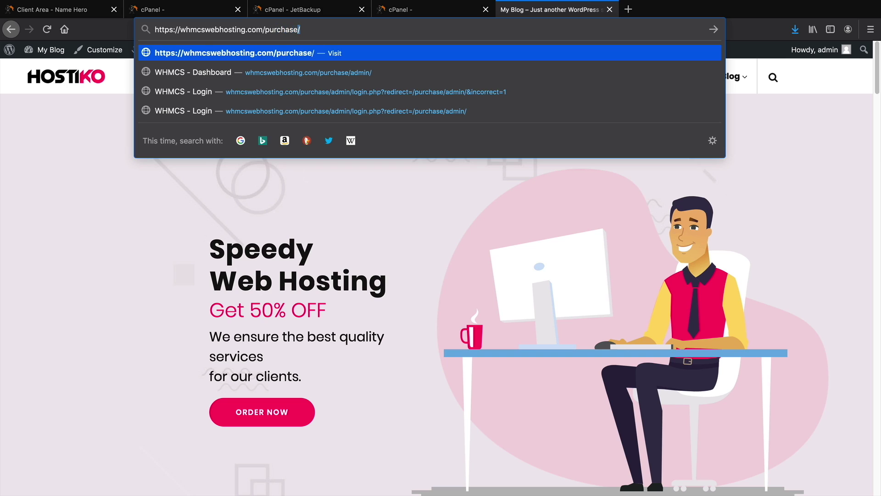
key("Return")
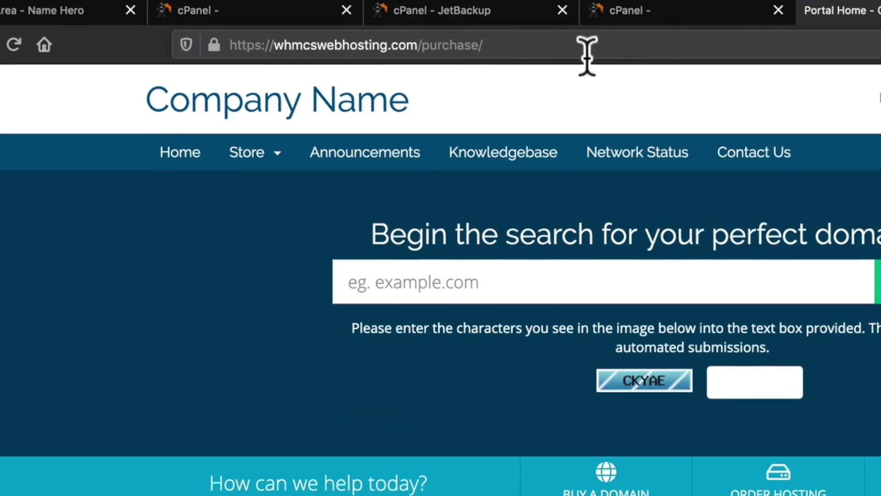
Step: Copy the whmcswebhosting.com/purchase/ portal address from the address bar
left_click(232, 27)
right_click(342, 40)
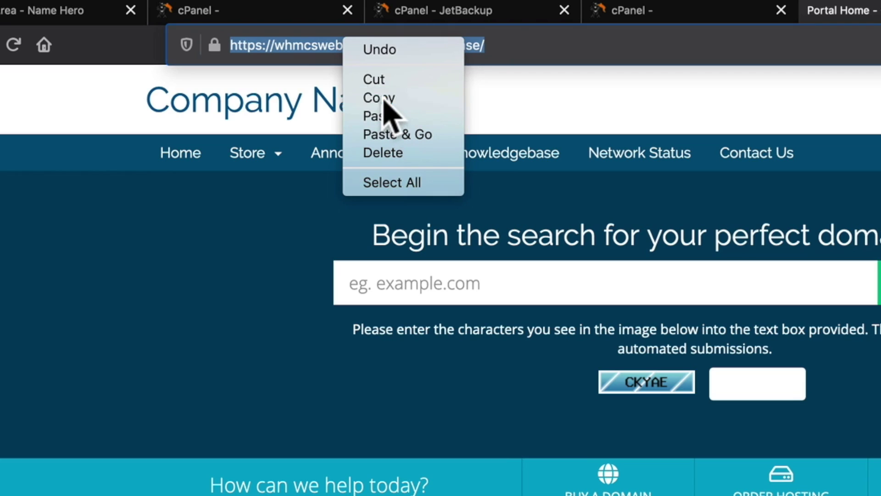
left_click(378, 96)
left_click(44, 46)
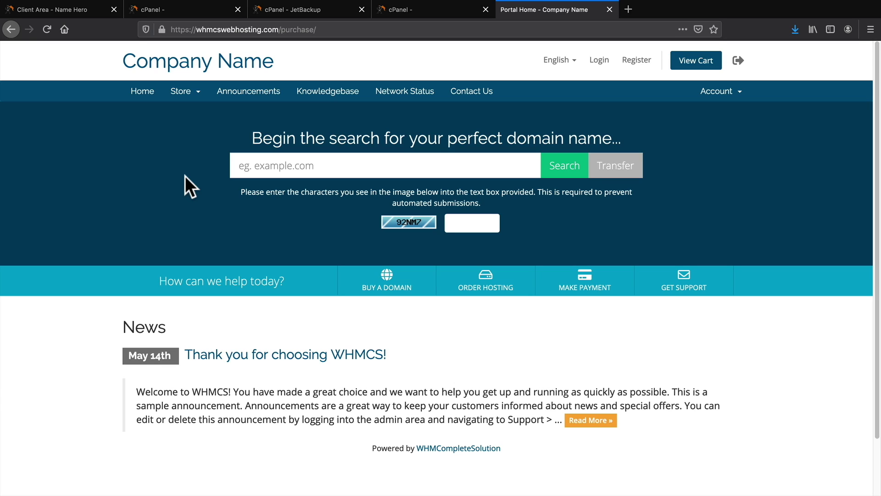
Step: Copy the WHMCS portal address from the address bar
left_click(229, 29)
right_click(229, 29)
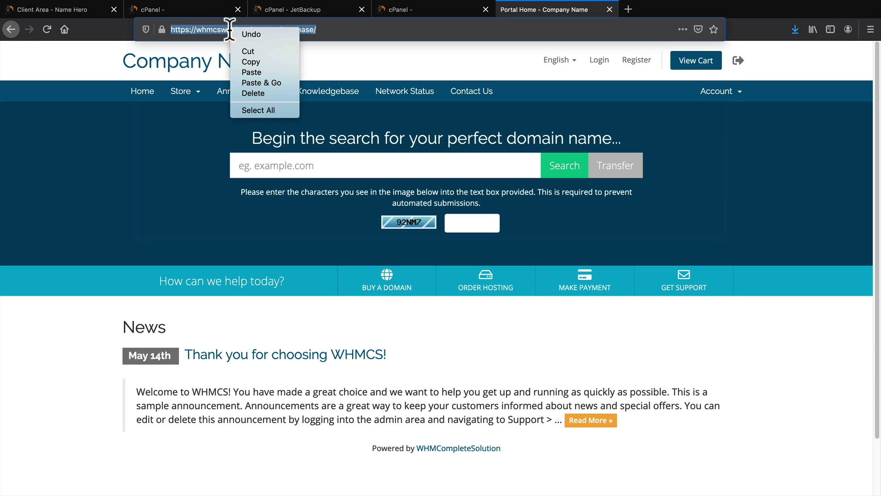
left_click(250, 62)
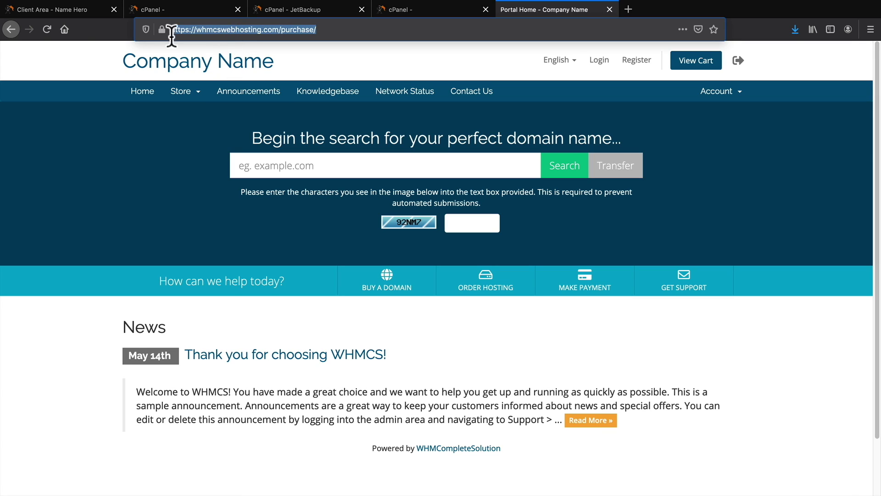
Step: Go back to the Hostiko site and open Settings > WHMCS Bridge from the WordPress dashboard
left_click(8, 29)
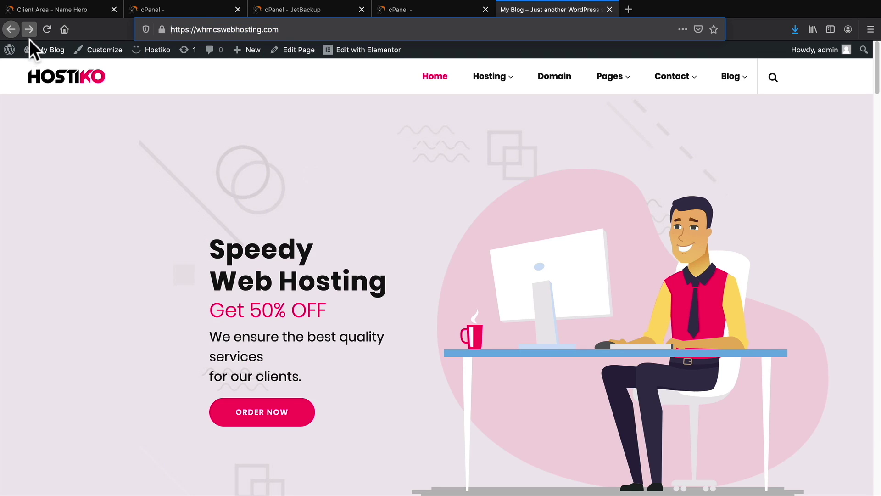
mouse_move(44, 54)
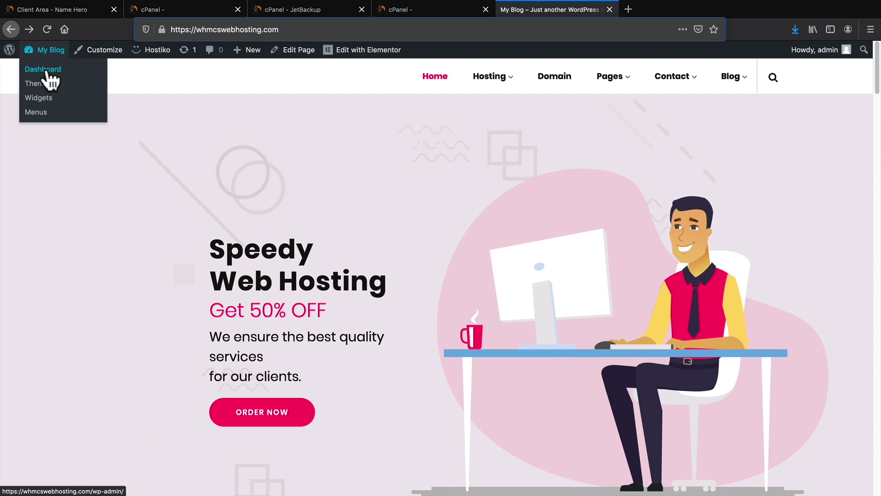
left_click(52, 79)
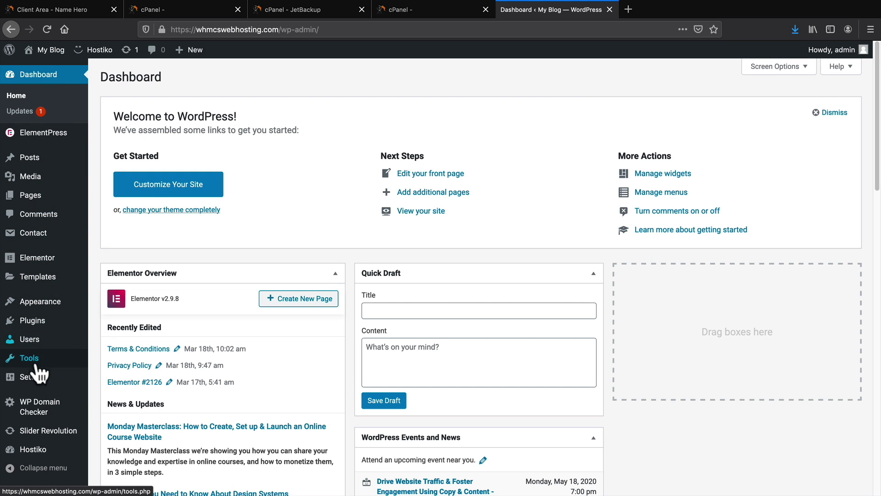
mouse_move(37, 384)
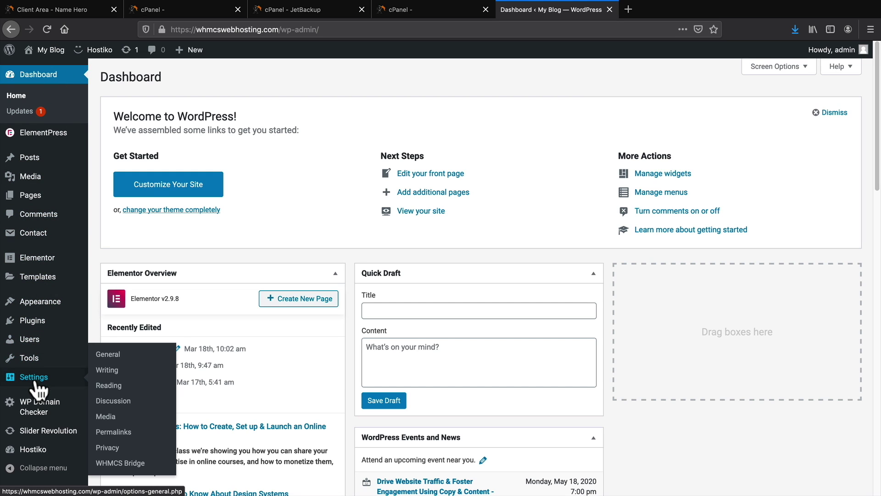
left_click(120, 463)
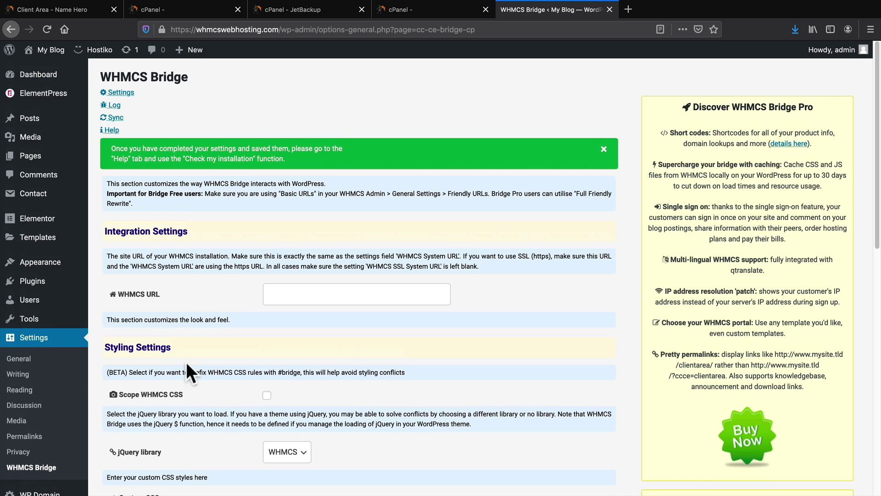
left_click(271, 294)
right_click(273, 293)
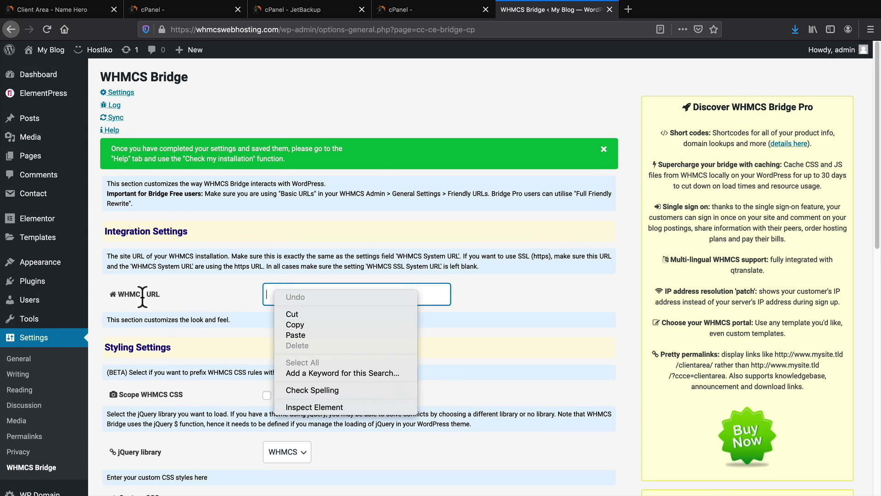
left_click(316, 334)
scroll(461, 389, "down", 10)
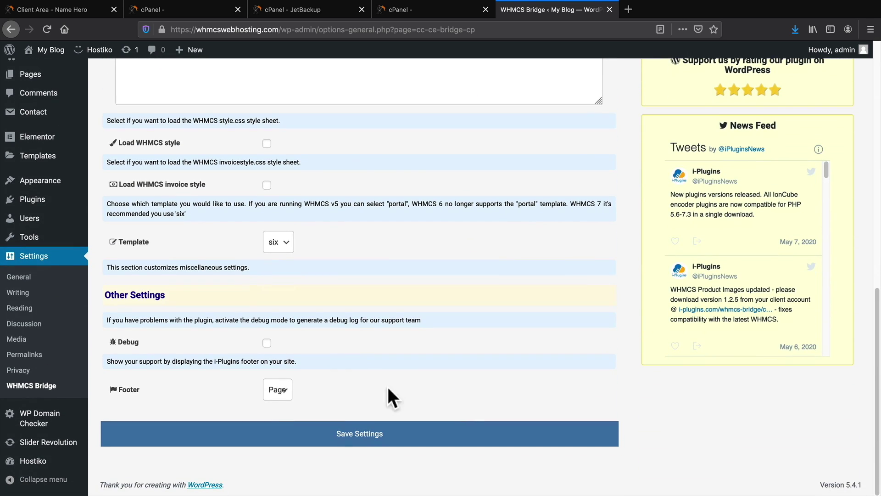
left_click(274, 390)
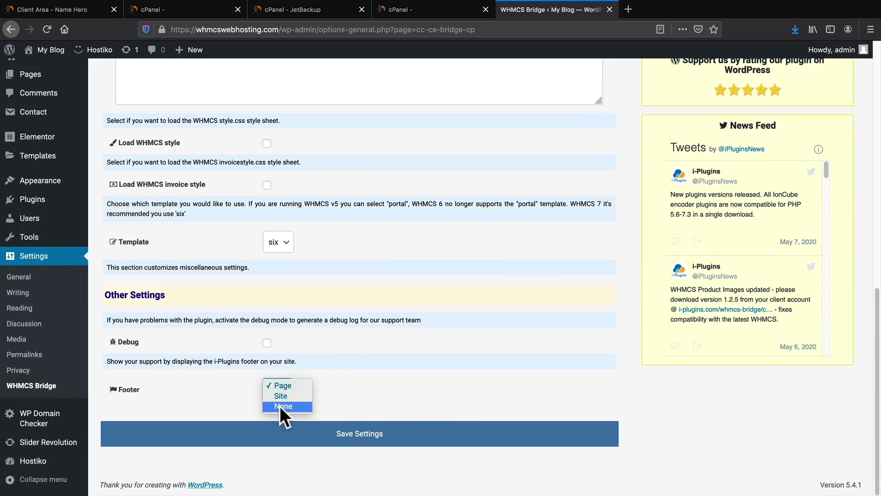
left_click(280, 406)
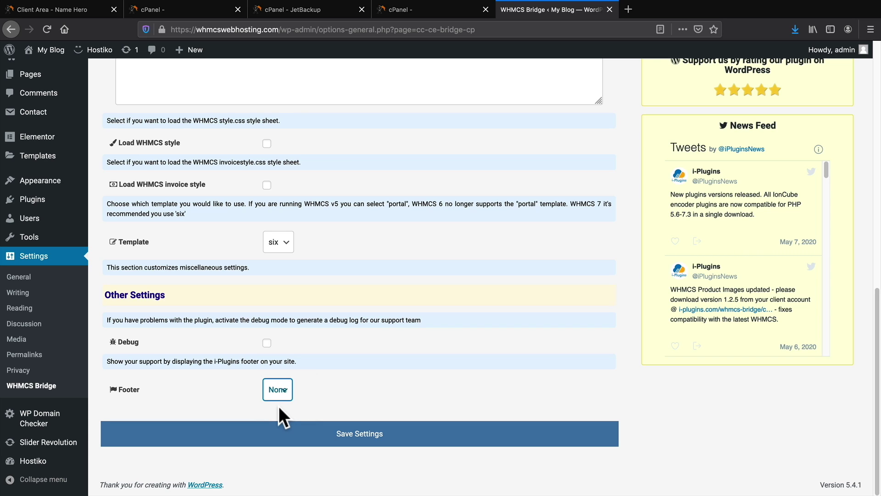
left_click(364, 433)
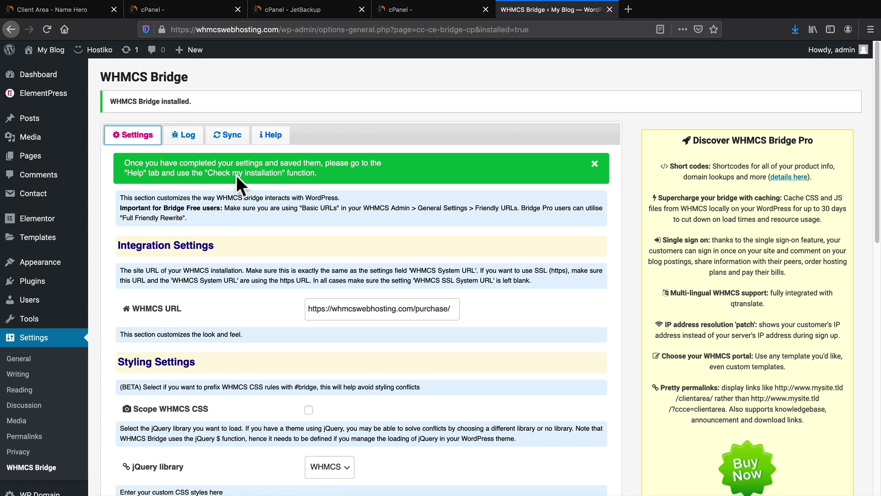
left_click(270, 140)
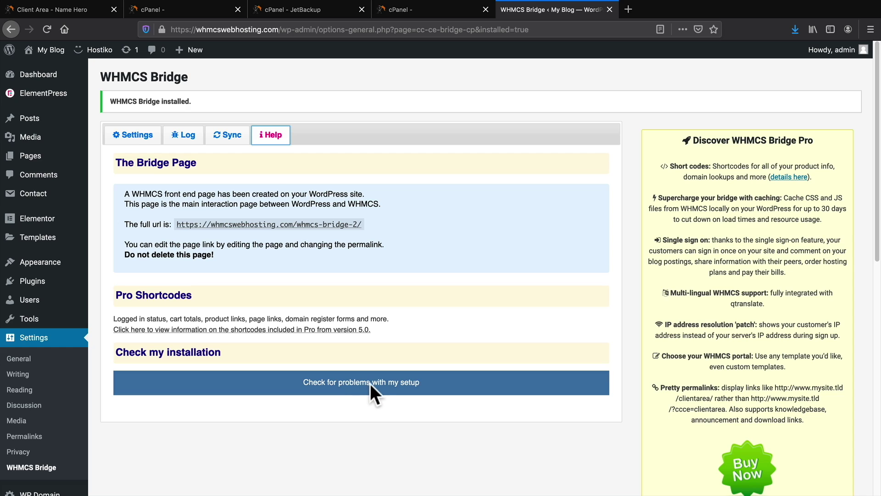
Step: Run 'Check for problems with my setup' and open the /whmcs-bridge-2/ page in a new tab
left_click(383, 382)
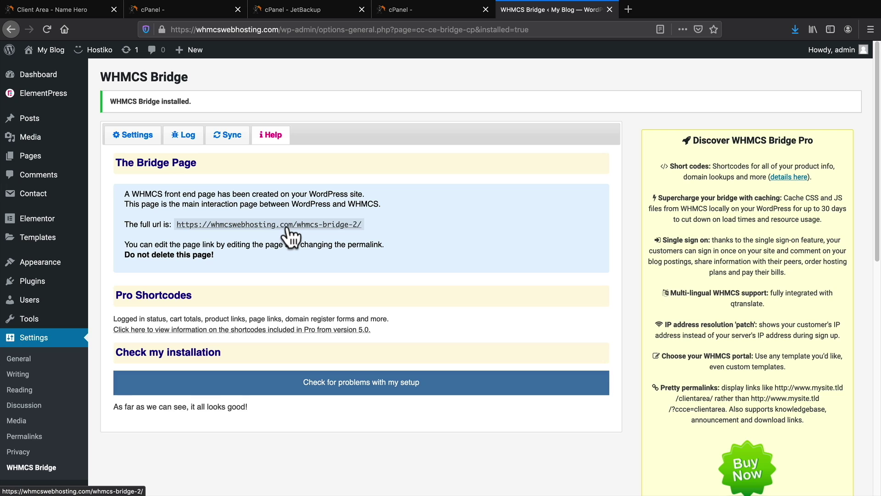
left_click(287, 228)
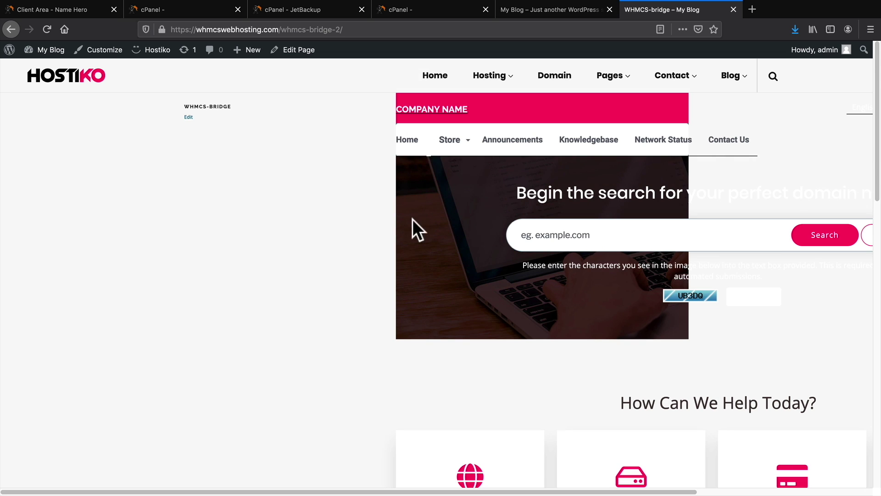
Step: Scroll through the new WHMCS-bridge page, then start editing it
scroll(353, 299, "down", 5)
scroll(354, 300, "down", 7)
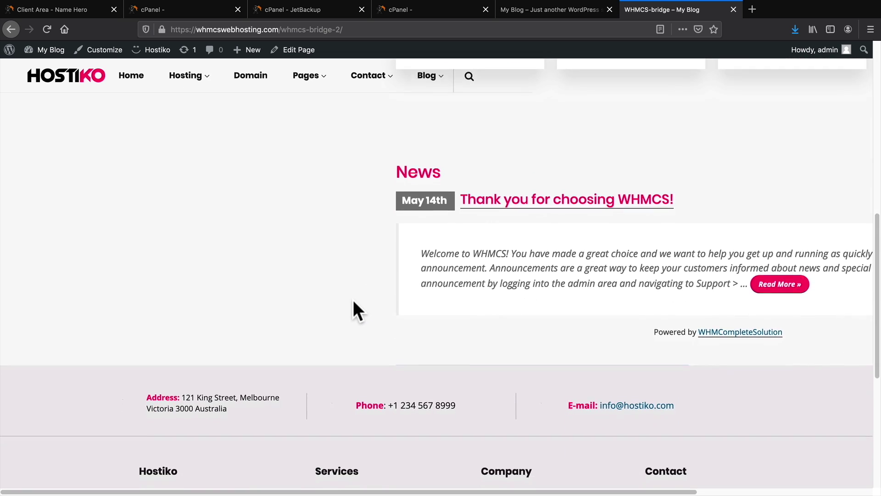
scroll(321, 348, "down", 3)
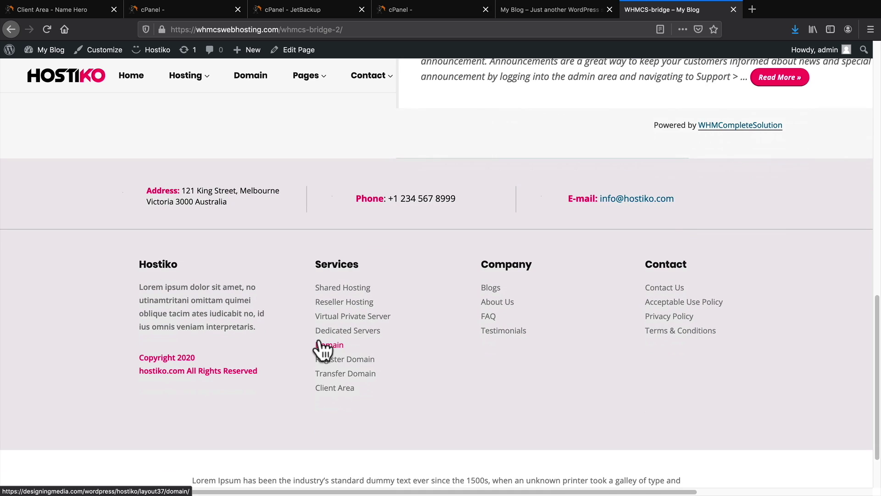
scroll(341, 396, "up", 5)
scroll(342, 392, "up", 10)
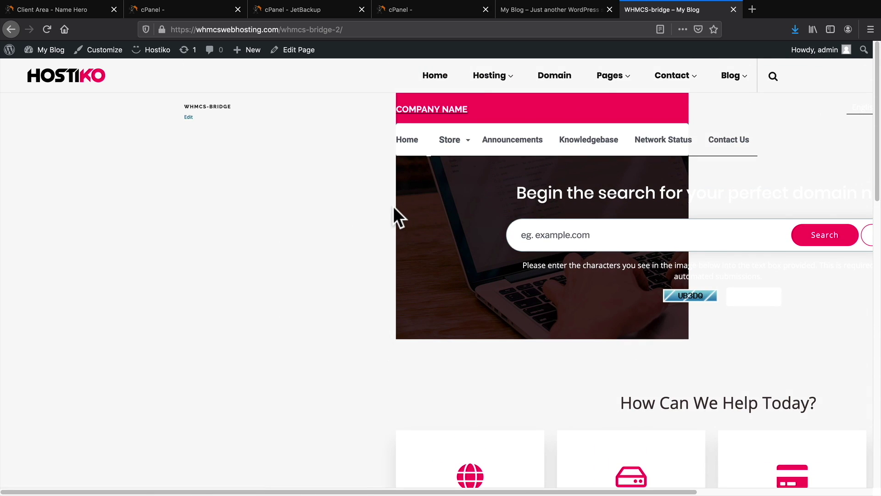
left_click(286, 53)
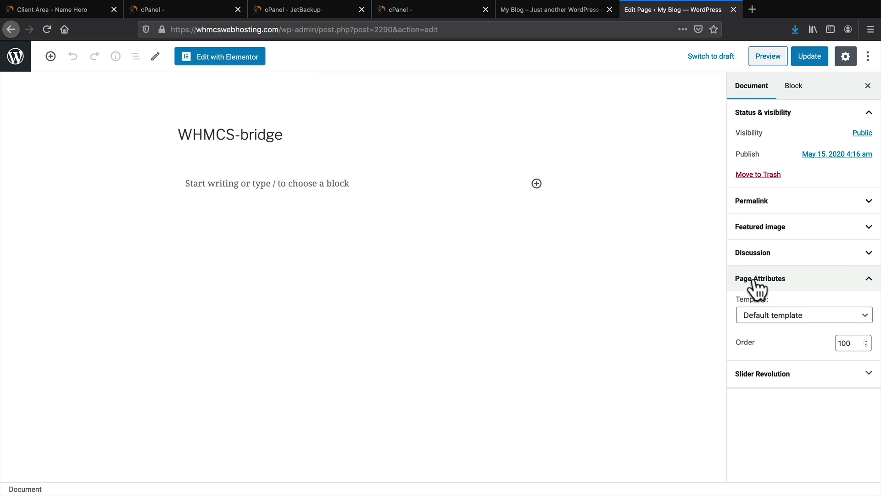
Step: Switch the WHMCS-bridge page to the Elementor Full Width template, update it, and view it
left_click(764, 312)
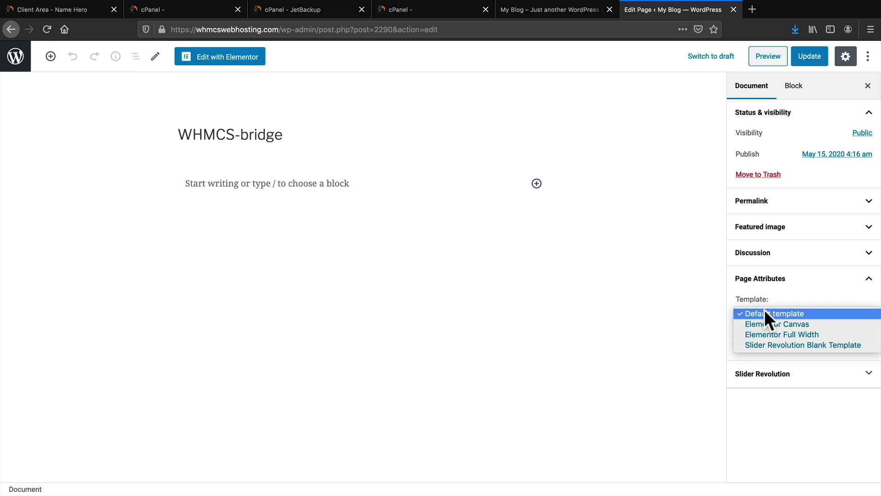
left_click(772, 337)
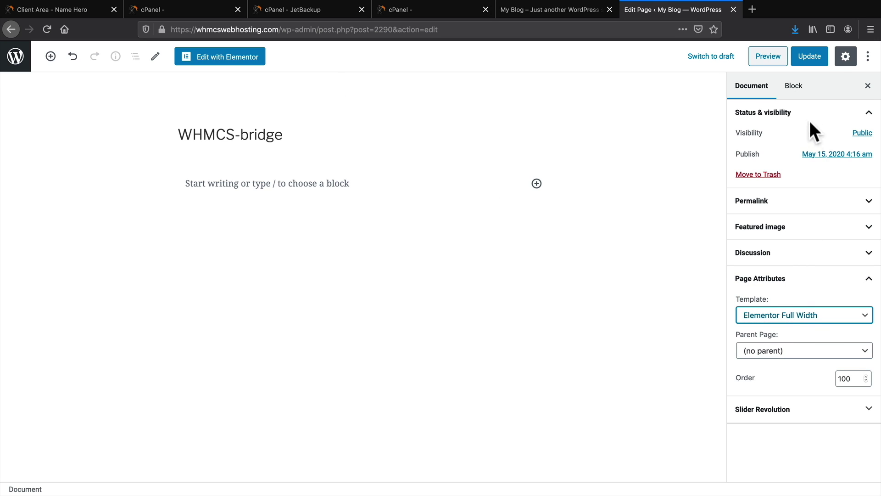
left_click(809, 57)
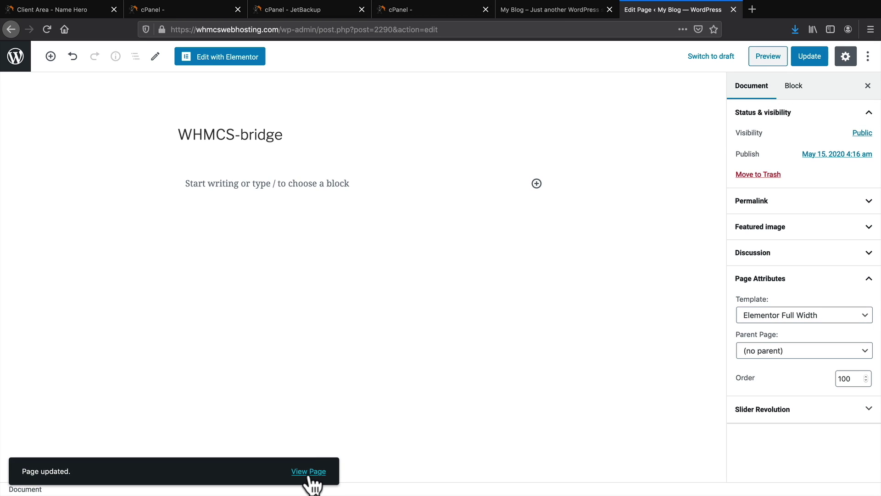
left_click(304, 477)
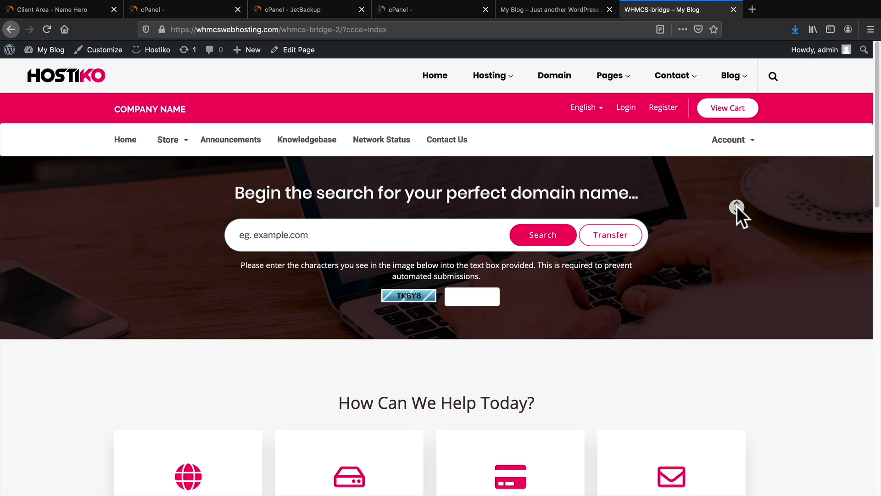
scroll(737, 211, "down", 6)
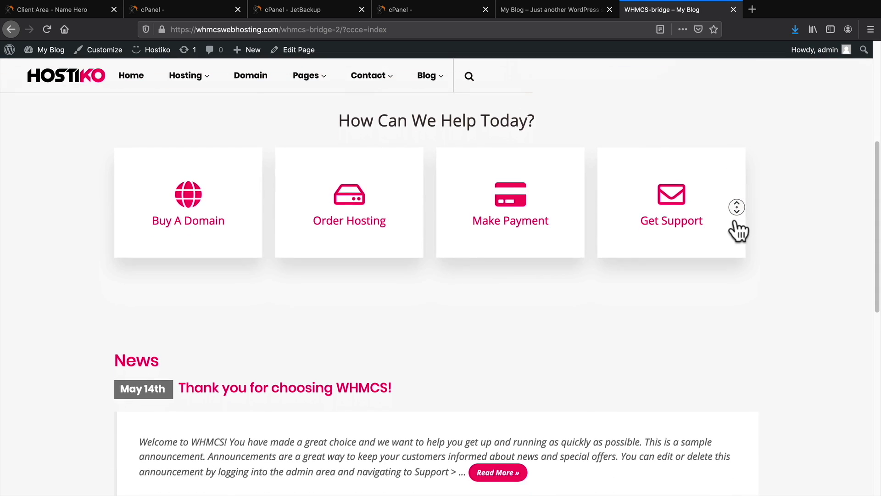
scroll(735, 219, "down", 7)
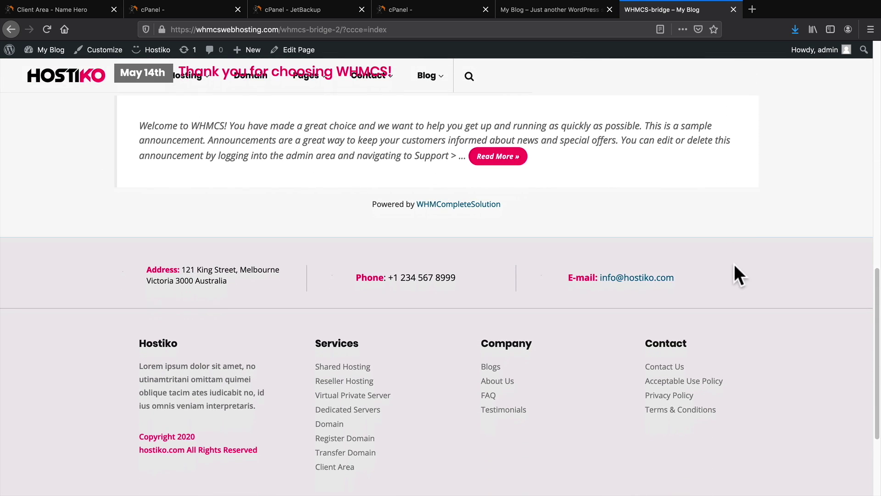
scroll(734, 262, "up", 10)
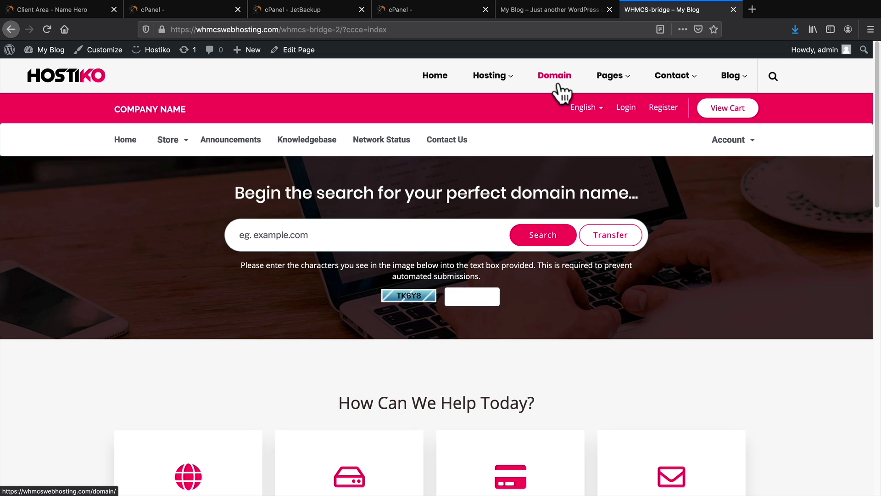
mouse_move(610, 87)
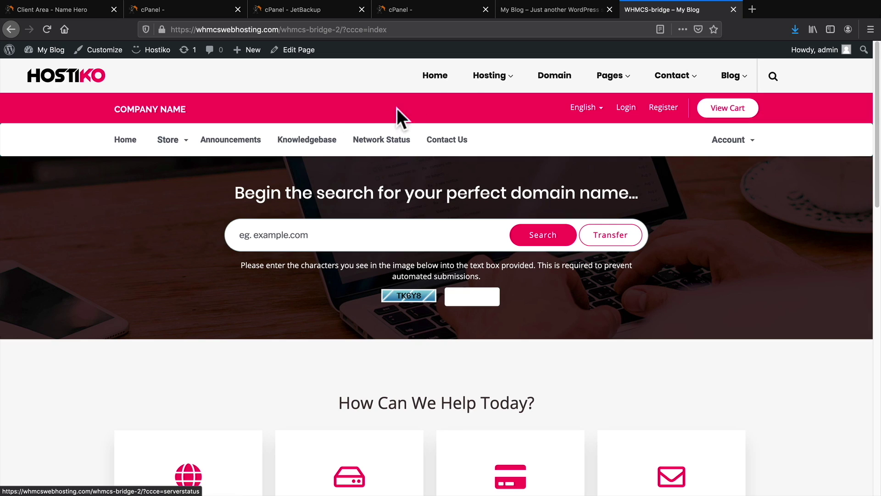
mouse_move(484, 79)
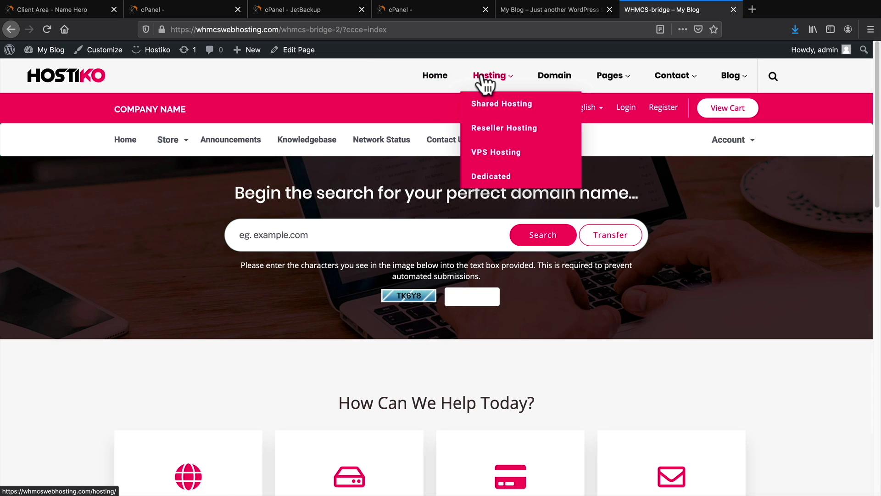
left_click(494, 107)
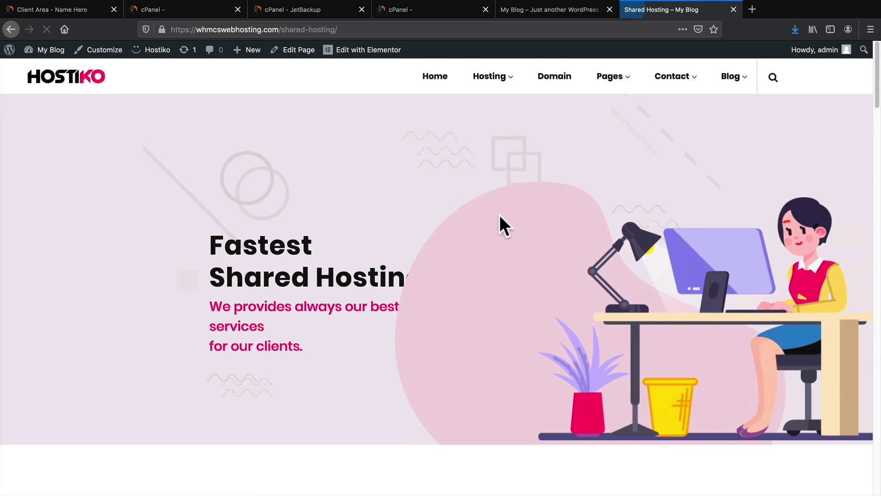
scroll(499, 215, "down", 15)
scroll(499, 216, "up", 15)
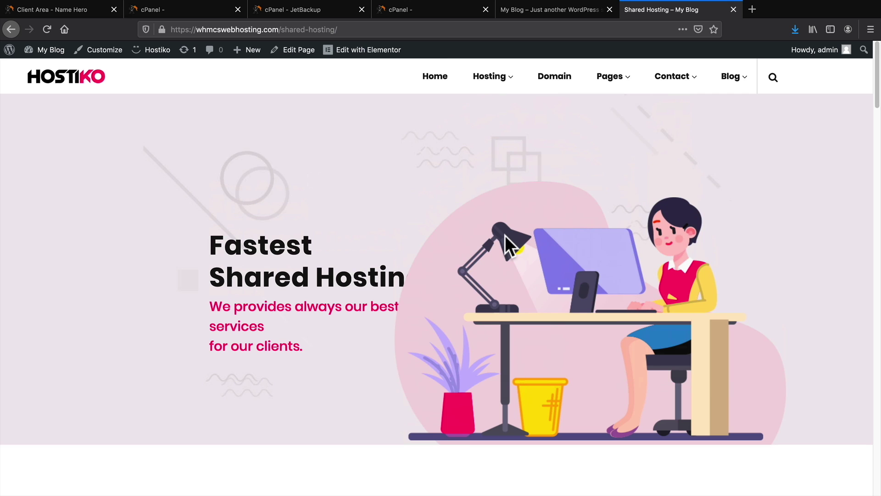
scroll(505, 236, "down", 12)
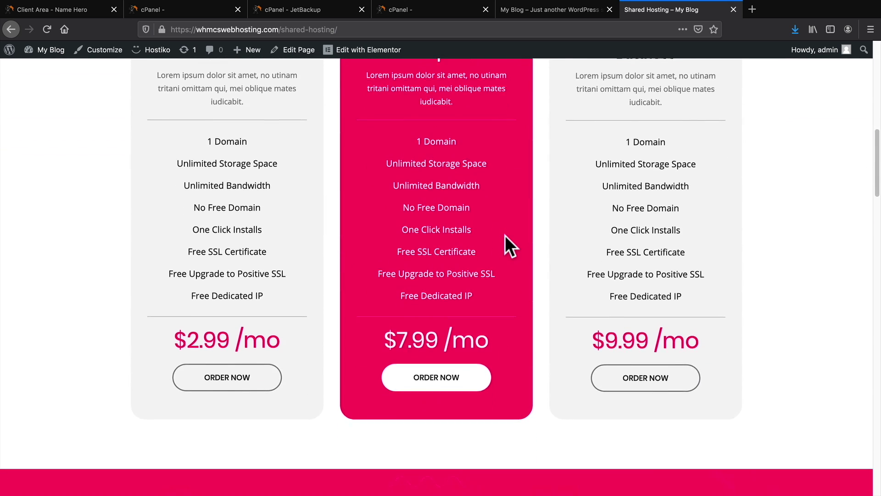
scroll(505, 235, "up", 5)
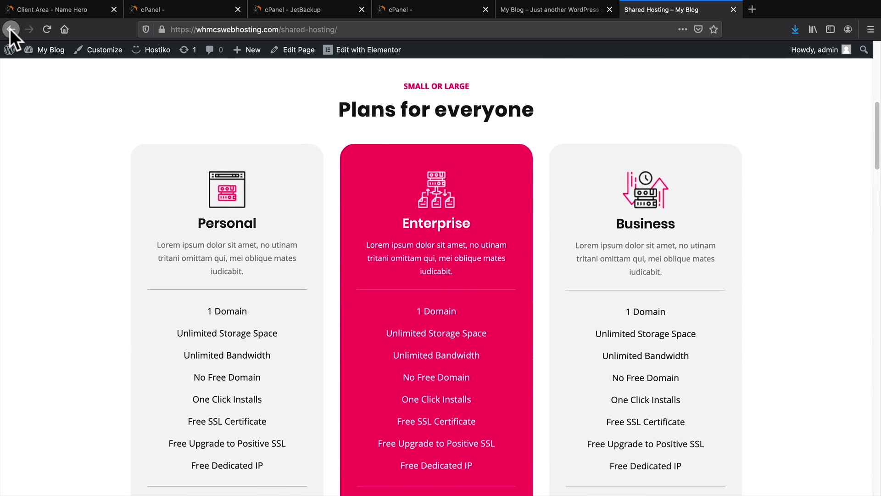
left_click(9, 28)
mouse_move(177, 145)
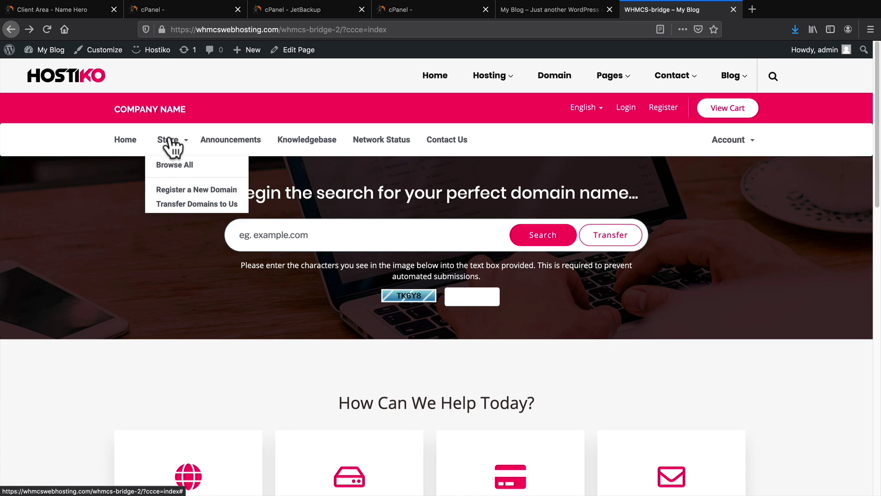
Step: Open the store's Register a New Domain page and browse it
left_click(175, 189)
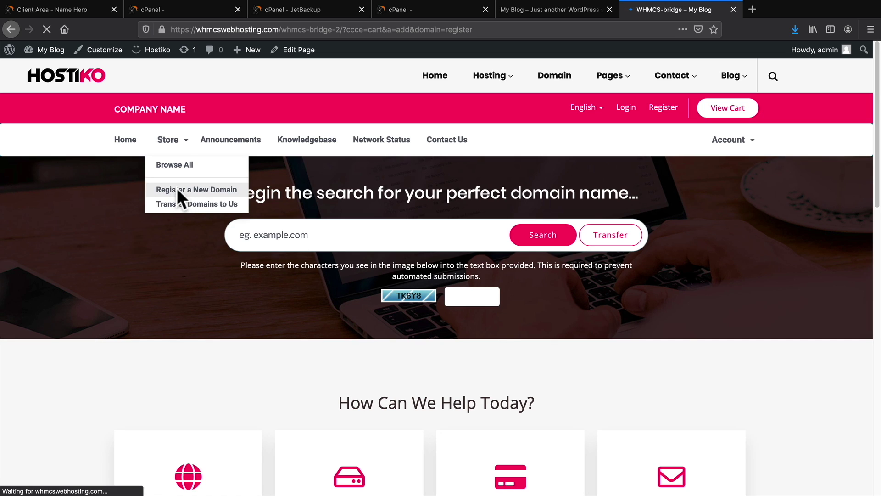
scroll(186, 206, "down", 2)
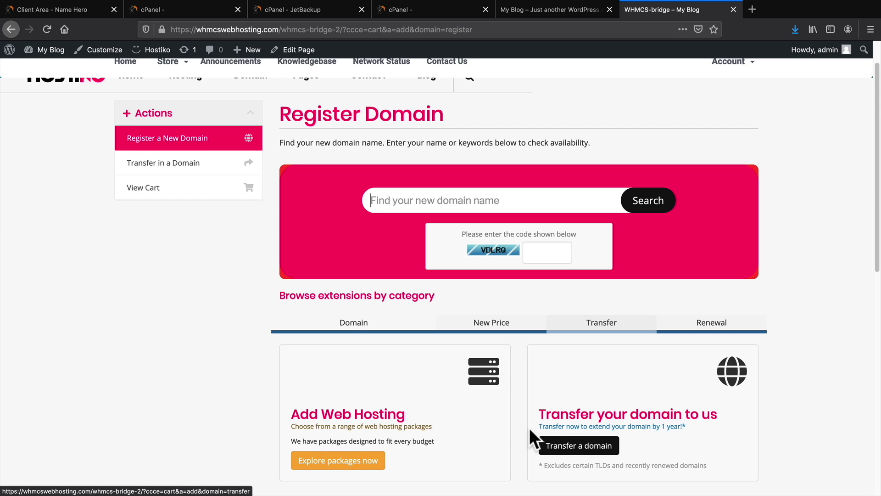
scroll(498, 420, "up", 3)
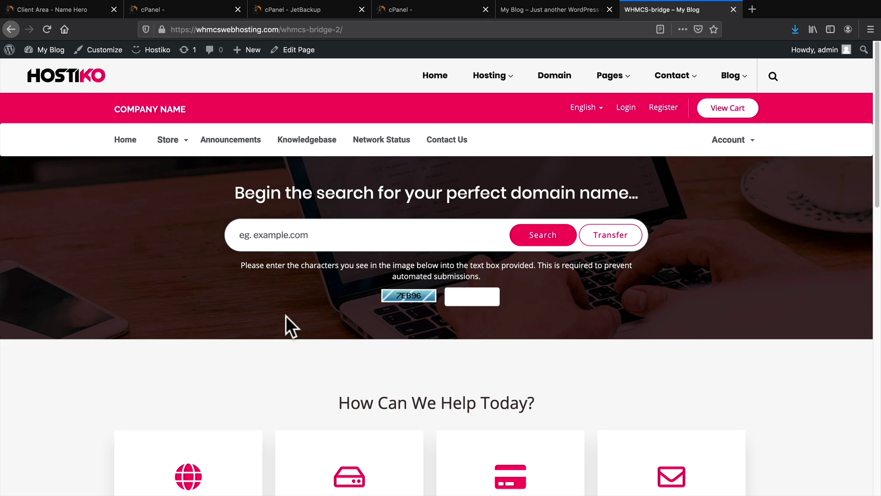
Step: Copy the WHMCS-bridge page address, then open the Home page with Elementor
left_click(294, 29)
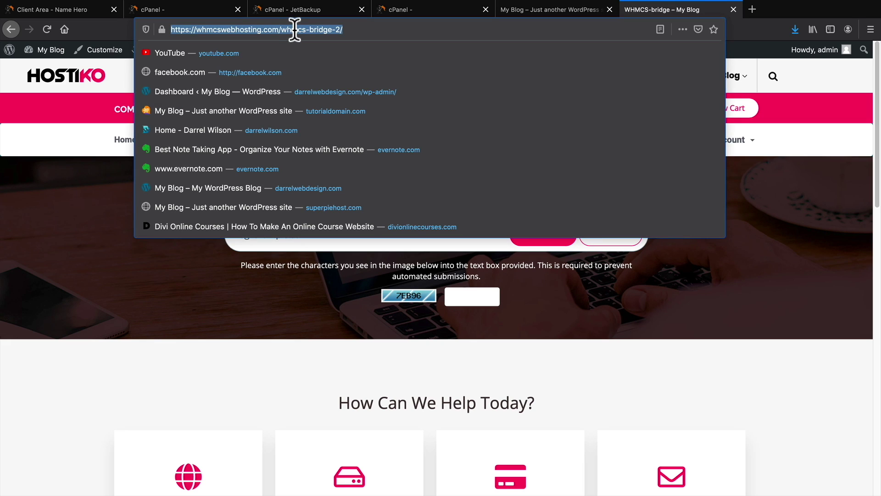
right_click(295, 29)
left_click(313, 62)
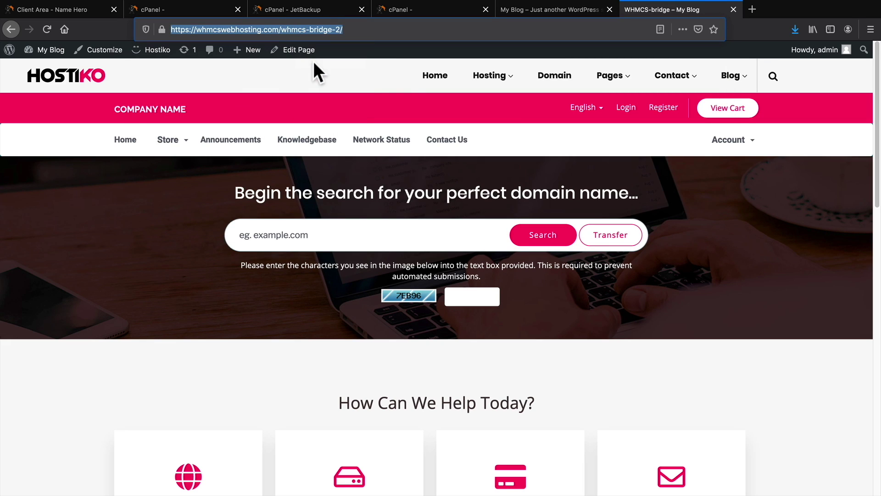
left_click(437, 78)
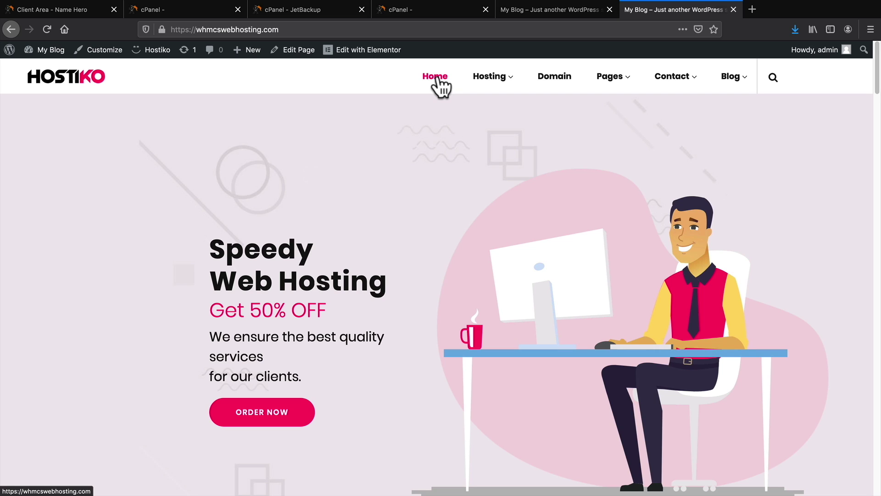
left_click(351, 52)
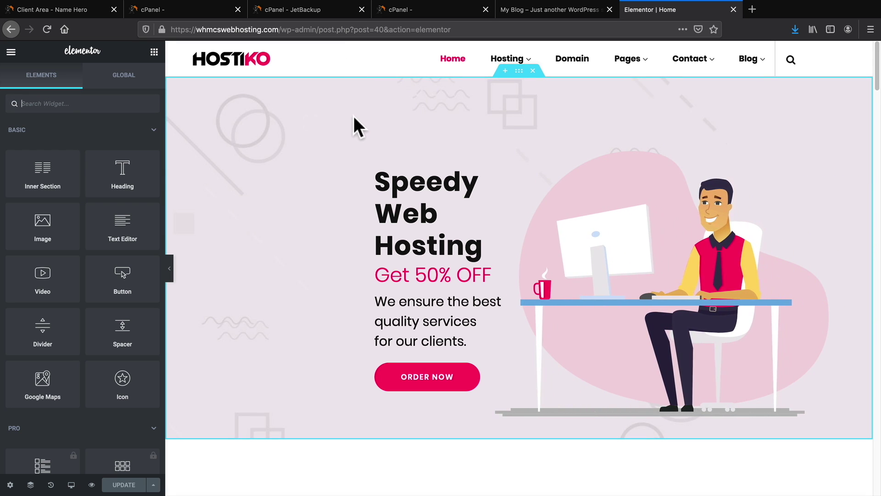
Step: Replace the ORDER NOW button link with the copied /whmcs-bridge-2/ address and update the page
left_click(424, 377)
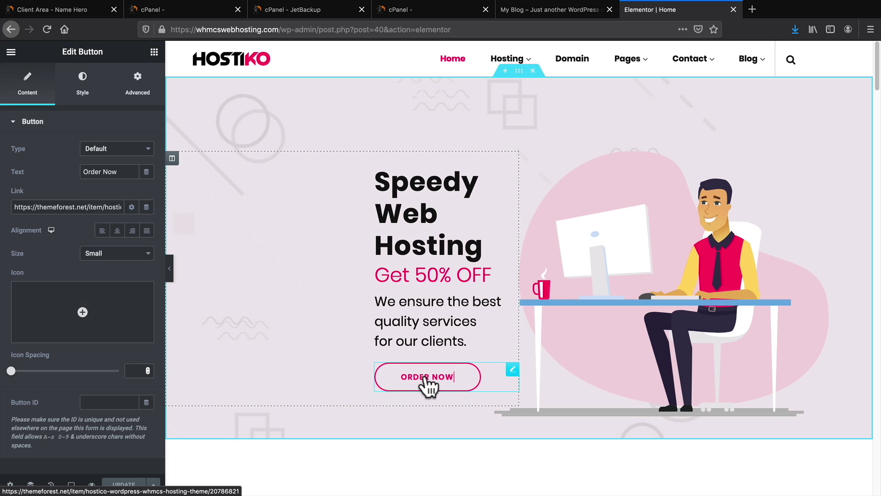
triple_click(44, 206)
right_click(44, 207)
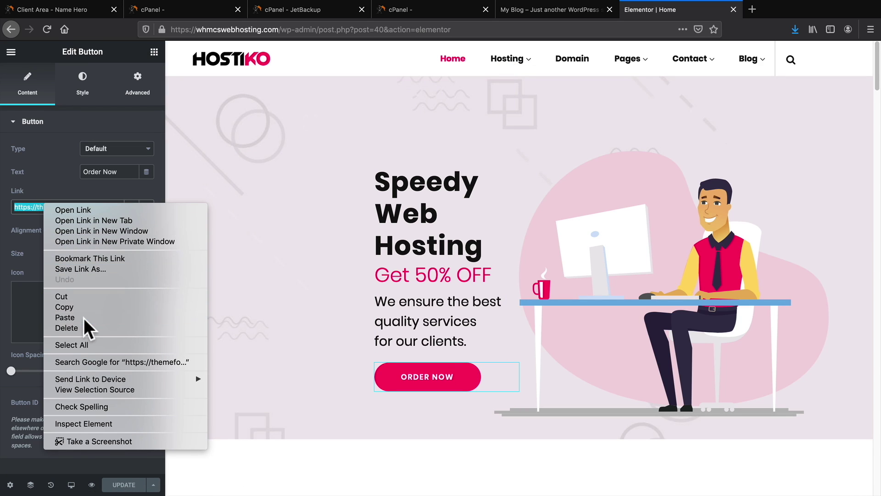
left_click(65, 317)
left_click(123, 484)
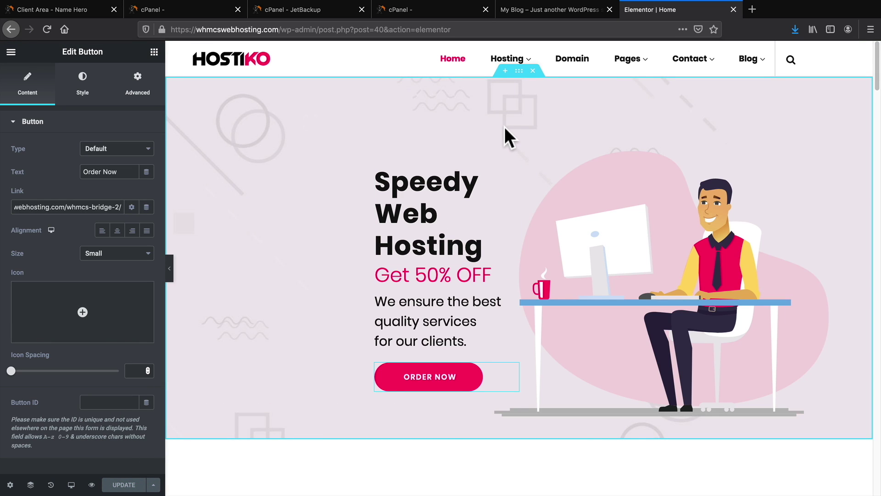
scroll(468, 250, "down", 7)
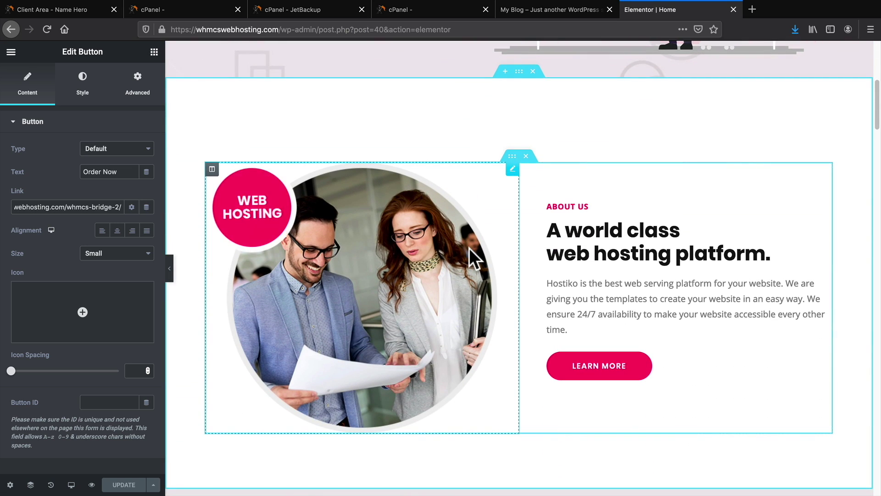
scroll(470, 248, "down", 10)
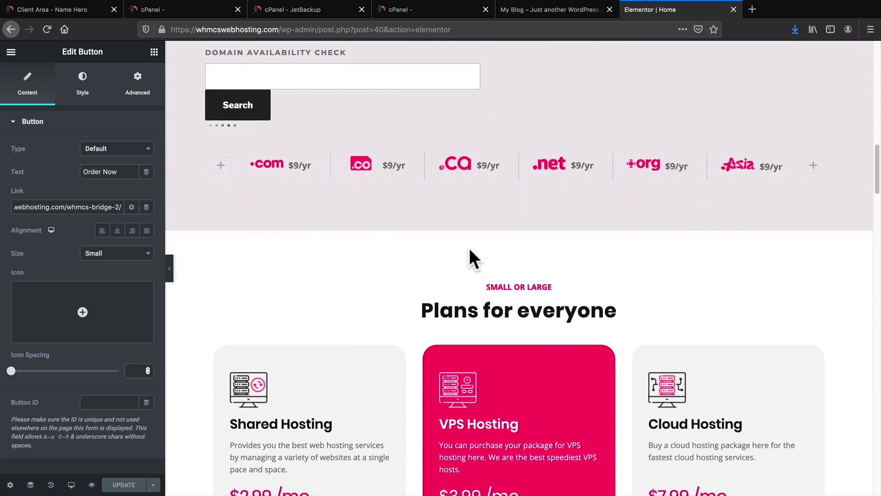
scroll(469, 248, "down", 5)
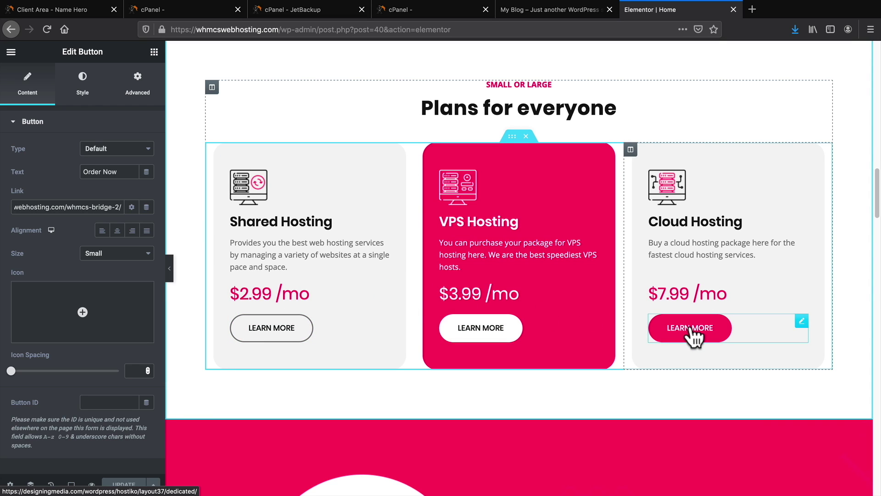
scroll(514, 301, "up", 1)
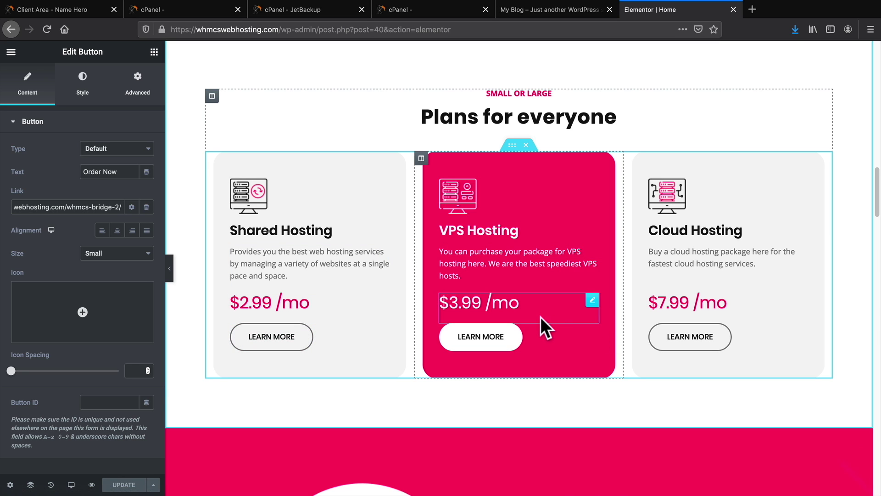
scroll(538, 316, "up", 15)
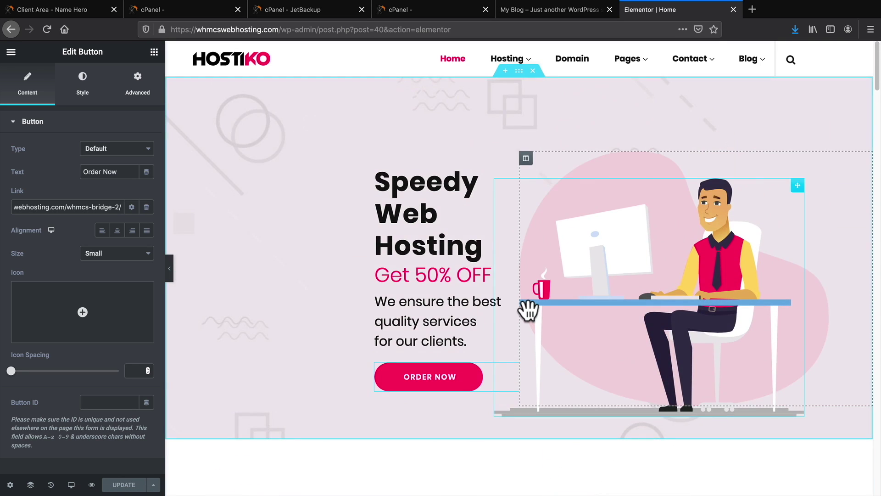
left_click(11, 52)
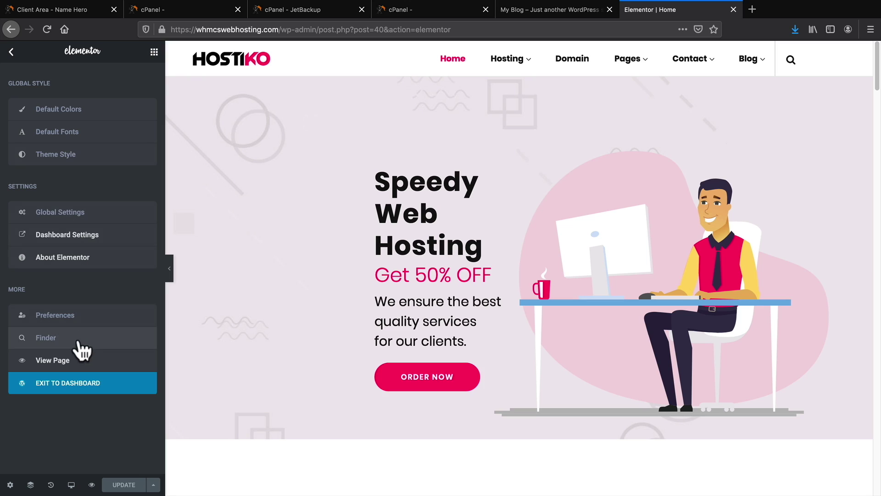
left_click(72, 362)
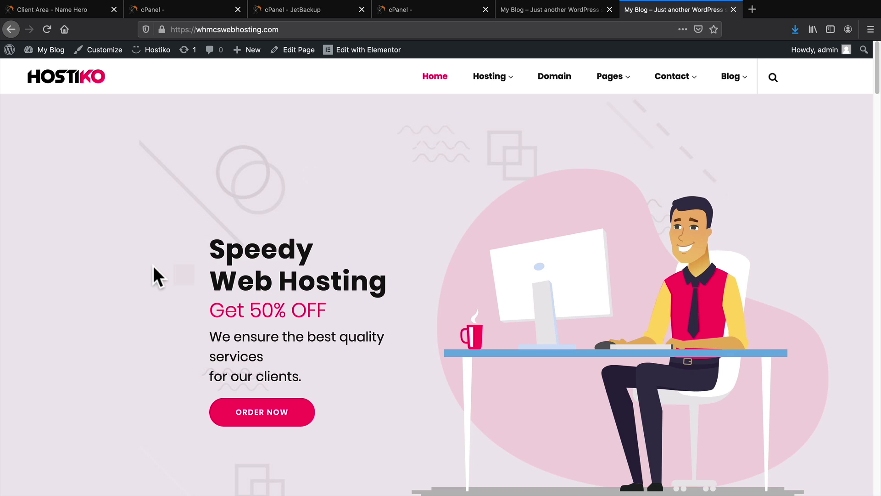
left_click(264, 414)
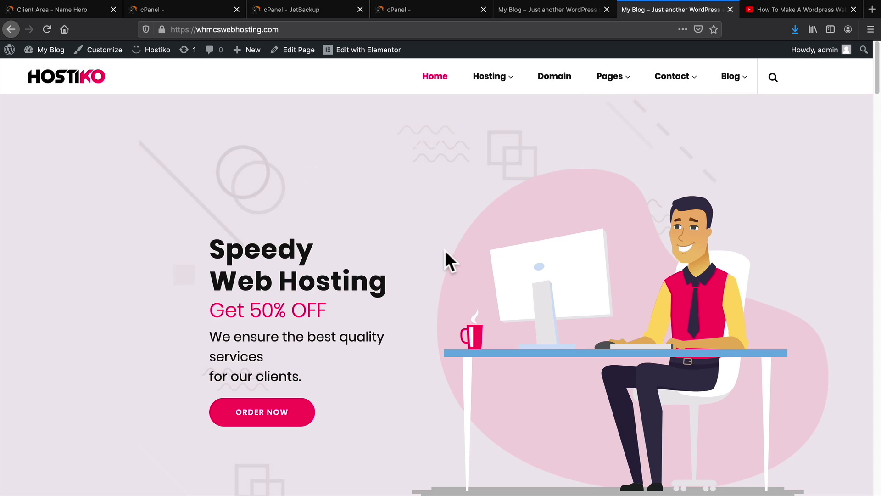
left_click(342, 53)
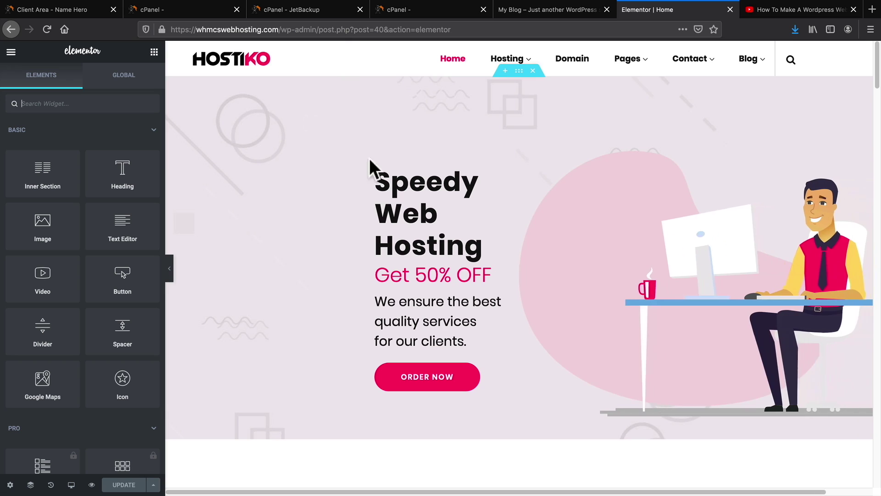
Step: Drop a Heading widget into the About Us column, then delete it
scroll(398, 296, "down", 4)
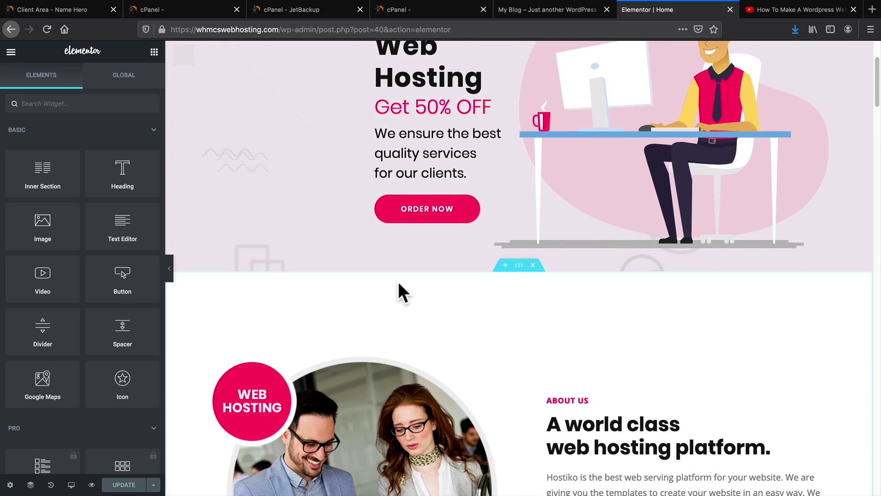
scroll(398, 282, "down", 1)
scroll(459, 298, "up", 1)
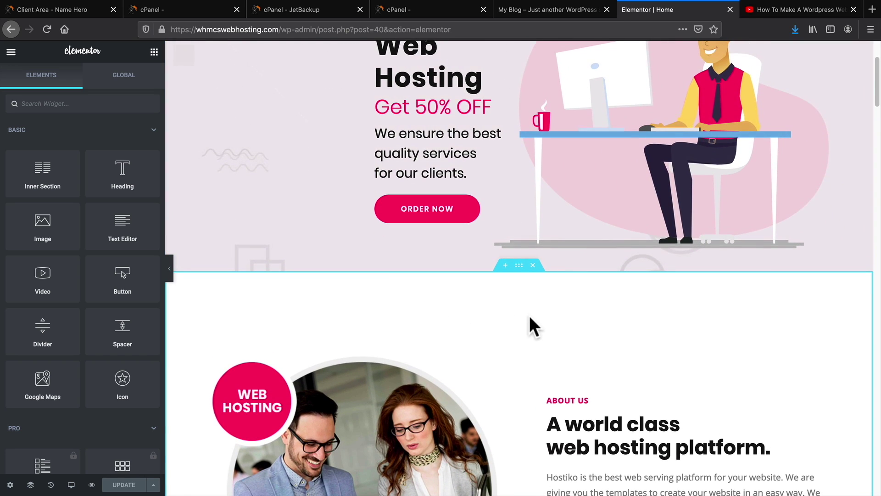
scroll(459, 358, "down", 1)
left_click_drag(108, 276, 594, 392)
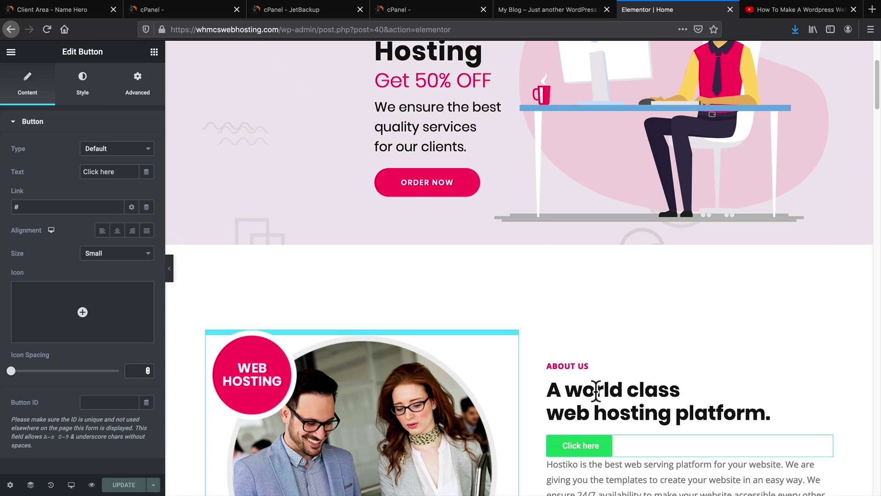
scroll(626, 386, "down", 4)
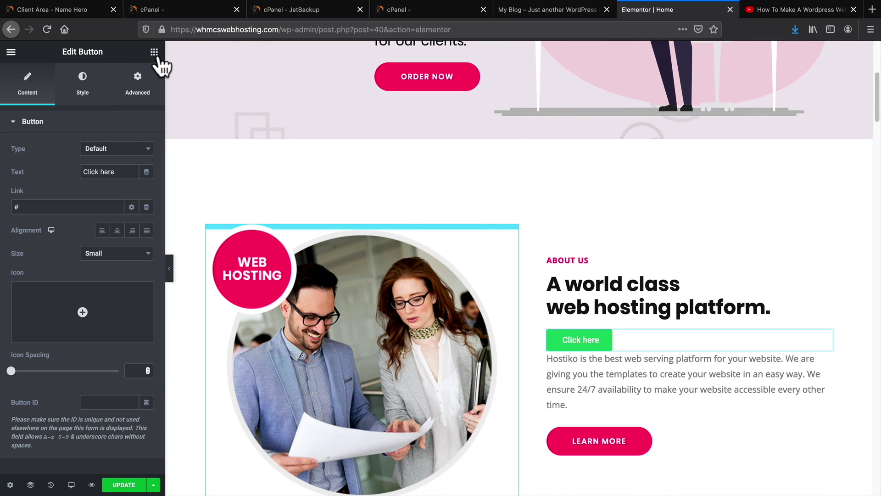
left_click(156, 53)
scroll(102, 275, "down", 1)
left_click_drag(128, 180, 638, 327)
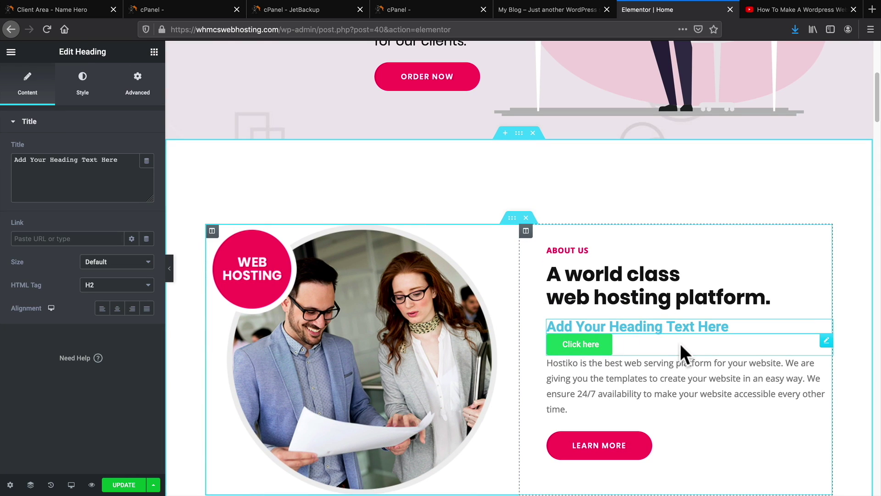
right_click(825, 323)
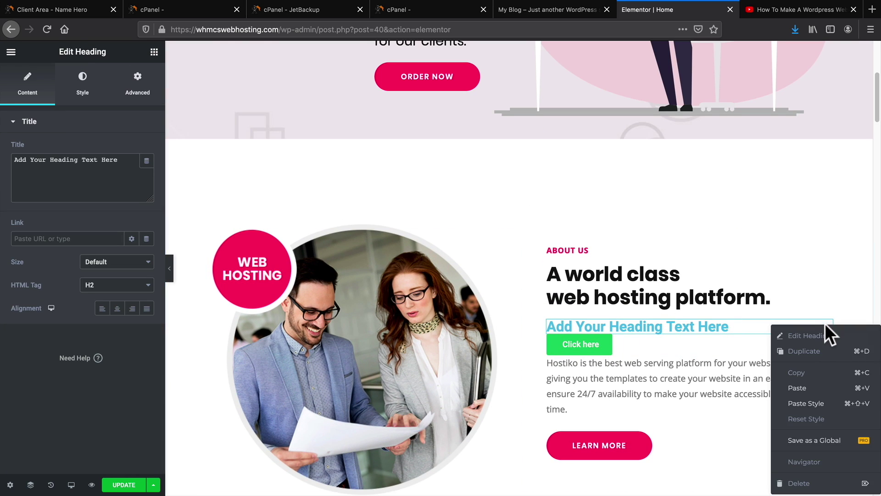
left_click(811, 488)
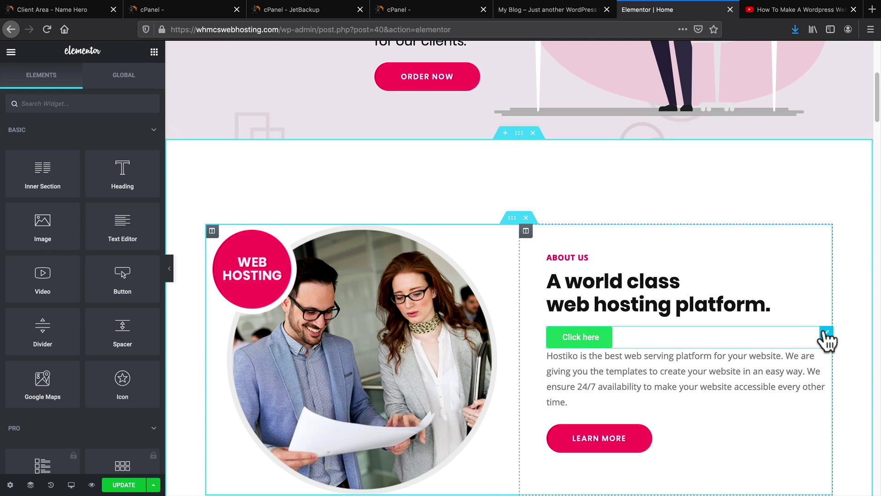
Step: Delete the green Click here button from the About Us section
right_click(822, 339)
left_click(802, 487)
scroll(635, 399, "up", 8)
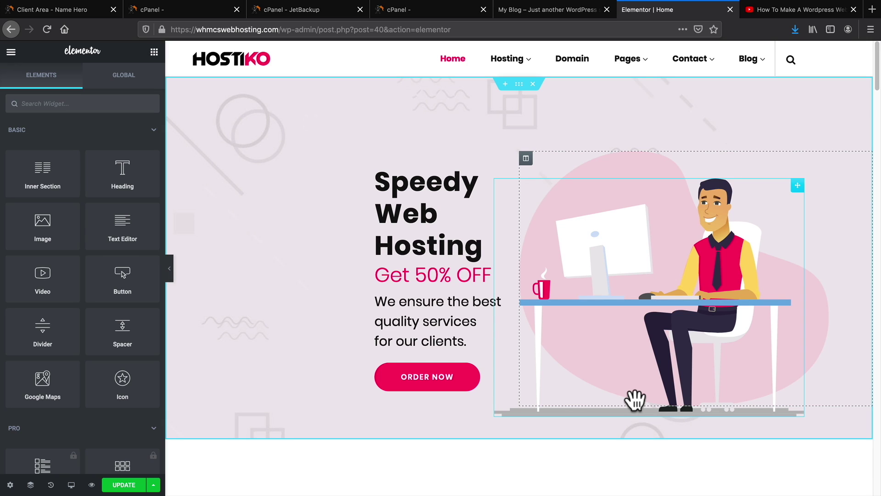
left_click(772, 6)
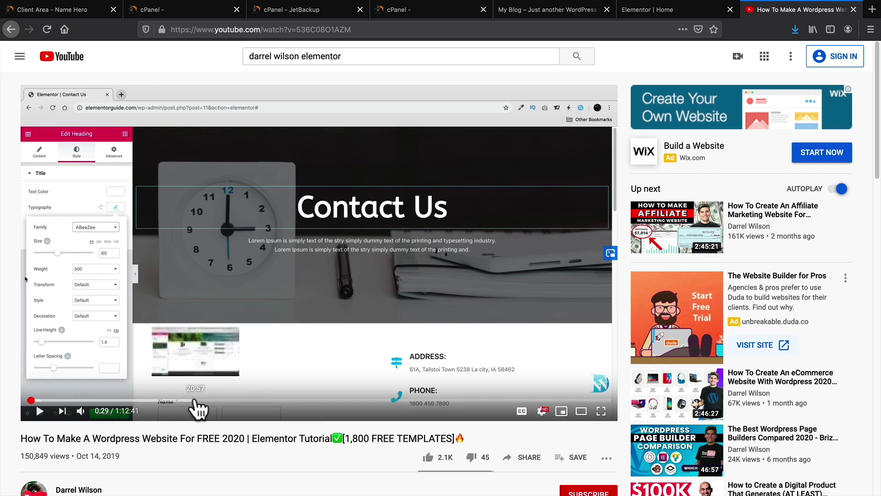
Step: Skip the Elementor tutorial to 20:57 and return to the Hostiko home page tab
left_click(195, 400)
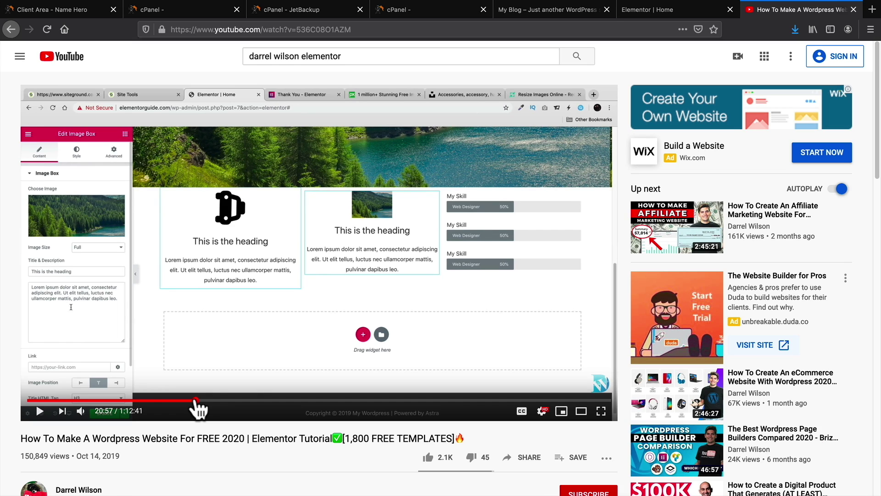
left_click(644, 13)
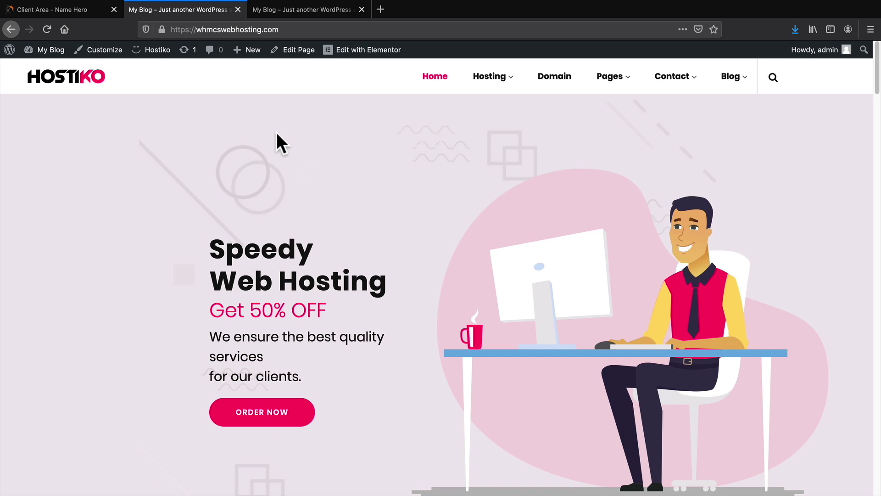
Step: Load the WordPress dashboard by appending /wp-admin to the site's address
left_click(314, 29)
left_click(315, 29)
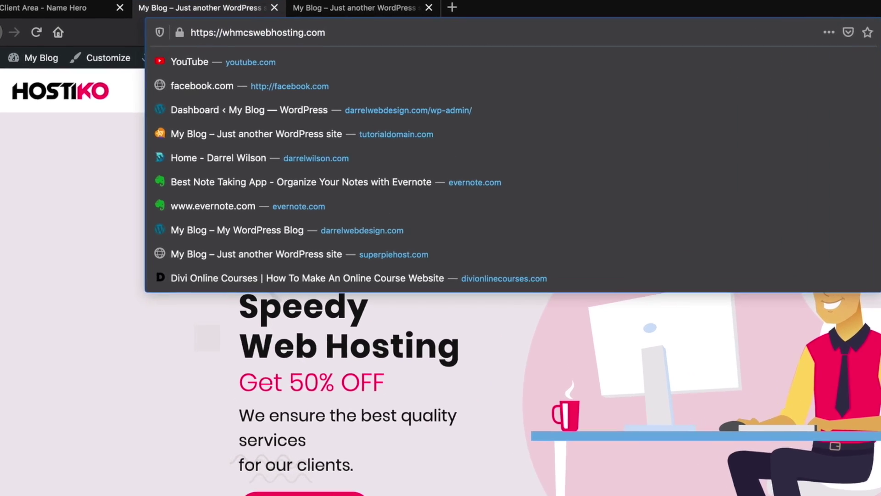
type("/")
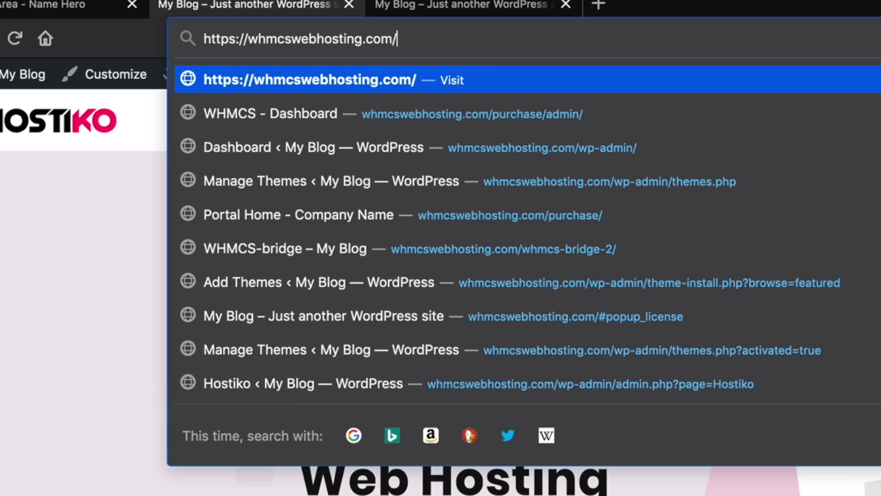
type("wp-admi")
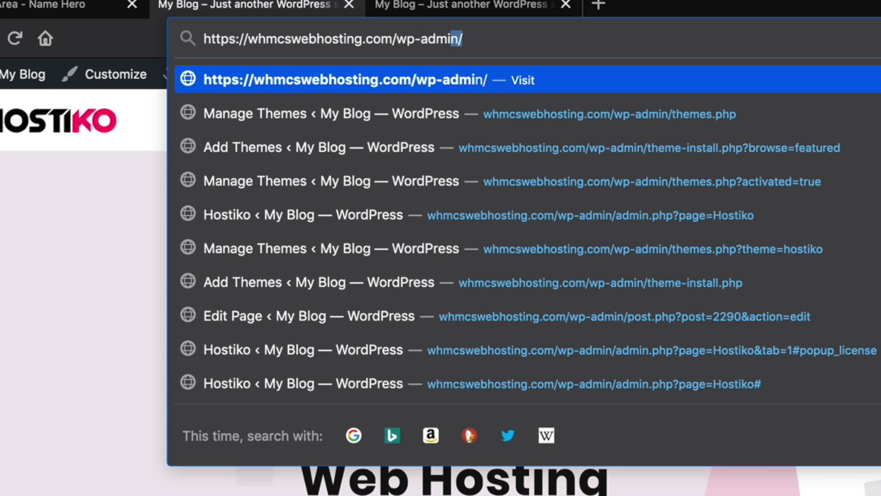
key("Return")
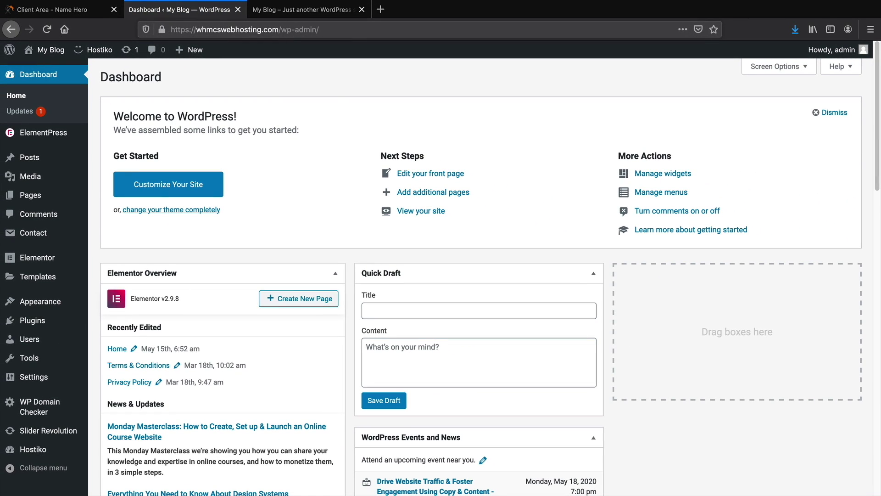
Step: In the Hostiko site tab, go to whmcswebhosting.com/purchase/admin for the WHMCS admin area
left_click(323, 10)
left_click(331, 29)
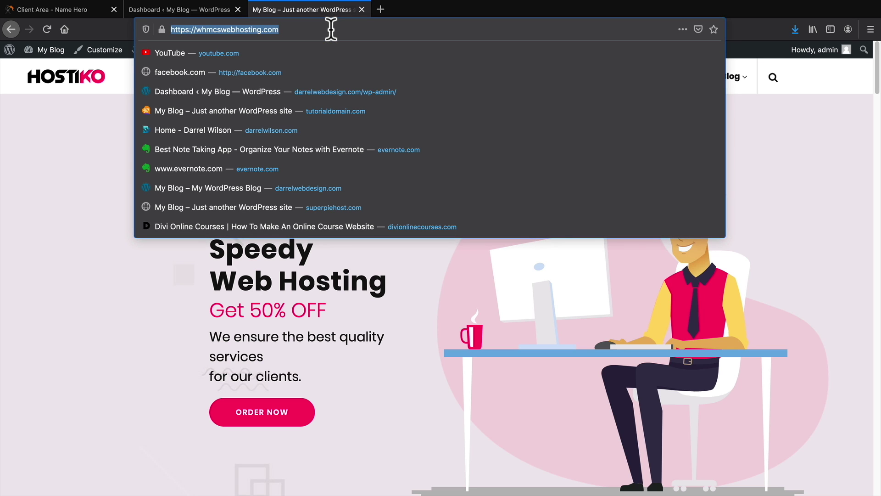
key("Right")
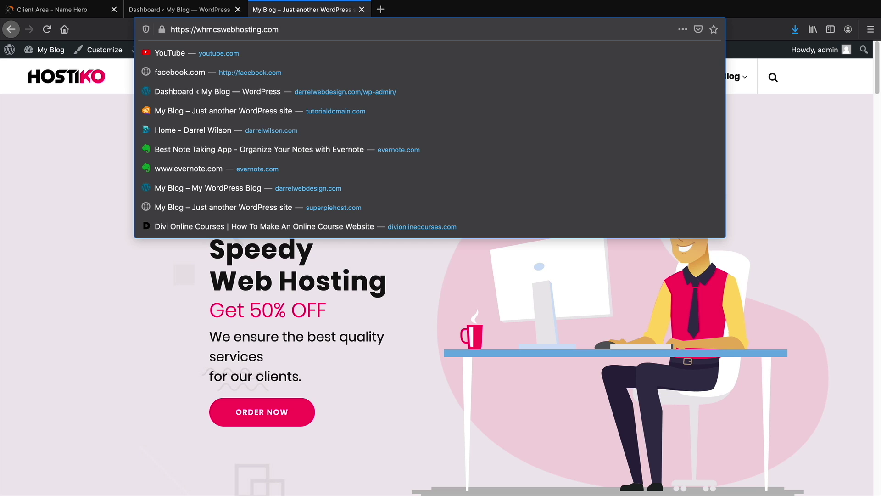
type("/purchase")
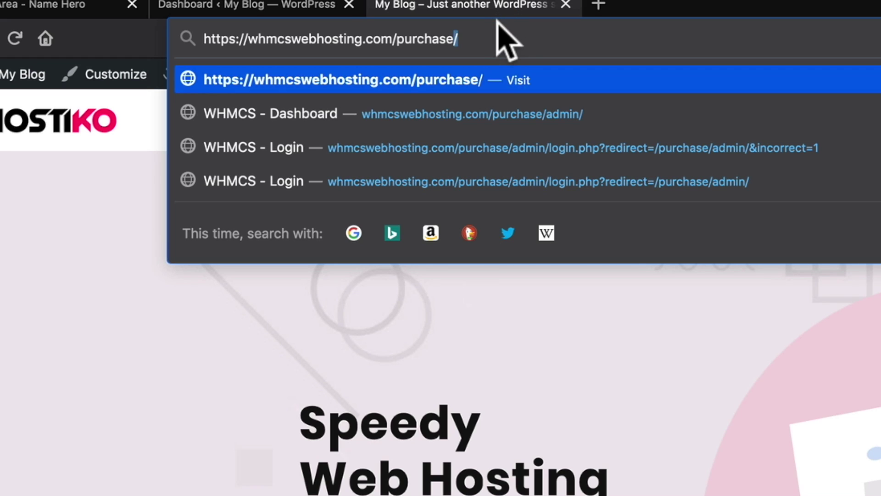
type("/admin/")
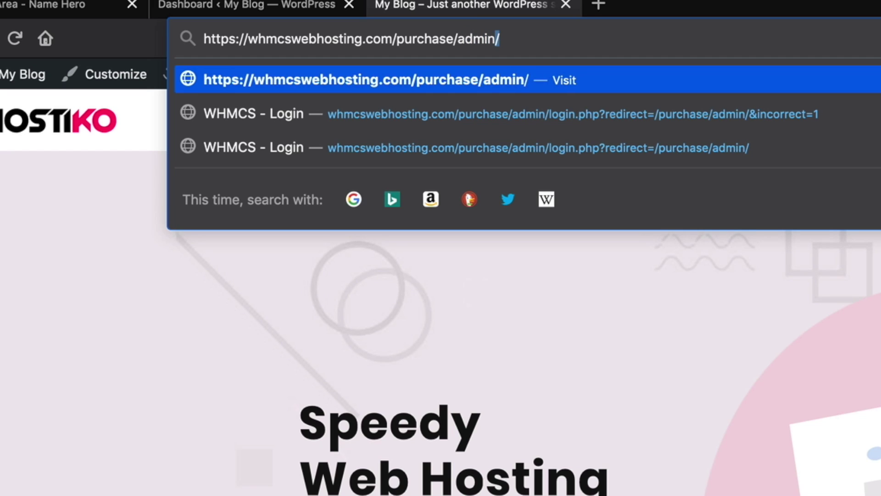
key("Return")
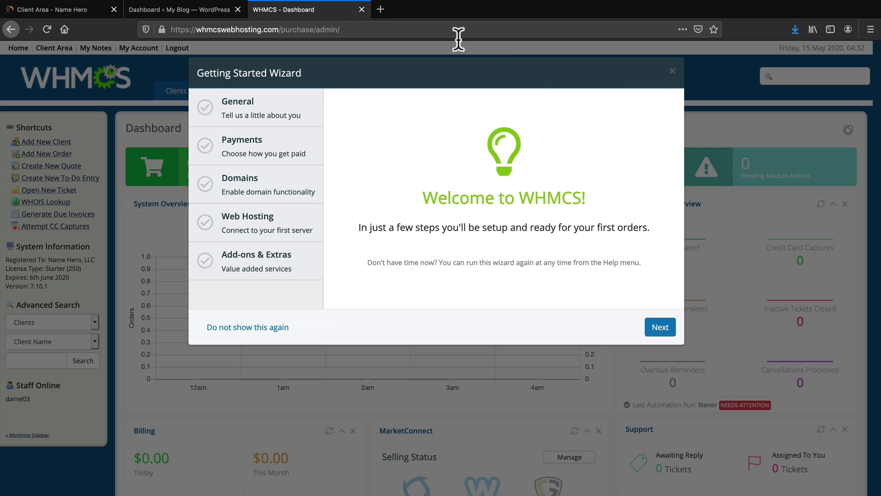
Step: Close the WHMCS Getting Started Wizard window
left_click(673, 70)
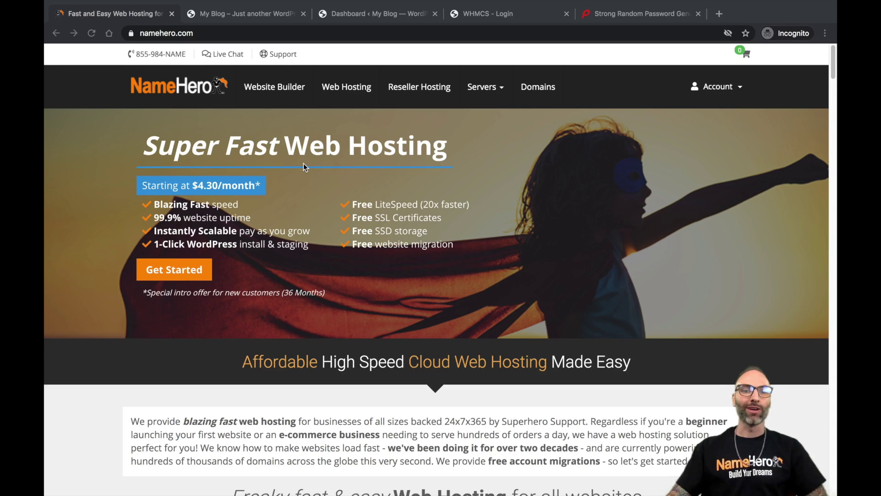
Step: Scroll the live Hostiko home page down to the footer and back, then return to NameHero
left_click(244, 14)
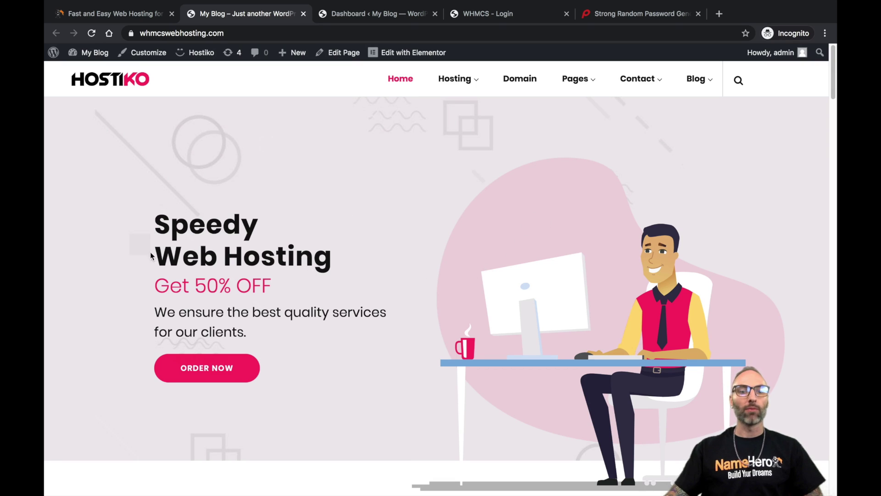
scroll(337, 247, "down", 1)
scroll(337, 248, "down", 15)
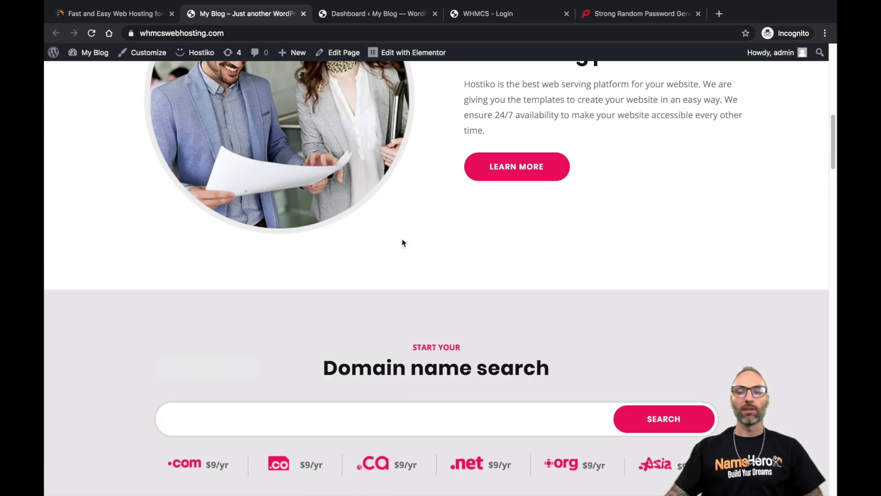
scroll(442, 248, "down", 20)
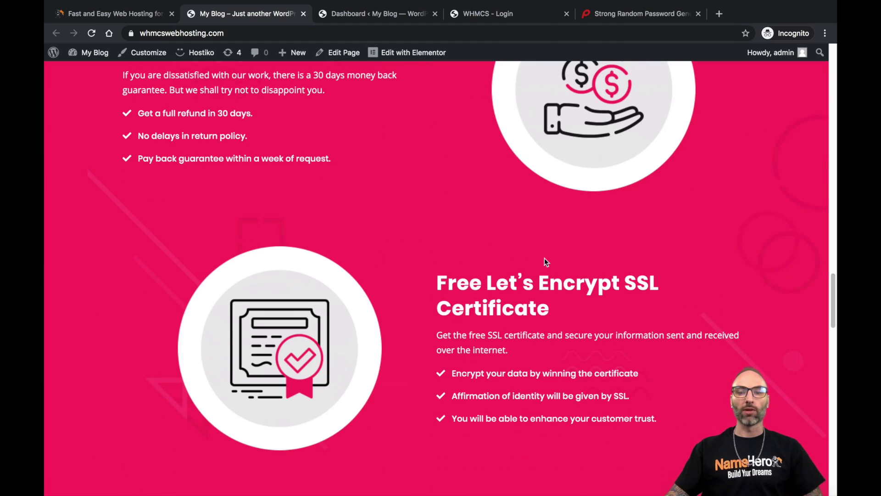
scroll(500, 258, "down", 15)
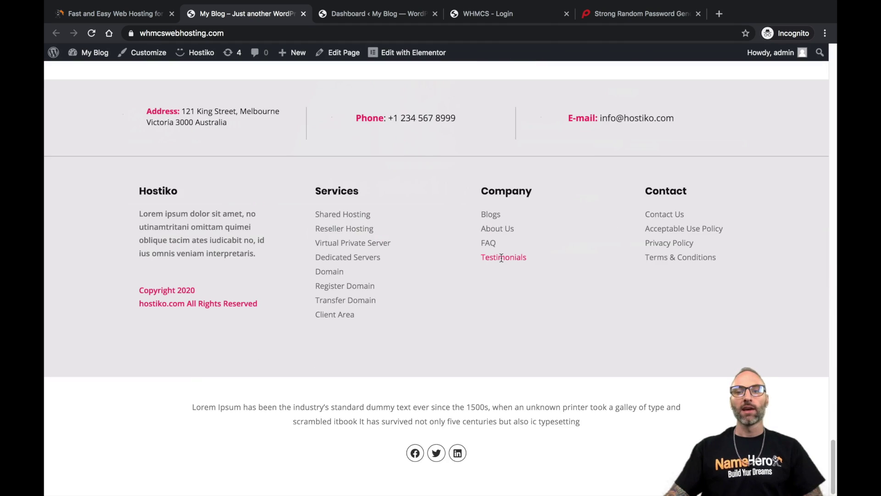
scroll(482, 256, "up", 15)
scroll(480, 256, "up", 20)
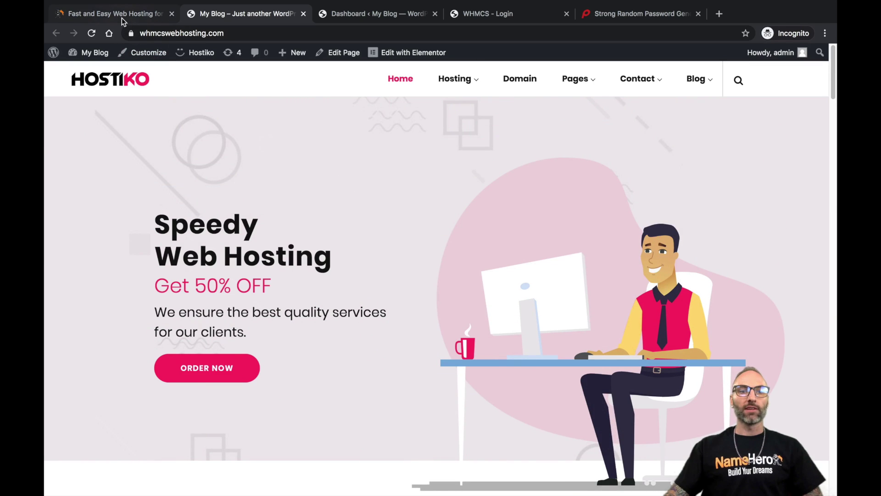
left_click(122, 17)
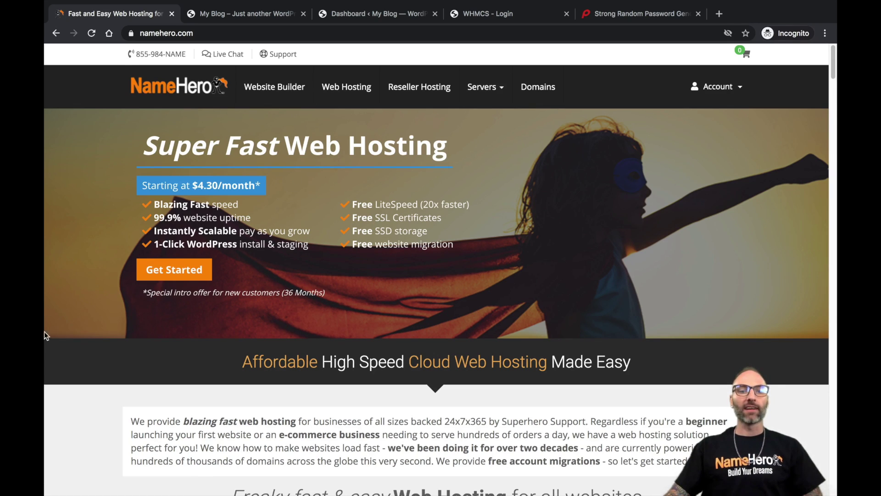
Step: Browse down through NameHero's web hosting plans page
left_click(155, 278)
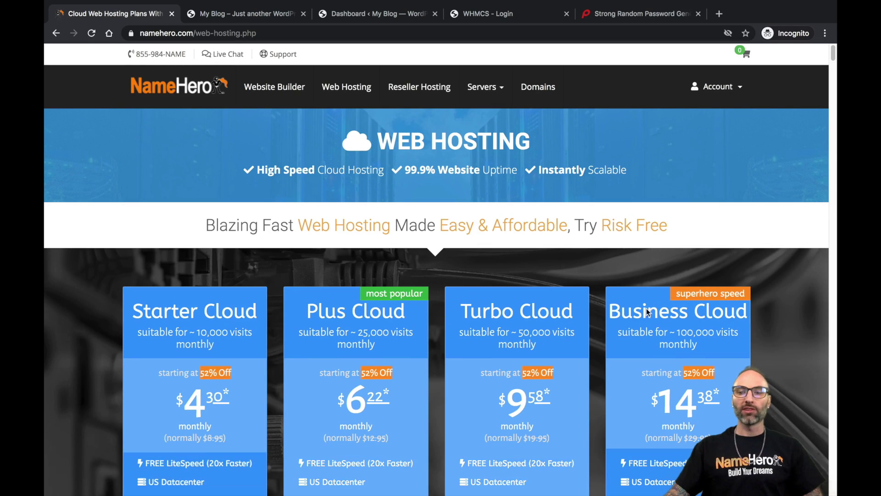
scroll(623, 274, "down", 1)
scroll(620, 273, "down", 5)
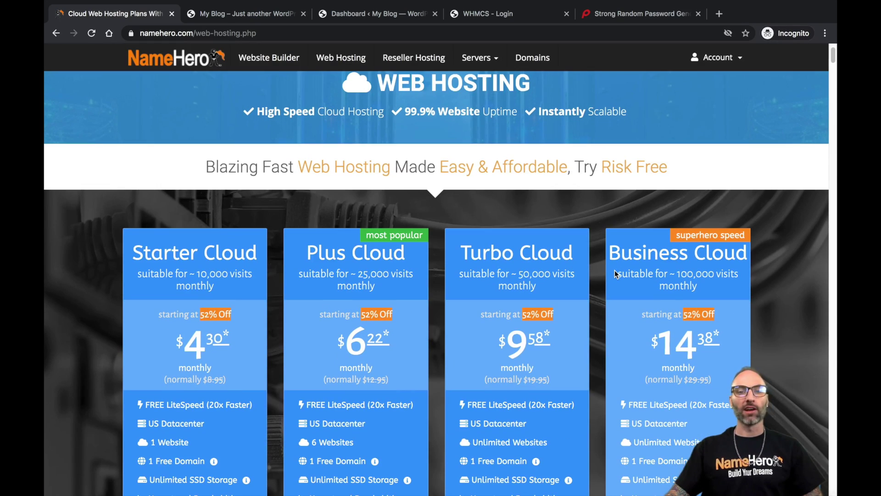
scroll(615, 270, "down", 1)
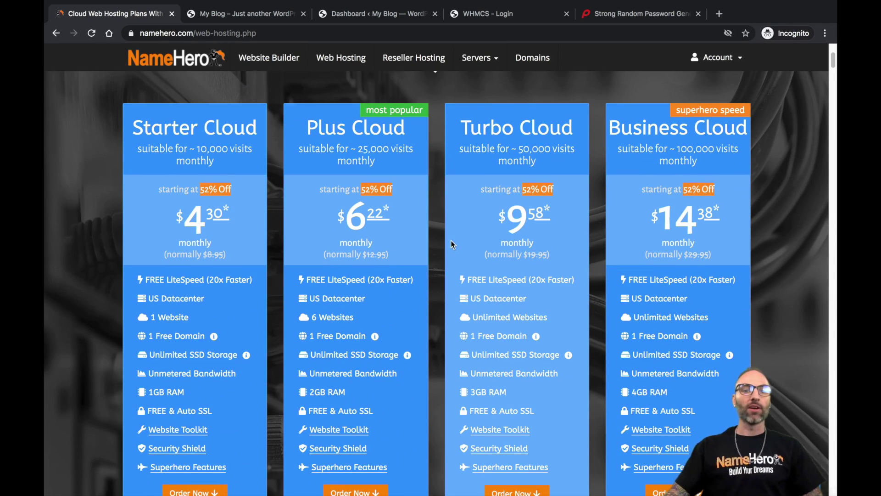
scroll(436, 244, "down", 1)
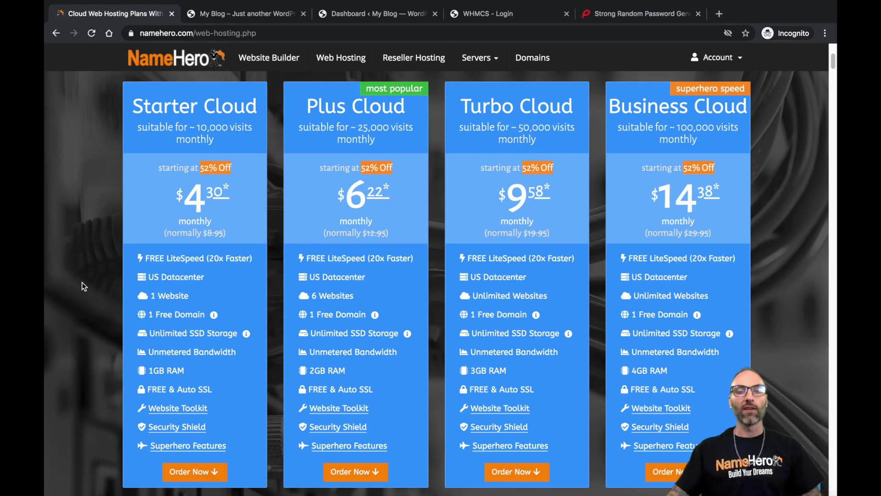
scroll(82, 284, "down", 1)
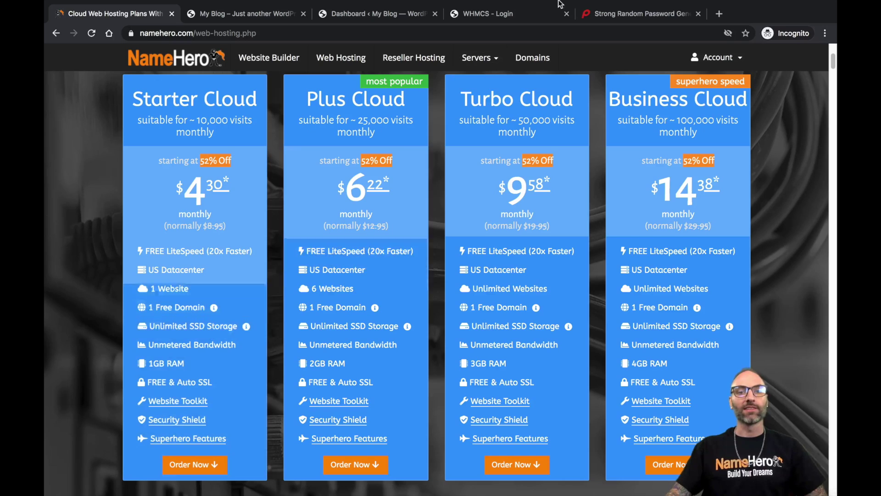
Step: Review the reseller plans from $13.72/month, then return to the Hostiko WordPress site
left_click(413, 57)
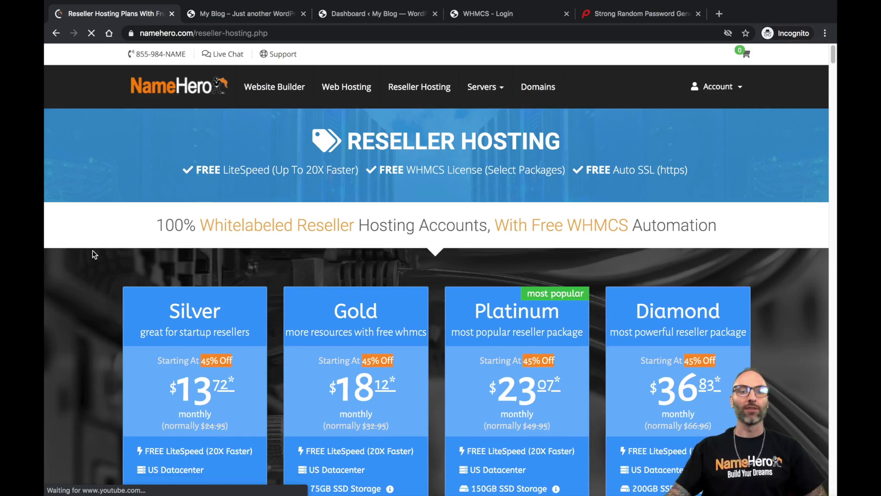
scroll(89, 252, "down", 4)
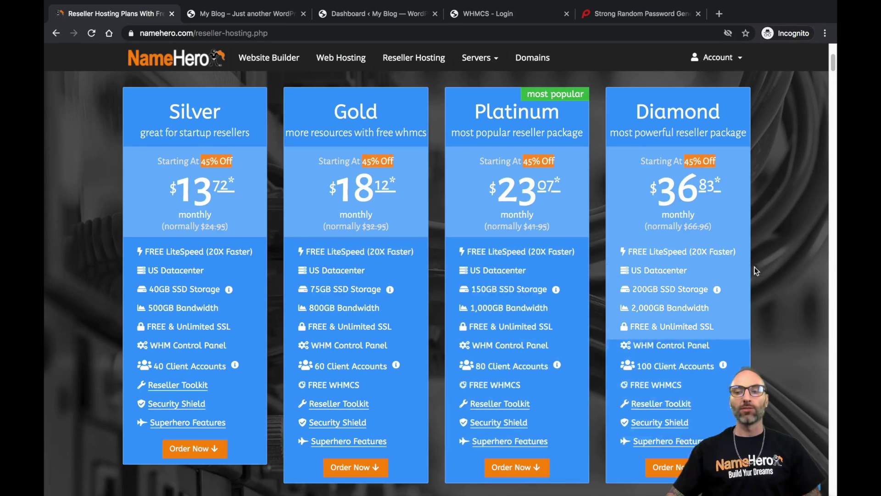
scroll(464, 291, "up", 1)
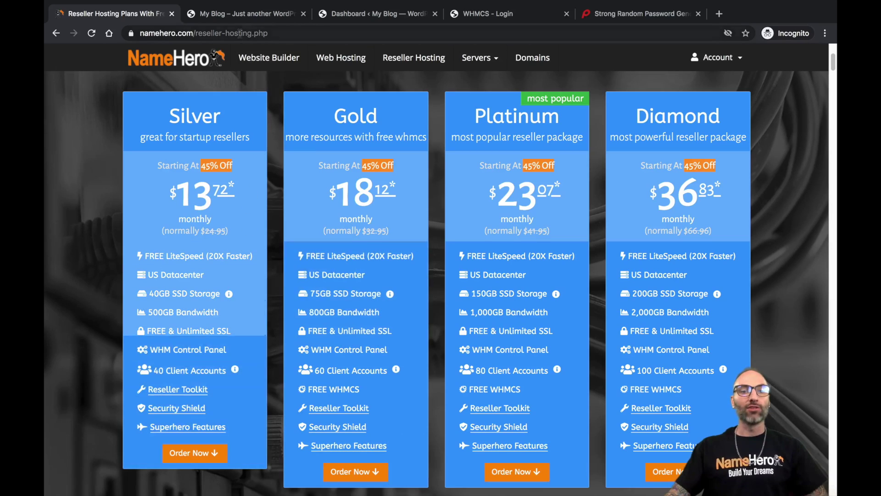
left_click(241, 18)
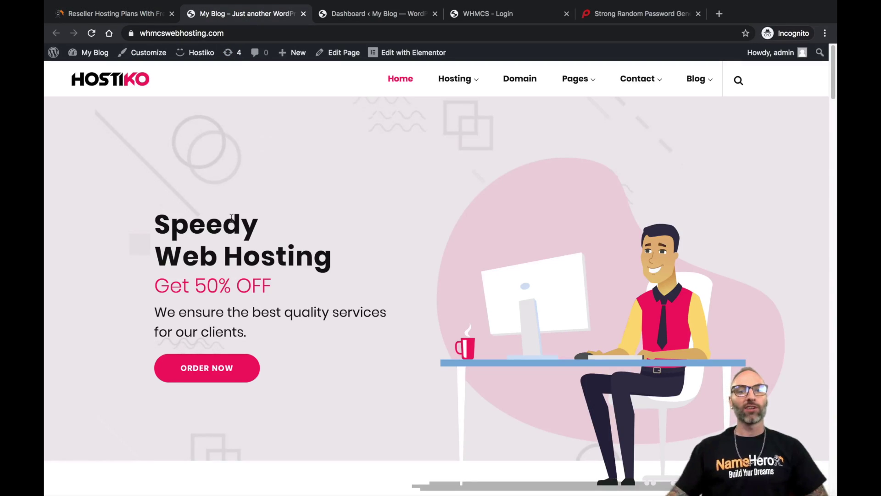
Step: Check the Dashboard and WHMCS tabs, then open the WordPress dashboard from the My Blog menu
left_click(362, 20)
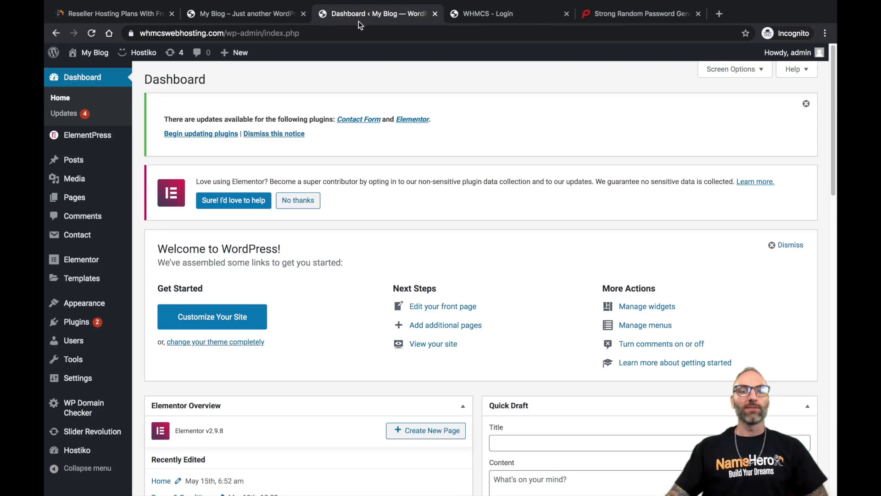
left_click(520, 15)
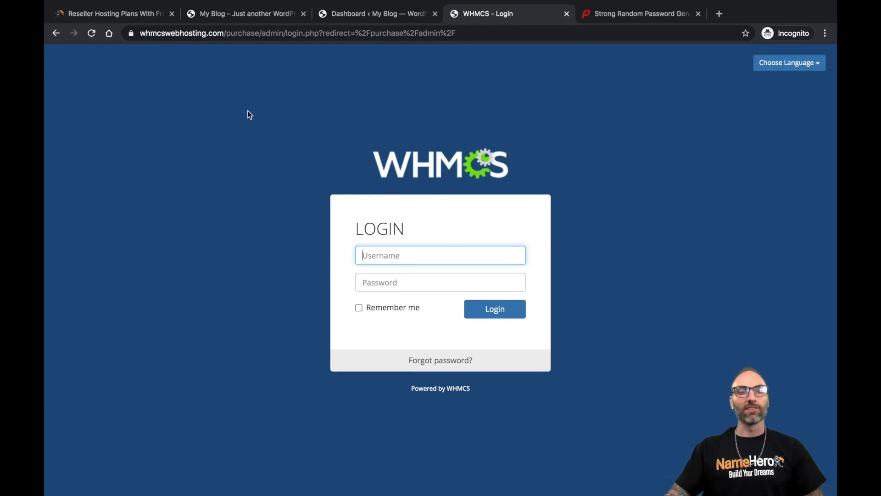
left_click(238, 18)
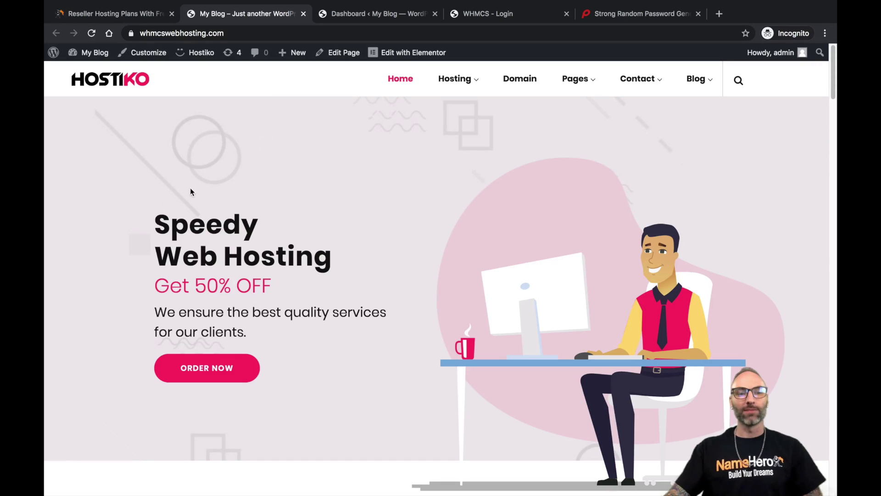
mouse_move(92, 54)
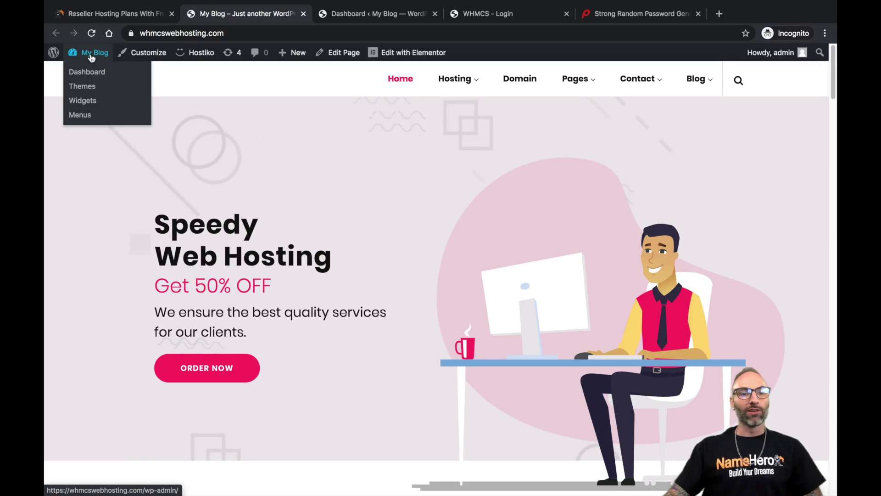
left_click(87, 75)
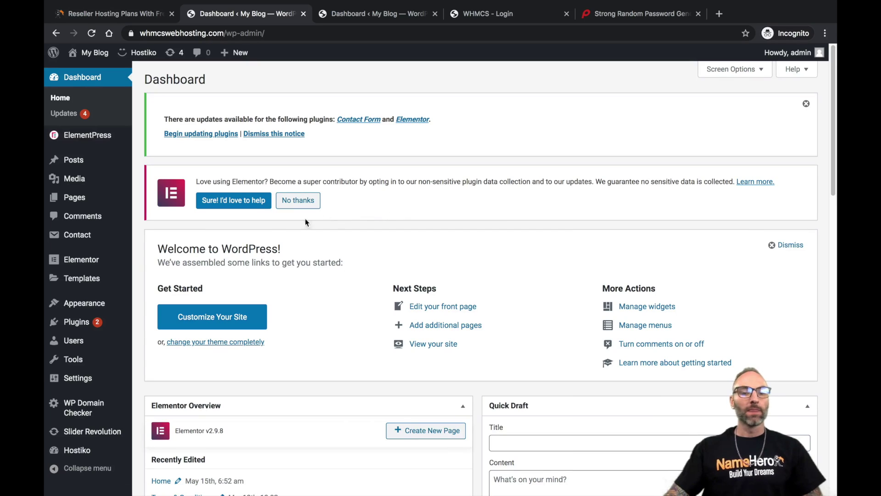
Step: Open Users > All Users to list the site's single Administrator account
mouse_move(78, 377)
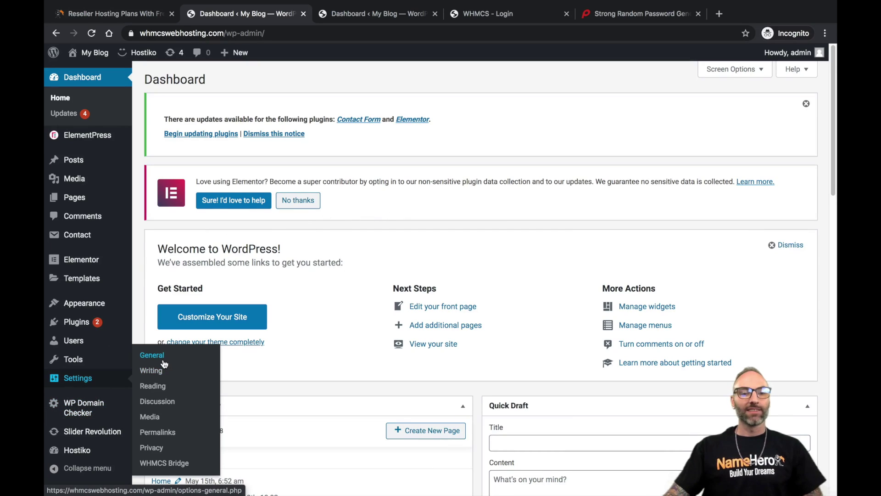
mouse_move(117, 344)
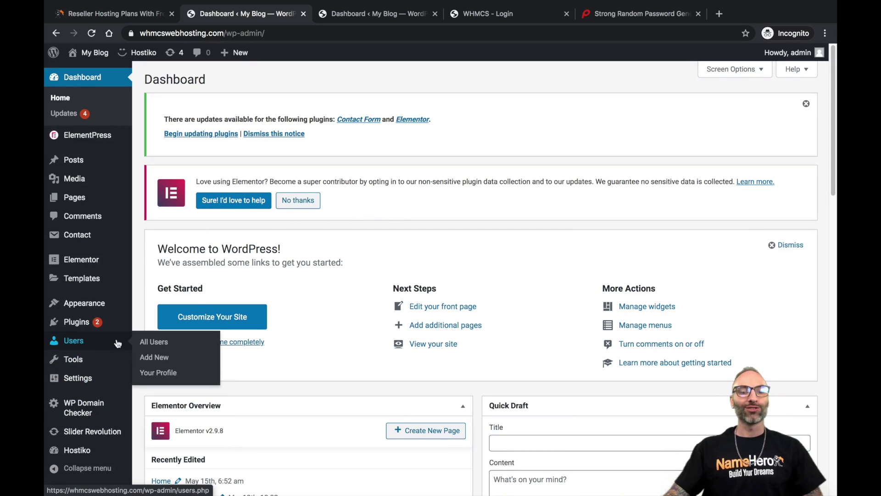
left_click(144, 342)
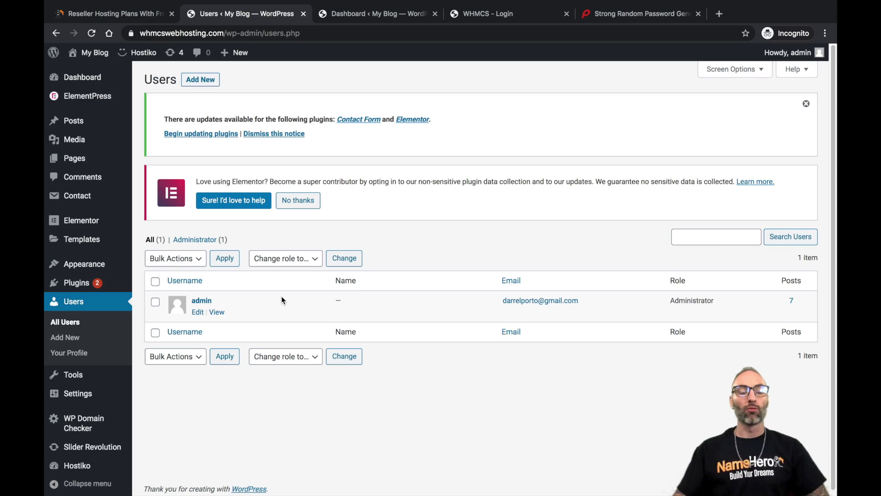
Step: Open the admin user's Profile form, look through its fields, then go to the password generator
left_click(198, 313)
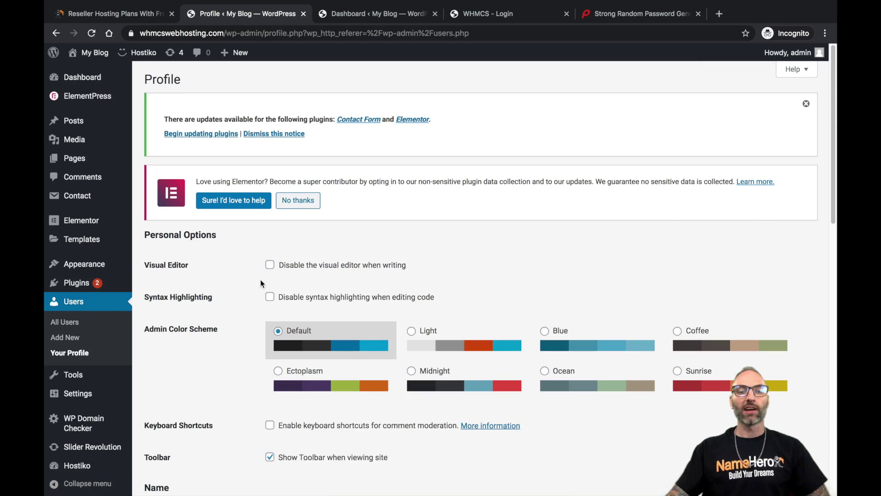
scroll(259, 285, "down", 7)
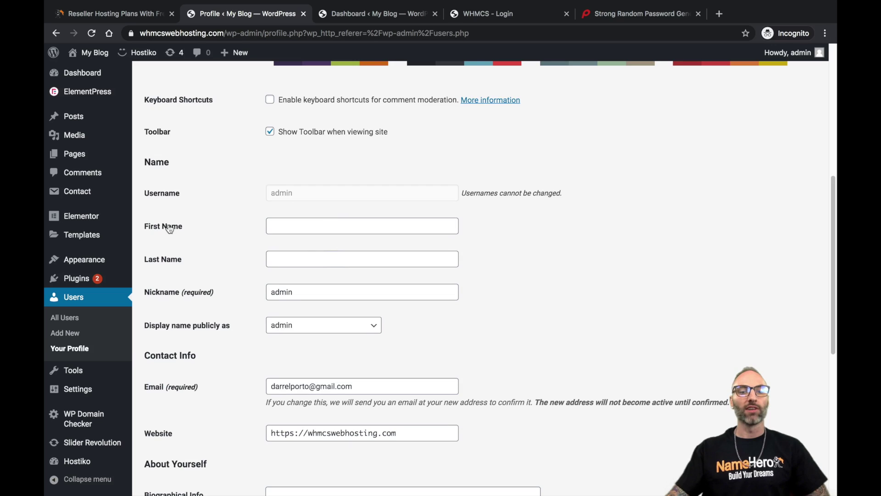
scroll(248, 275, "down", 1)
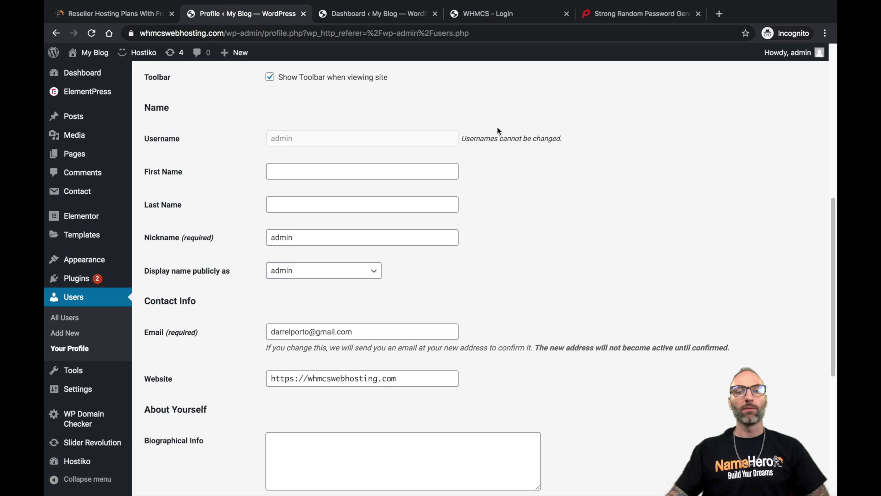
scroll(431, 170, "down", 1)
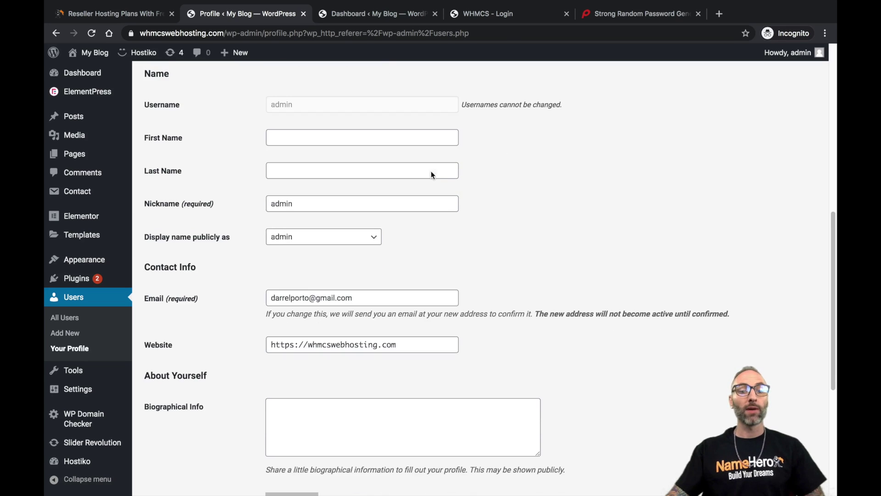
scroll(459, 202, "down", 3)
scroll(409, 197, "up", 4)
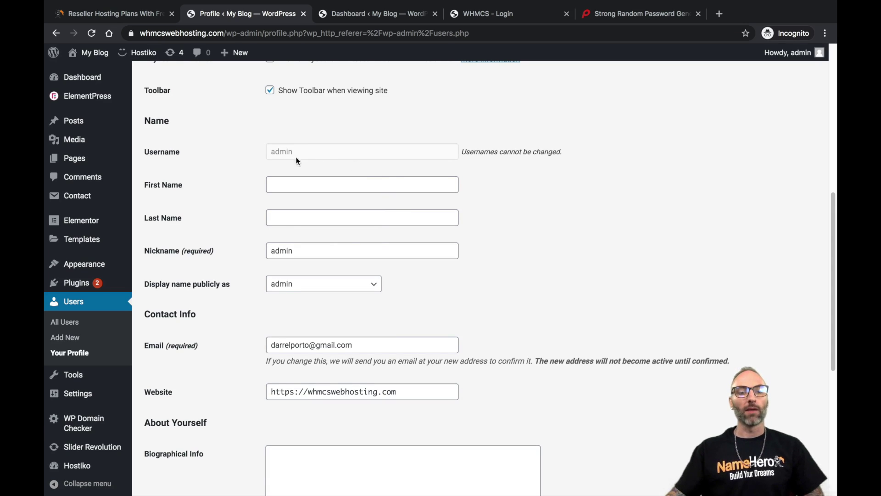
scroll(293, 202, "down", 3)
scroll(299, 216, "up", 2)
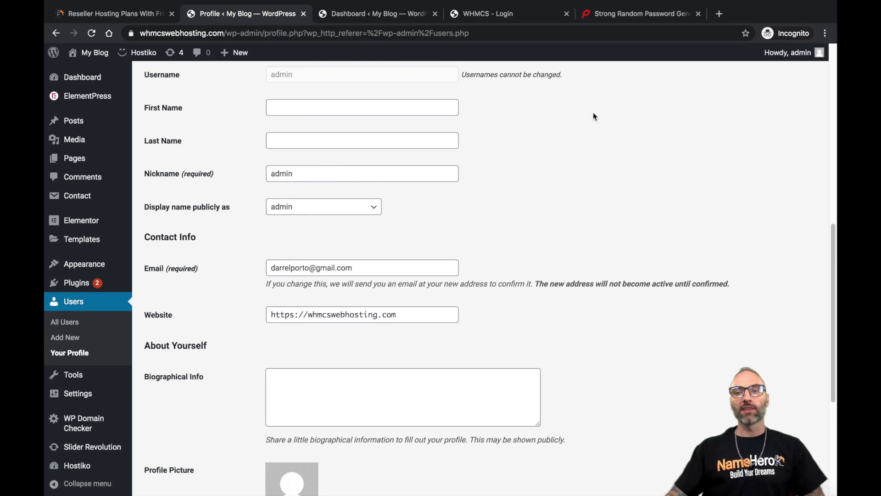
left_click(619, 15)
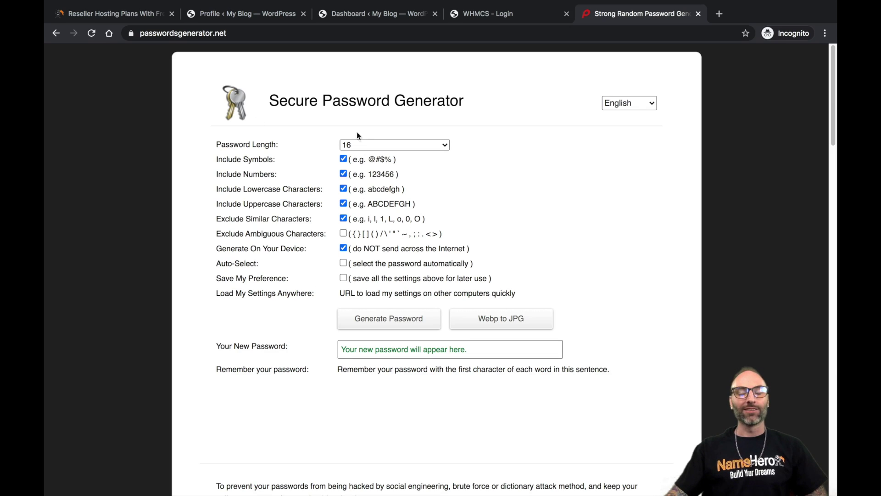
Step: Generate a new 16-character password and copy it, then go back to the WordPress profile
left_click(381, 319)
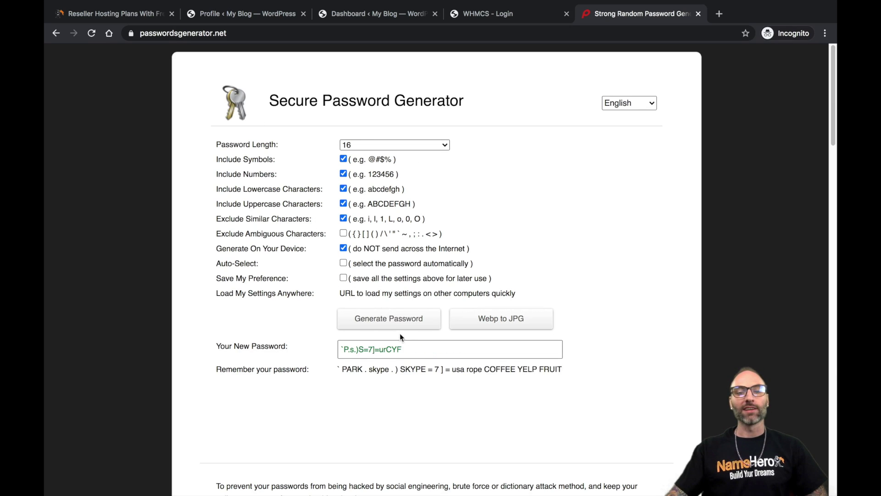
left_click_drag(410, 350, 334, 348)
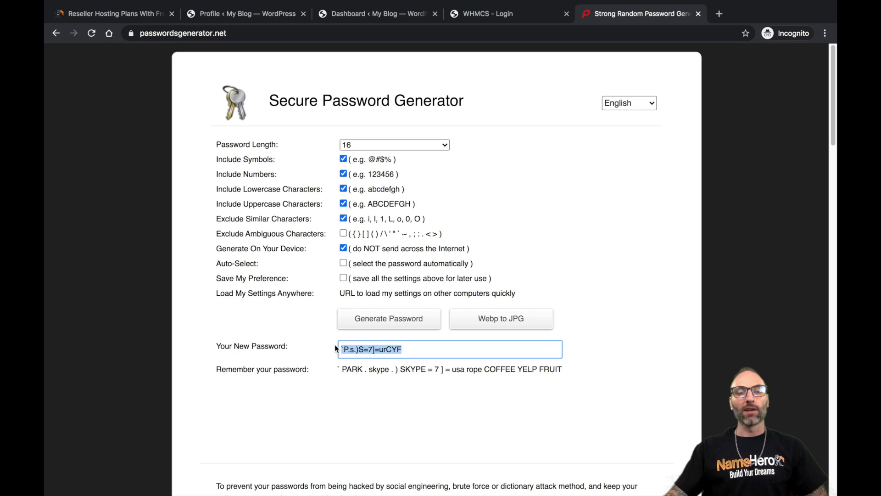
right_click(355, 349)
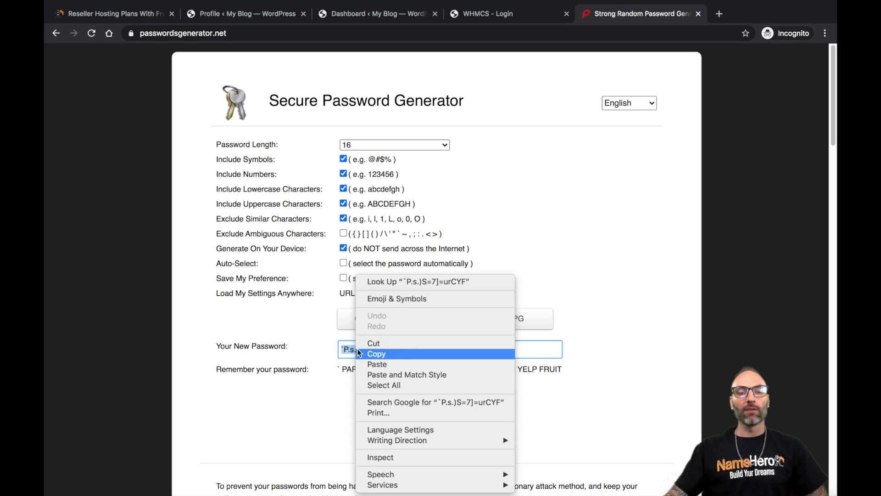
left_click(395, 354)
left_click(232, 15)
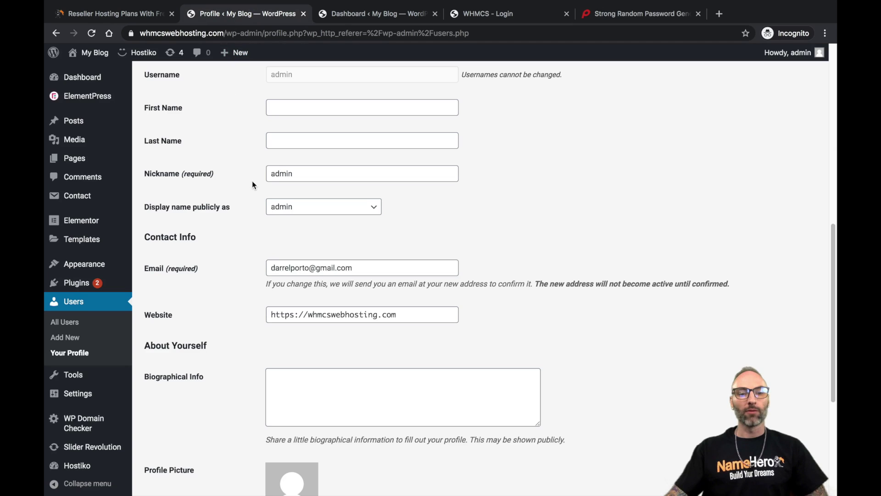
Step: Generate a new strong password for the WordPress admin and copy it
scroll(255, 185, "down", 5)
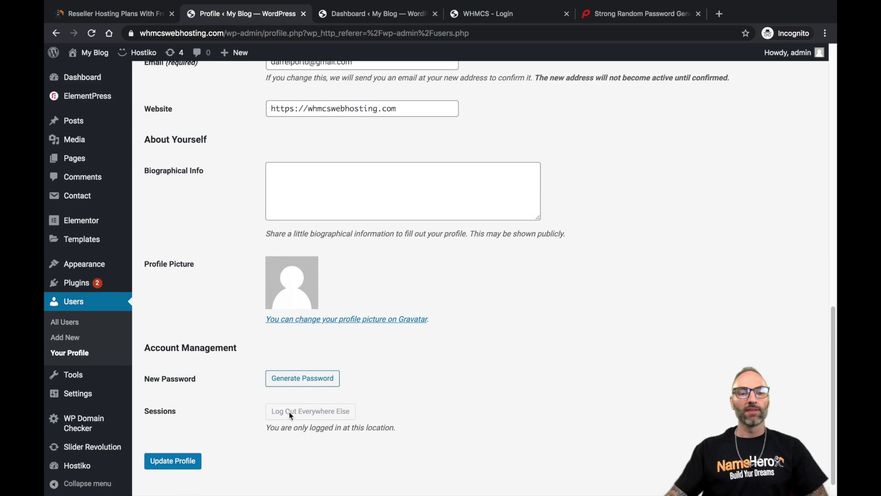
left_click(303, 383)
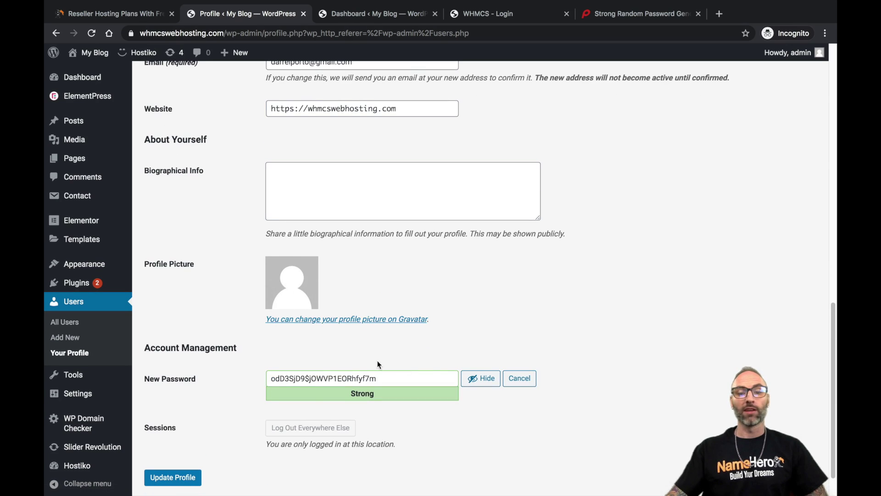
left_click_drag(383, 380, 250, 366)
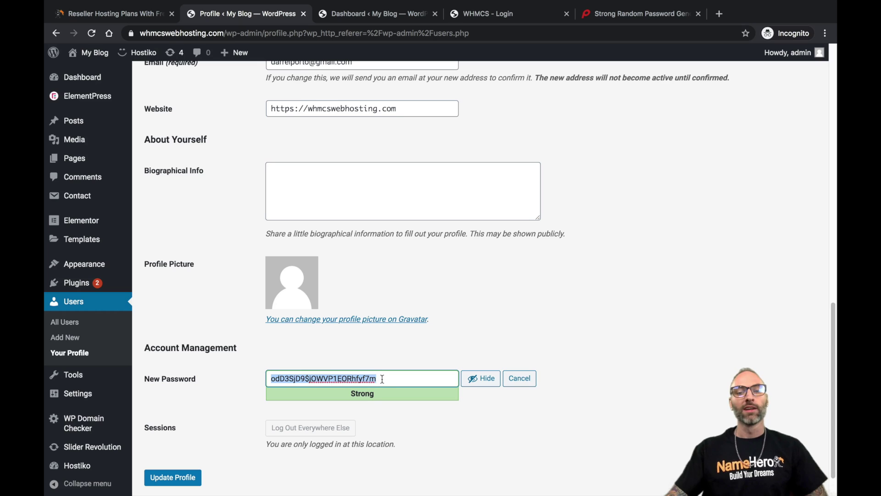
right_click(320, 378)
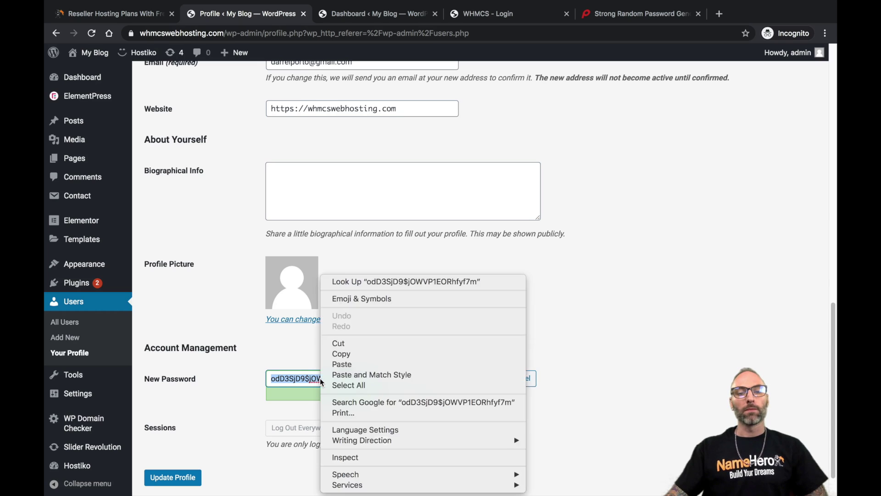
left_click(357, 354)
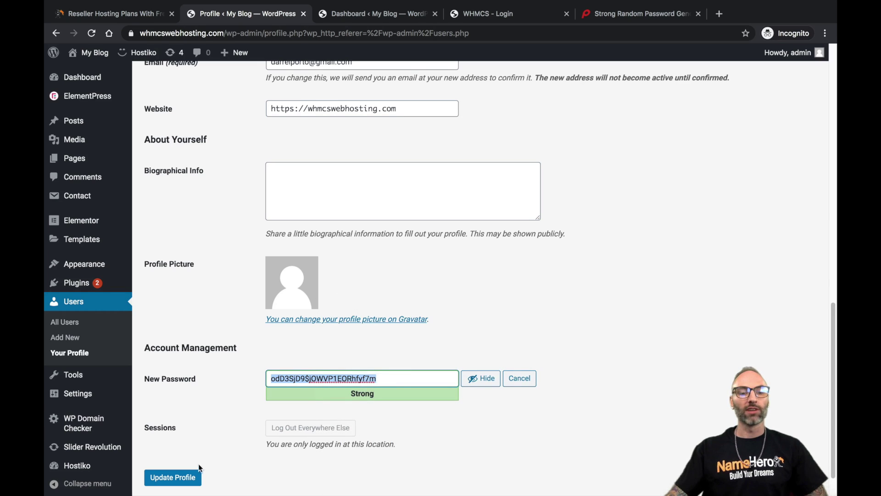
Step: Save the profile with the new password, then move the WHMCS login tab to second position
left_click(184, 477)
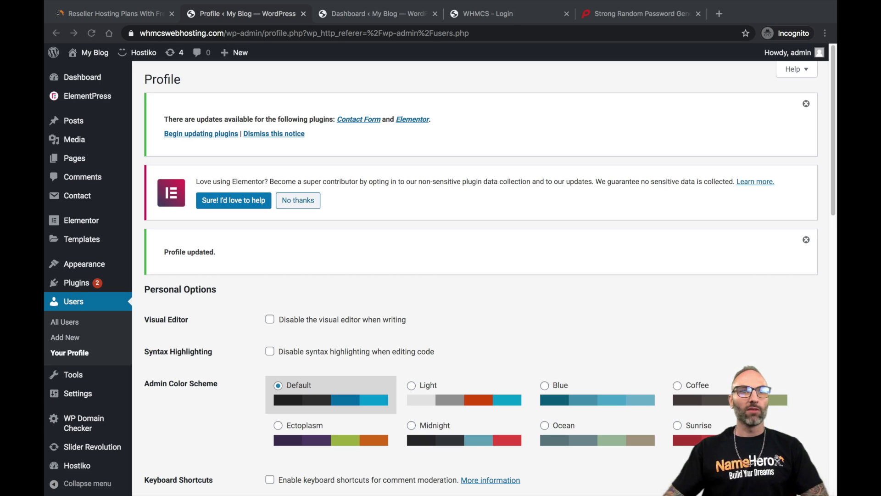
left_click(472, 153)
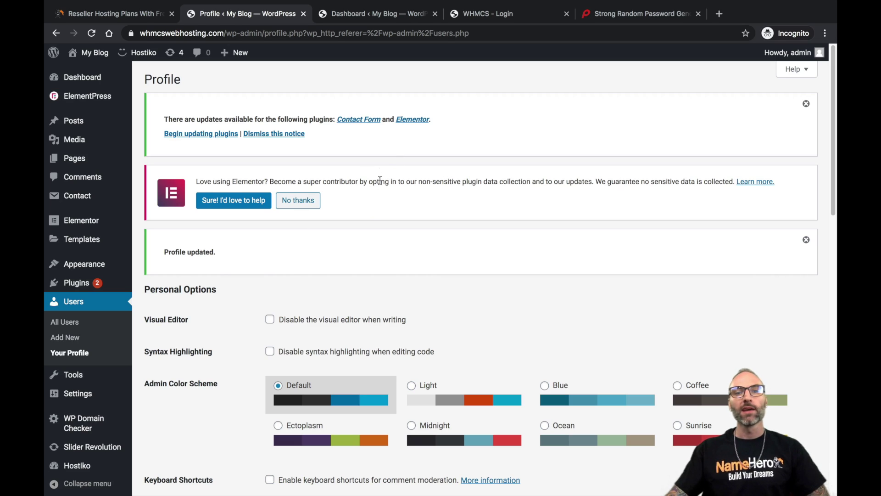
left_click(507, 19)
left_click_drag(513, 13, 428, 19)
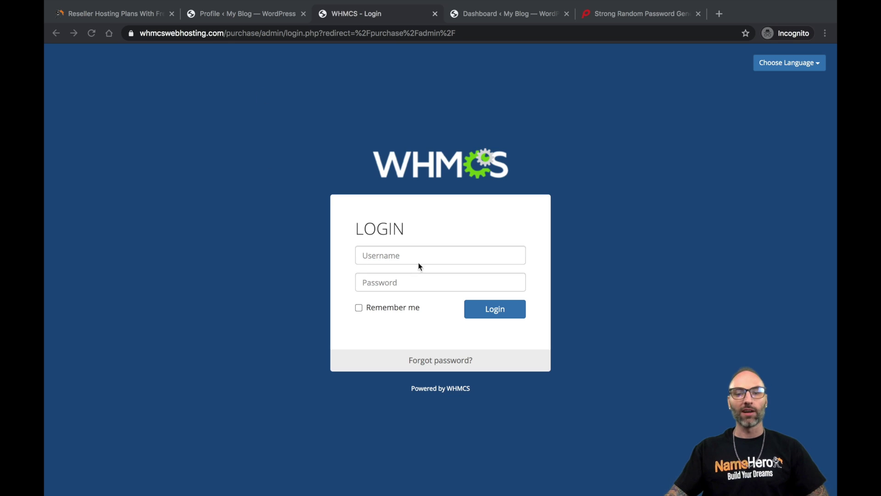
Step: Log in to WHMCS admin with the admin username and the pasted password
left_click(401, 253)
type("darrel03")
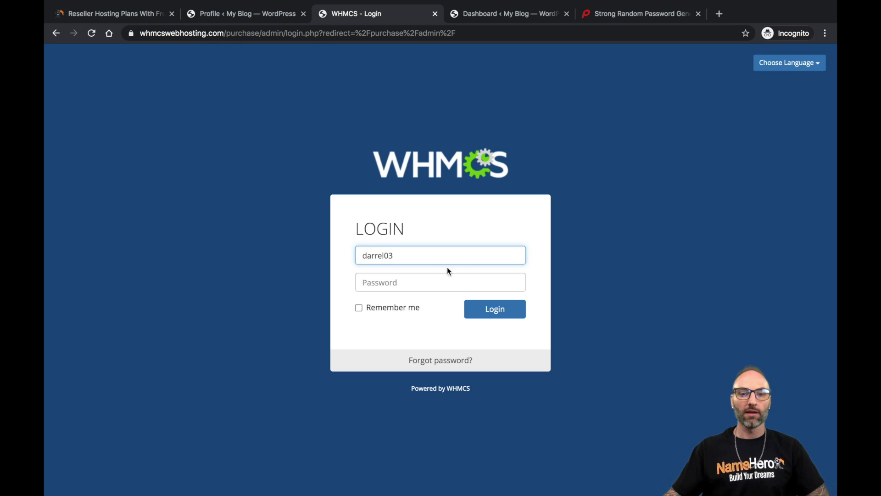
left_click(378, 282)
right_click(377, 279)
left_click(435, 366)
left_click(494, 309)
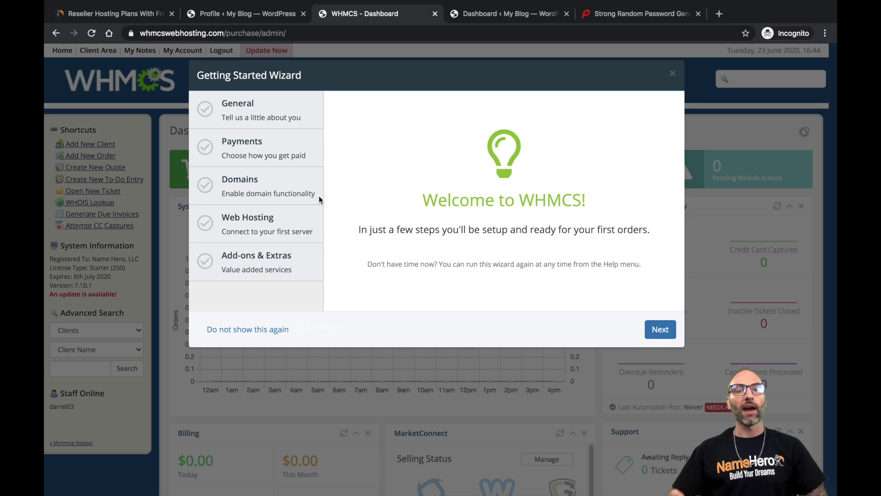
left_click(101, 18)
left_click(317, 59)
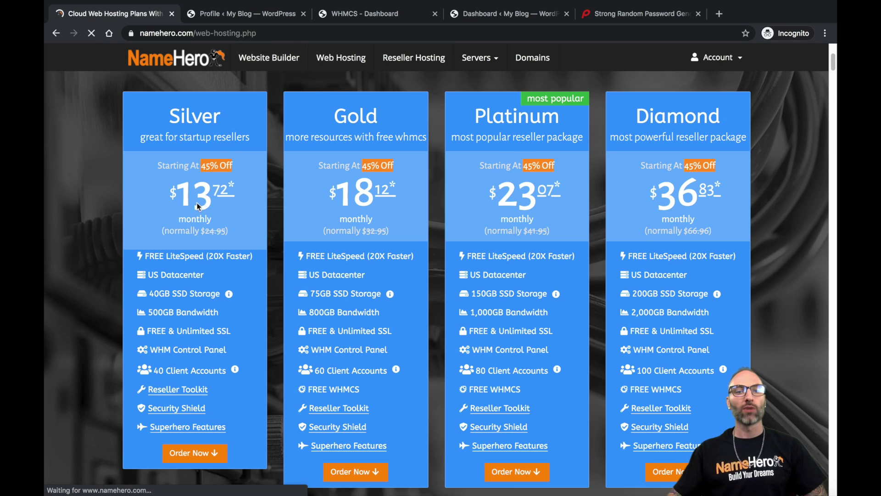
scroll(181, 240, "down", 5)
scroll(198, 242, "up", 4)
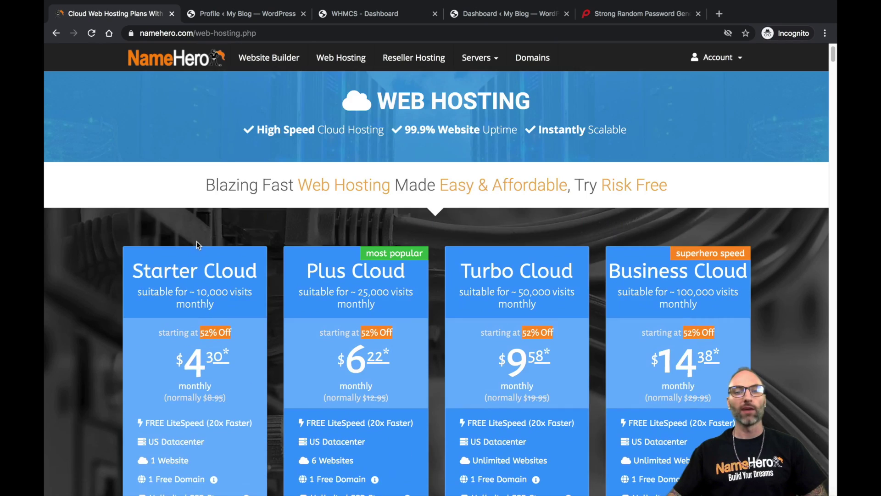
scroll(197, 242, "down", 4)
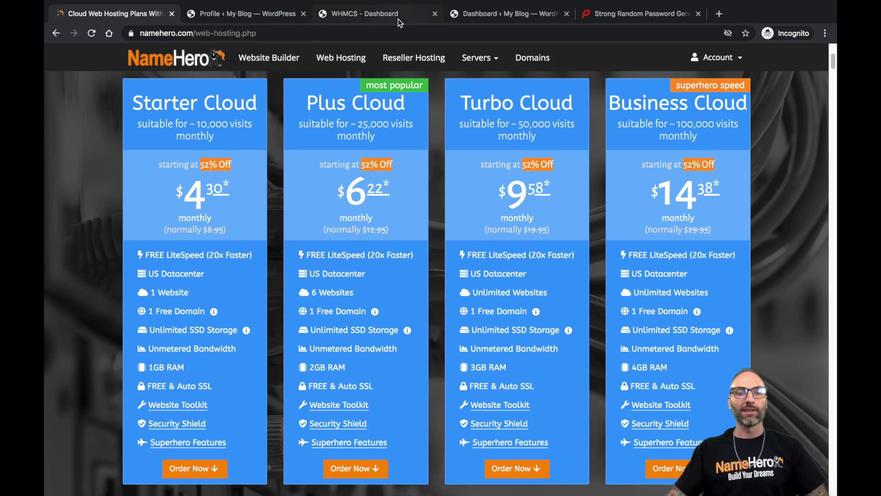
left_click(398, 19)
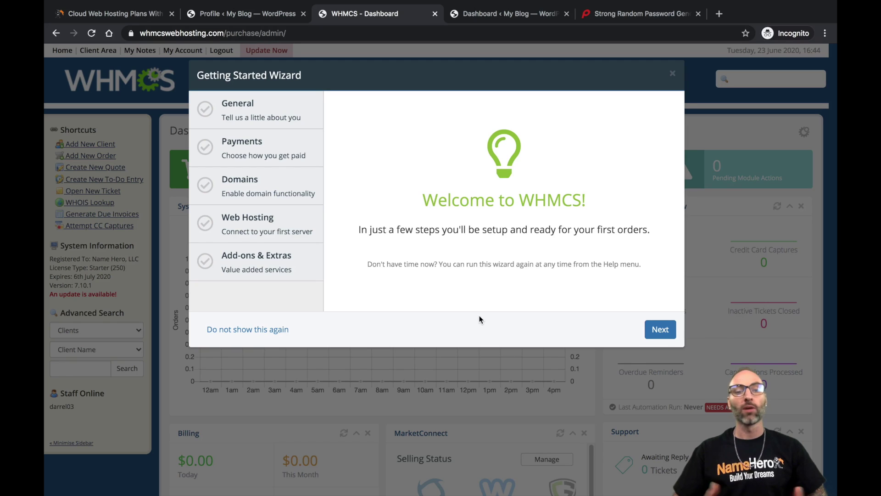
Step: Start the wizard and replace the company name 'Name Hero, LLC' with 'WHMCS Web Hosting'
left_click(661, 330)
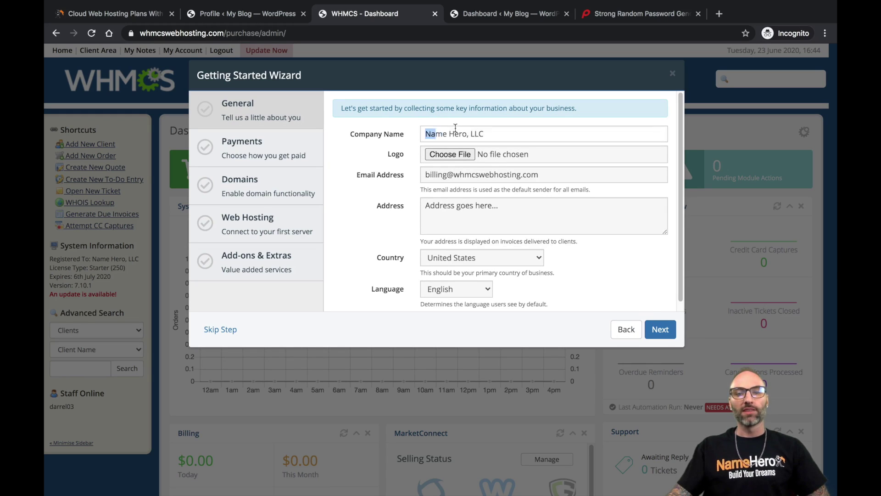
mouse_move(486, 133)
left_mouse_down()
mouse_move(424, 133)
mouse_move(492, 134)
left_mouse_up()
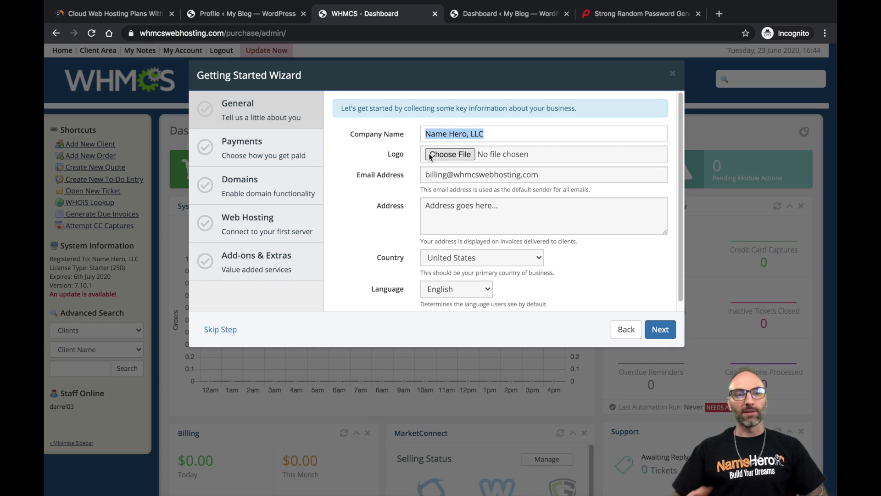
type("WHMCS")
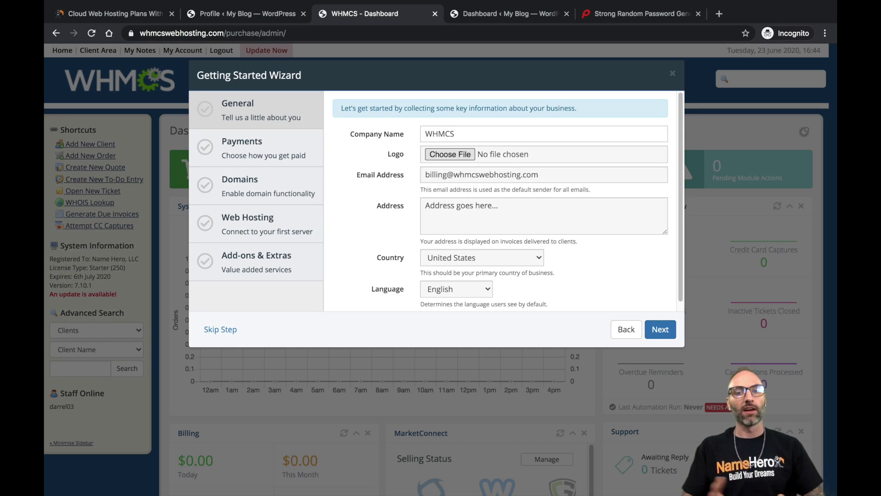
type("Web ho")
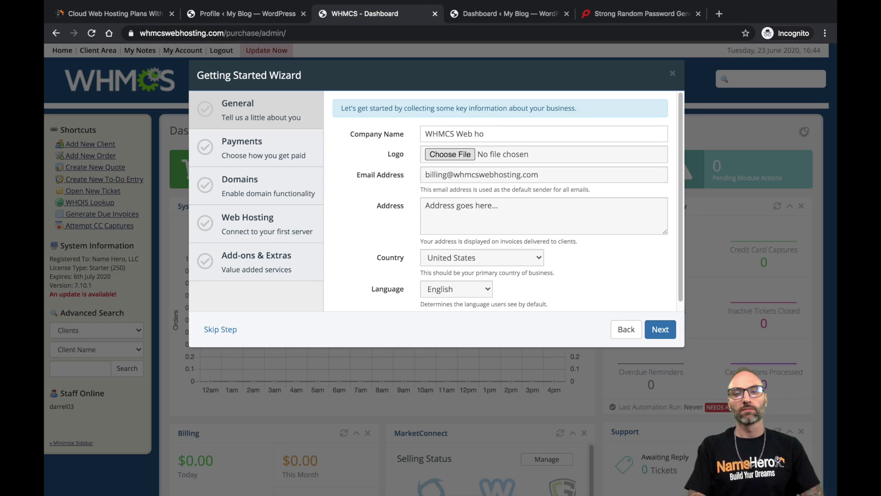
type("stiHosting")
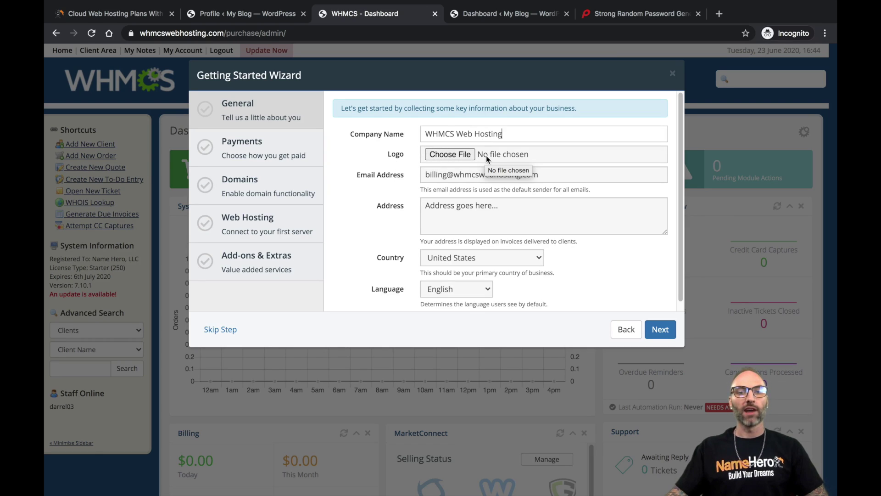
Step: Open the live Hostiko site through Visit Site in the WordPress My Blog menu
left_click(121, 19)
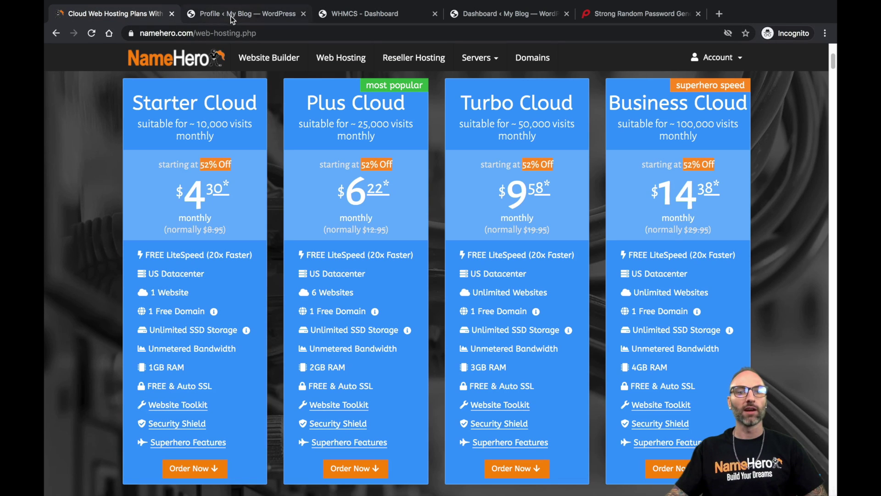
left_click(286, 17)
mouse_move(92, 52)
left_click(83, 72)
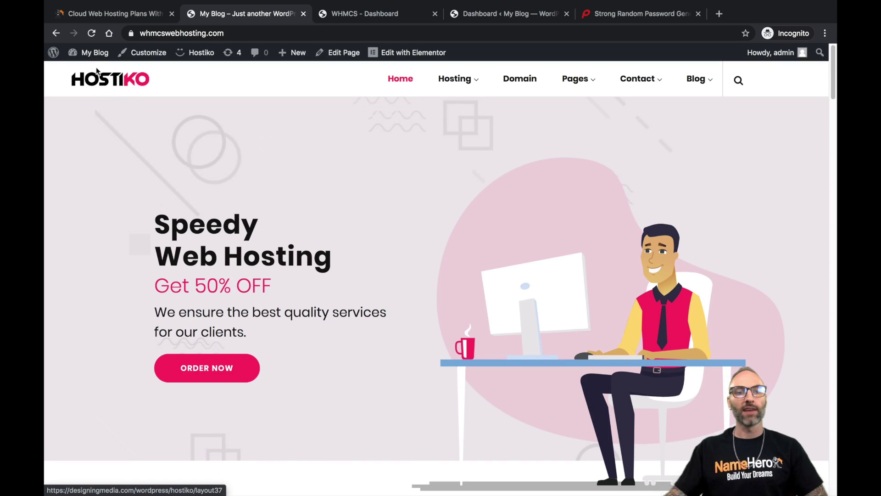
Step: Back in the WHMCS wizard's General step, select the billing e-mail address text
left_click(365, 14)
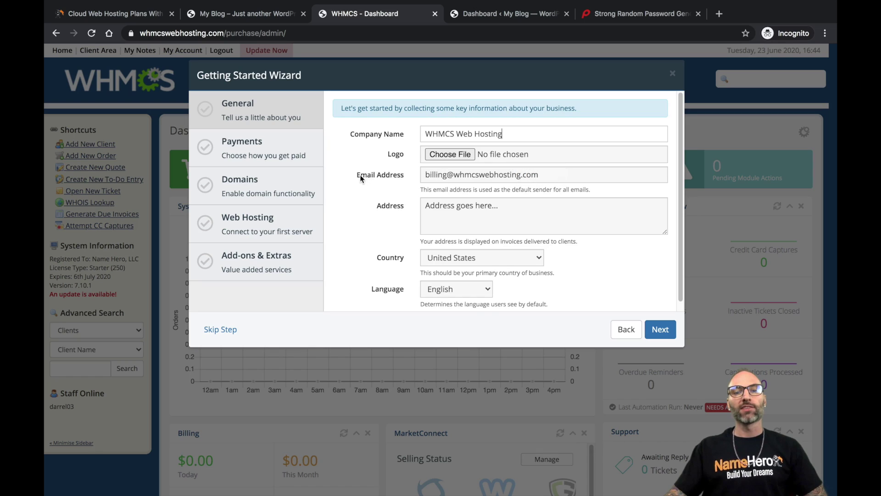
left_click_drag(553, 174, 425, 172)
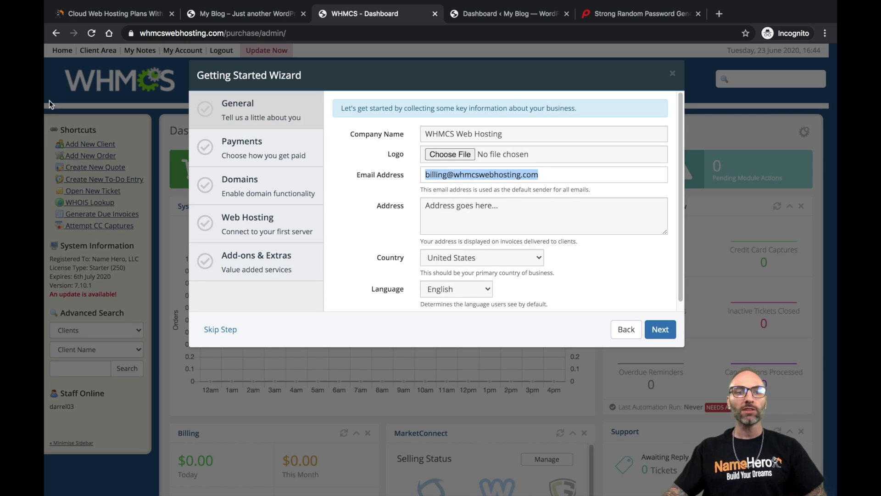
Step: Log in to the NameHero client area with the saved account e-mail and password
left_click(106, 15)
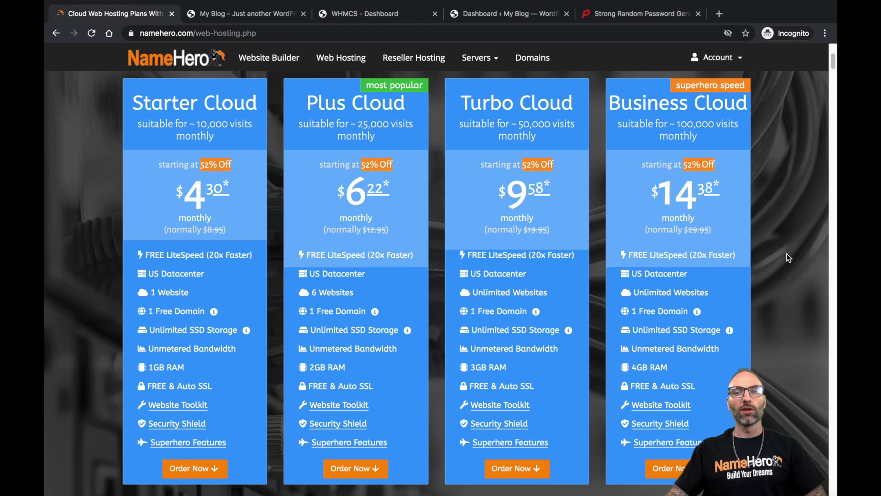
mouse_move(726, 58)
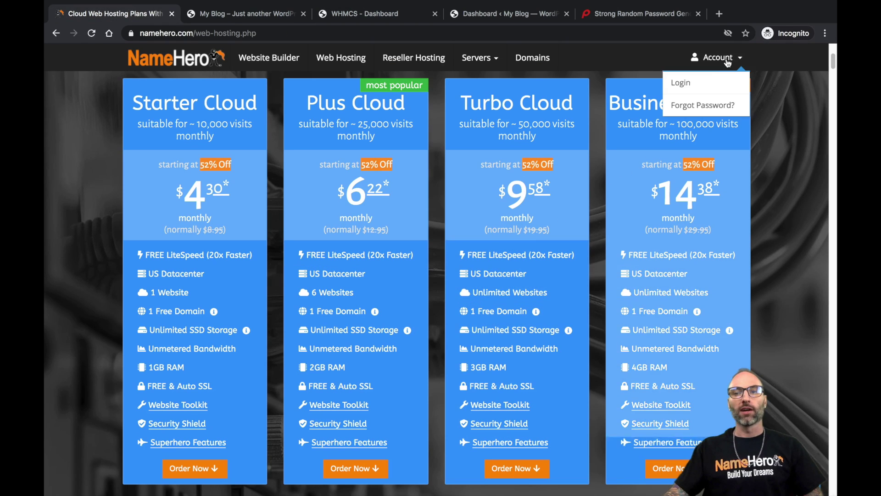
left_click(702, 105)
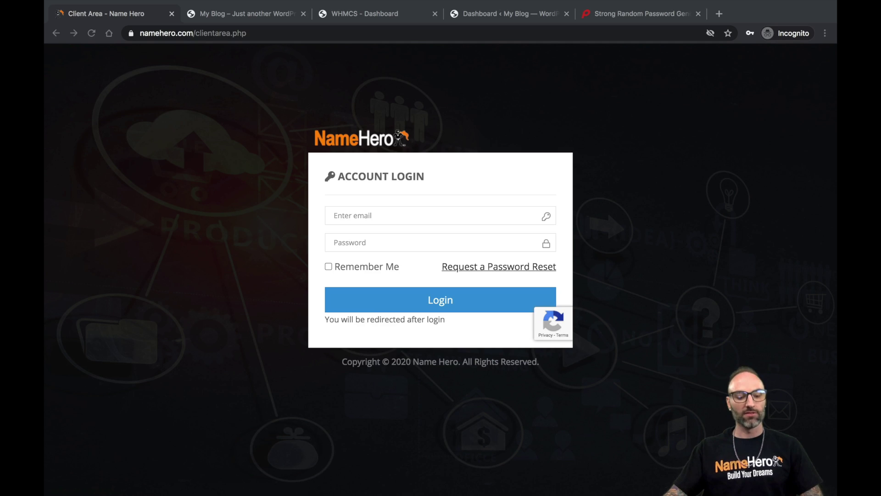
left_click(385, 210)
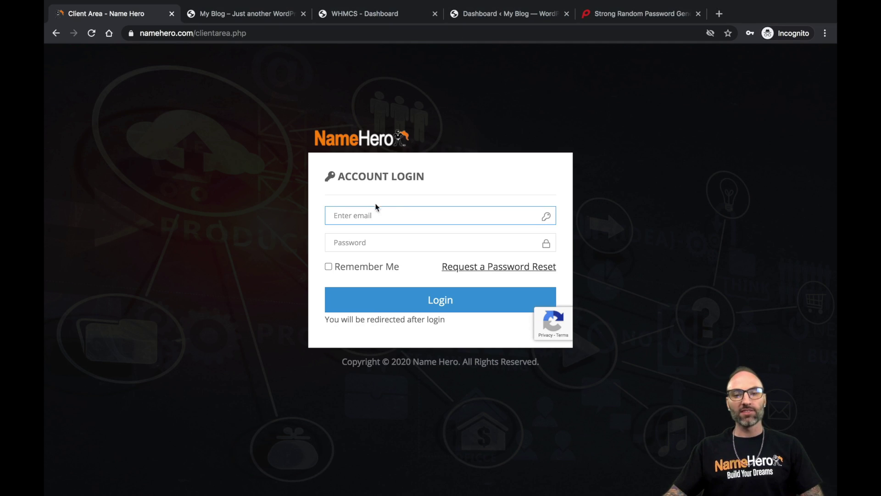
key("super+v")
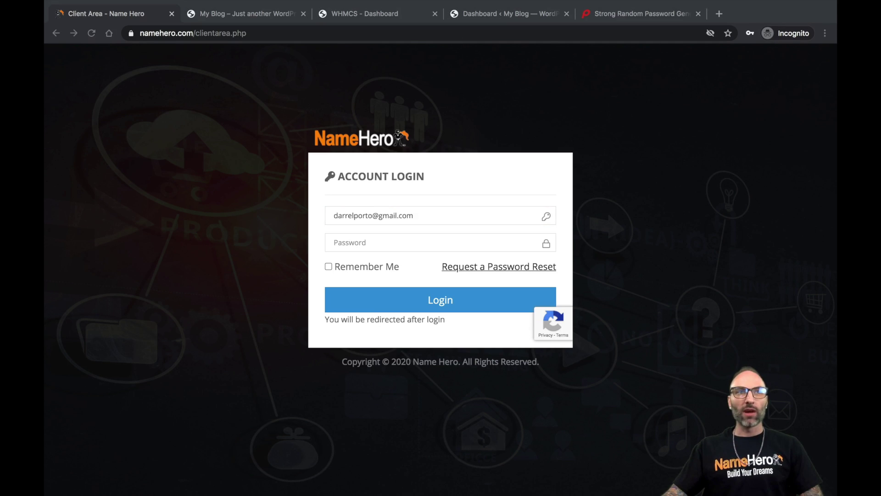
left_click(415, 244)
key("super+v")
left_click(380, 305)
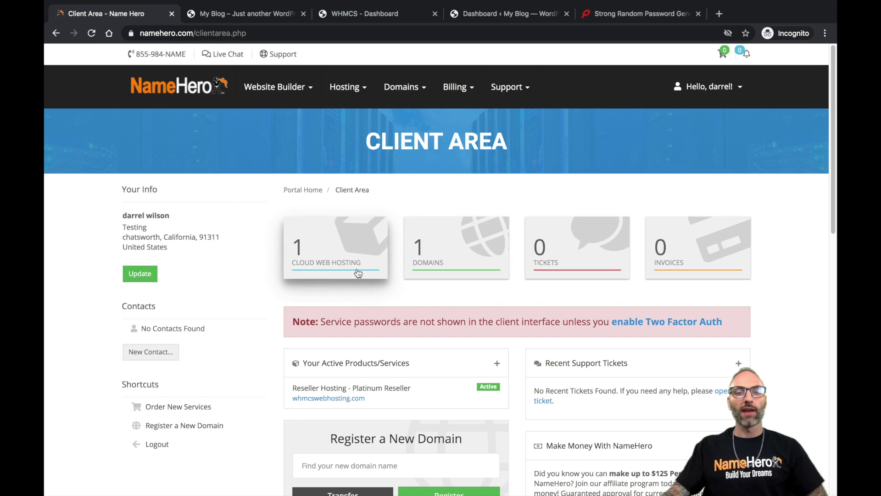
Step: Open cPanel for the Platinum Reseller hosting product from Services
left_click(307, 267)
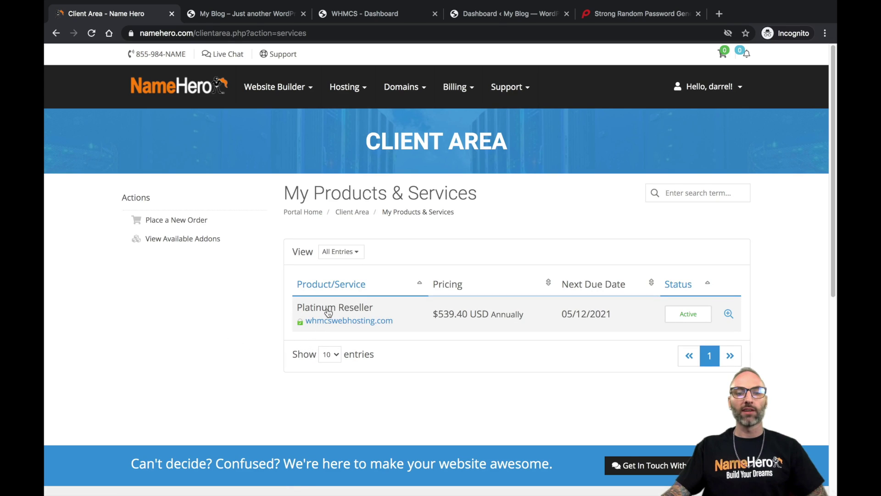
left_click(328, 312)
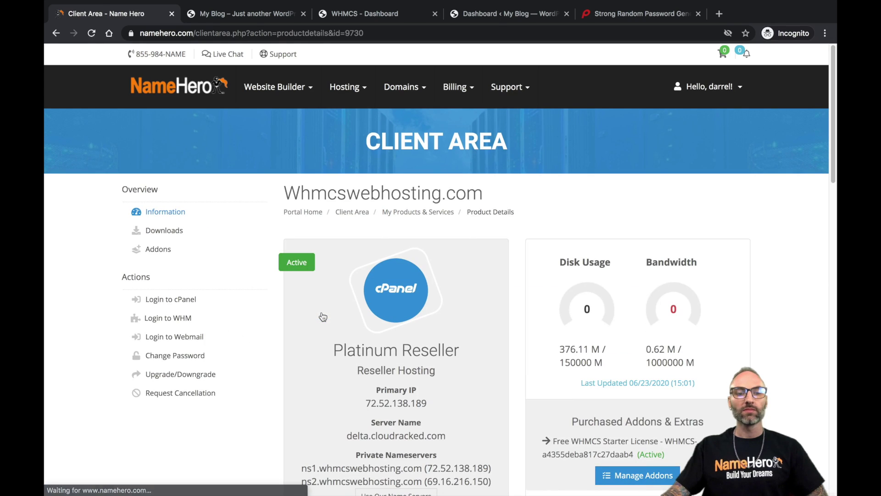
left_click(175, 301)
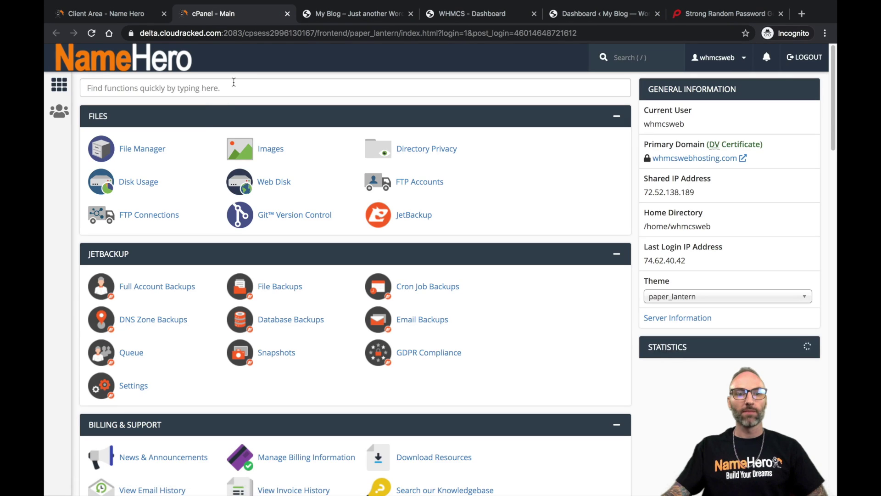
left_click(234, 82)
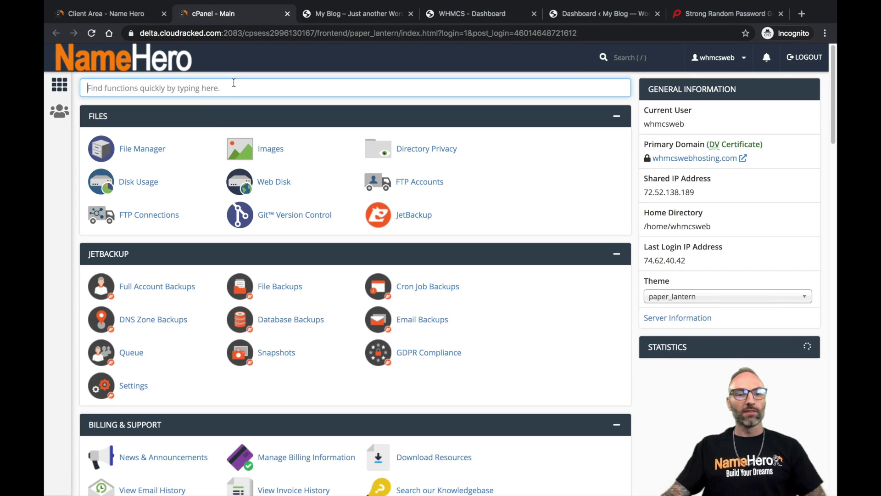
Step: Open cPanel's Email Accounts and start a new account with the billing username
type("em")
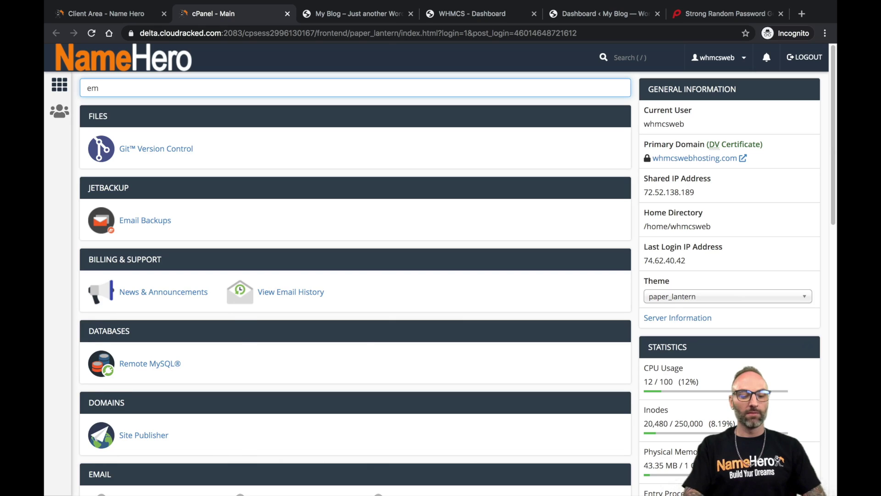
type("ai")
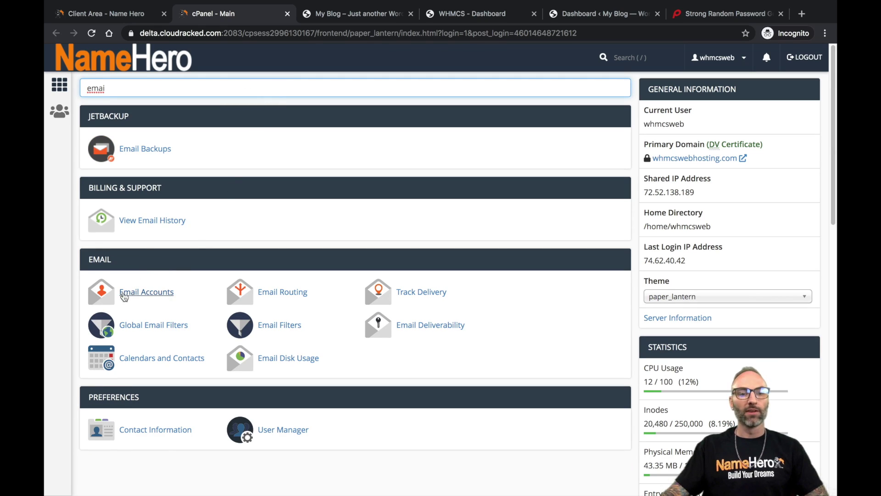
left_click(132, 298)
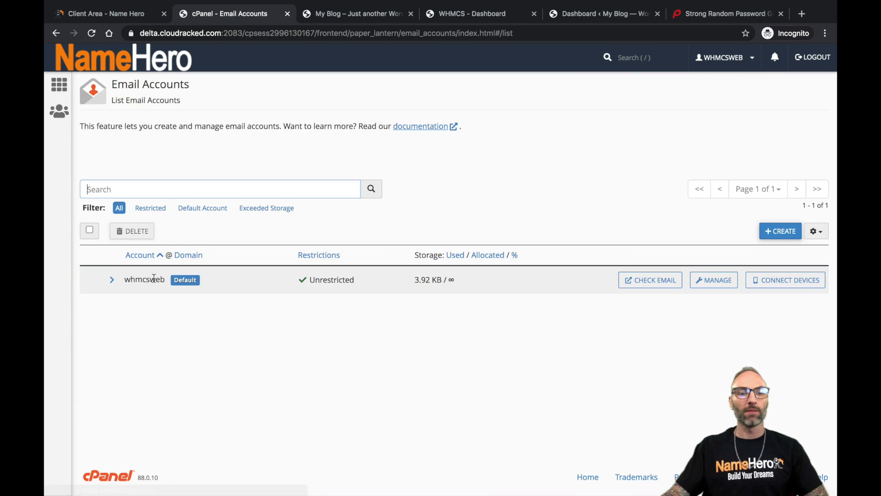
left_click(781, 231)
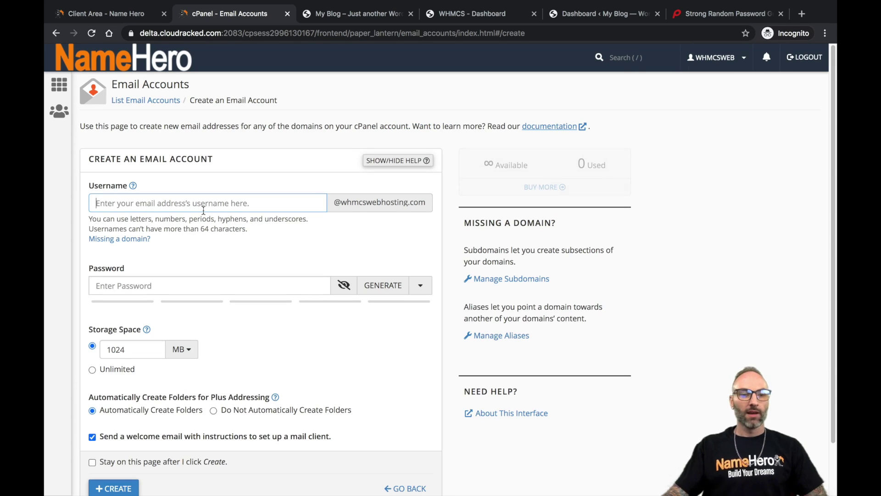
type("billi")
type("ng")
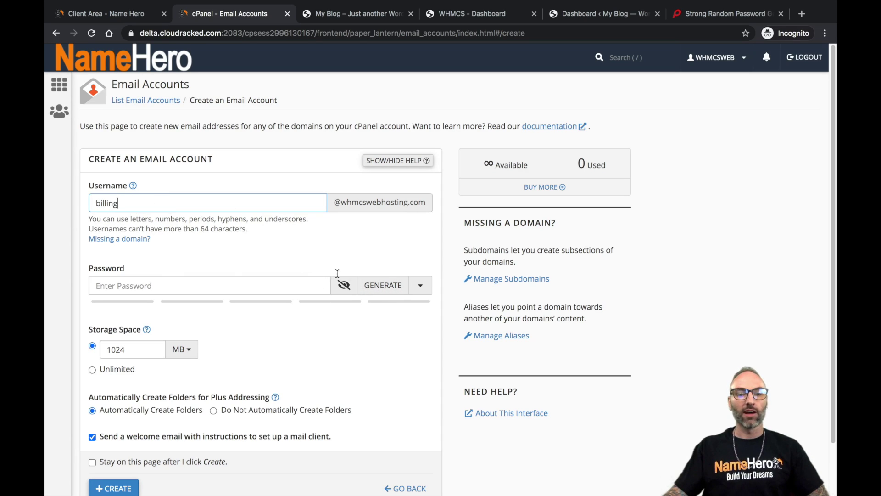
Step: Generate a random password for the billing account and copy it
left_click(381, 287)
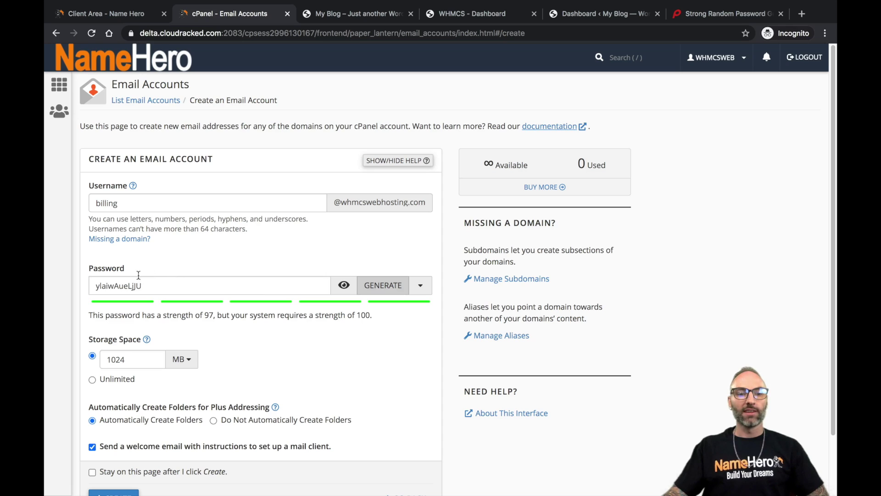
double_click(119, 287)
right_click(118, 286)
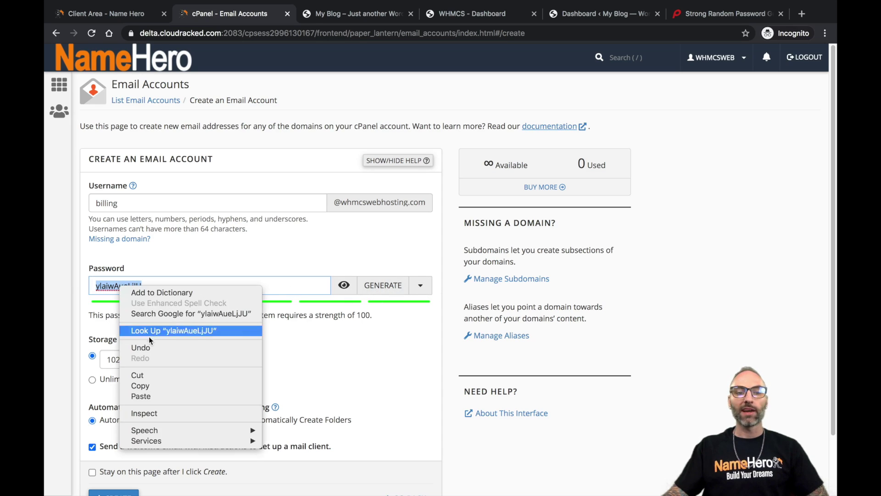
left_click(156, 388)
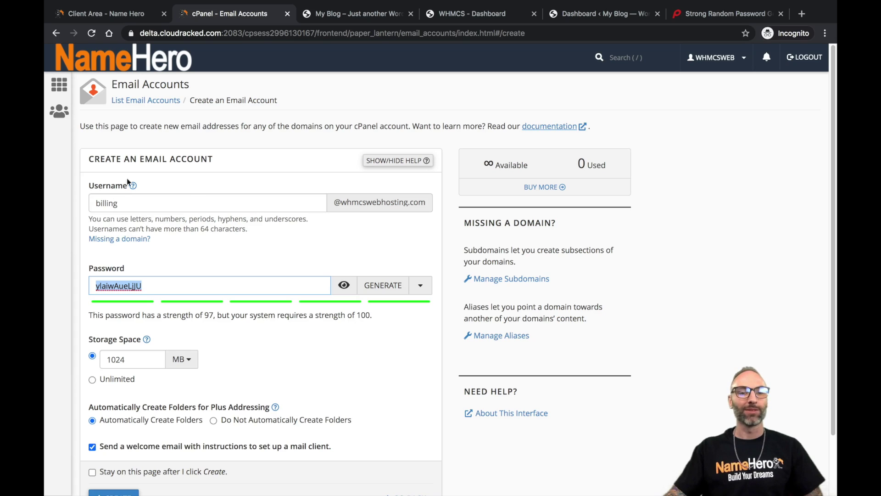
key("super+Tab")
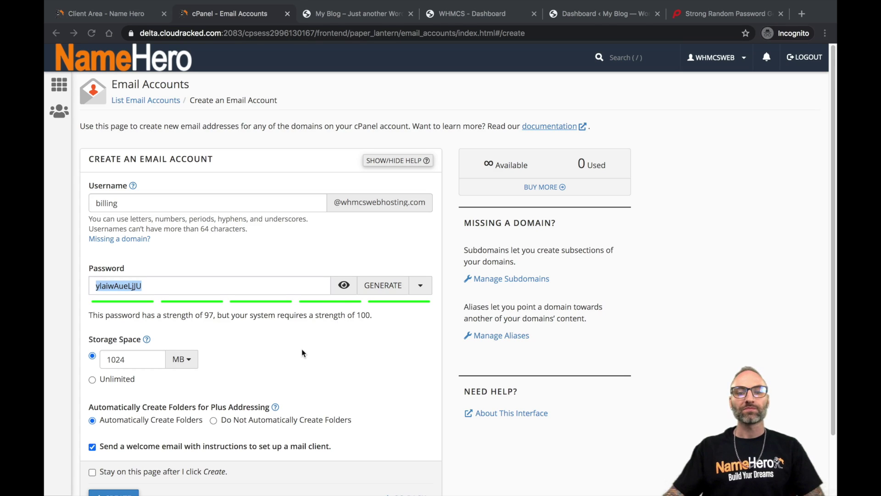
scroll(262, 263, "down", 3)
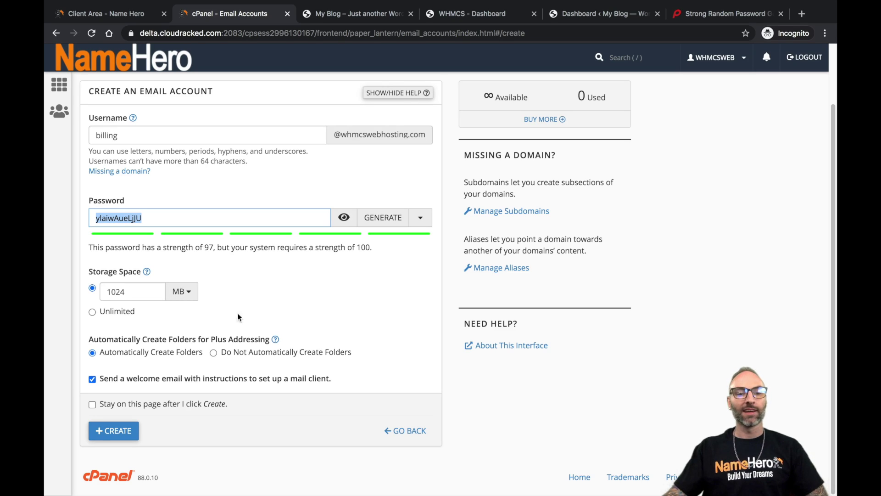
Step: Regenerate the password with length 18 and copy the new password
left_click(115, 431)
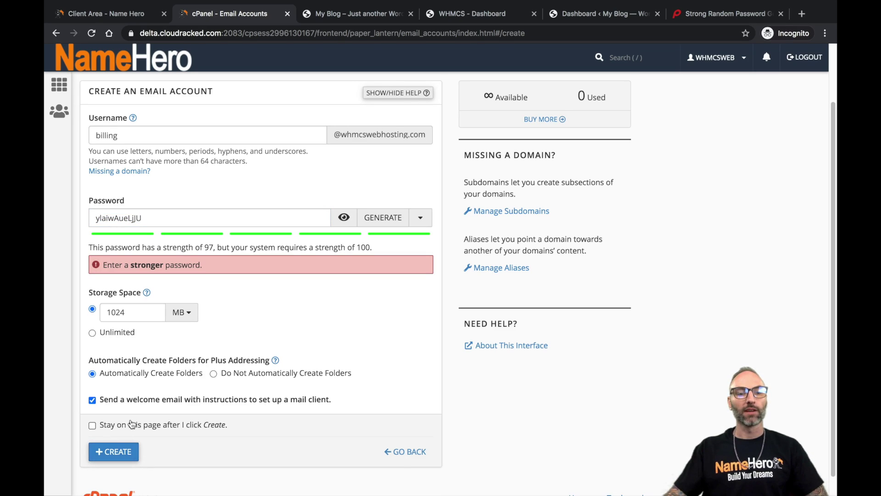
left_click(285, 212)
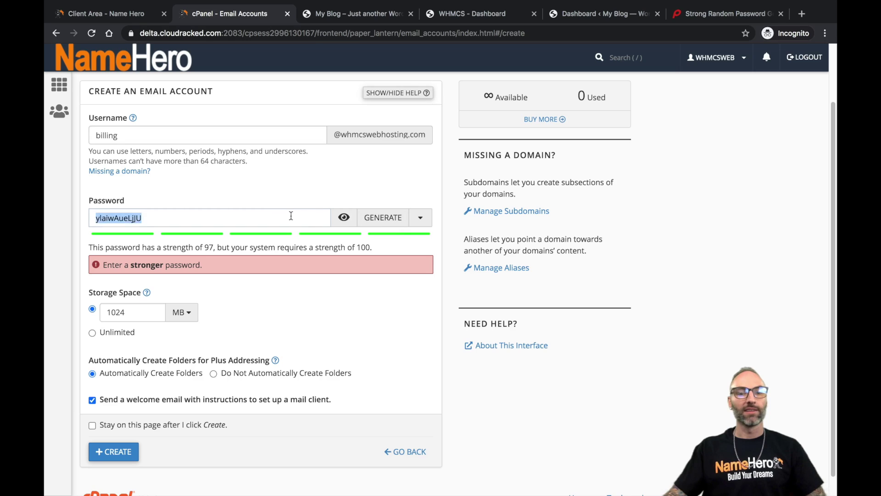
left_click(419, 218)
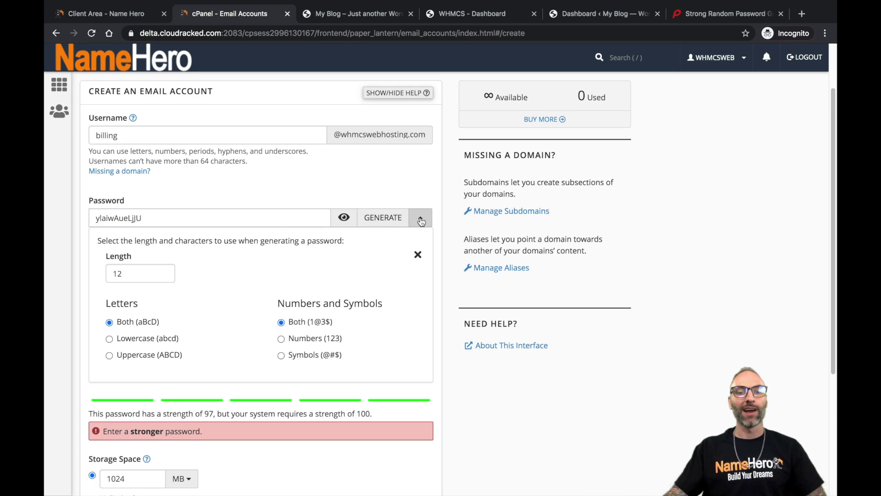
double_click(146, 274)
type("18")
left_click(371, 220)
left_click(173, 219)
right_click(173, 217)
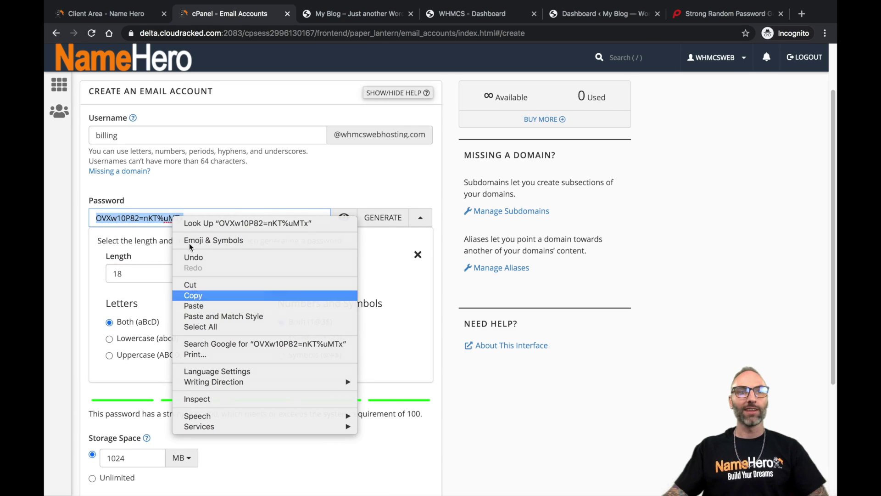
left_click(194, 295)
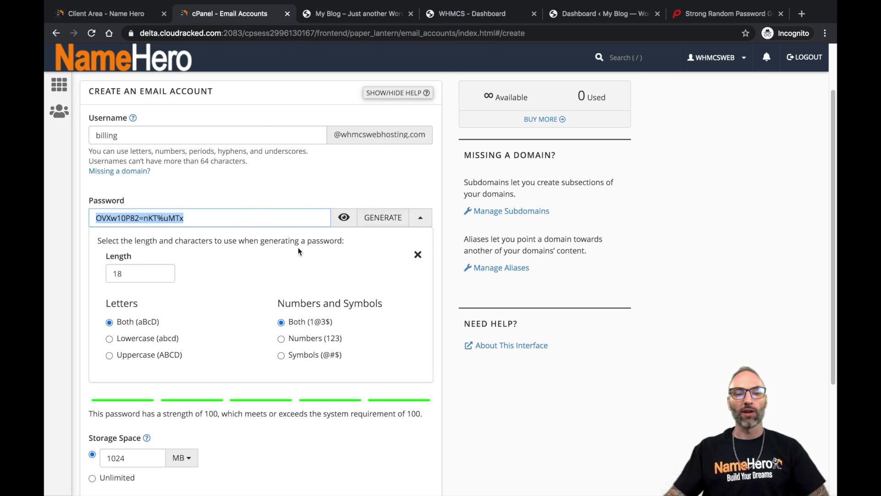
scroll(307, 248, "down", 3)
scroll(252, 226, "down", 4)
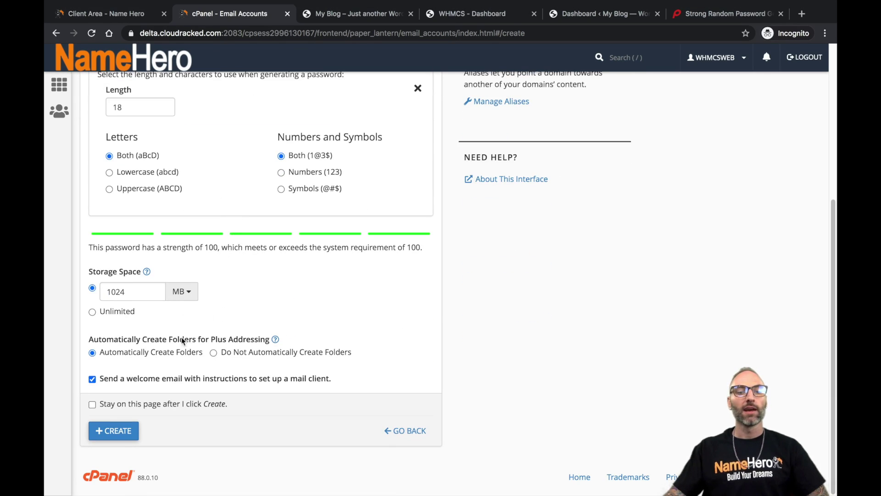
left_click(116, 427)
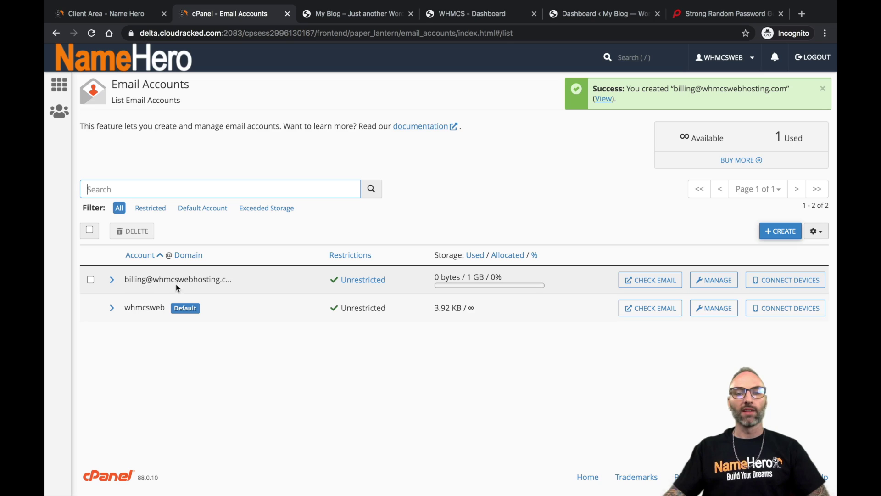
Step: In the WHMCS wizard, review the billing e-mail address field
left_click(494, 16)
left_click(446, 176)
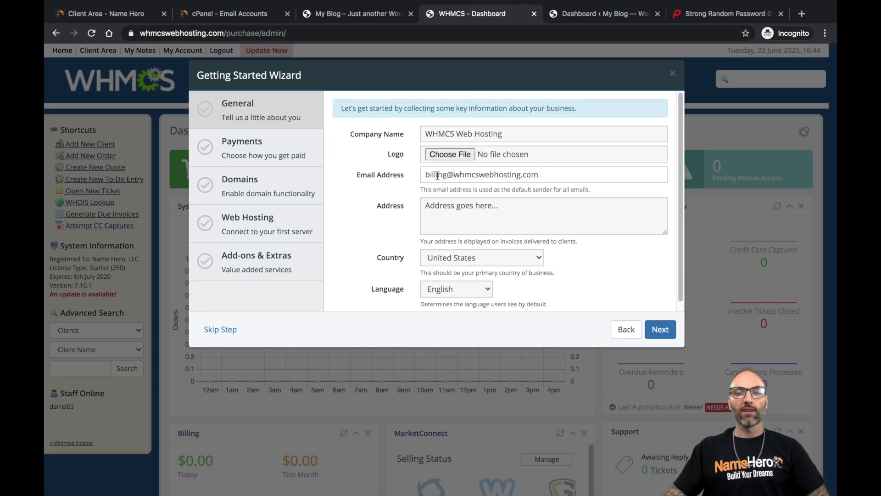
left_click(568, 173)
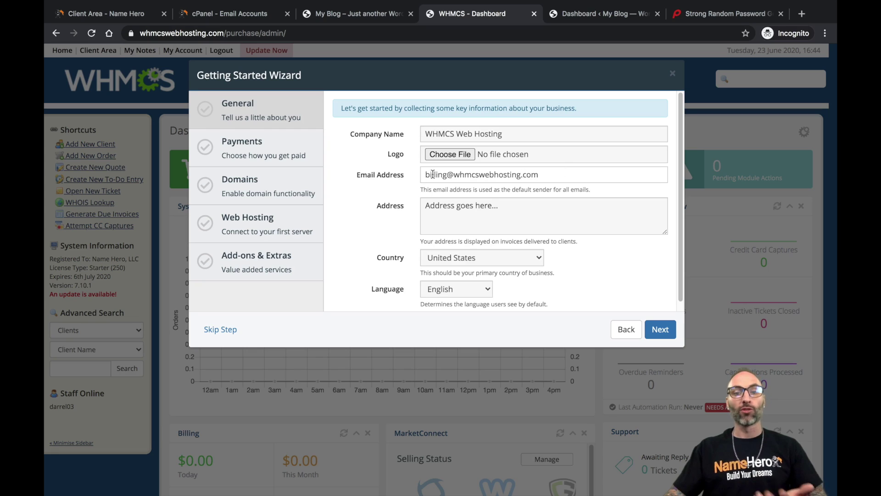
left_click_drag(444, 175, 434, 176)
left_click(448, 175)
Step: Review the placeholder text in the company Address box
left_click(477, 221)
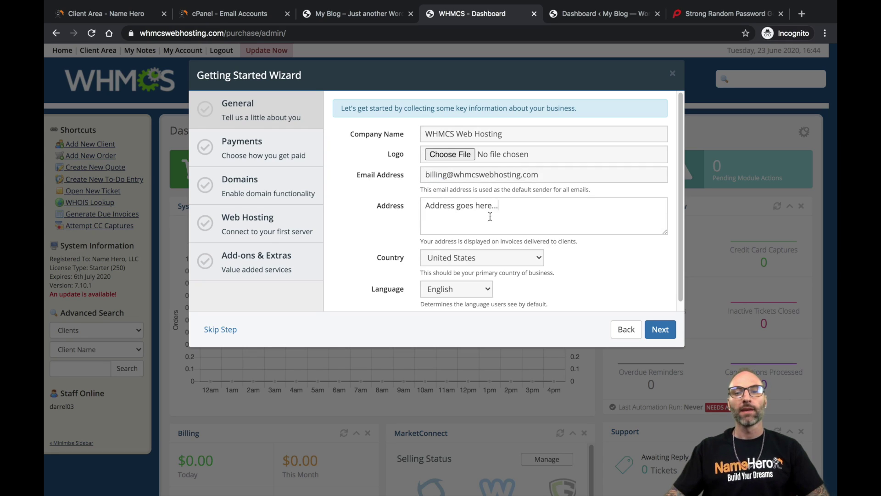
left_click_drag(423, 205, 505, 208)
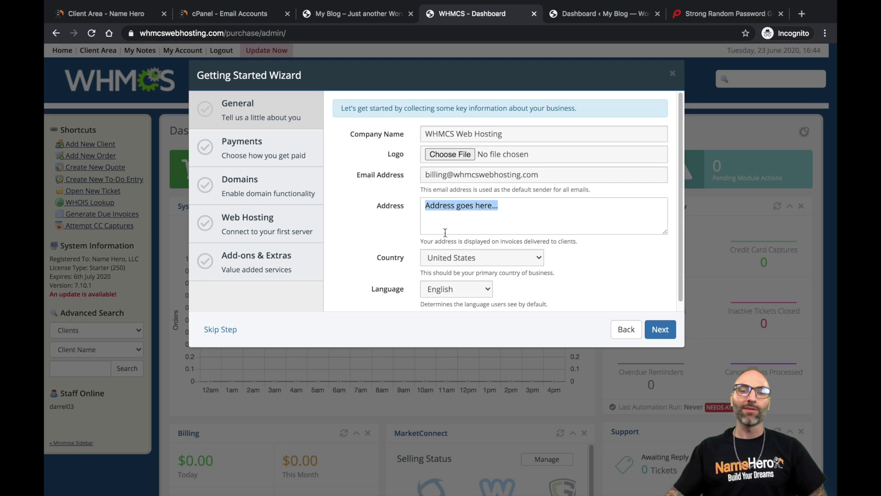
left_click(503, 209)
left_click_drag(503, 210, 416, 205)
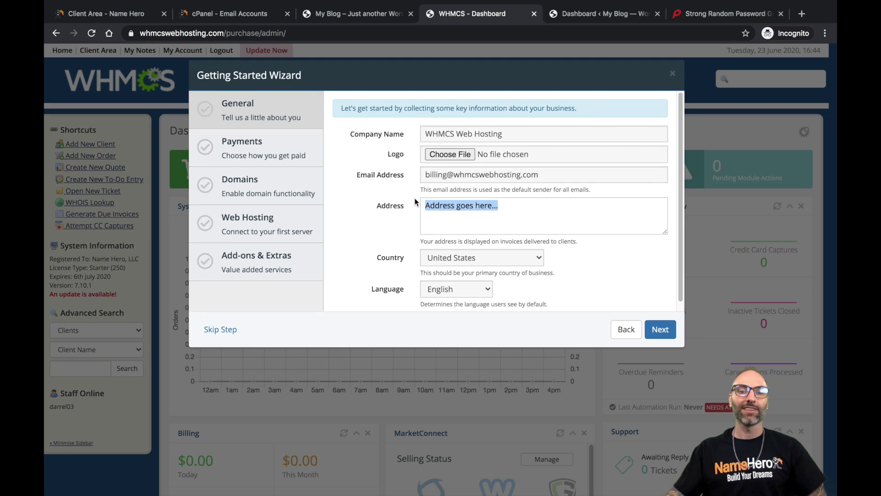
left_click(426, 210)
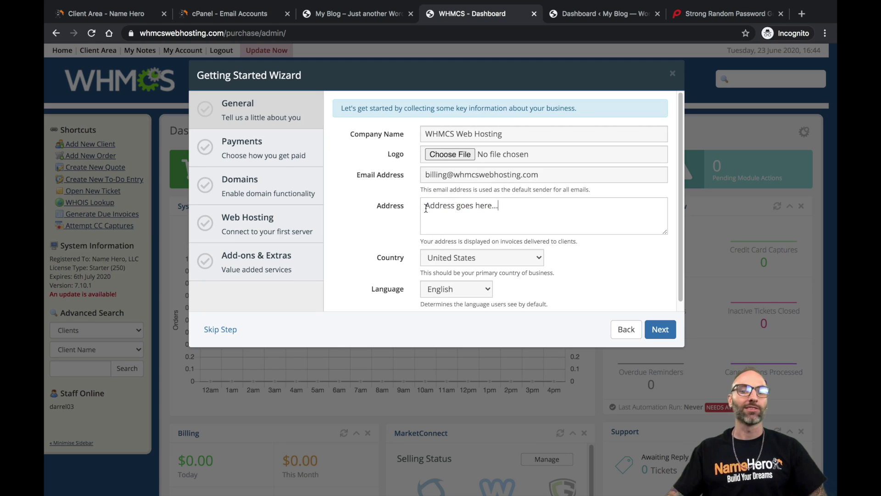
triple_click(521, 207)
left_click(507, 203)
mouse_move(507, 204)
left_mouse_down()
mouse_move(410, 208)
mouse_move(522, 207)
left_mouse_up()
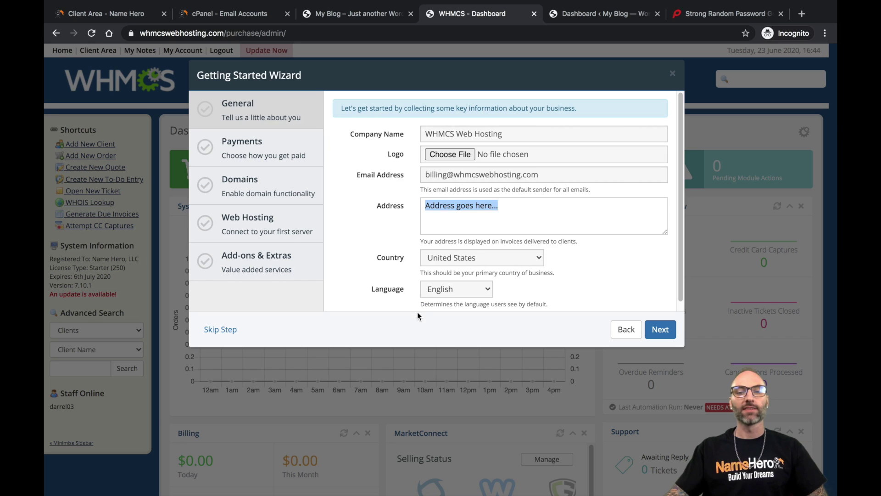
Step: Keep English as the default language and continue to the next wizard step
left_click(482, 289)
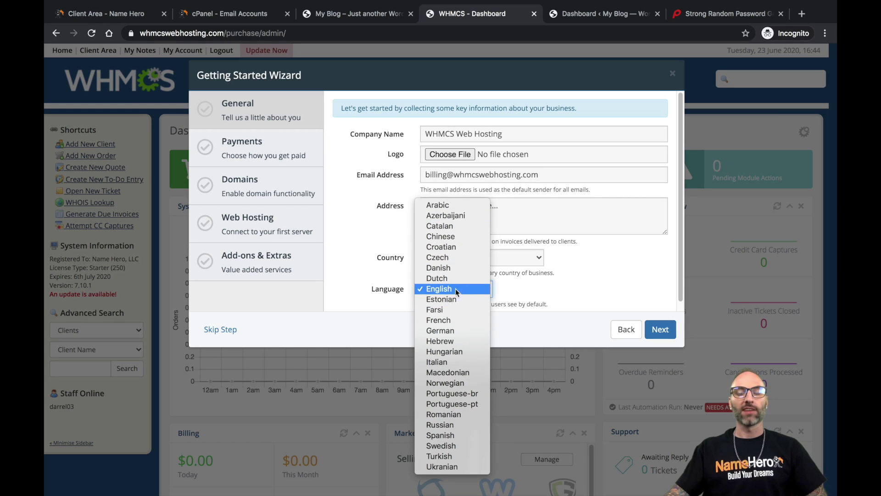
left_click(577, 277)
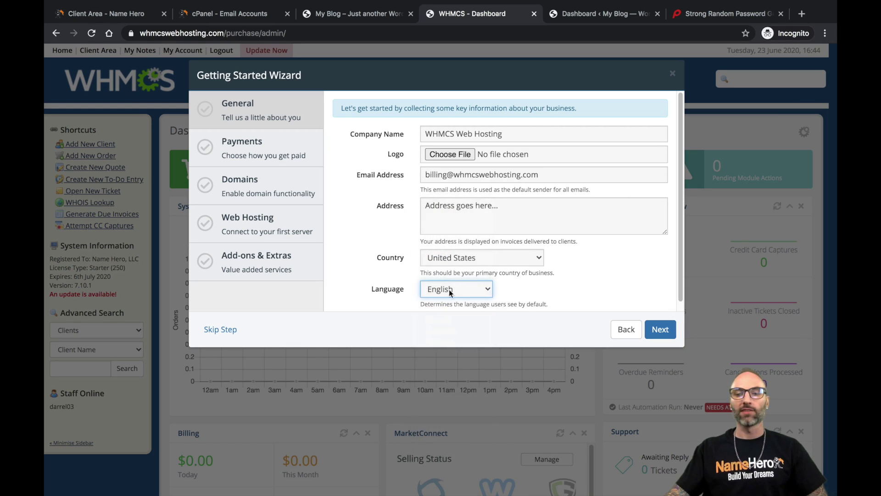
left_click(653, 336)
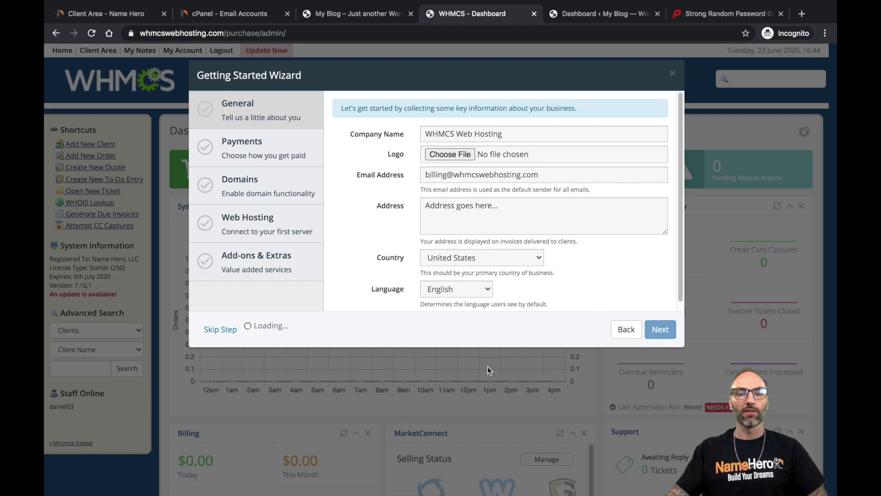
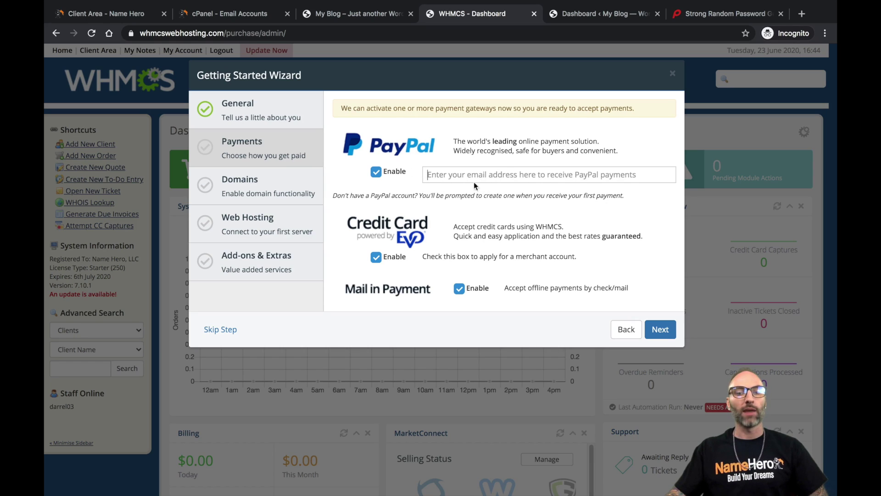
Step: Enter the billing e-mail address as the PayPal payment account
left_click(501, 179)
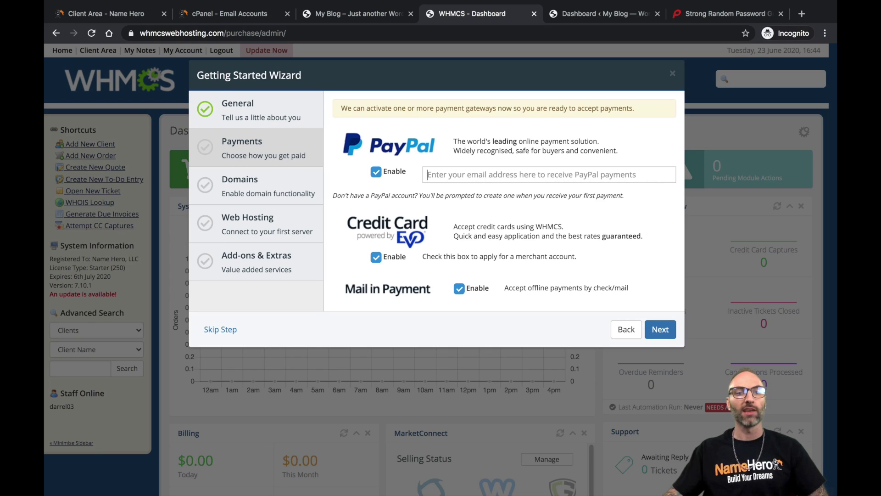
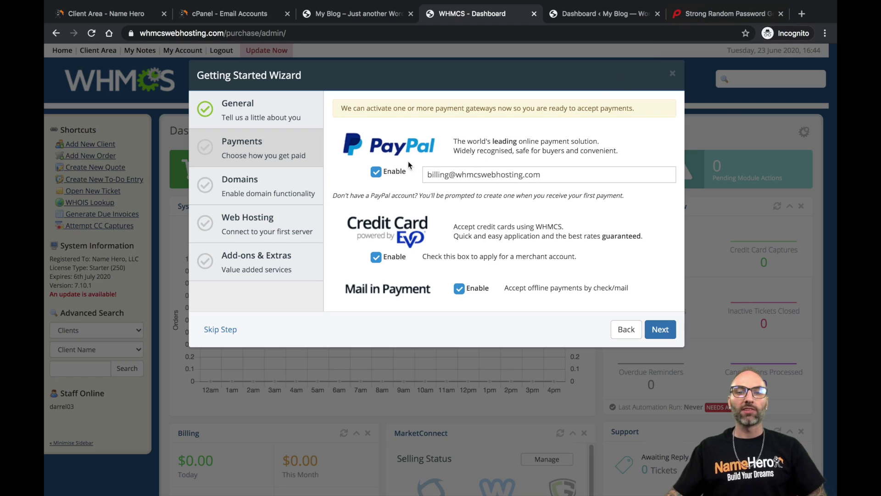
mouse_move(421, 178)
left_mouse_down()
mouse_move(561, 174)
mouse_move(427, 175)
left_mouse_up()
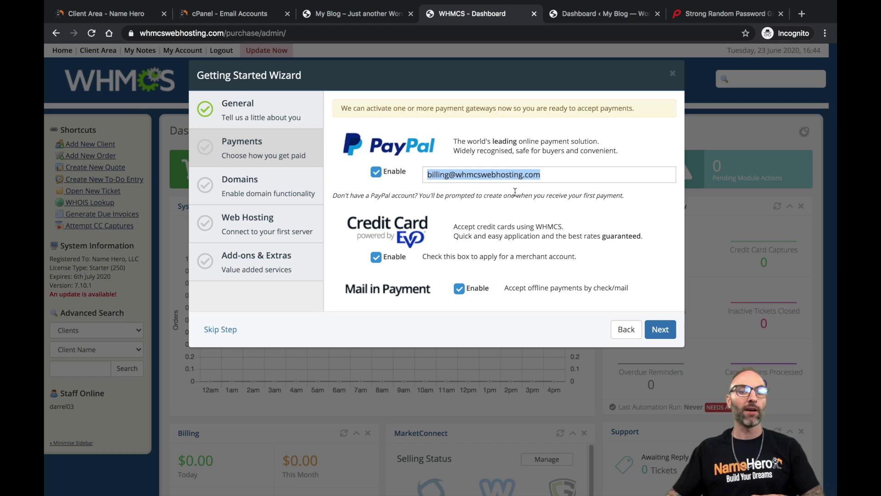
left_click(547, 178)
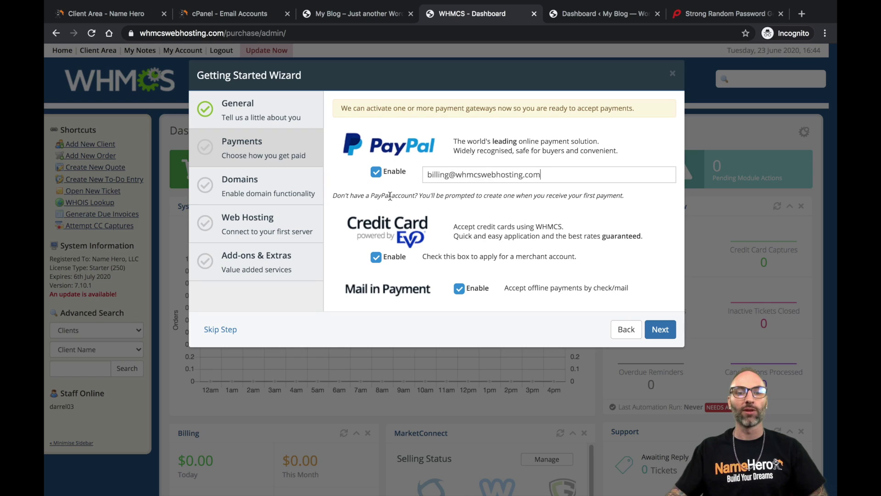
Step: Leave credit card payments disabled in the payments step
left_click(342, 196)
left_click_drag(342, 196, 619, 212)
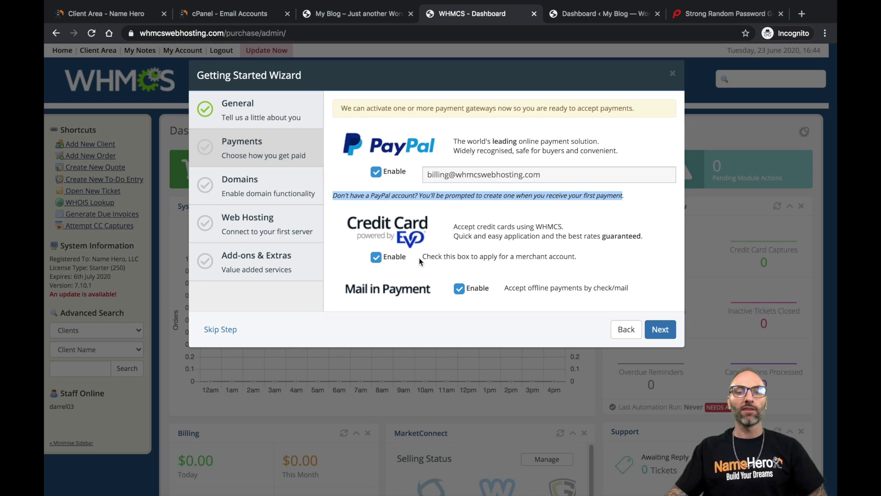
left_click(376, 258)
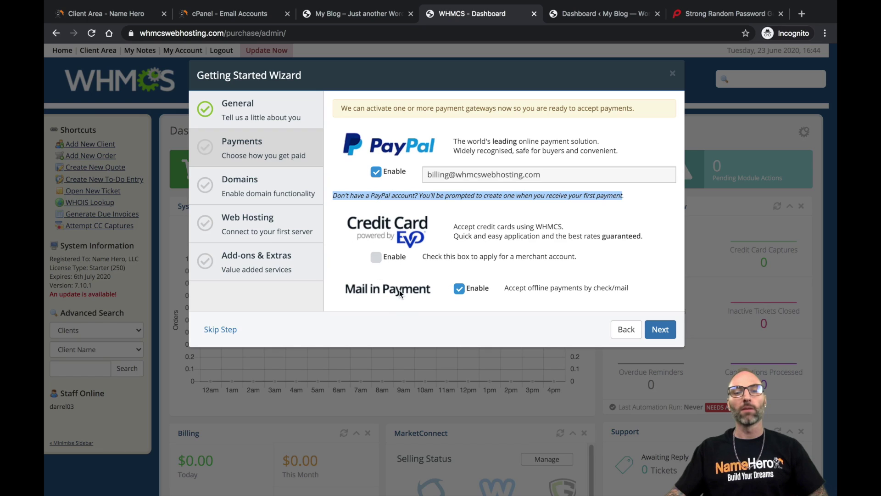
Step: Disable Mail in Payment and save the payment choices to reach the Domains step
left_click_drag(504, 288, 631, 289)
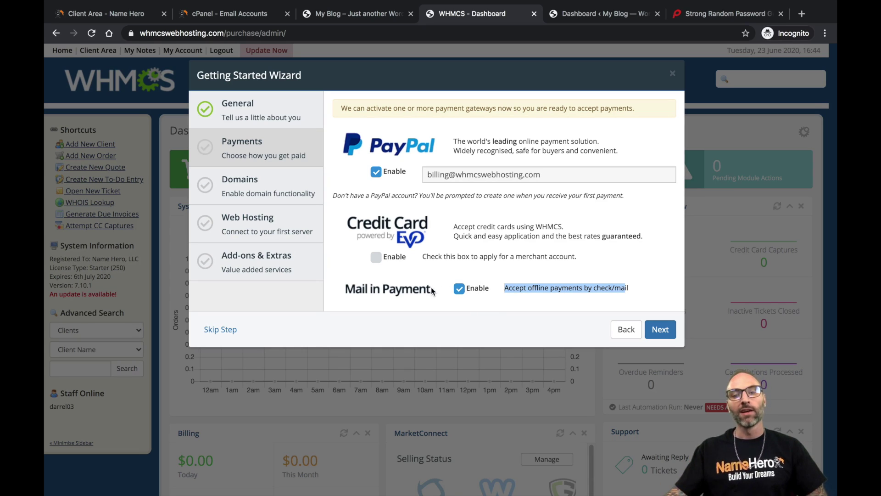
left_click(472, 286)
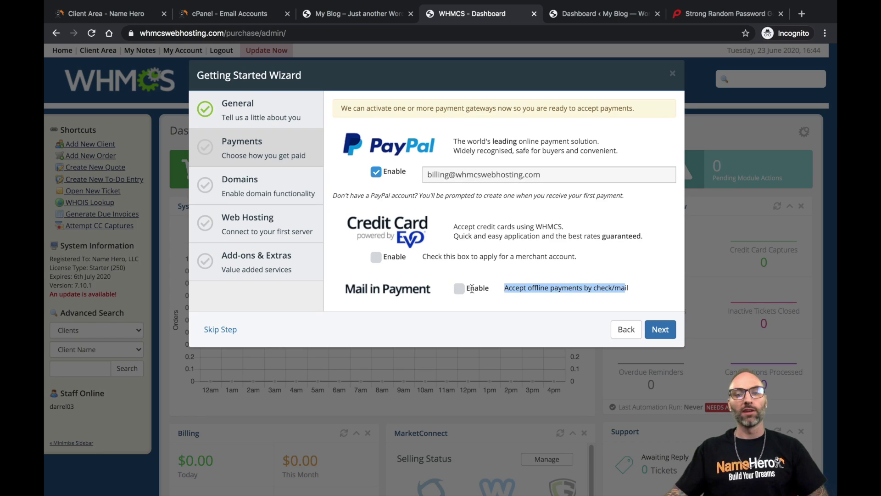
left_click(660, 329)
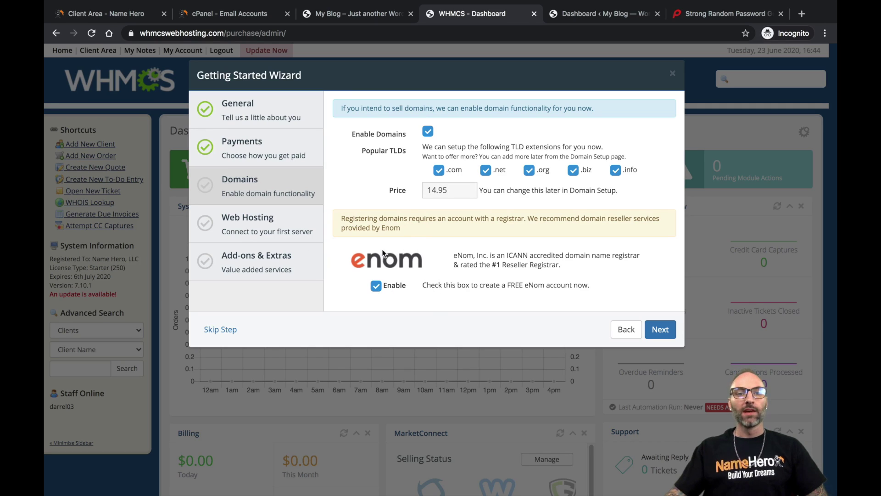
left_click(358, 14)
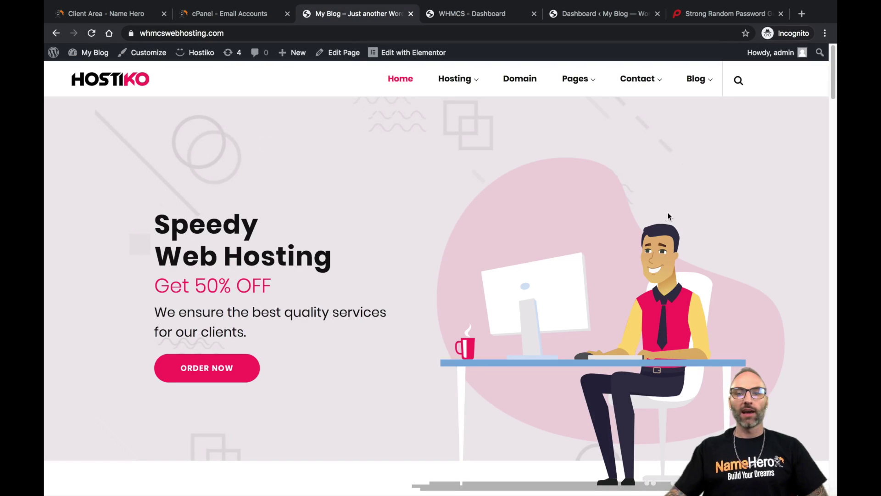
left_click(521, 87)
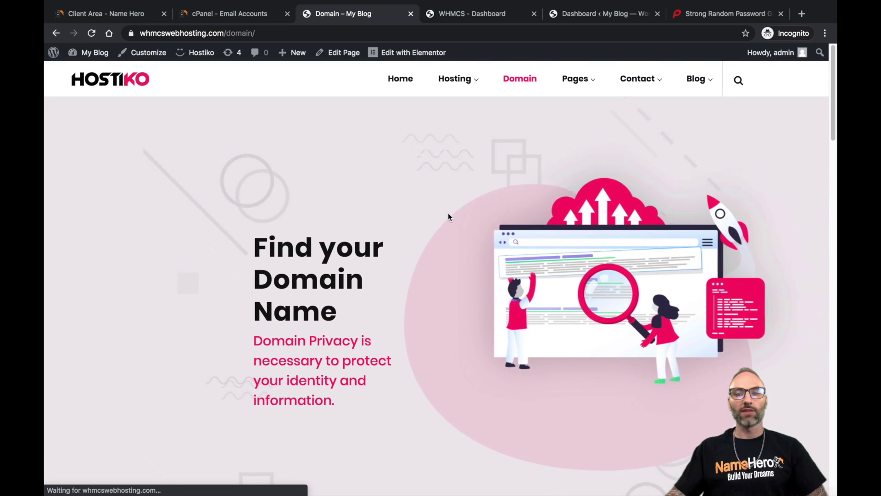
scroll(449, 196, "down", 7)
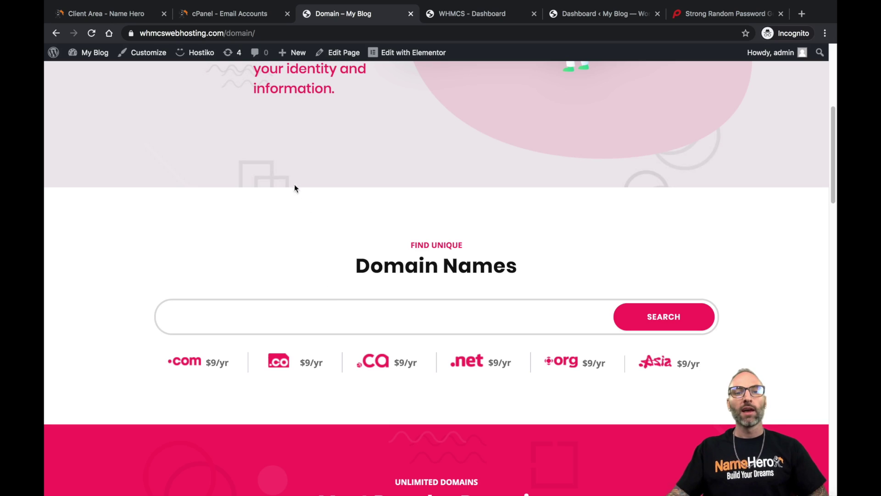
left_click(459, 21)
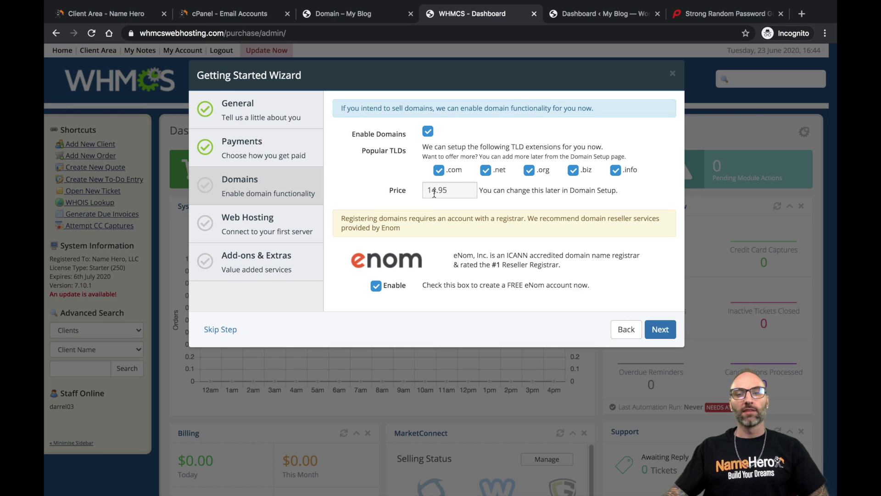
Step: Change the domain price from 14.95 to 16.95 and continue to registrar setup
left_click_drag(448, 190, 424, 190)
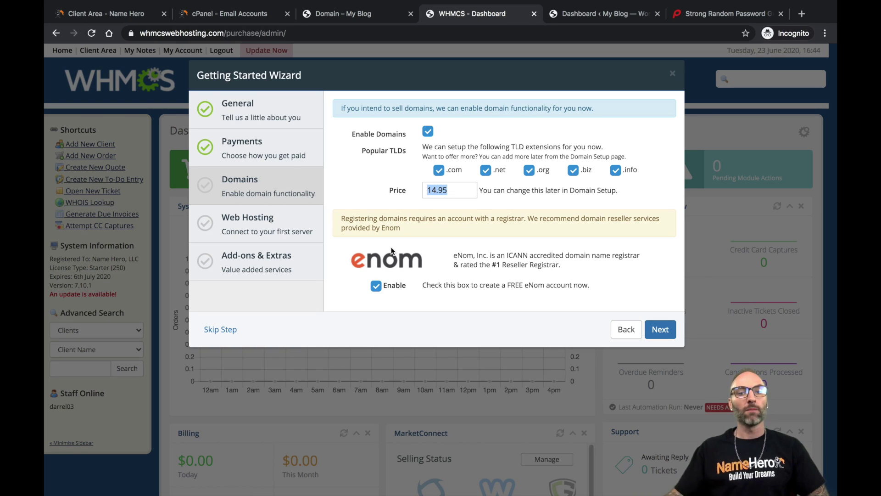
left_click(438, 193)
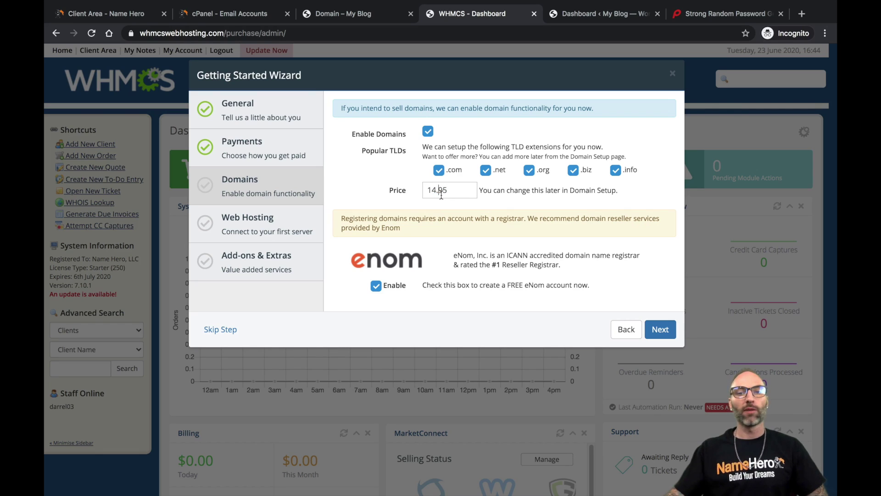
left_click_drag(438, 189, 433, 188)
type("6")
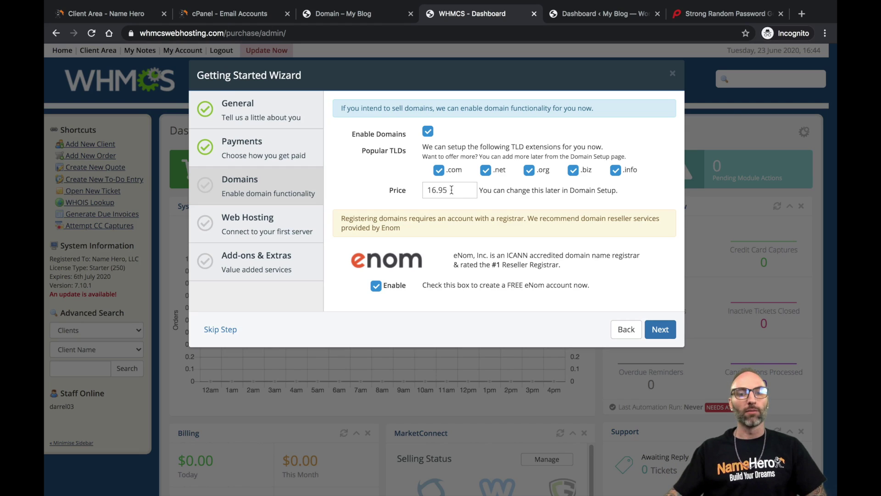
double_click(452, 195)
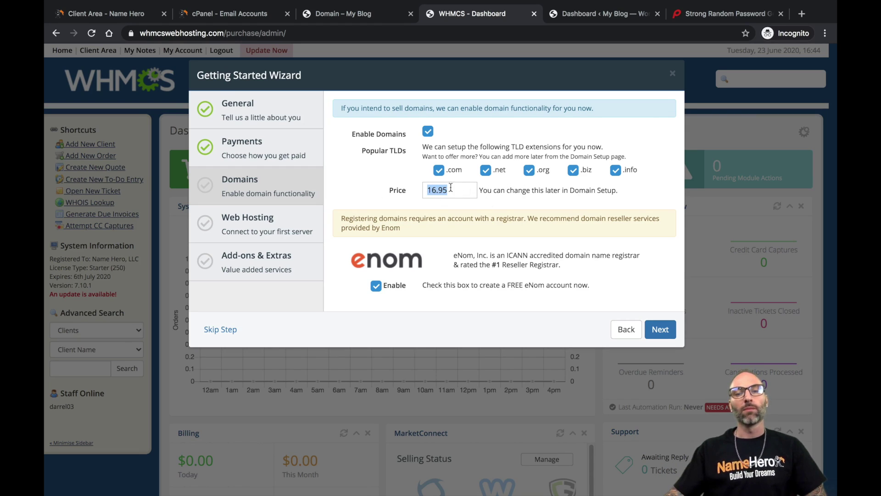
left_click_drag(449, 190, 426, 190)
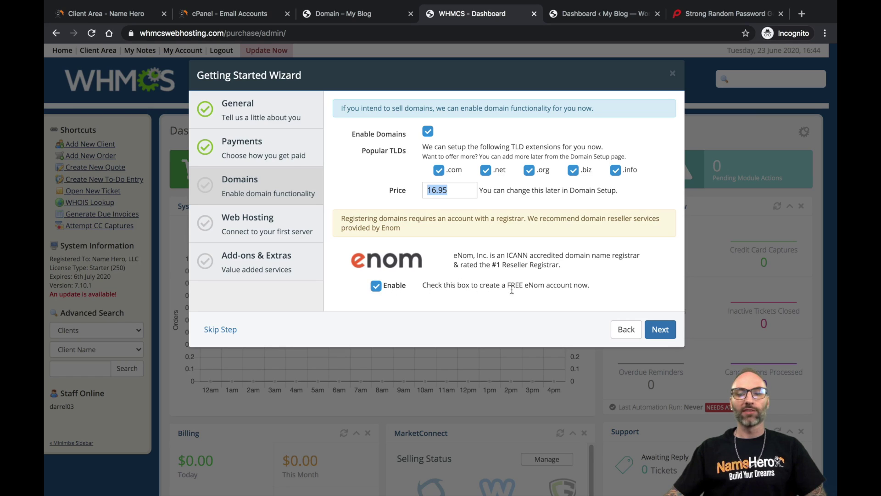
left_click(673, 327)
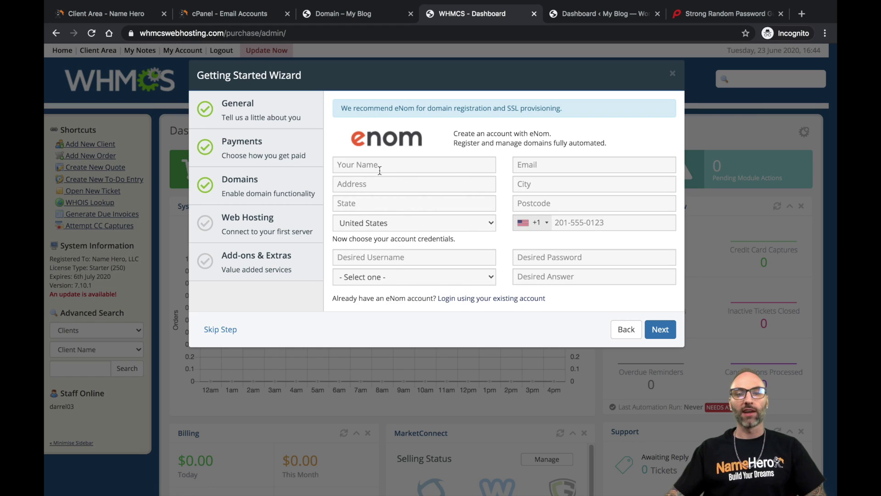
Step: Enter the account holder's full name and e-mail address in the eNom form
left_click(392, 160)
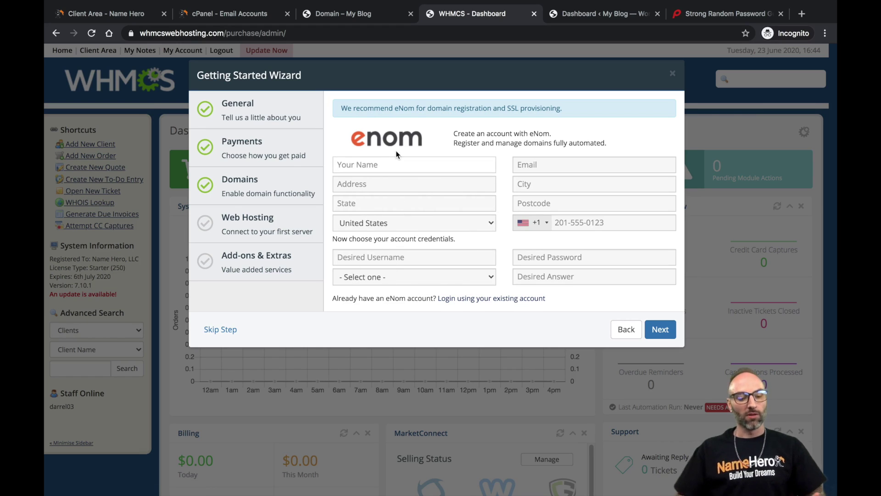
key("Tab")
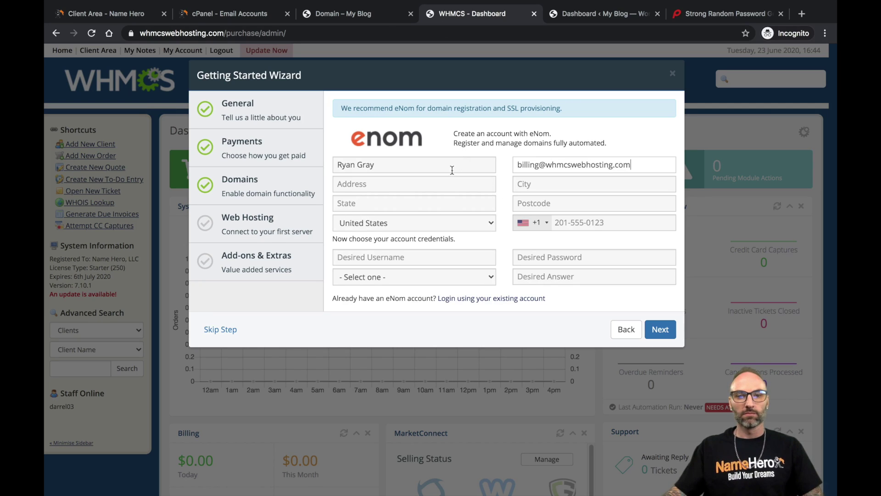
Step: Fill in the contact's street address, city, state, ZIP code and phone number
left_click(385, 183)
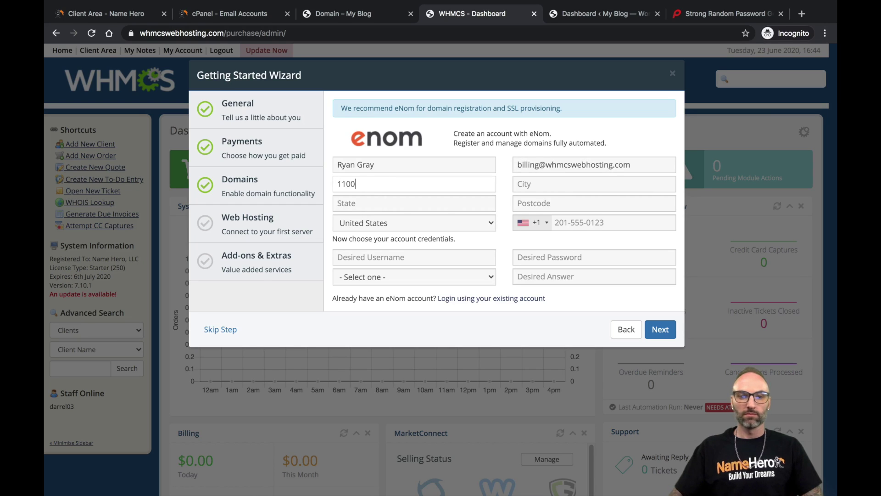
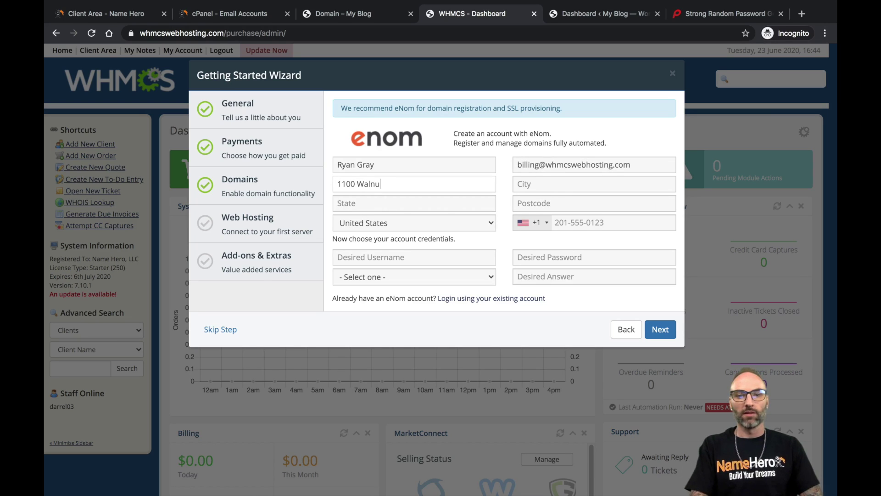
key("Tab")
type("Kansas City")
key("Tab")
type("Missouri")
key("Tab")
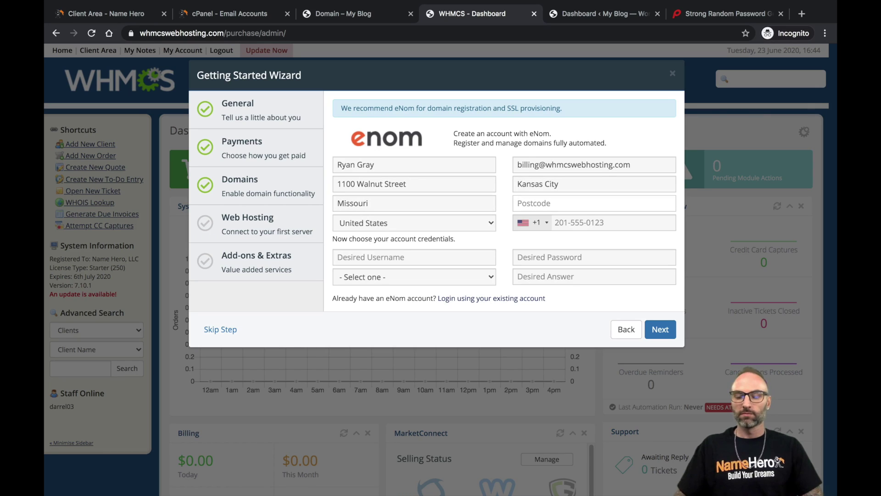
type("64106")
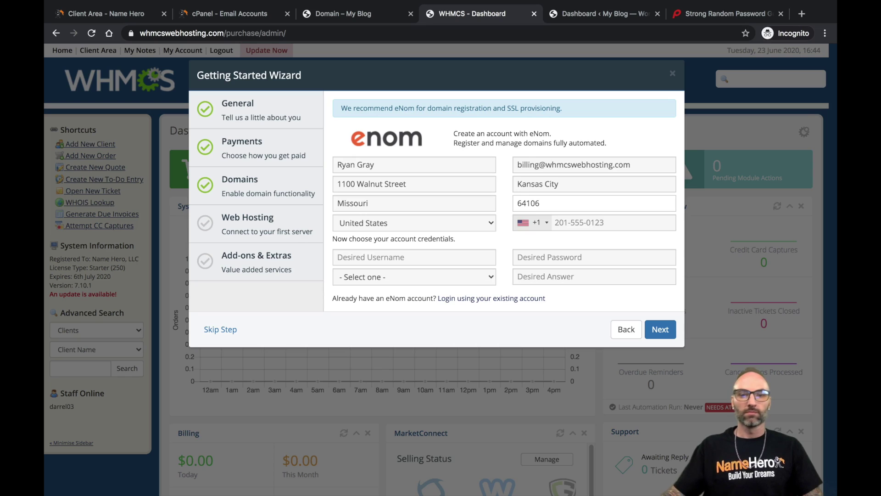
left_click(590, 228)
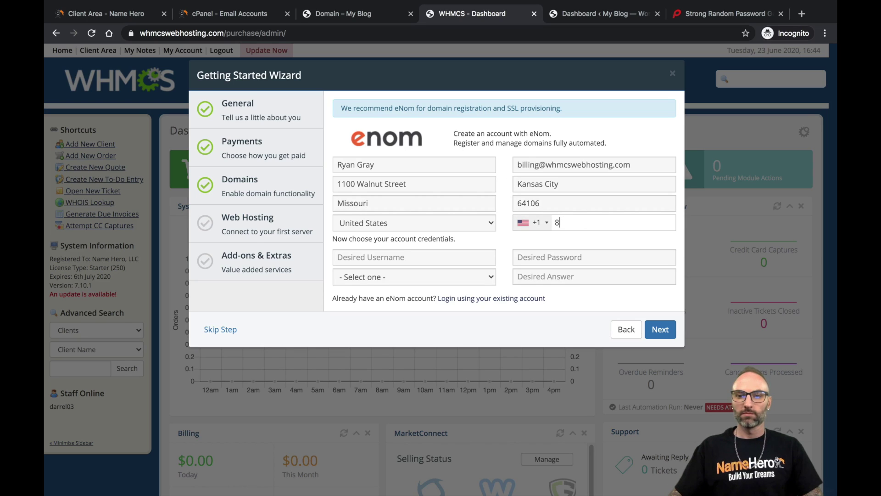
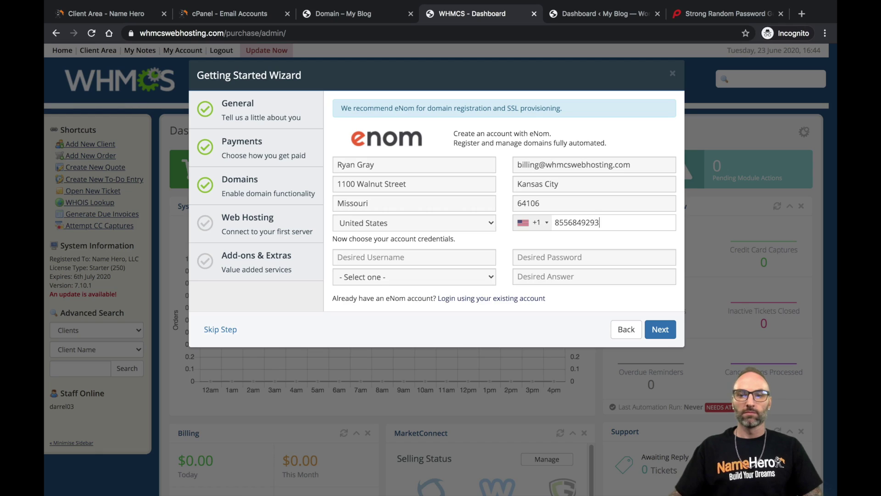
left_click(400, 256)
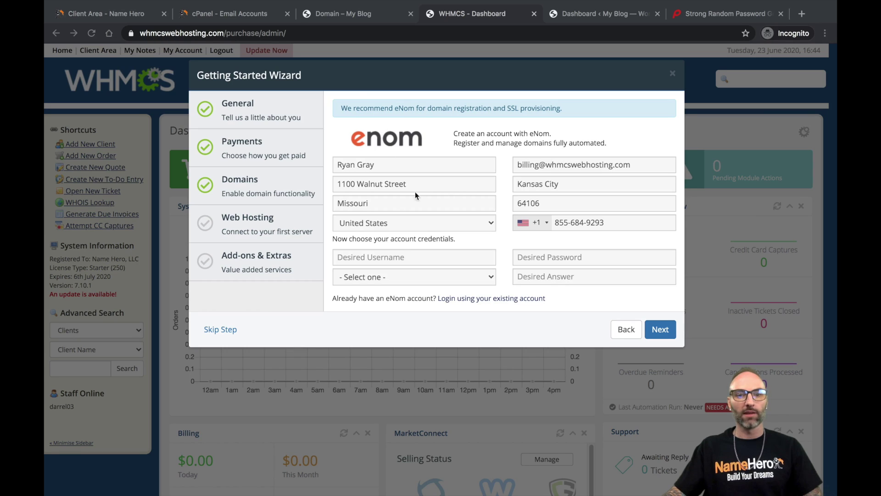
Step: Paste the chosen eNom username and generated password into the account fields
left_click(404, 257)
right_click(387, 257)
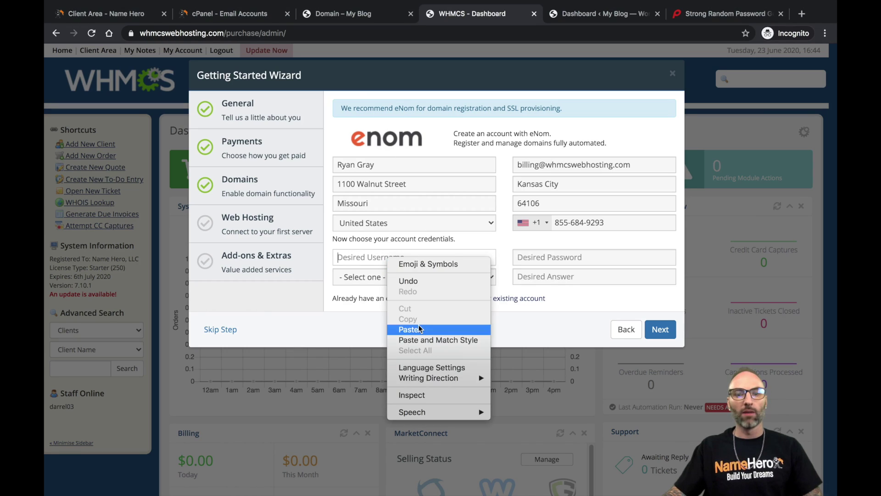
left_click(425, 328)
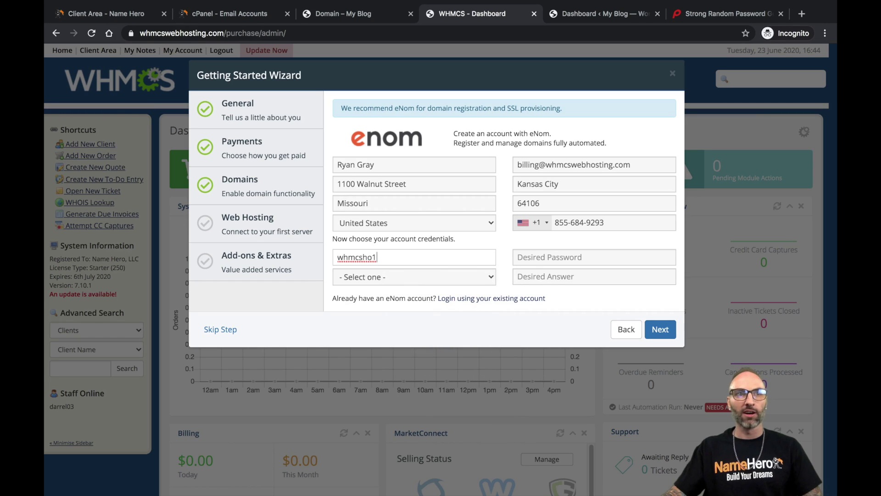
key("super+Tab")
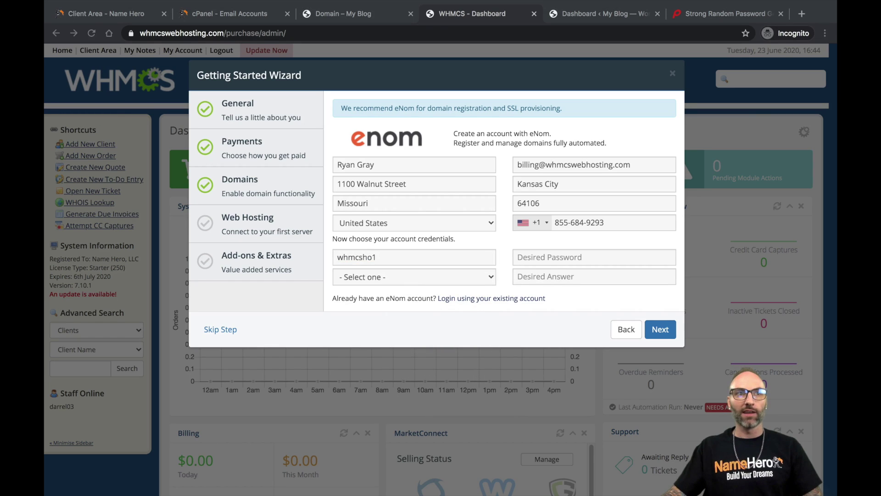
left_click(557, 259)
right_click(546, 254)
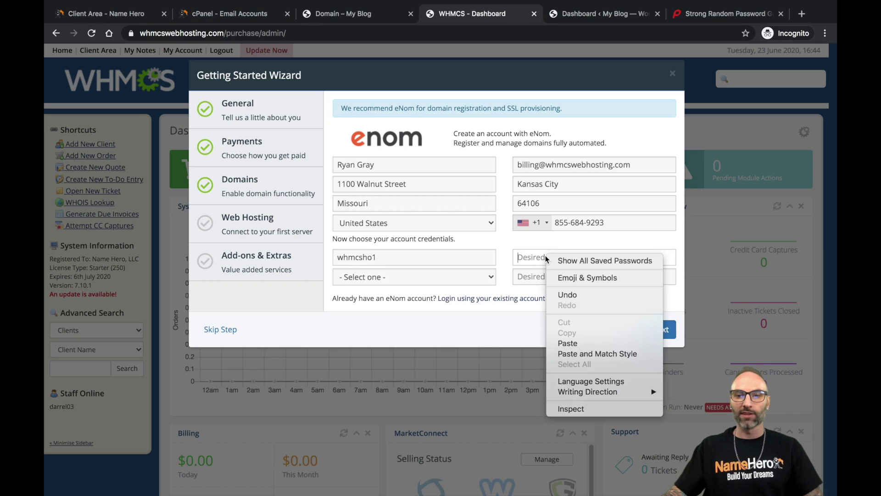
left_click(583, 344)
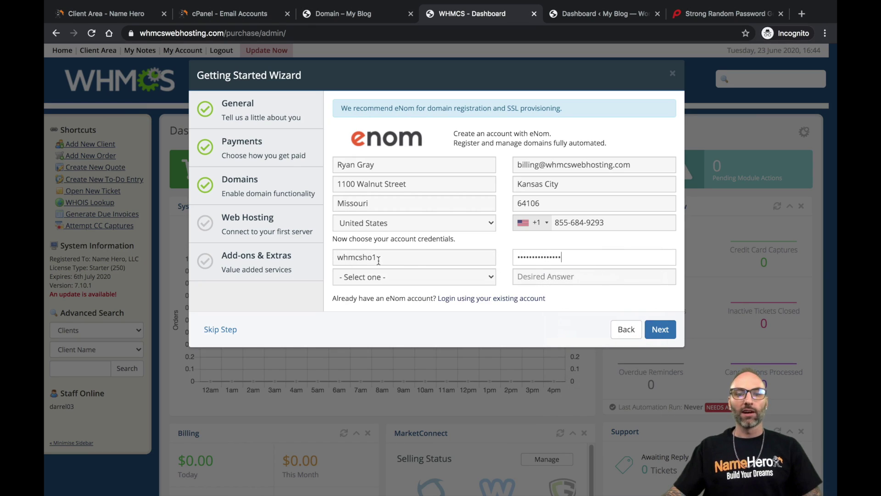
Step: Choose the Favorite Pet security question, enter its answer, and submit the eNom details
left_click(388, 276)
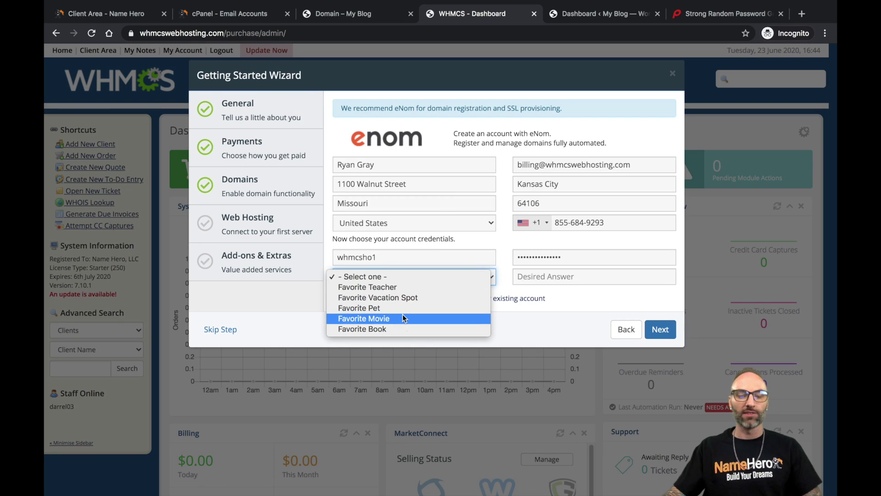
left_click(393, 308)
type("•••")
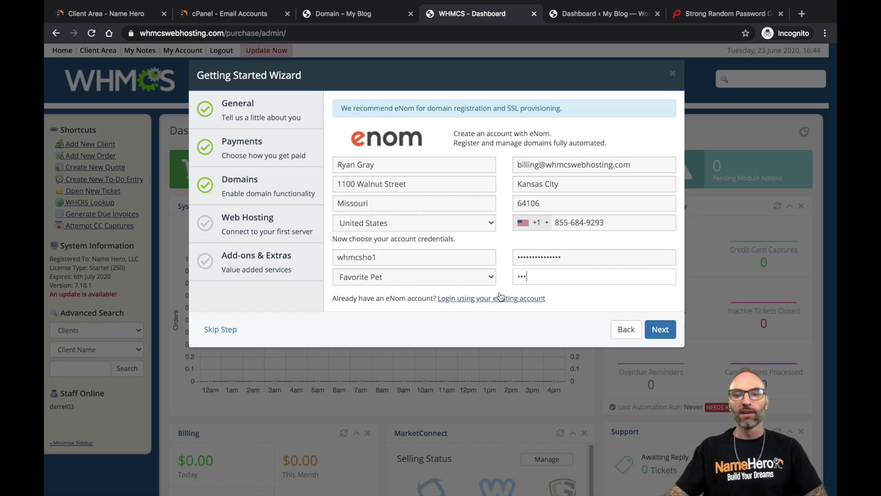
left_click(661, 329)
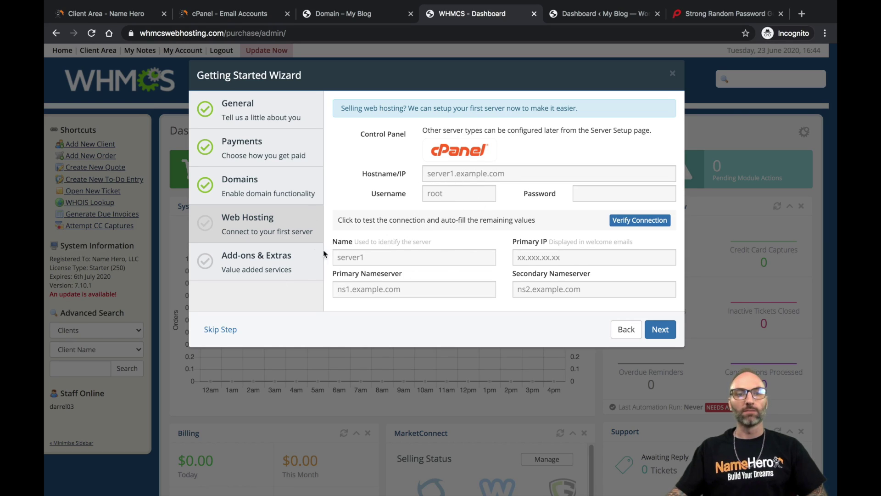
left_click(92, 14)
mouse_move(404, 87)
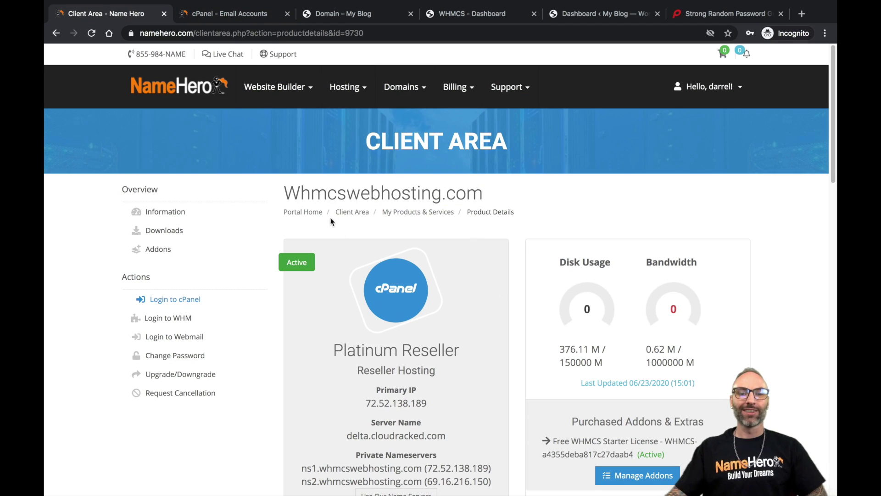
Step: Copy the server name delta.cloudracked.com from the NameHero product details and return to WHMCS
scroll(395, 219, "down", 1)
scroll(408, 220, "up", 1)
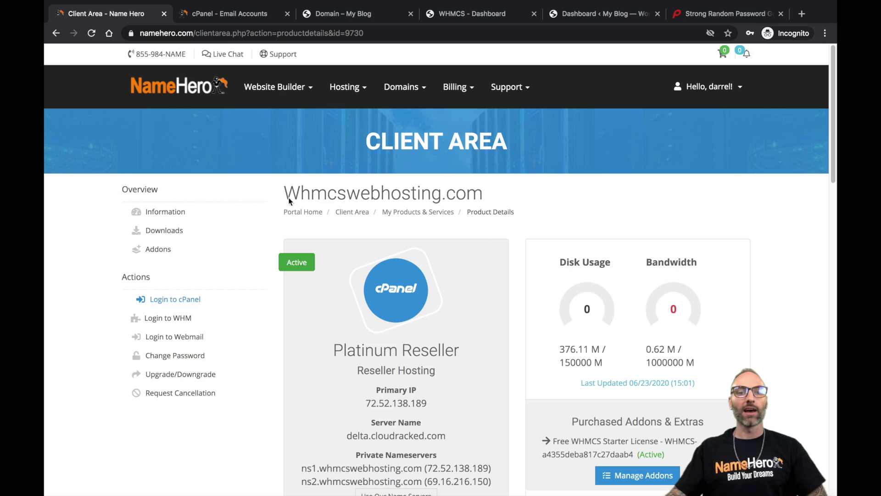
scroll(469, 264, "down", 1)
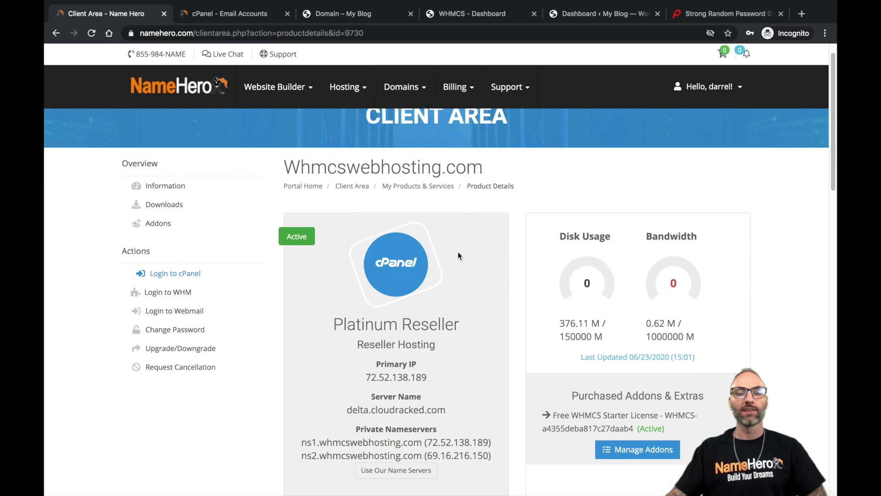
scroll(454, 261, "down", 1)
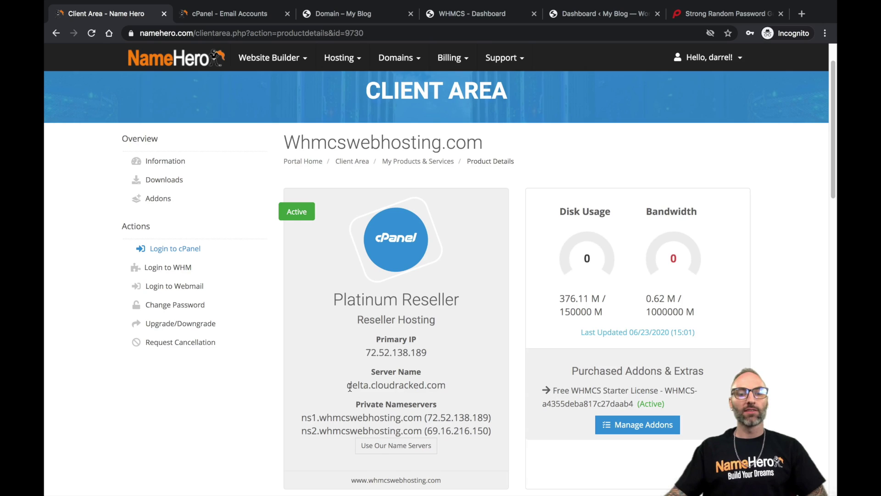
left_click_drag(347, 385, 447, 384)
right_click(441, 385)
left_click(467, 405)
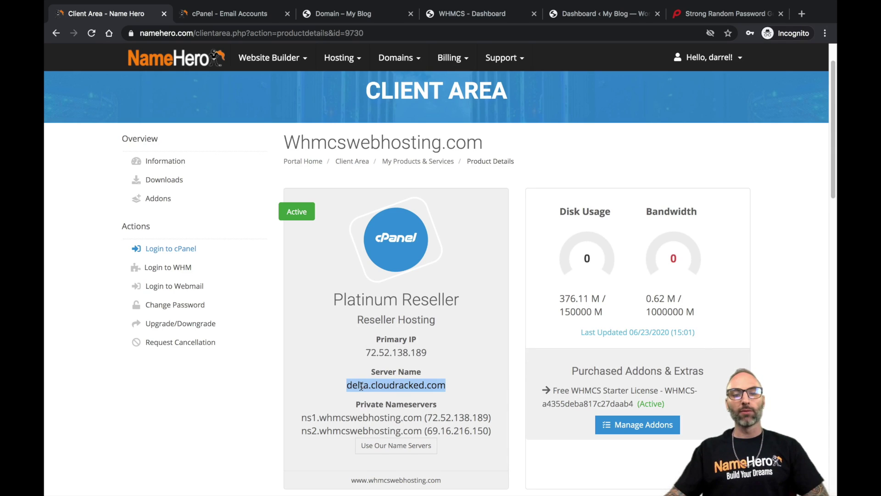
left_click_drag(349, 386, 447, 385)
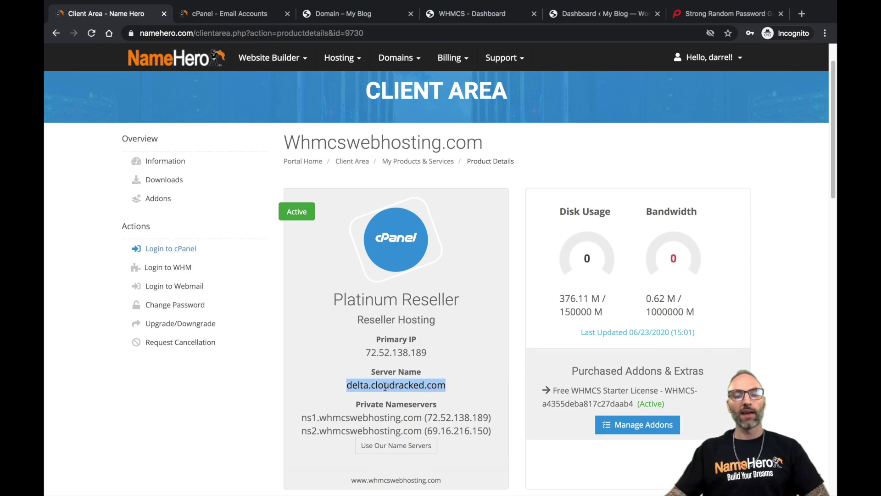
left_click(438, 391)
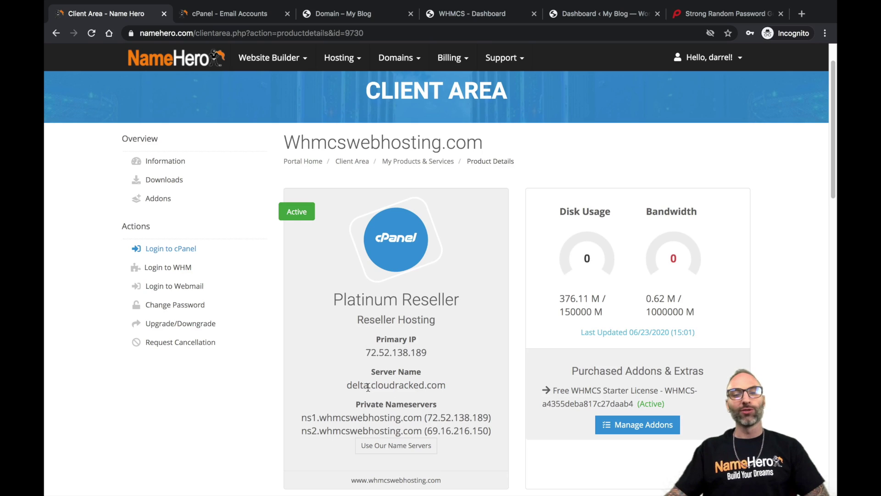
left_click_drag(373, 385, 343, 384)
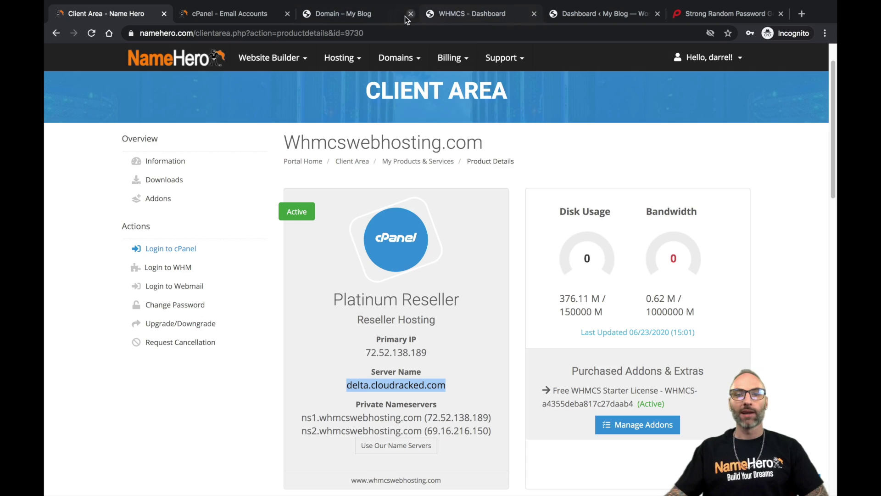
left_click(372, 17)
left_click(463, 14)
Step: Paste delta.cloudracked.com into the cPanel server's Hostname/IP field
left_click(452, 174)
right_click(451, 174)
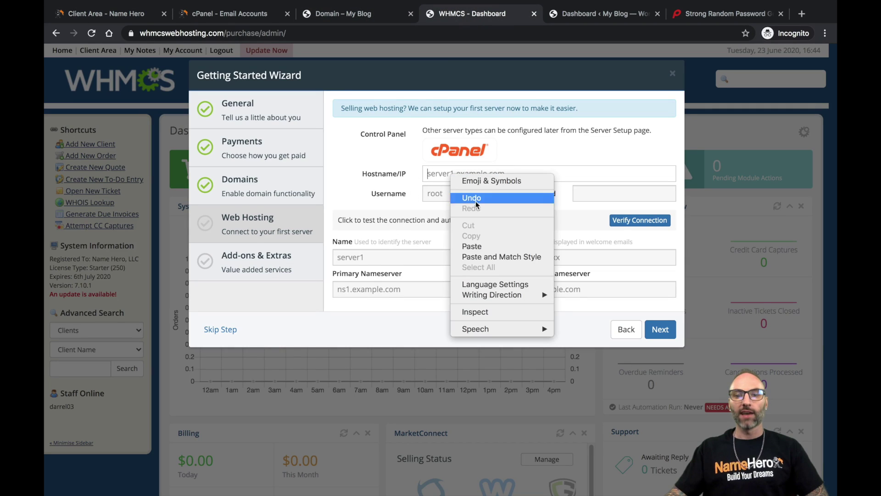
left_click(473, 246)
key("Tab")
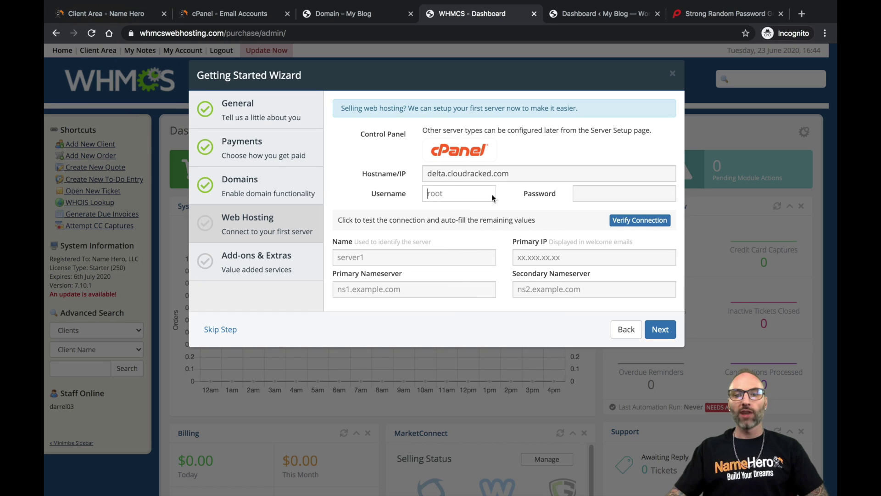
Step: Check the hosting login details, then open Email History from the account menu
left_click(81, 17)
scroll(398, 280, "down", 3)
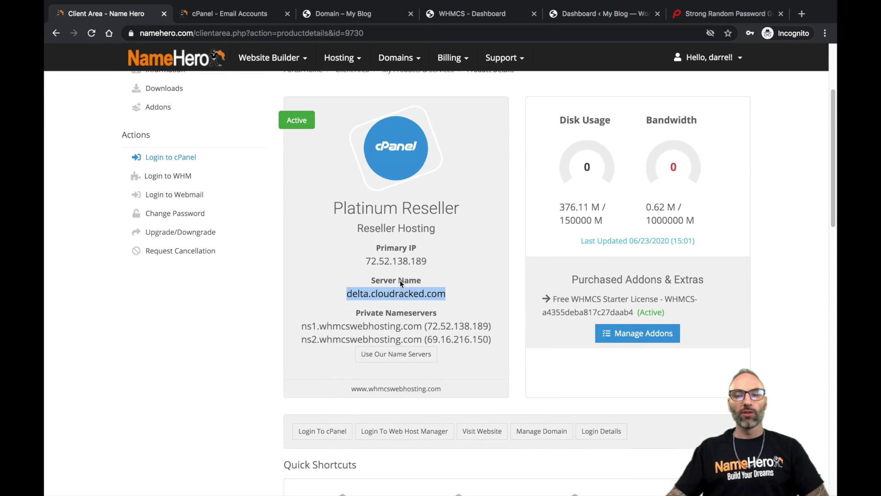
scroll(404, 284, "down", 3)
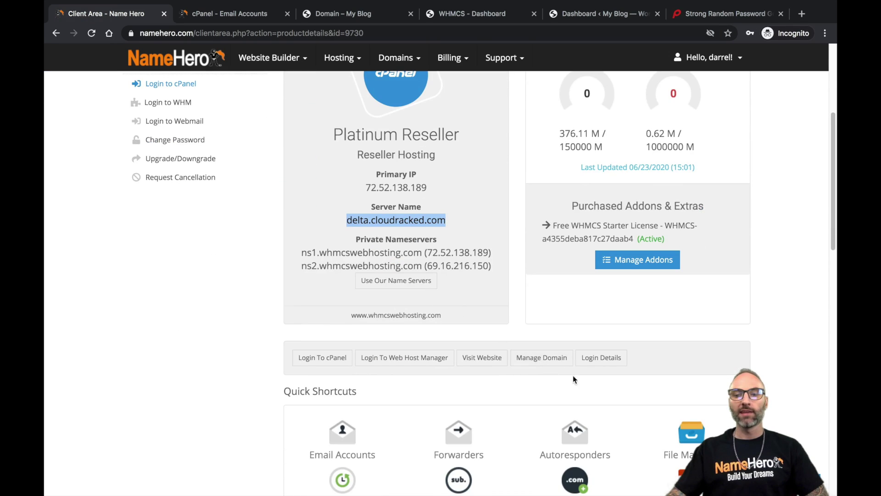
left_click(600, 358)
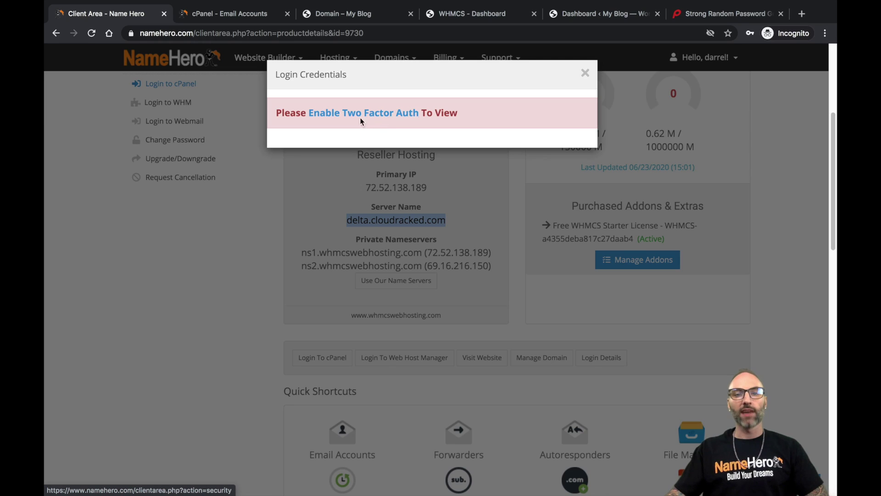
left_click(406, 118)
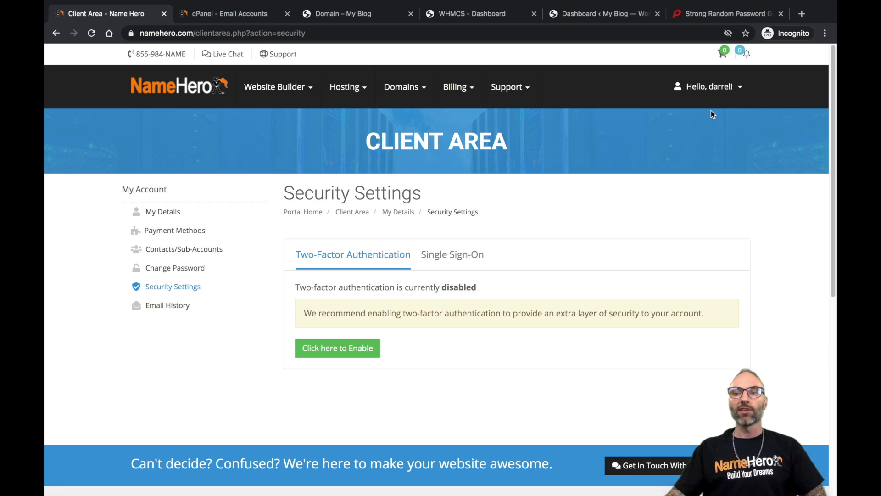
left_click(710, 86)
left_click(700, 254)
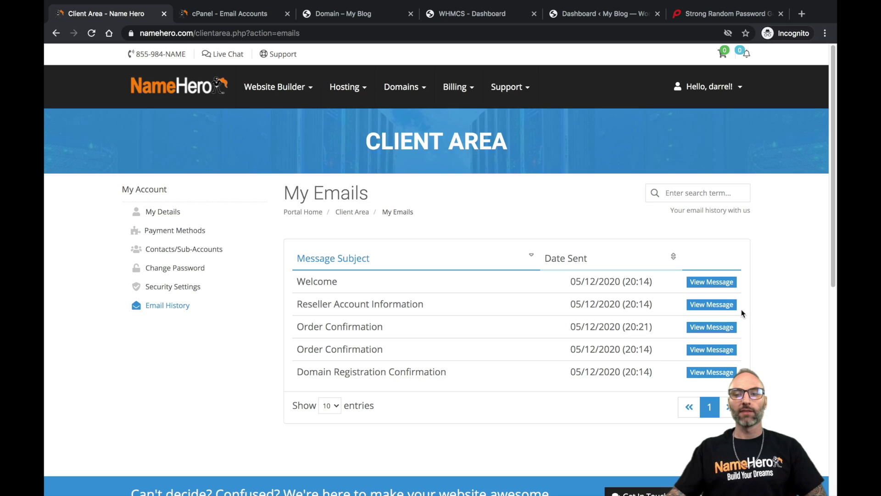
Step: Copy the reseller username from the Reseller Account Information email into the WHMCS Username field
left_click(720, 305)
scroll(420, 293, "down", 2)
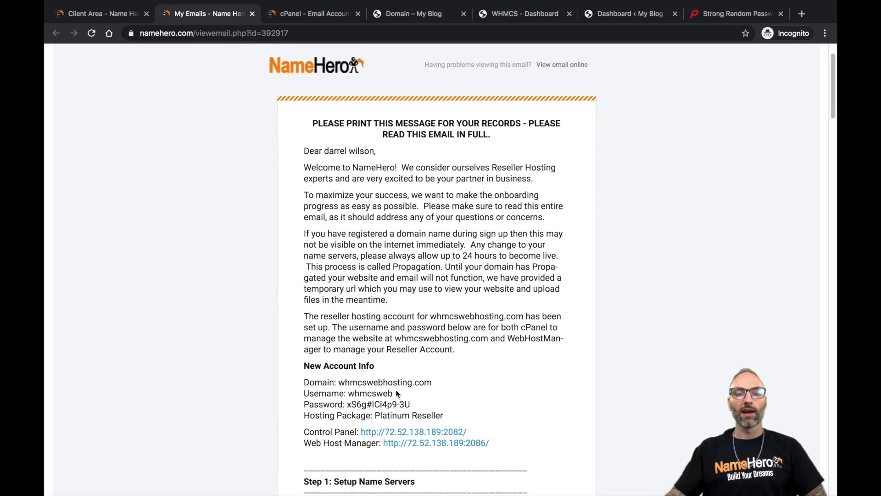
left_click_drag(393, 394, 350, 394)
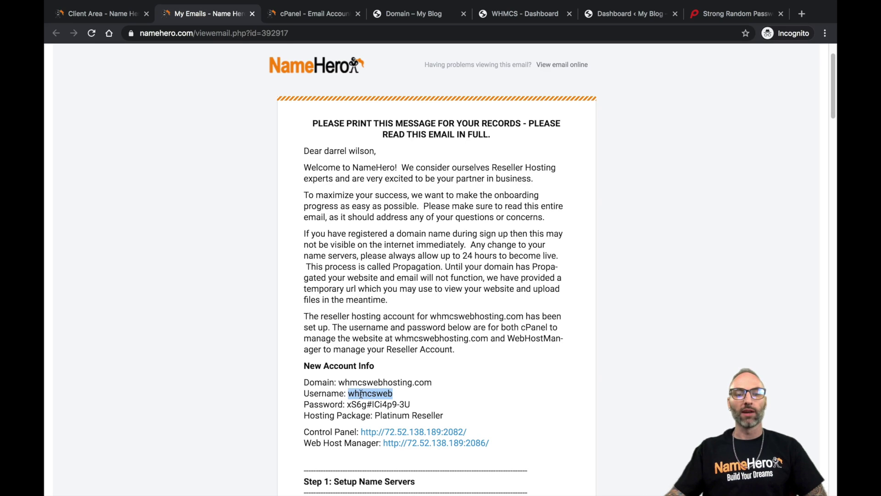
right_click(362, 393)
left_click(380, 417)
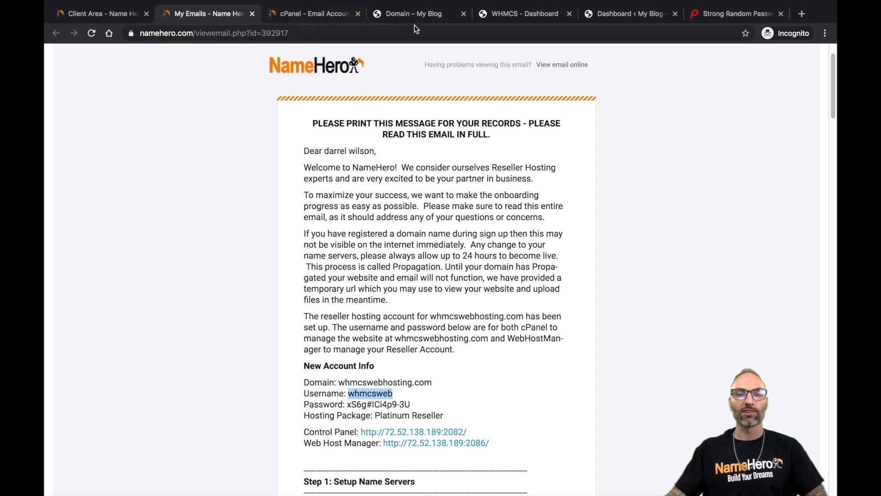
left_click(486, 15)
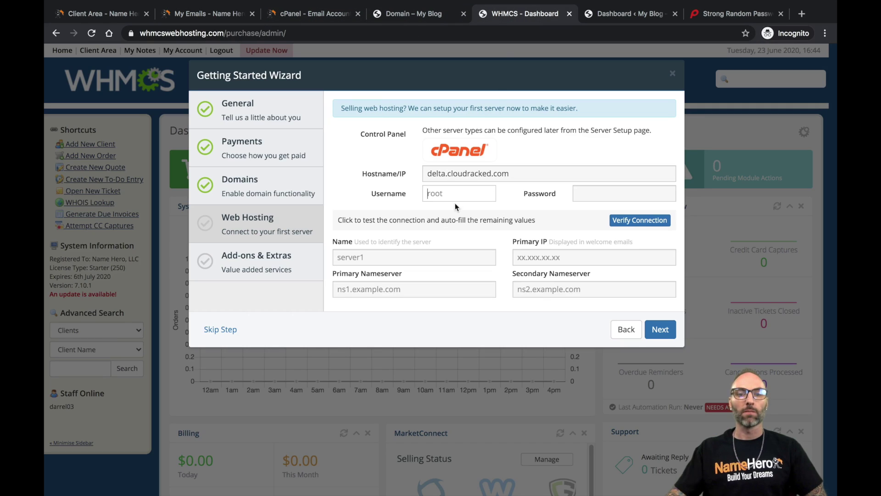
right_click(445, 192)
left_click(464, 263)
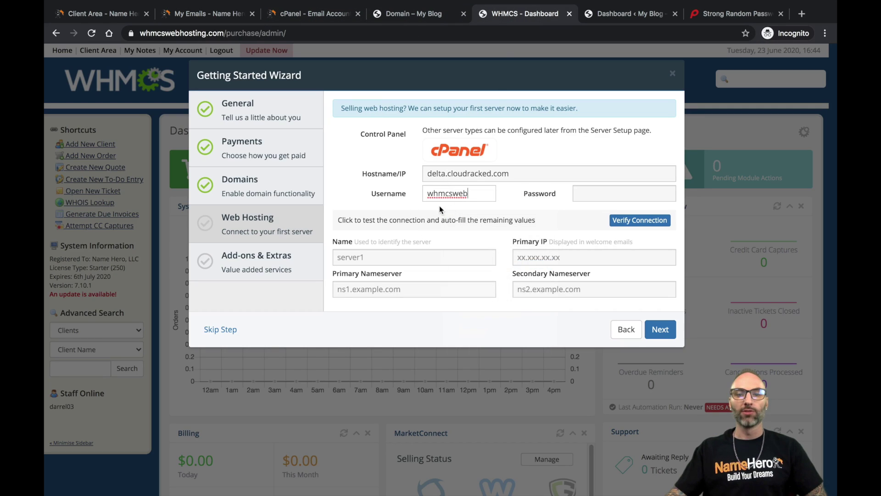
Step: Copy the account password from the email and bring it into the server Password field
left_click(197, 15)
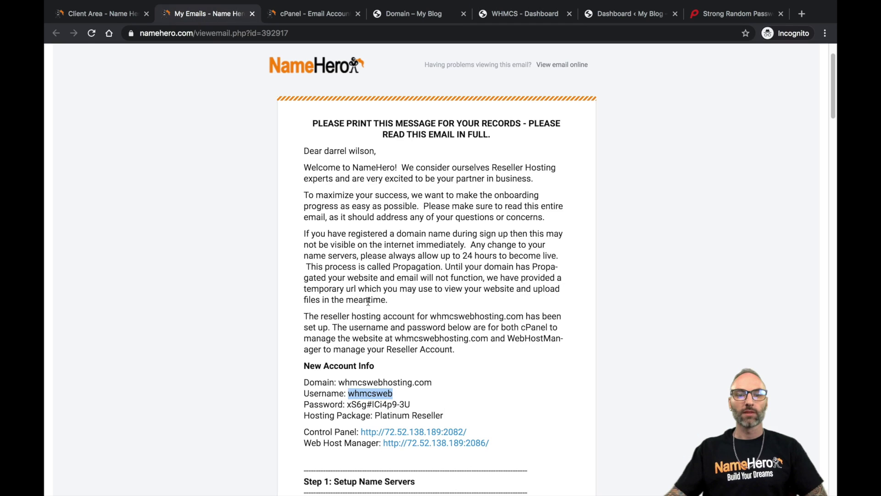
left_click_drag(412, 404, 341, 407)
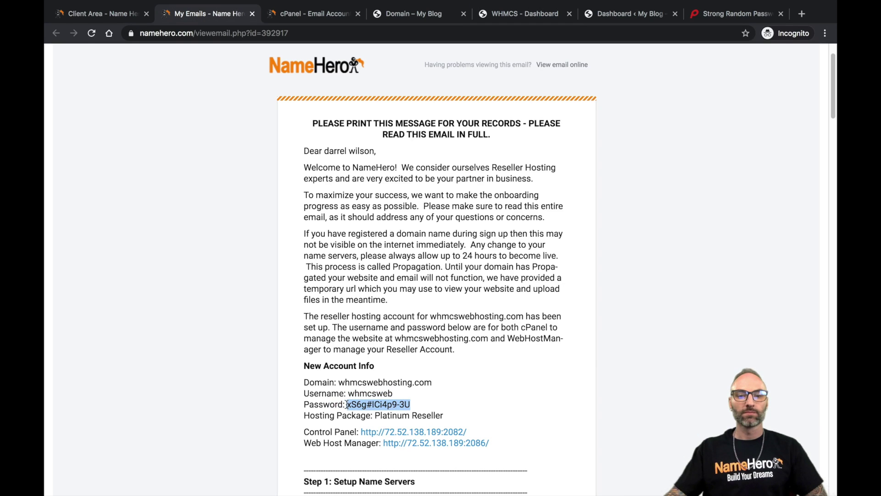
right_click(354, 402)
left_click(380, 419)
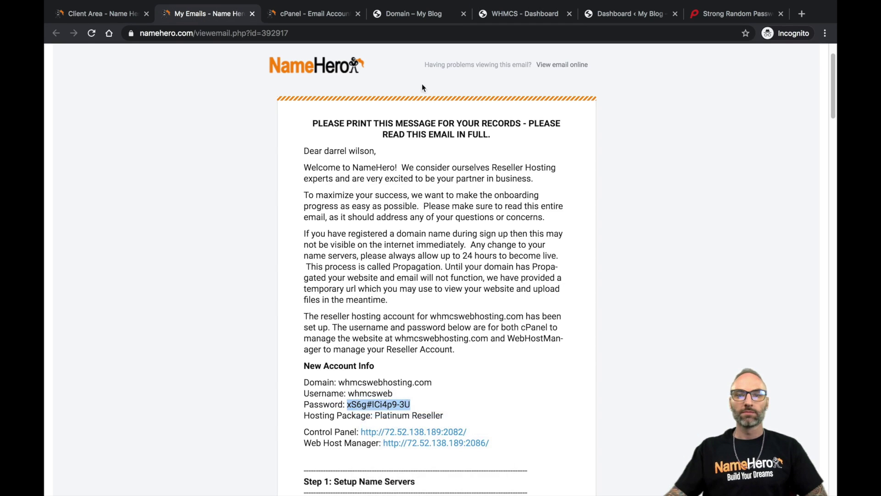
left_click(499, 12)
left_click(578, 198)
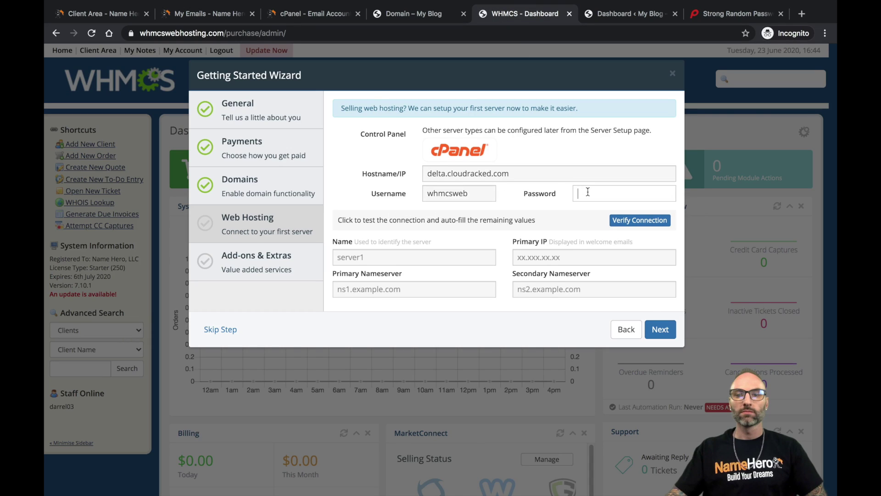
right_click(583, 189)
Step: Paste the password, verify the cPanel connection, and advance to Add-ons & Extras
left_click(604, 279)
key("Tab")
key("Return")
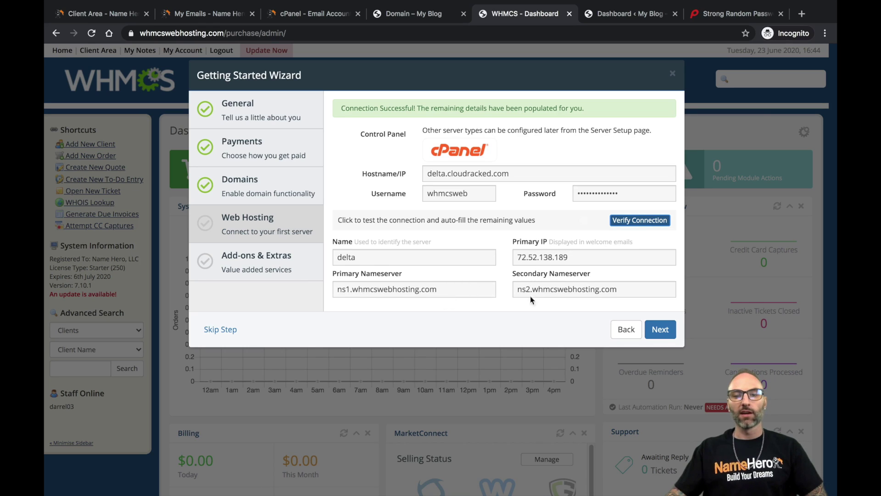
left_click(656, 330)
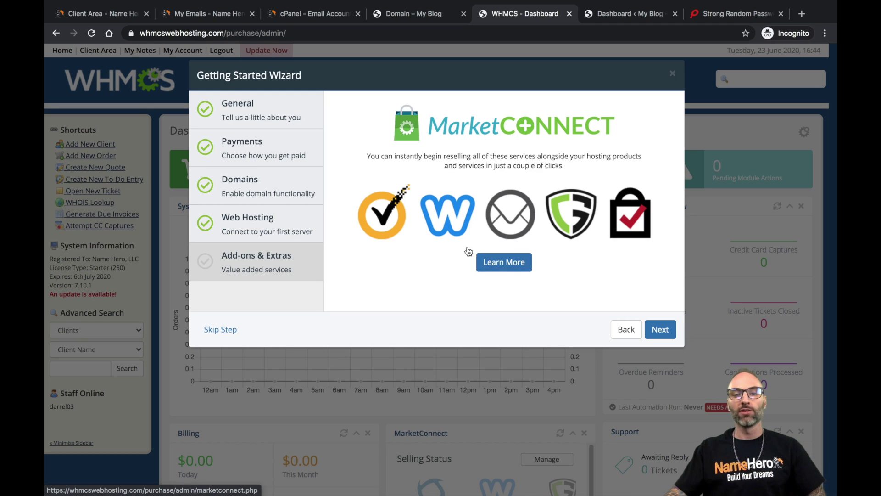
Step: Move past the MarketConnect step to Setup Complete, then Finish to return to the admin Dashboard
left_click(671, 334)
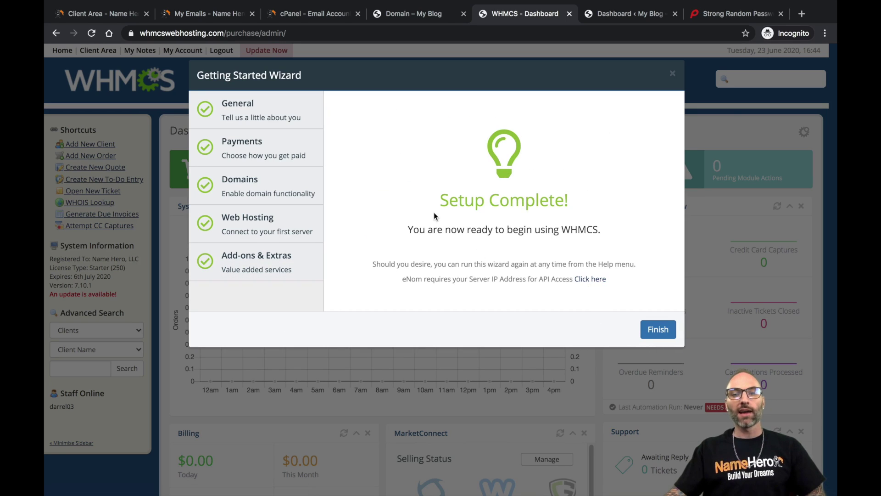
left_click_drag(437, 202, 589, 207)
mouse_move(413, 229)
left_mouse_down()
mouse_move(622, 234)
mouse_move(406, 230)
left_mouse_up()
left_click(344, 236)
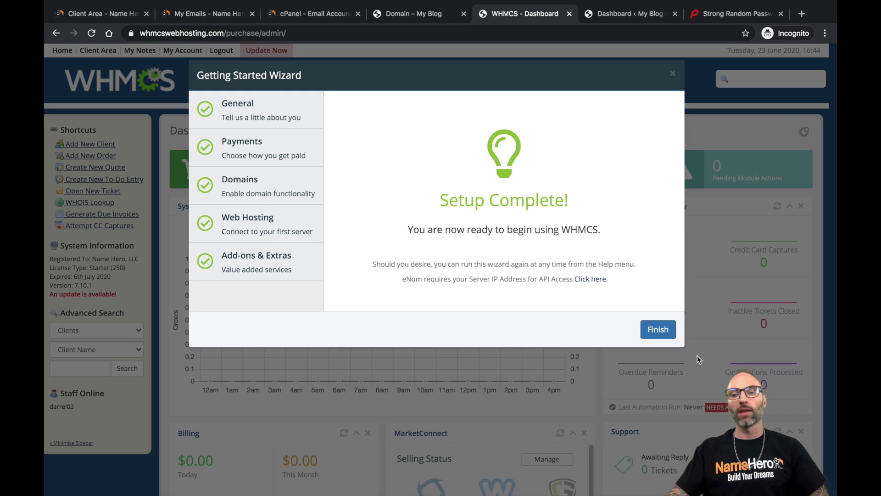
left_click(661, 330)
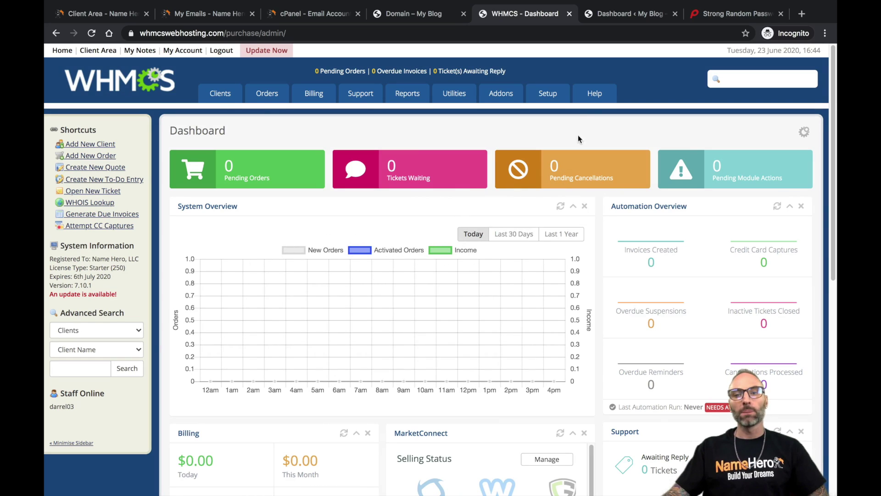
mouse_move(593, 96)
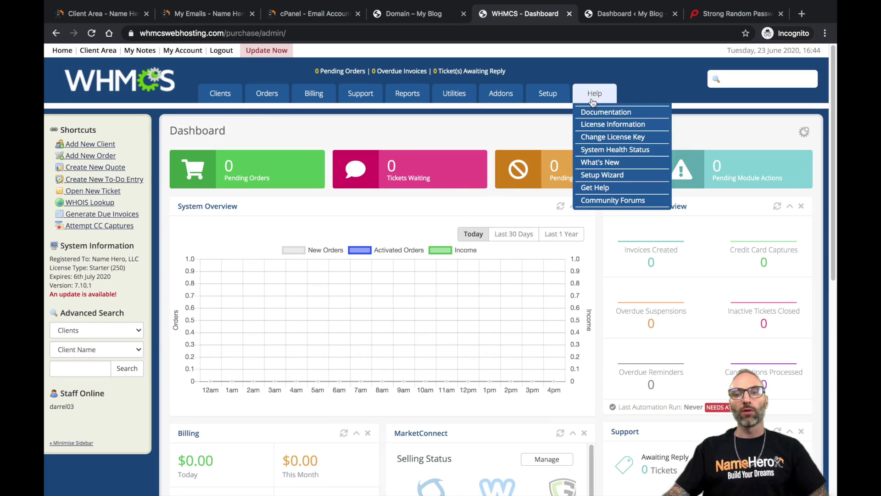
left_click(605, 177)
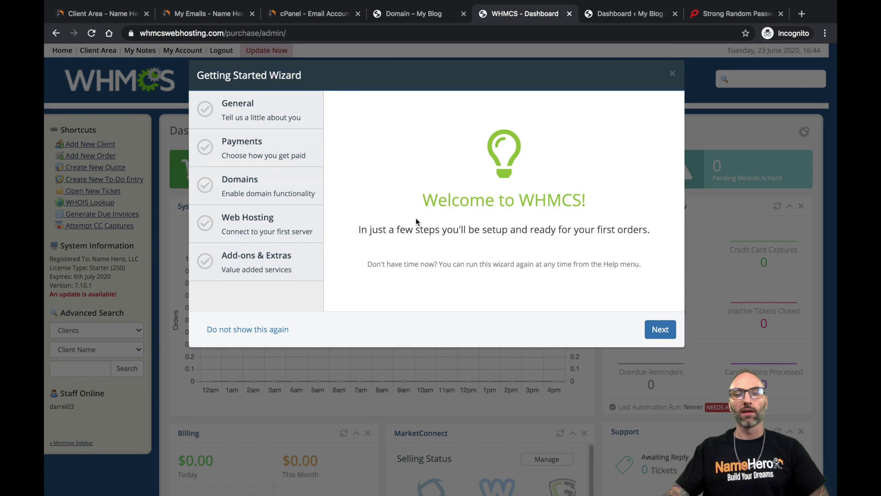
left_click(661, 329)
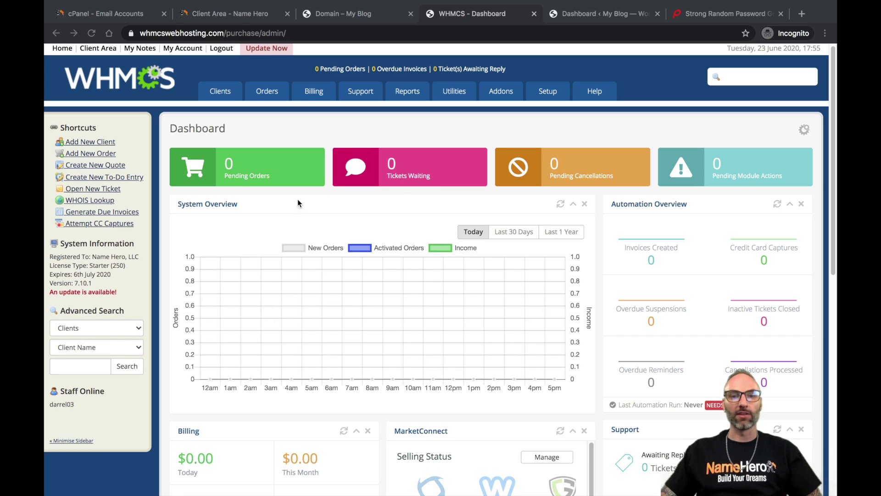
Step: Open the Platinum Reseller hosting details in NameHero and review its private nameservers
left_click(233, 14)
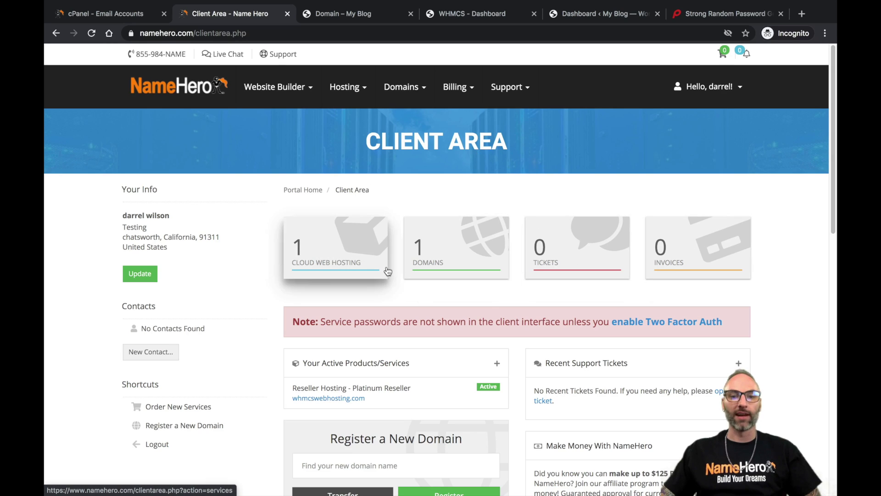
left_click(317, 263)
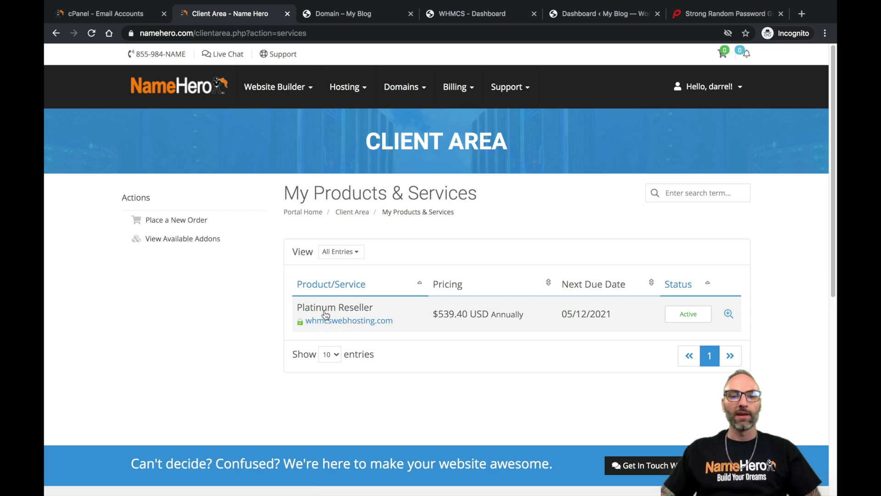
left_click(326, 308)
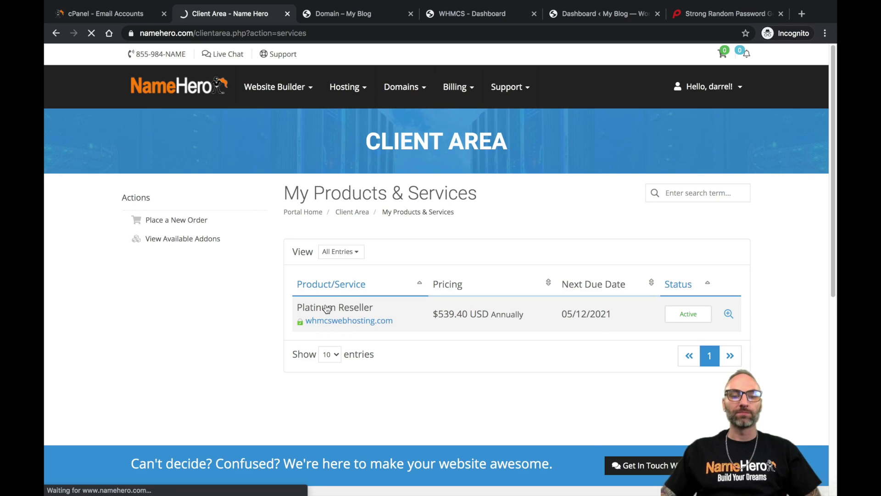
scroll(365, 262, "down", 2)
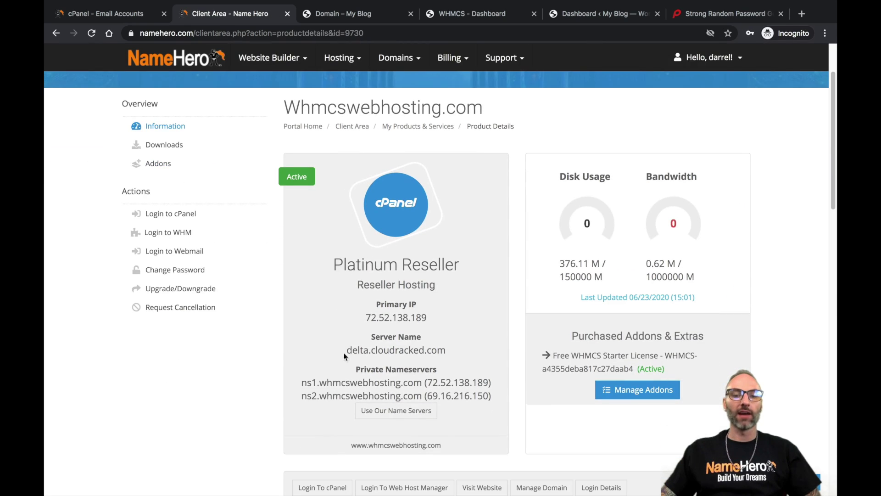
mouse_move(298, 382)
left_mouse_down()
mouse_move(488, 395)
mouse_move(349, 395)
mouse_move(299, 382)
left_mouse_up()
left_click(491, 395)
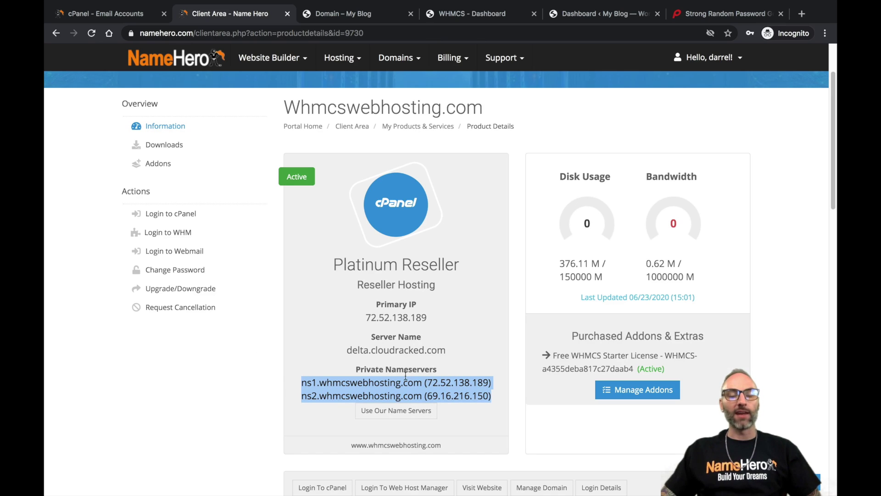
left_click(310, 383)
left_click_drag(309, 381, 412, 377)
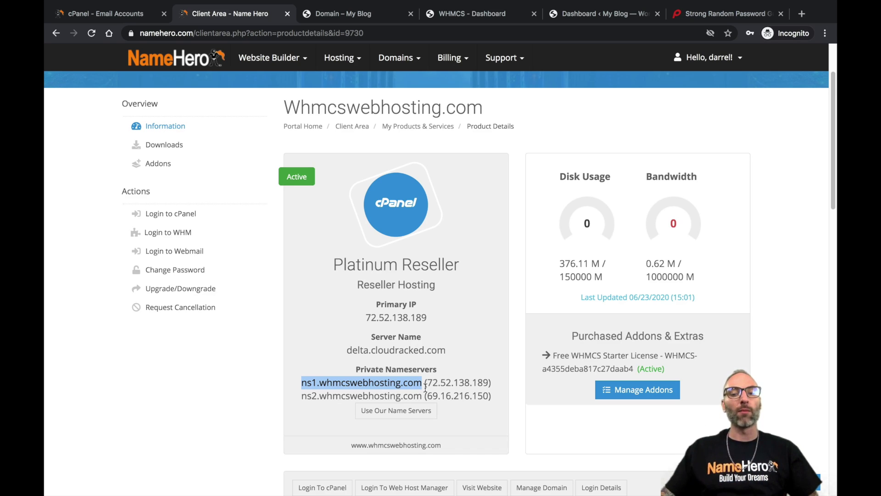
Step: Check NameHero's default nameservers in the Use Our Name Servers popup
left_click(399, 411)
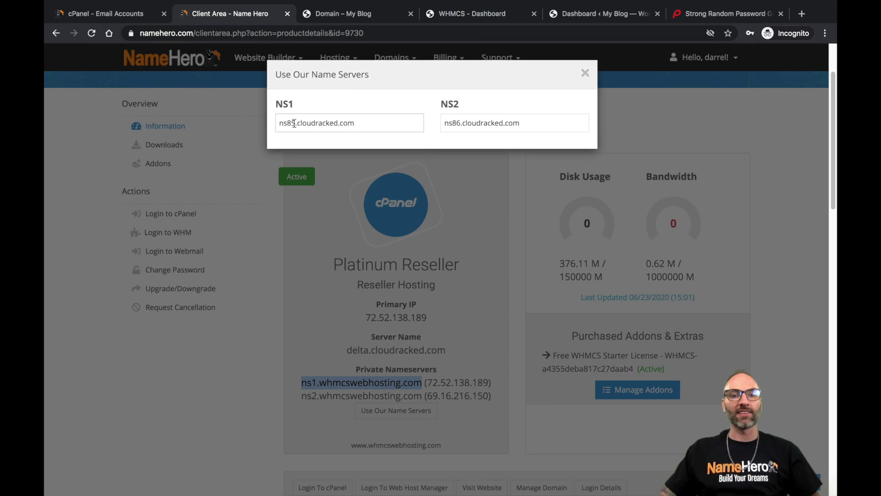
left_click(294, 123)
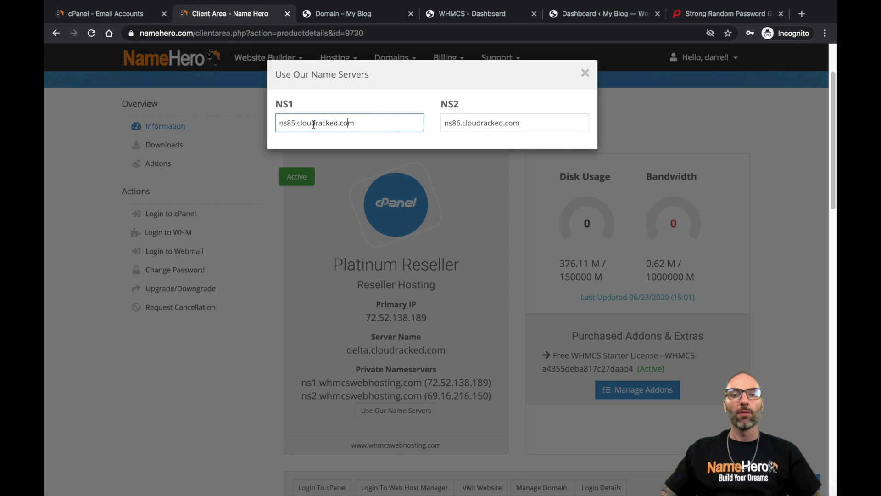
left_click(585, 73)
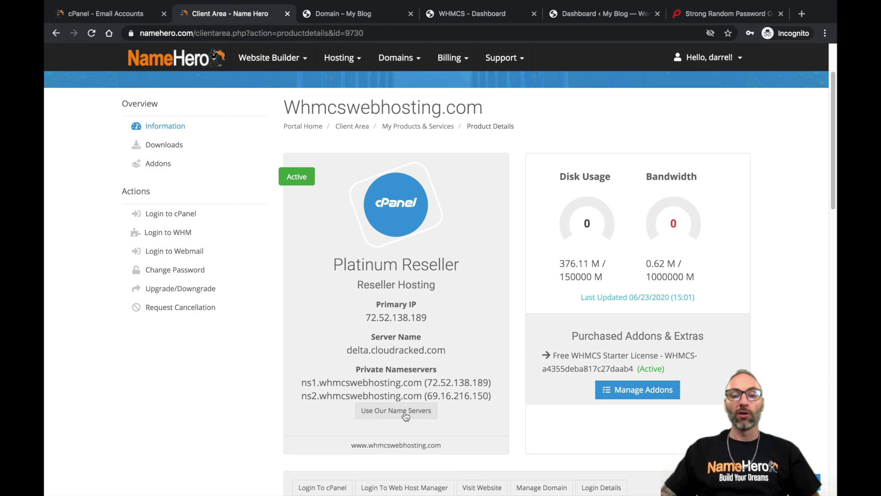
left_click(403, 412)
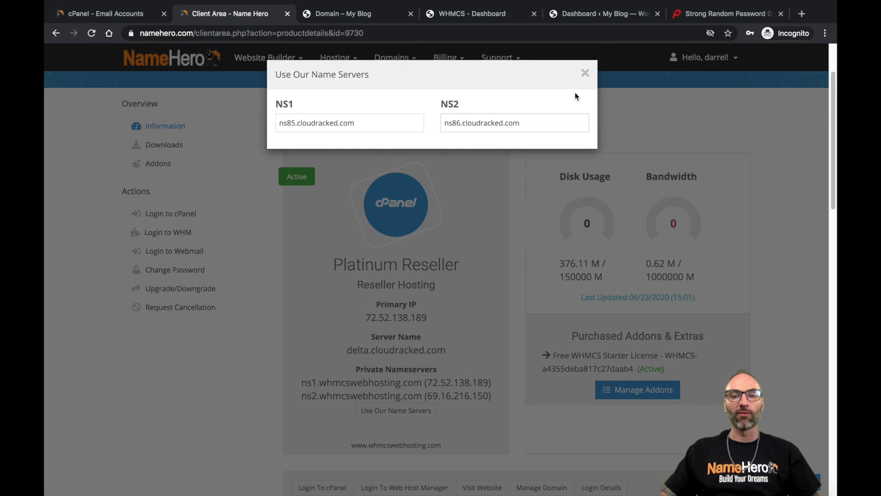
left_click(585, 76)
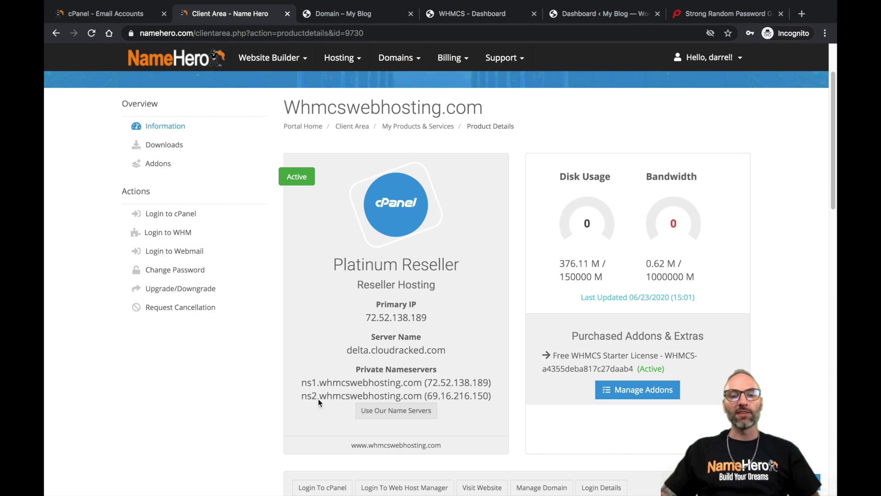
Step: Open Domains > My Domains in a new tab and switch to it
mouse_move(397, 62)
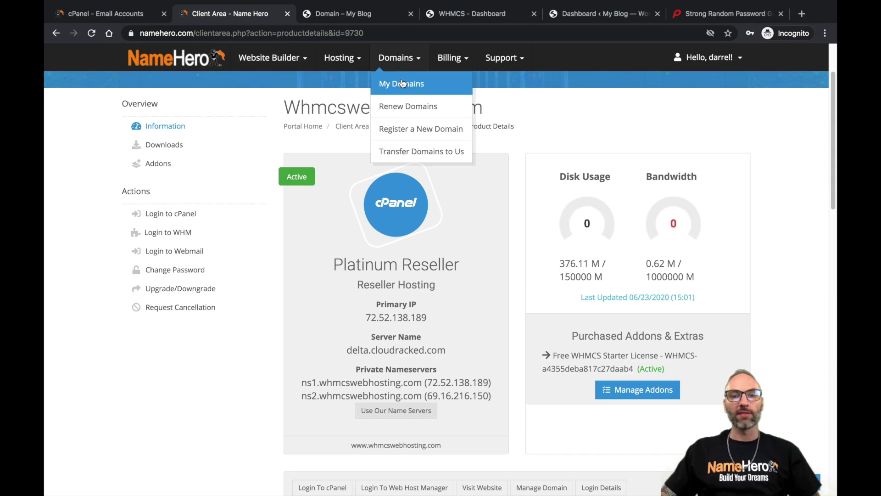
left_click(396, 83, "super")
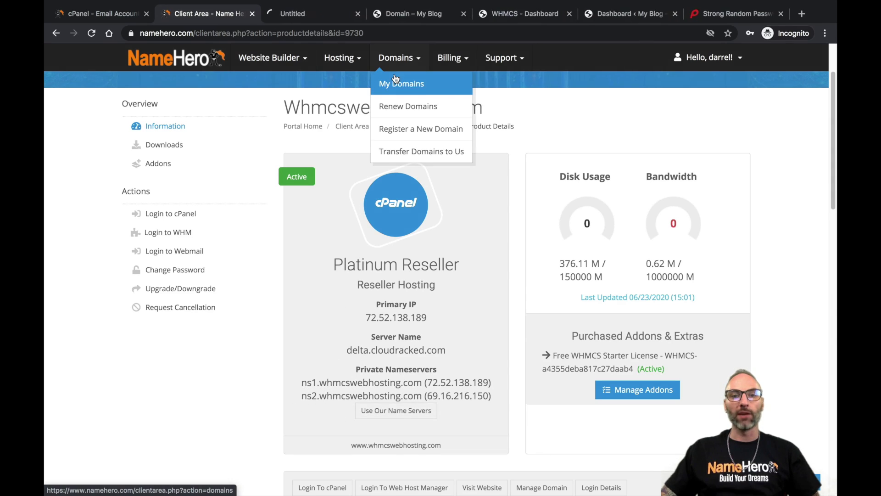
left_click(301, 17)
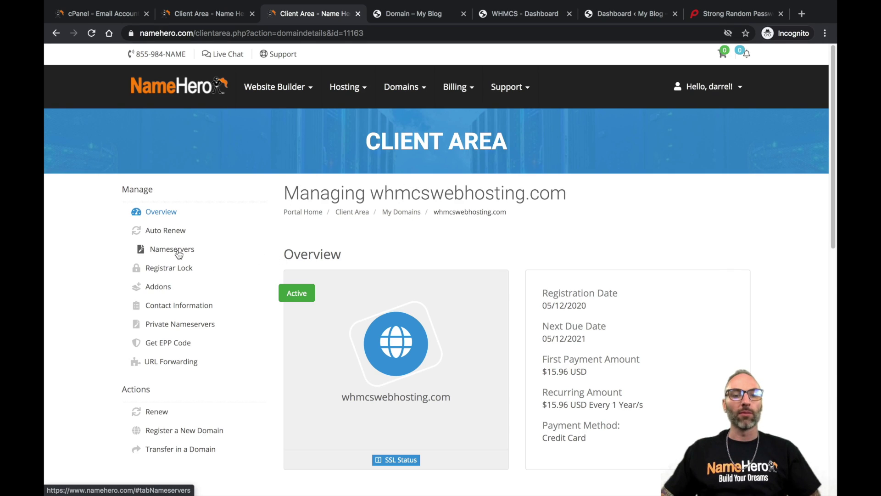
Step: Open the domain's Nameservers, then Private Nameservers page, and return to the product details tab
left_click(197, 248)
left_click(193, 325)
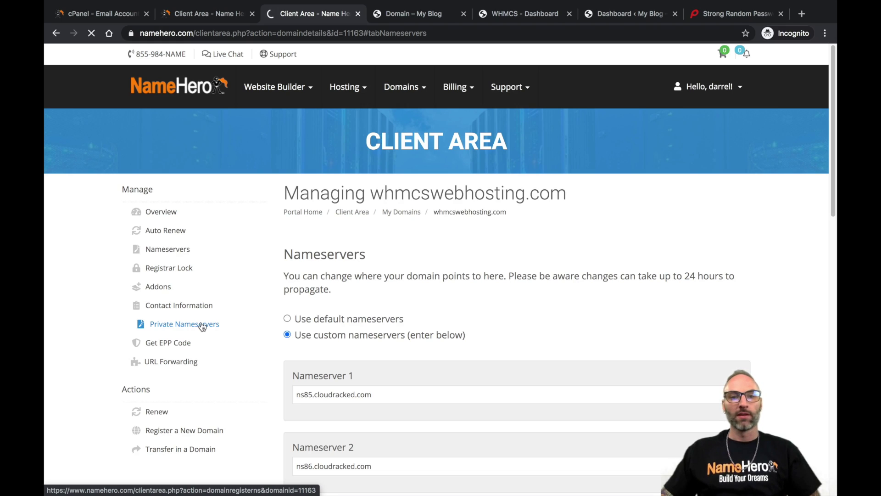
left_click(224, 15)
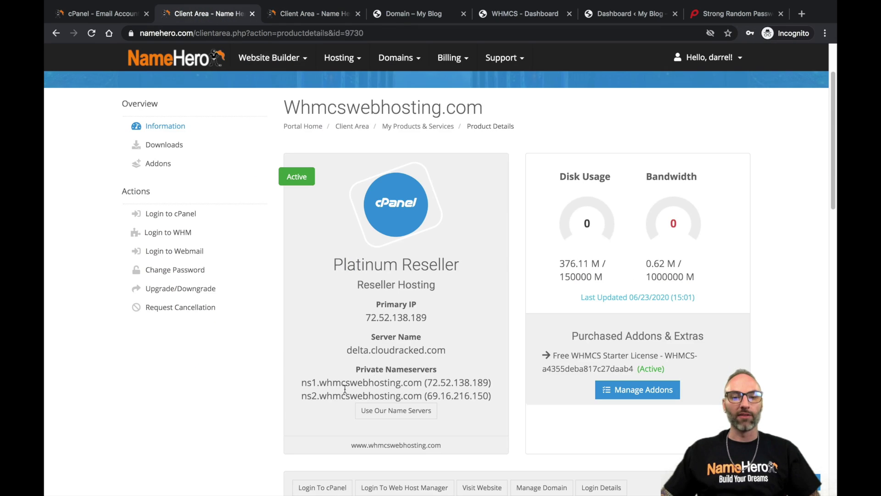
Step: Register ns1.whmcswebhosting.com at 72.52.138.189, copying the IP from the product page
left_click_drag(427, 383, 486, 379)
right_click(487, 378)
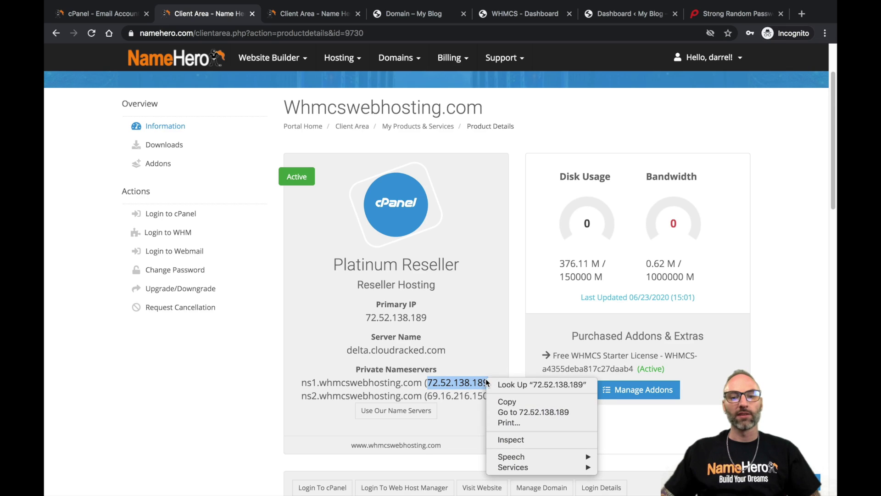
left_click(509, 403)
left_click(318, 15)
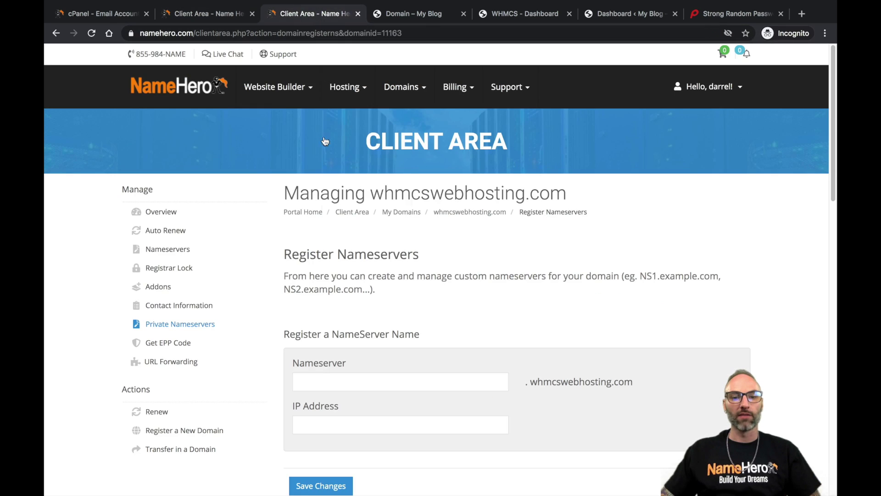
left_click(321, 382)
type("ns")
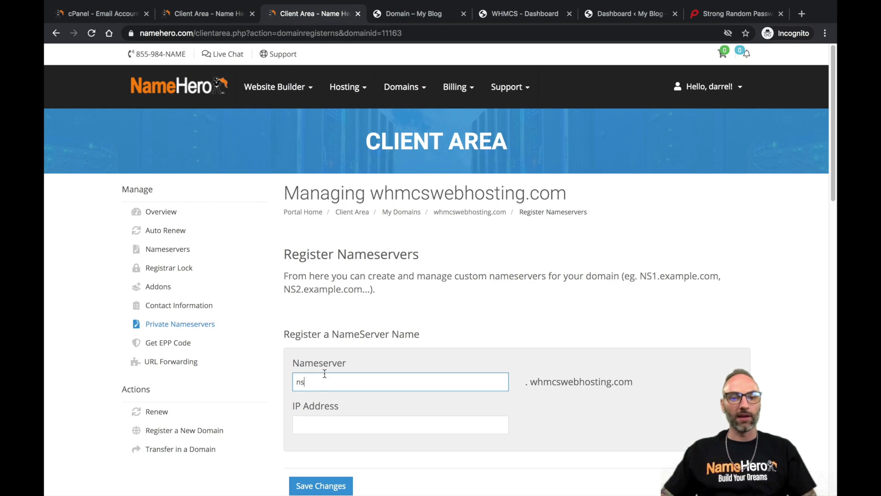
left_click(316, 419)
right_click(316, 419)
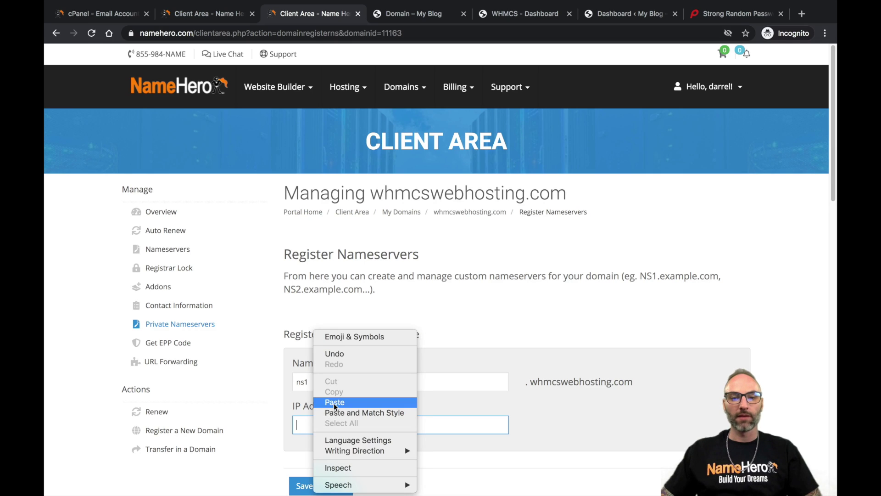
left_click(347, 406)
scroll(347, 411, "down", 2)
left_click(315, 442)
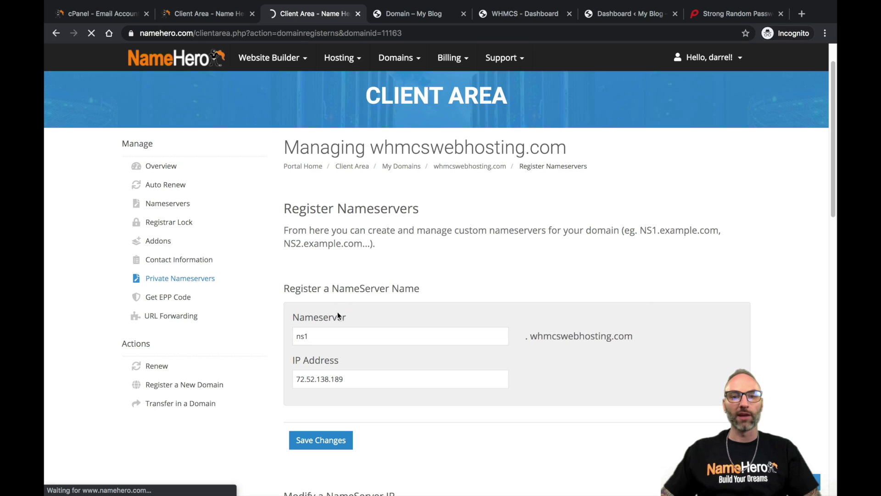
Step: Register ns2.whmcswebhosting.com at 69.16.216.150, copying the IP from the product page
left_click(202, 13)
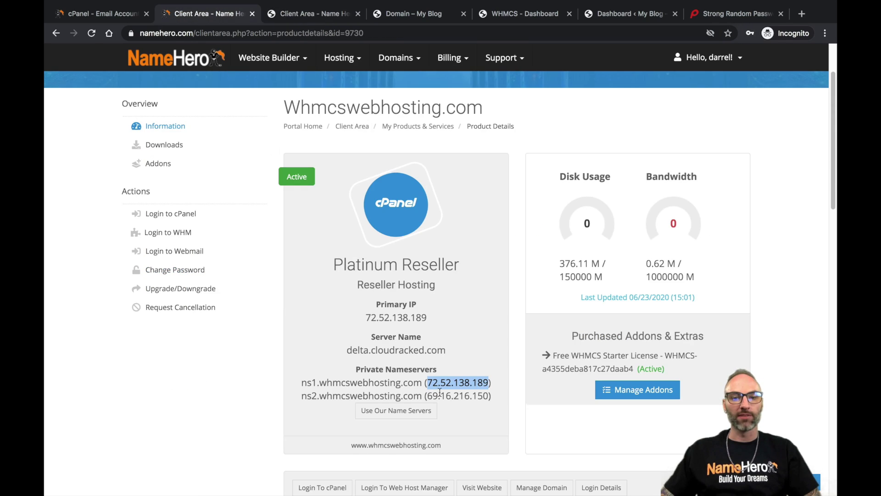
left_click_drag(427, 396, 486, 394)
right_click(483, 392)
left_click(493, 415)
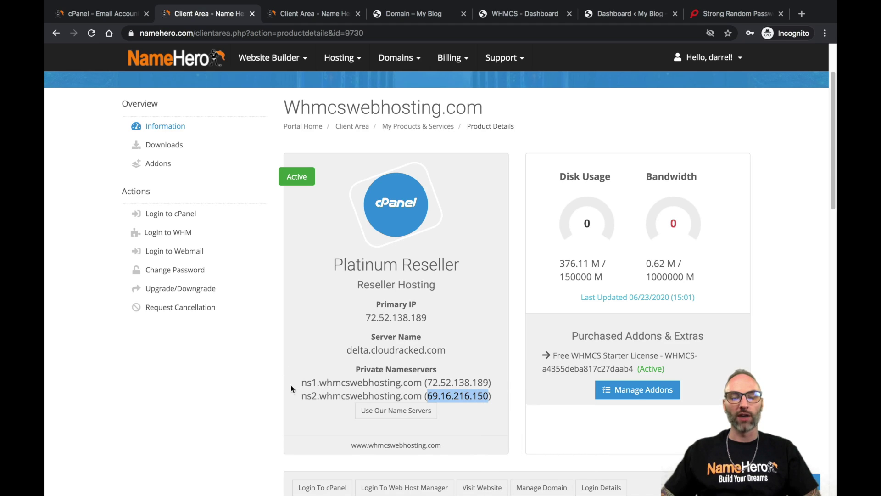
left_click(294, 16)
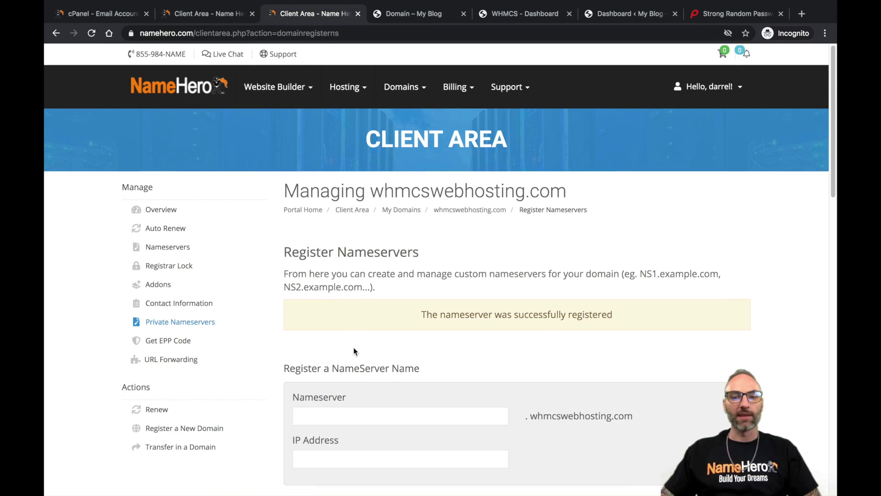
scroll(353, 349, "down", 3)
left_click(317, 312)
type("n")
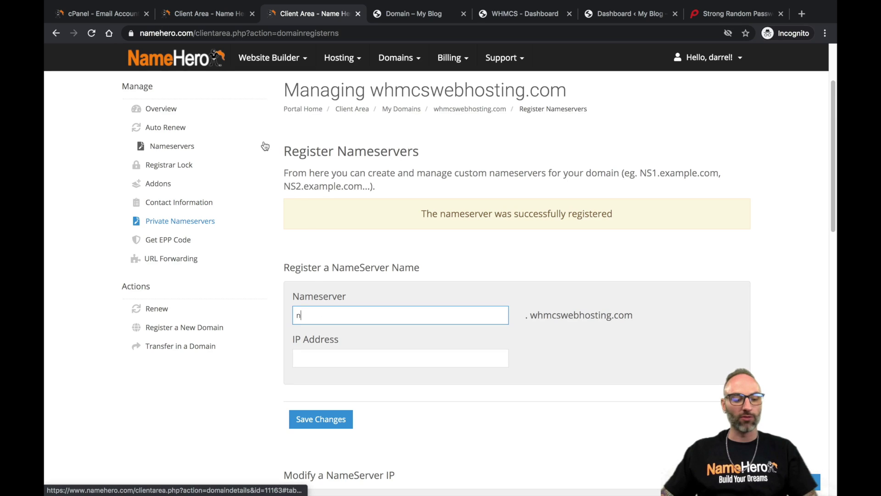
type("s2")
left_click(341, 354)
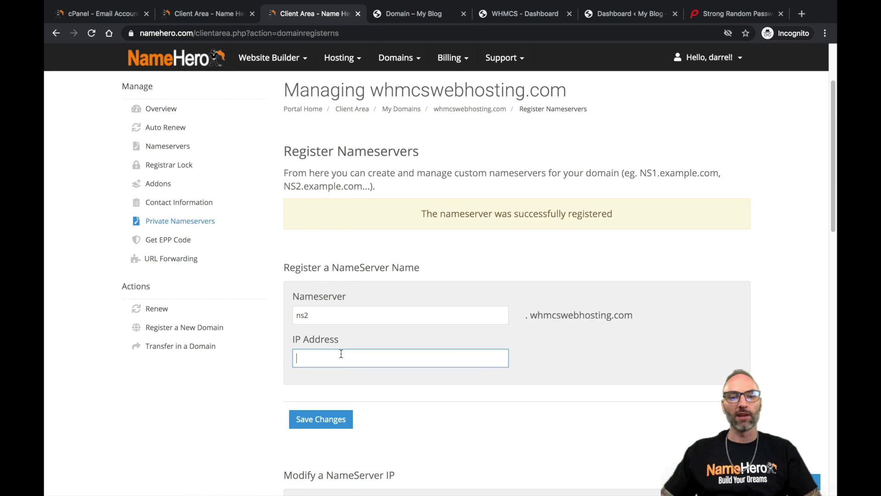
right_click(341, 354)
left_click(380, 401)
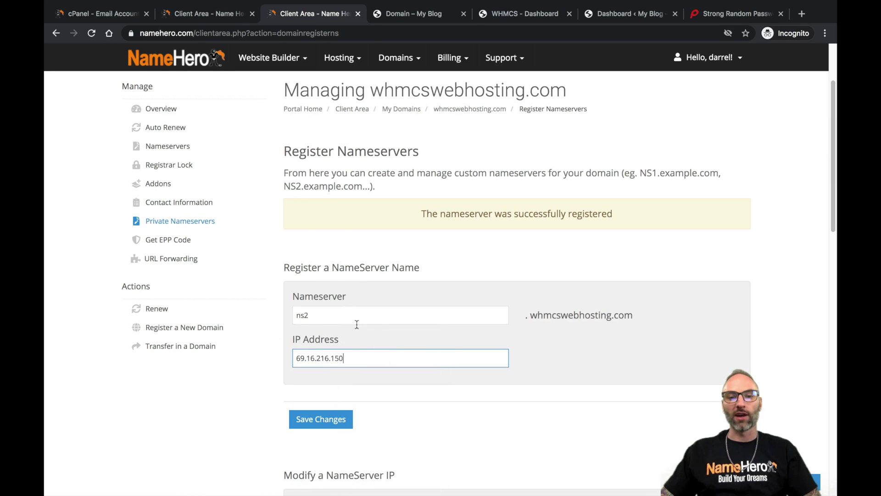
left_click(310, 419)
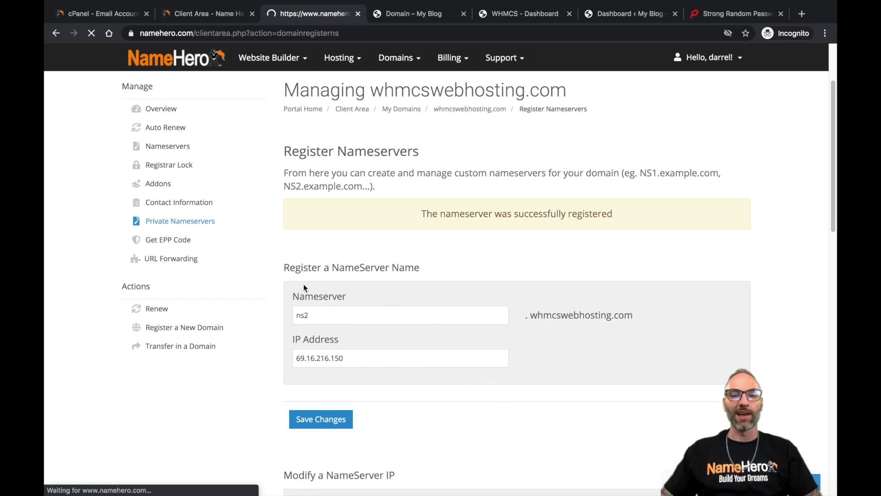
scroll(386, 302, "down", 2)
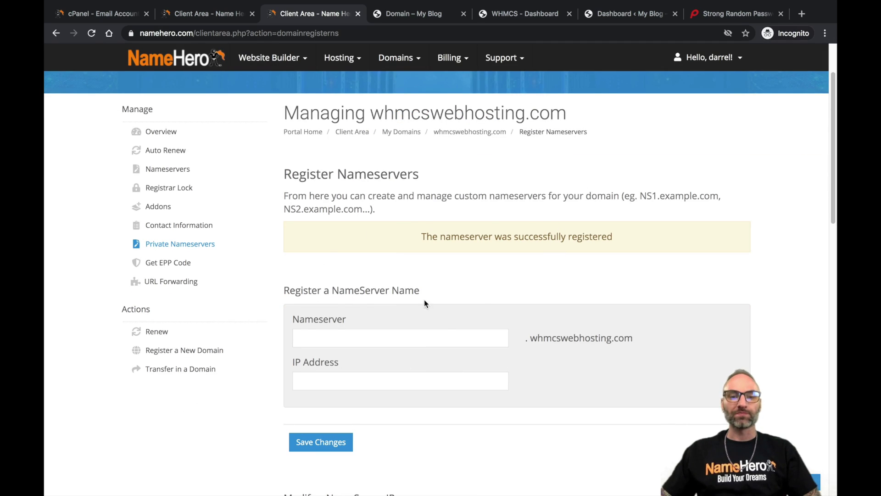
left_click(157, 173)
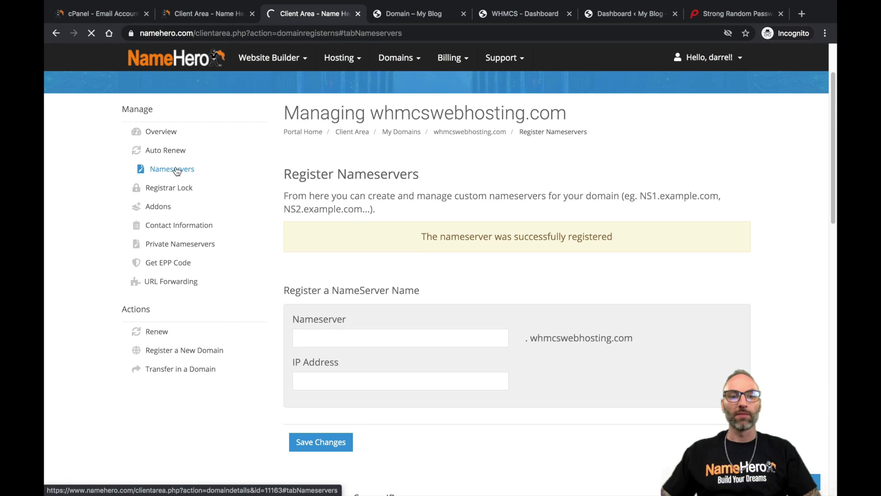
Step: Review the domain's current Nameserver 1 and 2 values, then return to the product details
scroll(344, 295, "down", 4)
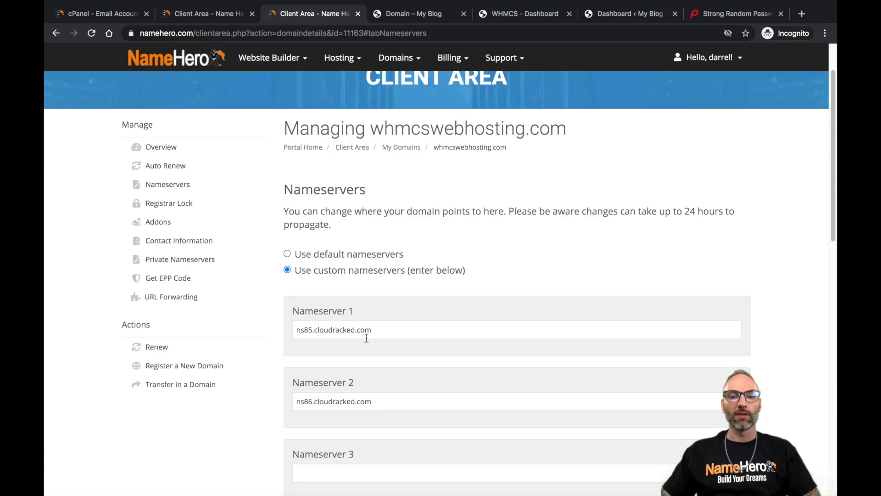
left_click_drag(296, 270, 376, 268)
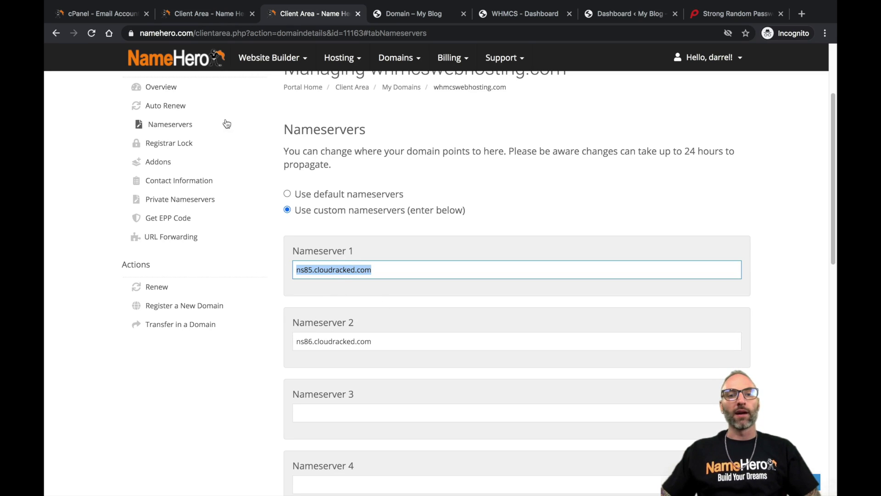
left_click(201, 17)
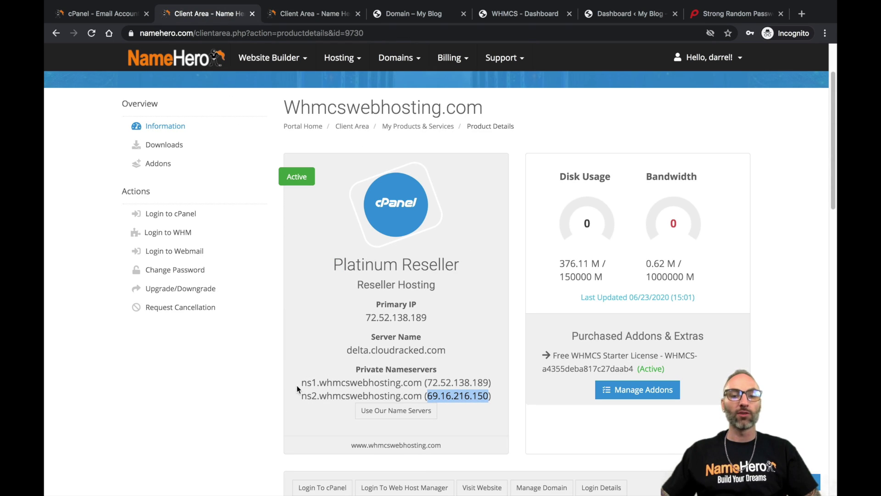
Step: Log in to the reseller's WHM and filter its sidebar tools with 'dns'
left_click(282, 383)
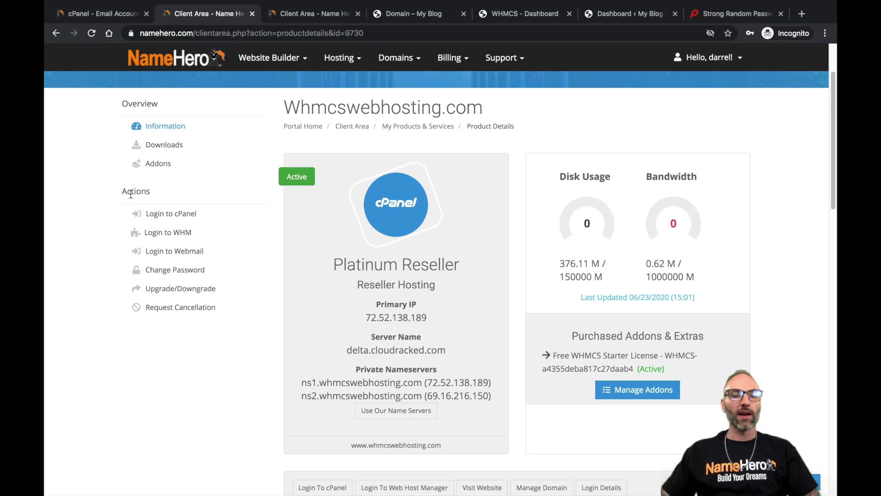
left_click(184, 236)
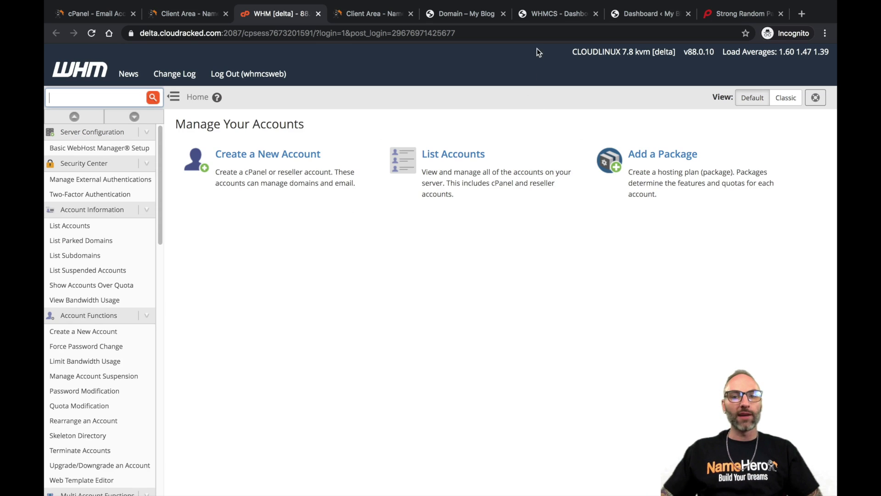
left_click(542, 18)
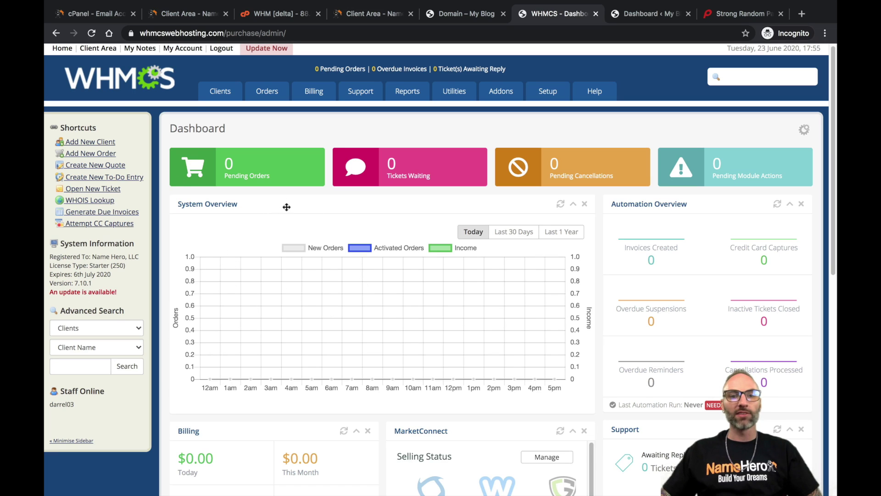
left_click(269, 15)
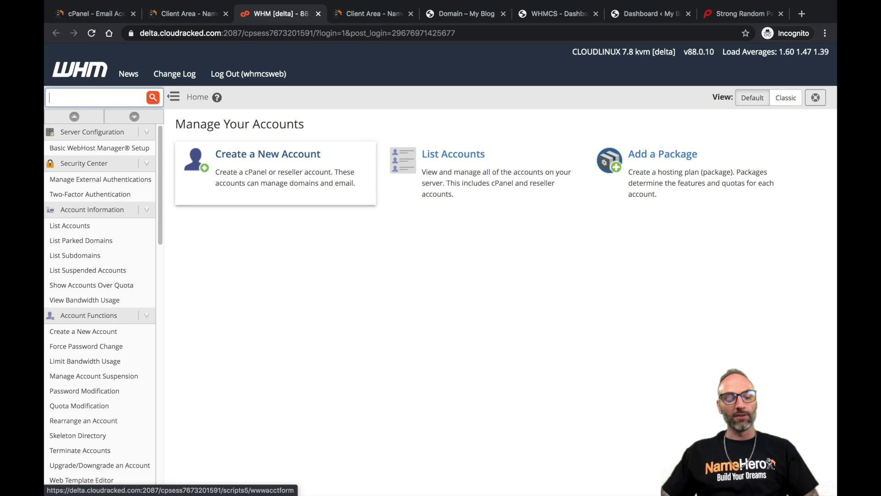
type("dns")
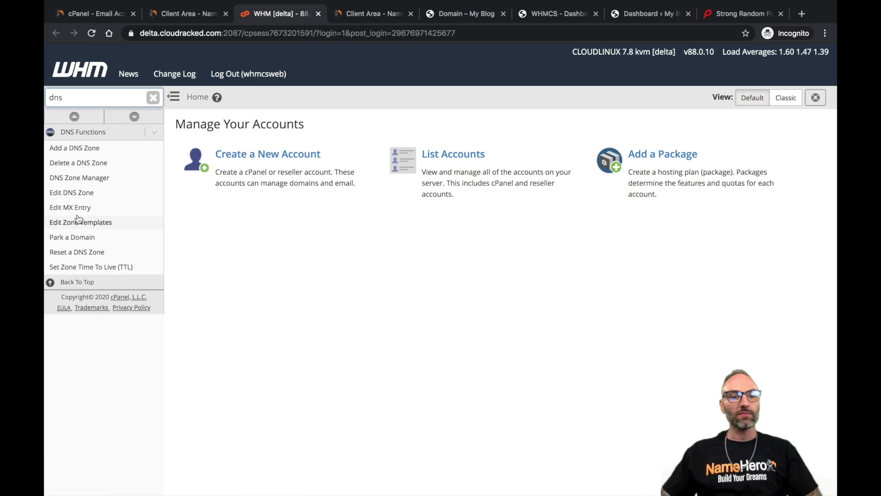
Step: Open the whmcswebhosting.com zone in WHM's Edit DNS Zone
left_click(76, 198)
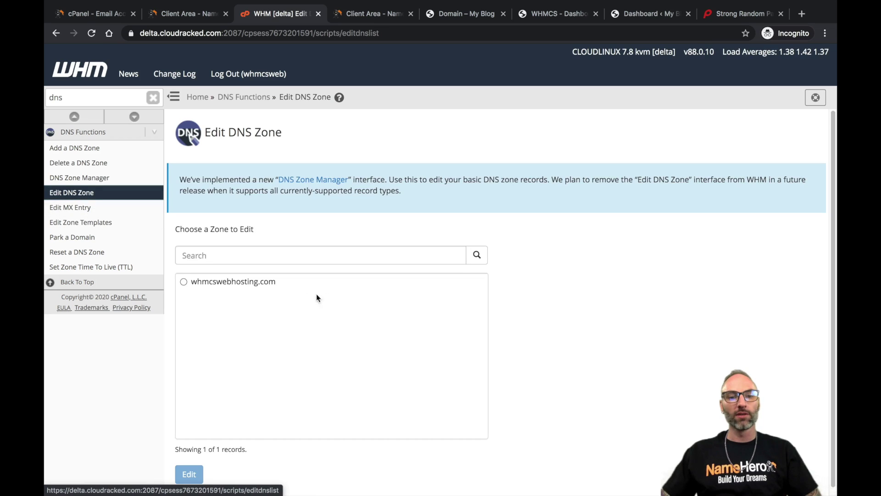
left_click(202, 286)
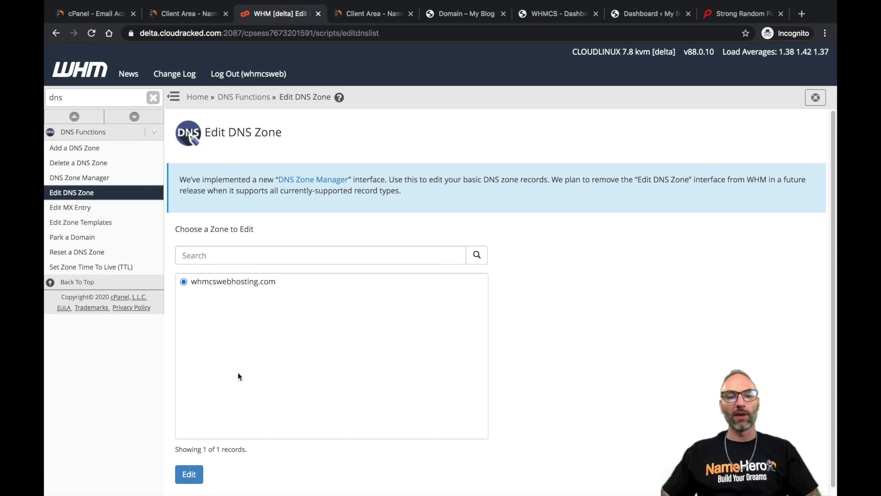
left_click(188, 473)
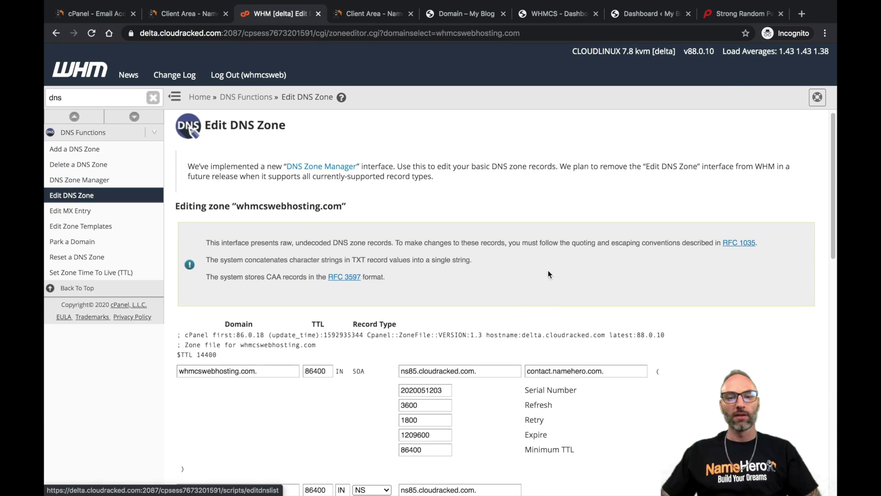
scroll(549, 269, "down", 2)
scroll(550, 266, "down", 10)
scroll(544, 262, "up", 2)
scroll(544, 262, "down", 4)
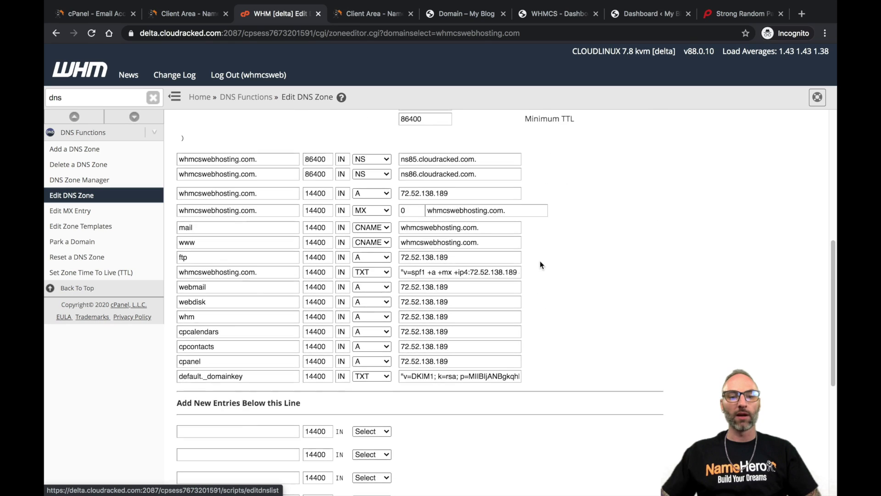
left_click_drag(177, 307, 271, 307)
left_click(248, 314)
Step: Add new ns1 and ns2 entries to the zone, both set as A records
left_click(211, 333)
type("ns1")
left_click(201, 353)
type("ns2")
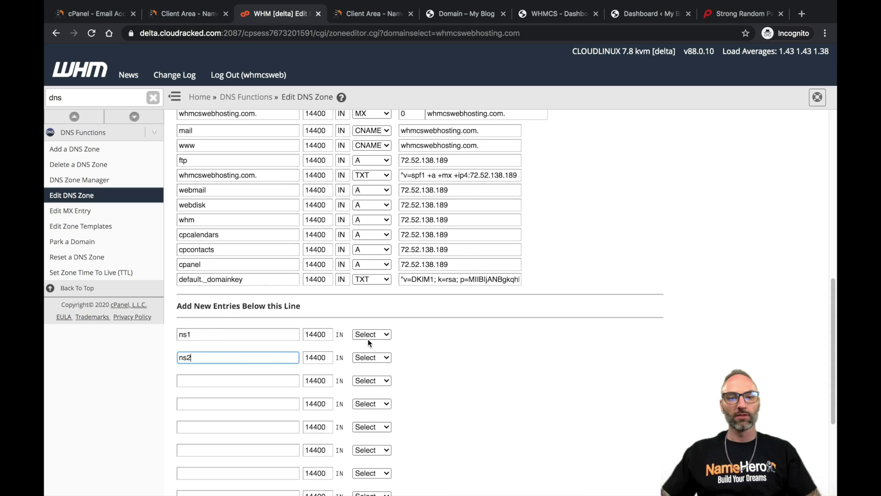
double_click(178, 334)
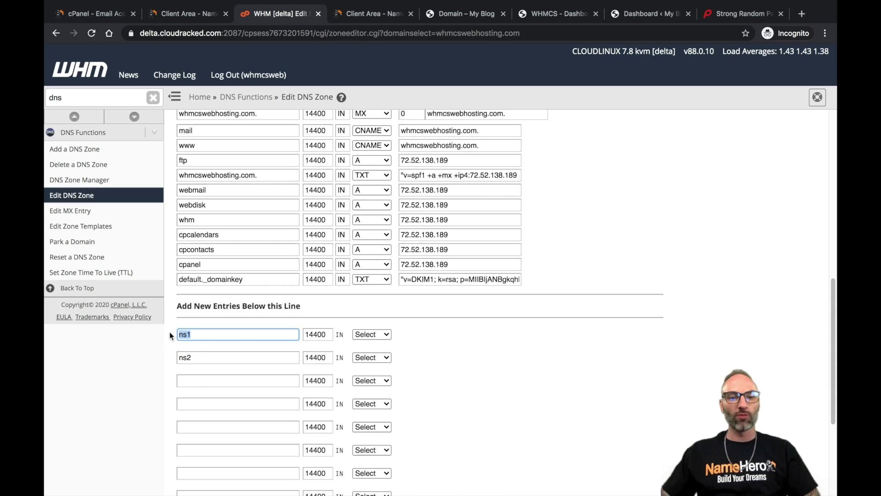
double_click(179, 357)
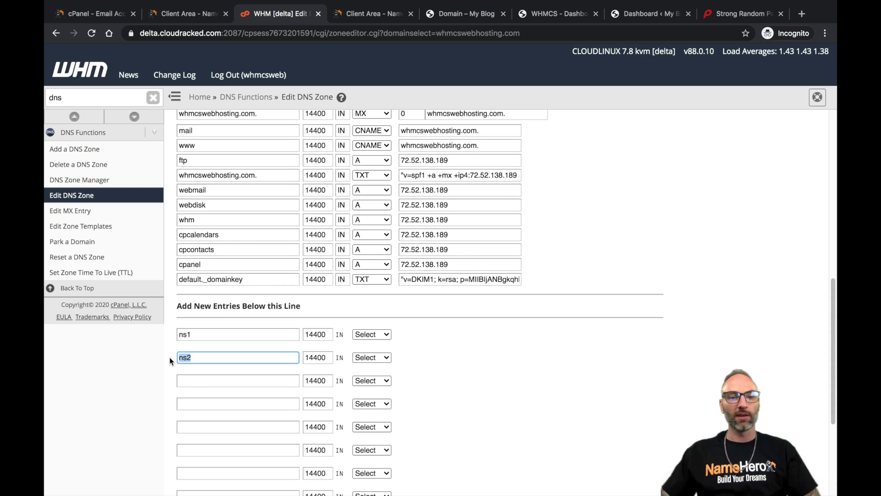
left_click(372, 336)
left_click(364, 343)
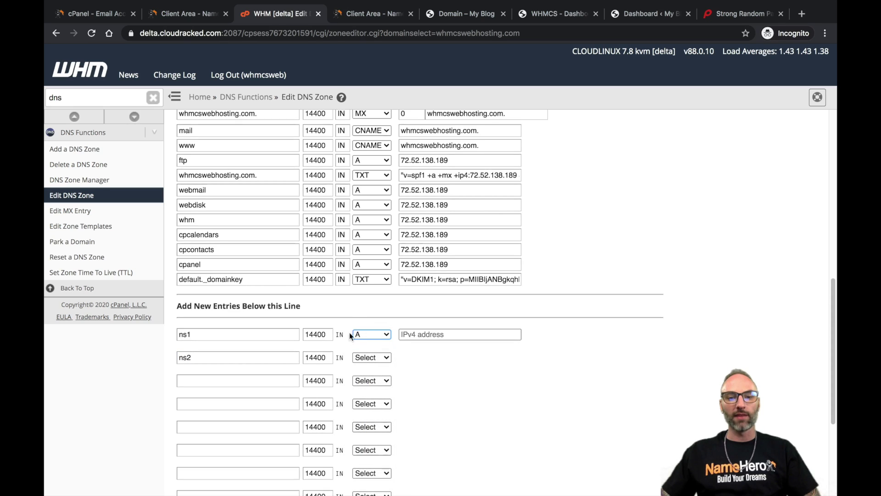
left_click(364, 357)
left_click(355, 365)
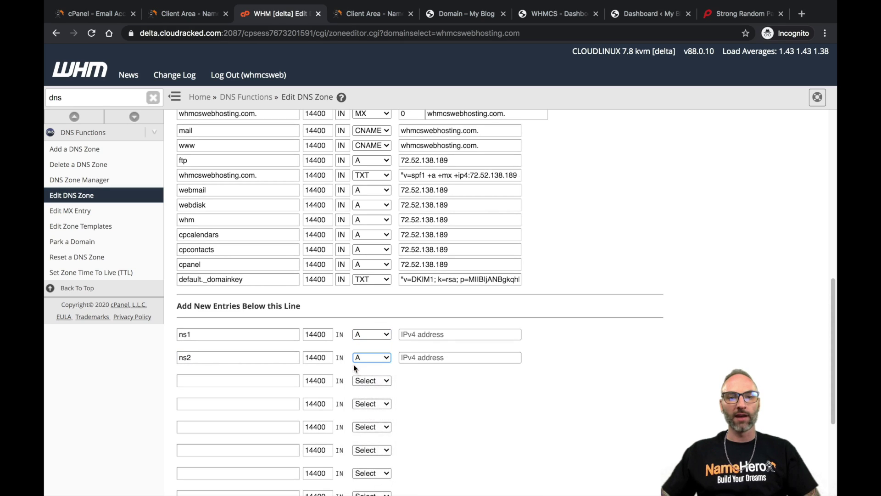
Step: Paste an IP from the NameHero product details into ns1's address field
left_click(181, 14)
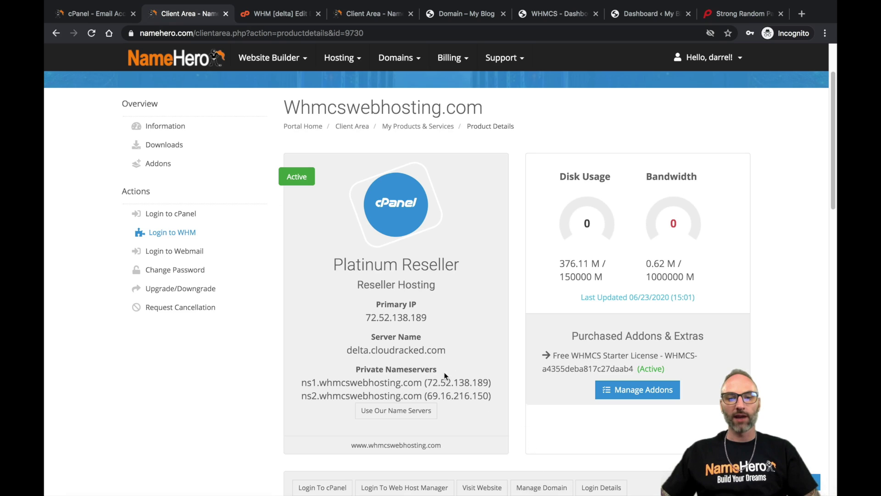
left_click_drag(430, 381, 487, 387)
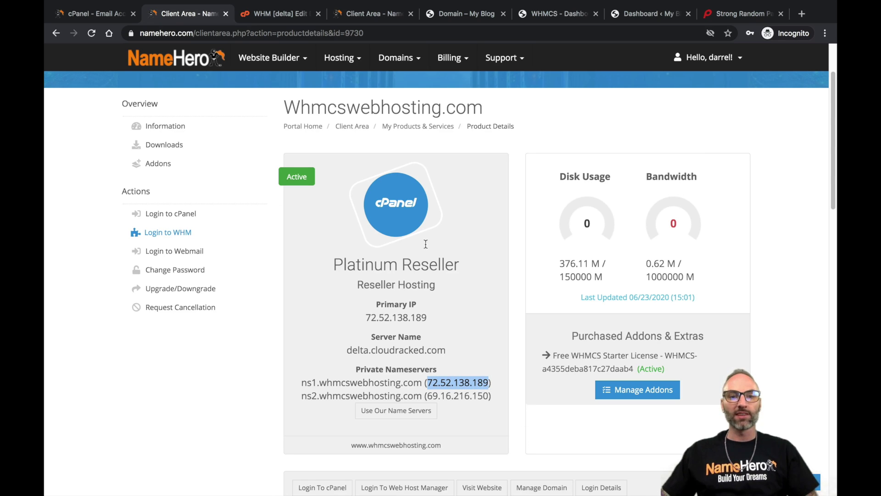
left_click(285, 12)
left_click(425, 334)
type("v")
key("BackSpace")
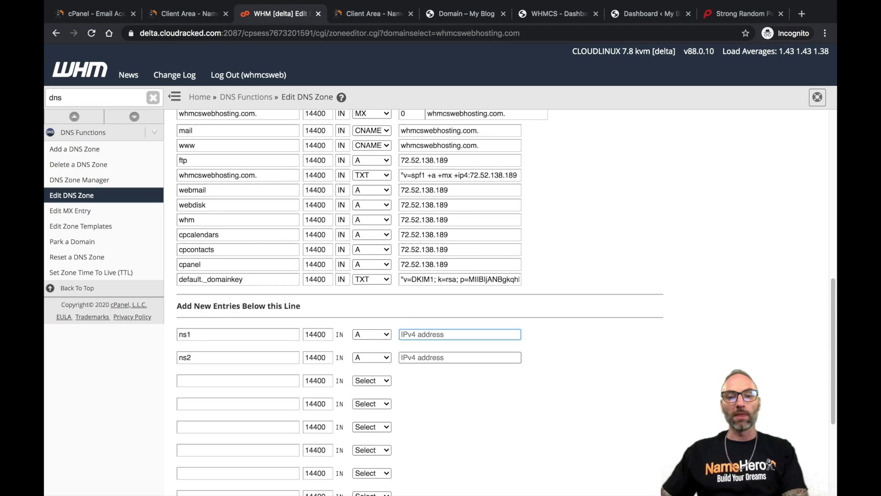
right_click(424, 335)
left_click(445, 403)
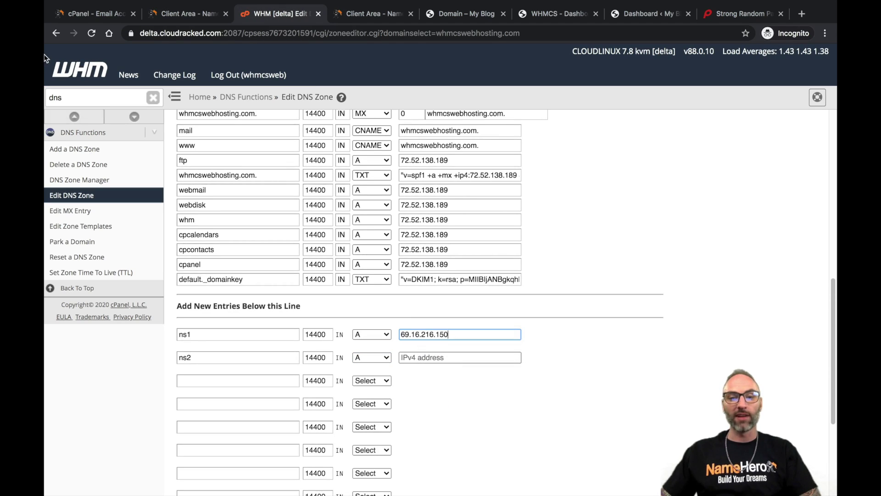
Step: Copy 69.16.216.150 from NameHero and paste it as ns2's address
left_click(183, 13)
left_click_drag(430, 397, 490, 398)
right_click(490, 398)
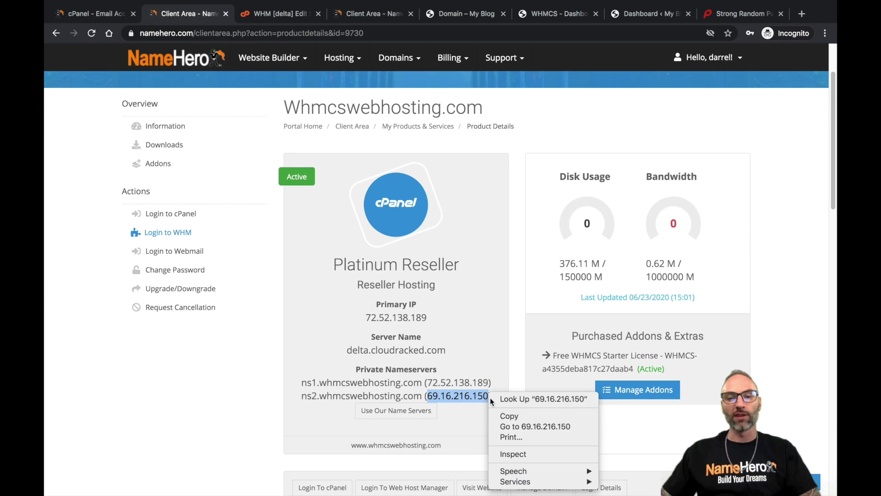
left_click(510, 416)
left_click(274, 14)
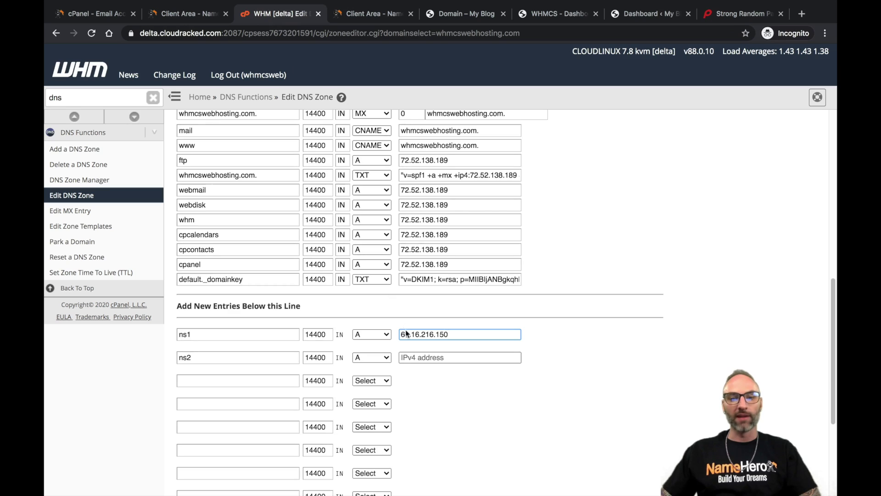
right_click(428, 357)
left_click(440, 399)
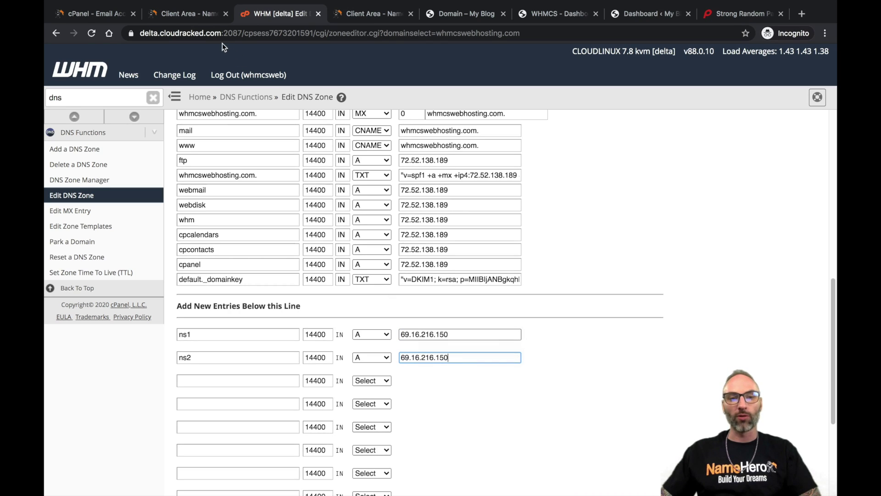
Step: Correct ns1's address to 72.52.138.189, copied from the NameHero product details
left_click(198, 15)
left_click_drag(428, 380, 488, 377)
right_click(486, 379)
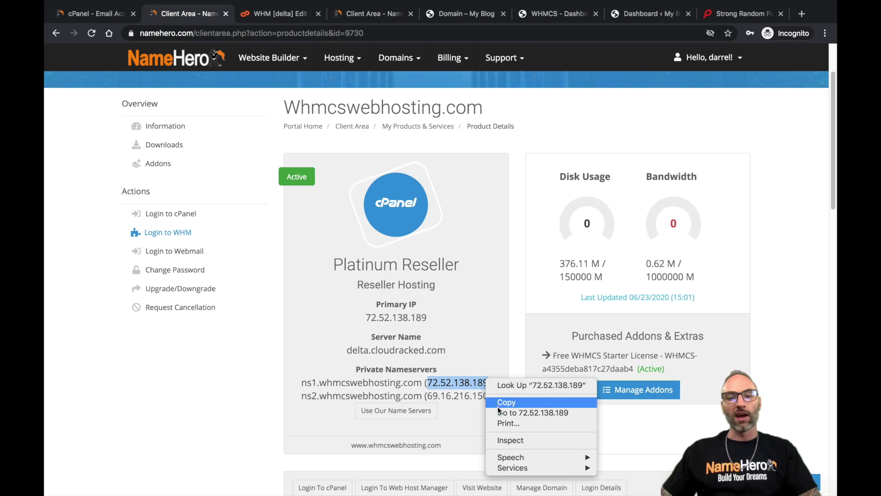
left_click(500, 400)
mouse_move(299, 52)
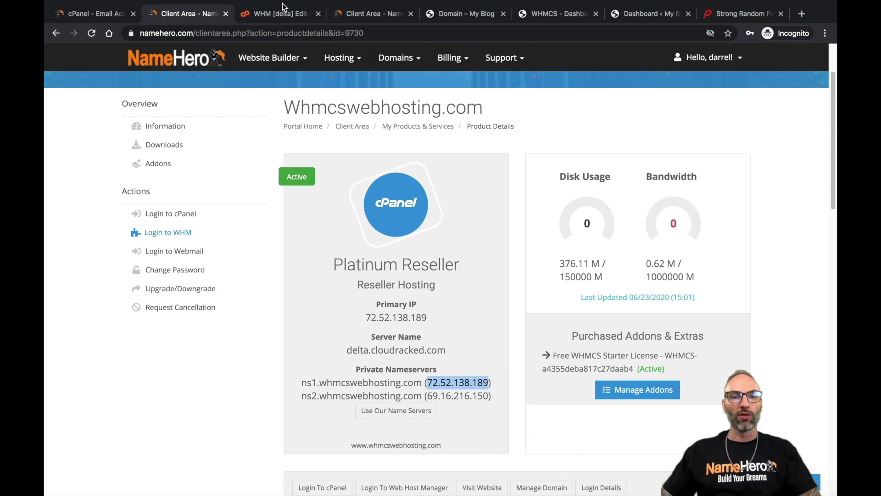
left_click(276, 14)
left_click_drag(454, 334, 340, 329)
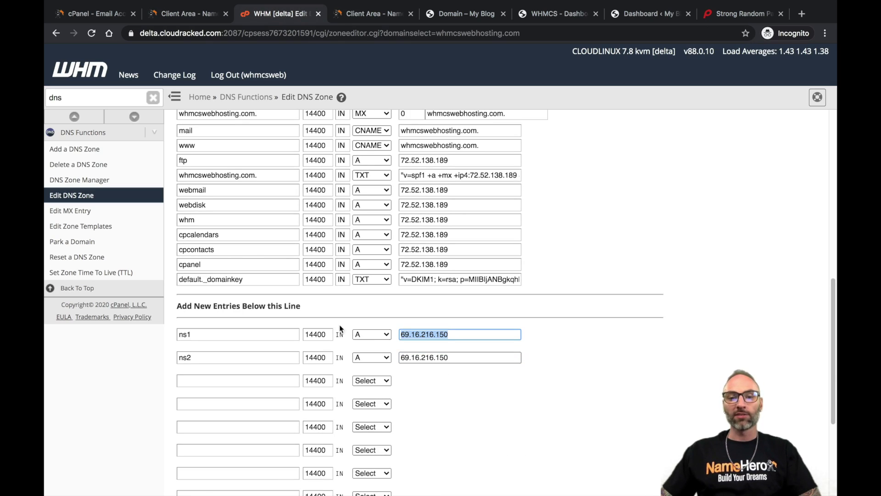
right_click(439, 336)
left_click(492, 362)
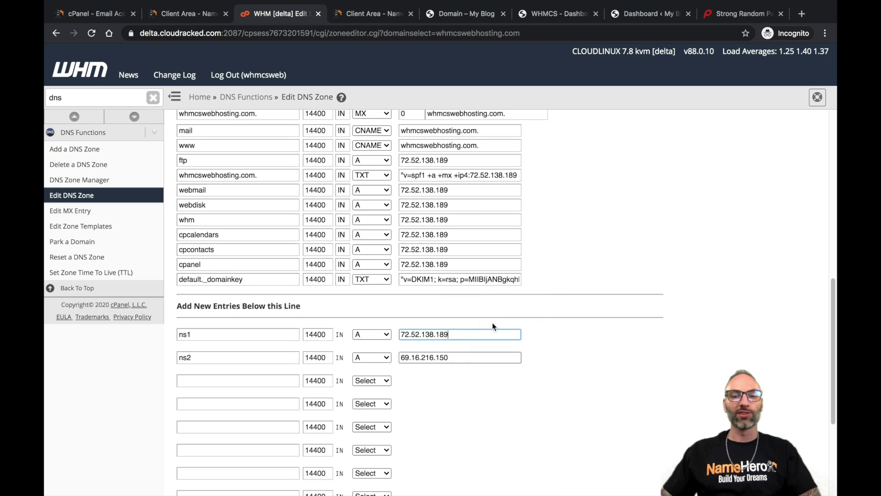
Step: Save the new ns1 and ns2 A records and close the WHM tab
scroll(450, 337, "down", 3)
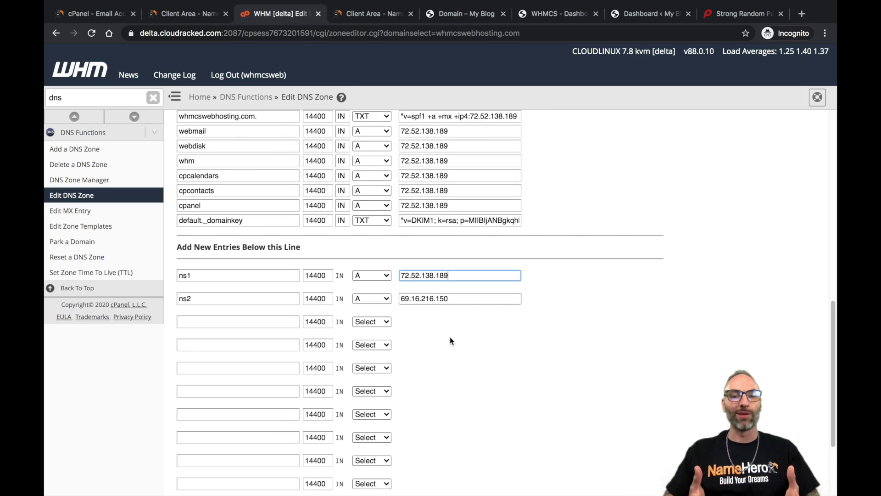
scroll(428, 330, "down", 5)
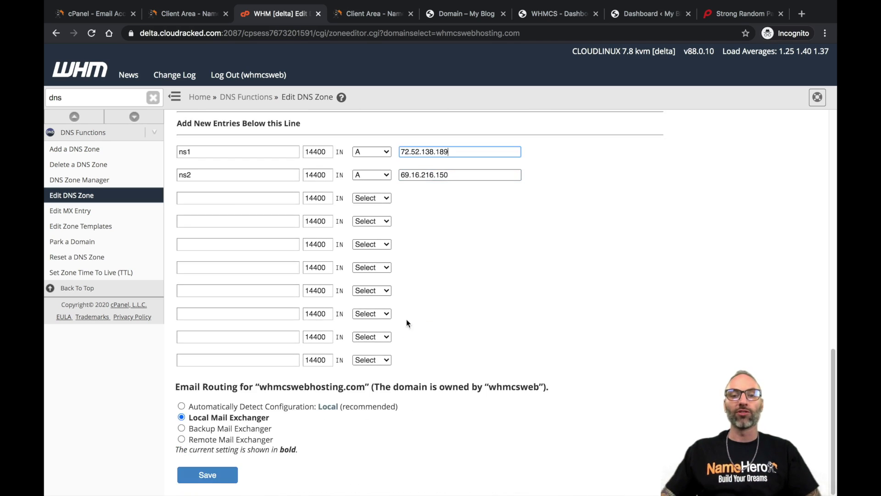
left_click(233, 474)
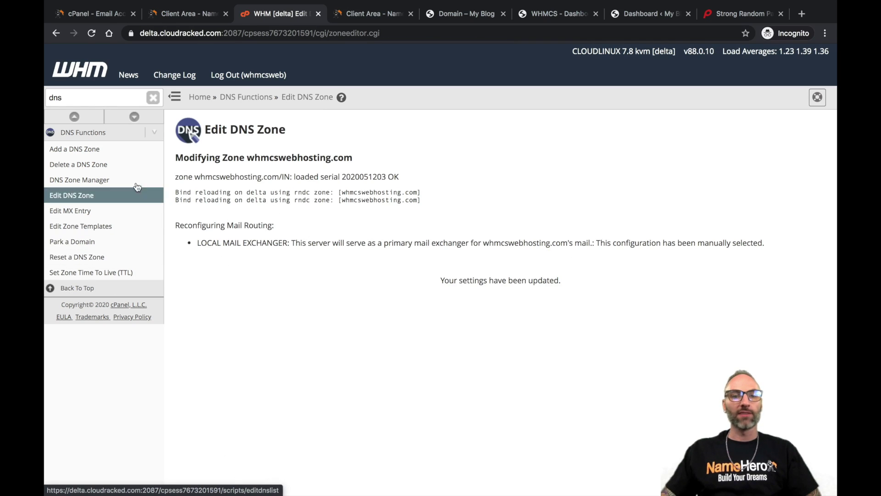
left_click(317, 14)
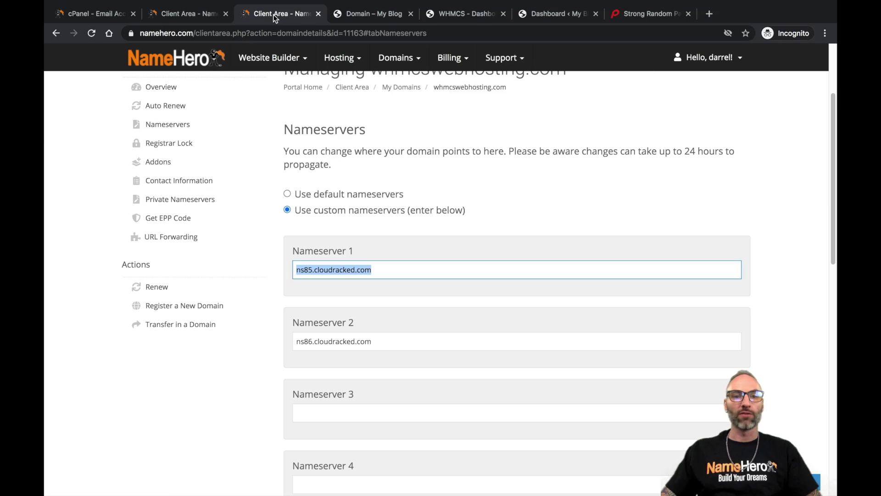
Step: Review the ns1 and ns2 private nameserver lines, then go to the WHMCS Dashboard
left_click(203, 16)
left_click_drag(307, 382, 471, 396)
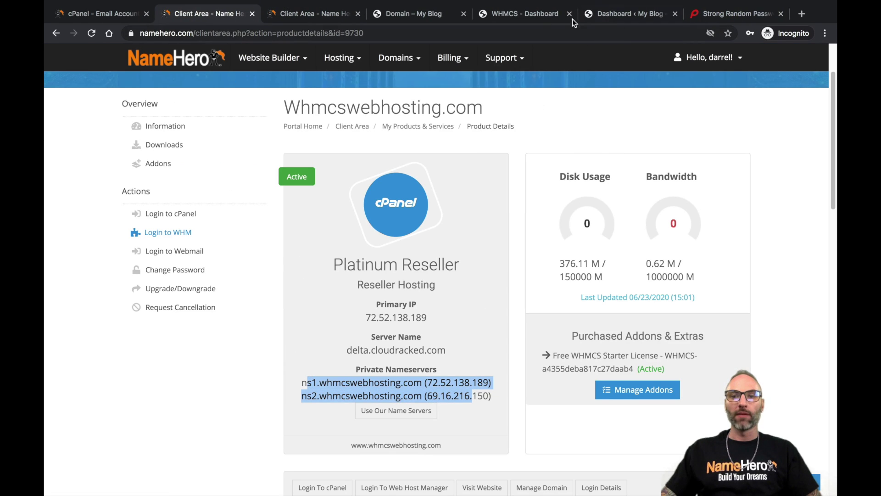
left_click(532, 15)
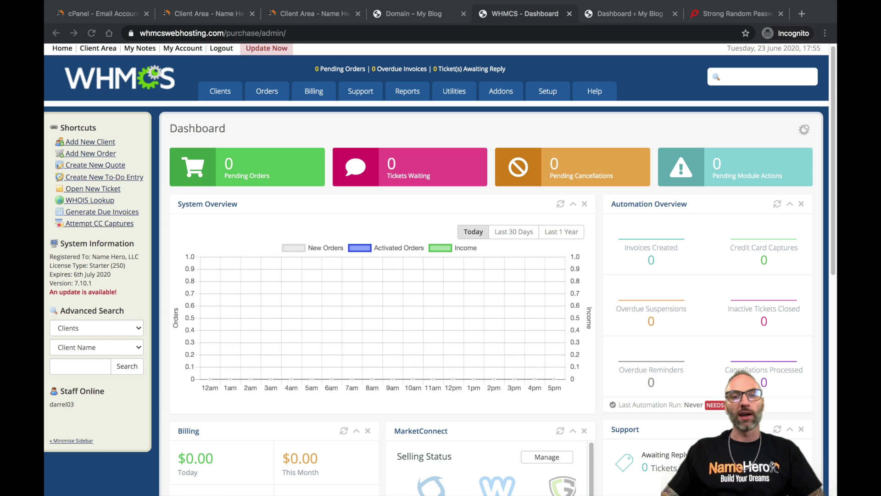
Step: Open the original Hostiko demo site and browse its plans
left_click(415, 18)
scroll(320, 148, "up", 10)
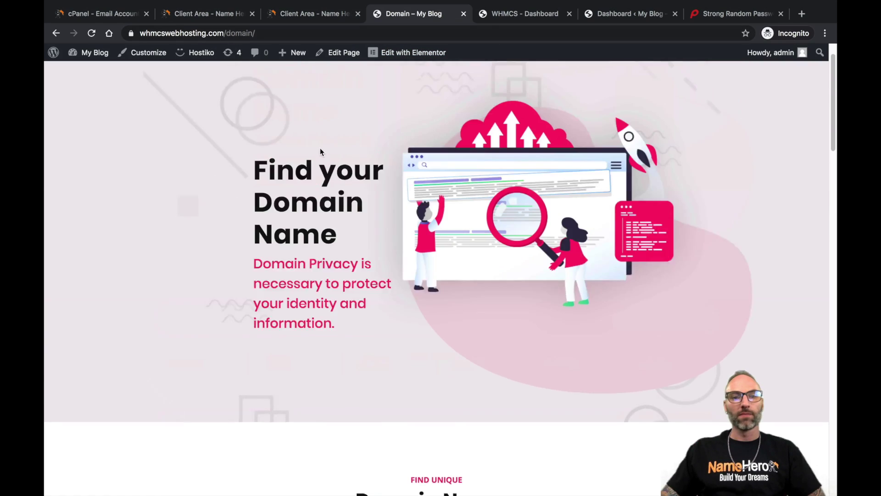
left_click(134, 82)
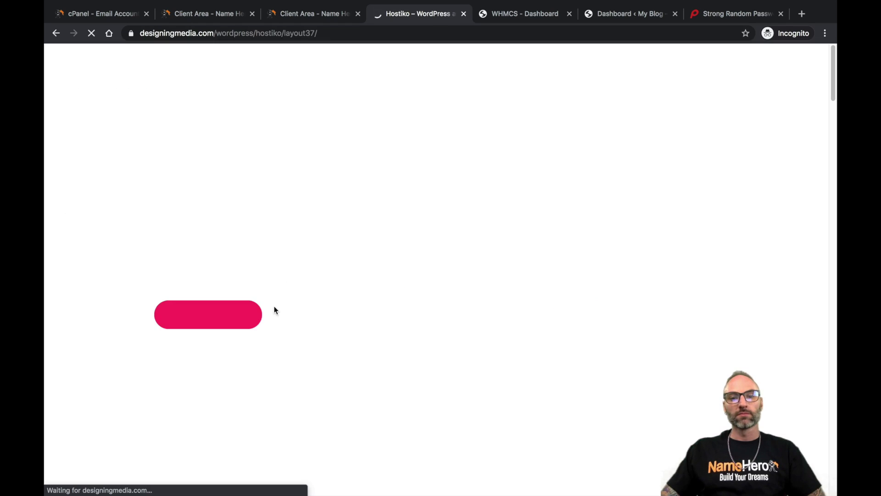
scroll(374, 277, "down", 8)
scroll(428, 262, "down", 15)
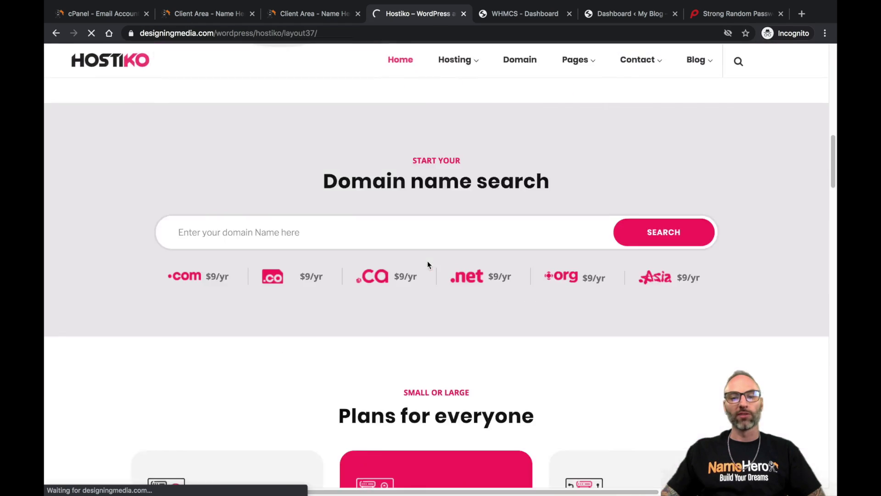
scroll(428, 261, "up", 6)
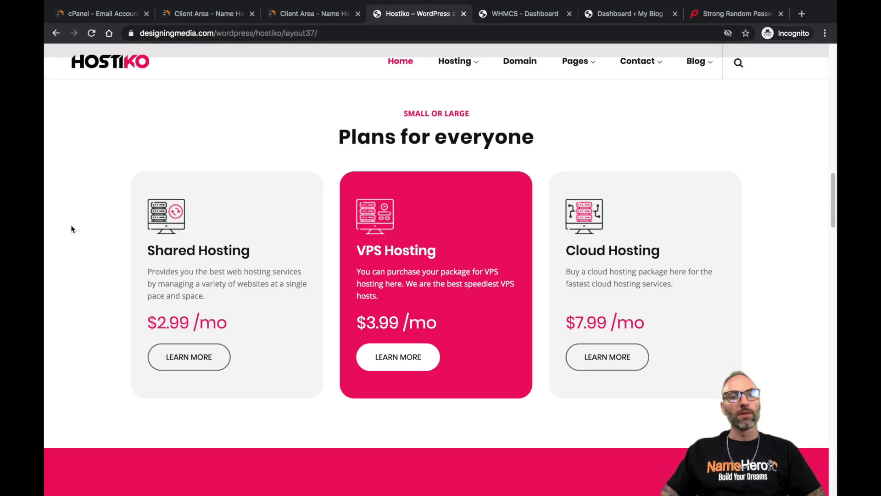
Step: View NameHero's Hosting > Web Hosting plans
left_click(194, 13)
left_click(269, 58)
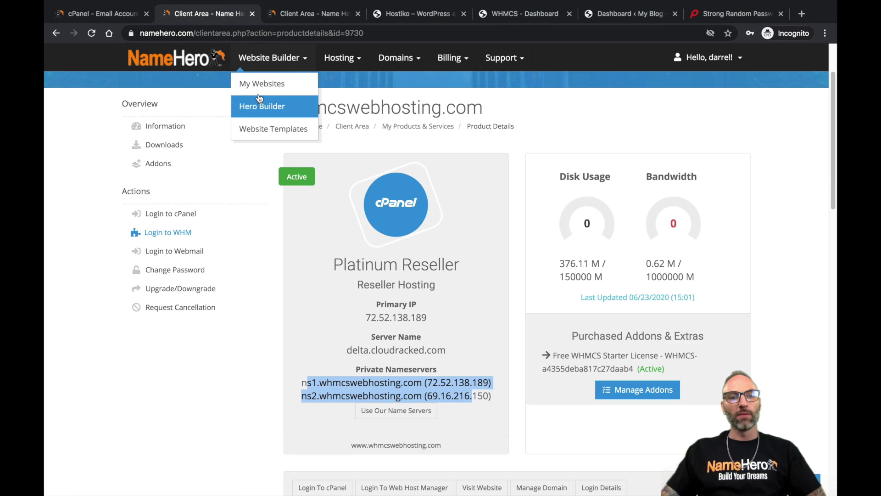
left_click(342, 57)
left_click(339, 107)
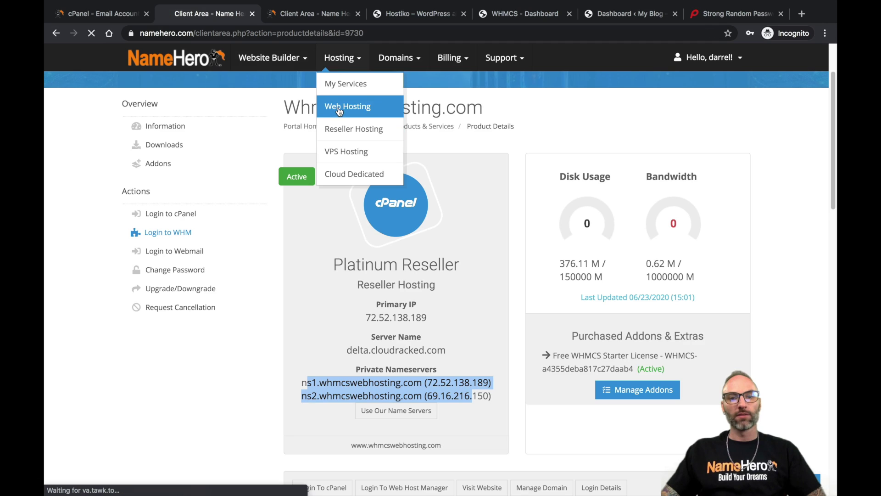
scroll(368, 175, "down", 6)
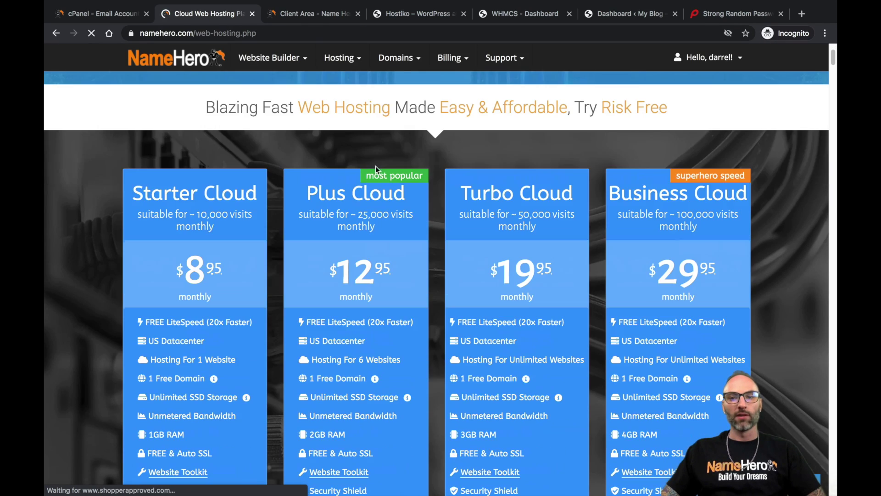
scroll(376, 160, "up", 2)
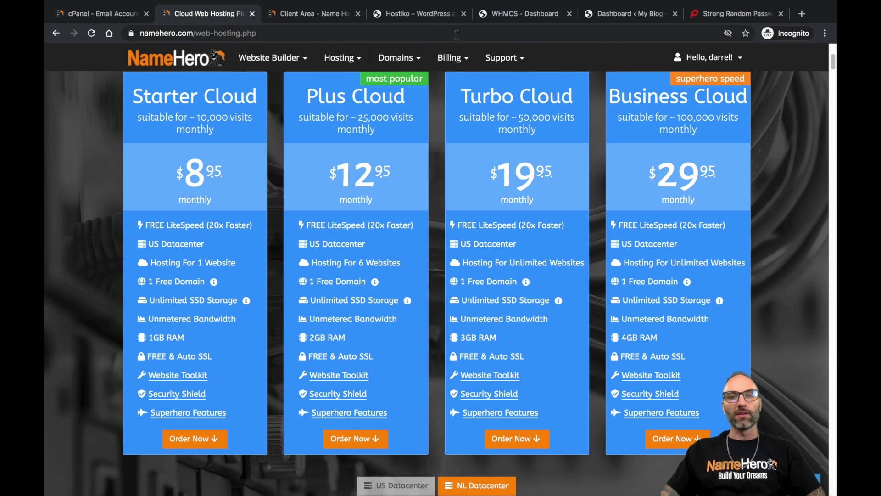
Step: Browse Hostiko's Hosting > Shared Hosting page, then return to the WHMCS dashboard
left_click(415, 14)
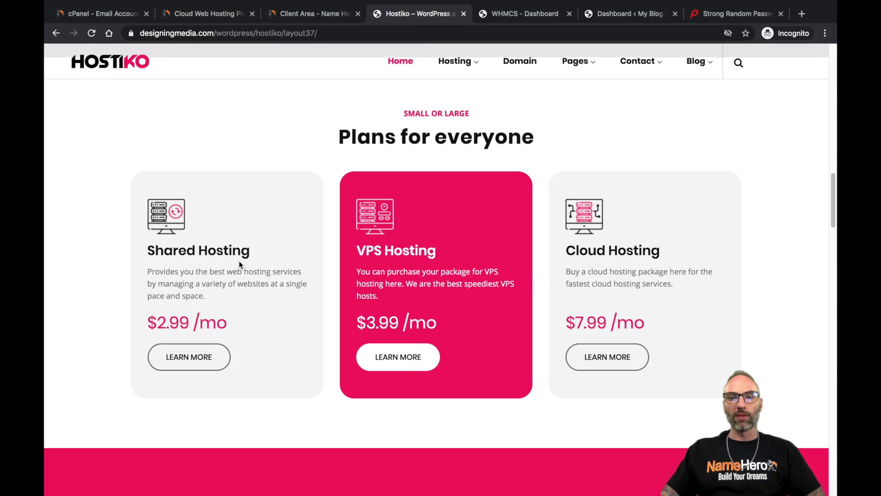
mouse_move(457, 61)
left_click(464, 90)
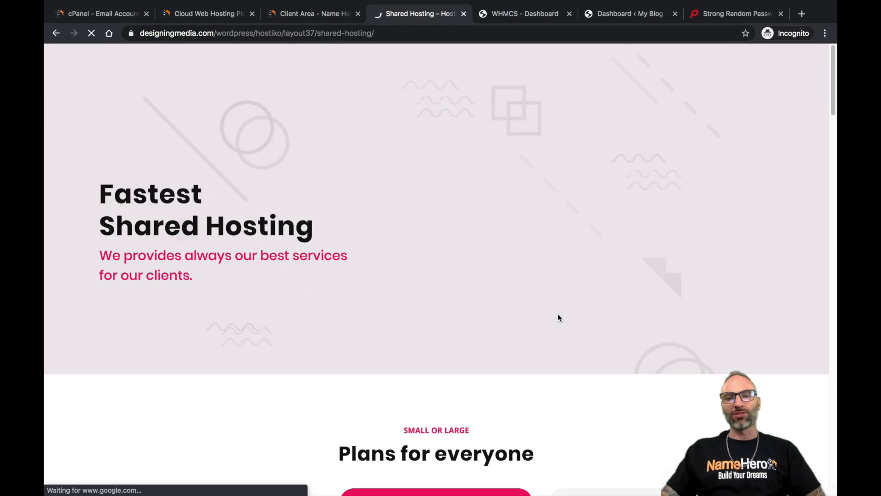
scroll(557, 312, "down", 9)
scroll(553, 308, "up", 3)
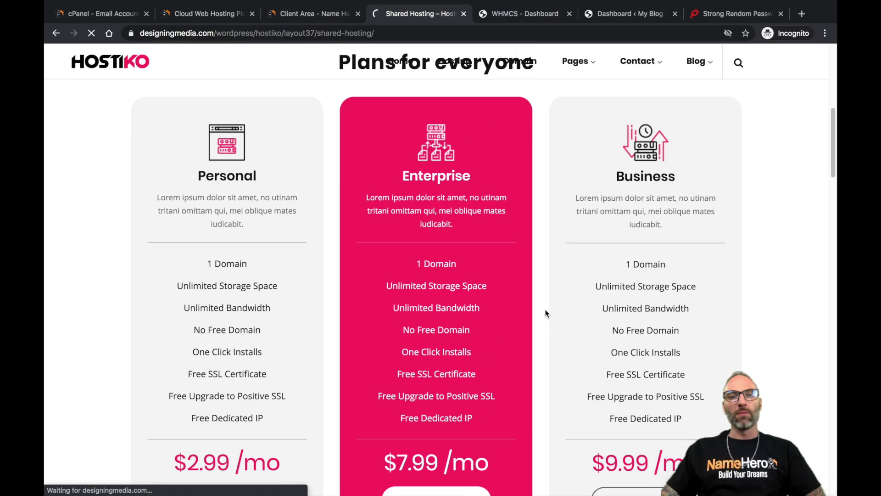
scroll(546, 306, "down", 1)
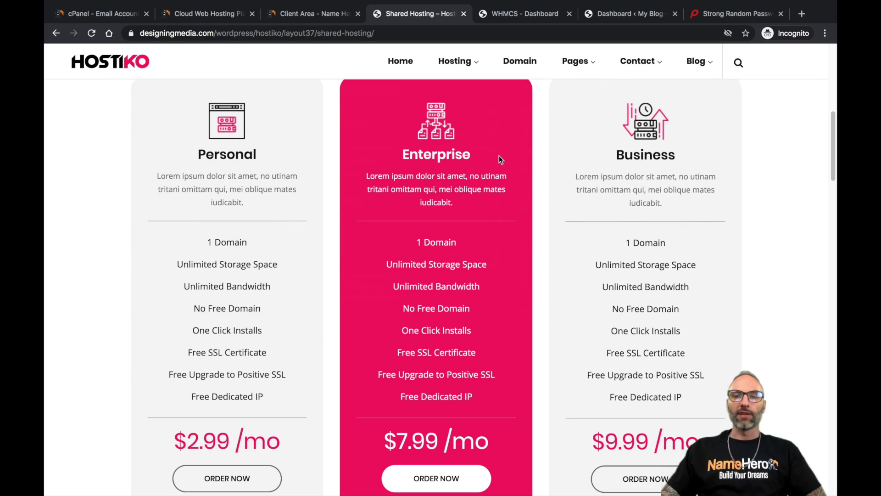
left_click(508, 15)
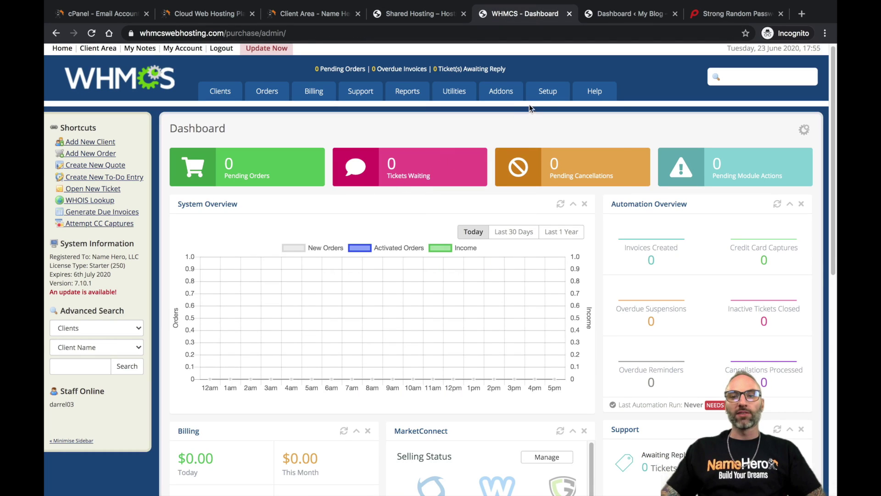
Step: Navigate Setup > Products/Services > Products/Services, which lists no product groups yet
left_click(550, 95)
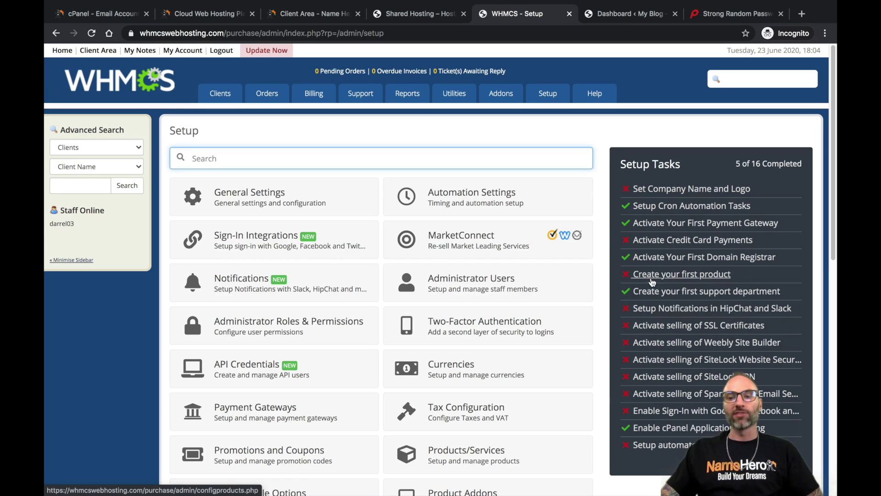
left_click(670, 275)
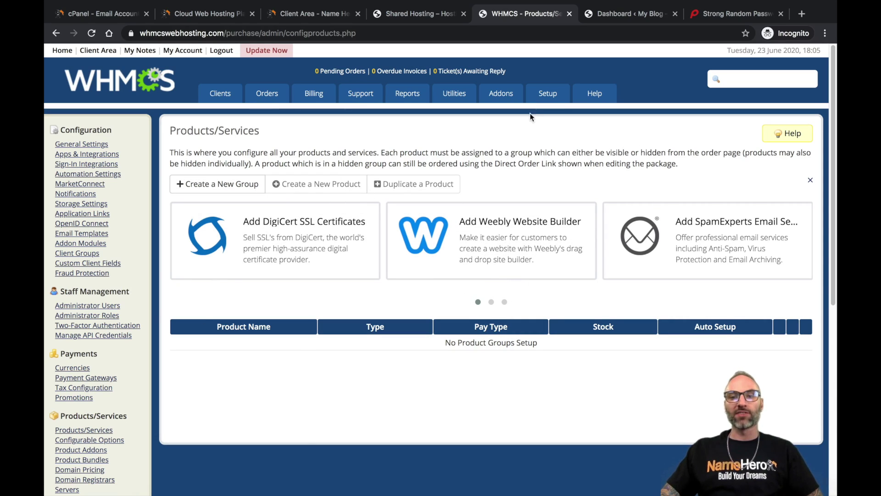
mouse_move(546, 96)
mouse_move(585, 226)
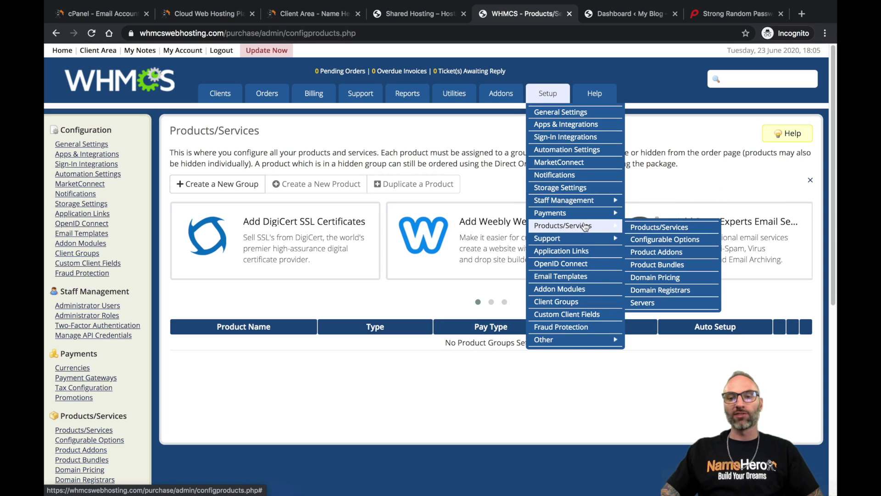
left_click(653, 229)
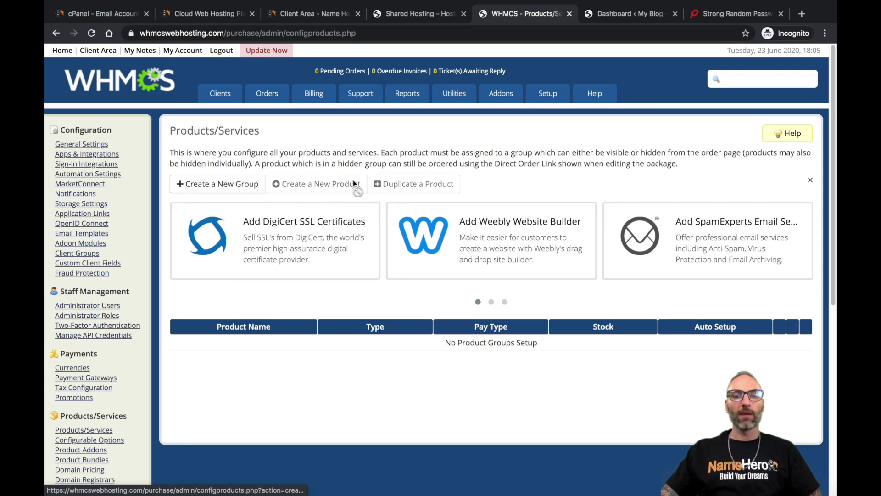
Step: Start a new product group, glancing at NameHero's cloud hosting plans for reference
left_click(205, 190)
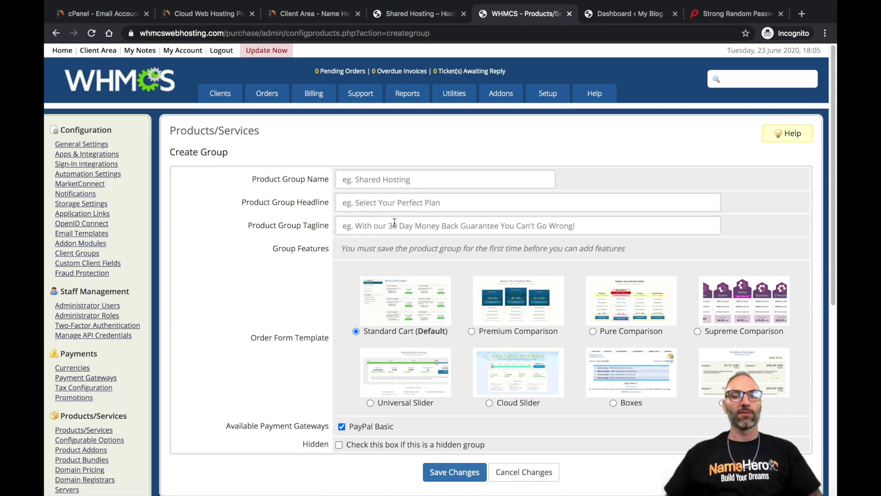
left_click(199, 15)
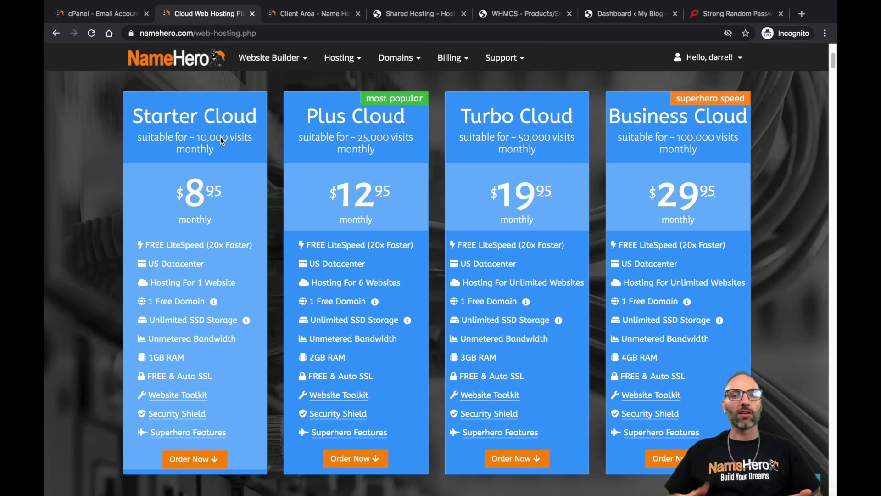
left_click(519, 16)
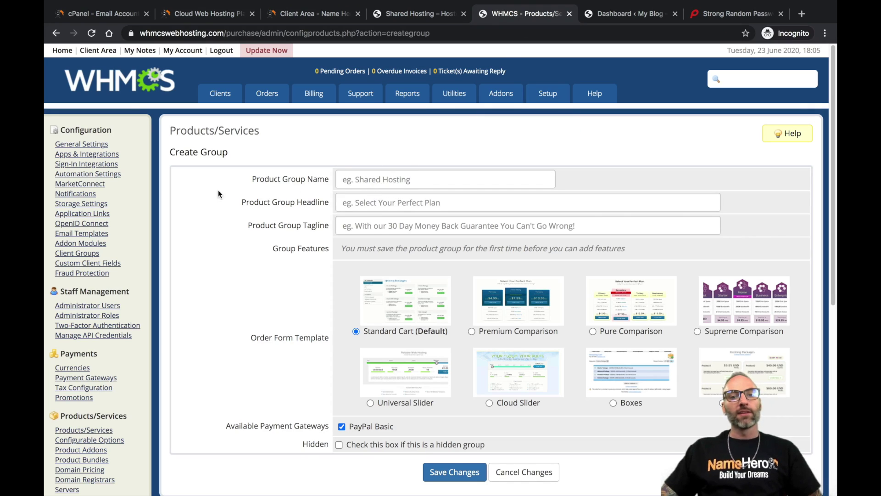
Step: Enter WordPress Hosting as the Product Group Name, revising it from Web Hosting
left_click_drag(260, 179, 378, 177)
left_click(378, 177)
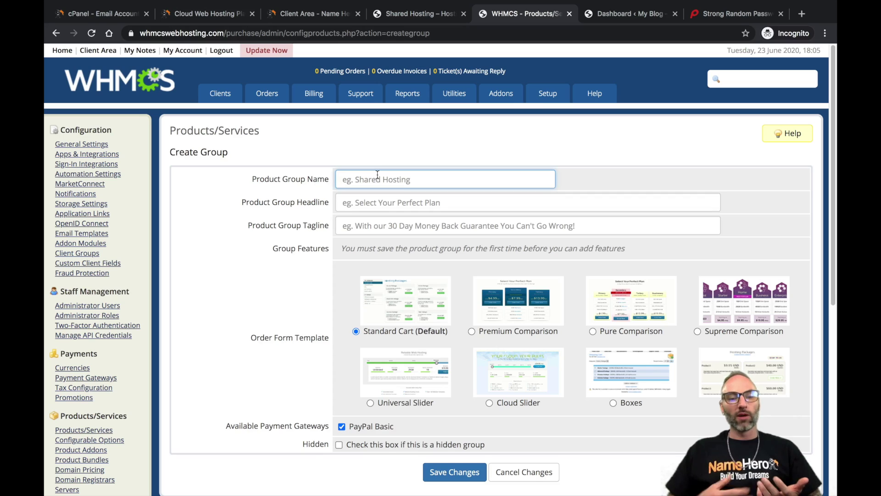
type("Web Hosting")
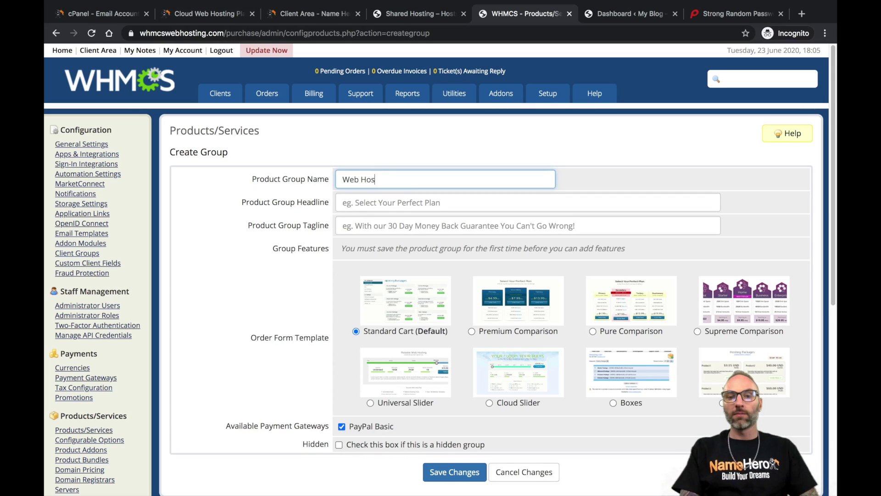
left_click(344, 179)
type("Cloud")
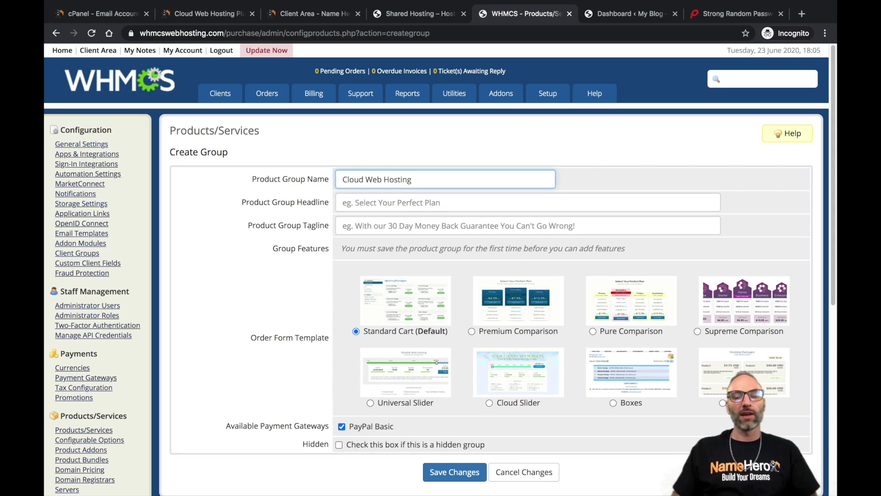
left_click_drag(381, 179, 251, 159)
type("WordPress")
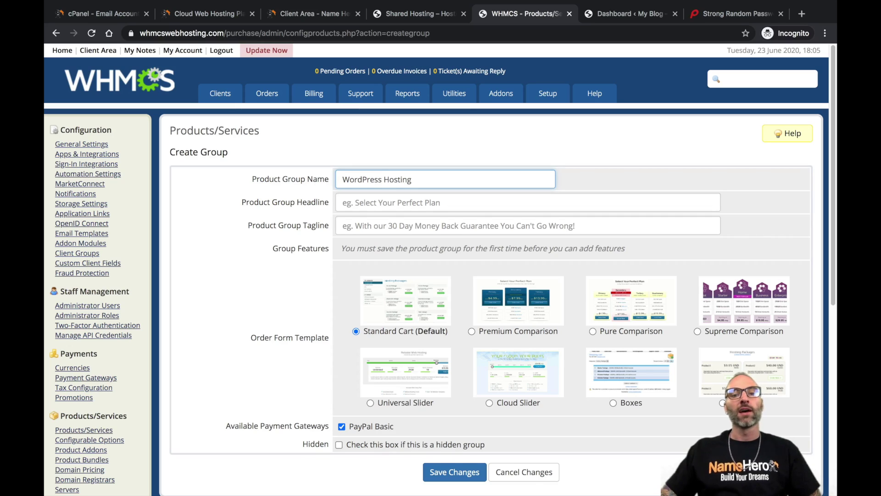
Step: Leave the Headline and Tagline fields empty and scroll down to the template options
left_click_drag(255, 179, 327, 180)
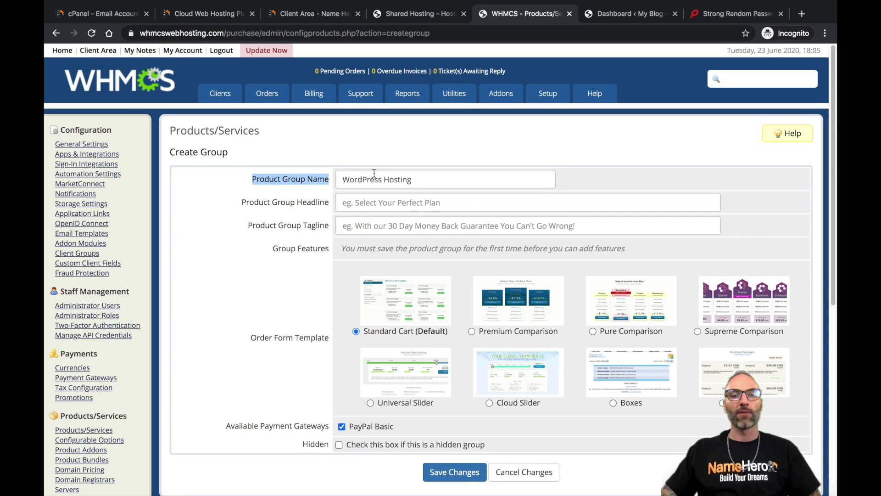
left_click_drag(240, 202, 328, 197)
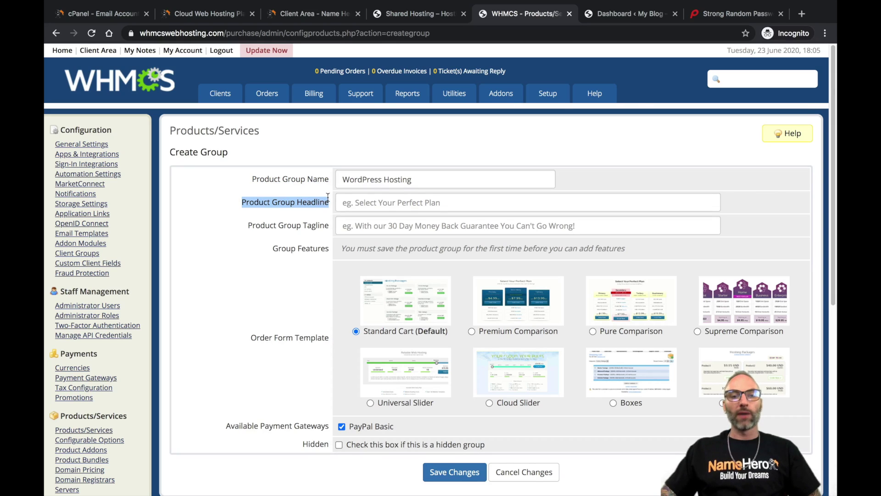
left_click(352, 205)
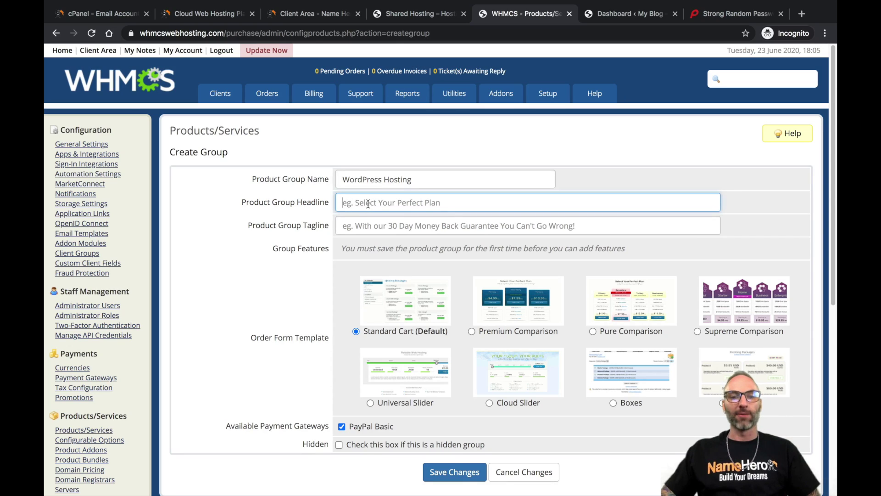
left_click(393, 229)
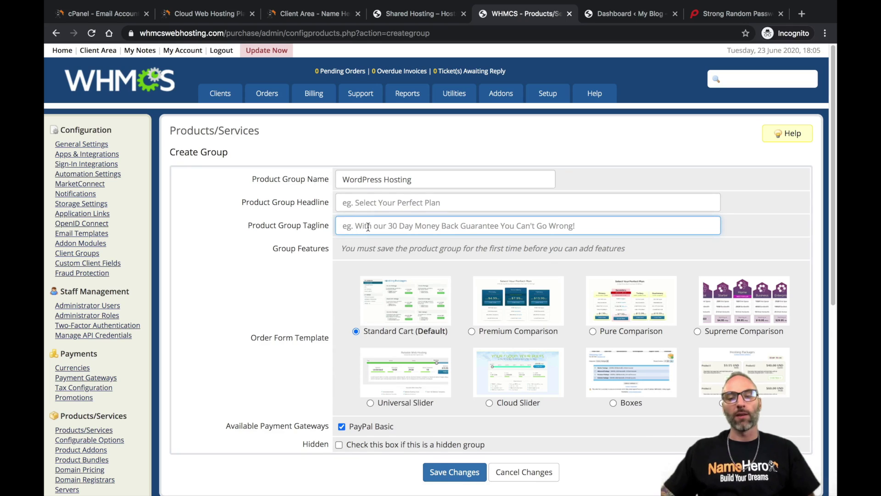
scroll(155, 203, "down", 1)
scroll(357, 222, "down", 1)
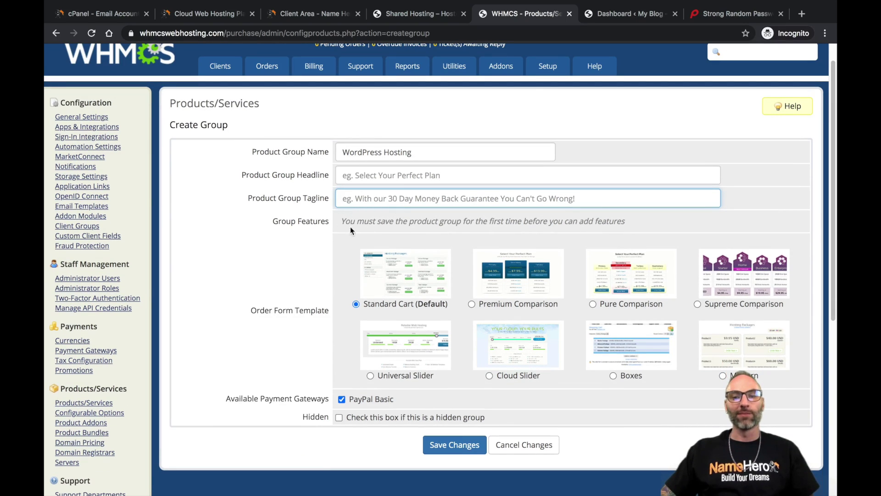
scroll(402, 191, "down", 1)
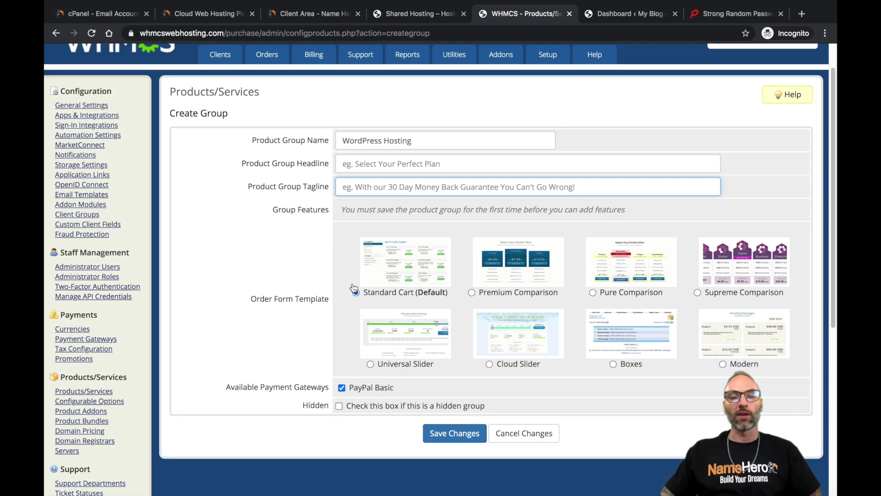
Step: Keep Standard Cart with PayPal Basic as gateway and save the WordPress Hosting group
left_click_drag(226, 387, 315, 384)
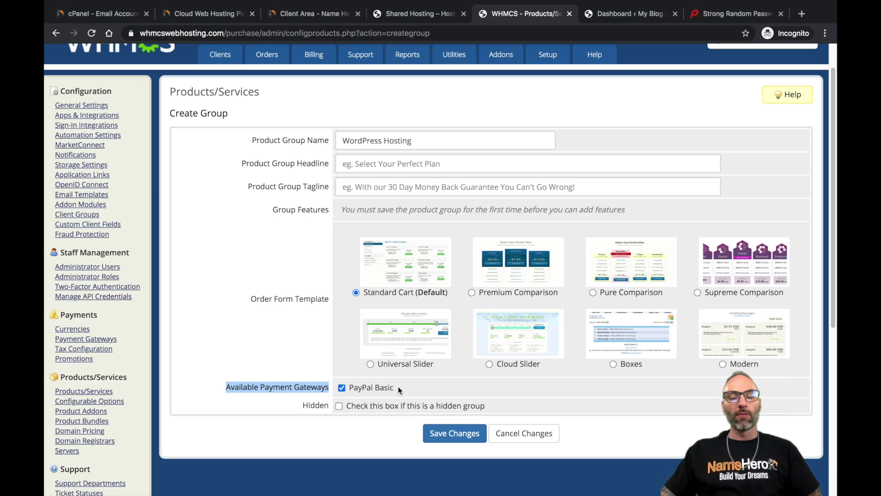
left_click_drag(395, 386, 351, 388)
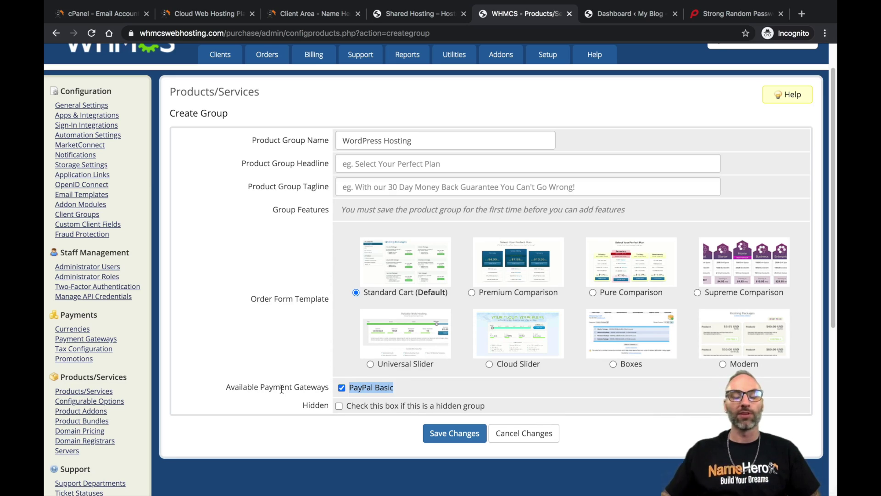
left_click_drag(226, 387, 329, 386)
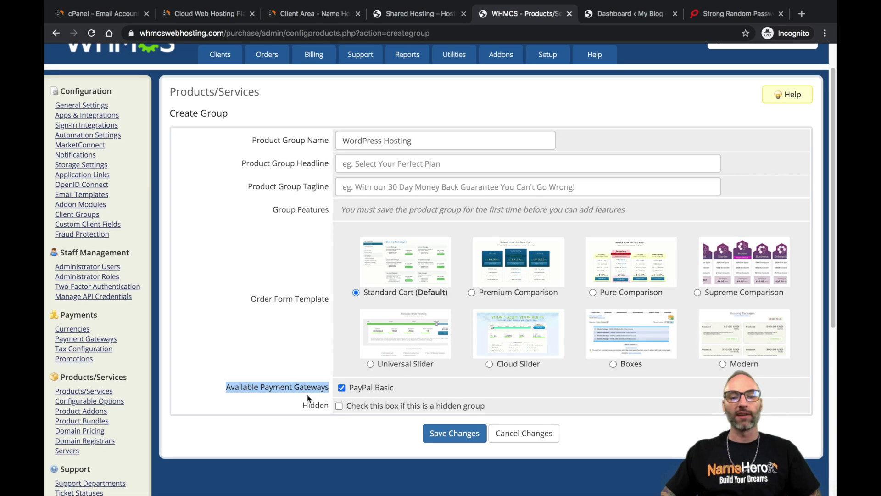
left_click(464, 438)
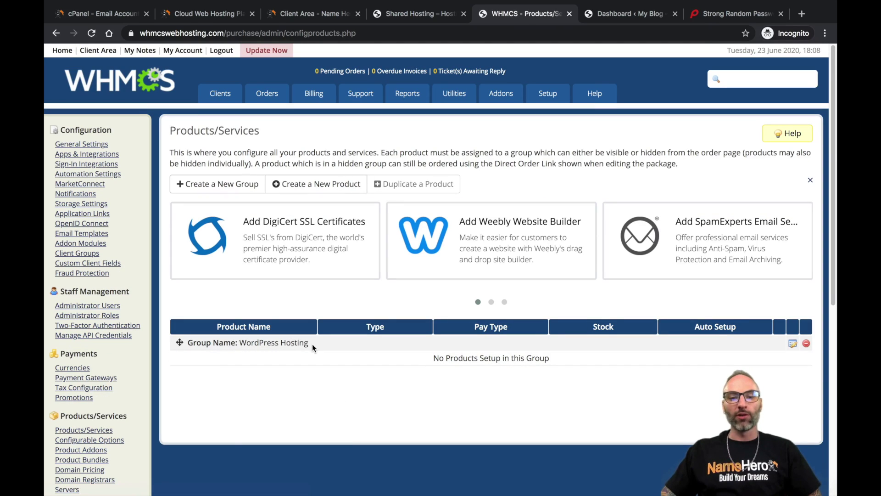
Step: Start a new product from the Products/Services page
left_click(306, 192)
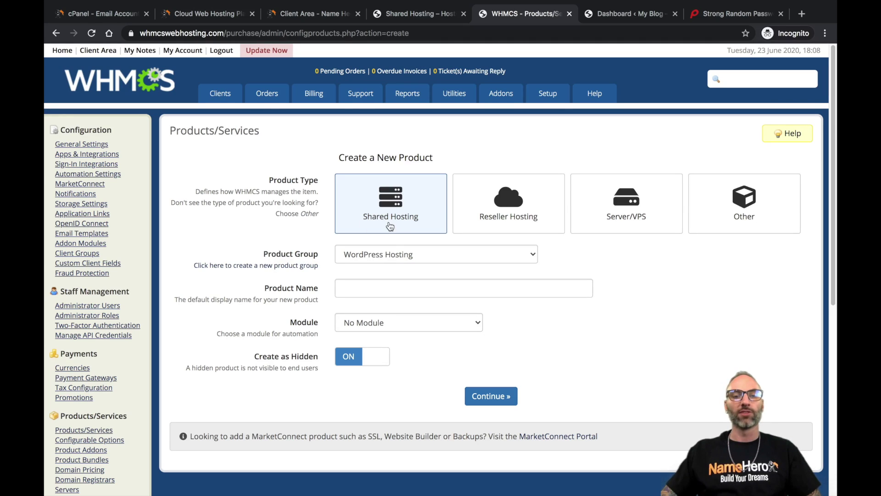
Step: Keep WordPress Hosting as the product group and find plan names on the Hostiko pricing page
left_click(380, 259)
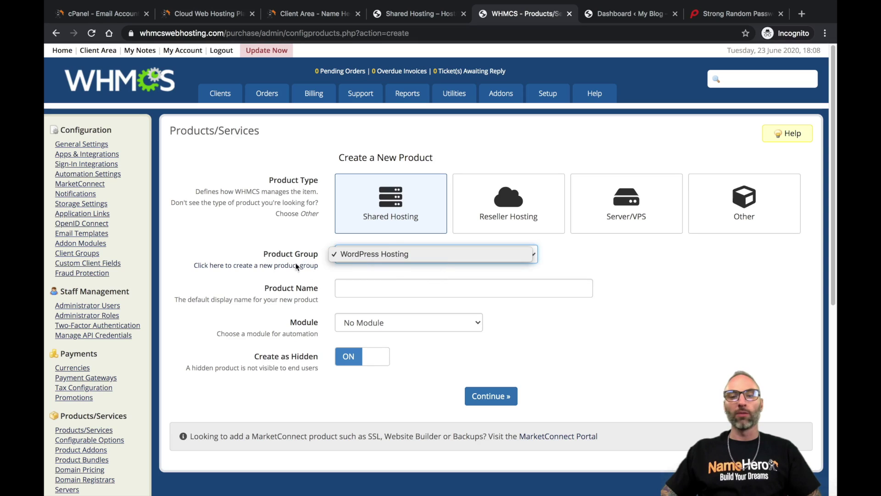
left_click(370, 261)
scroll(331, 266, "down", 2)
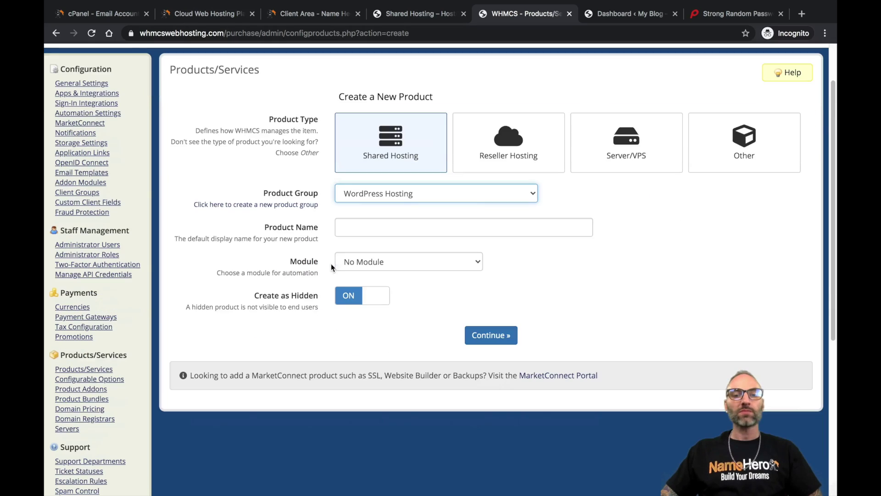
left_click(349, 232)
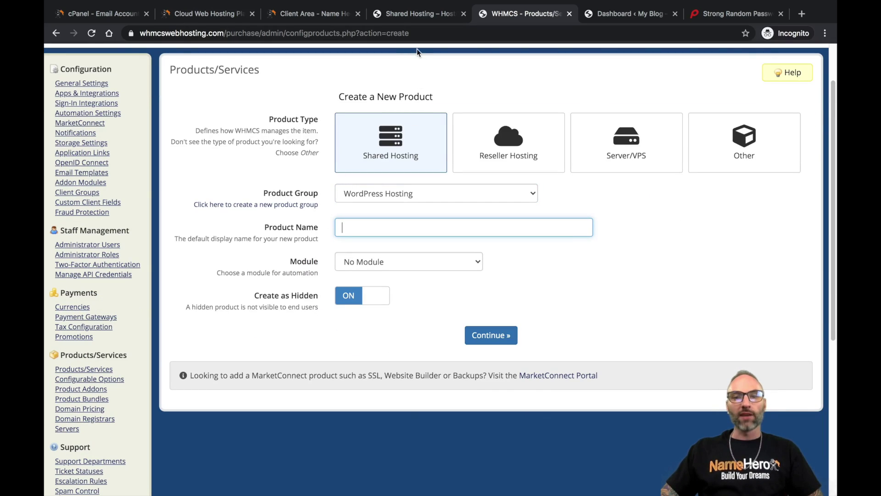
left_click(419, 15)
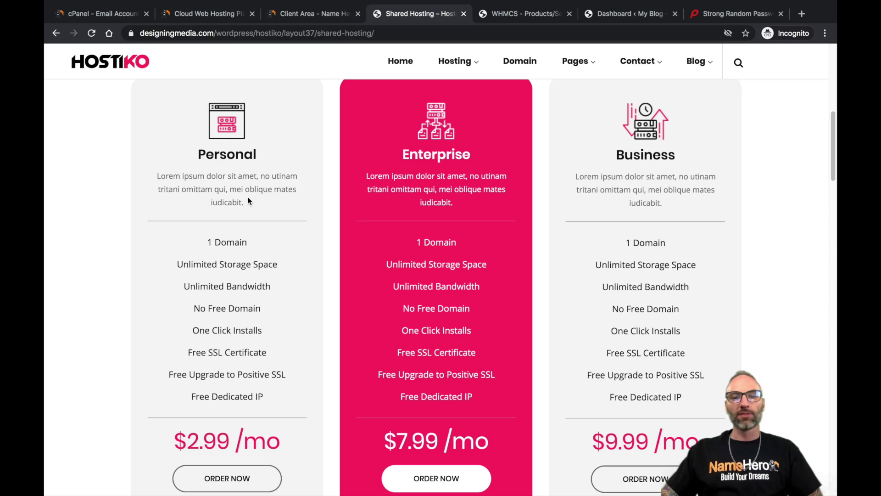
scroll(248, 198, "up", 2)
scroll(350, 225, "down", 1)
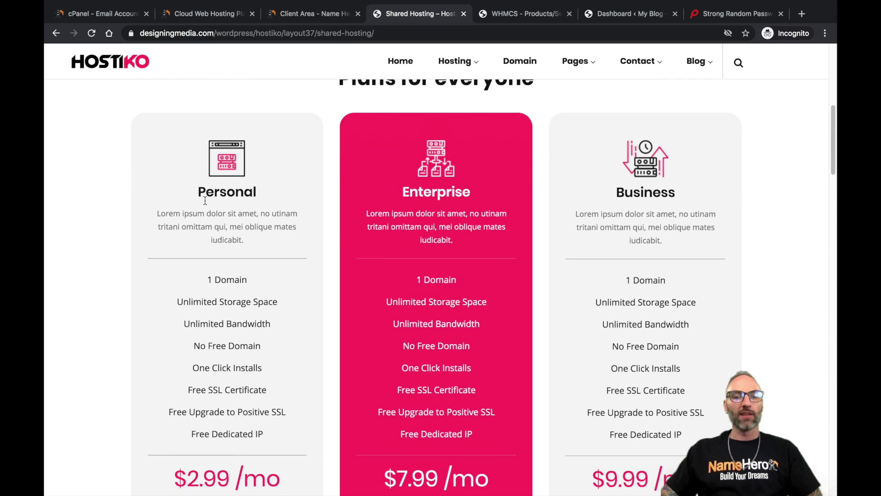
scroll(550, 206, "down", 1)
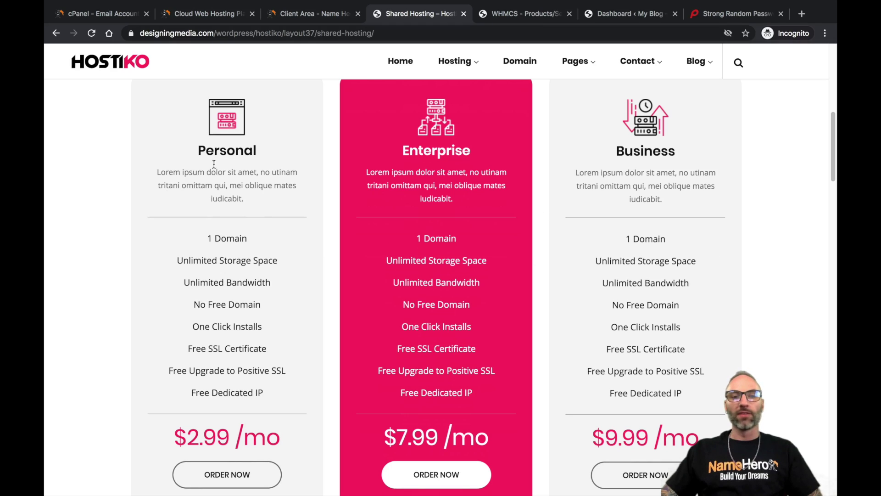
Step: Copy 'Personal' from the Hostiko page and paste it as the product name
left_click_drag(199, 153, 256, 147)
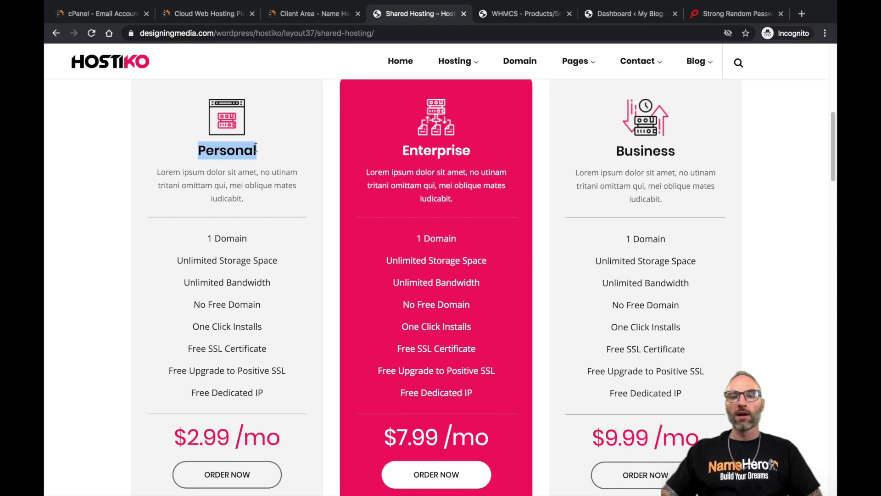
right_click(250, 149)
left_click(270, 172)
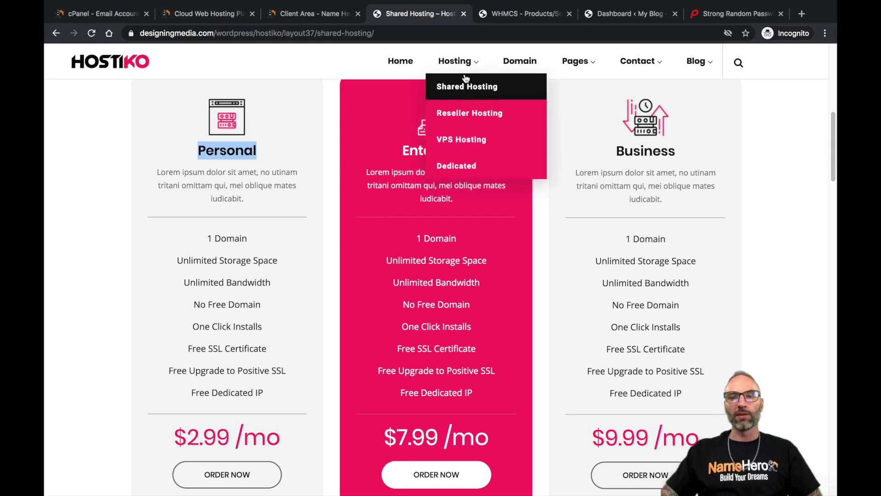
left_click(502, 18)
right_click(362, 226)
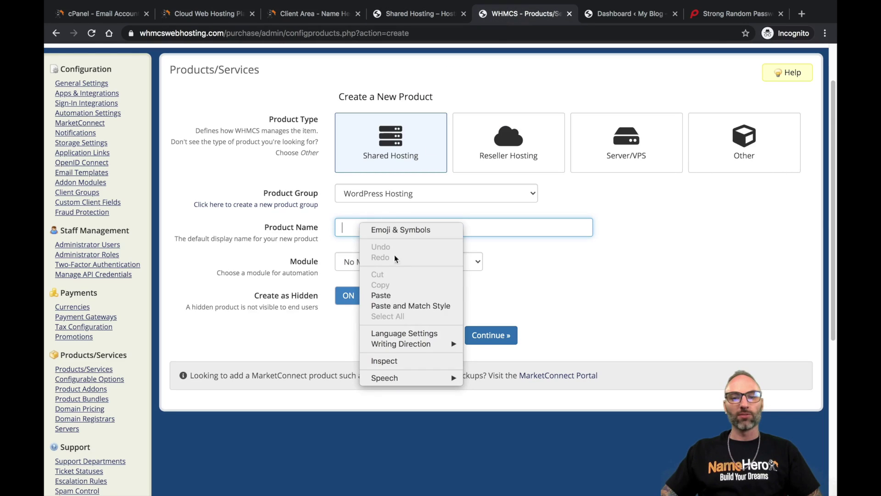
left_click(390, 295)
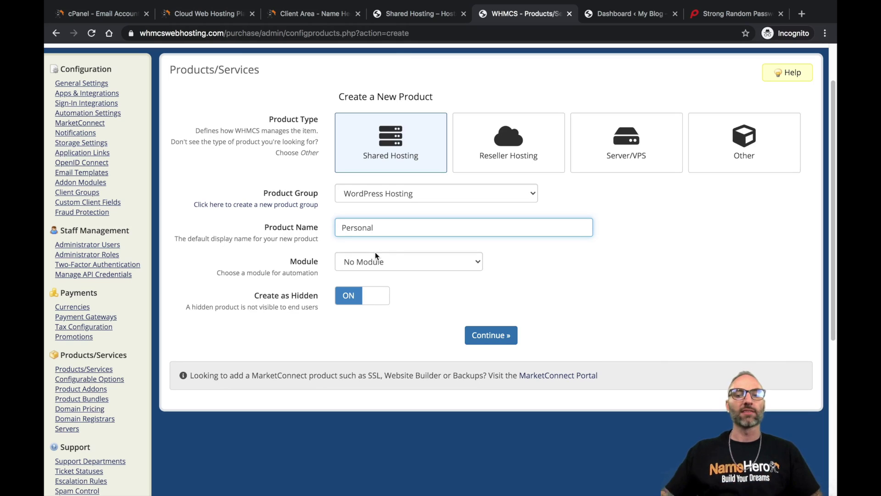
Step: Choose the cPanel module, turn Create as Hidden off, and continue to the edit page
left_click(479, 263)
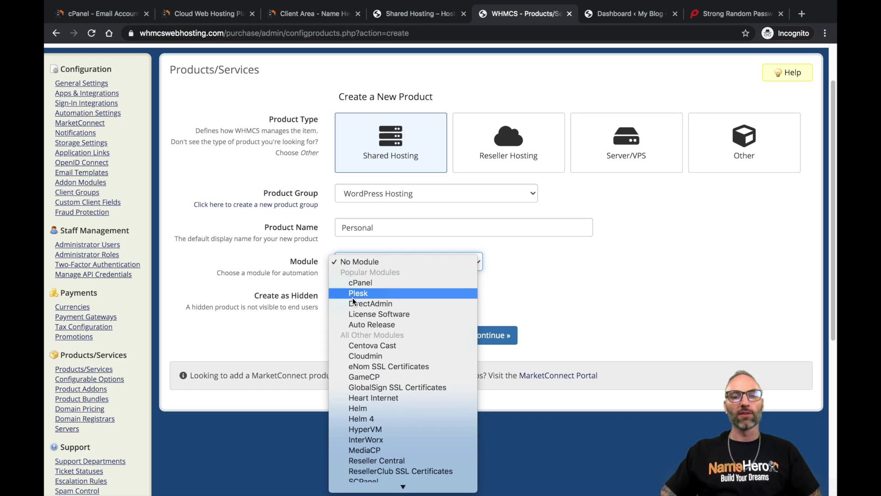
left_click(384, 283)
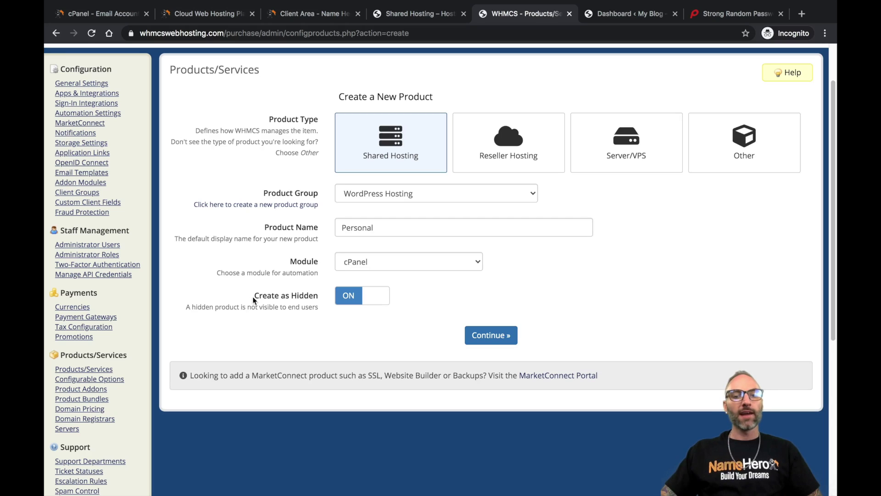
left_click_drag(285, 299, 314, 295)
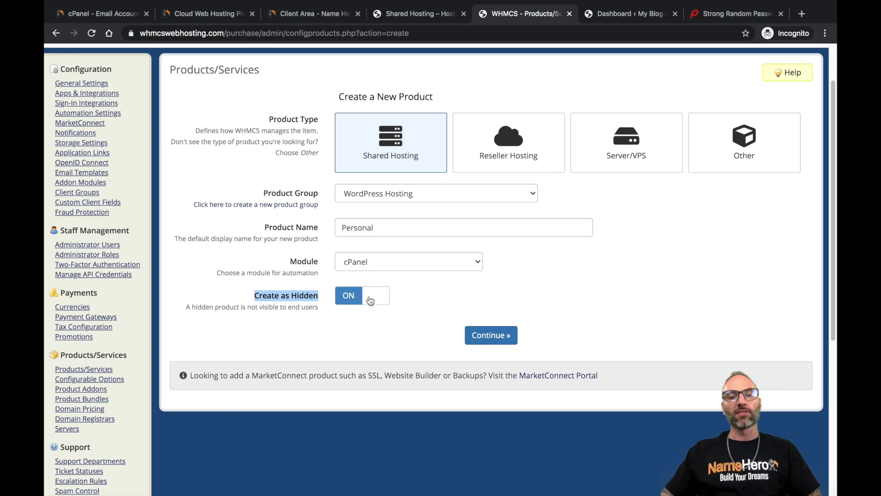
left_click(352, 314)
left_click(350, 297)
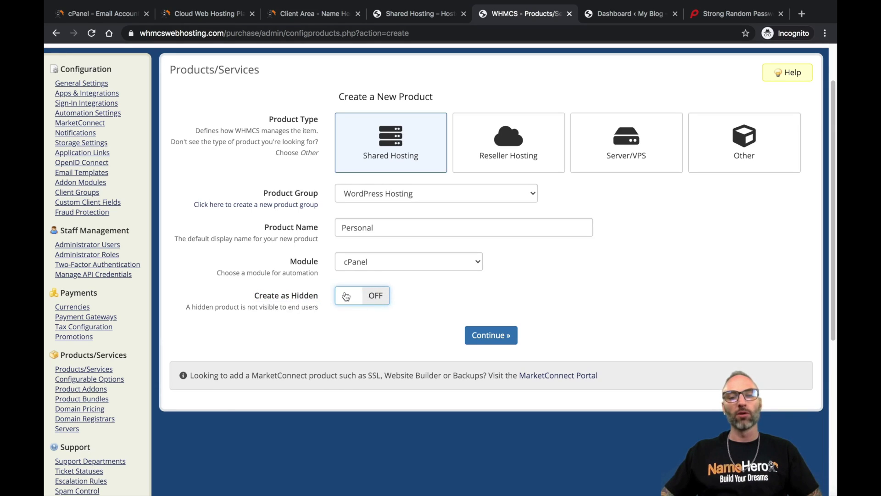
left_click(494, 335)
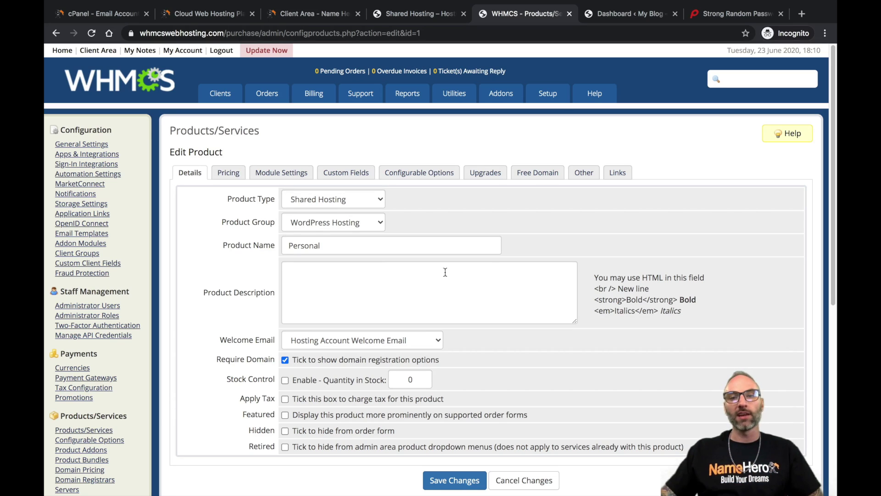
left_click(406, 16)
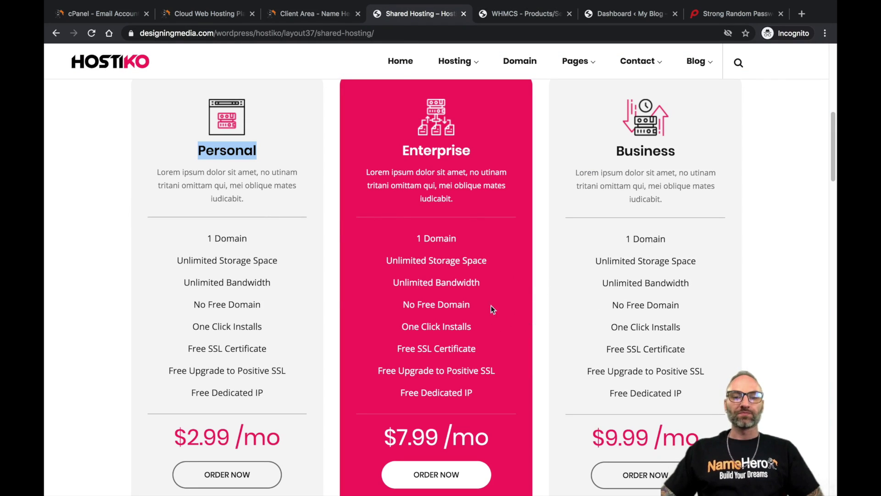
left_click_drag(221, 393, 695, 389)
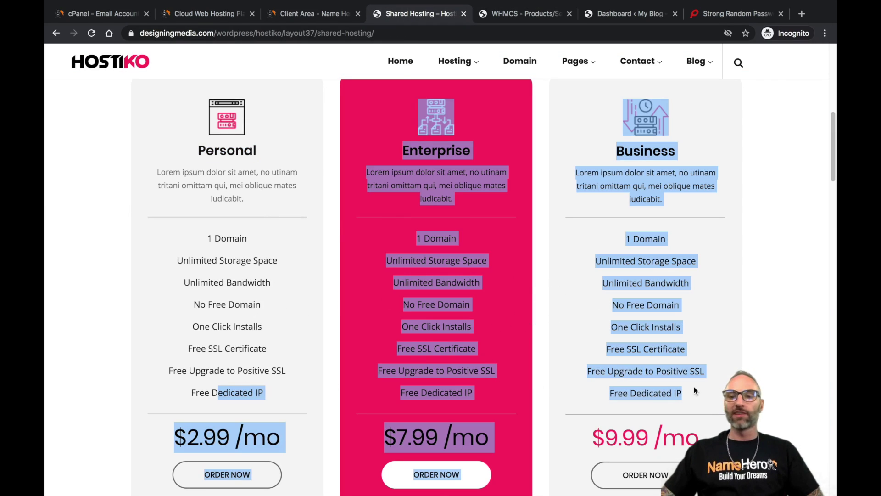
left_click(695, 389)
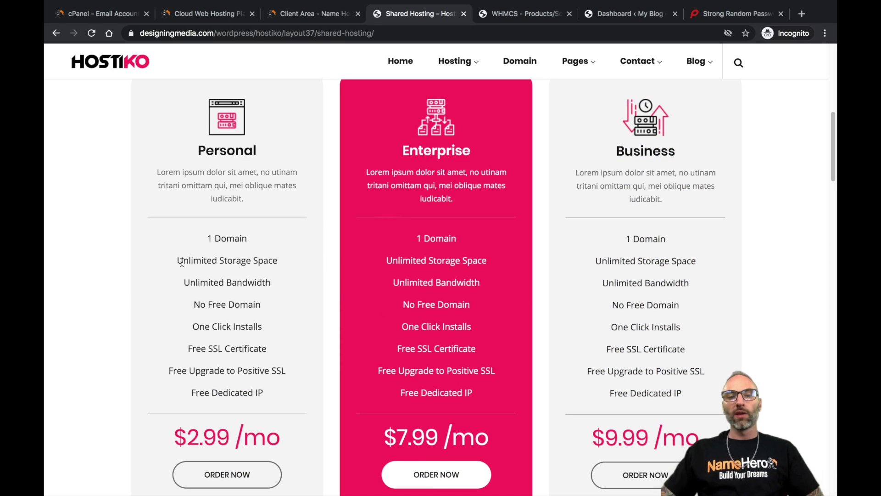
left_click_drag(181, 261, 193, 261)
left_click_drag(437, 257, 460, 260)
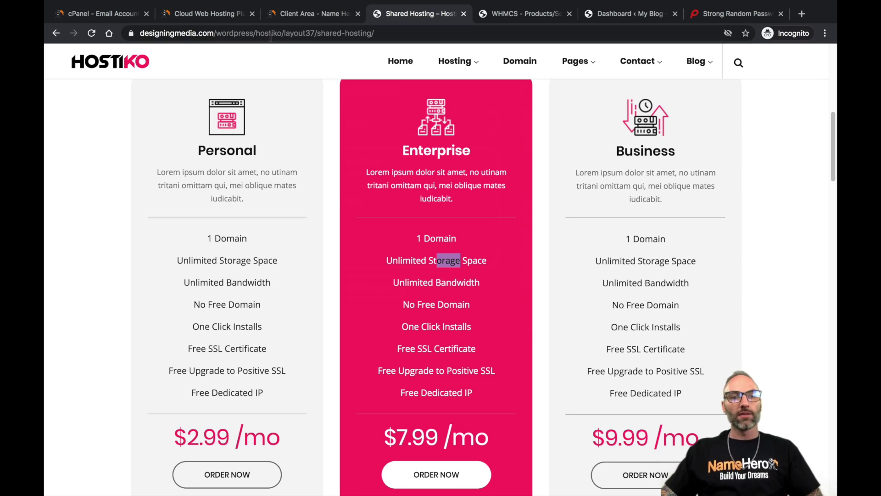
left_click(222, 15)
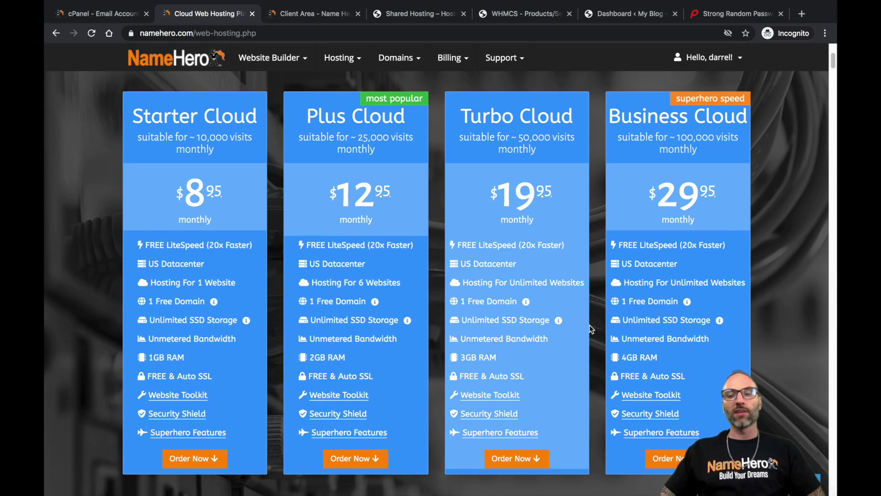
mouse_move(511, 321)
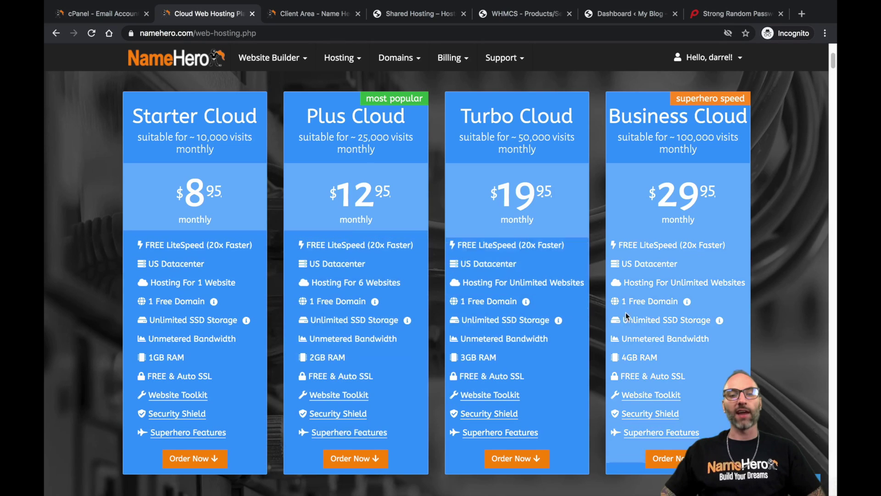
left_click(384, 14)
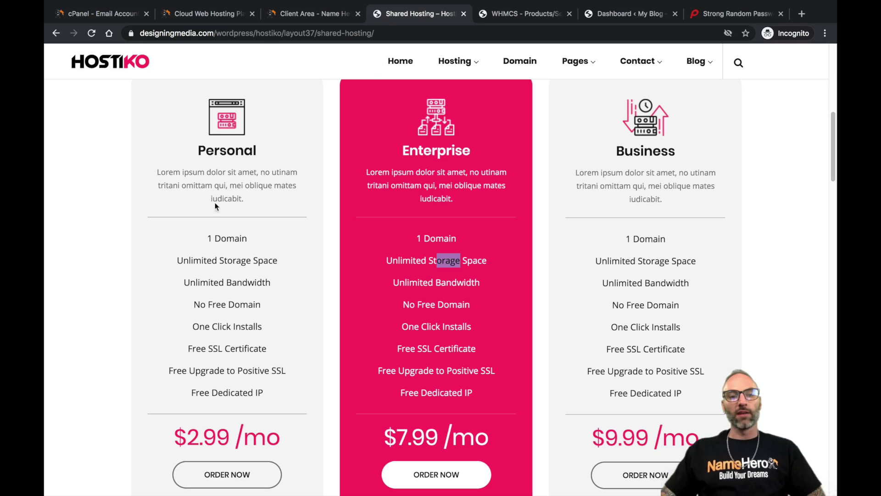
left_click_drag(207, 237, 226, 237)
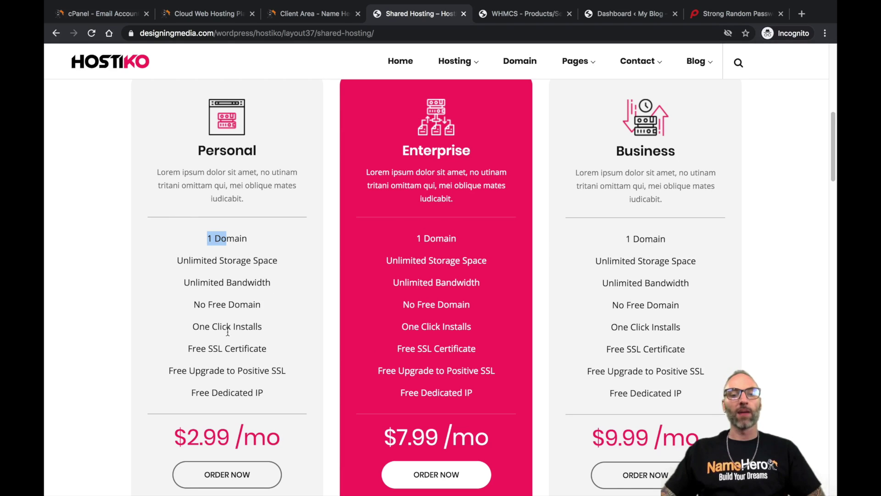
left_click(507, 18)
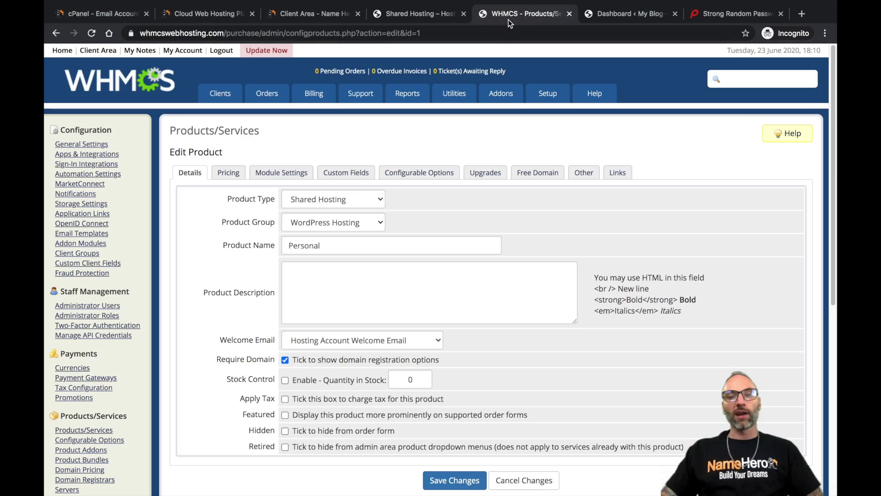
Step: Type 'Hosting For 1 Website' in the Product Description, then view NameHero's cloud plan prices
left_click(347, 289)
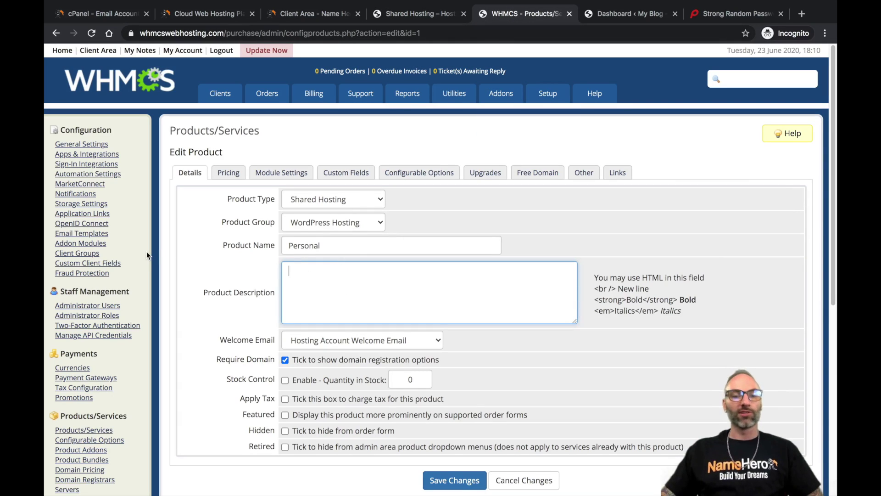
type("Hos")
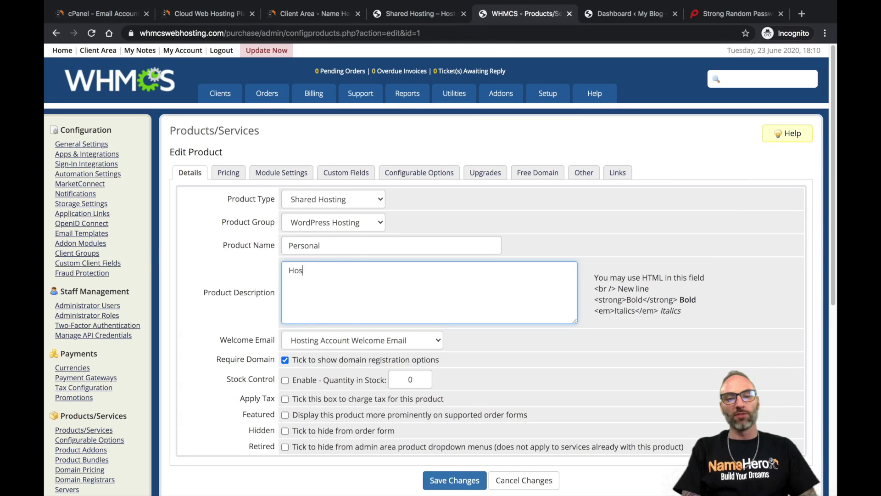
type("ting For 1 Website")
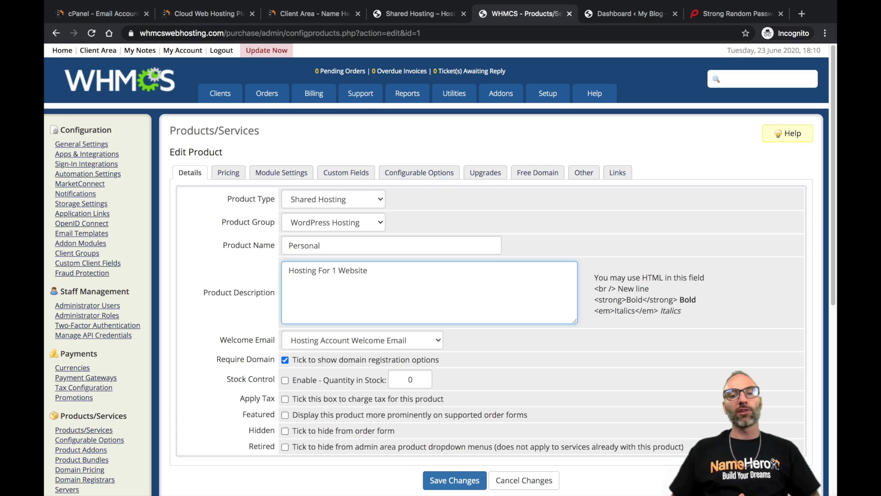
left_click(401, 18)
left_click(178, 15)
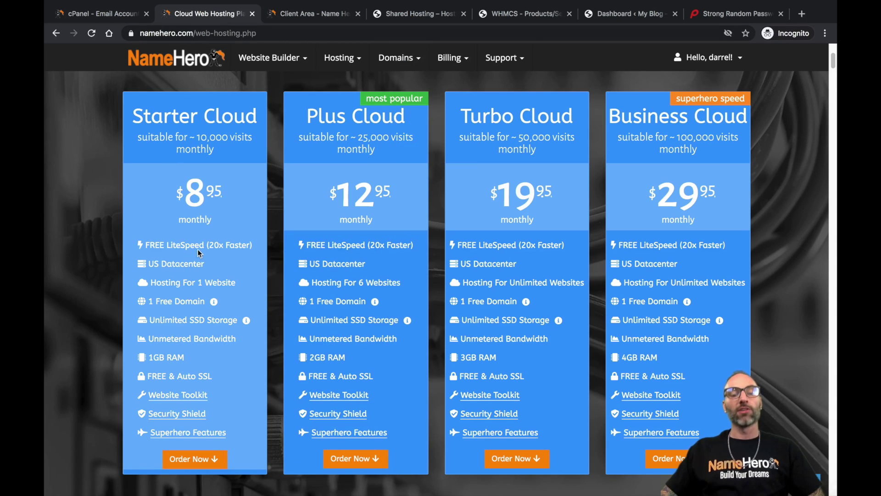
scroll(191, 248, "down", 1)
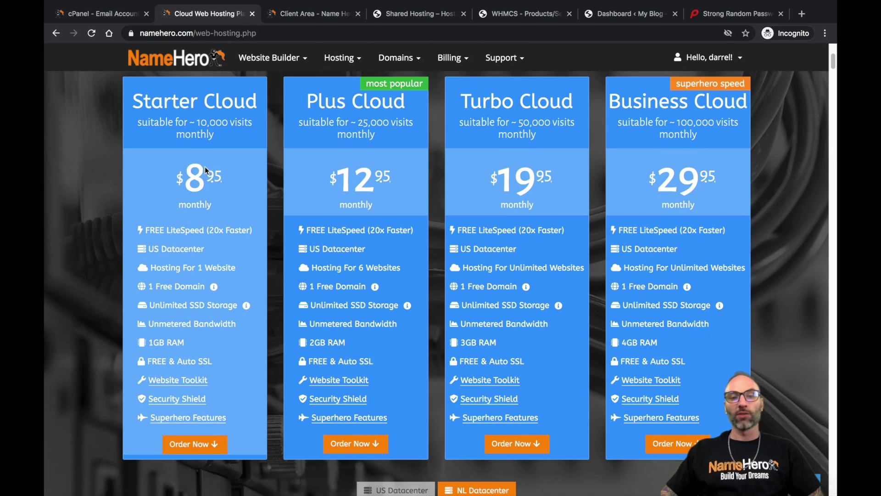
Step: Return to the Personal edit page and copy the <br /> tag from the HTML hints
left_click(420, 15)
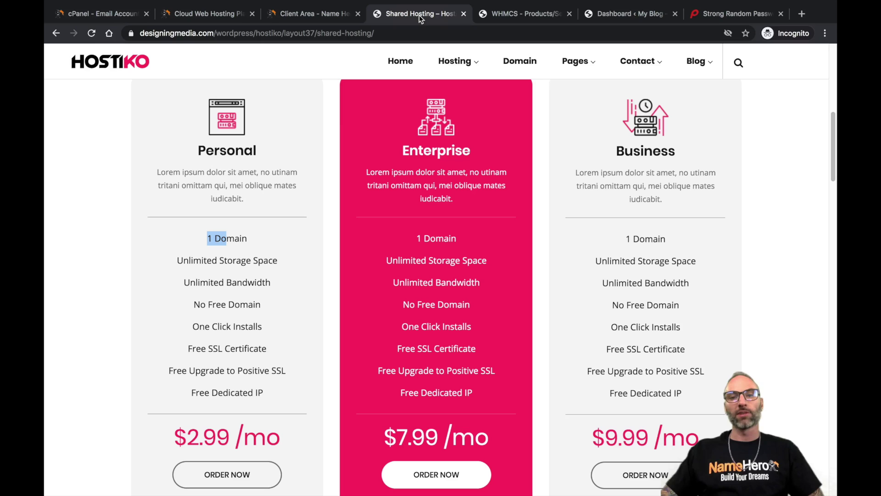
left_click(520, 20)
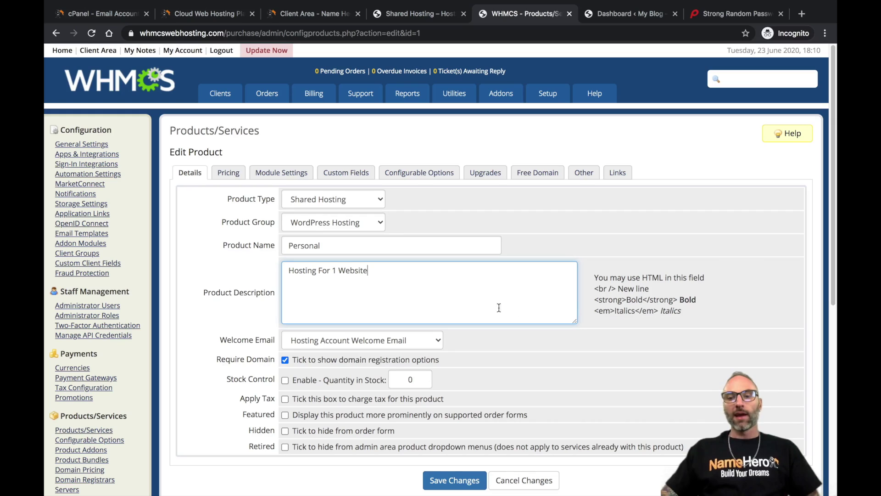
left_click_drag(592, 275, 682, 312)
left_click(322, 274)
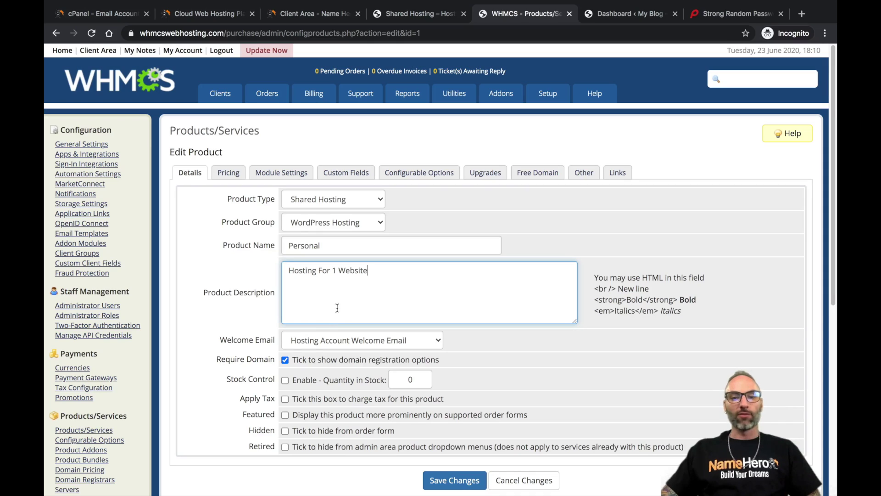
left_click_drag(595, 288, 614, 289)
right_click(614, 288)
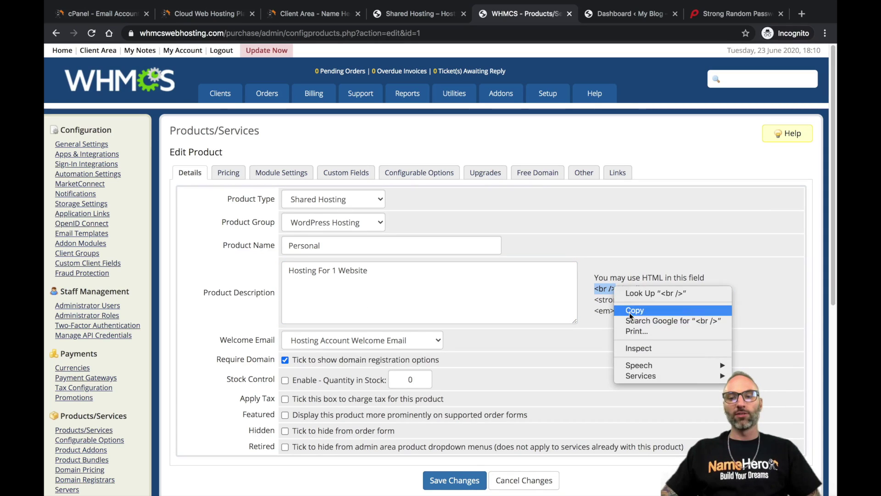
left_click(630, 313)
Step: Place the cursor right after 'Website' in the product description
double_click(407, 272)
right_click(403, 270)
left_click(382, 269)
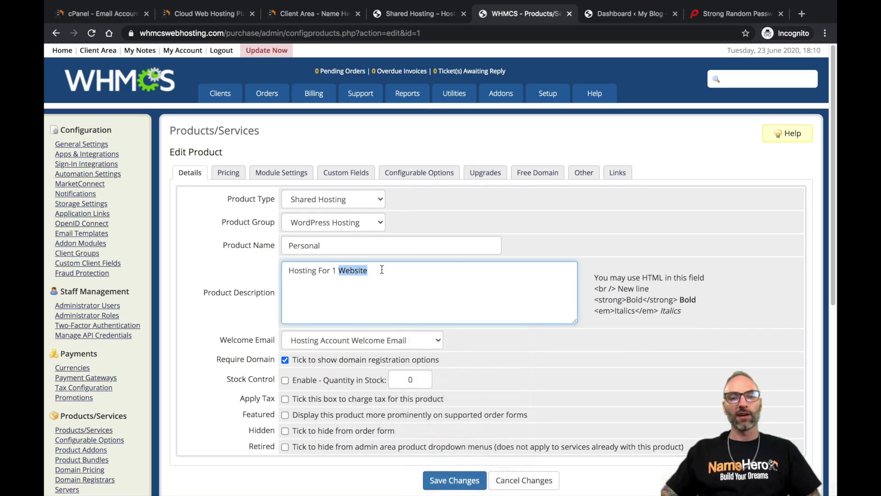
left_click(381, 270)
Step: Paste <br /> after 'Website' and add a second line reading '10GB SSD Raid 10 Storage'
key("ctrl+v")
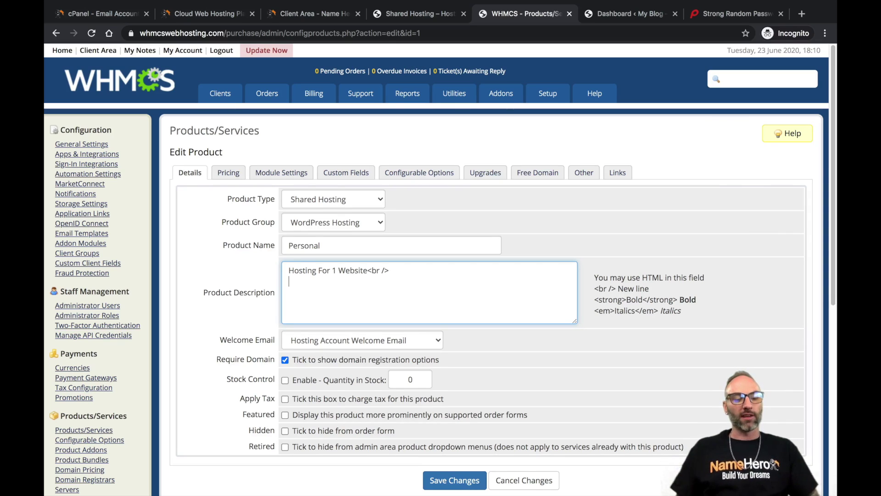
type("10GB ")
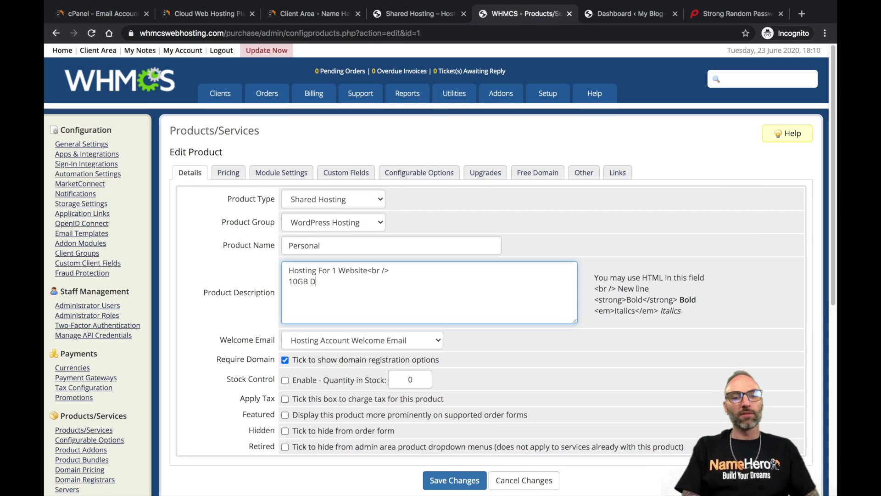
type("Storage")
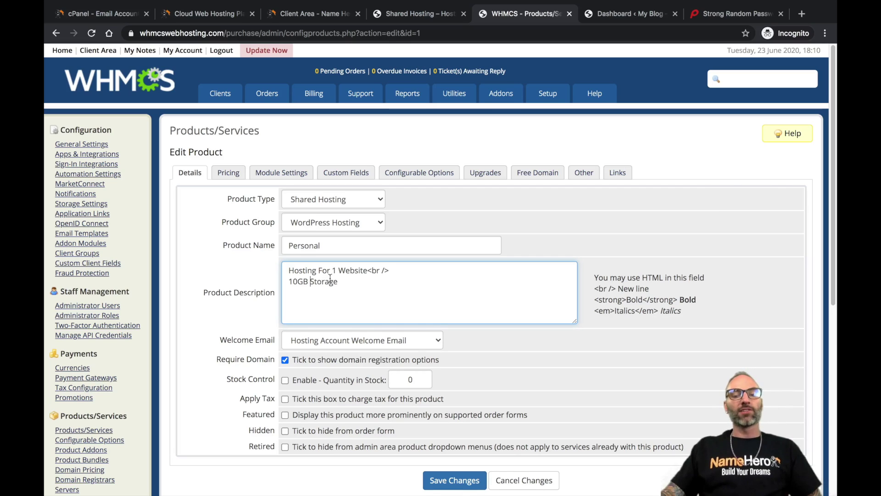
left_click(309, 280)
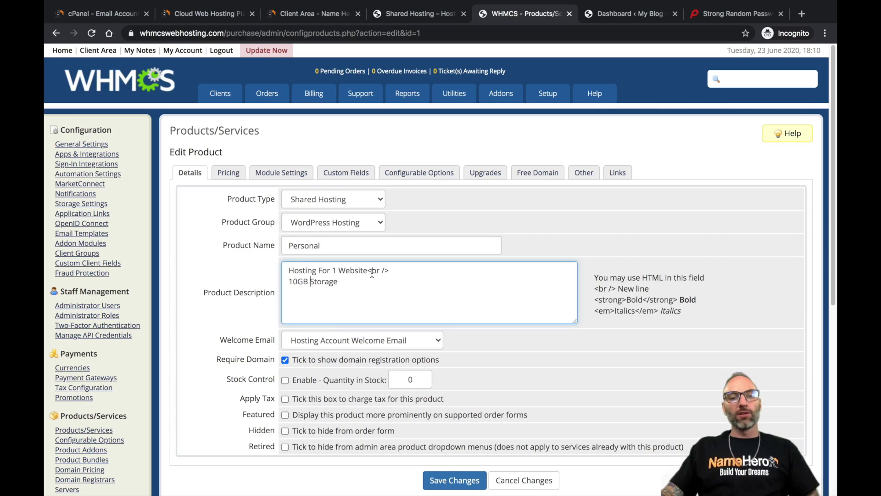
type("SSD Raid 10")
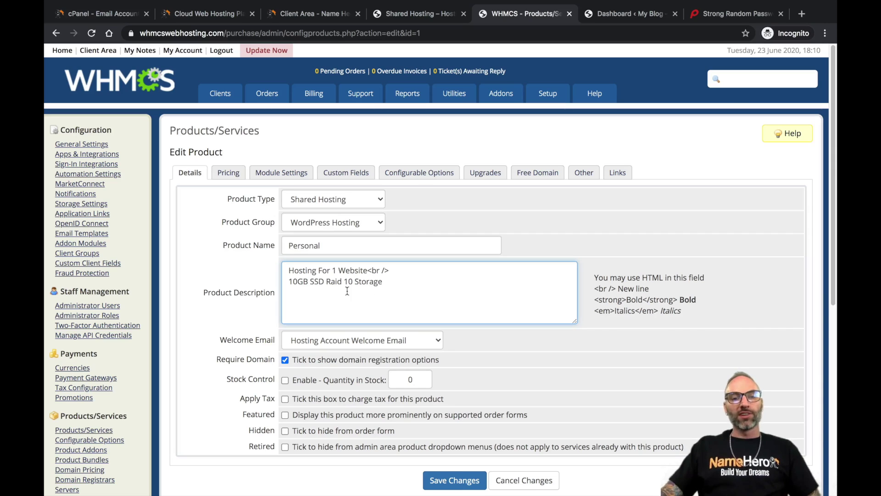
Step: Copy the <br /> tag from the first line and paste it after 'Storage' on the second line
left_click_drag(310, 281, 346, 281)
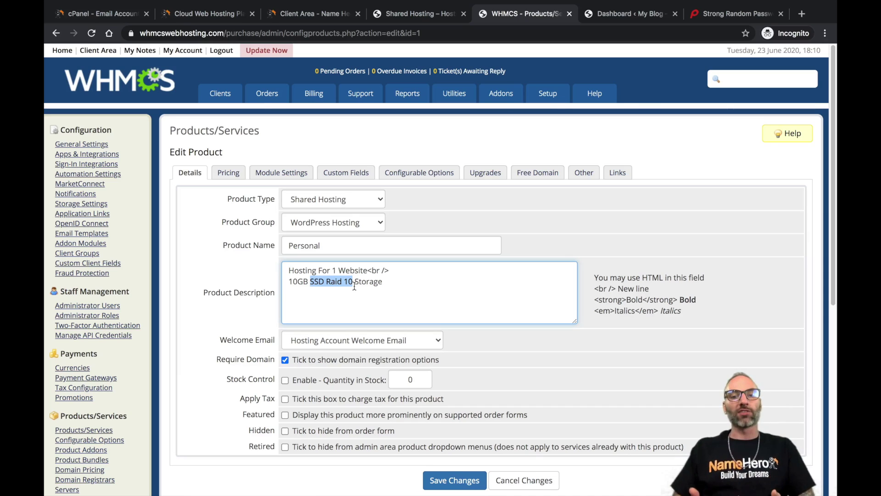
left_click_drag(310, 281, 343, 282)
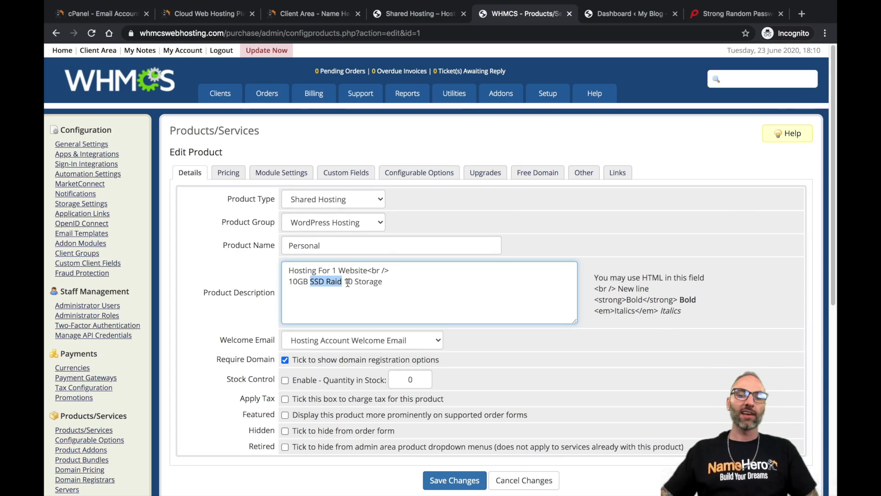
left_click_drag(368, 270, 390, 270)
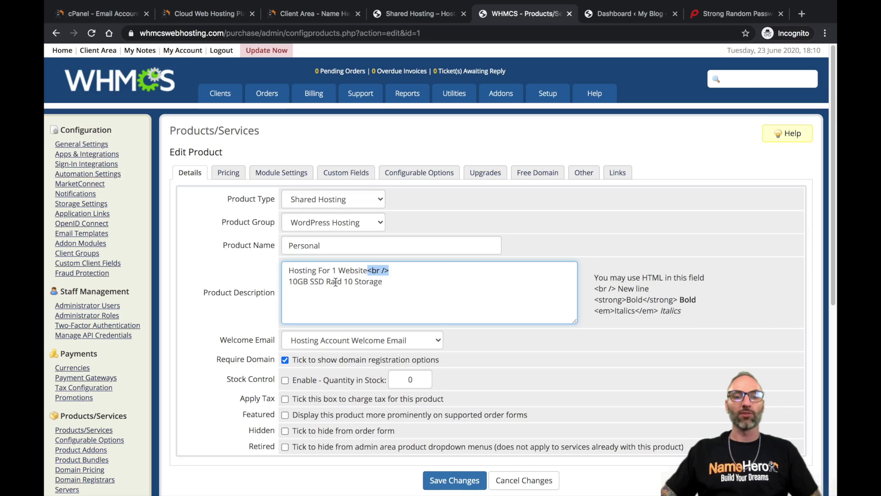
left_click_drag(310, 281, 353, 281)
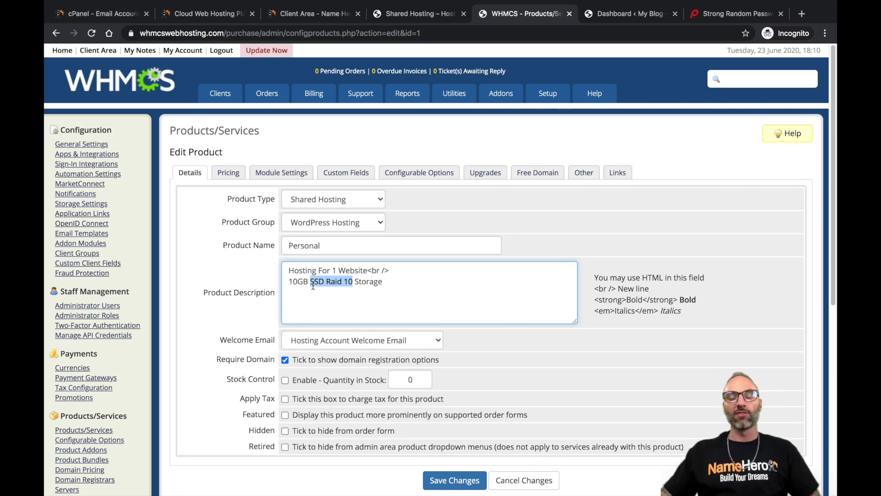
left_click_drag(368, 270, 389, 271)
right_click(387, 271)
left_click(439, 346)
left_click(402, 285)
right_click(400, 287)
left_click(393, 278)
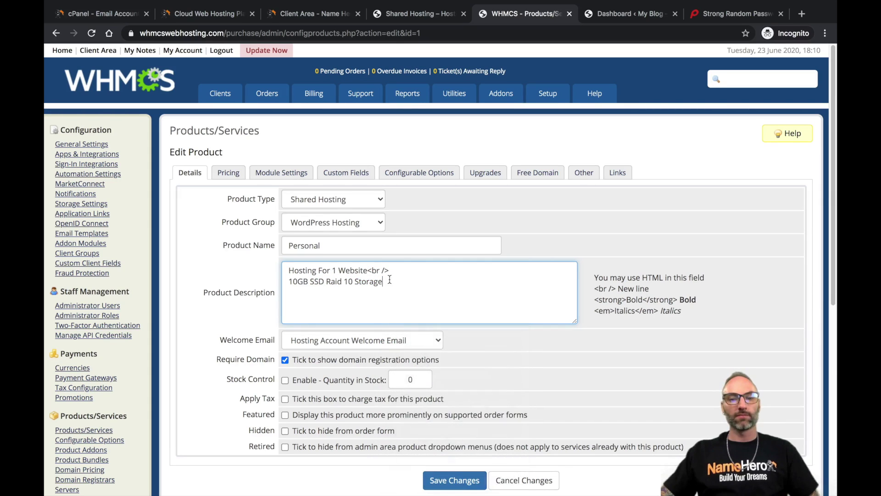
key("super+v")
Step: Add a third line '5 Email Accounts<br />' and review the description lines
key("Return")
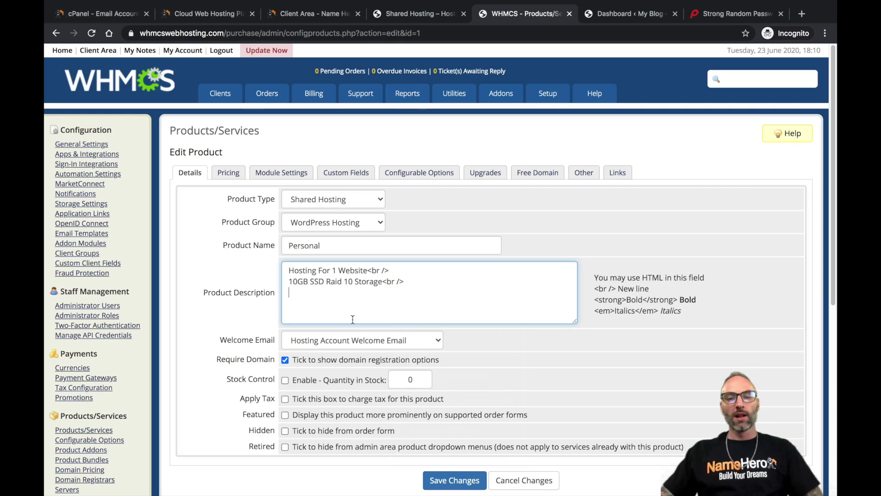
type("5")
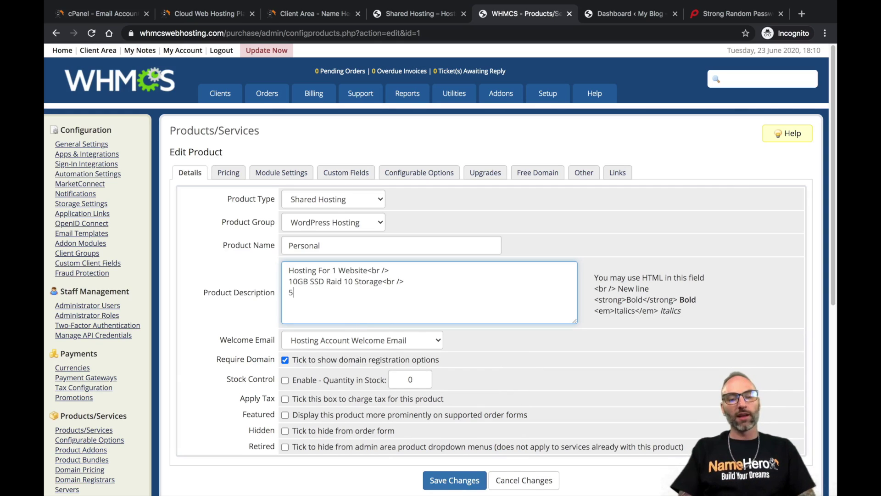
type(" Email Accounts")
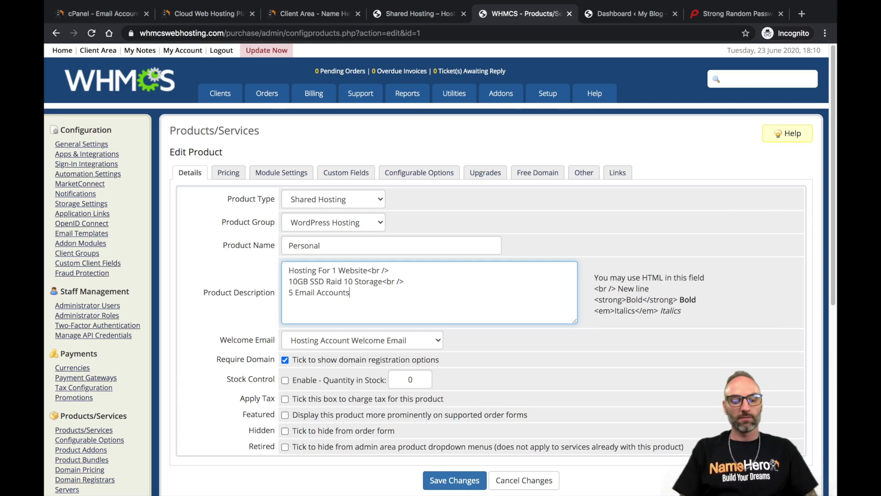
type("<br /")
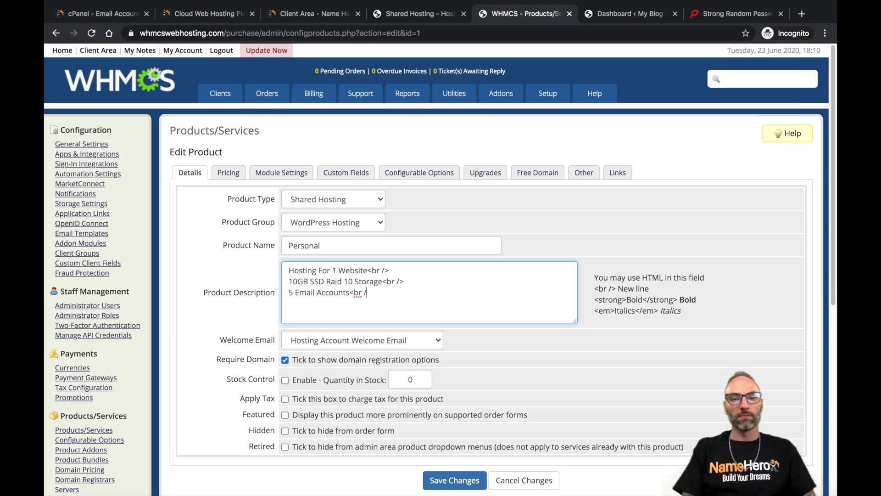
type(">")
left_click_drag(373, 293, 283, 270)
left_click(346, 304)
key("ctrl+a")
left_click(362, 292)
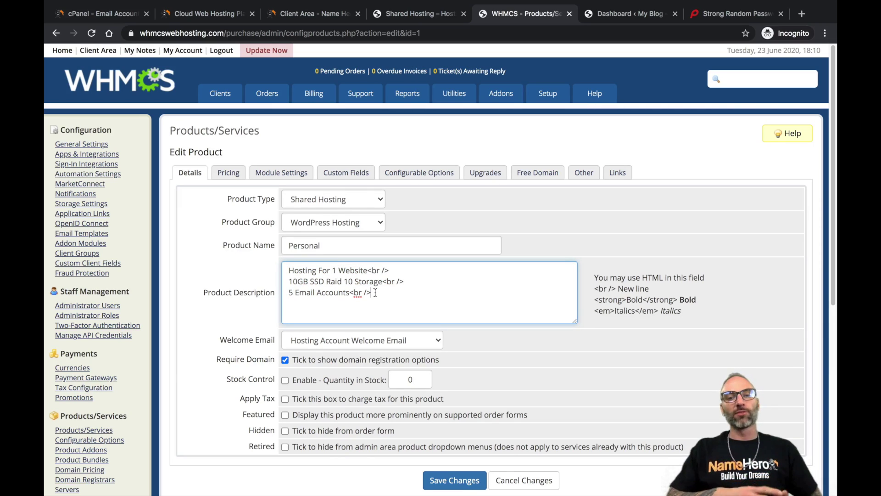
left_click_drag(363, 271, 277, 269)
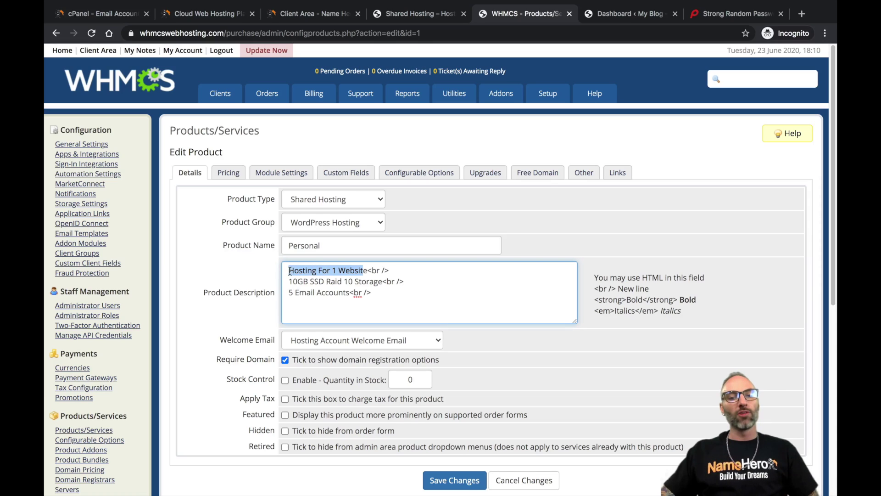
left_click_drag(359, 281, 295, 279)
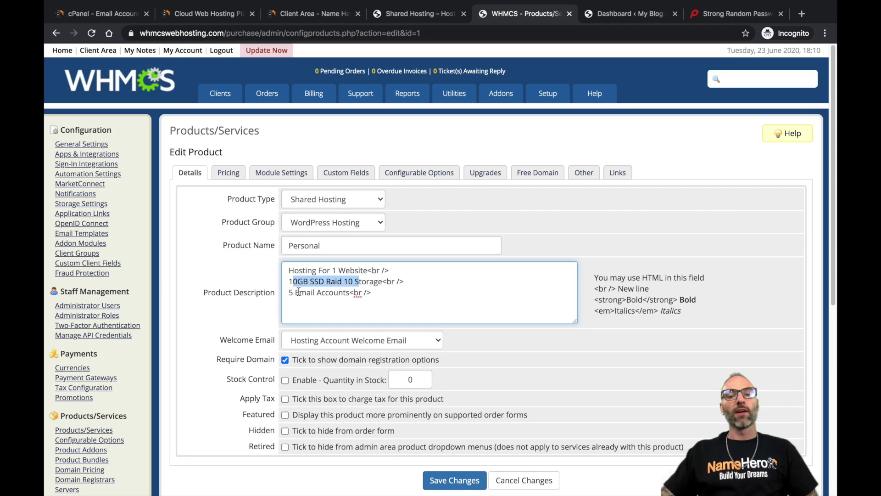
left_click_drag(300, 292, 350, 294)
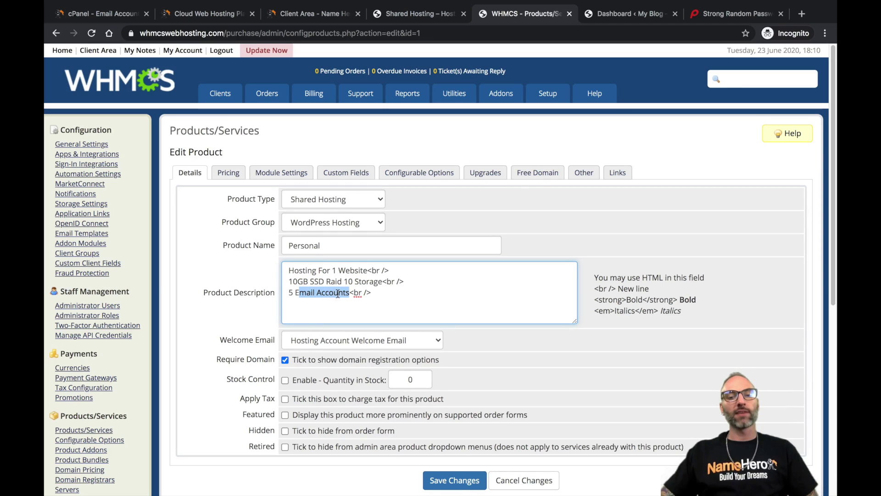
left_click(348, 293)
left_click_drag(348, 292, 329, 294)
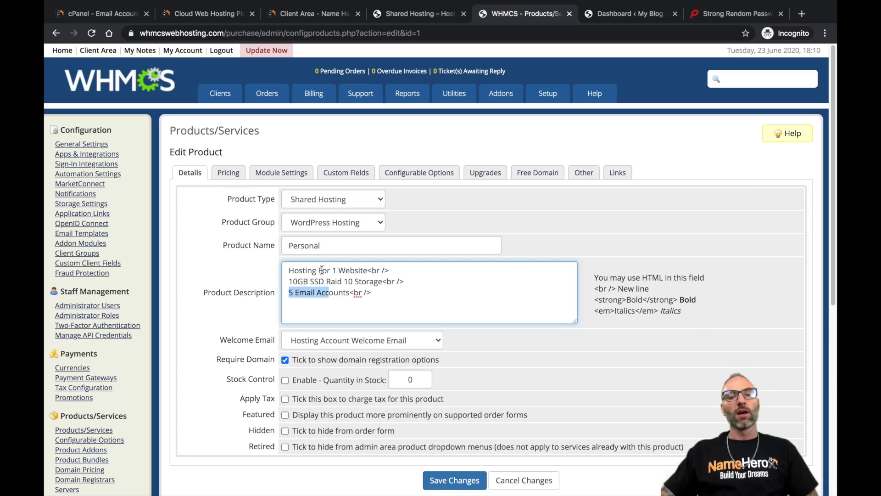
left_click(395, 293)
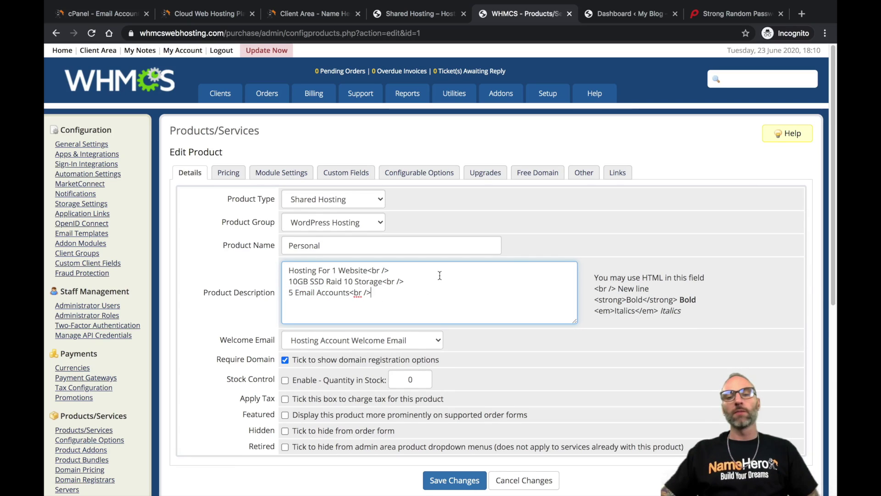
Step: Add a fourth line '5 Sub Domains<br />' and check all four description lines
key("Return")
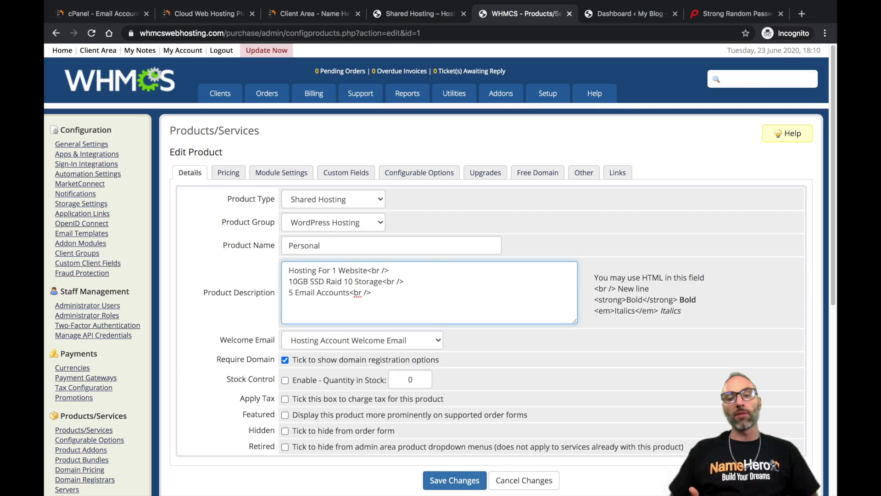
type("5 Su")
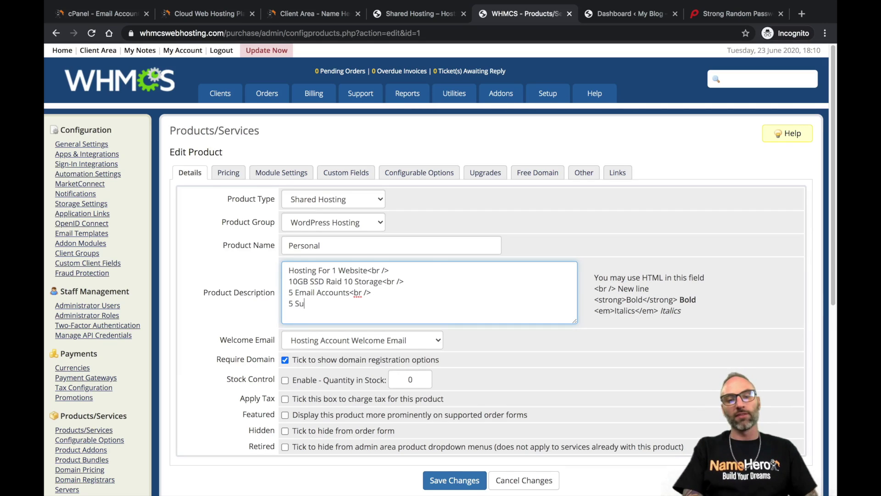
type("b Domain")
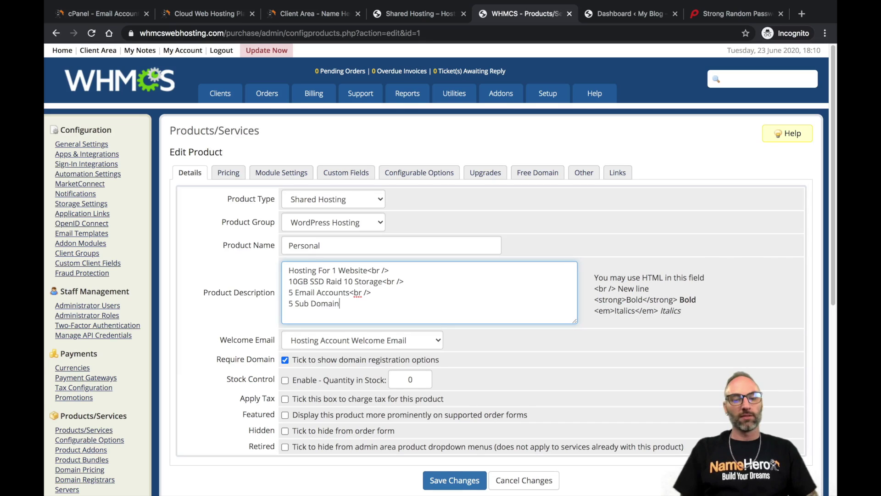
type("s<br")
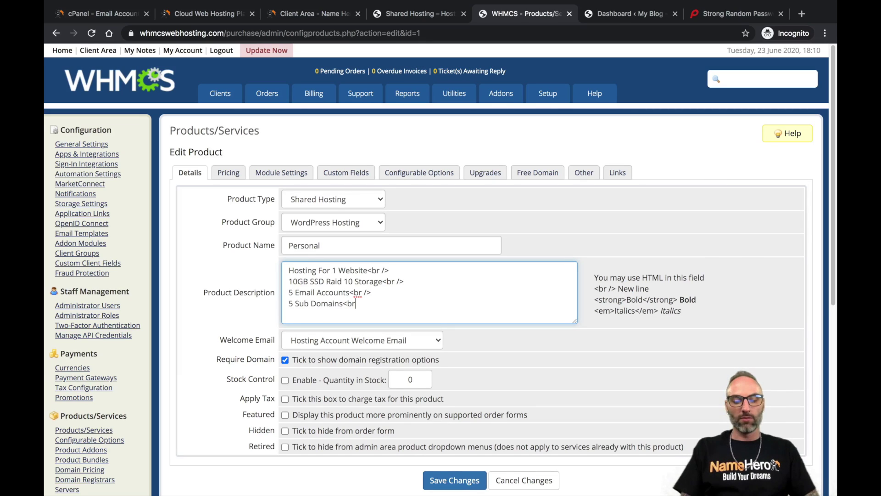
type(" />")
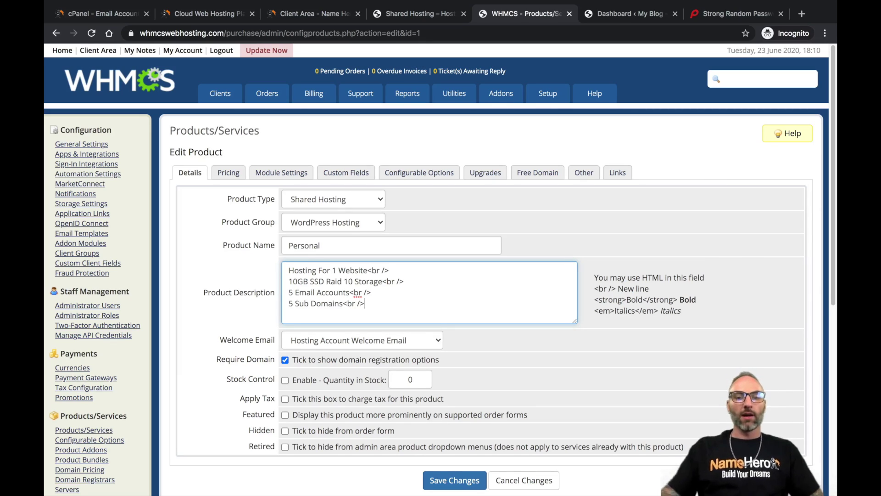
left_click_drag(366, 303, 284, 268)
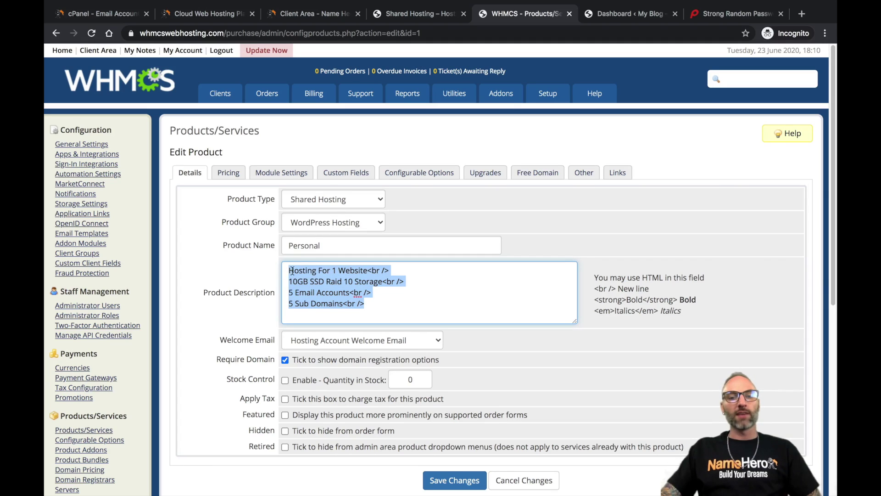
left_click(408, 301)
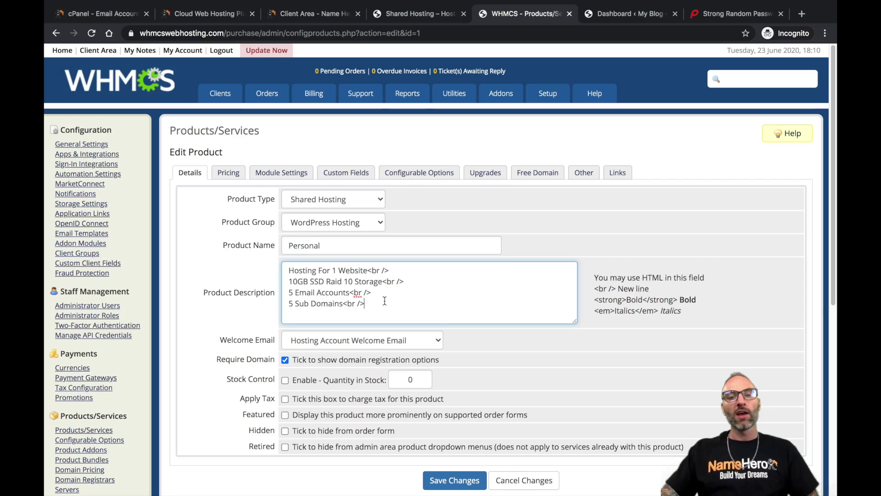
left_click_drag(375, 304, 289, 267)
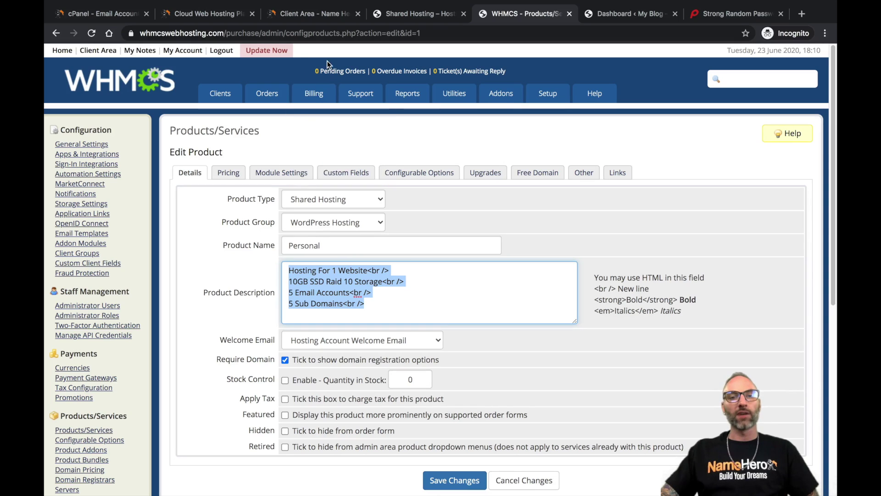
left_click(294, 15)
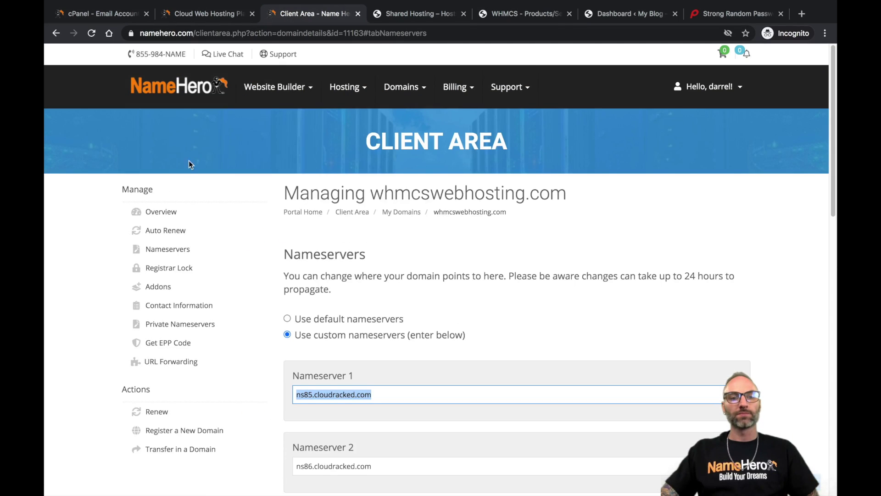
Step: Open the Platinum Reseller product under My Products & Services and log in to WHM
left_click(253, 124)
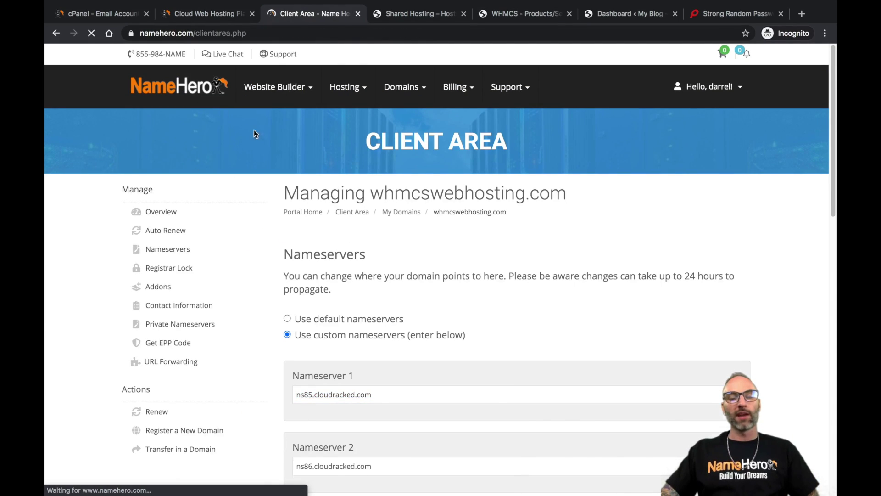
left_click(305, 264)
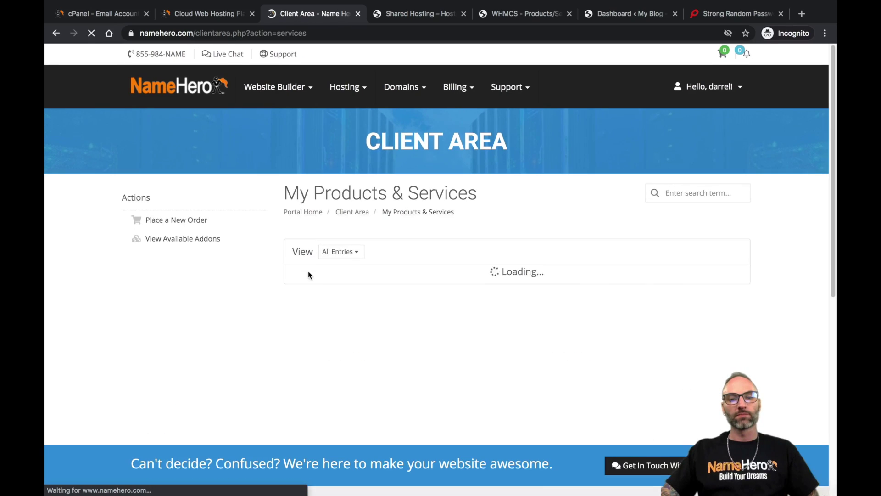
left_click(404, 325)
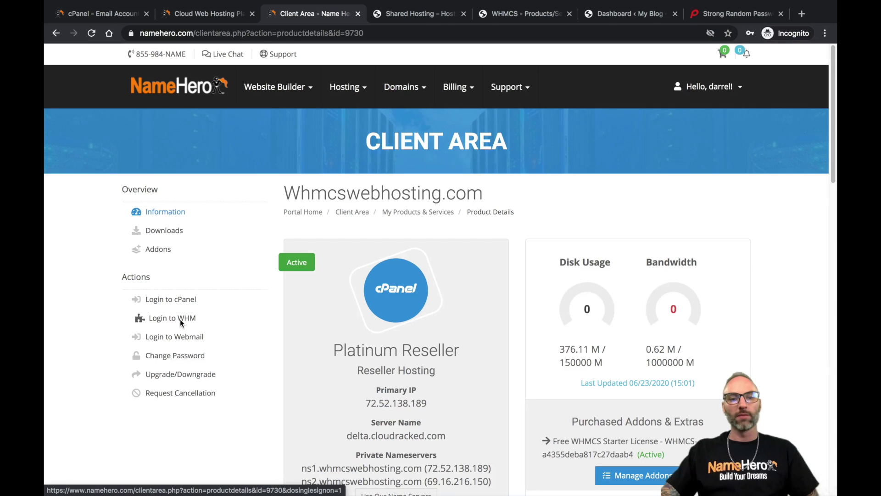
left_click(180, 321)
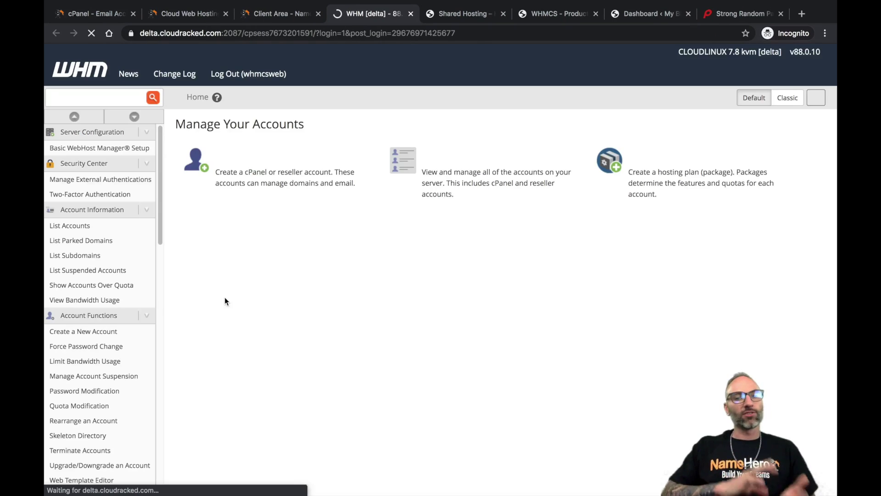
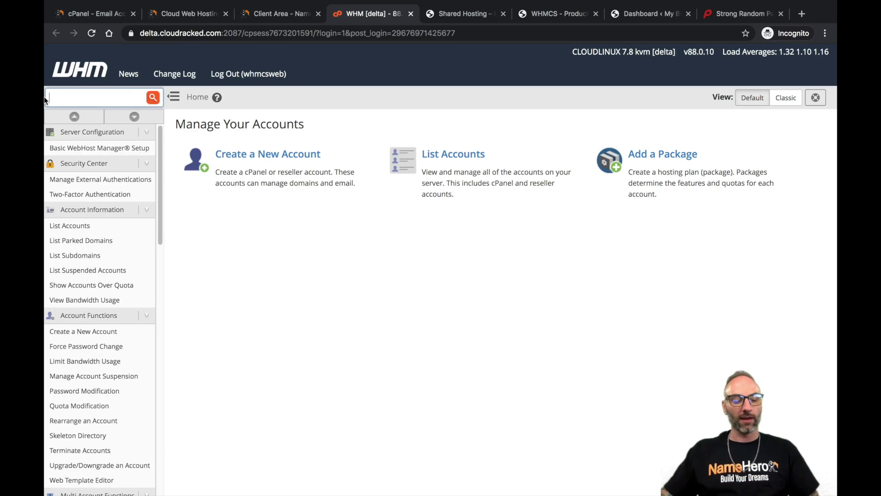
Step: Start a new WHM package named Personal, copying the name from the WHMCS product
type("pack")
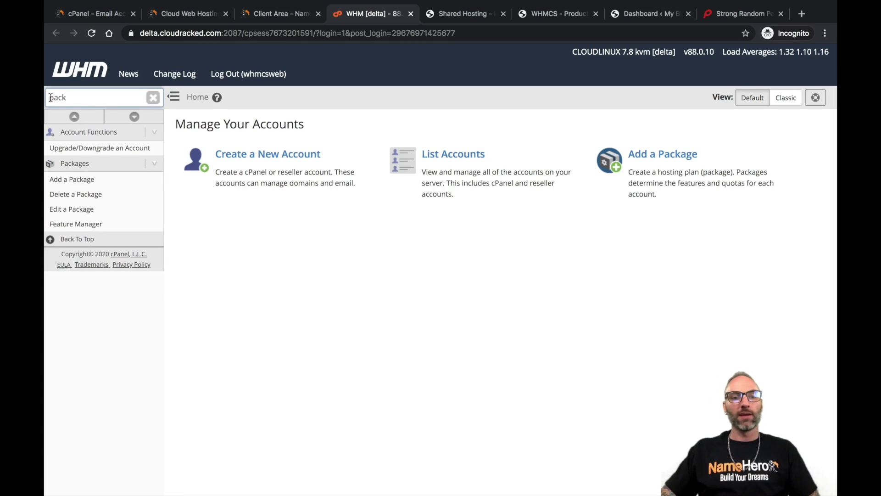
left_click(65, 180)
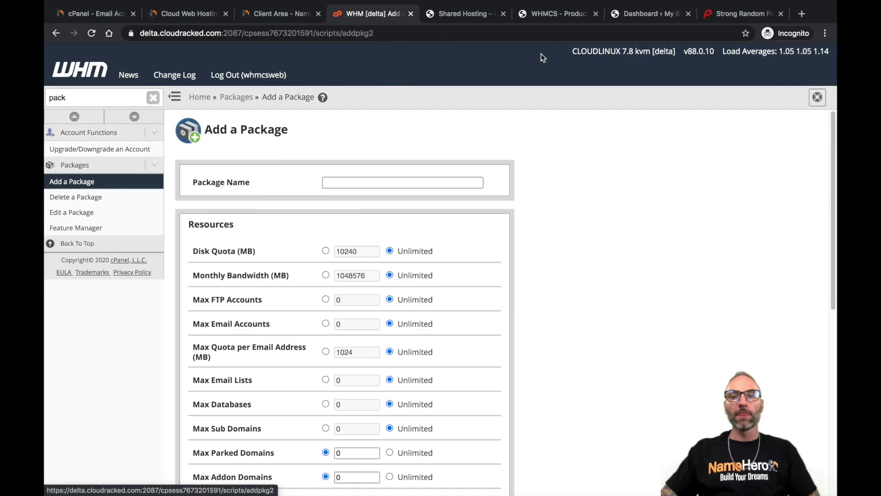
left_click_drag(555, 18, 463, 20)
left_click(376, 15)
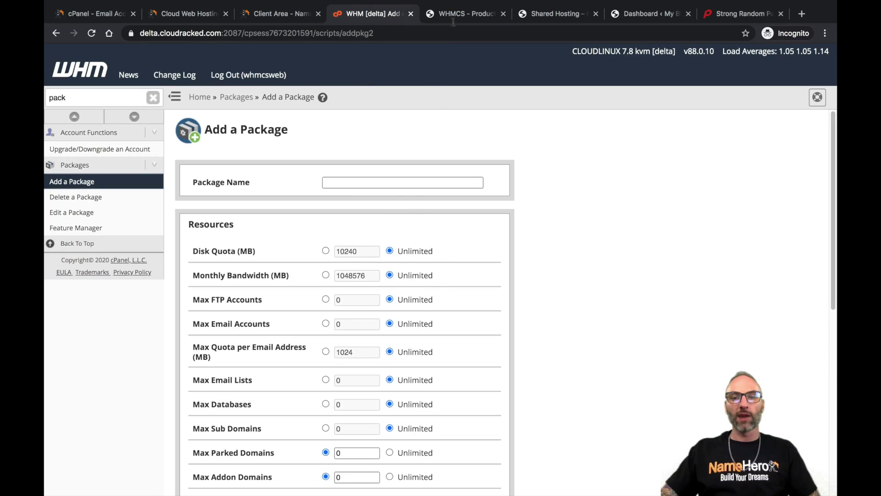
left_click(457, 14)
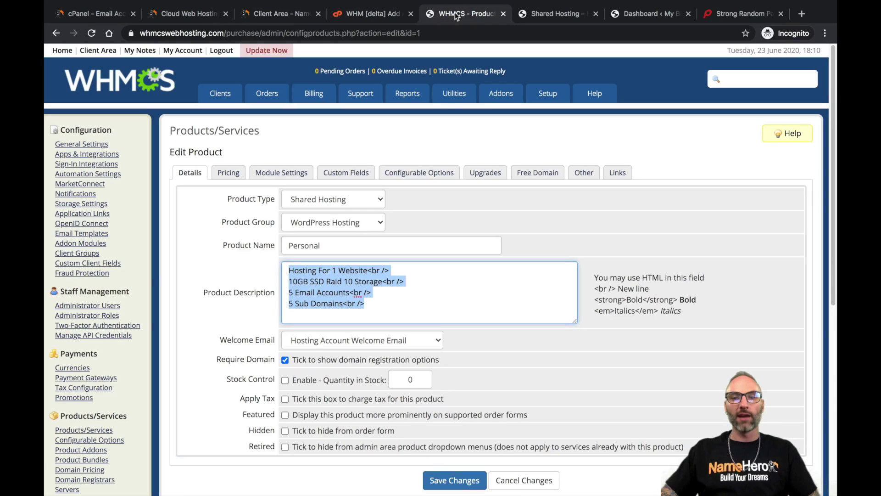
double_click(339, 247)
right_click(308, 246)
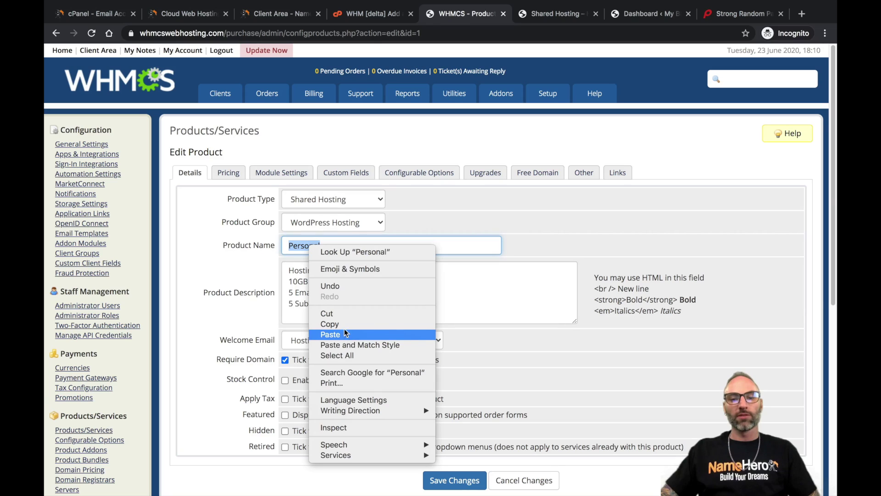
left_click(345, 325)
left_click(369, 17)
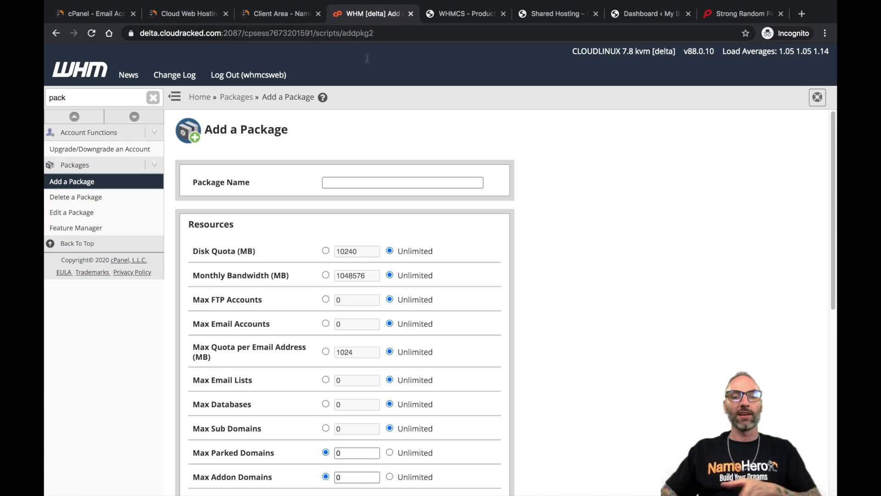
right_click(341, 181)
left_click(364, 249)
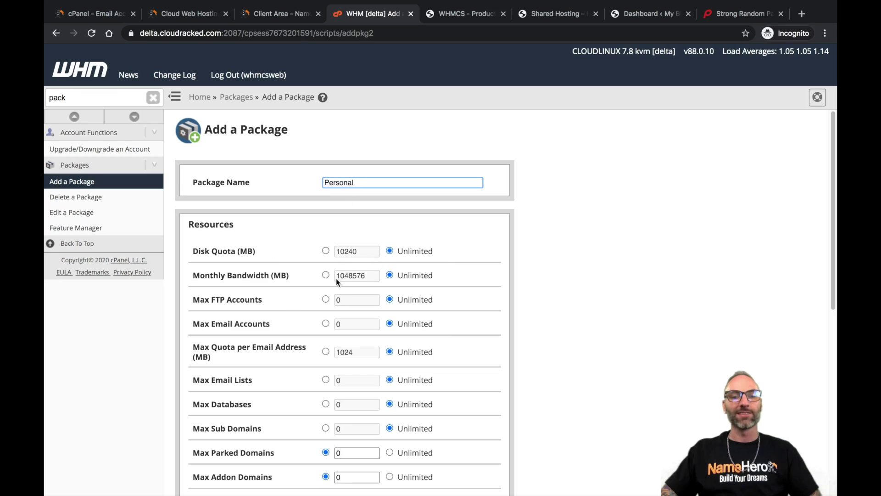
Step: Limit the package's disk quota to 10000 MB instead of unlimited
scroll(346, 266, "down", 1)
left_click_drag(191, 239, 252, 237)
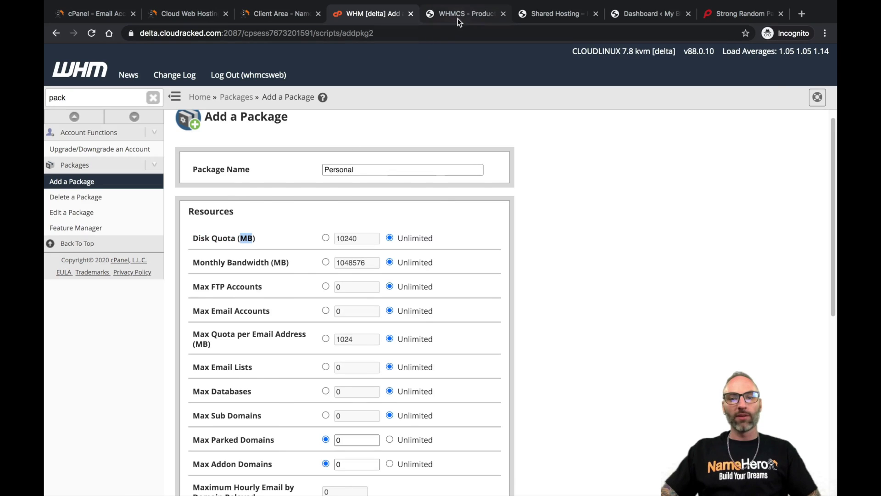
left_click(458, 15)
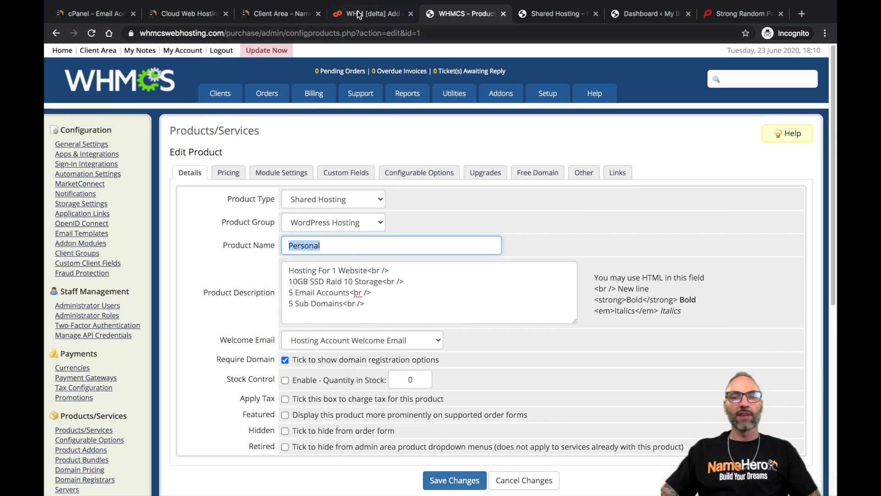
left_click(359, 15)
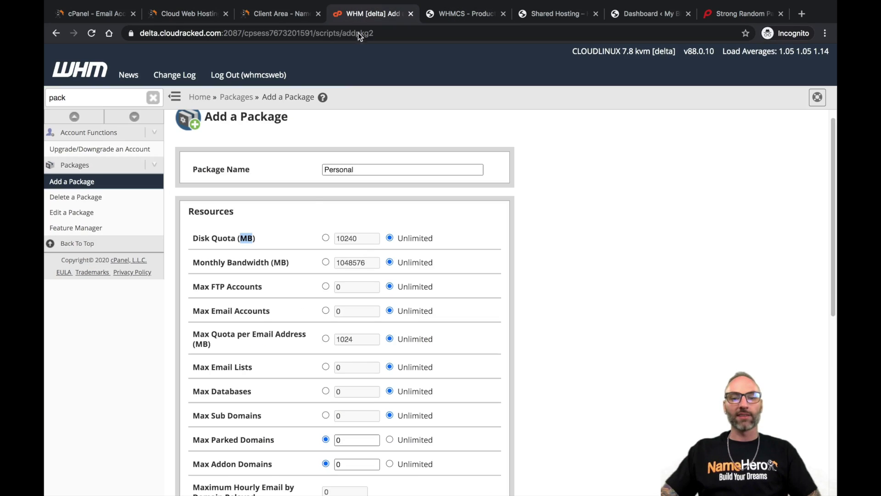
left_click(344, 237)
left_click_drag(343, 238, 369, 236)
type("0000")
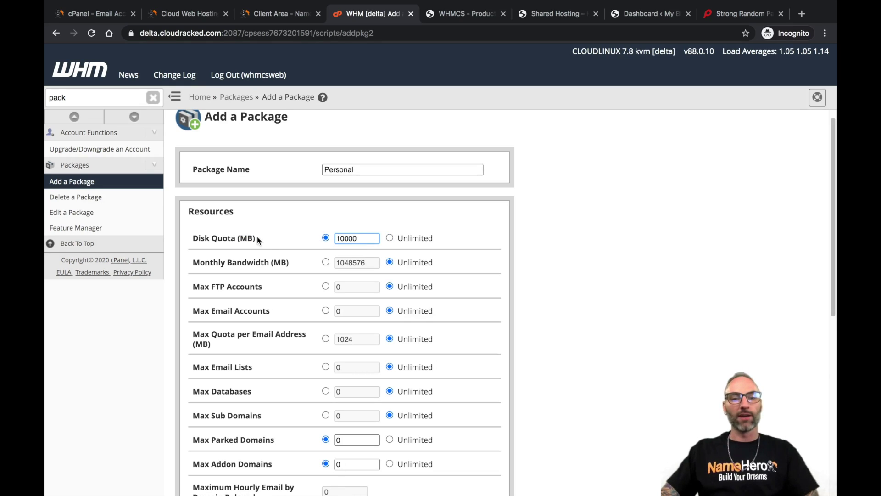
Step: Replace the 1048576 monthly bandwidth value with a fixed 500 MB limit
left_click_drag(290, 263, 192, 263)
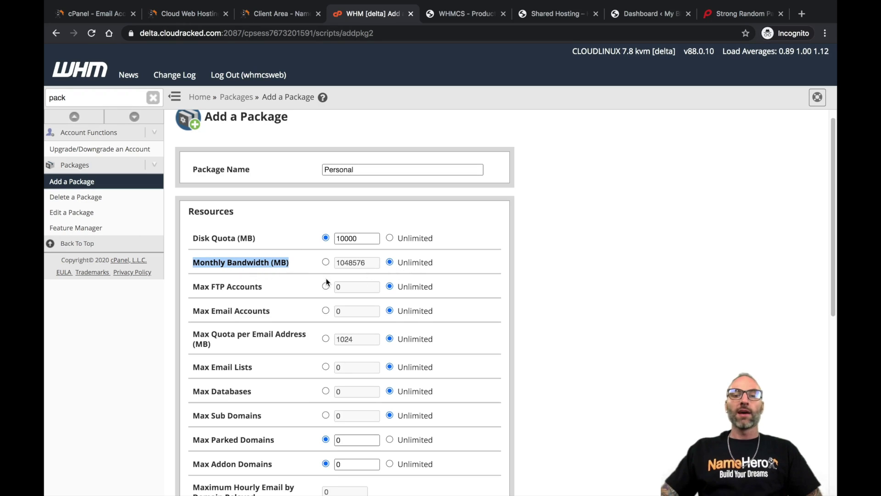
left_click(325, 262)
double_click(370, 263)
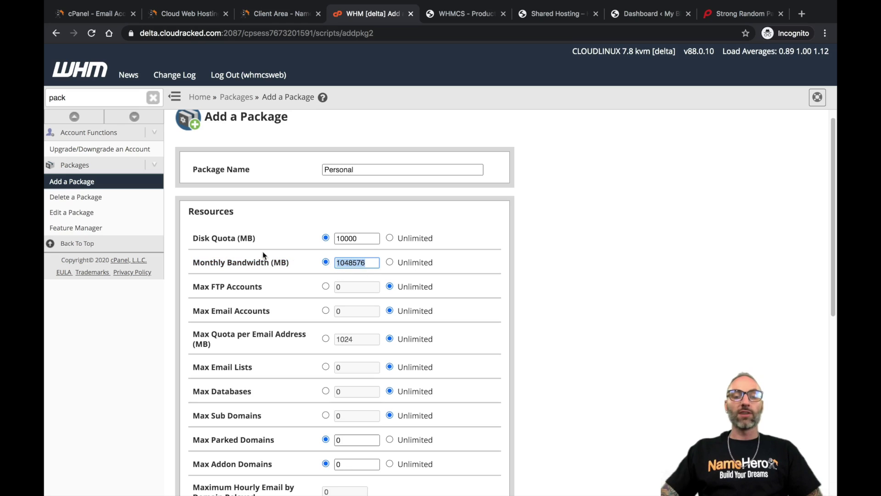
type("500")
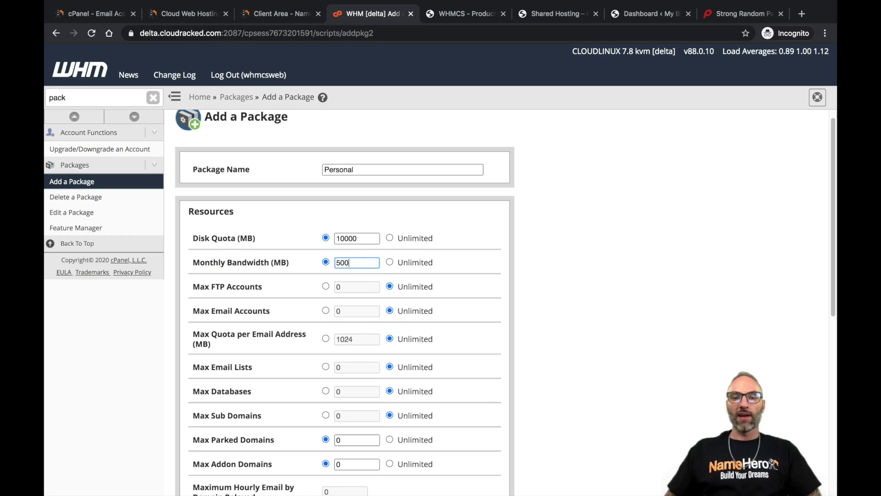
left_click(445, 18)
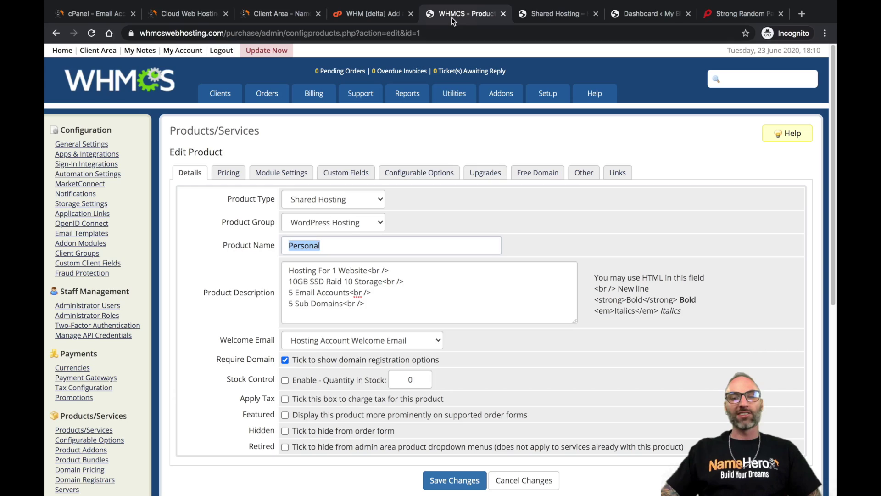
Step: Add a '500MB Bandwidth/mo<br />' line after the storage line, correcting its spelling and case
left_click(416, 281)
key("Return")
type("500MB Bandiwdth/Mo<br />")
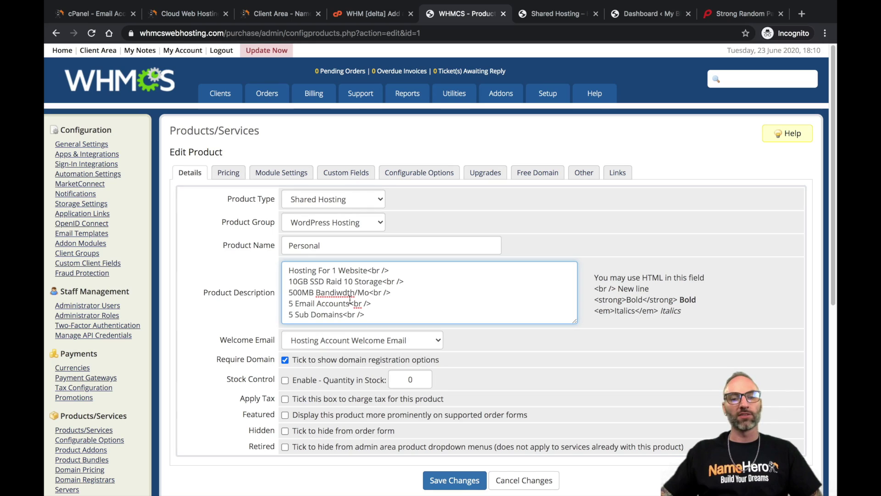
right_click(350, 298)
left_click(399, 300)
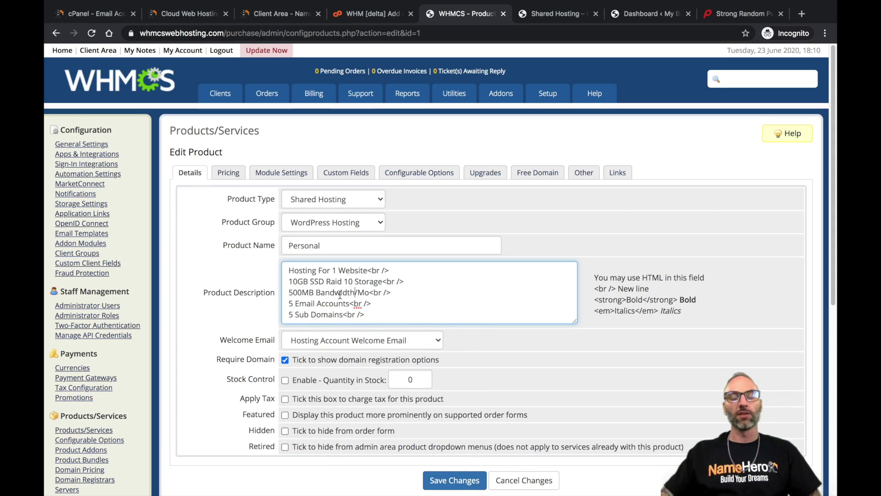
left_click_drag(390, 293, 287, 293)
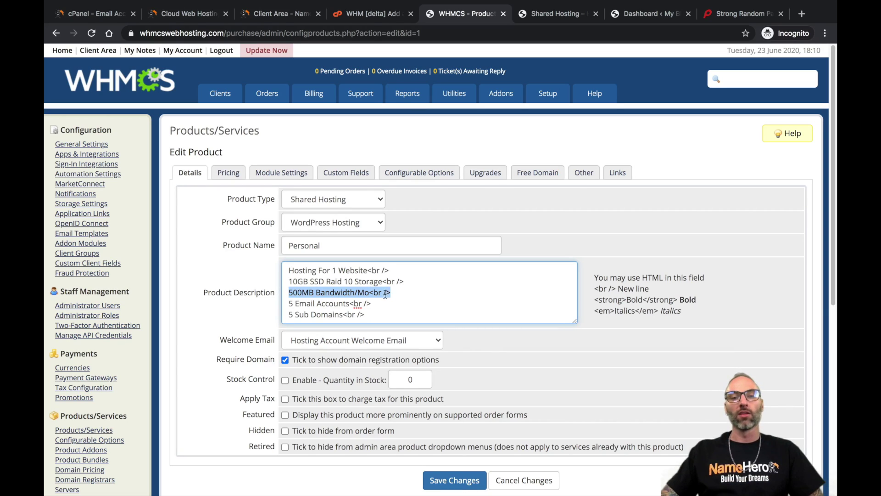
left_click_drag(366, 292, 359, 292)
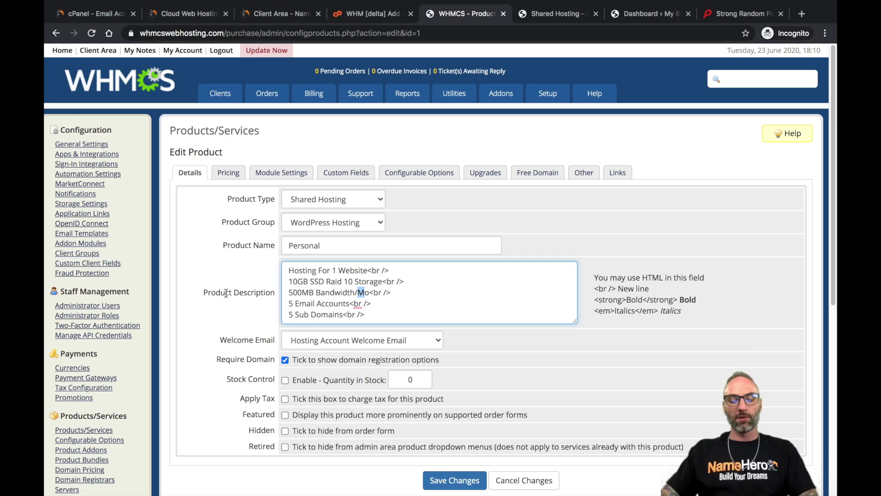
type("m")
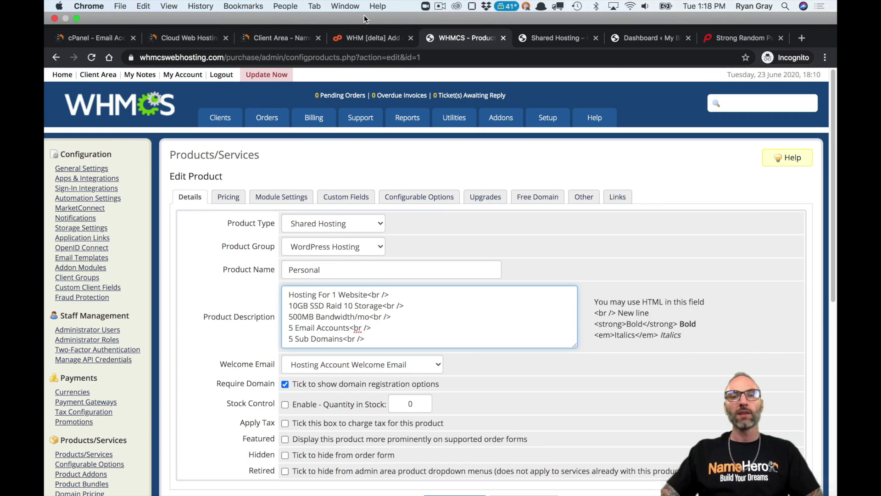
left_click(363, 38)
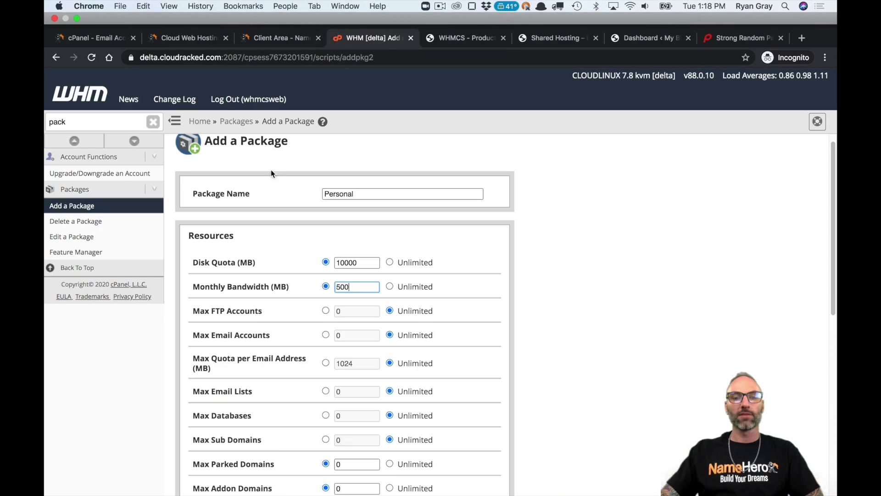
Step: Limit the package to 5 email accounts
scroll(351, 270, "down", 1)
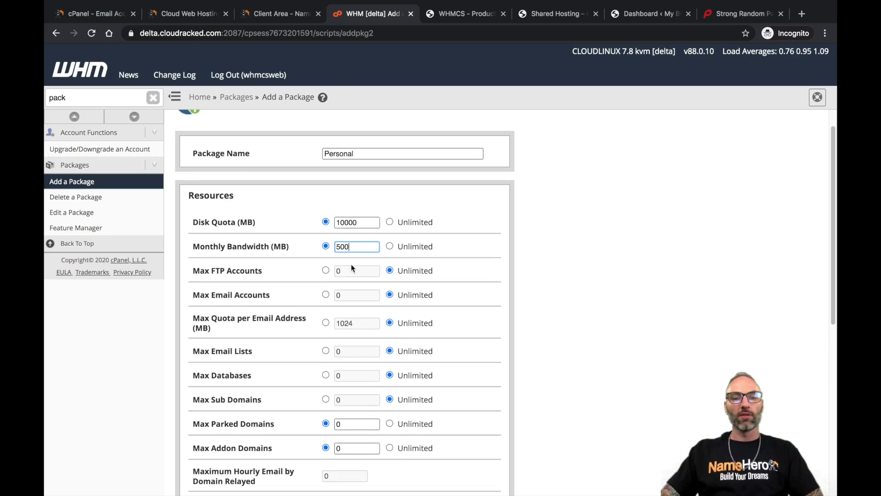
scroll(350, 258, "down", 5)
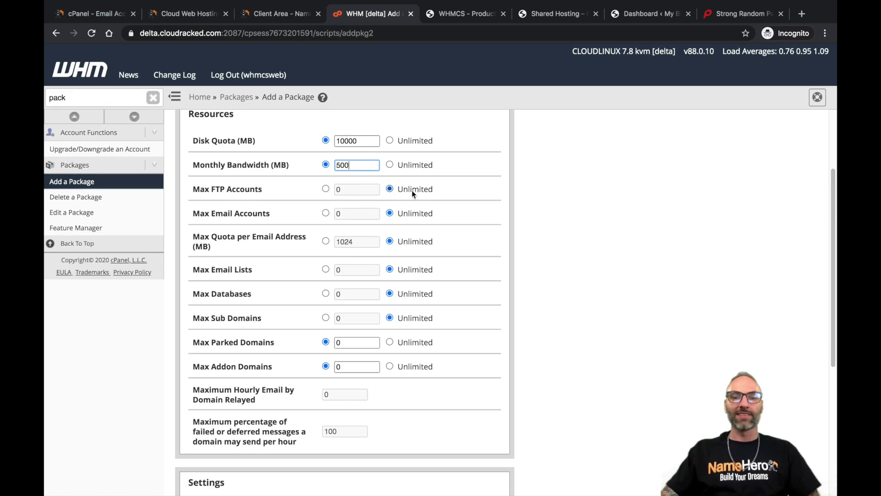
scroll(289, 207, "down", 2)
left_click(325, 197)
left_click(325, 197)
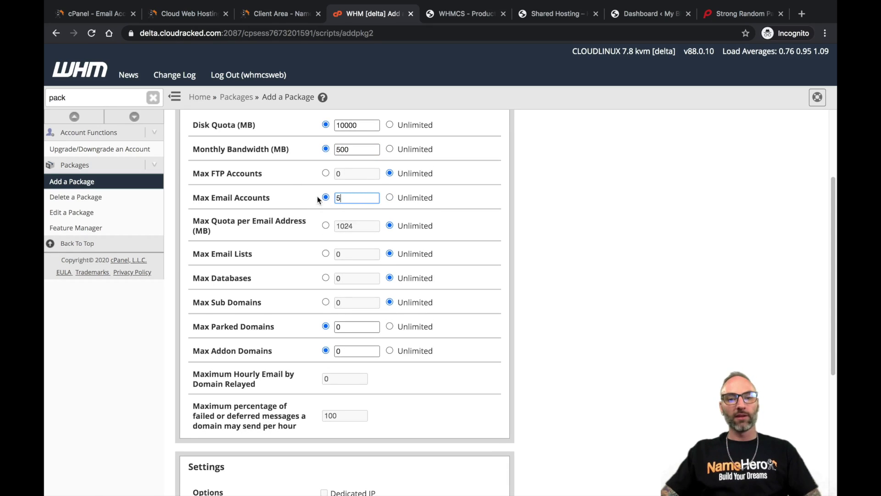
type("5")
Step: Set the Max Quota per Email Address to 1024 MB
scroll(321, 209, "down", 1)
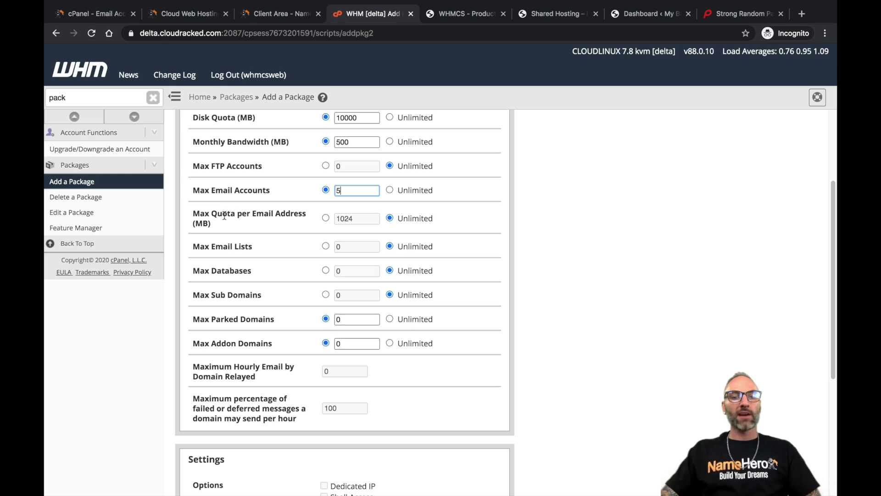
left_click_drag(193, 214, 307, 217)
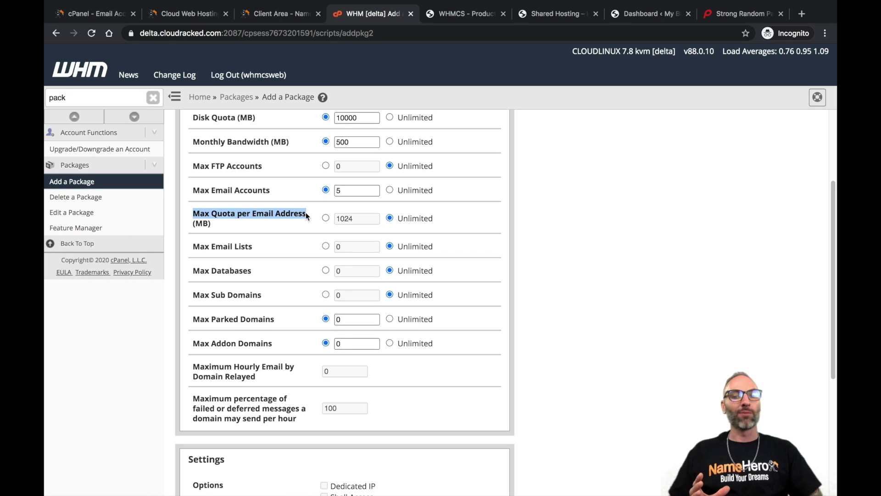
left_click(325, 217)
left_click_drag(219, 229, 193, 210)
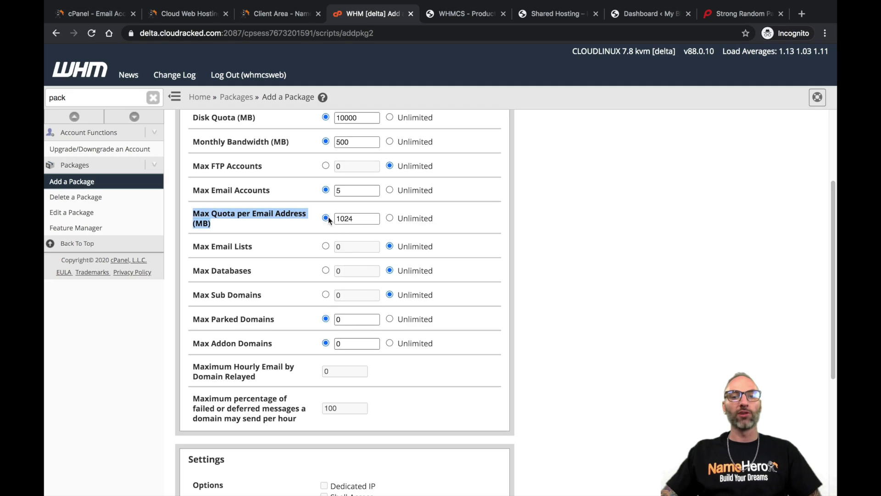
scroll(338, 223, "up", 3)
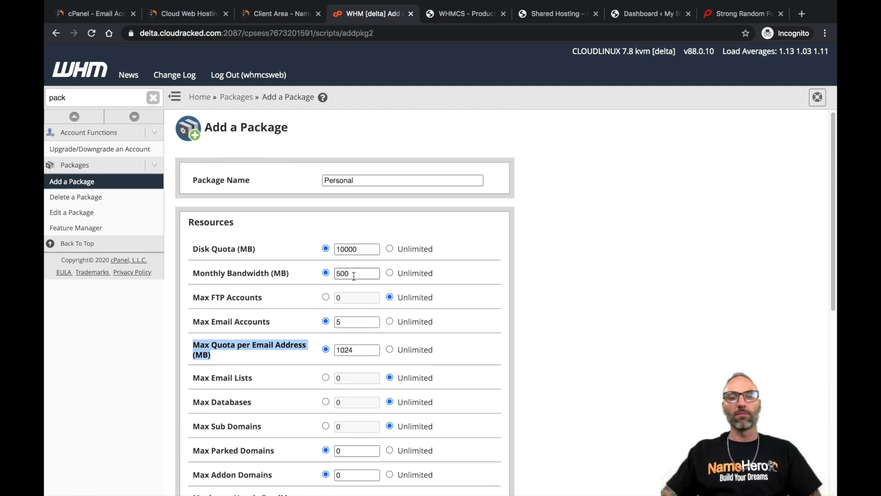
scroll(350, 299, "down", 1)
scroll(340, 296, "down", 3)
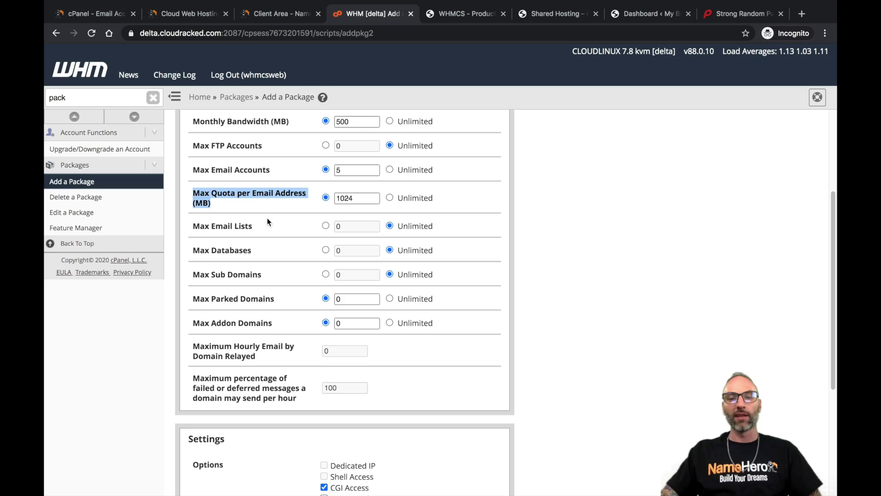
left_click(240, 213)
Step: Set Max Databases to 5 after reviewing the email quota and mailing list settings
left_click(326, 199)
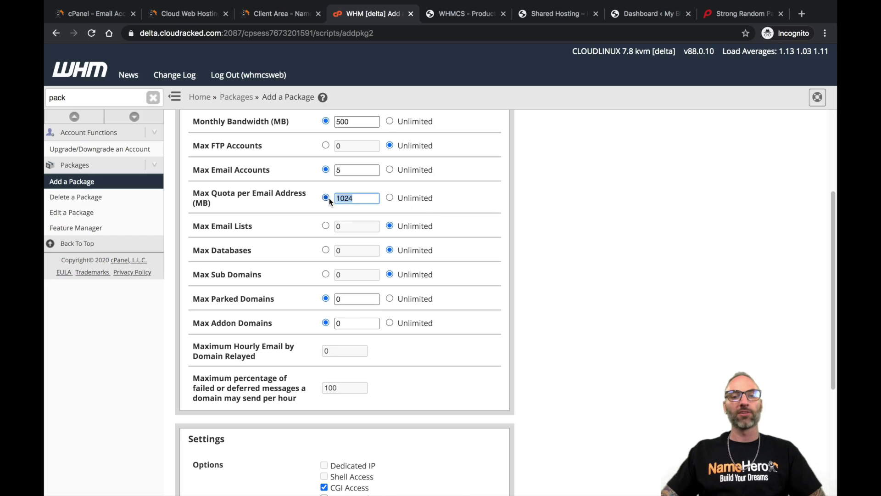
scroll(340, 222, "down", 1)
scroll(340, 222, "down", 1)
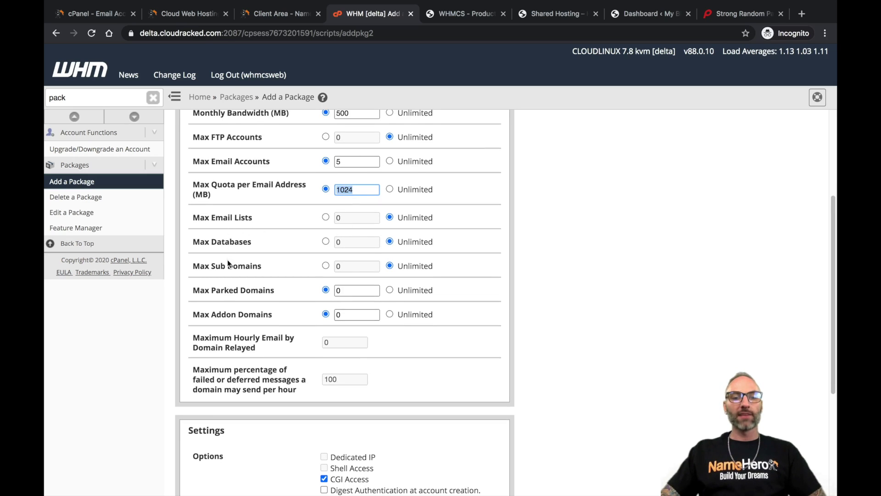
triple_click(220, 215)
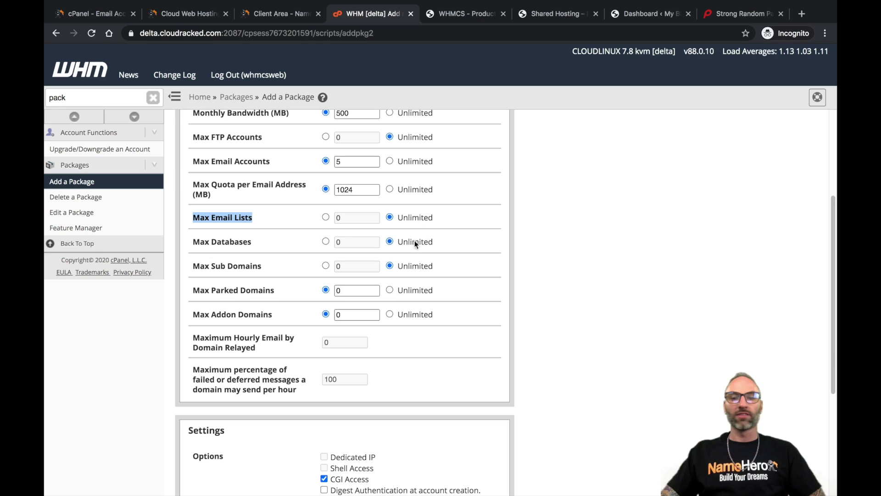
mouse_move(199, 242)
left_mouse_down()
mouse_move(304, 251)
mouse_move(195, 250)
left_mouse_up()
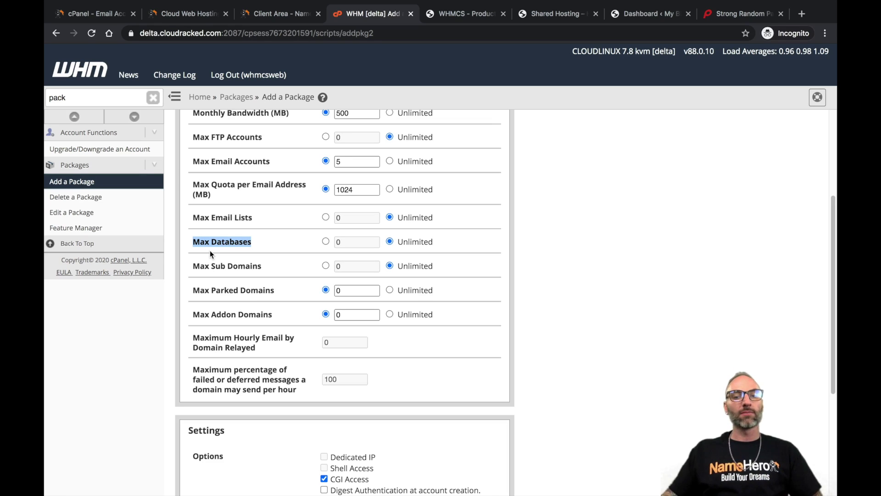
left_click(326, 241)
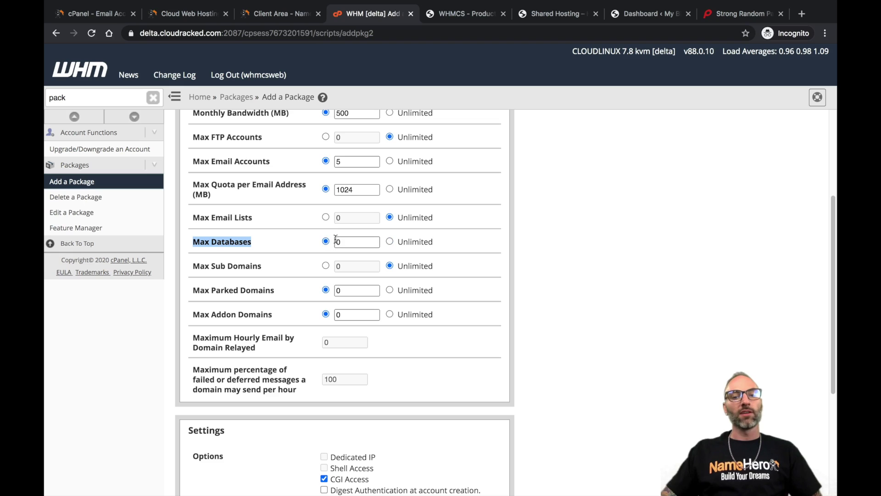
type("5")
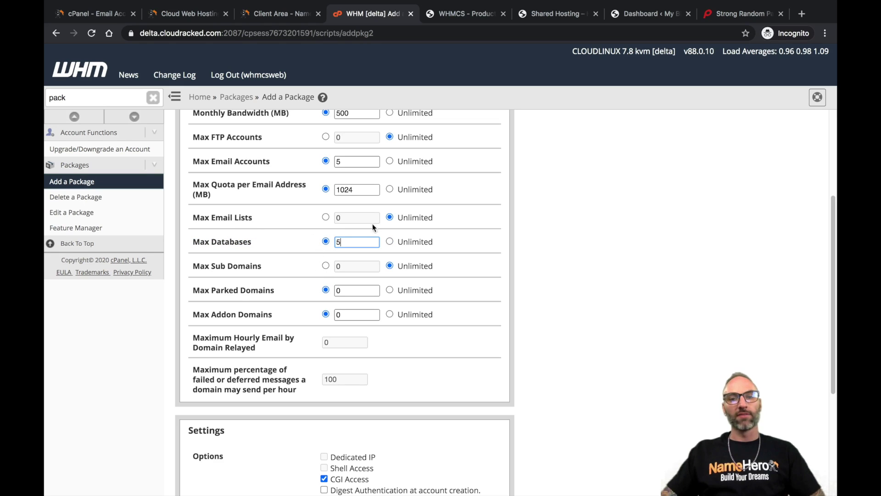
left_click(441, 16)
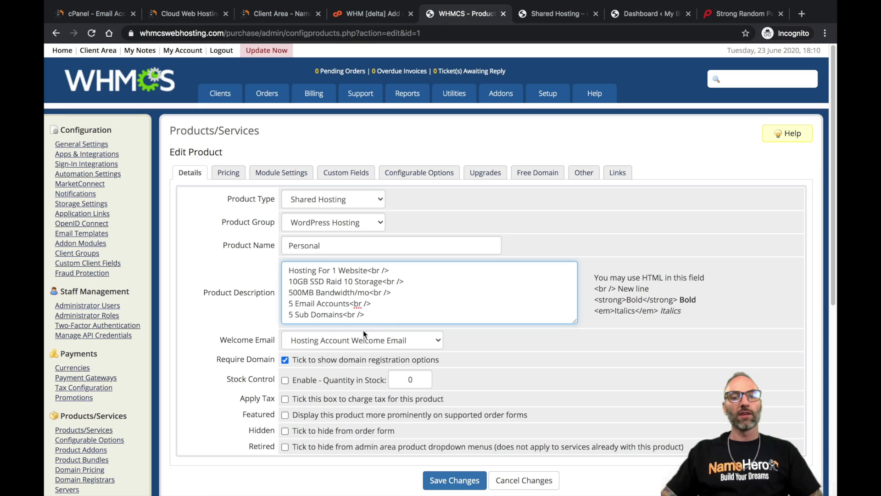
Step: Append a '5 mySQL Databases<br />' line to the Personal product description
scroll(385, 314, "down", 1)
key("Return")
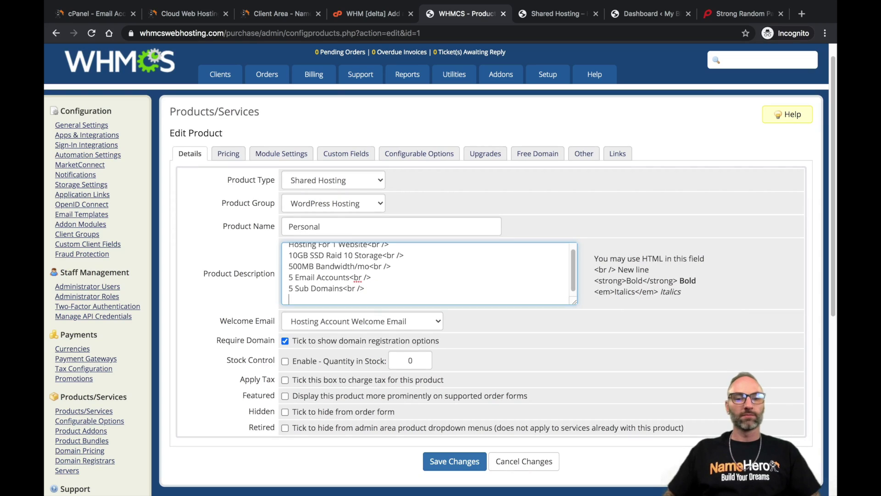
type("5 mySQL")
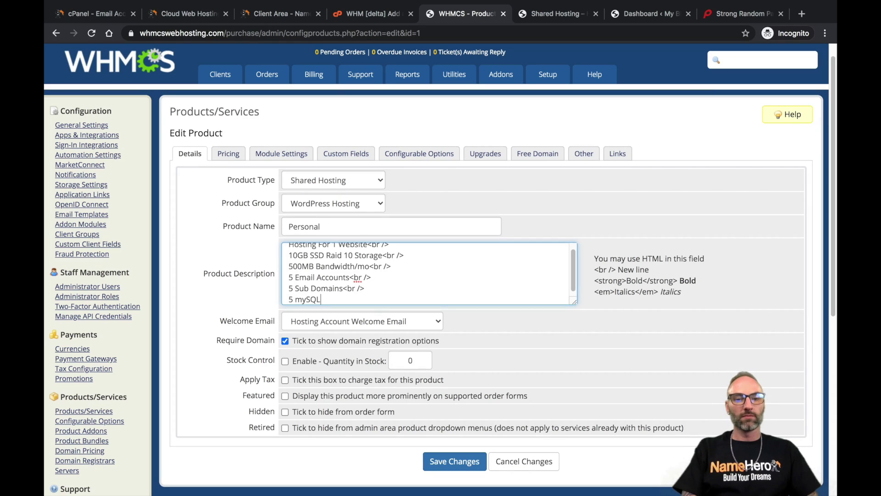
type(" Databases")
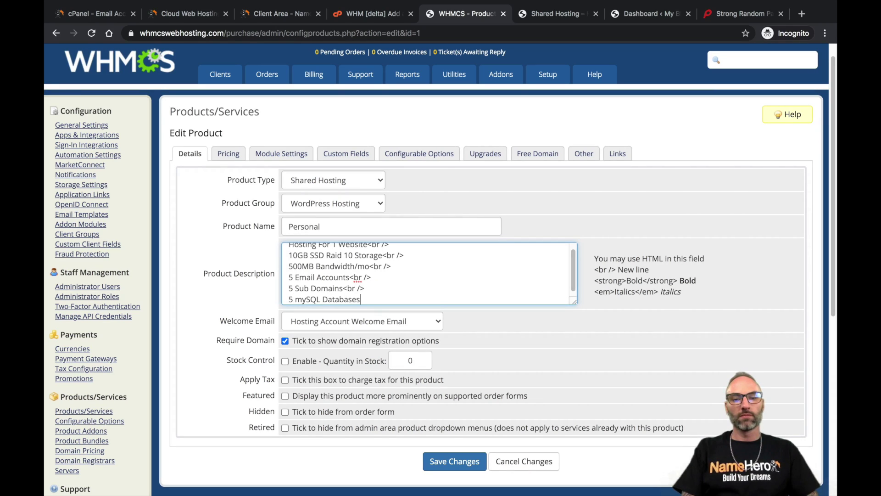
type("<br />")
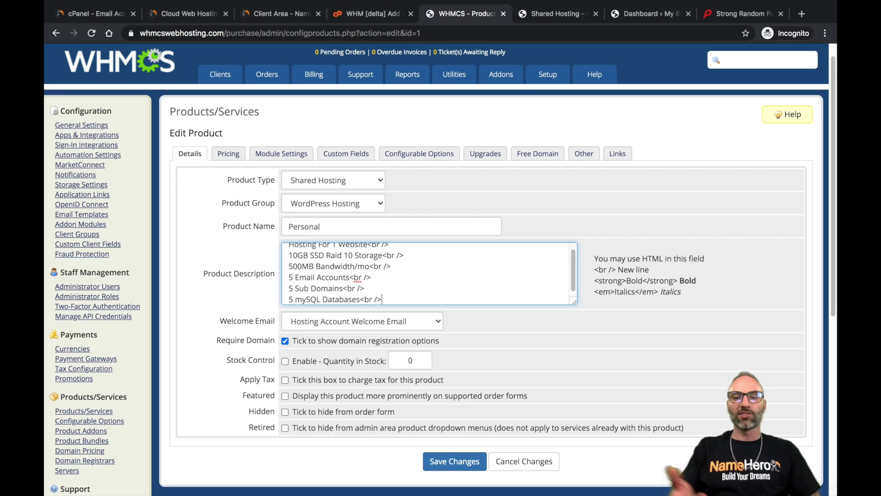
left_click(389, 18)
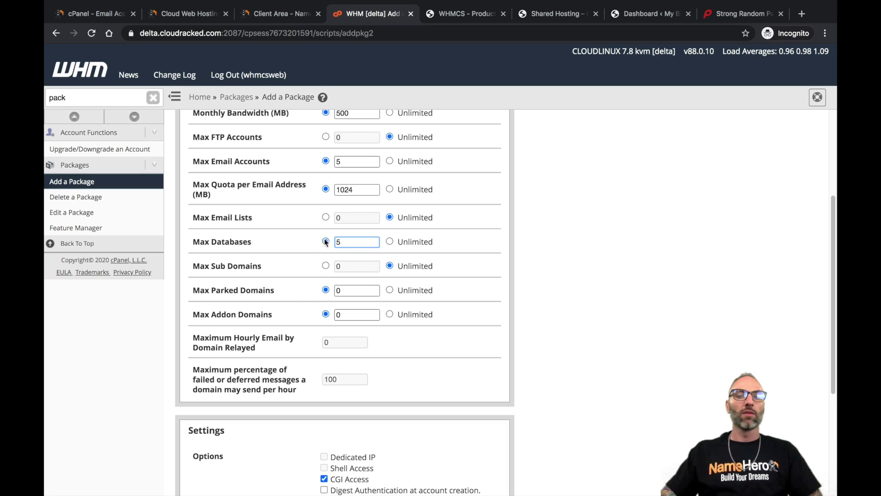
Step: Give Max Sub Domains a fixed limit of 5, matching the WHMCS description
scroll(363, 243, "down", 1)
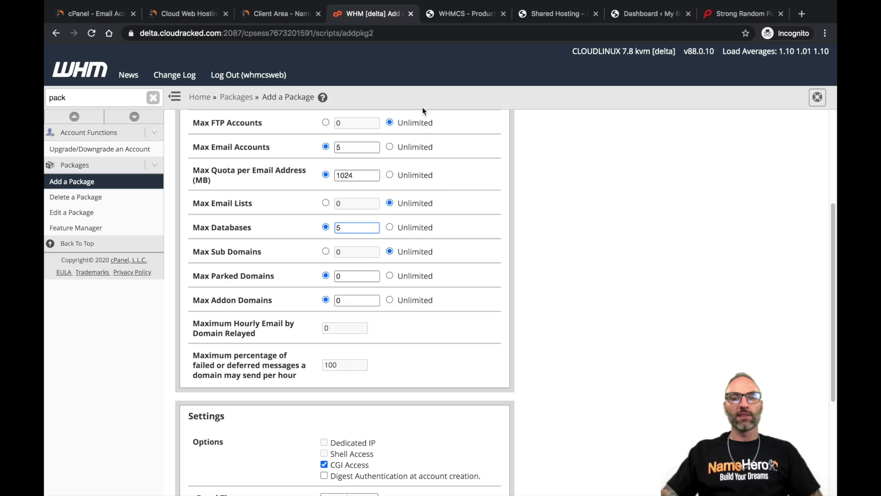
left_click(466, 17)
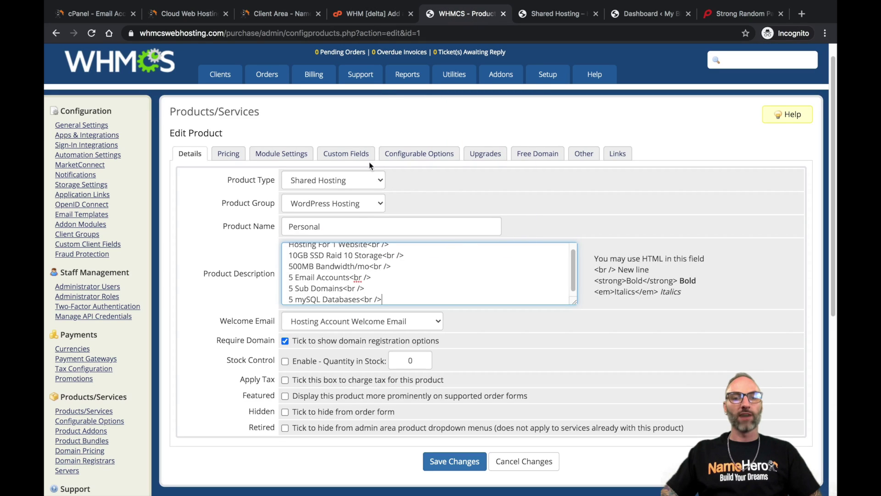
left_click(370, 20)
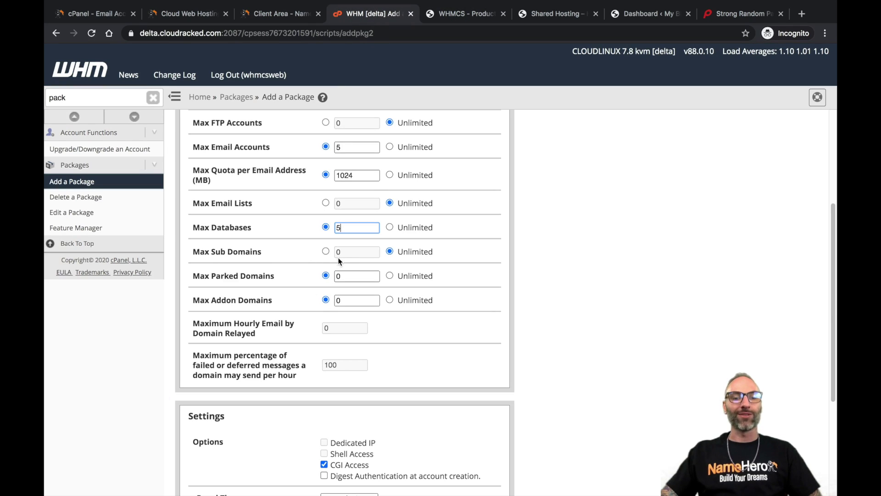
left_click(326, 252)
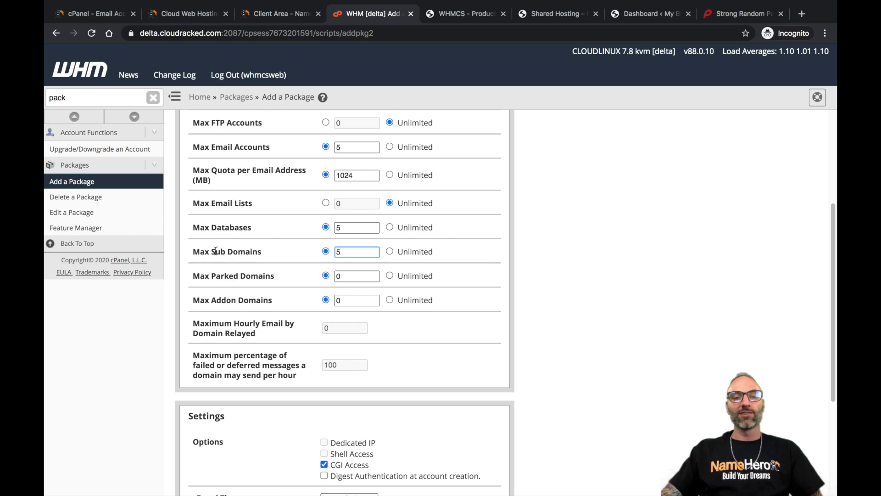
Step: Confirm Max Parked Domains and Max Addon Domains both stay at 0
scroll(315, 194, "down", 2)
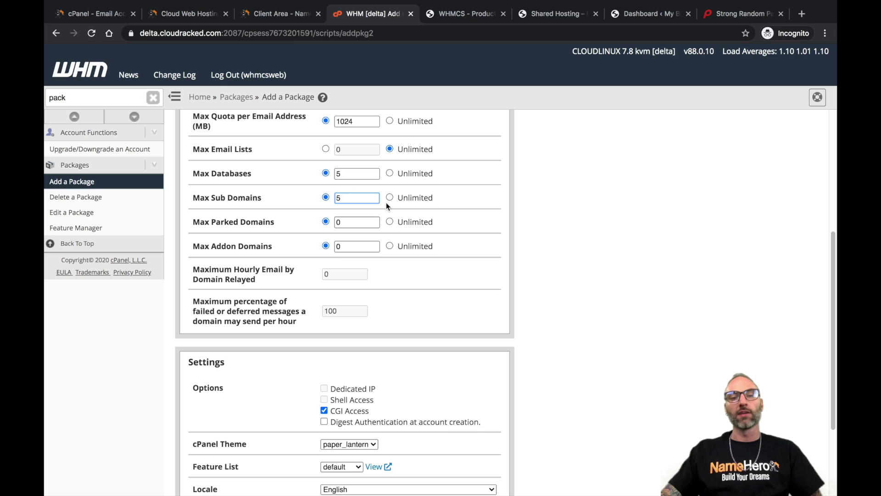
mouse_move(193, 222)
left_mouse_down()
mouse_move(280, 225)
mouse_move(193, 222)
left_mouse_up()
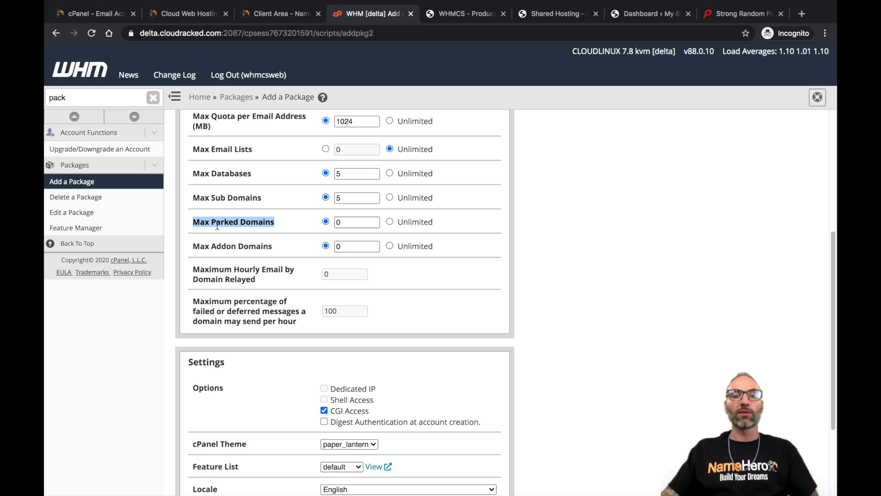
left_click(340, 222)
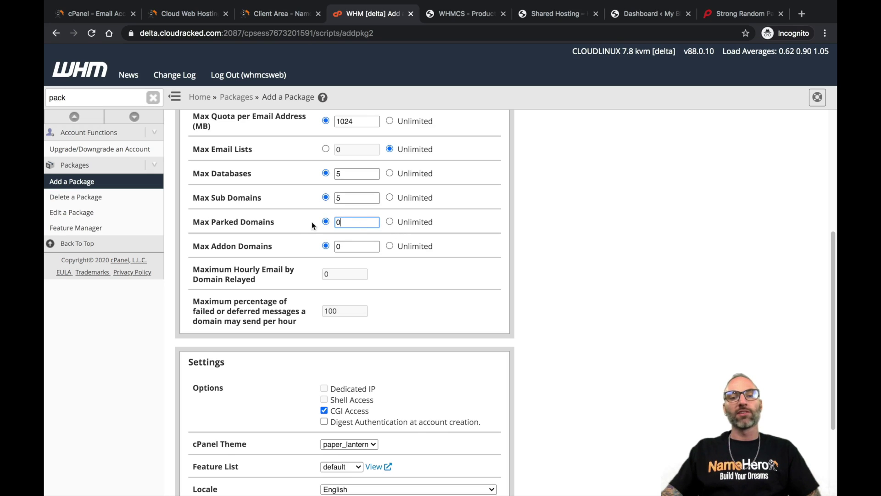
scroll(251, 227, "down", 1)
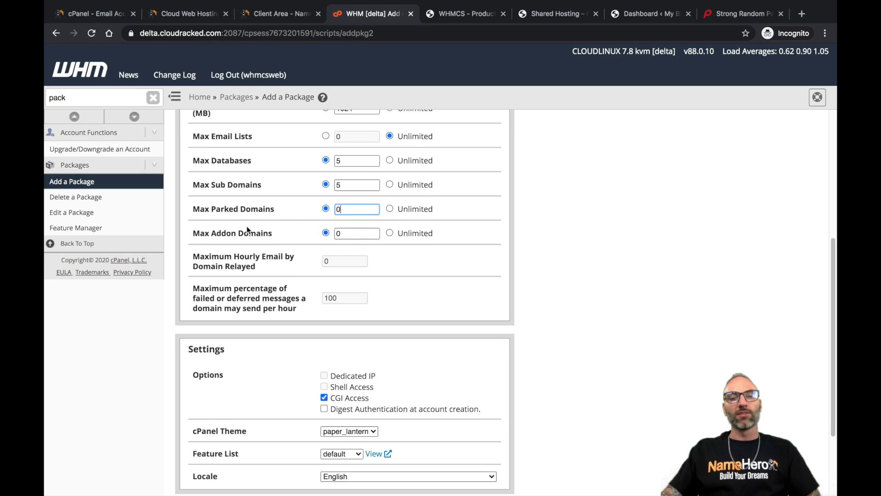
left_click_drag(193, 234, 265, 233)
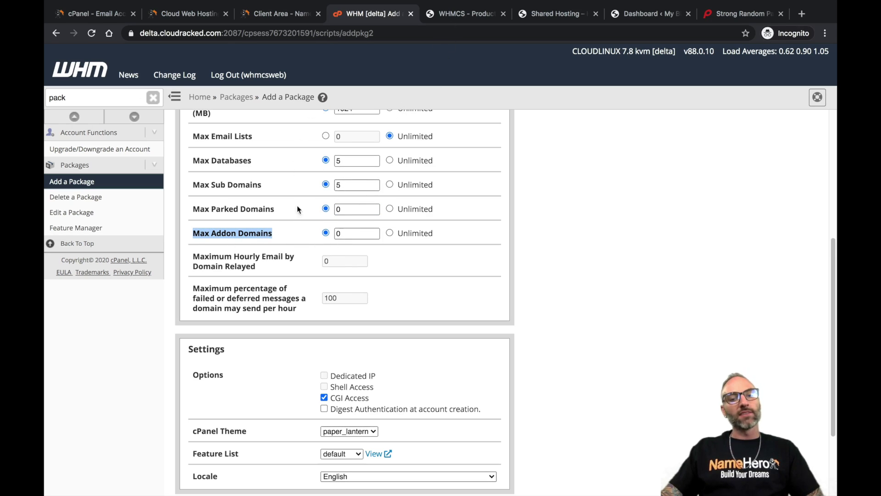
left_click_drag(284, 230, 244, 234)
left_click(221, 234)
scroll(296, 230, "up", 1)
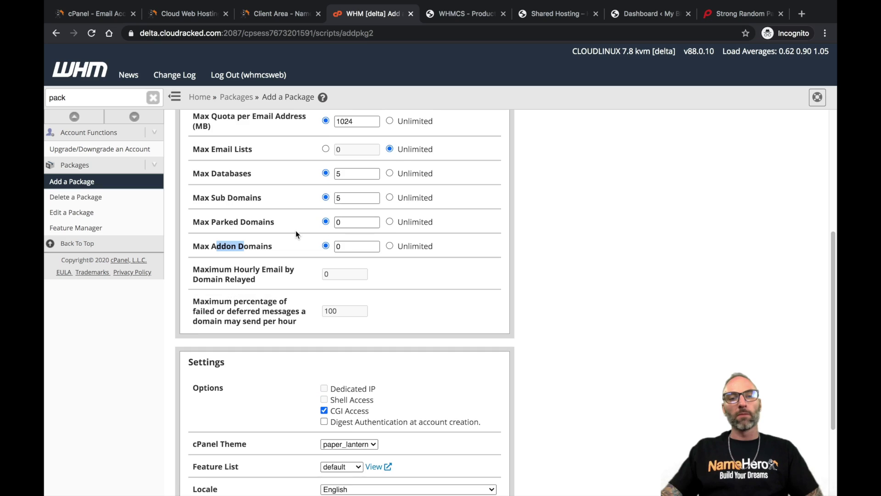
left_click(441, 13)
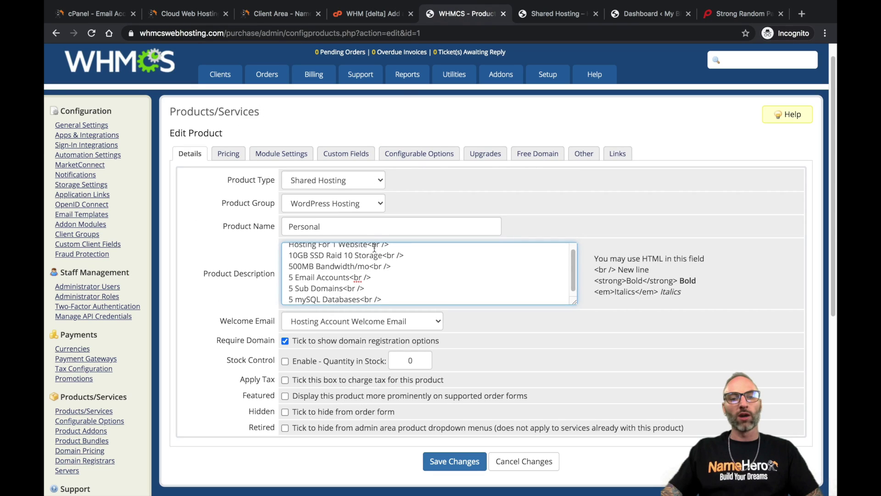
left_click(363, 15)
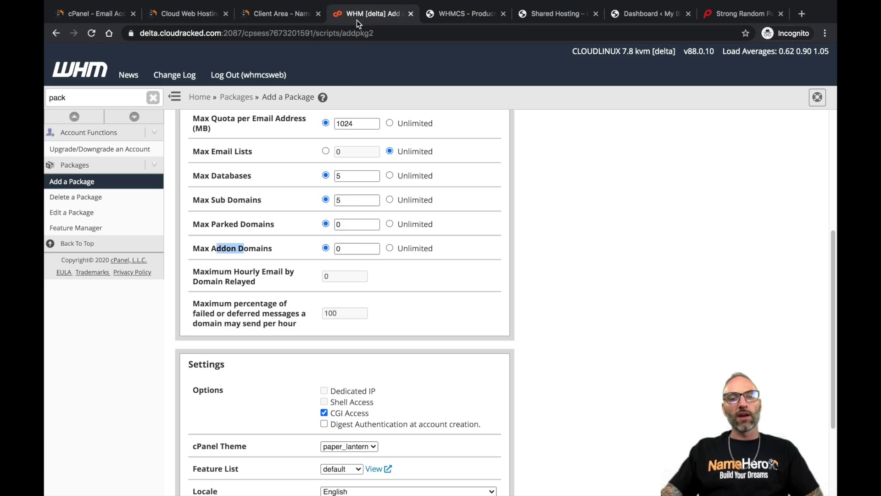
double_click(349, 248)
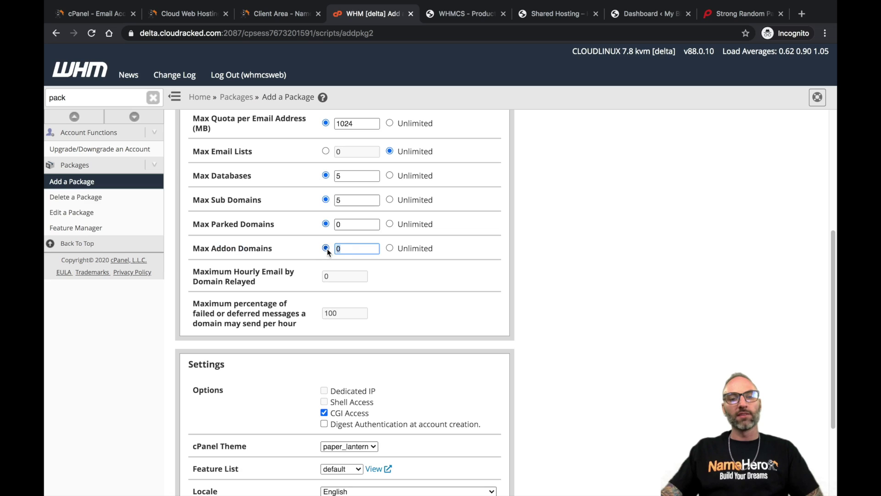
scroll(229, 252, "up", 3)
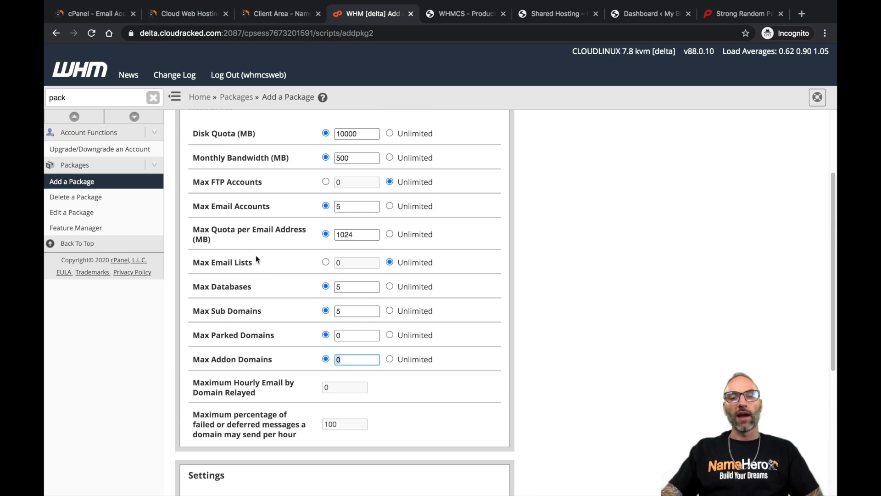
scroll(287, 325, "down", 3)
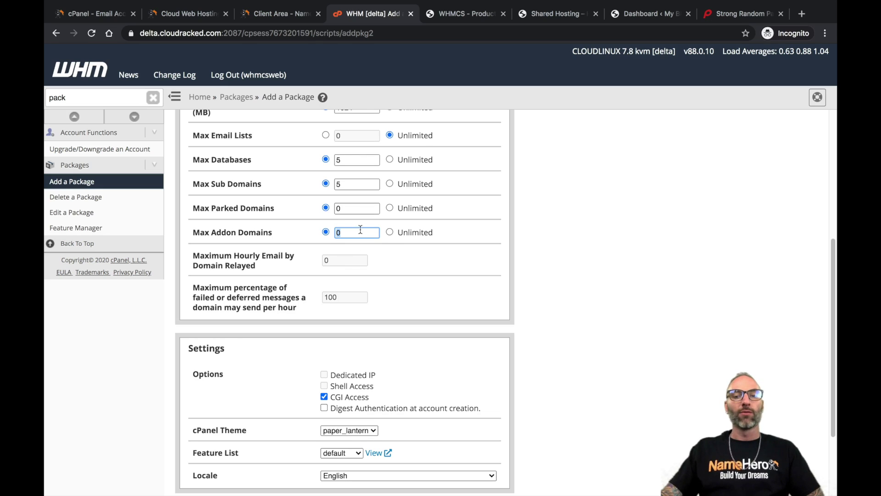
scroll(264, 270, "down", 1)
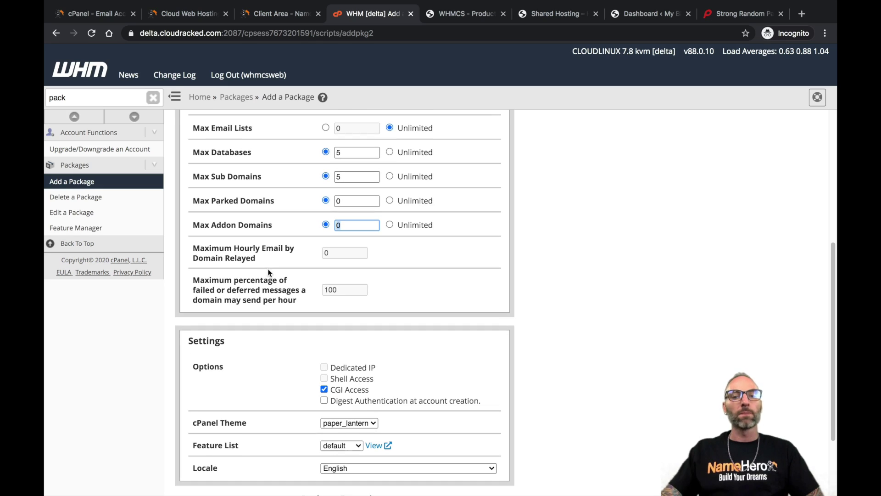
left_click_drag(205, 248, 249, 265)
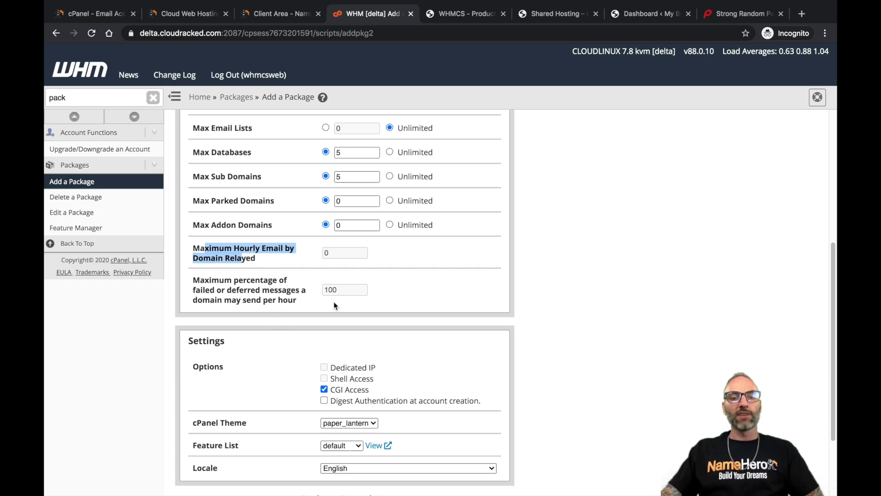
left_click(331, 289)
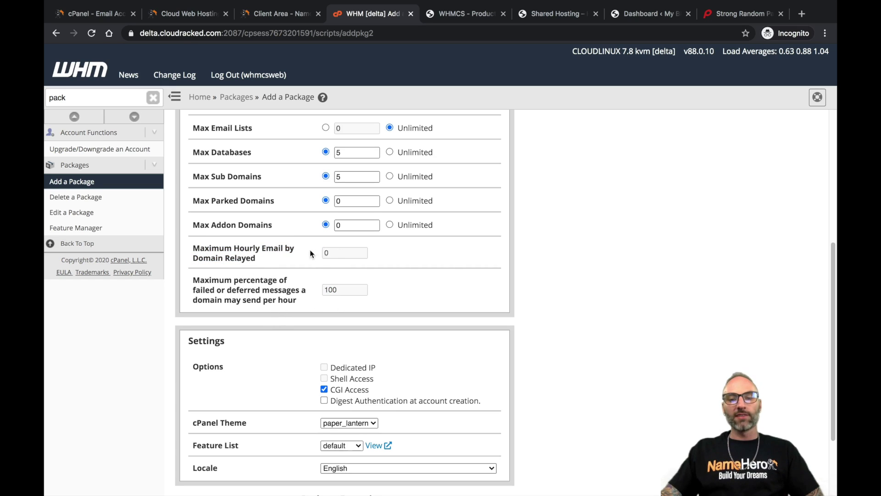
left_click_drag(240, 300, 275, 298)
left_click(275, 298)
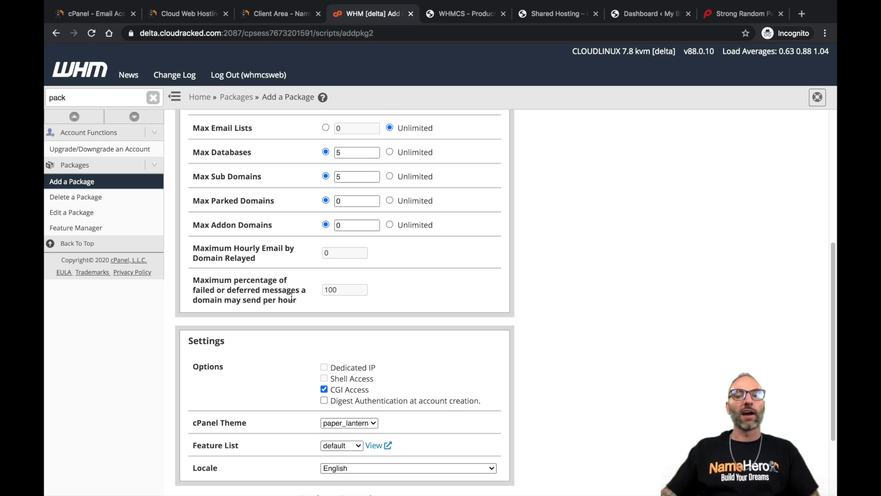
left_click(235, 265)
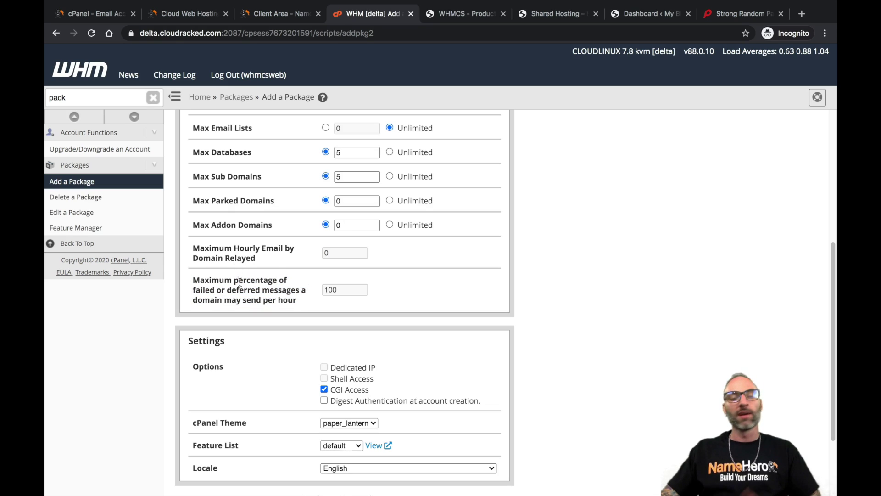
scroll(312, 293, "down", 1)
scroll(302, 253, "down", 1)
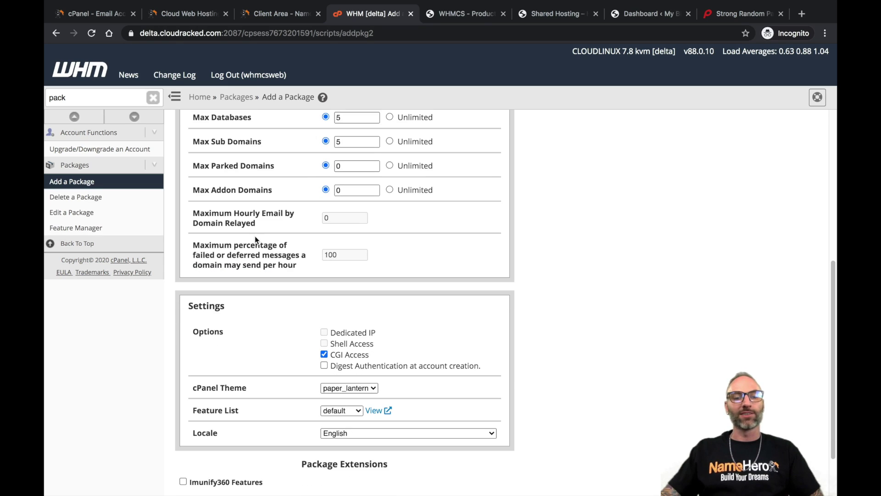
scroll(252, 290, "down", 1)
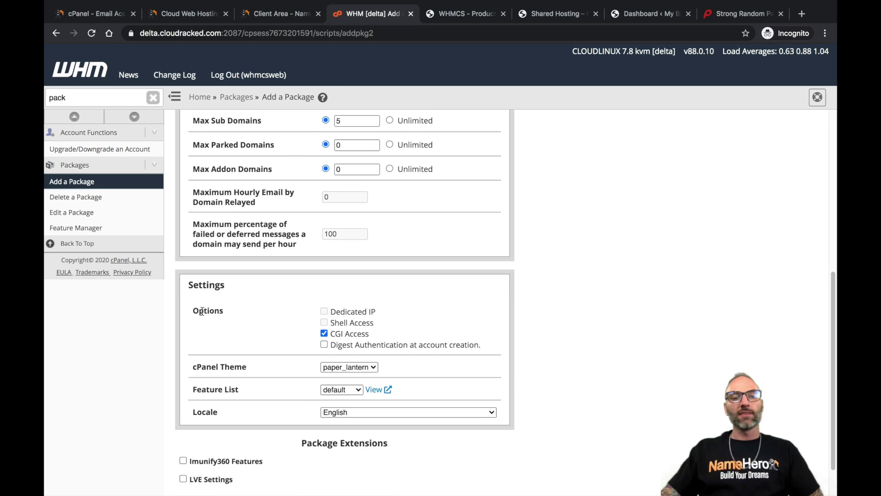
left_click_drag(193, 312, 231, 314)
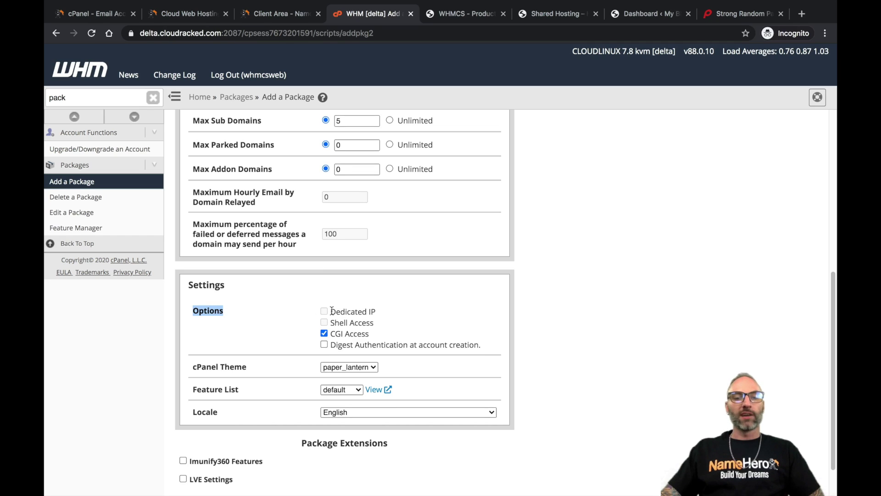
left_click_drag(332, 312, 387, 309)
left_click(393, 314)
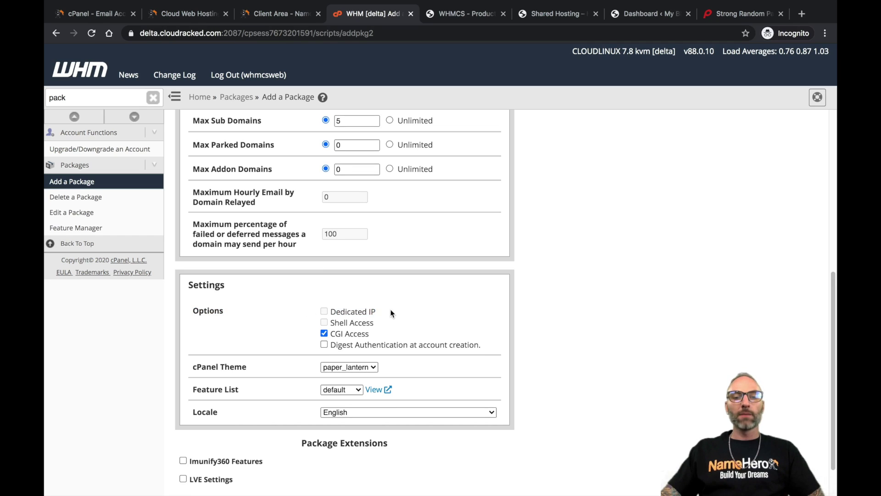
left_click_drag(333, 310, 379, 311)
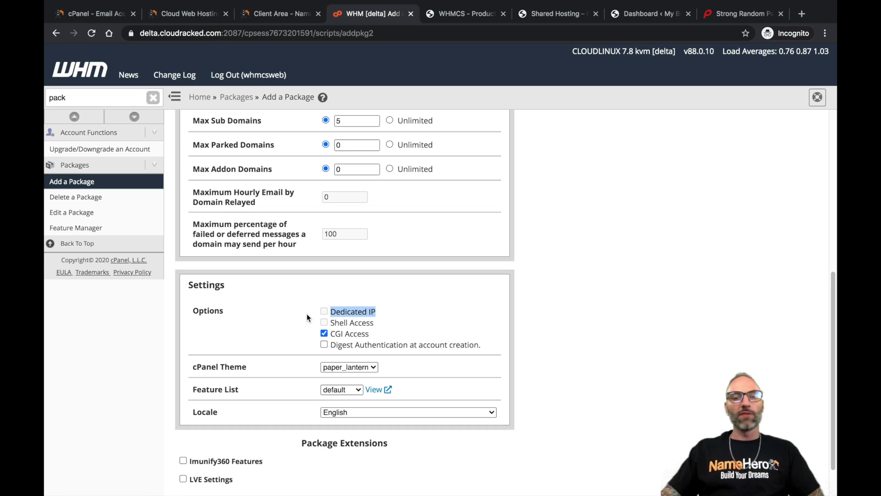
left_click(335, 311)
left_click_drag(339, 310, 384, 323)
left_click_drag(385, 323, 371, 322)
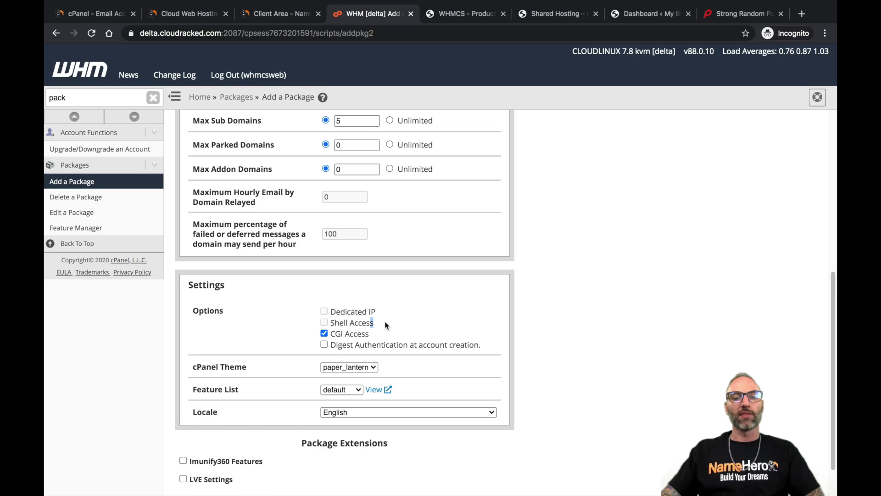
scroll(354, 298, "down", 1)
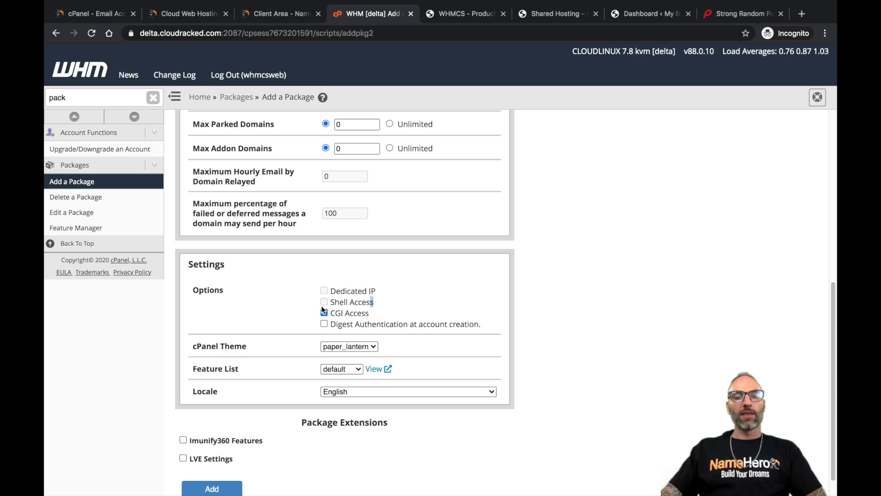
scroll(324, 310, "down", 1)
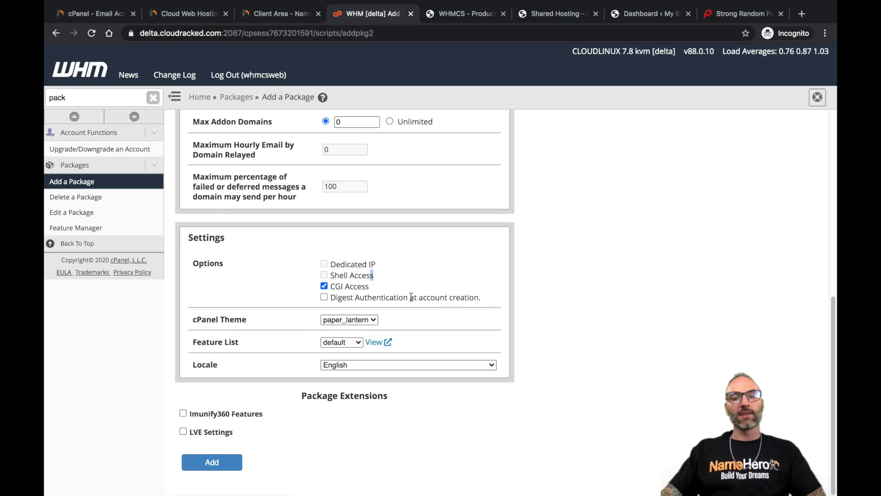
left_click_drag(197, 322, 235, 322)
left_click(335, 318)
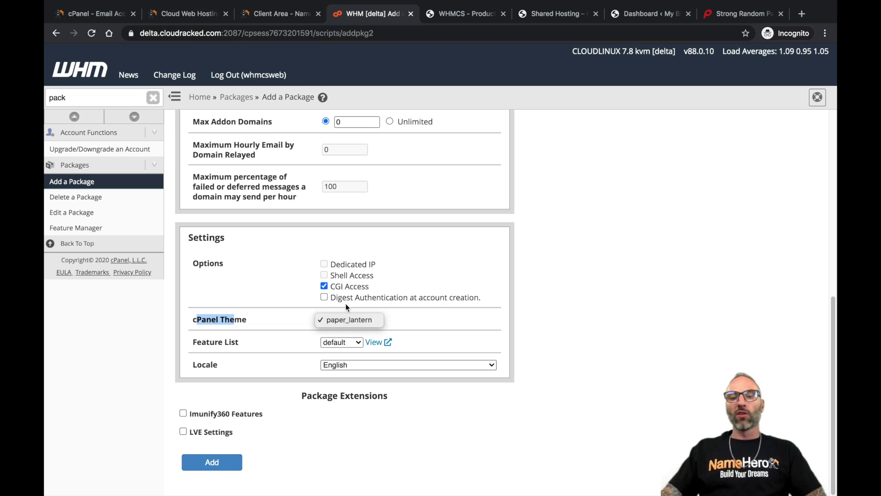
left_click(332, 317)
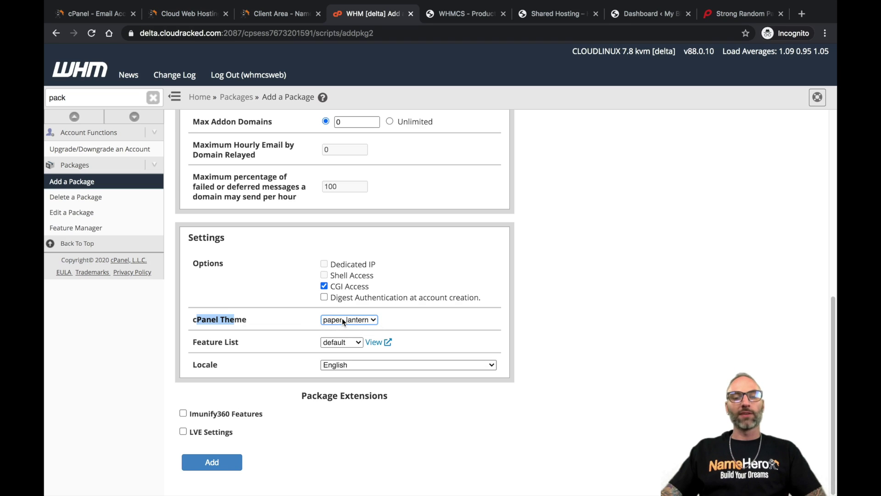
left_click_drag(194, 343, 240, 344)
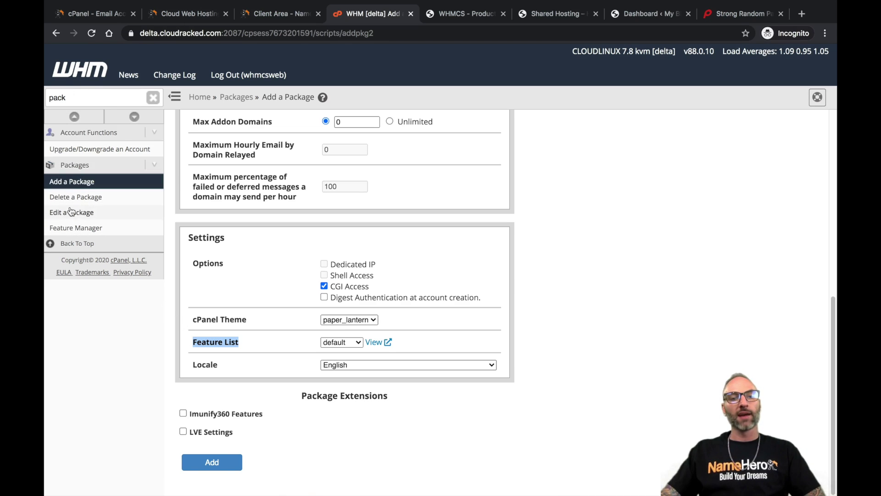
left_click(67, 233)
Step: View the newly opened Feature Manager, then return to the NameHero client area
left_click(411, 13)
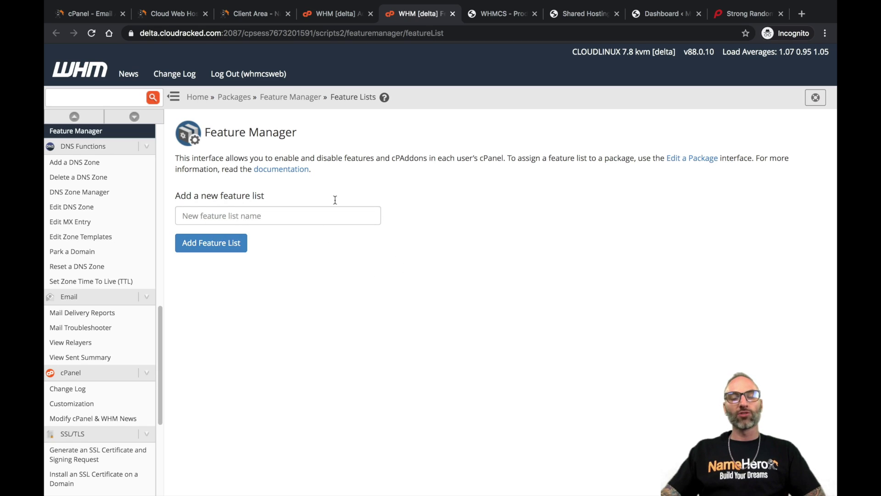
left_click(257, 19)
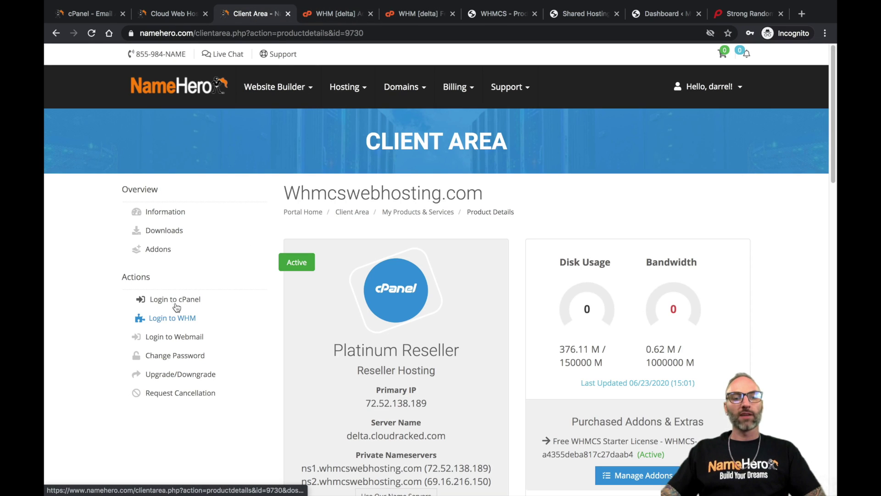
Step: Log in to the account's cPanel, browse its tools, then begin a new Feature Manager list
left_click(175, 304)
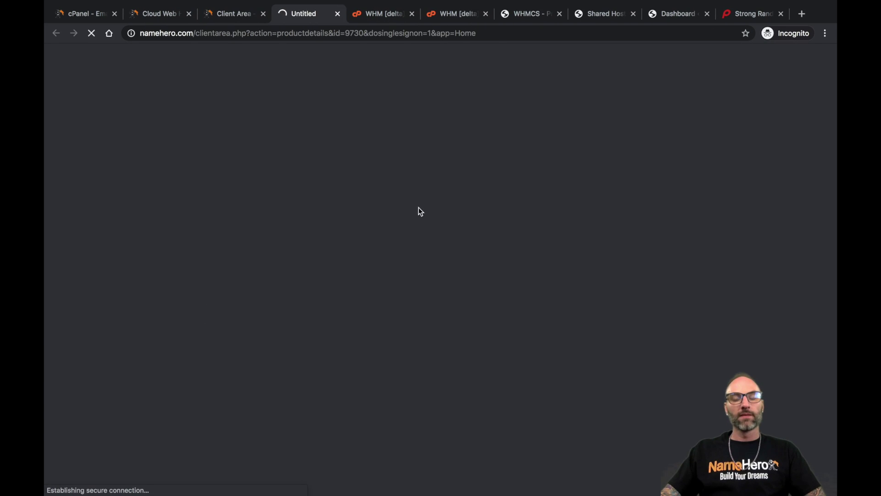
scroll(210, 161, "down", 1)
scroll(209, 160, "down", 12)
scroll(291, 309, "down", 20)
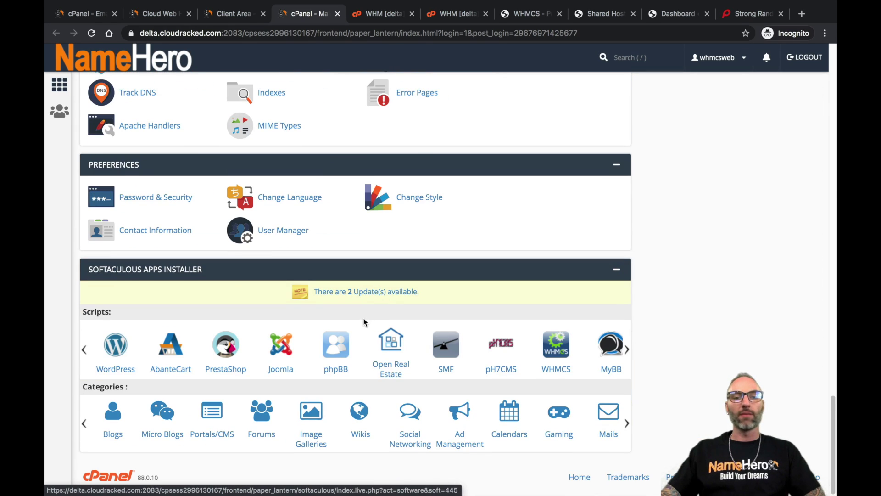
scroll(353, 321, "up", 20)
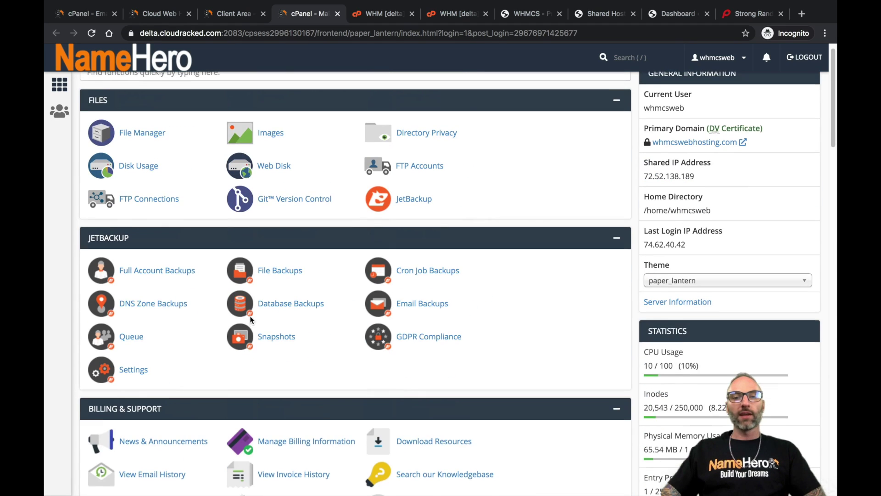
scroll(251, 320, "up", 1)
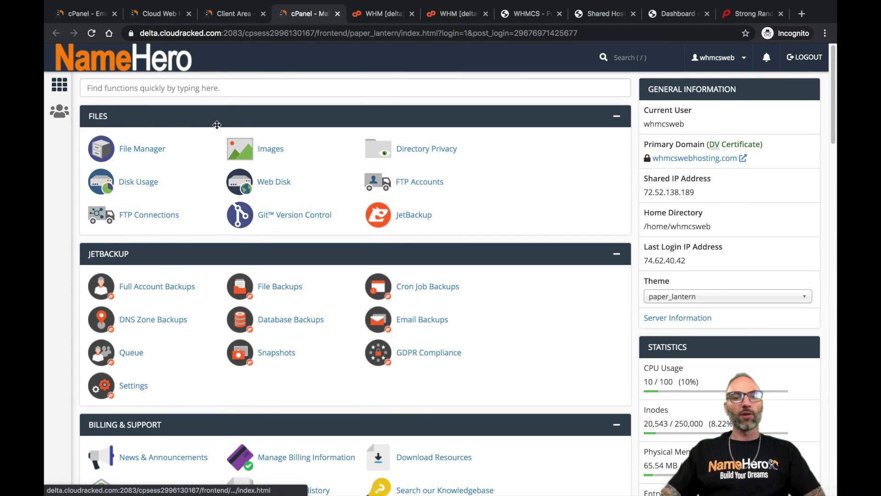
scroll(223, 271, "down", 1)
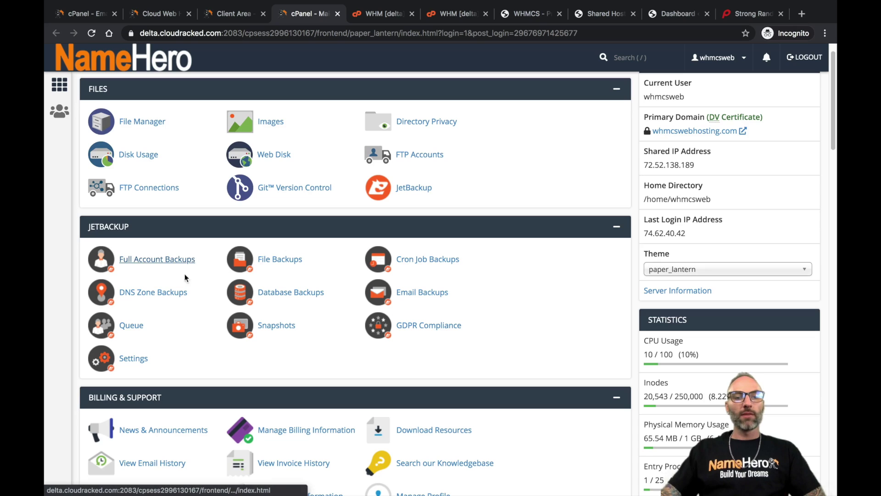
scroll(378, 342, "down", 3)
scroll(403, 328, "down", 20)
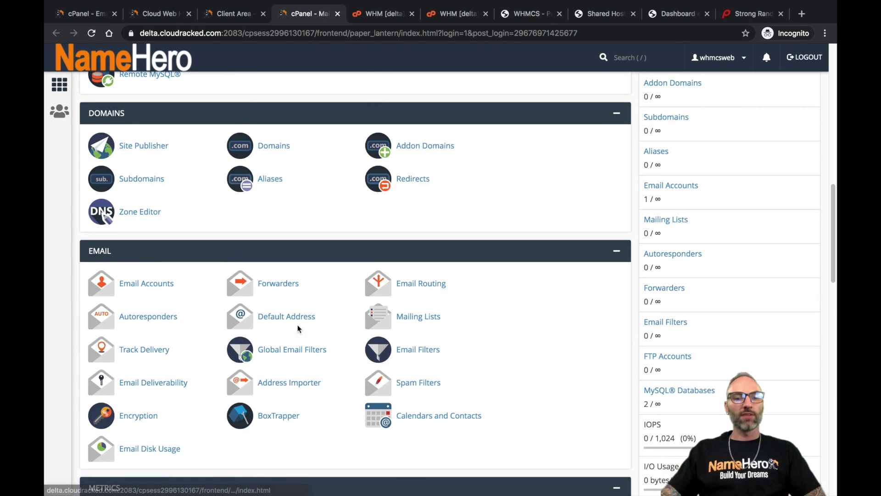
scroll(386, 325, "down", 11)
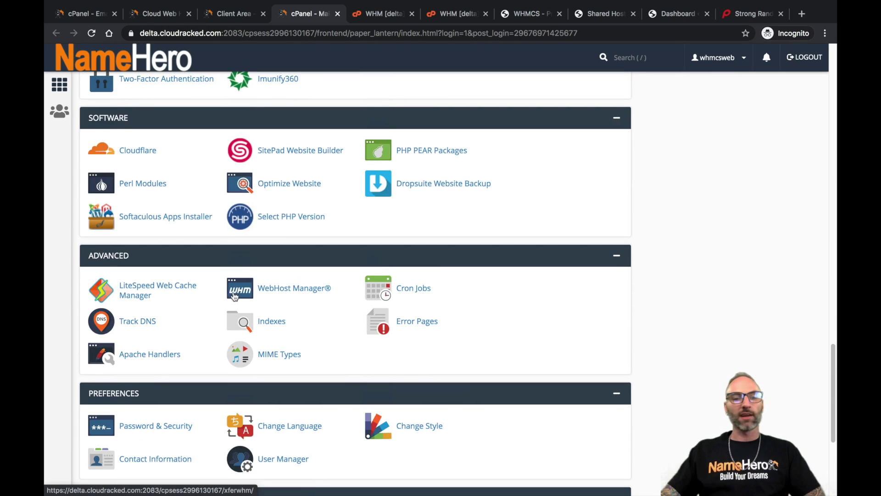
scroll(246, 385, "up", 20)
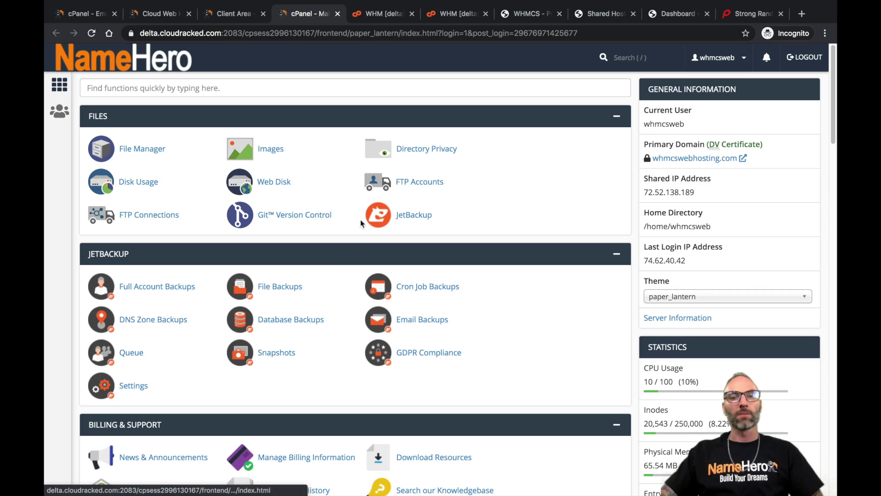
left_click(451, 21)
left_click(231, 217)
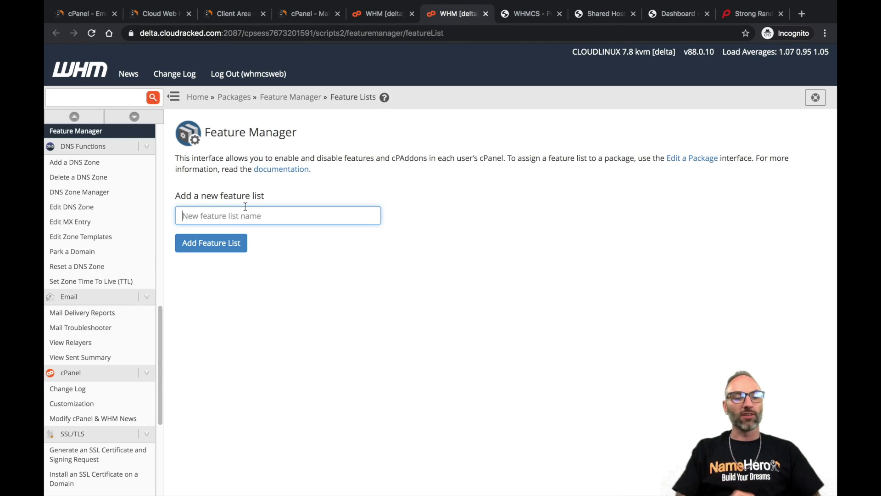
Step: Create a feature list named Personal and enable all of its features
type("Personal")
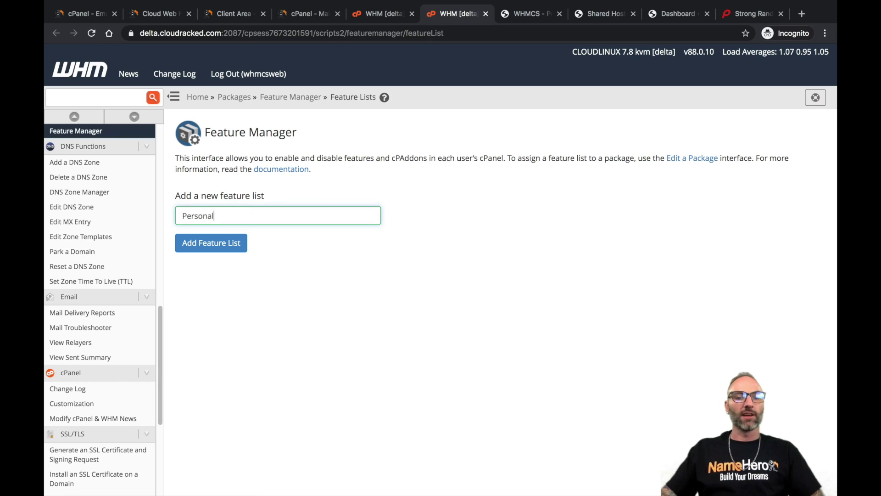
key("Return")
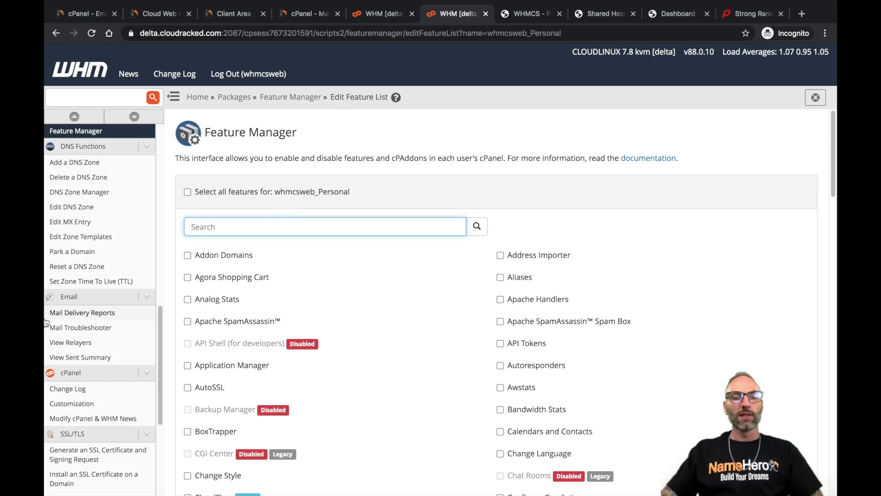
left_click(188, 191)
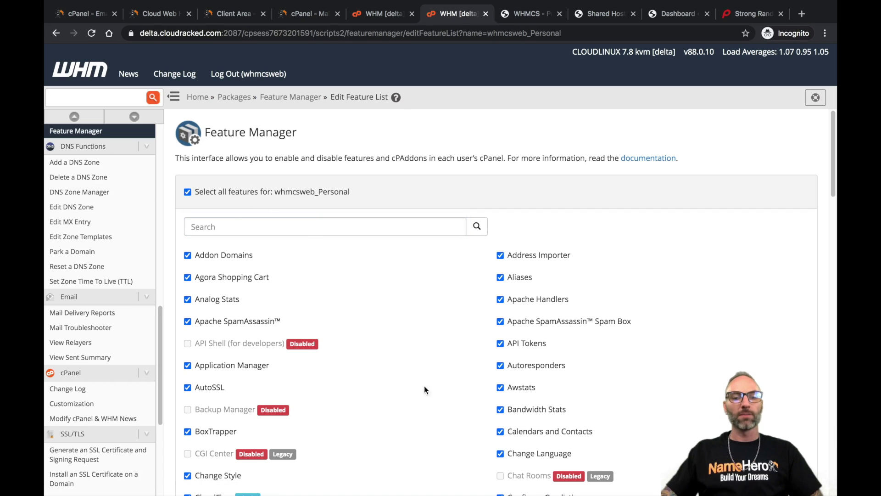
Step: Look over the Add a Package page and cPanel home, then return to the whmcsweb_Personal feature list
scroll(291, 330, "down", 2)
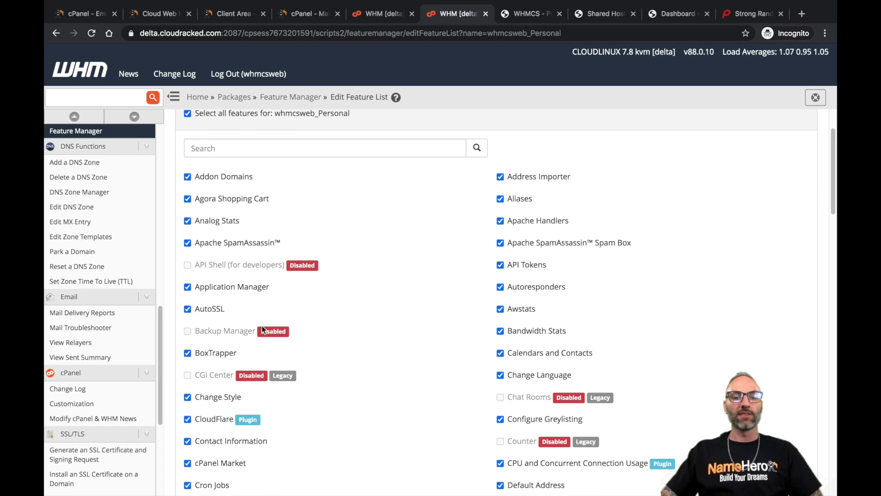
scroll(260, 331, "down", 2)
scroll(456, 307, "down", 9)
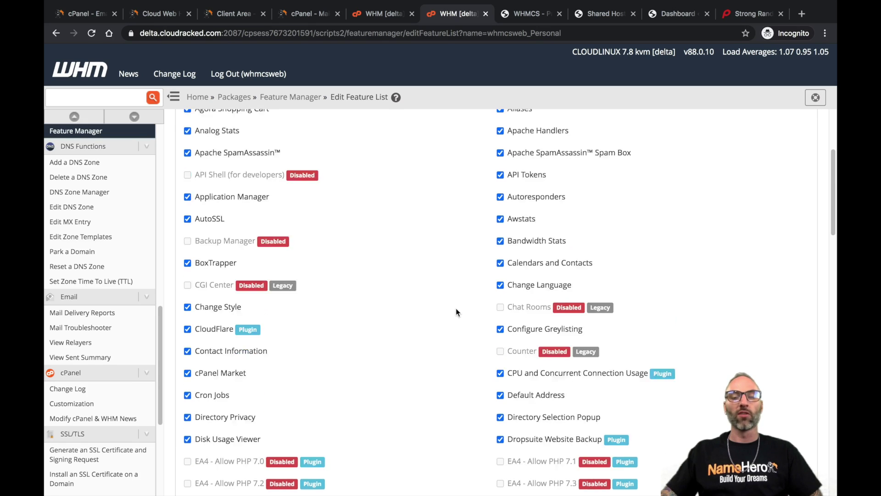
scroll(300, 278, "down", 4)
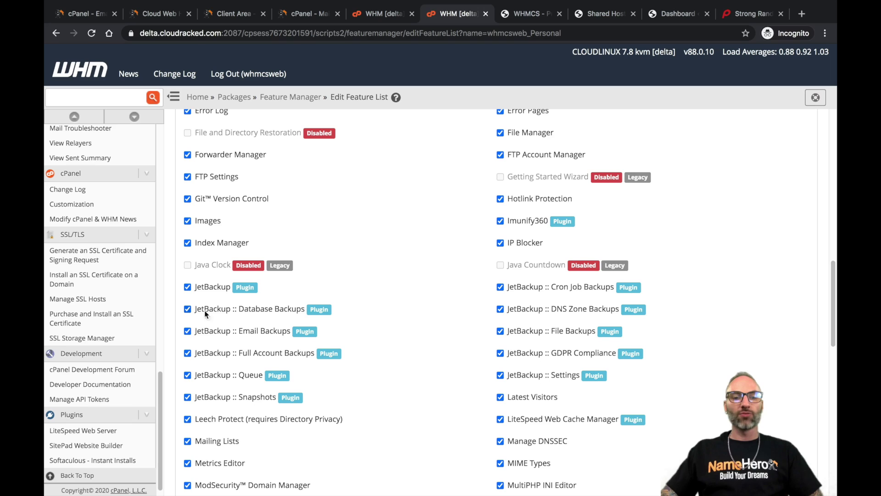
left_click(376, 19)
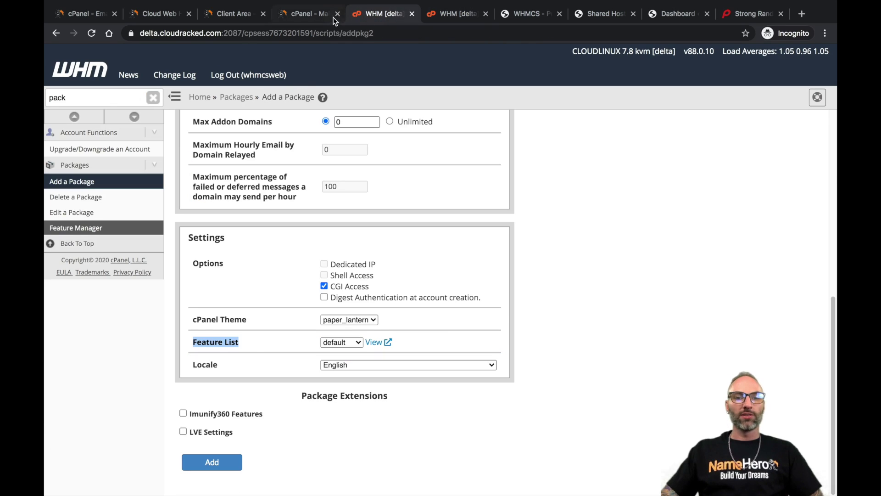
left_click(332, 16)
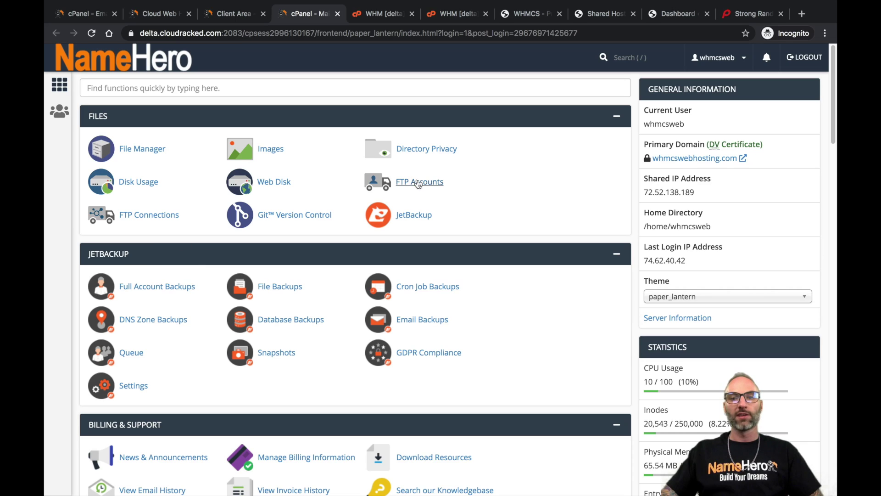
left_click(455, 14)
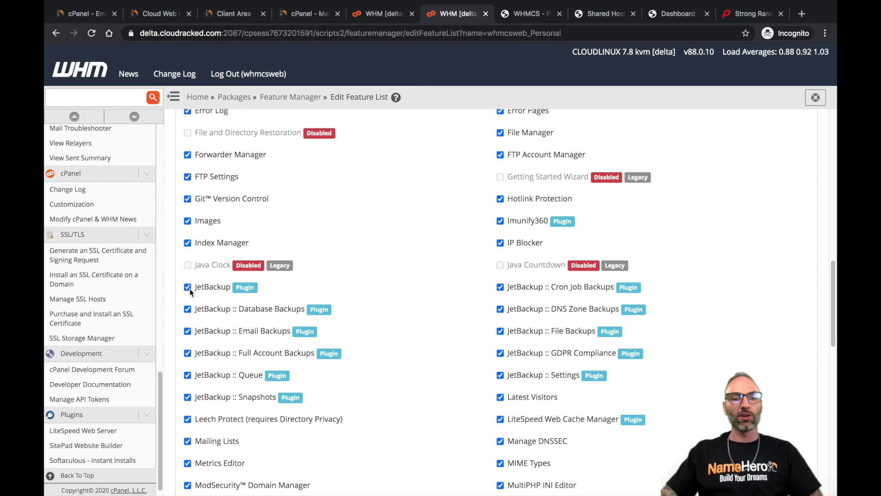
Step: Untick the JetBackup features: main, Database, Snapshots, File, GDPR, DNS Zone and Cron Job backups
scroll(185, 294, "down", 1)
left_click(208, 276)
left_click(201, 298)
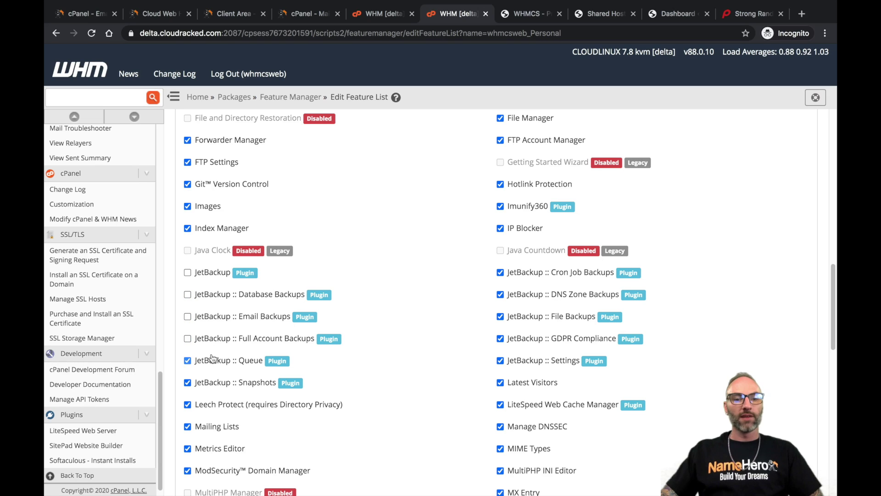
left_click(208, 383)
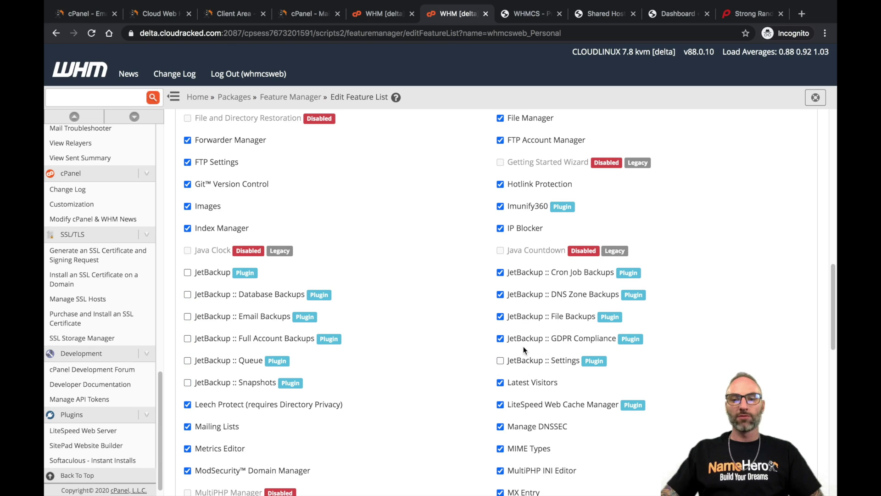
left_click(524, 322)
left_click(512, 340)
left_click(514, 296)
left_click(516, 275)
Step: Check the rest of the list and save the whmcsweb_Personal feature list
scroll(483, 278, "down", 5)
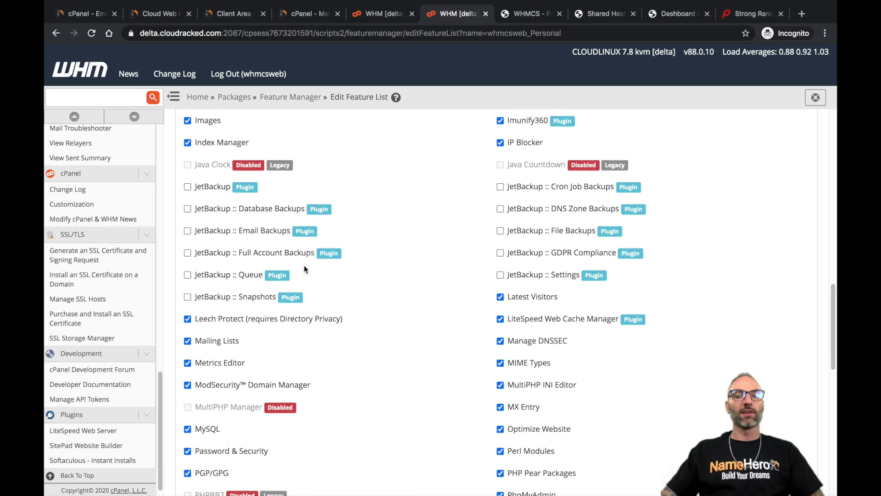
scroll(334, 279, "down", 10)
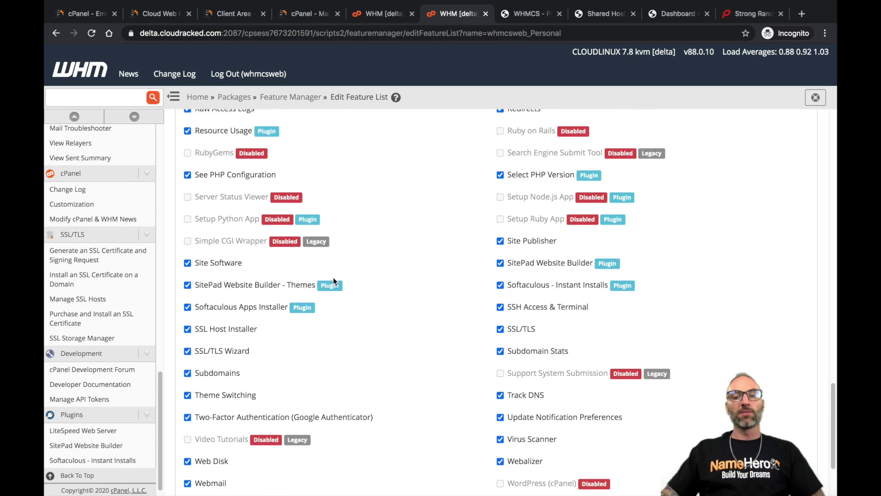
scroll(478, 294, "up", 10)
scroll(459, 294, "up", 15)
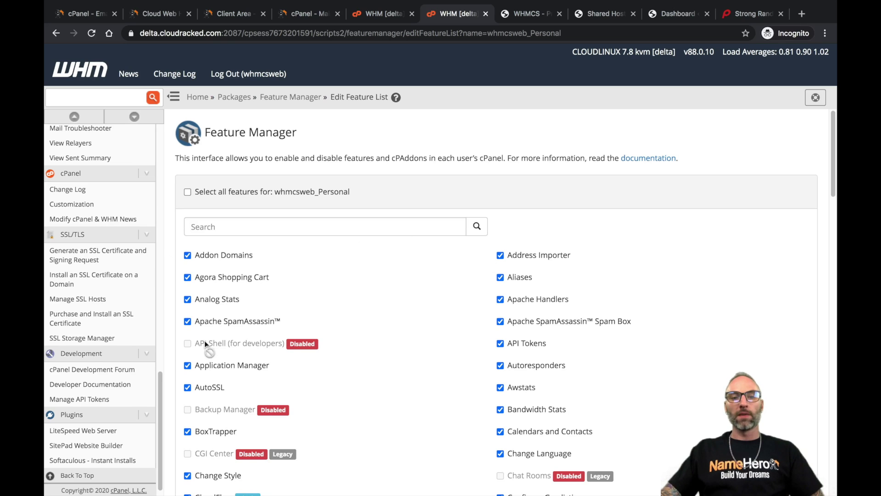
scroll(499, 296, "down", 5)
scroll(499, 296, "down", 20)
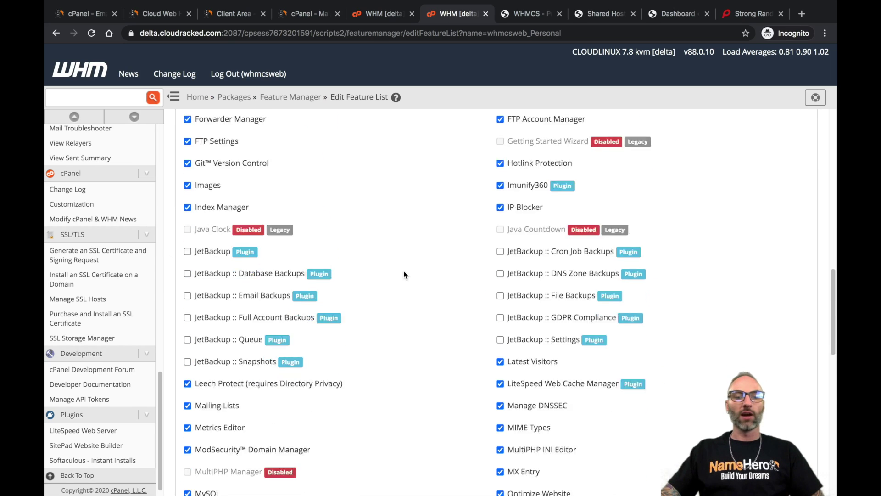
left_click(184, 466)
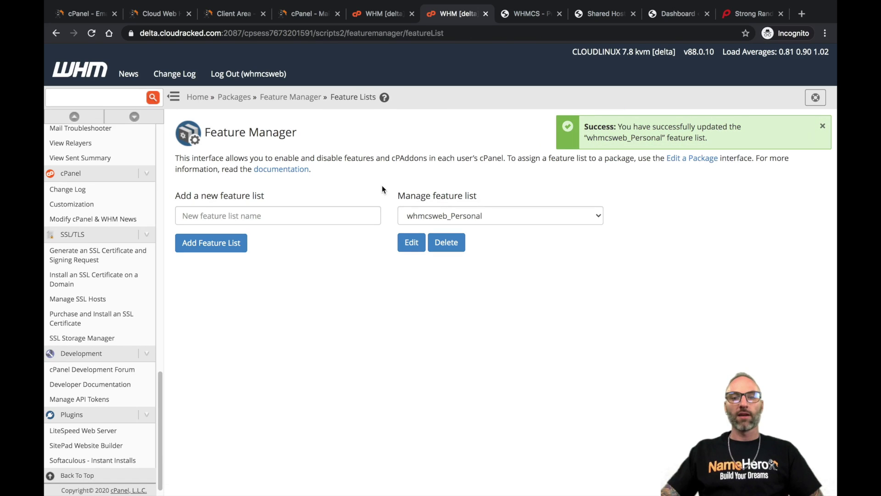
Step: Check which feature lists are available on the WHM Add a Package form
left_click(384, 13)
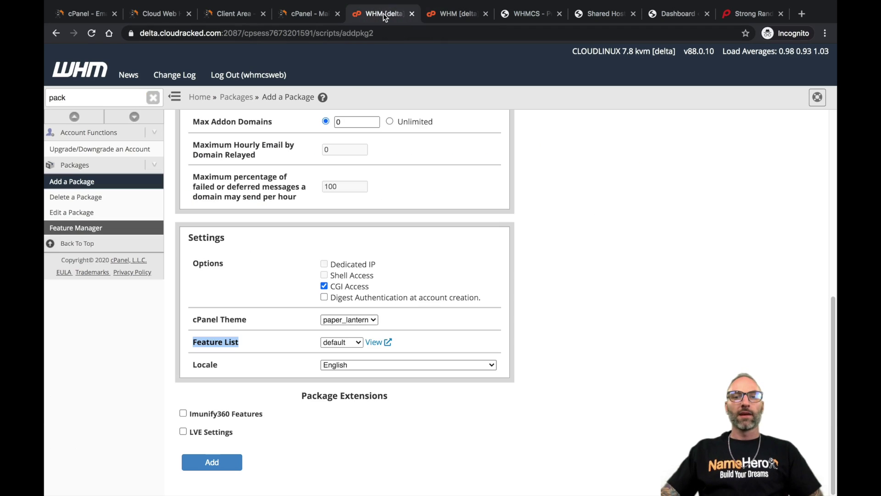
left_click(358, 348)
left_click(77, 414)
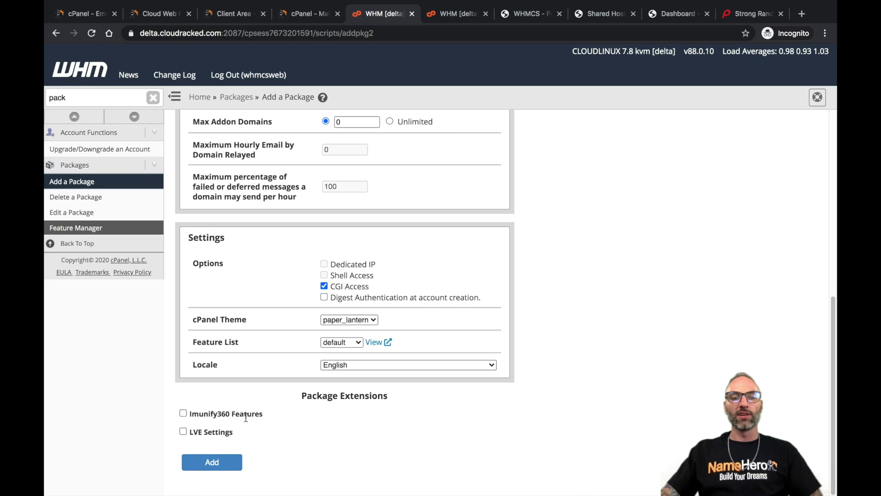
left_click(206, 461)
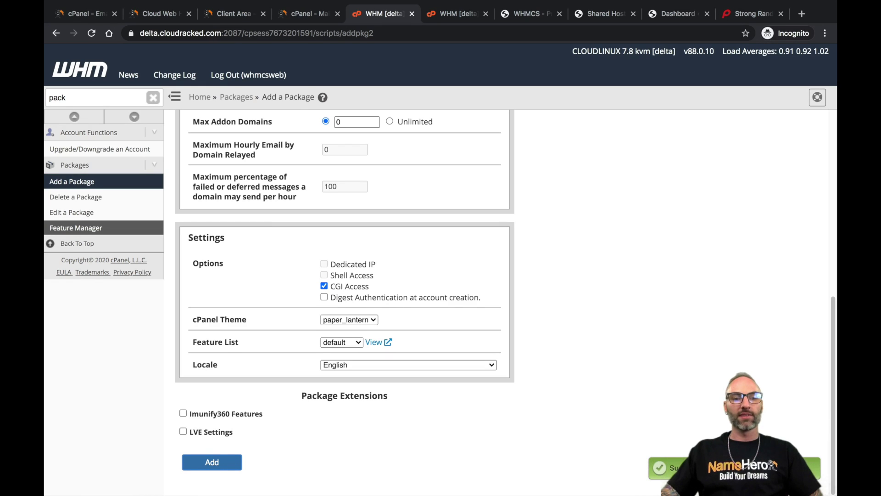
Step: Edit the whmcsweb_Personal package, set its Feature List to whmcsweb_Personal, and save the changes
left_click(78, 218)
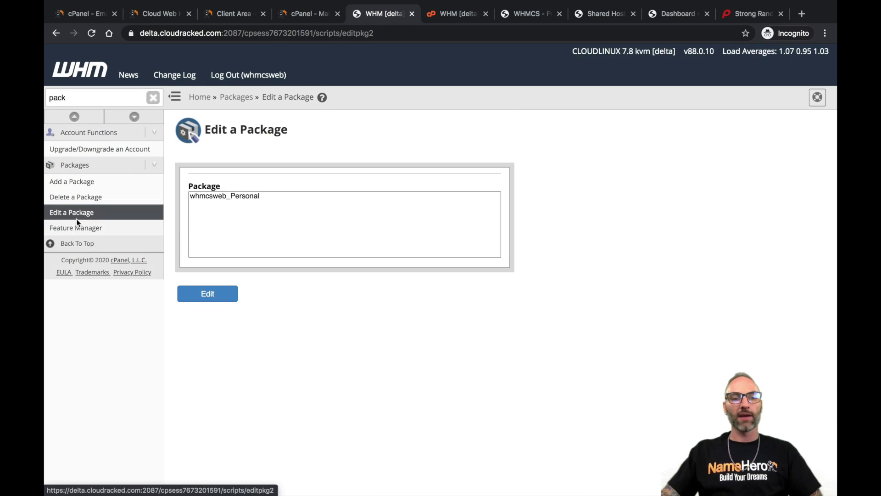
left_click(221, 196)
left_click(235, 294)
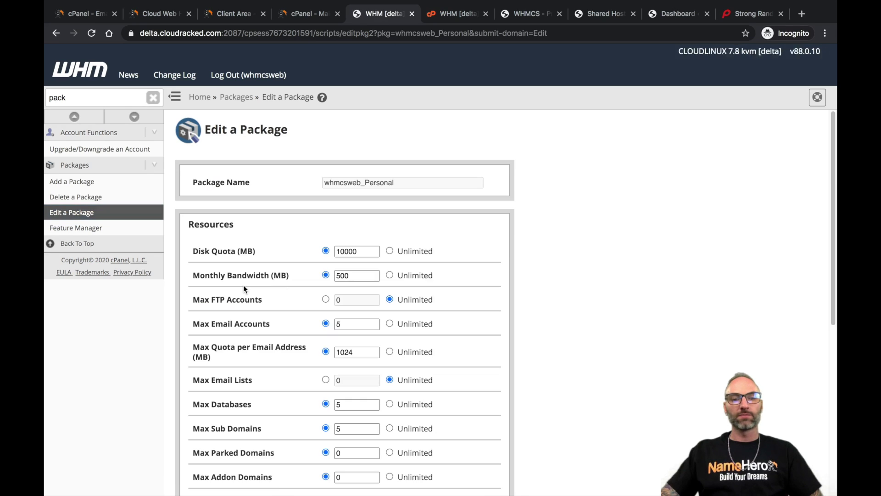
scroll(340, 276, "down", 10)
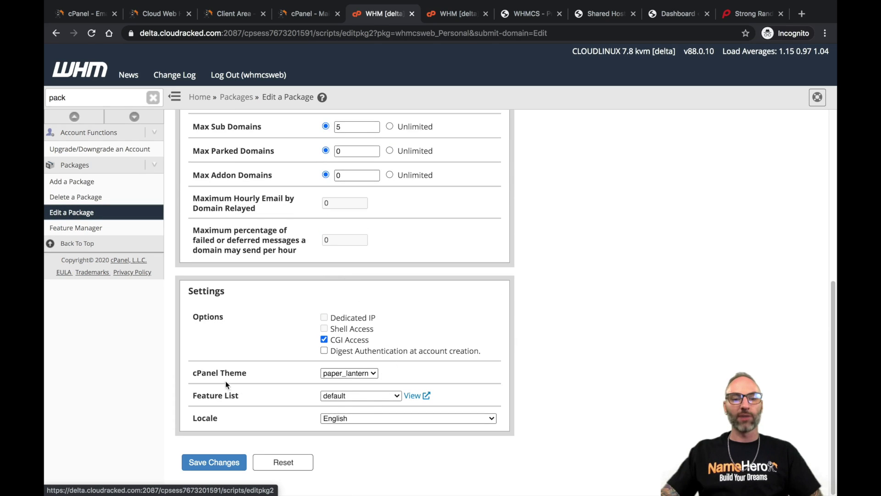
left_click(351, 396)
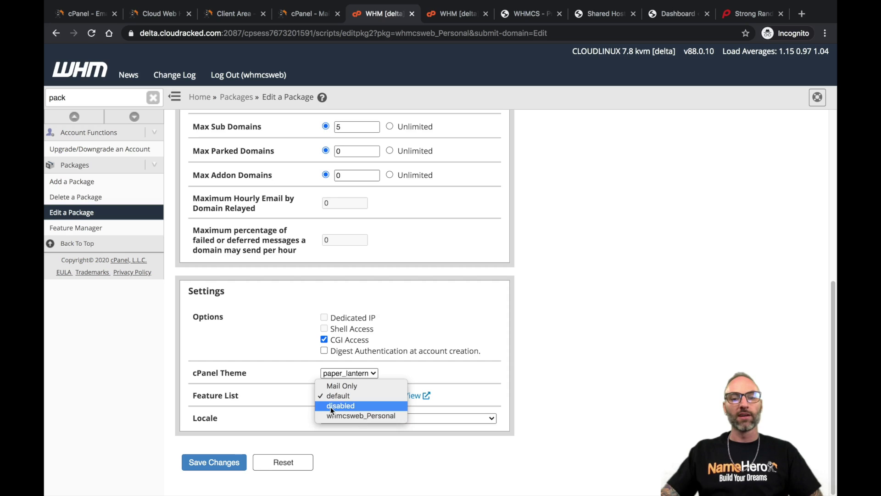
left_click(352, 414)
left_click(223, 464)
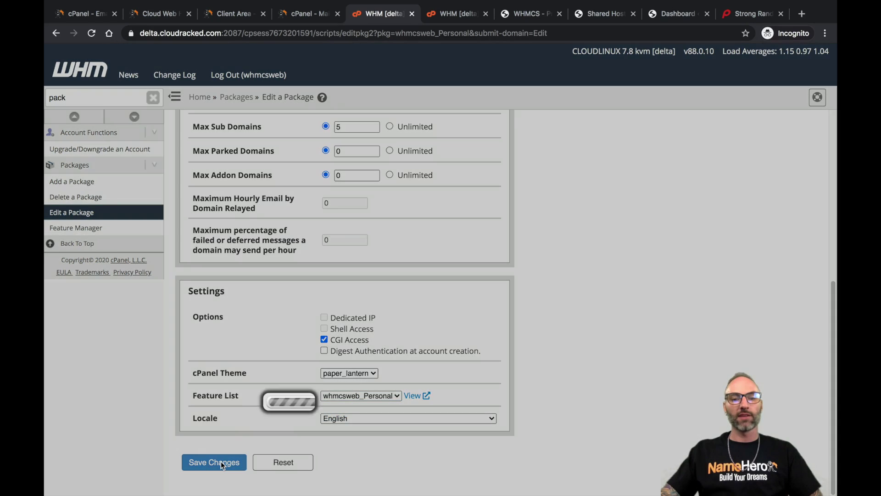
scroll(394, 380, "up", 10)
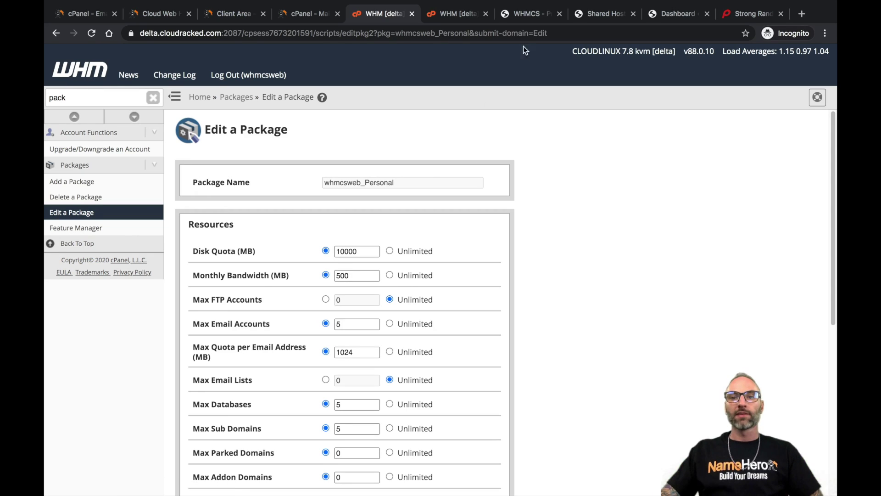
left_click_drag(527, 18, 484, 18)
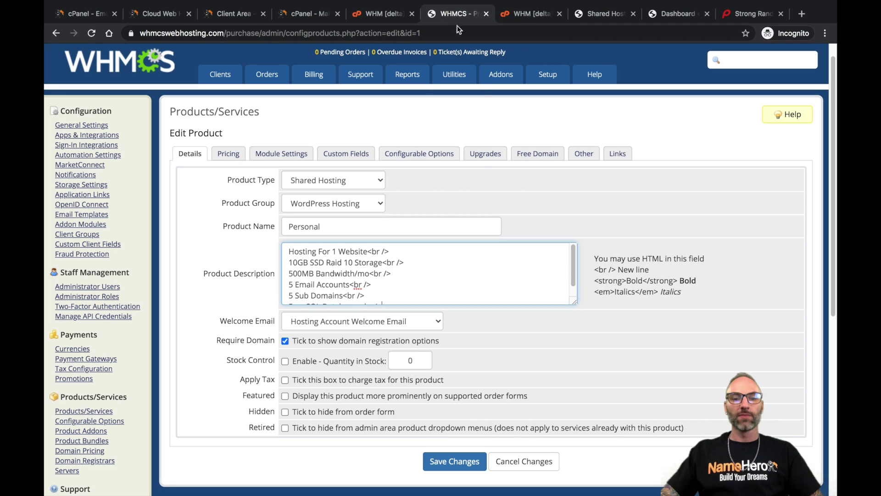
scroll(347, 280, "down", 1)
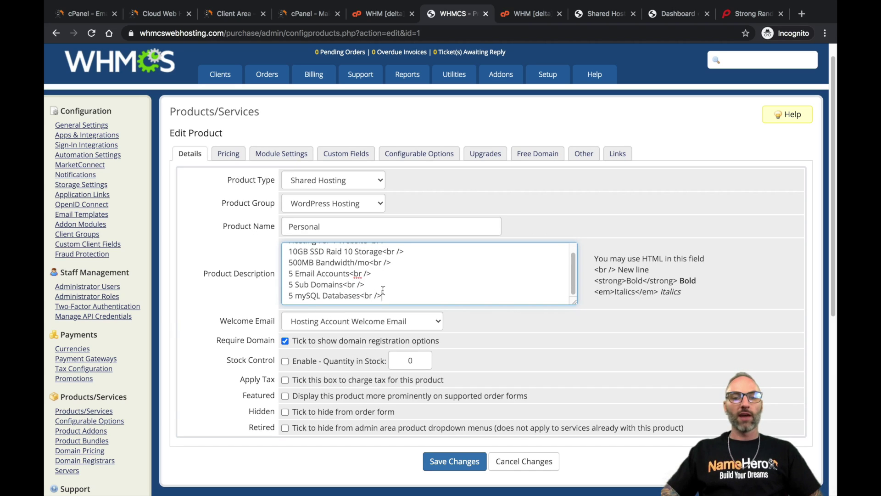
scroll(362, 276, "up", 1)
scroll(353, 278, "down", 1)
scroll(350, 277, "down", 3)
scroll(351, 279, "up", 5)
scroll(351, 277, "down", 1)
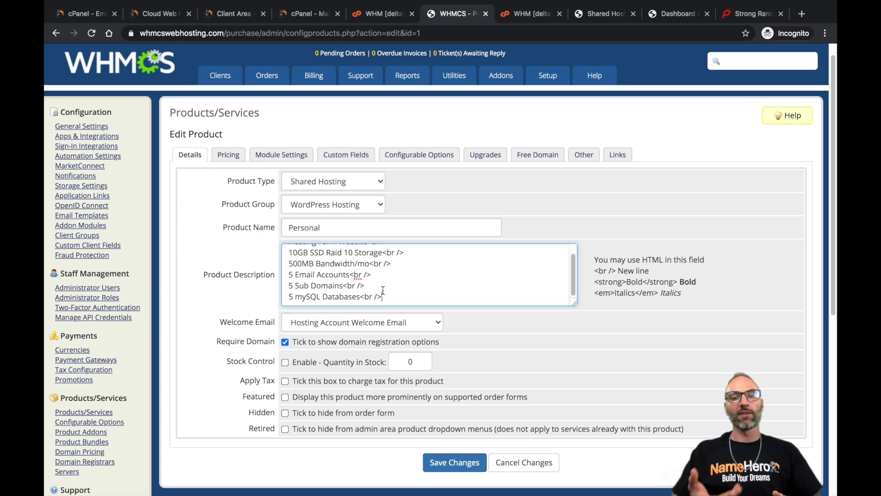
scroll(385, 274, "up", 1)
scroll(404, 277, "down", 1)
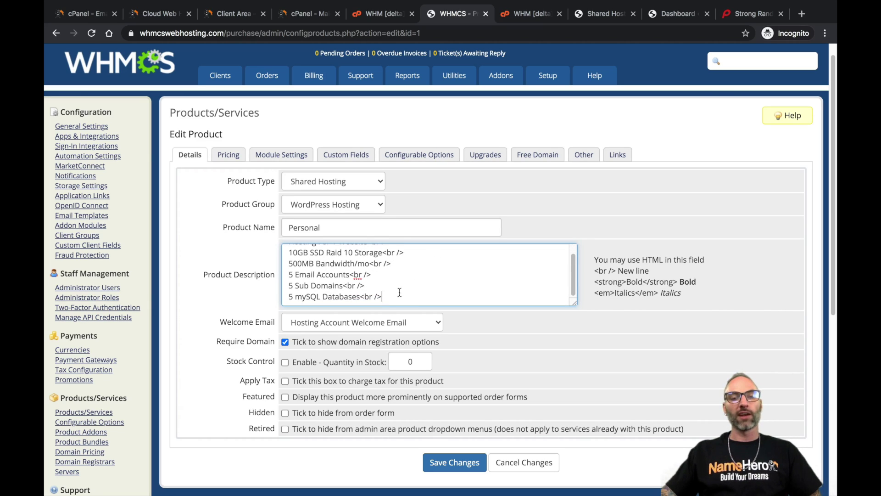
scroll(437, 281, "up", 1)
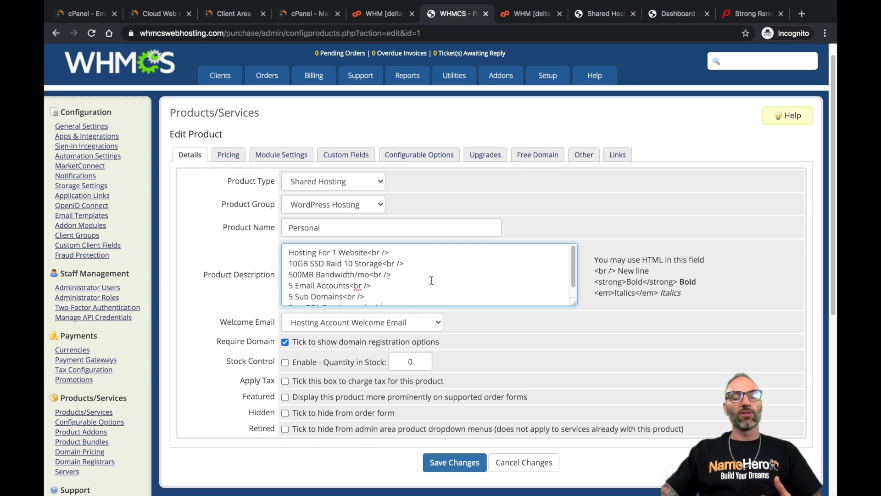
scroll(437, 275, "down", 1)
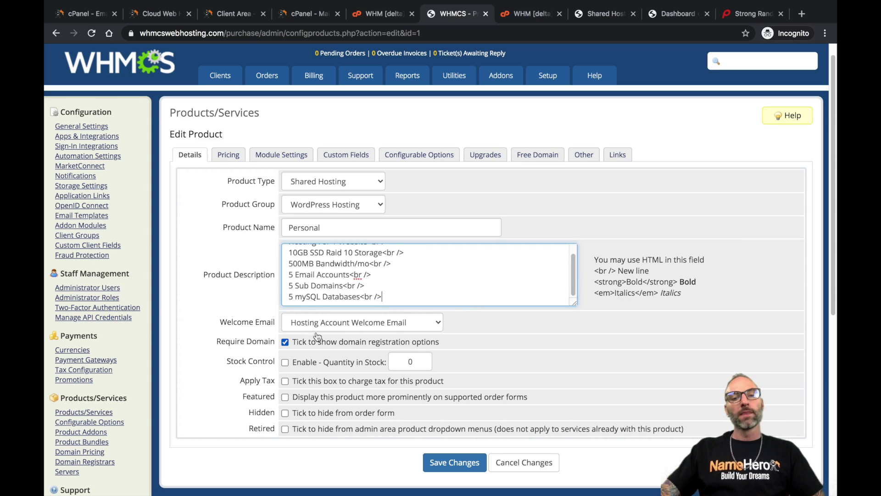
left_click(227, 324)
left_click_drag(228, 323, 270, 327)
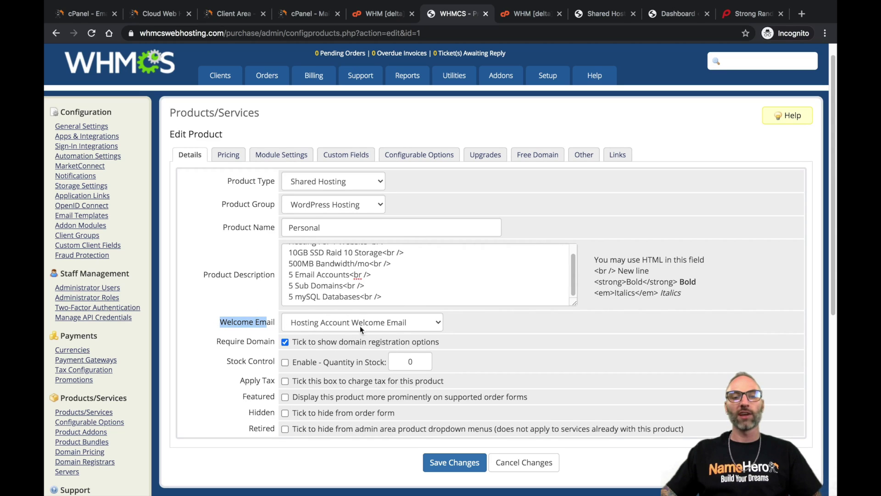
scroll(326, 335, "down", 1)
left_click_drag(215, 325, 268, 326)
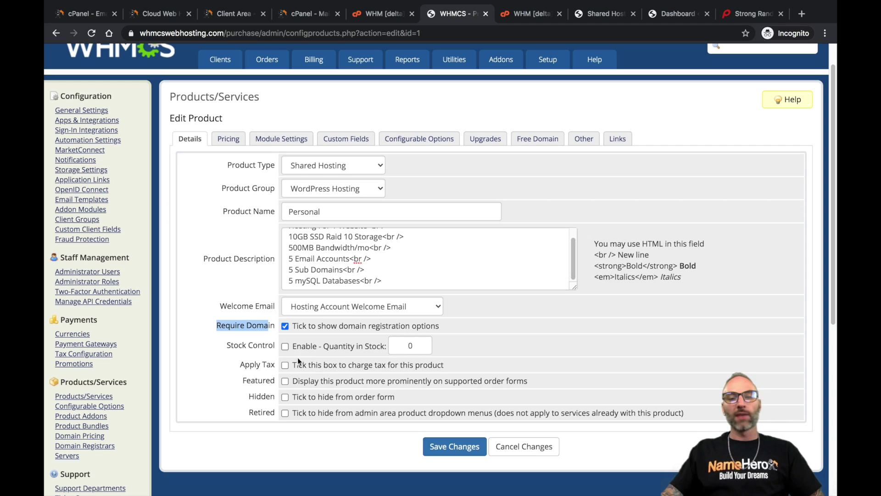
scroll(286, 379, "down", 1)
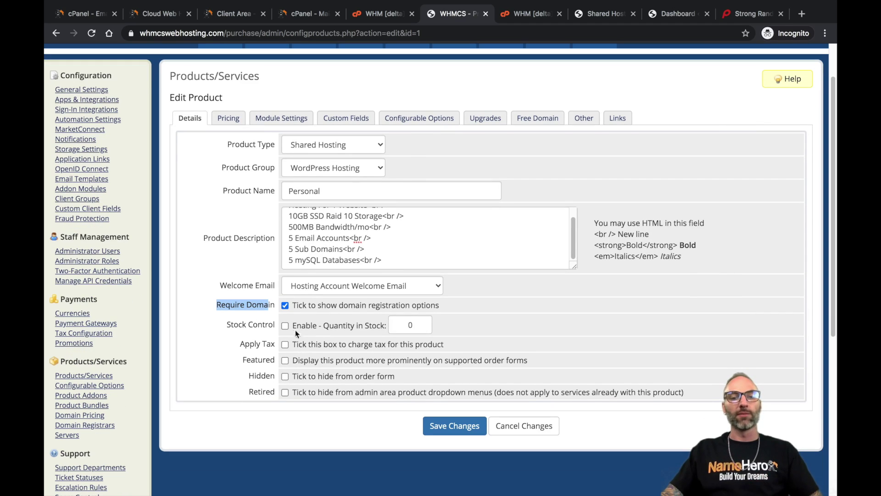
left_click_drag(241, 344, 279, 345)
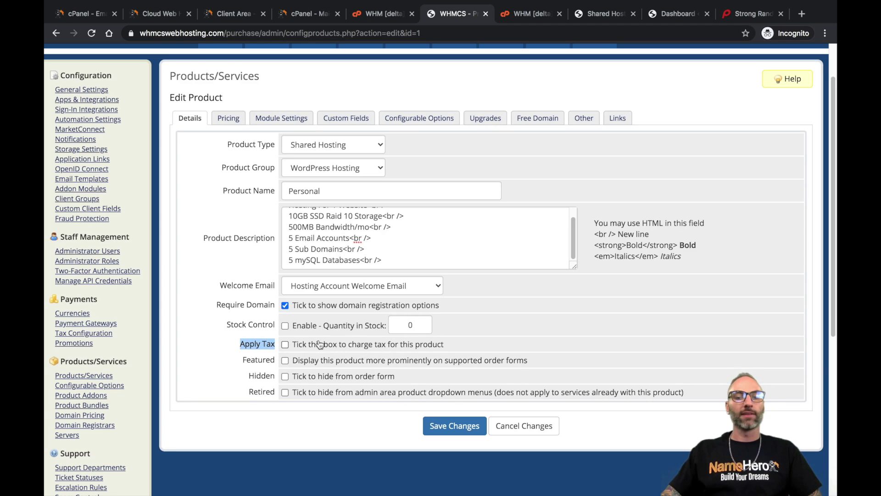
left_click_drag(242, 362, 277, 360)
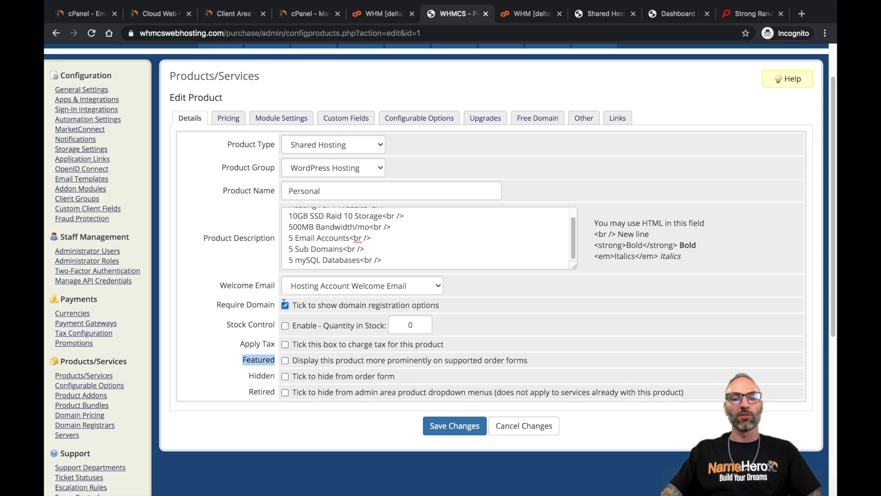
left_click_drag(247, 376, 274, 375)
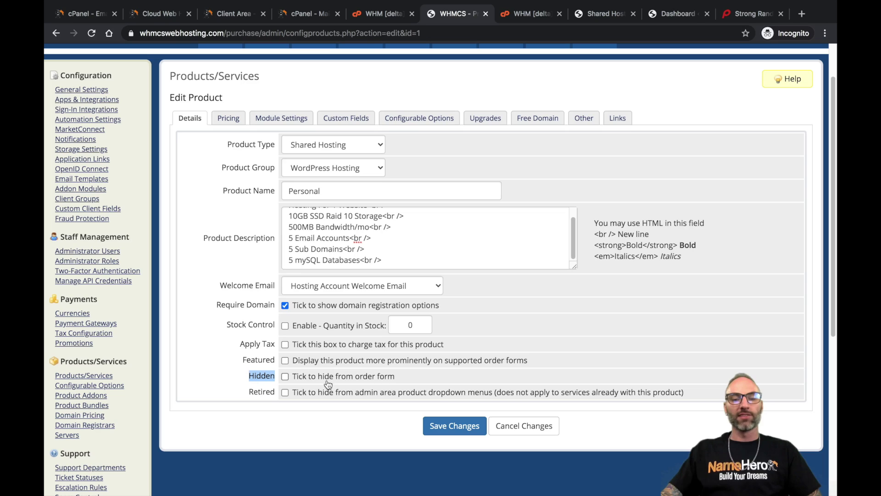
left_click_drag(248, 392, 270, 391)
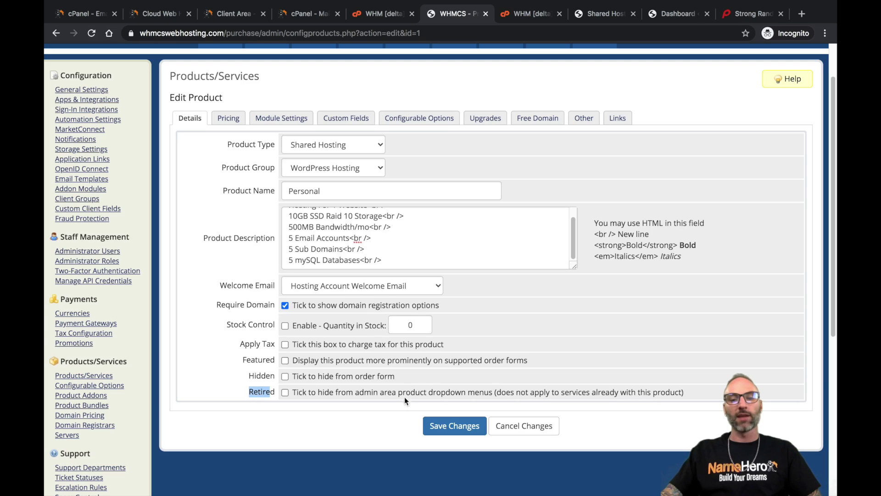
Step: Save the product details and set the pricing Payment Type to Recurring
left_click(452, 427)
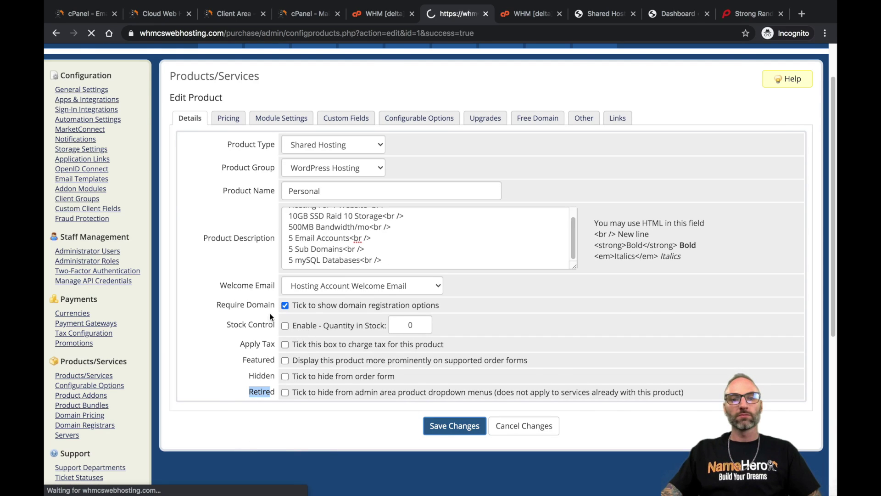
scroll(277, 299, "down", 1)
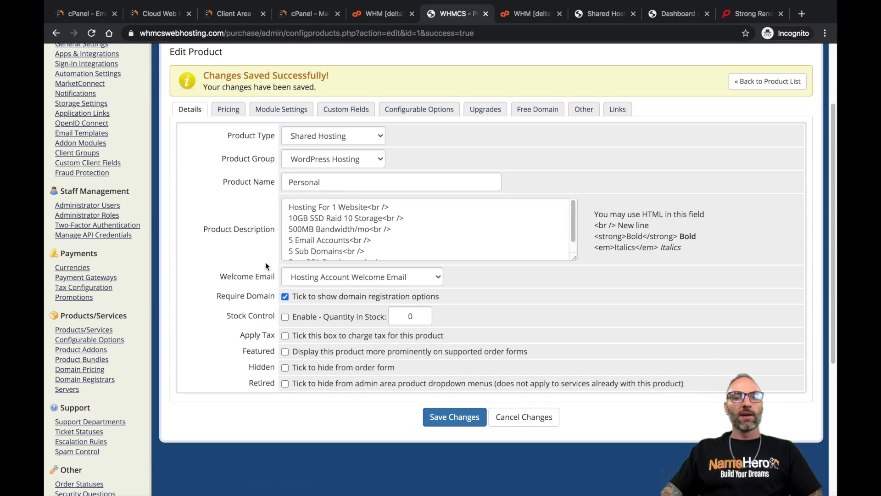
left_click(227, 111)
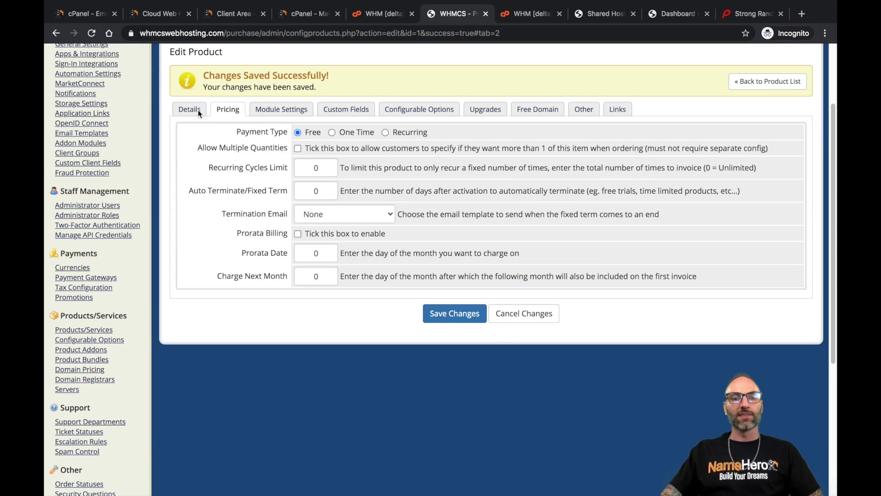
left_click_drag(235, 132, 287, 131)
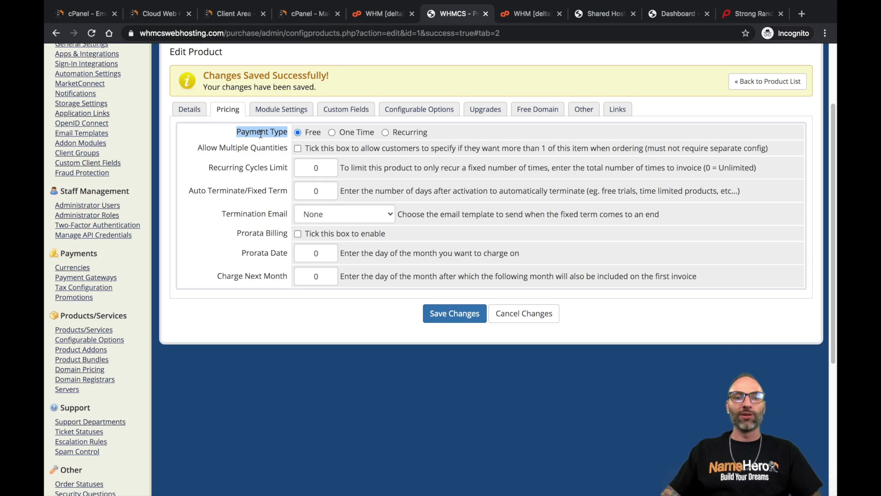
left_click(240, 131)
left_click_drag(240, 132, 277, 133)
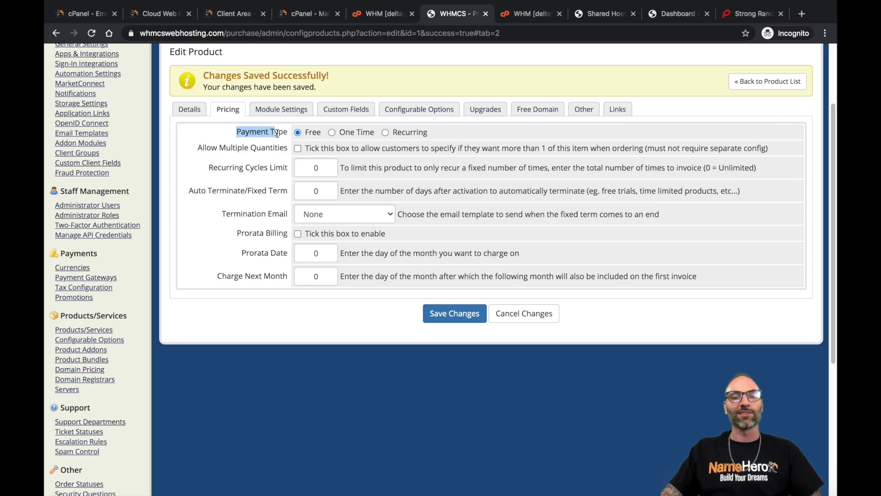
left_click_drag(287, 134, 263, 132)
left_click(262, 132)
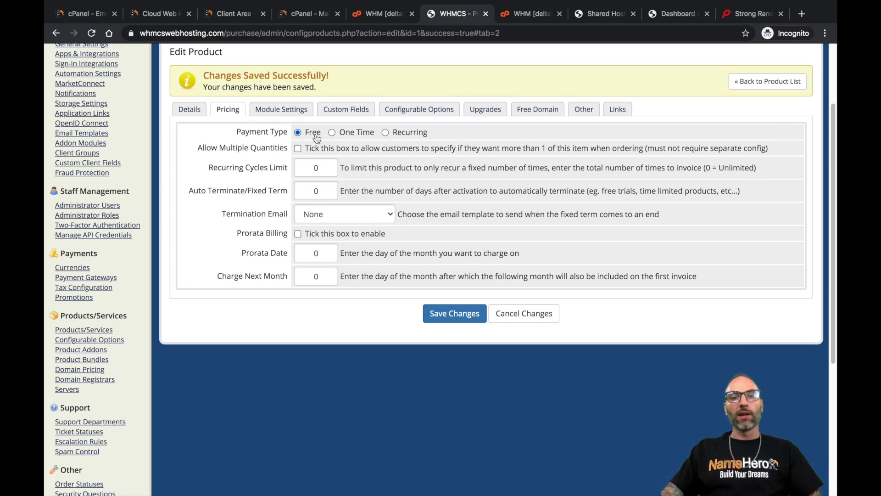
left_click(361, 133)
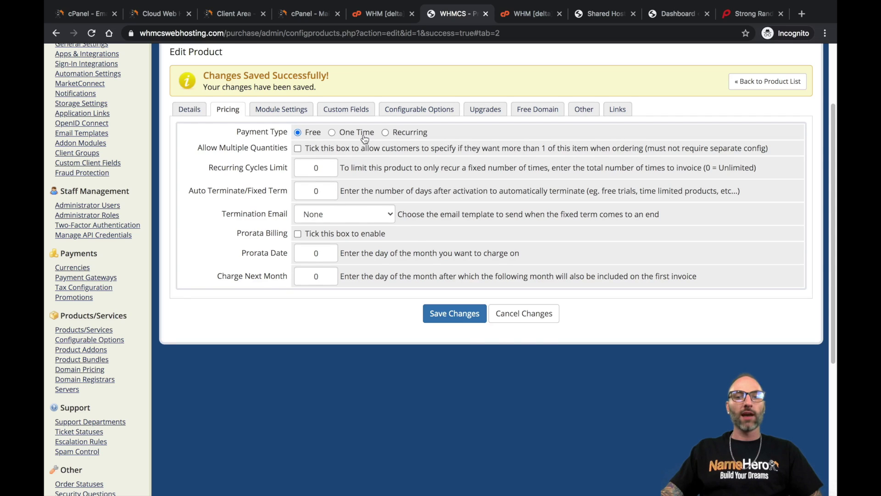
left_click(417, 138)
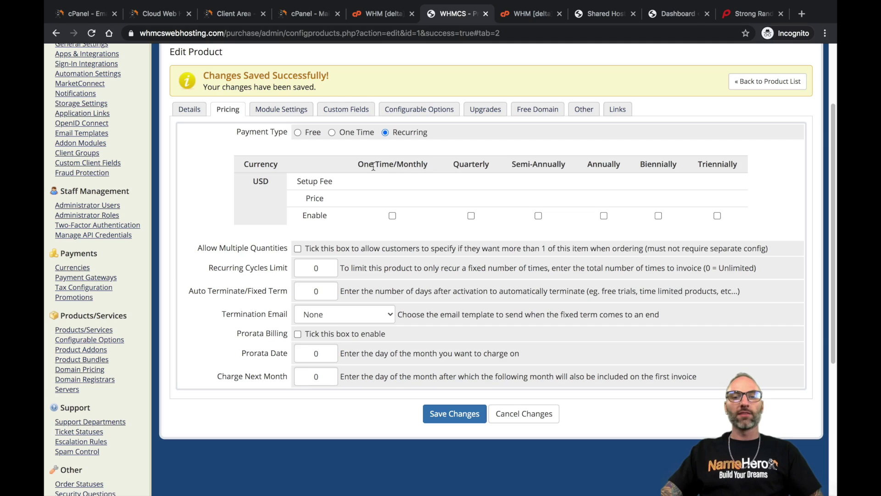
Step: Enable the One Time/Monthly billing cycle, noting the Setup Fee and Price rows
left_click_drag(358, 165, 397, 164)
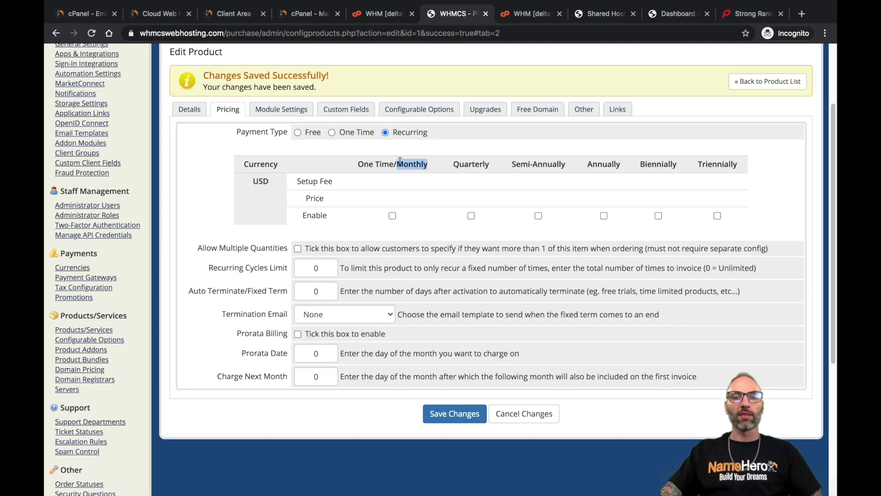
left_click(392, 216)
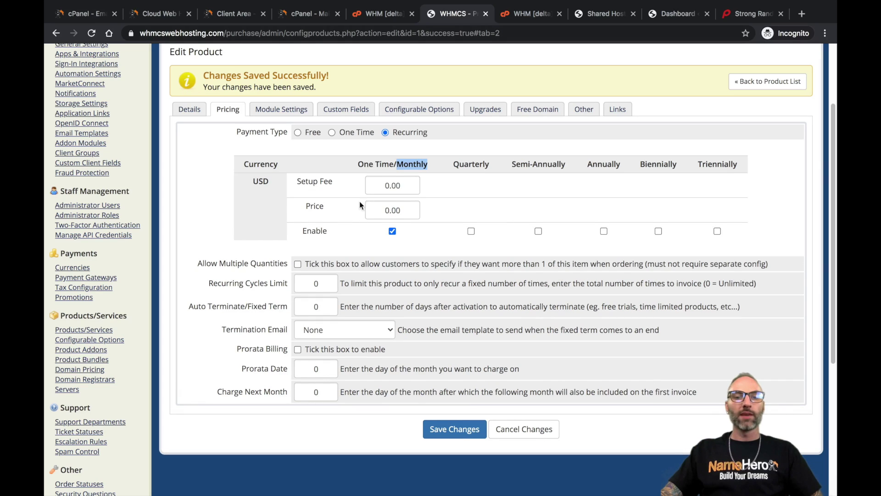
left_click_drag(305, 179, 318, 206)
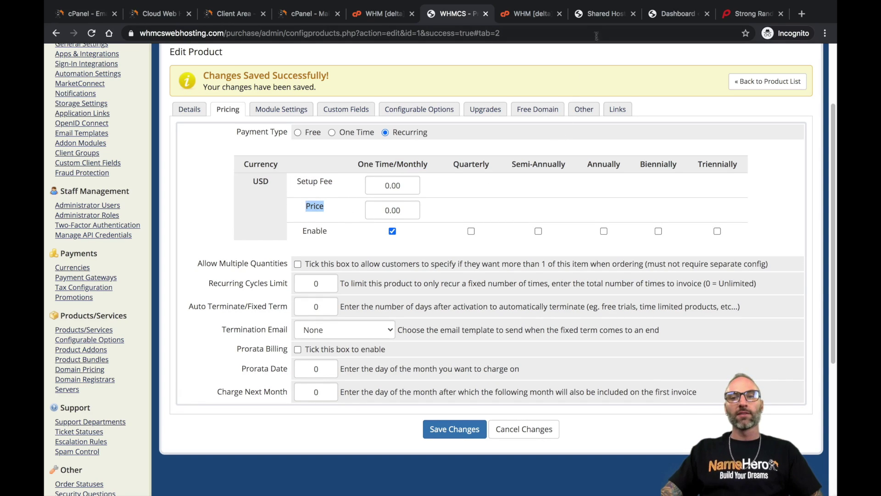
Step: Bring up the Hostiko shared hosting page showing Personal at $2.99/mo
left_click(596, 18)
left_click_drag(573, 20, 544, 19)
scroll(417, 247, "down", 2)
left_click_drag(194, 360, 230, 359)
scroll(257, 322, "up", 2)
scroll(246, 337, "down", 2)
scroll(246, 320, "up", 1)
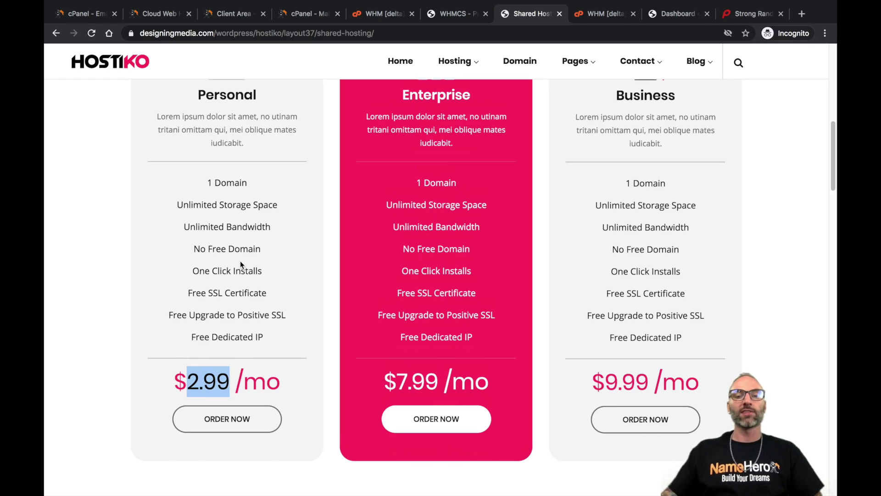
Step: Highlight Hostiko's $2.99 Personal price, then return to WHMCS and select the monthly Price value
left_click_drag(184, 383, 230, 383)
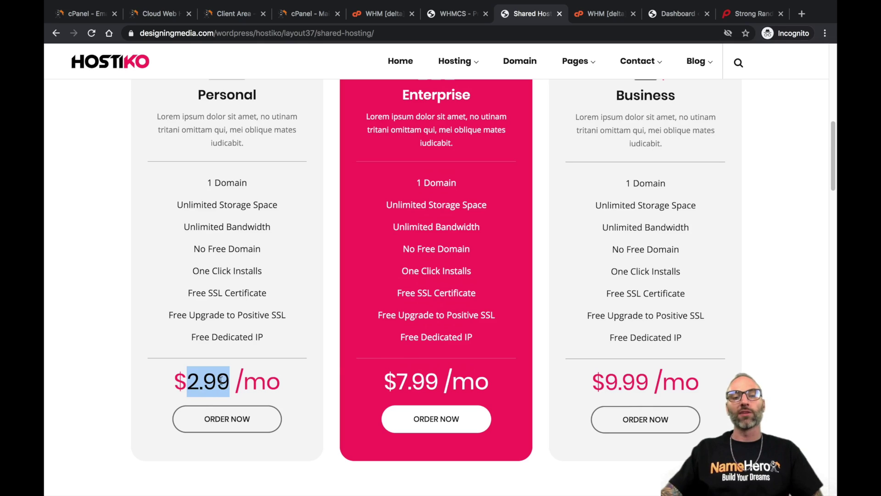
left_click(188, 381)
left_click_drag(194, 381, 235, 381)
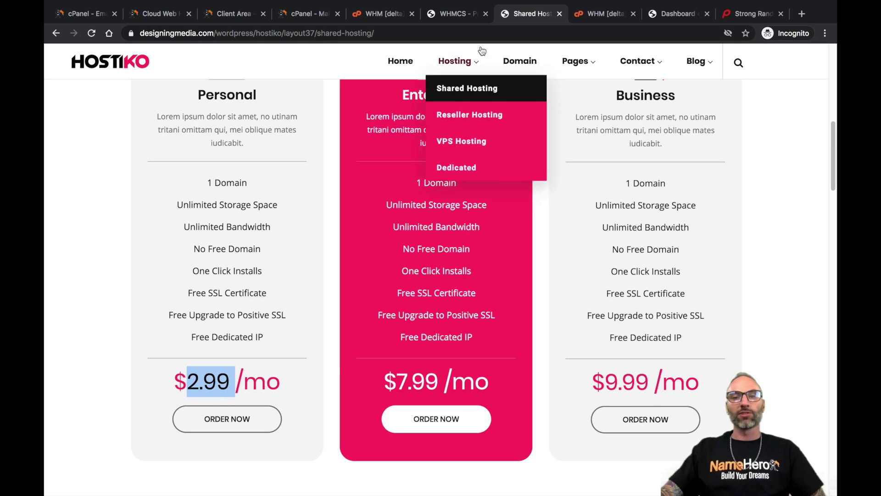
left_click(451, 19)
double_click(398, 211)
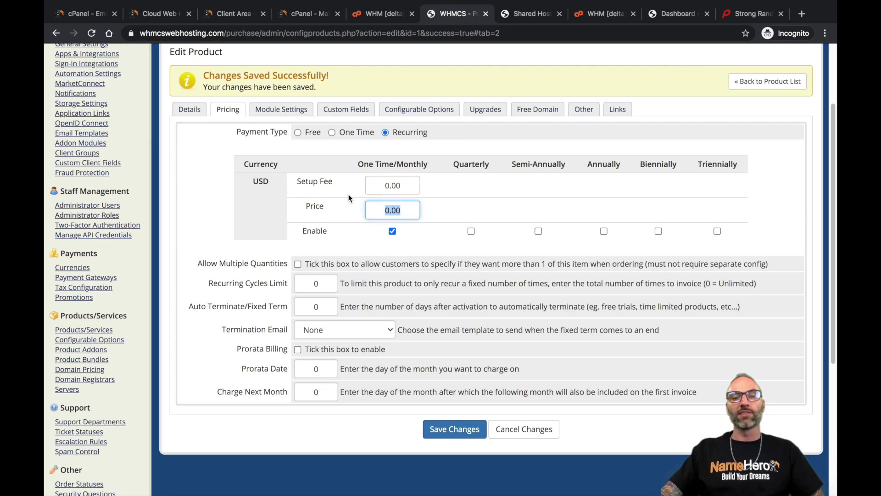
Step: Enter 4.95 as the monthly price, compare with NameHero's prices, then change it to 8.95
type("4.")
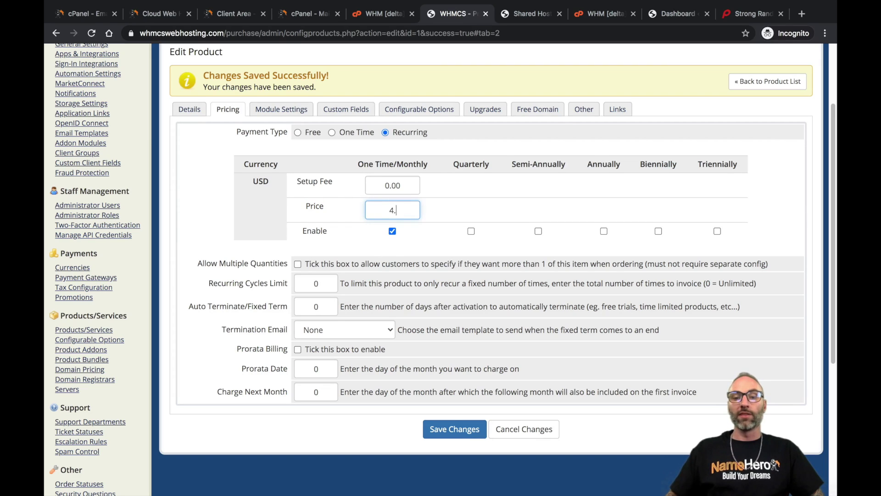
type("95")
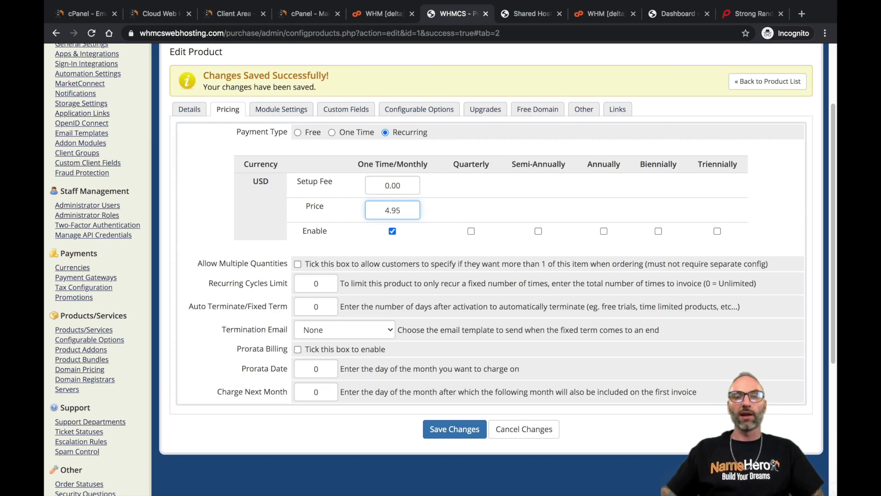
left_click(148, 18)
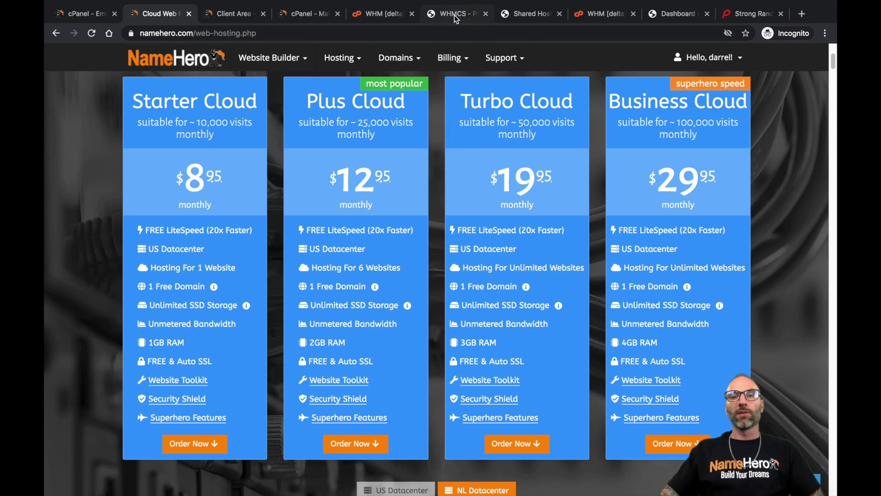
left_click(455, 13)
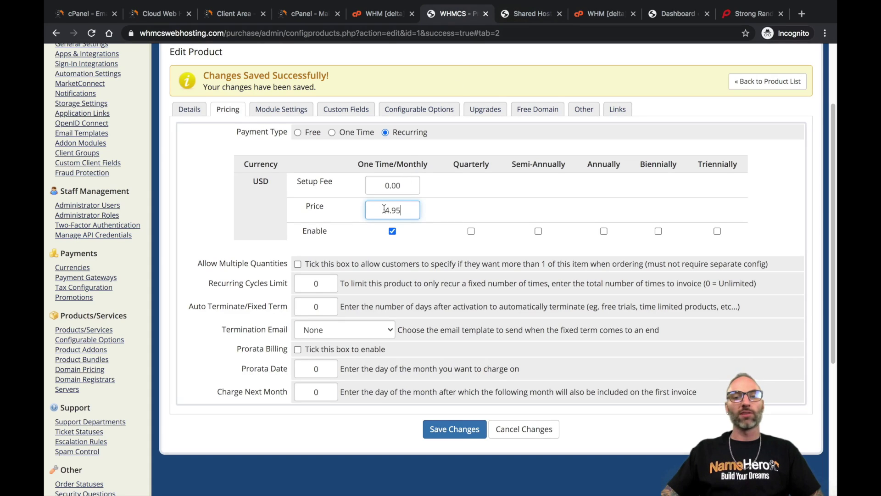
key("Delete")
type("8")
key("ctrl+a")
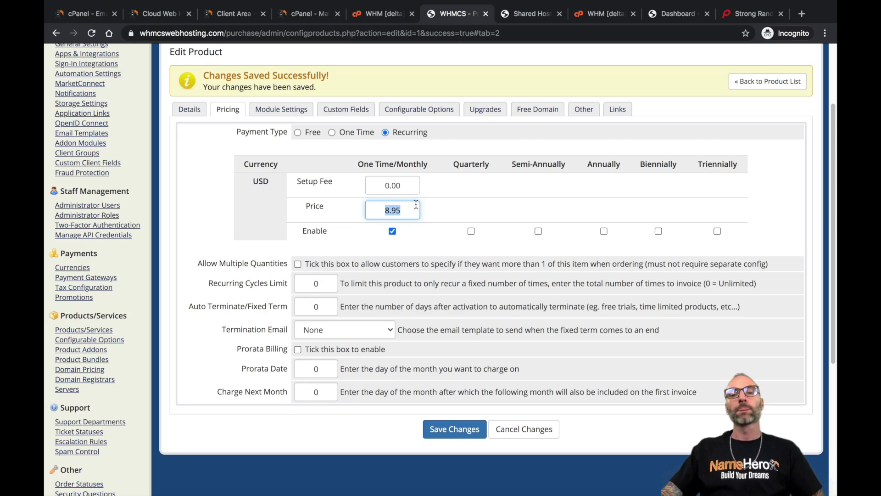
Step: Review the Monthly, Quarterly, Semi-Annually, Annually and Triennially billing columns
left_click(470, 192)
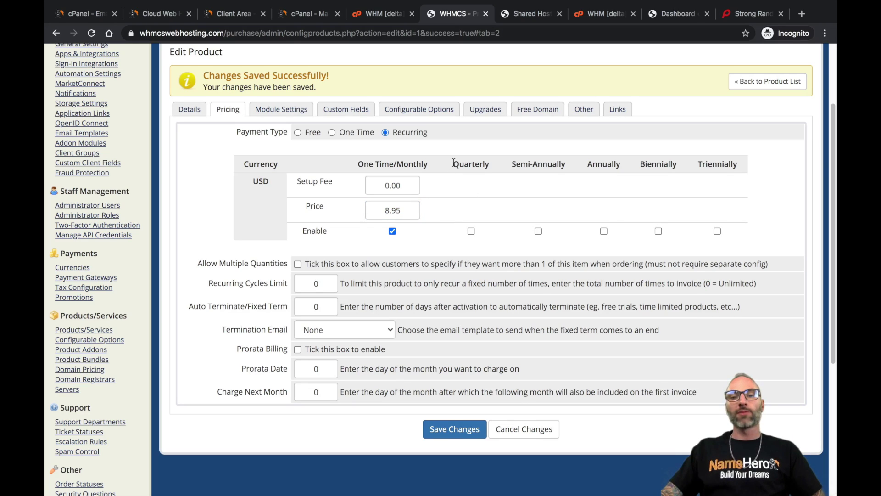
left_click_drag(454, 163, 488, 163)
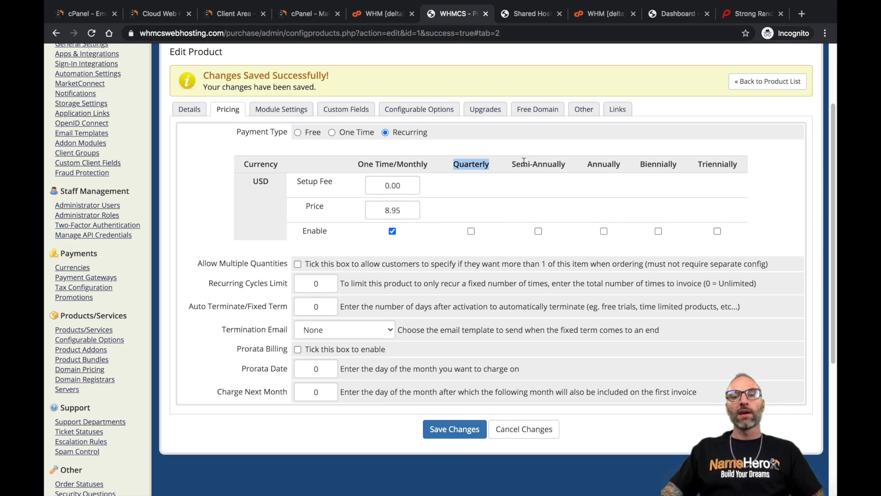
left_click_drag(520, 164, 663, 164)
left_click(727, 163)
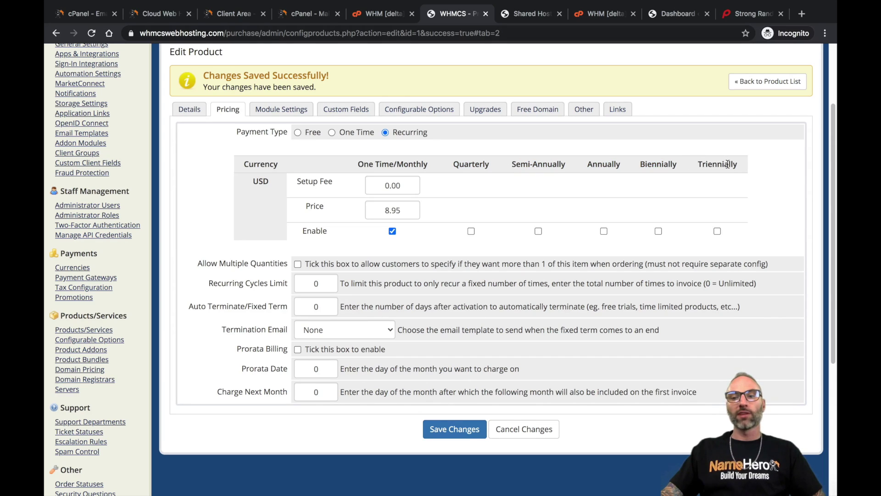
left_click_drag(739, 164, 701, 164)
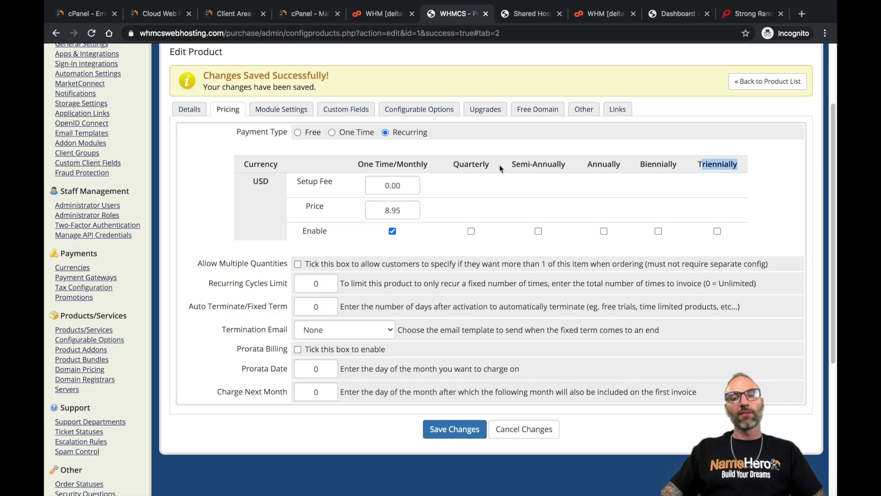
left_click_drag(456, 164, 516, 165)
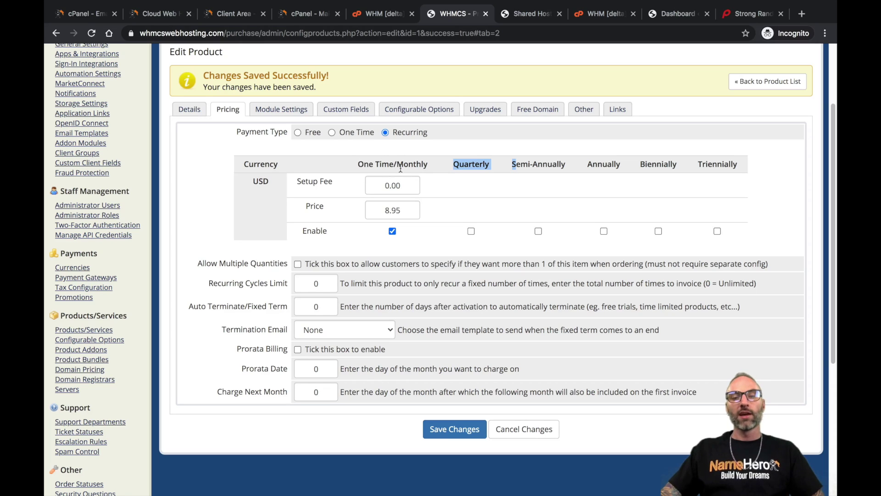
mouse_move(592, 164)
left_mouse_down()
mouse_move(641, 165)
mouse_move(585, 161)
left_mouse_up()
left_click(600, 164)
left_click_drag(397, 163, 421, 158)
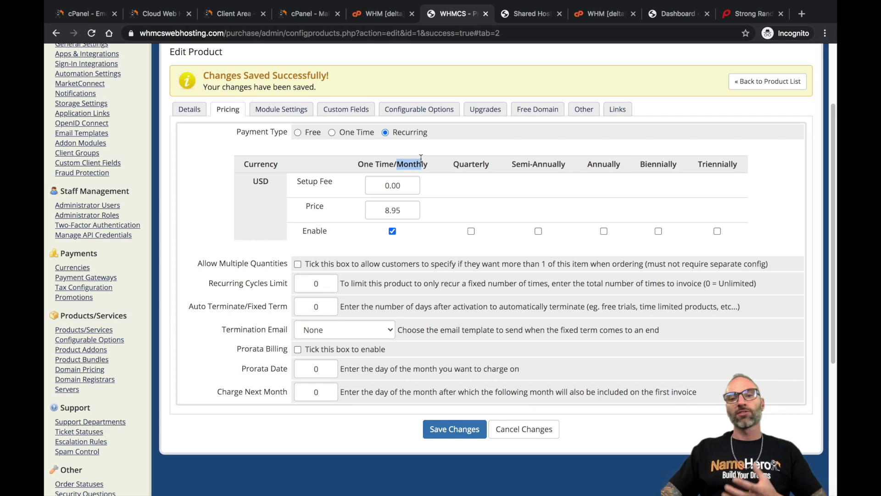
left_click_drag(593, 165, 618, 166)
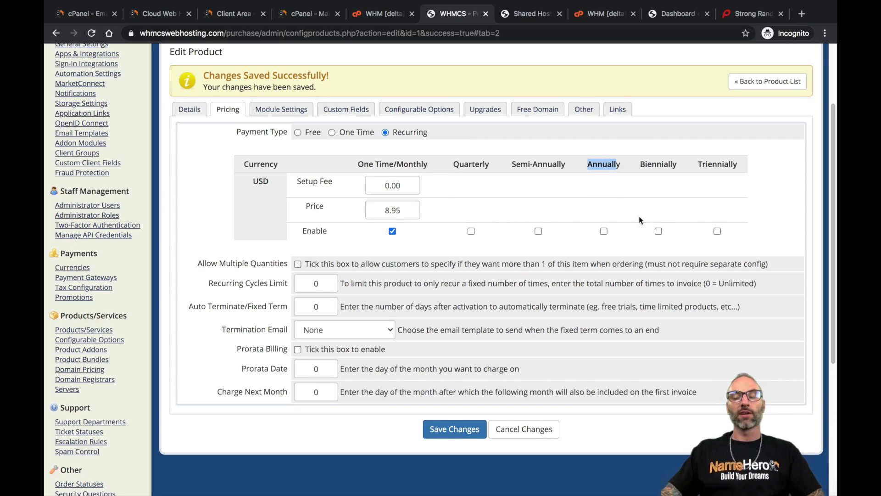
Step: Save the recurring pricing with 8.95 USD monthly and the other cycles disabled
scroll(533, 228, "down", 1)
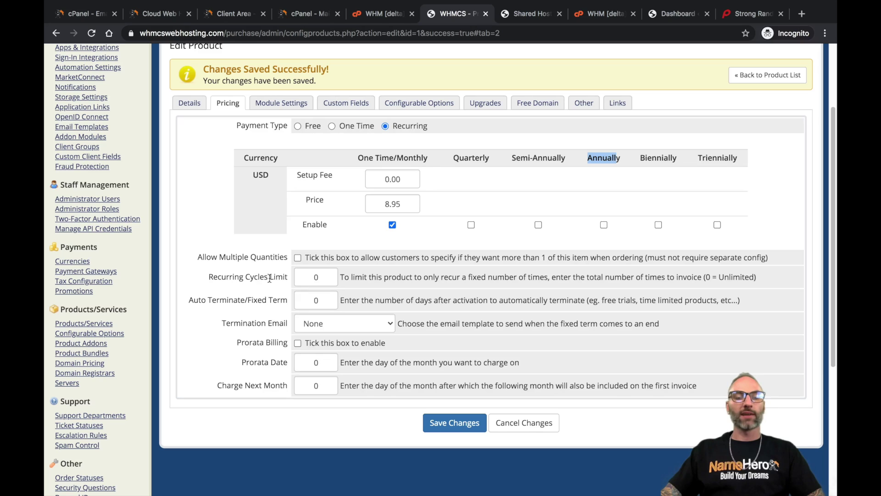
scroll(357, 281, "down", 1)
scroll(235, 266, "up", 1)
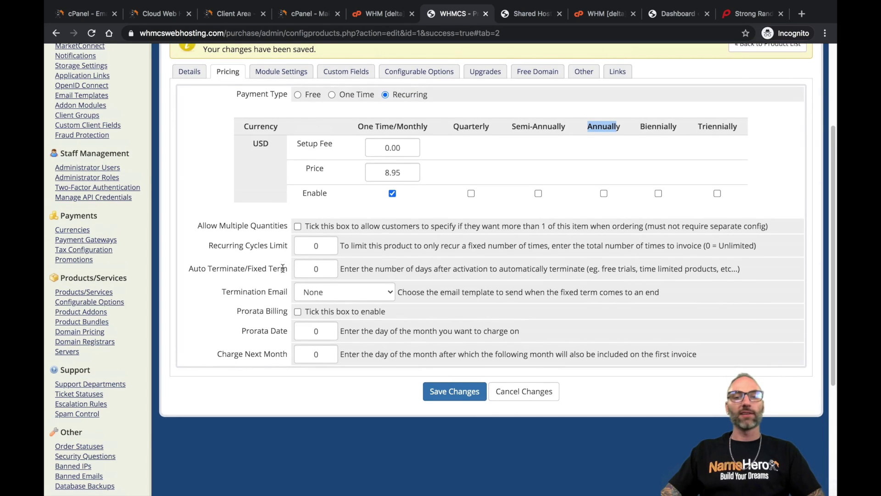
scroll(294, 271, "down", 1)
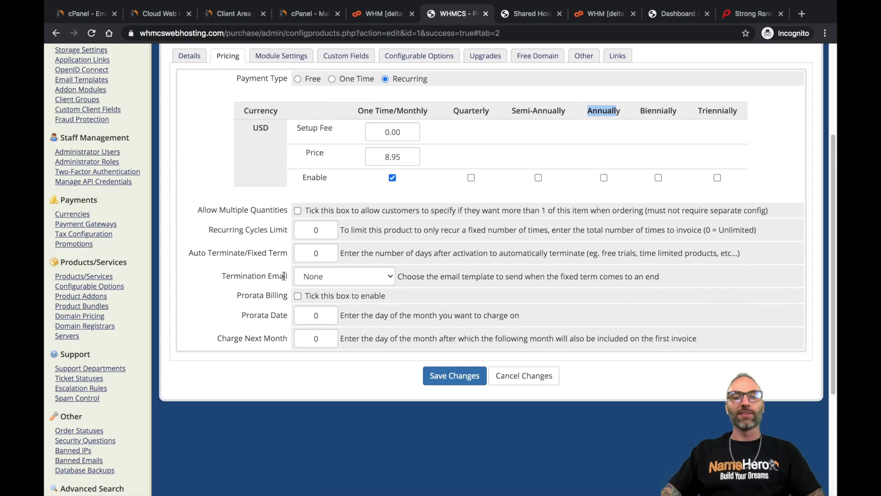
scroll(284, 276, "down", 1)
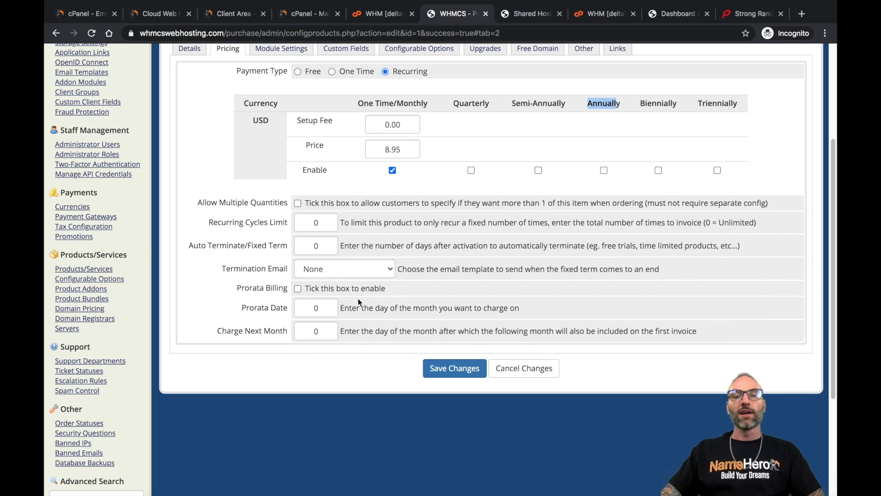
scroll(373, 303, "up", 2)
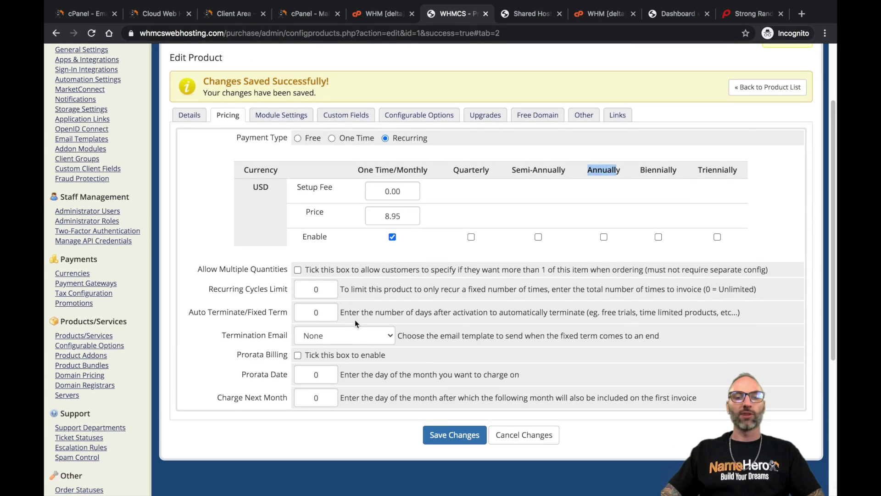
scroll(357, 294, "down", 1)
left_click(454, 422)
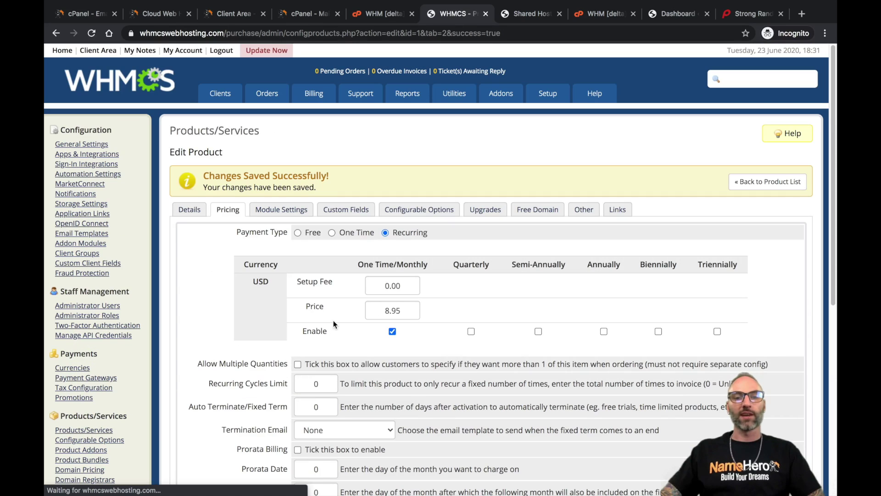
scroll(338, 319, "down", 3)
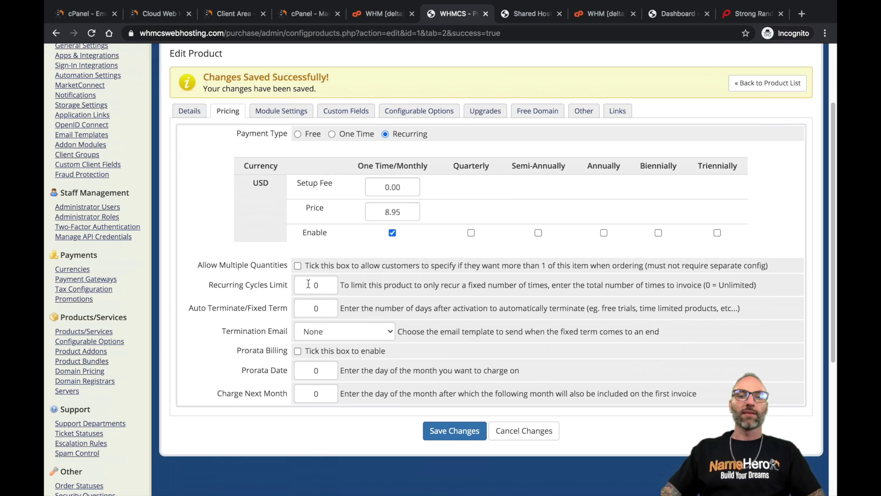
Step: In Module Settings, keep the cPanel module, server group None and WHM package Personal
left_click(270, 115)
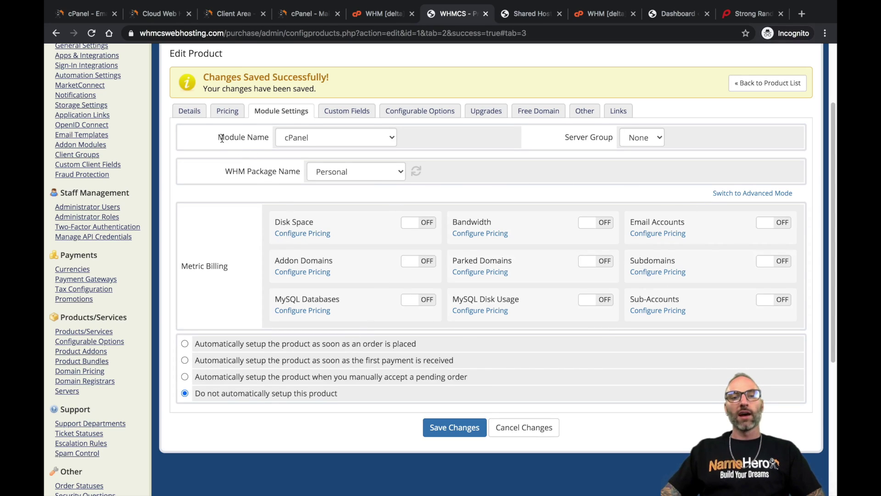
left_click_drag(225, 138, 253, 137)
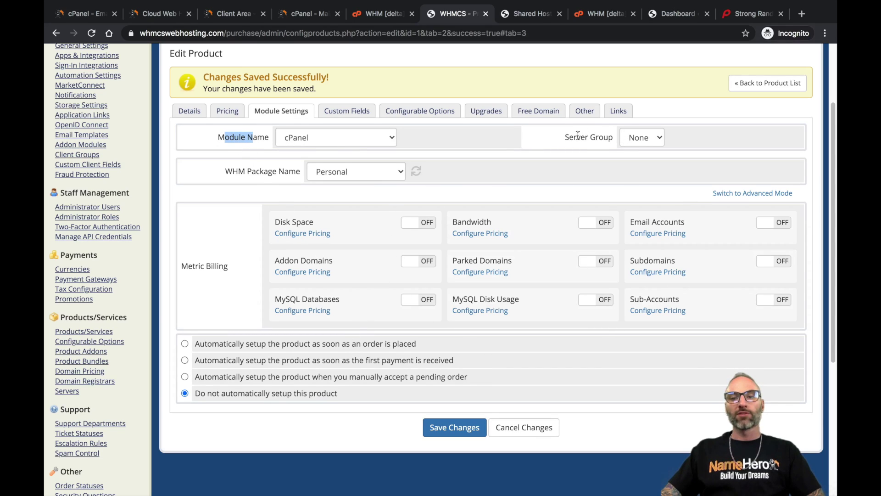
left_click_drag(575, 137, 604, 137)
left_click(655, 139)
left_click(654, 165)
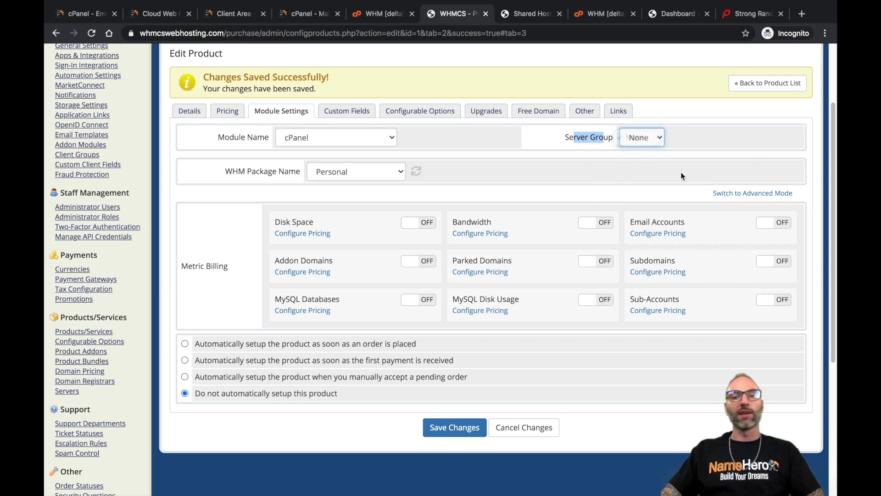
left_click_drag(207, 172, 298, 171)
left_click(348, 171)
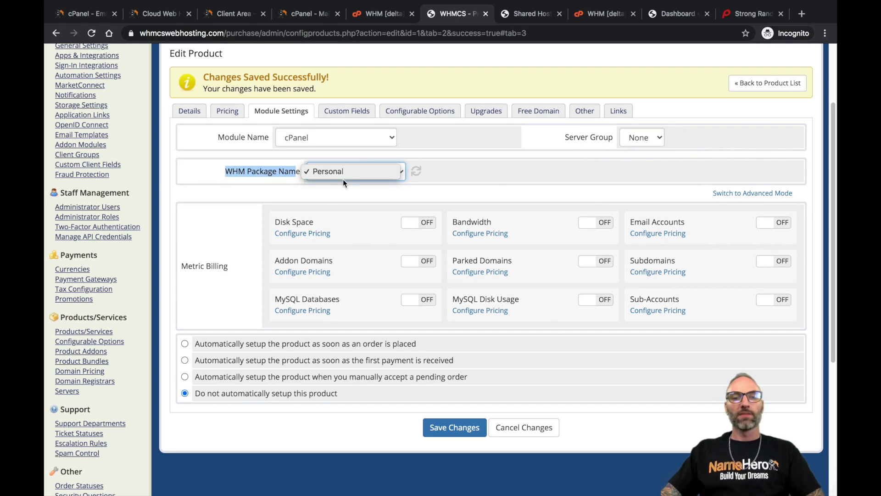
left_click(357, 177)
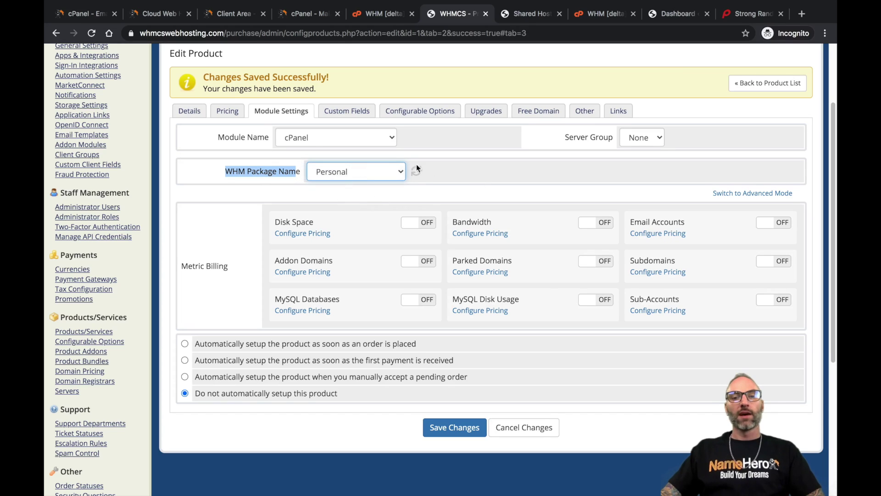
Step: Compare with WHM's Personal package and review the Disk Space, Bandwidth and Metric Billing settings
left_click(372, 16)
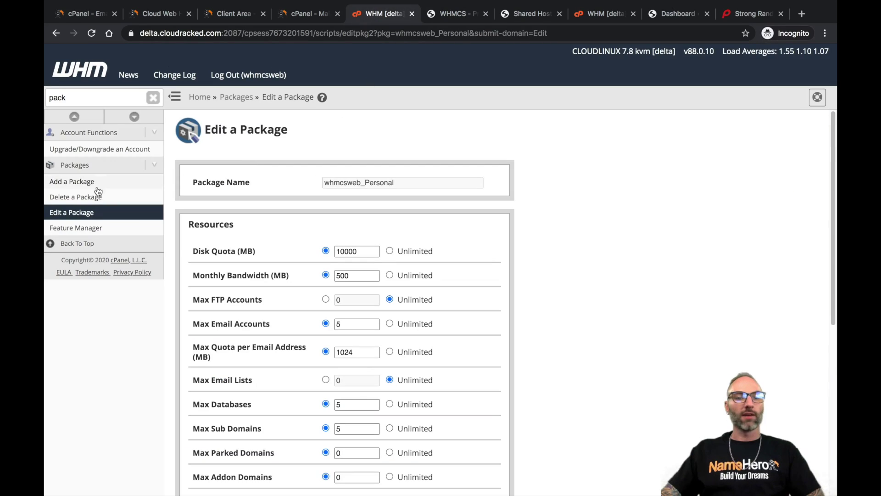
left_click(82, 213)
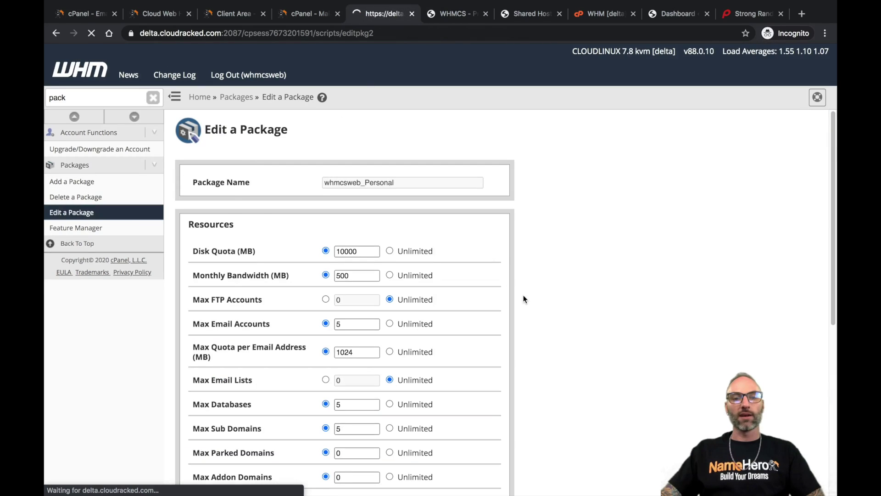
left_click(456, 13)
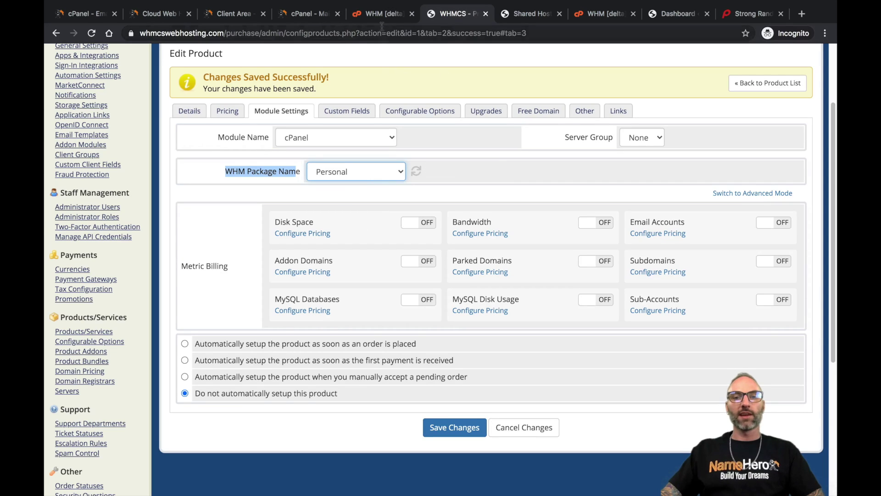
left_click(379, 19)
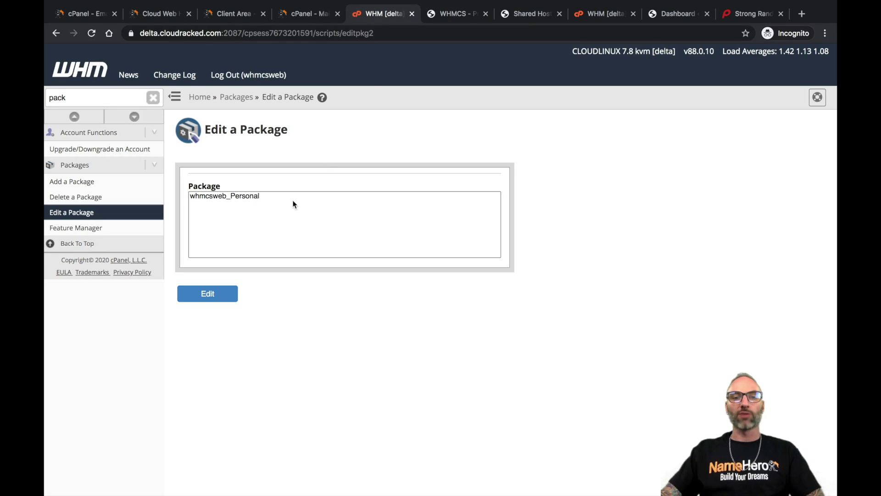
left_click(450, 20)
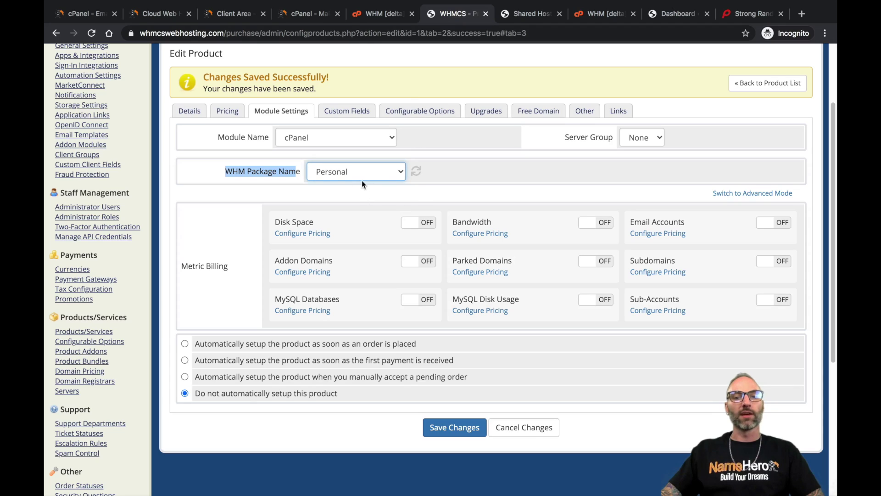
scroll(363, 171, "down", 1)
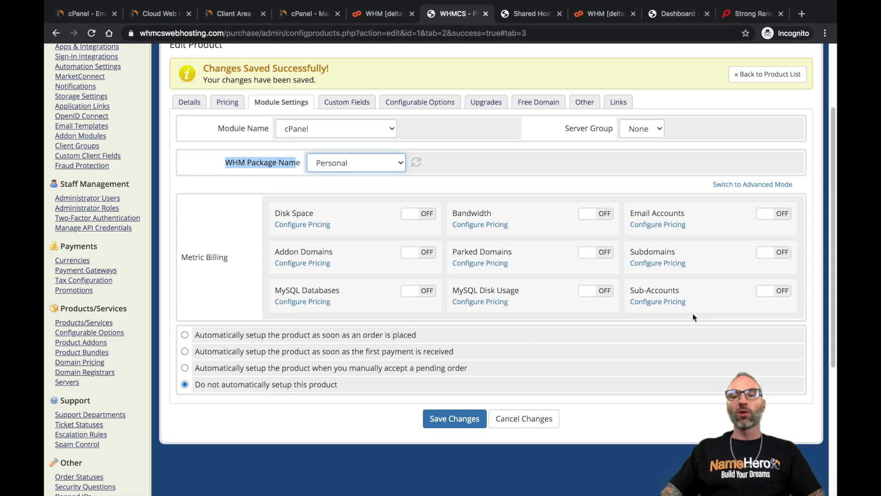
left_click_drag(280, 213, 368, 214)
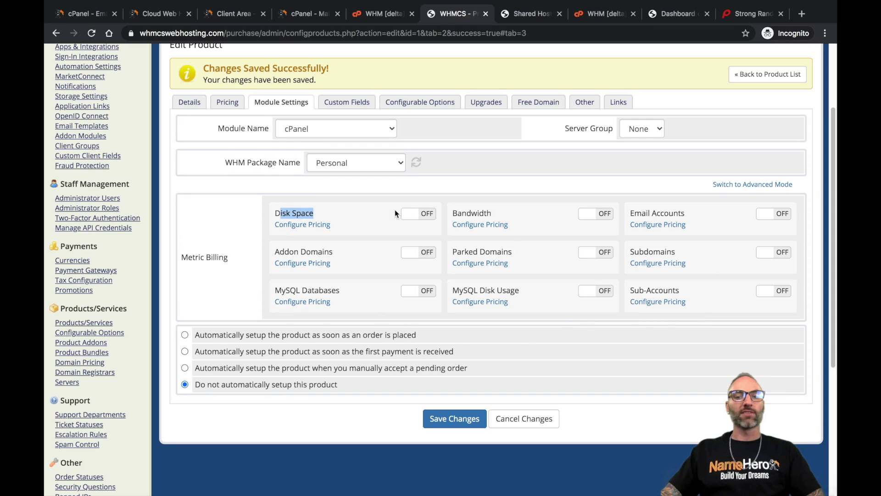
left_click_drag(452, 213, 477, 214)
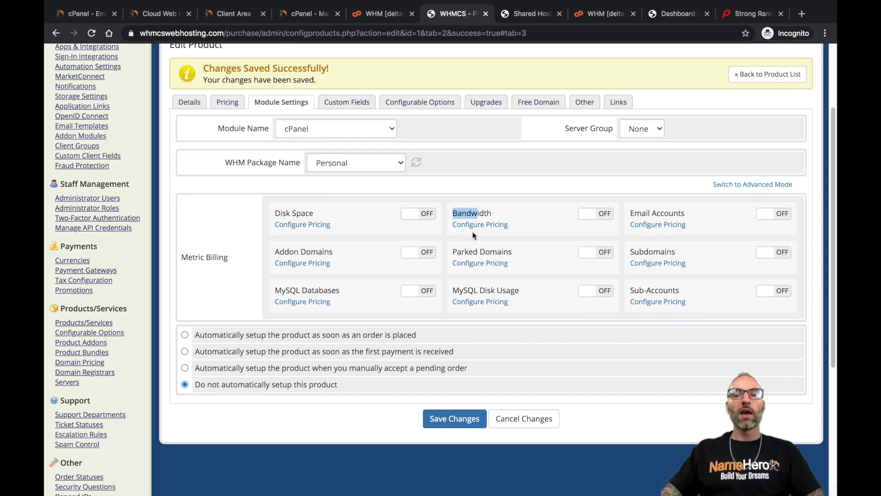
left_click(289, 209)
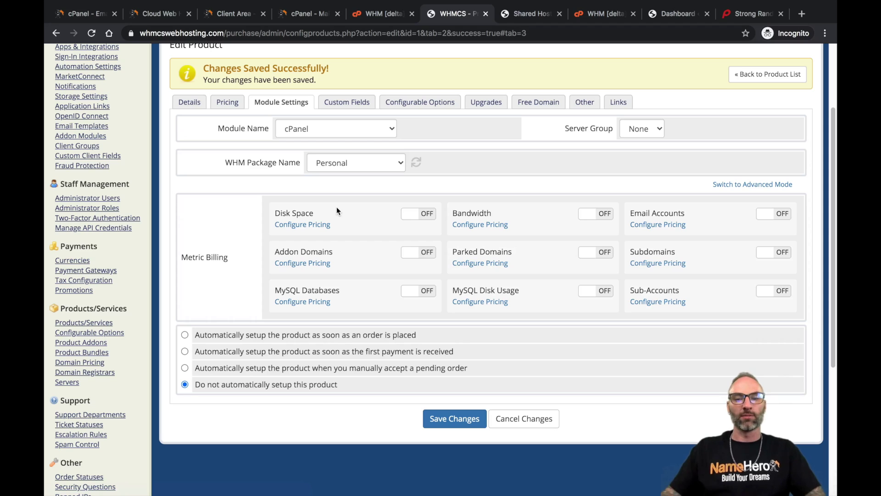
left_click_drag(234, 258, 181, 260)
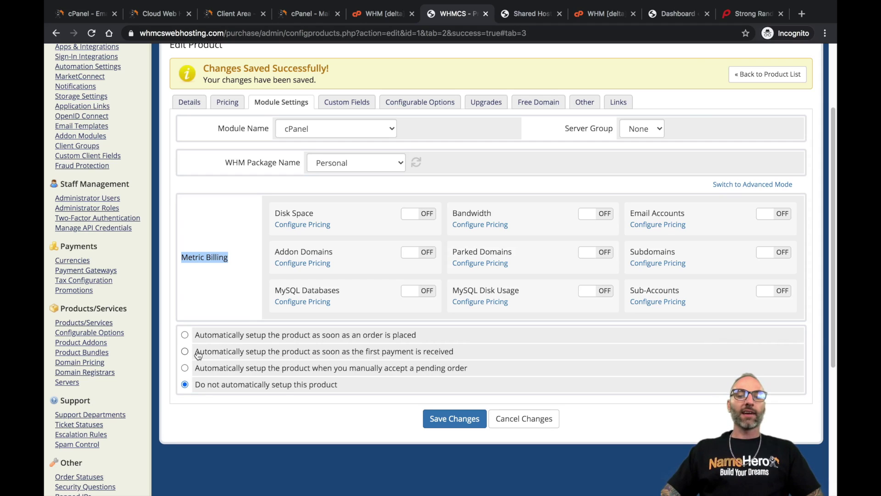
Step: Choose automatic setup as soon as the first payment is received and save the module settings
left_click(184, 353)
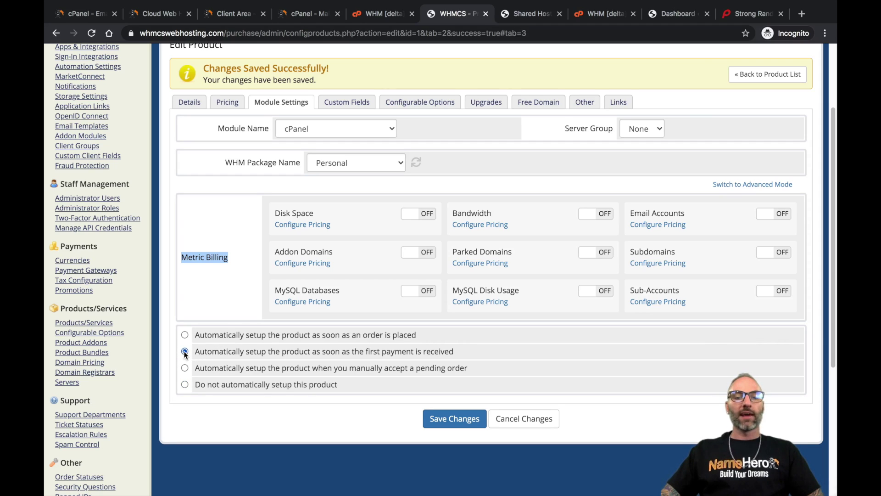
left_click_drag(454, 352, 195, 354)
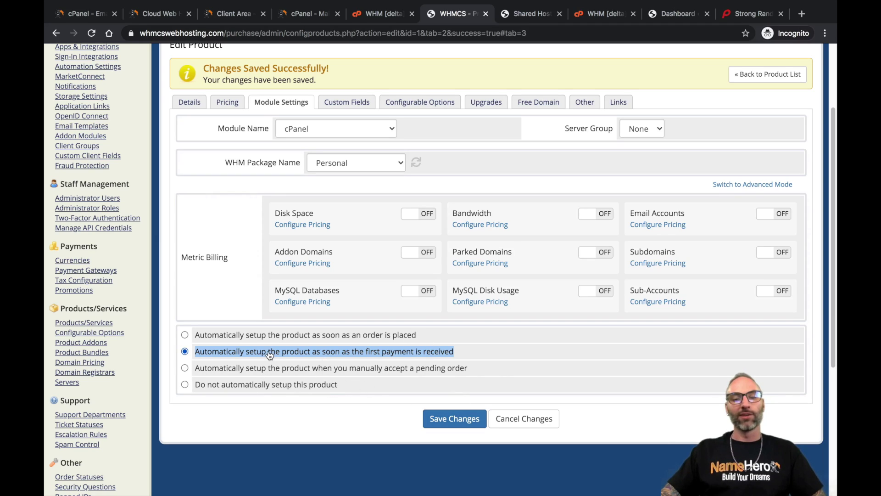
left_click(455, 419)
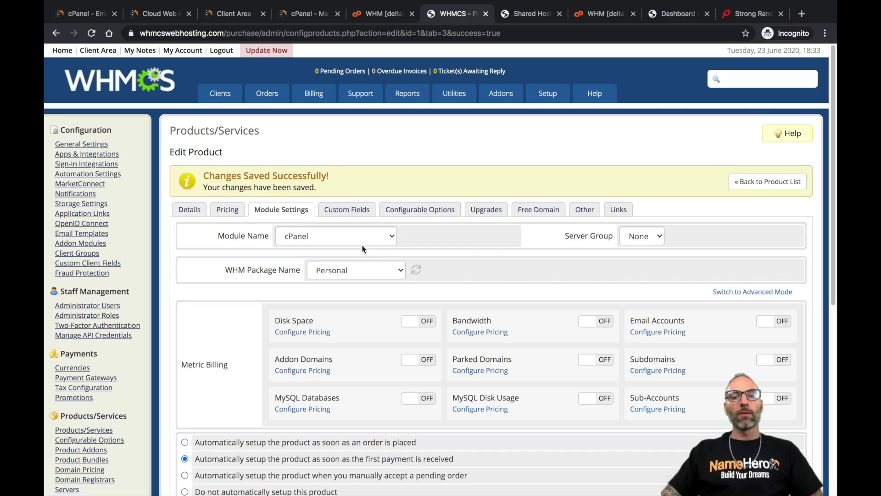
Step: Step through Custom Fields, Configurable Options, Upgrades and Free Domain, then view NameHero's cloud plans
scroll(351, 212, "down", 4)
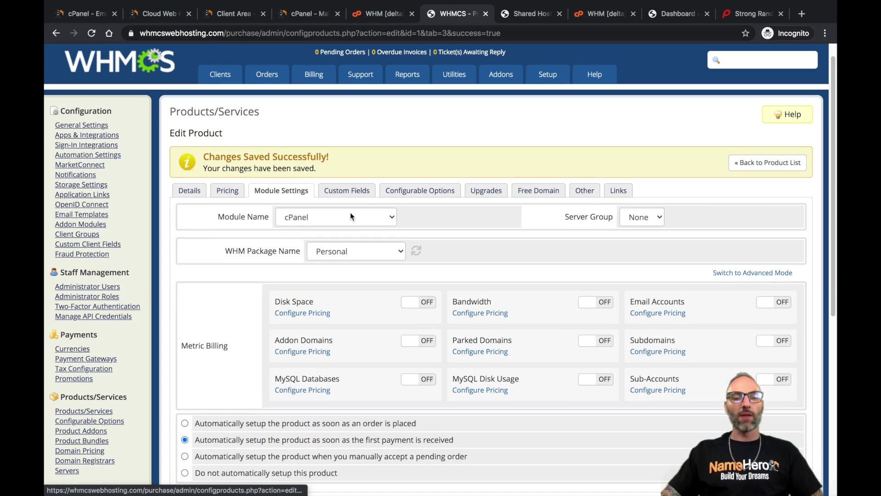
scroll(353, 214, "up", 3)
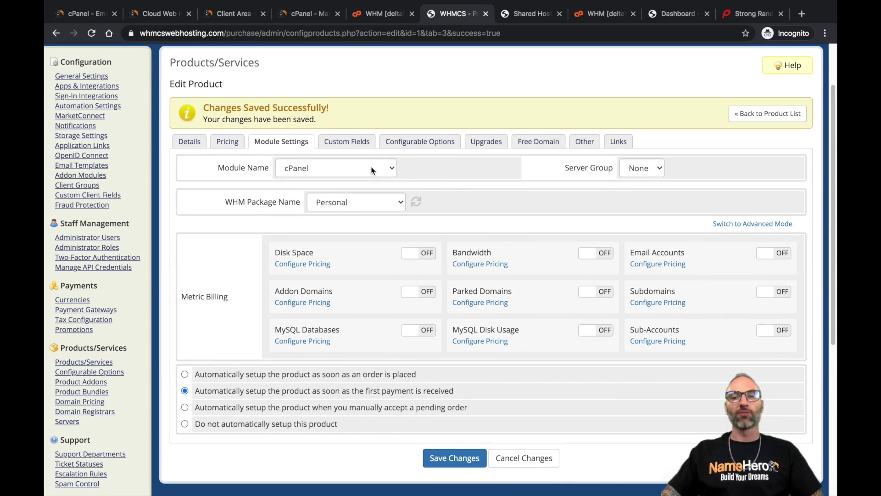
left_click(350, 144)
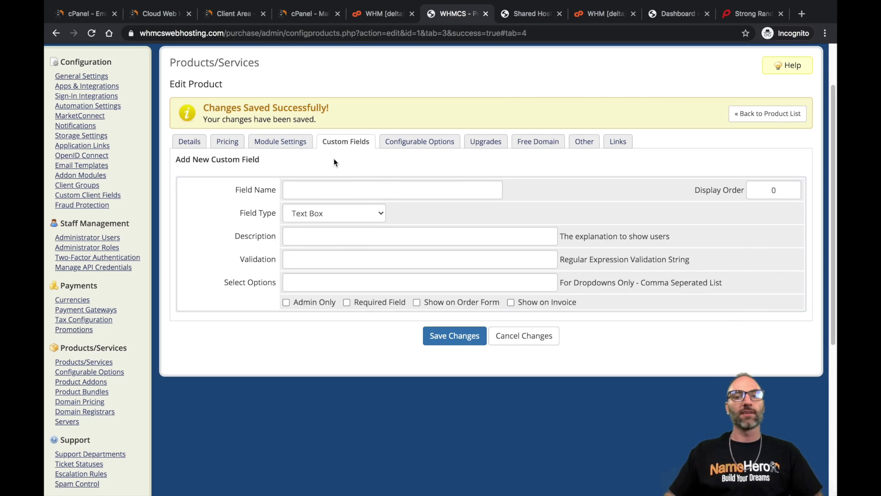
left_click(407, 145)
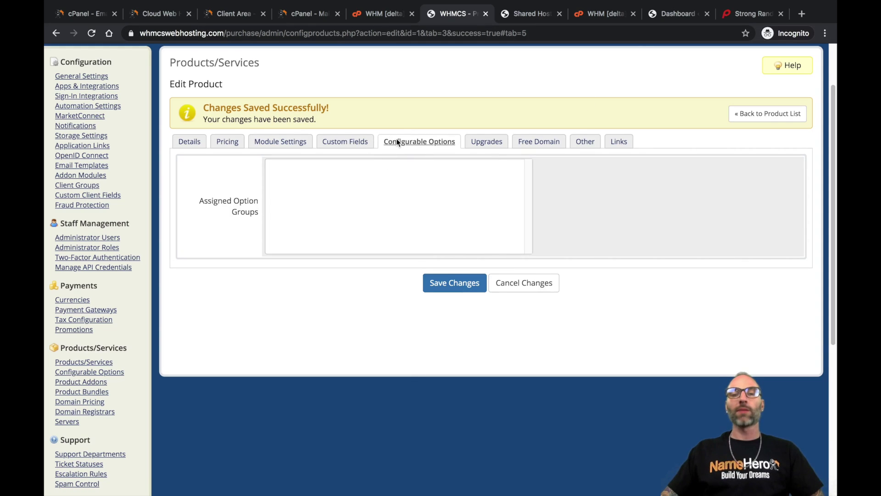
left_click(480, 142)
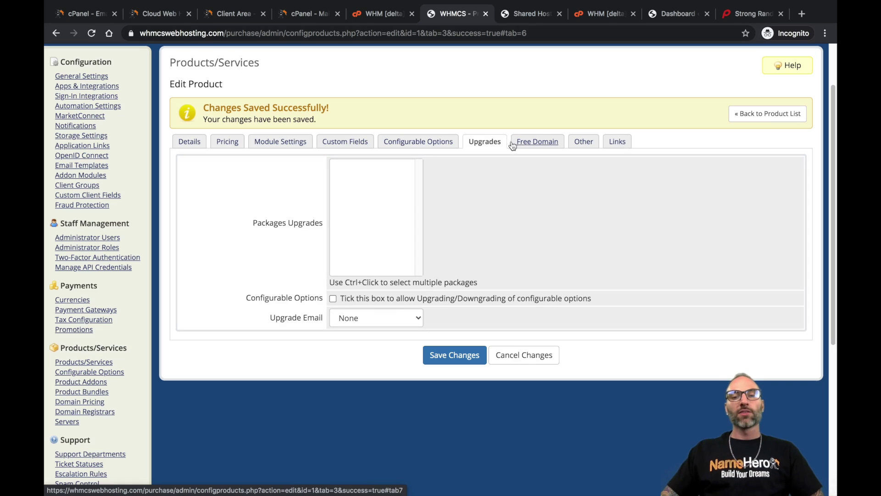
mouse_move(252, 224)
left_mouse_down()
mouse_move(323, 224)
mouse_move(263, 224)
left_mouse_up()
left_click(319, 222)
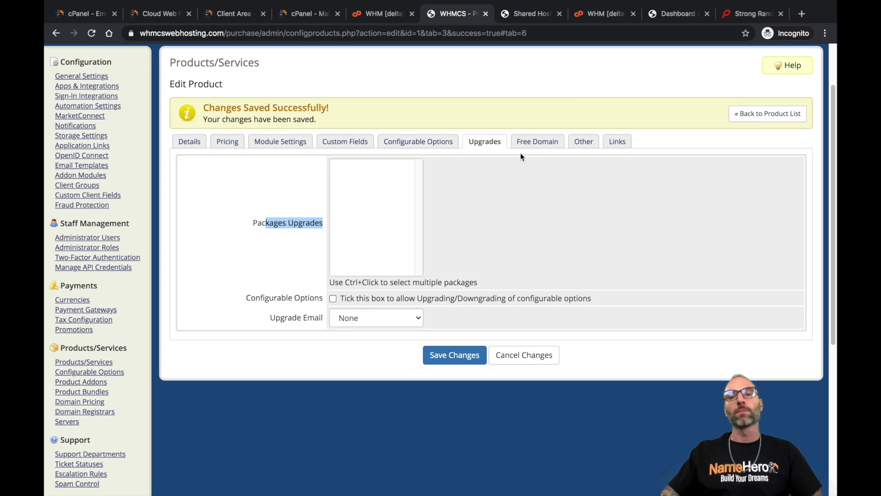
left_click(538, 141)
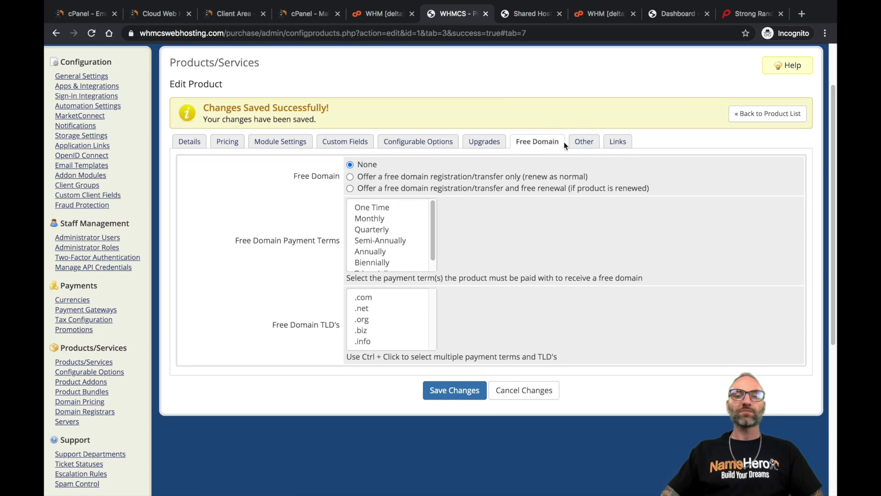
left_click(157, 14)
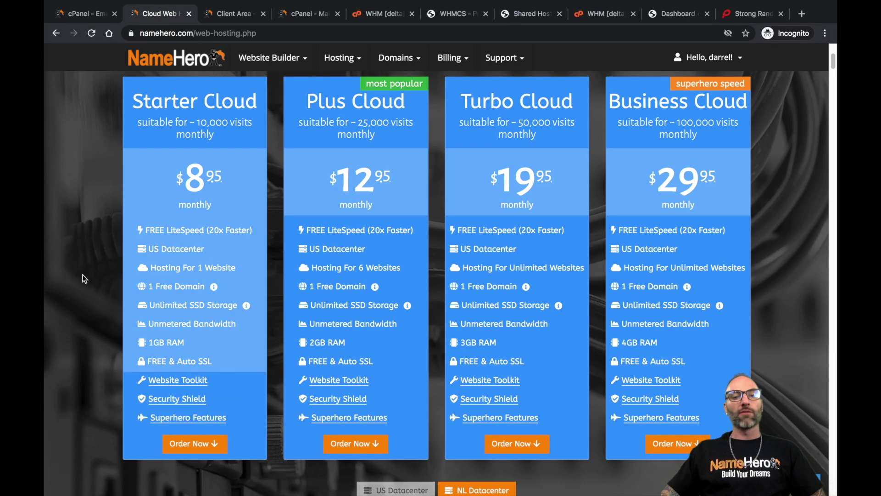
mouse_move(184, 447)
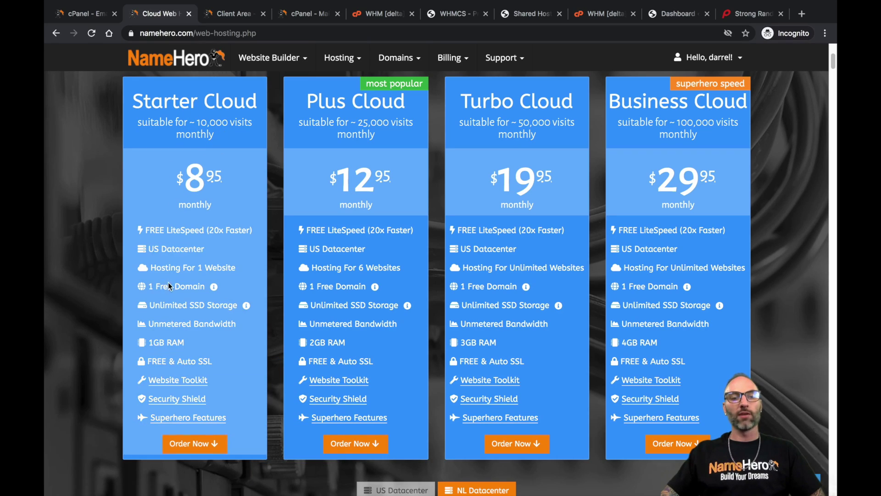
left_click(466, 14)
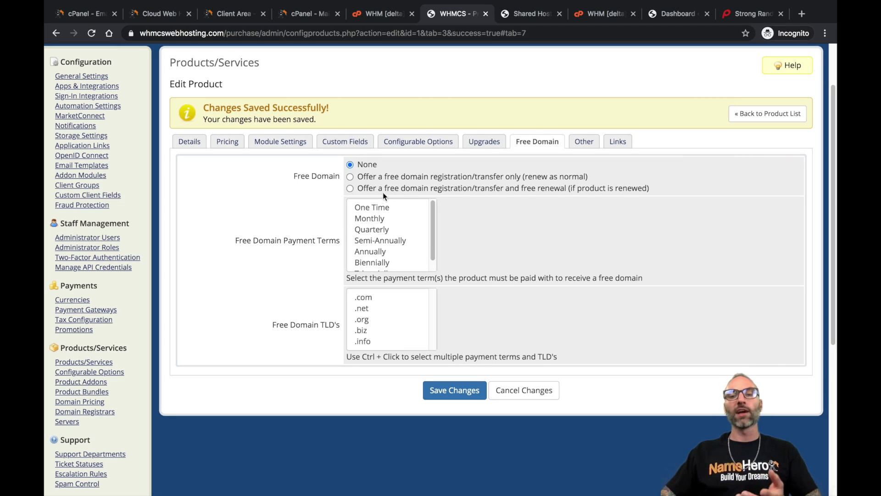
Step: Try the Percentage, Fixed Amount and No Commission affiliate payouts, revert to Use Default, and save
left_click(585, 143)
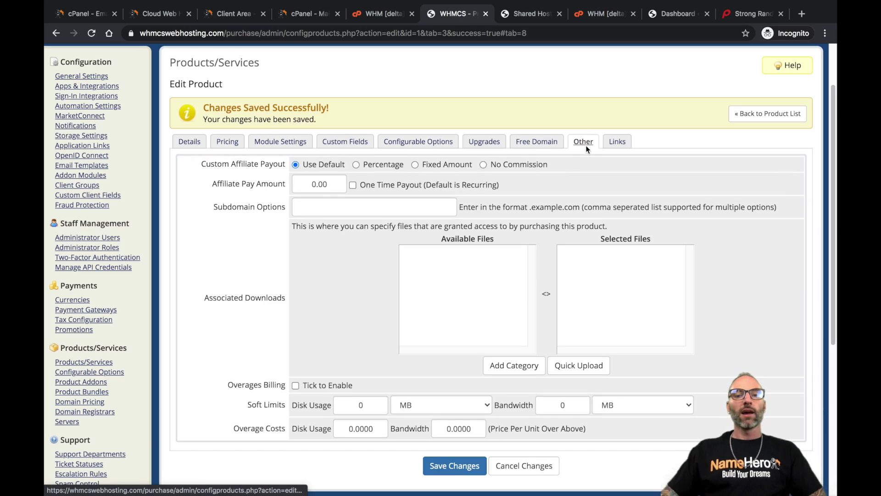
left_click_drag(200, 167, 280, 159)
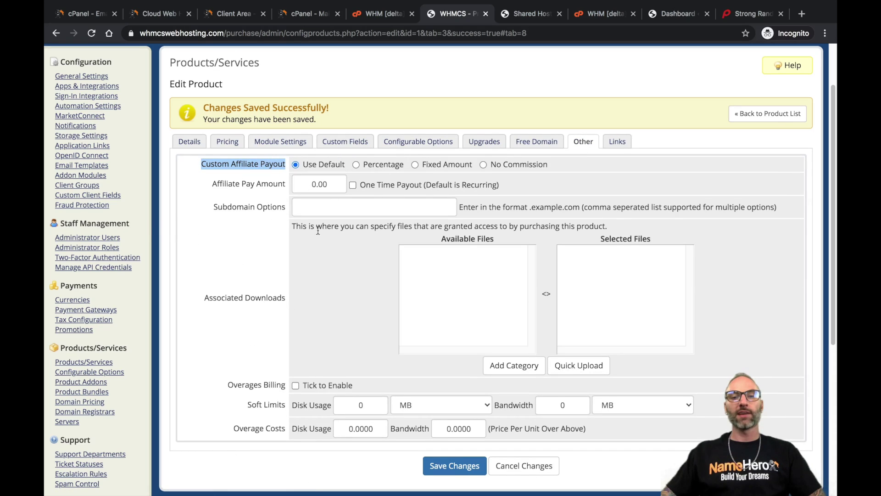
scroll(307, 290, "up", 3)
scroll(307, 291, "down", 3)
scroll(307, 292, "down", 1)
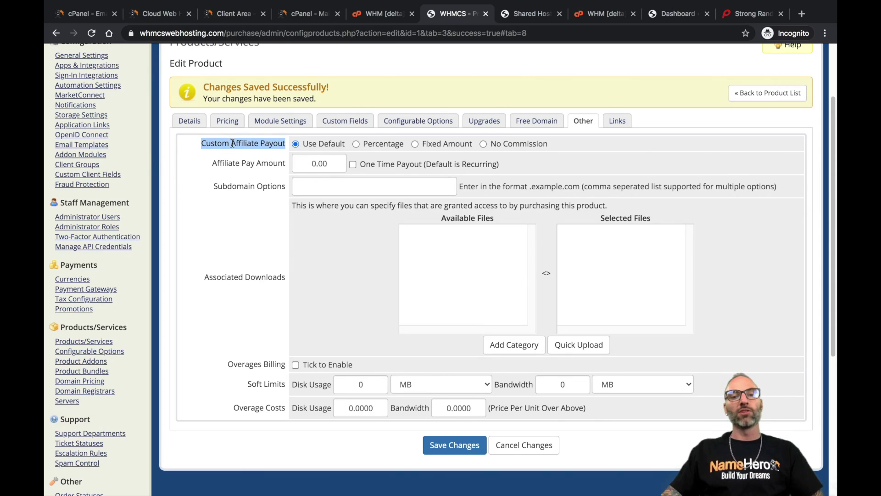
left_click(242, 156)
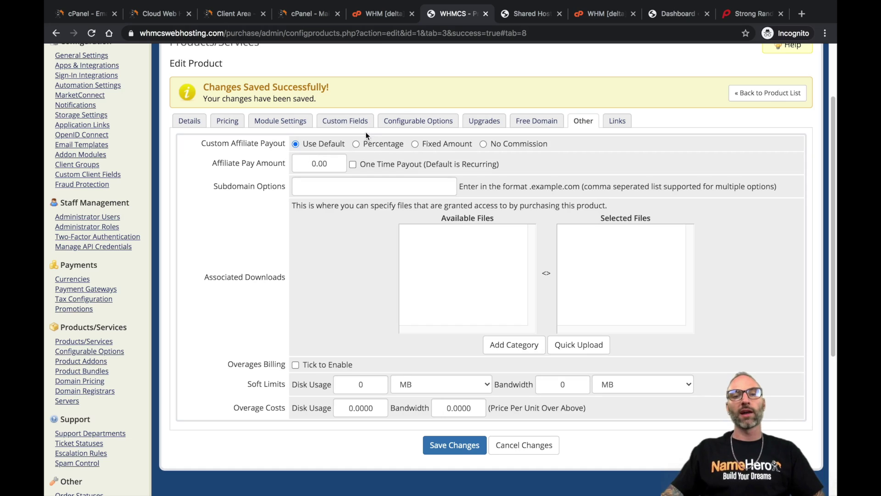
left_click(385, 151)
left_click(419, 146)
left_click(509, 145)
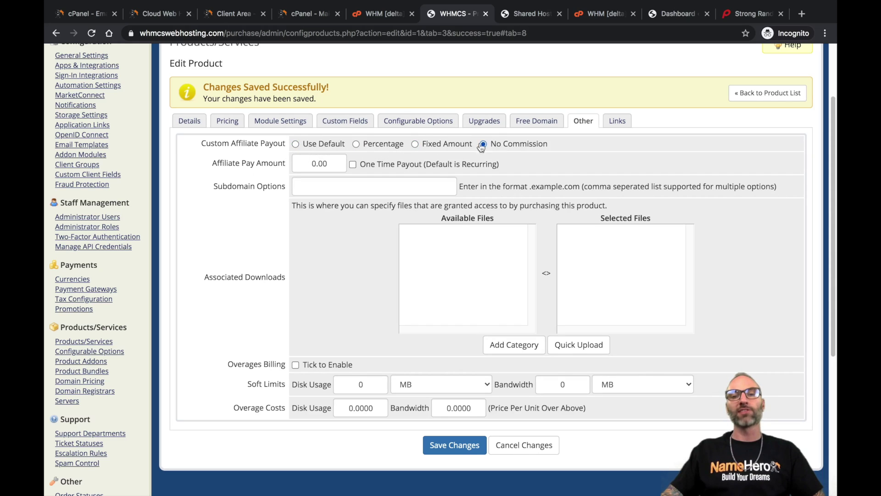
left_click(311, 145)
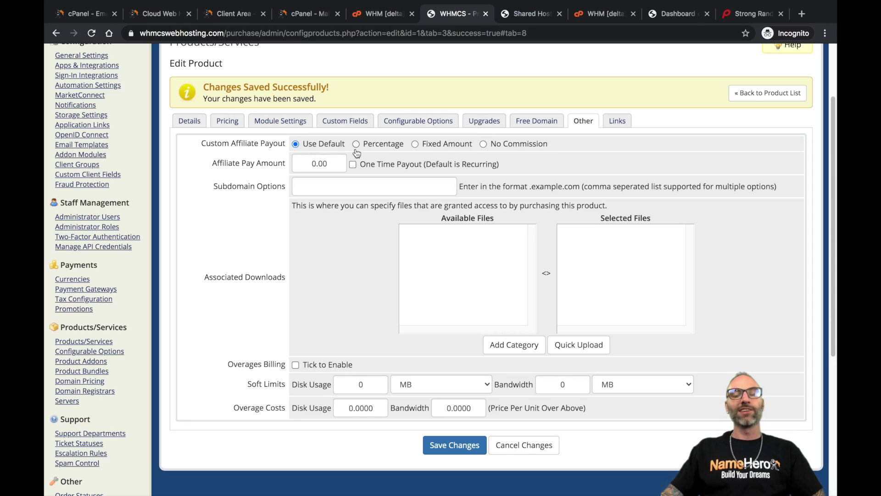
scroll(335, 151, "up", 1)
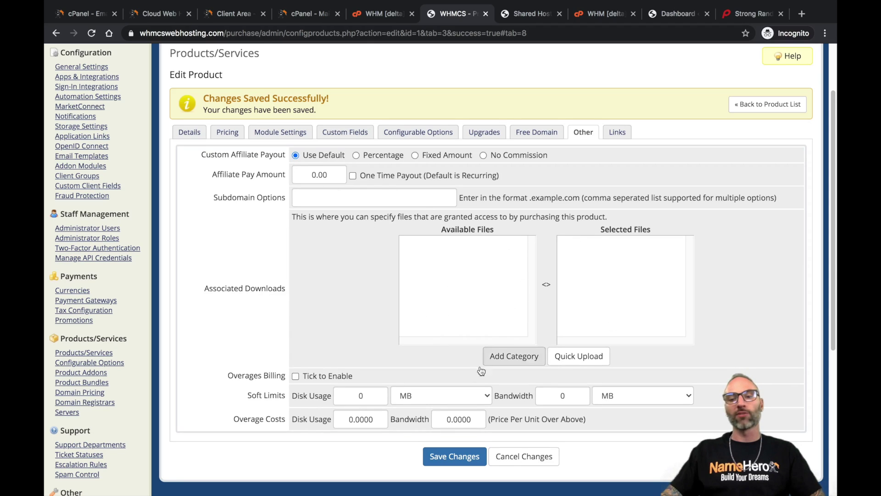
left_click(458, 456)
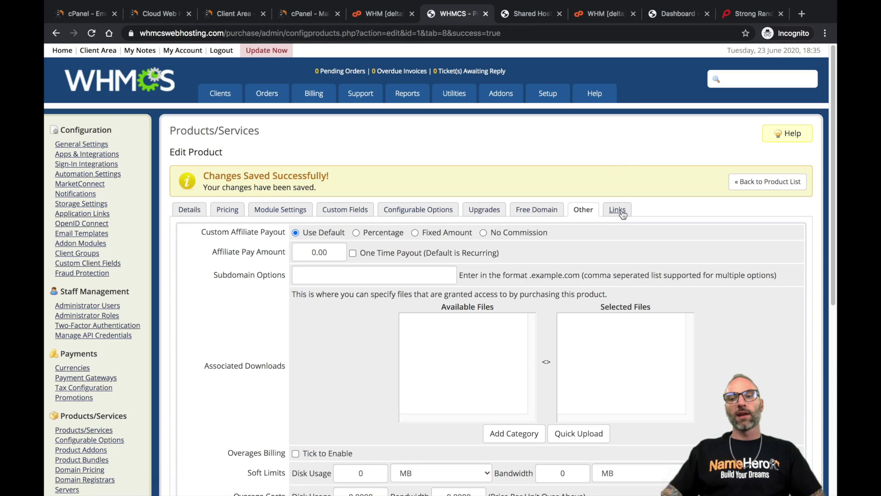
Step: Select the Direct Shopping Cart Link URL, glance at Hostiko, then return to the product list
left_click(621, 213)
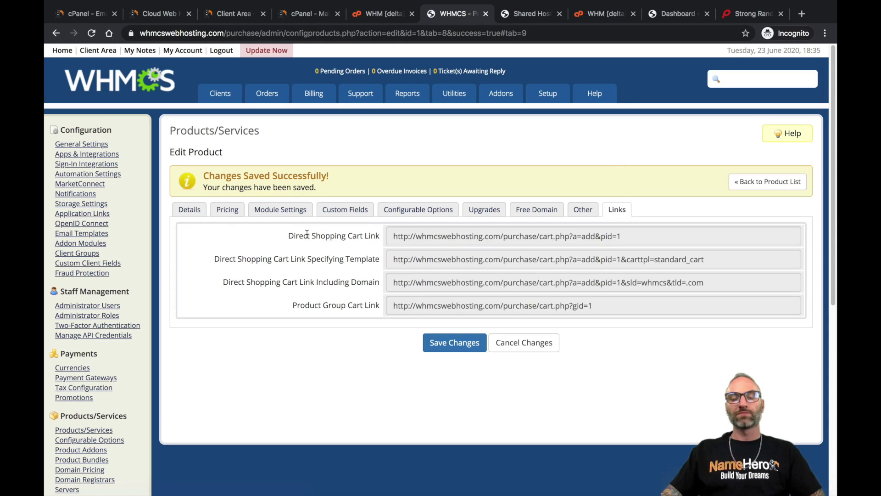
left_click_drag(394, 236, 634, 237)
left_click(643, 239)
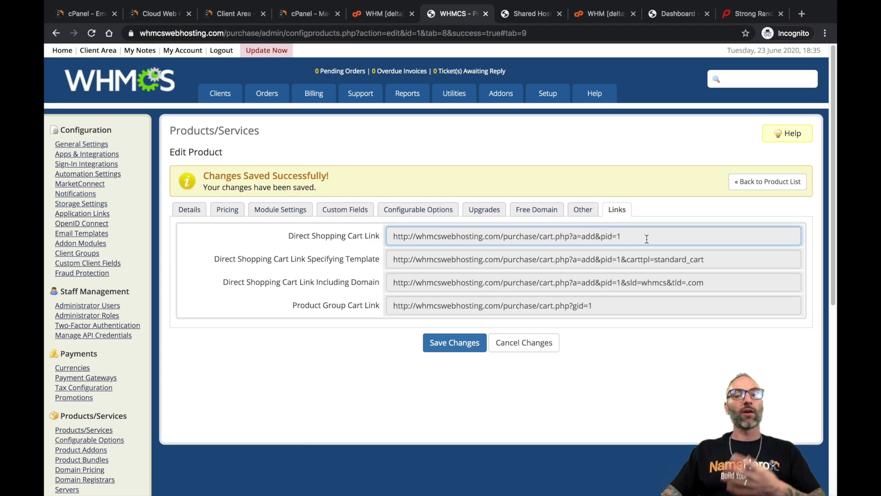
left_click_drag(648, 236, 390, 237)
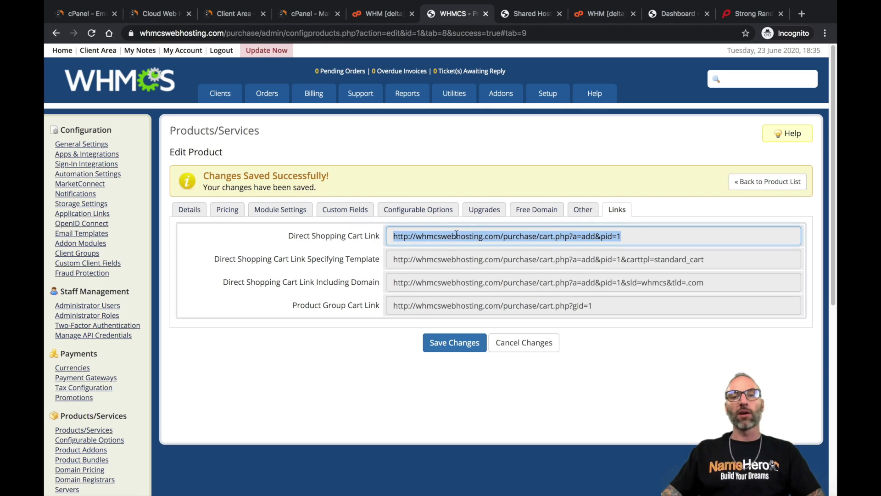
left_click(521, 15)
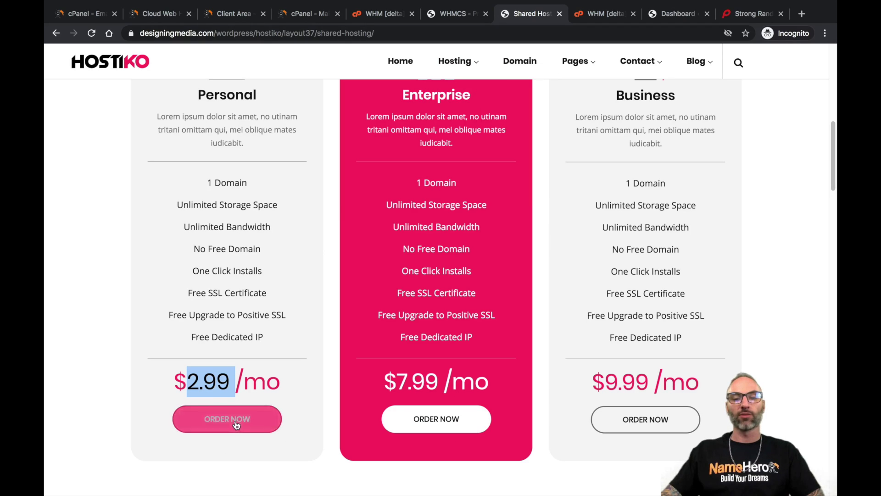
left_click(450, 21)
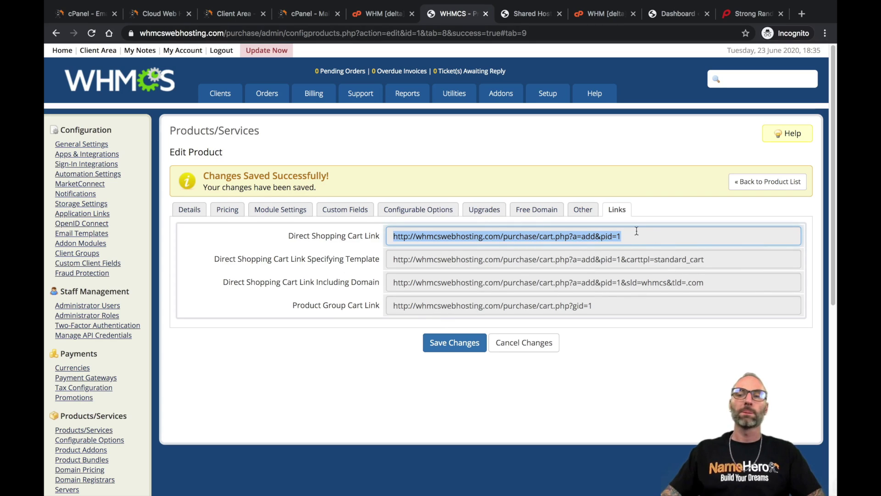
left_click(759, 184)
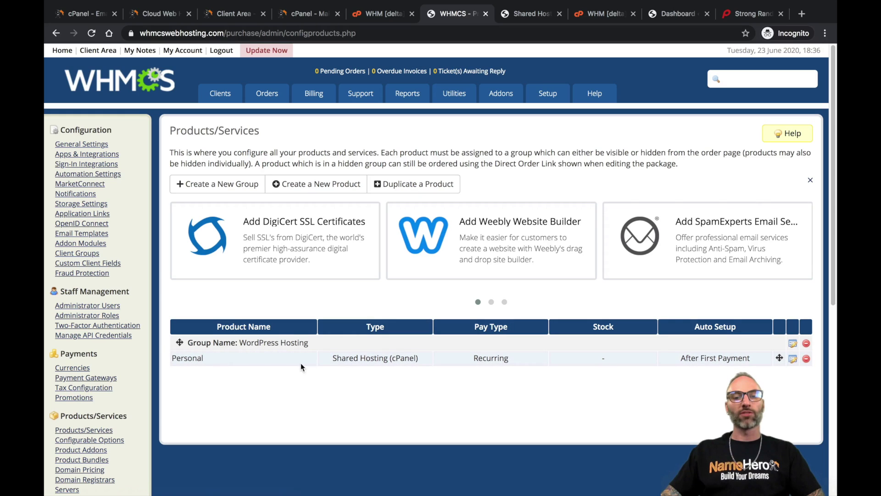
left_click(530, 14)
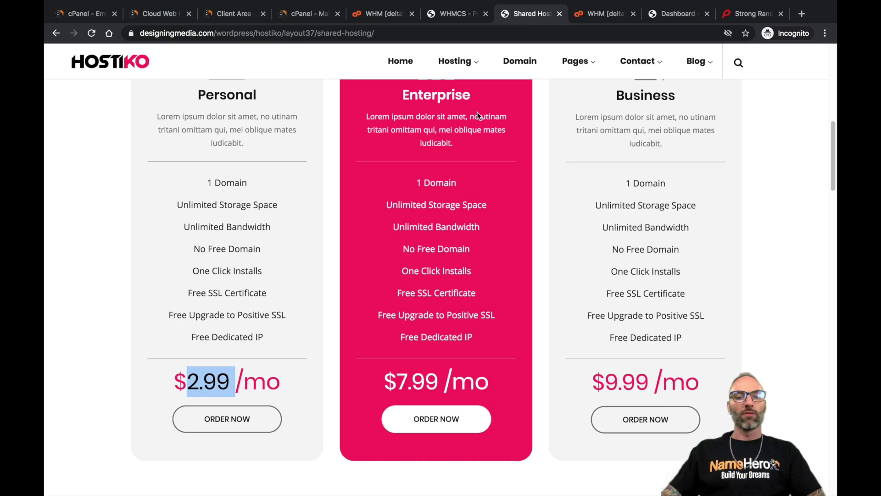
scroll(388, 244, "up", 2)
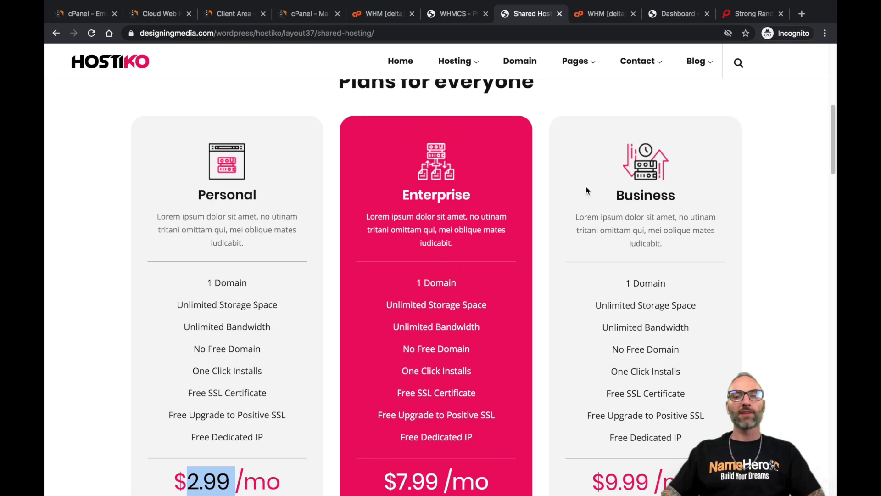
scroll(523, 213, "down", 1)
left_click(450, 18)
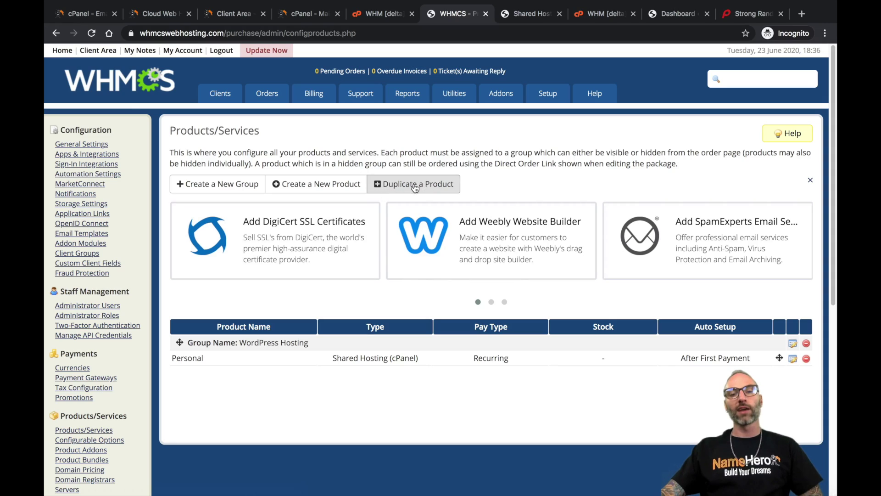
Step: Start a product duplicate with WordPress Hosting - Personal as the source product
left_click(435, 188)
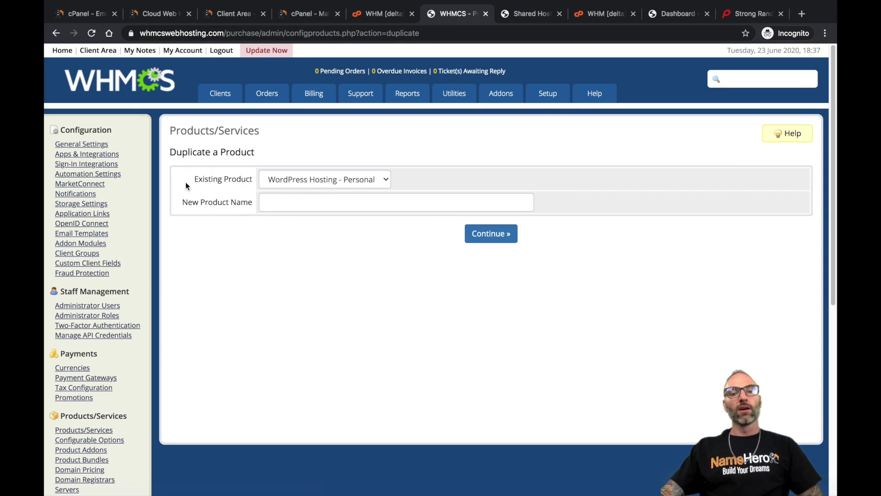
left_click(365, 186)
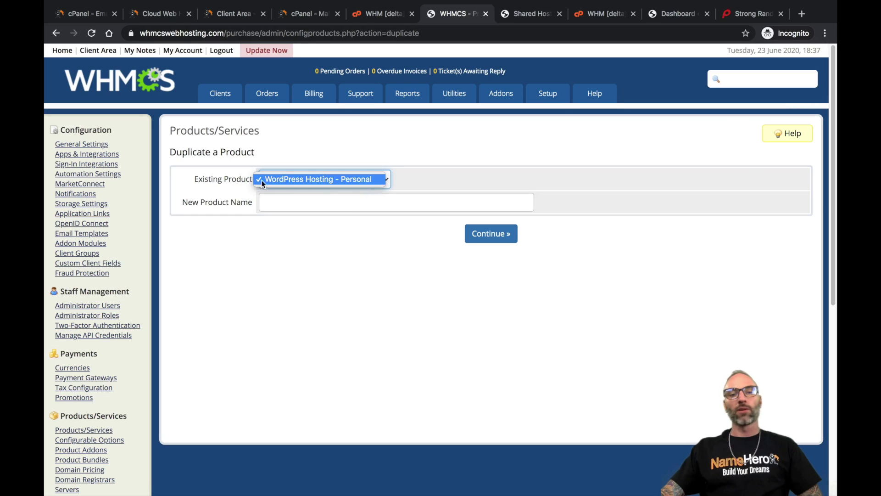
left_click(307, 180)
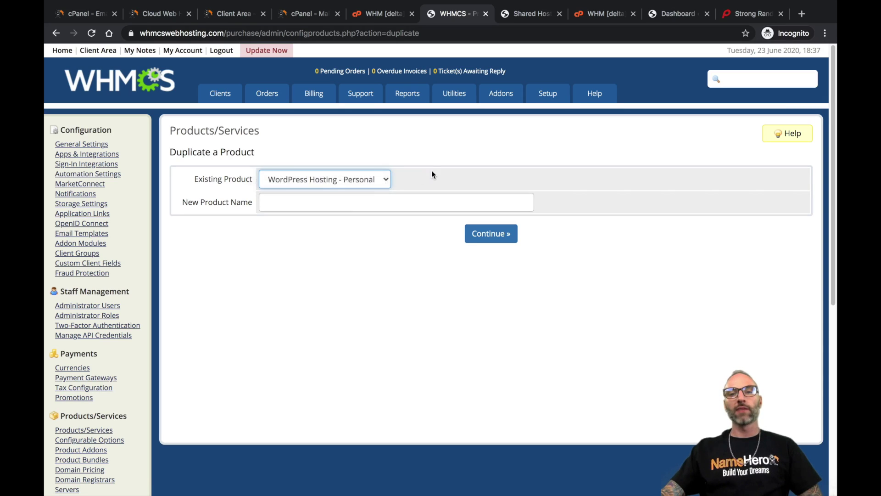
Step: Copy the plan name 'Enterprise' from the Hostiko pricing page
left_click(524, 19)
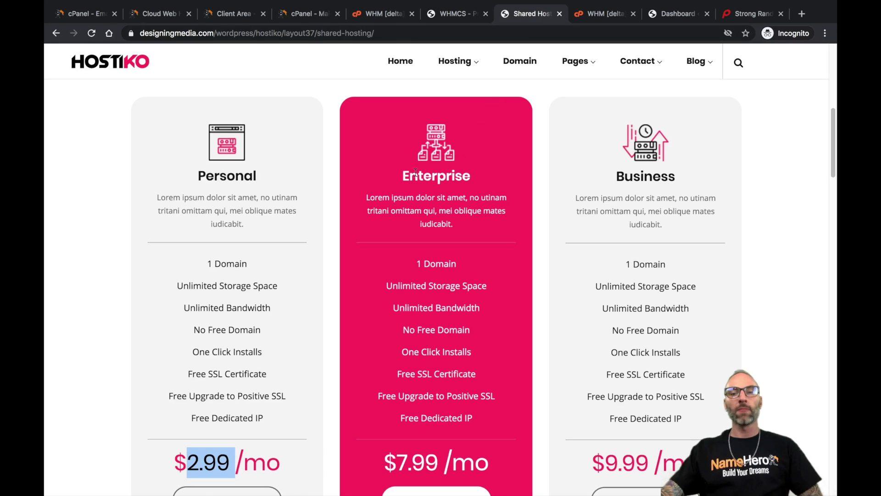
left_click_drag(402, 175, 466, 176)
right_click(456, 173)
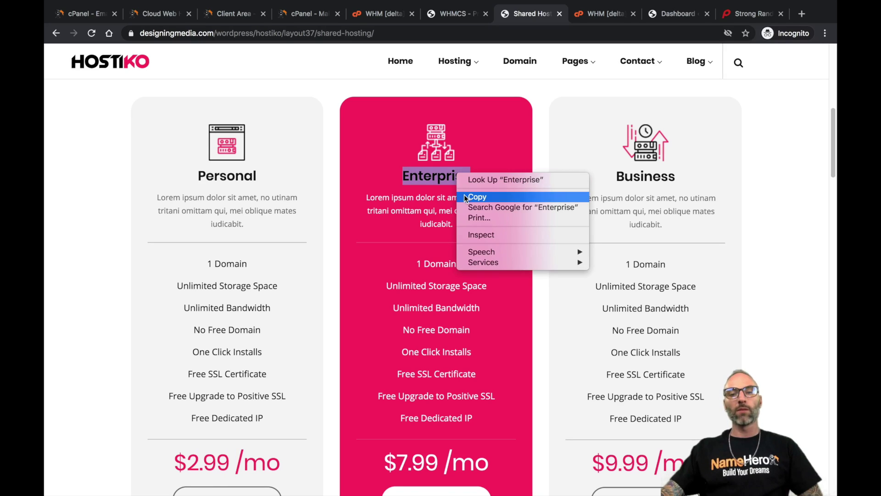
left_click(467, 197)
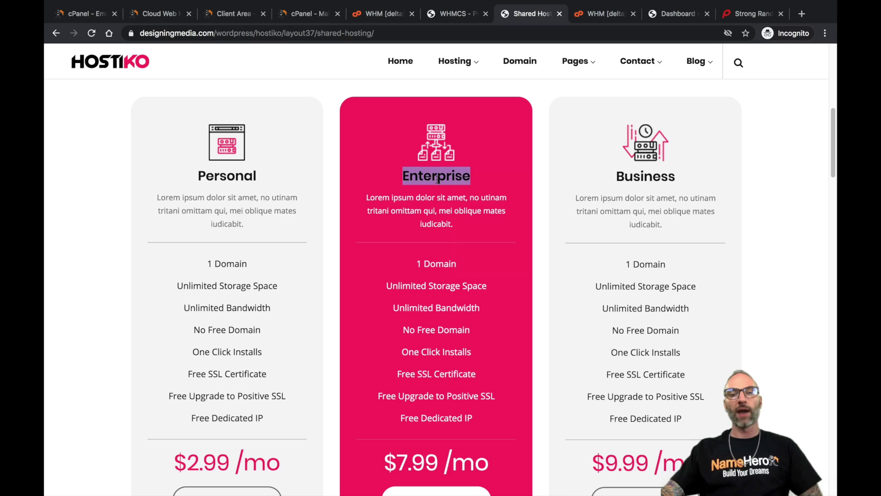
Step: Show NameHero's Cloud Web Hosting plans: Plus Cloud $12.95, Turbo Cloud $19.95, Business Cloud $29.95
left_click(166, 14)
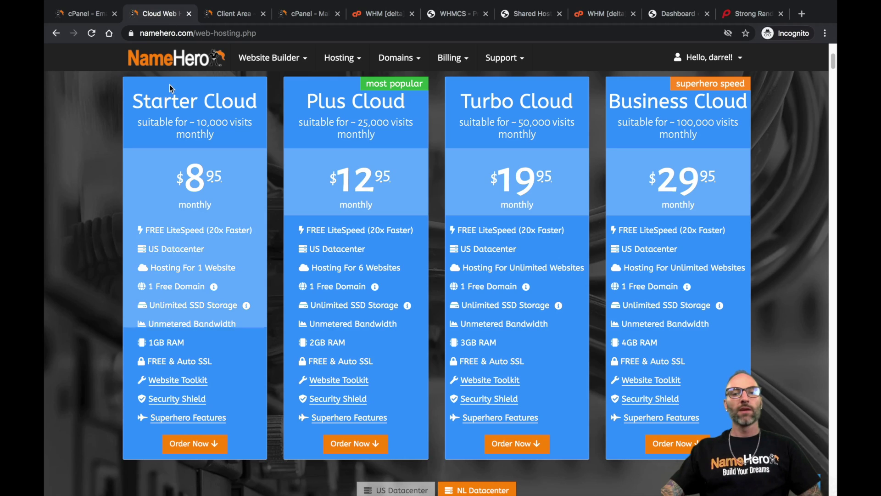
scroll(383, 113, "up", 1)
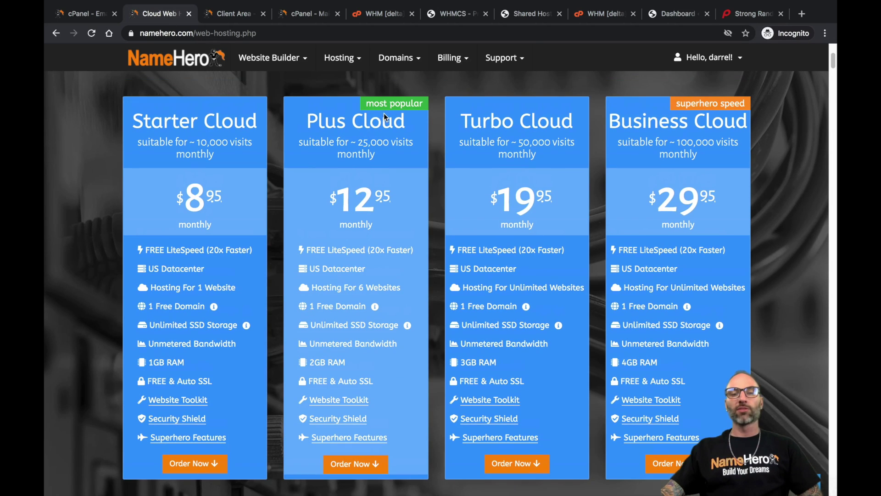
scroll(362, 128, "down", 1)
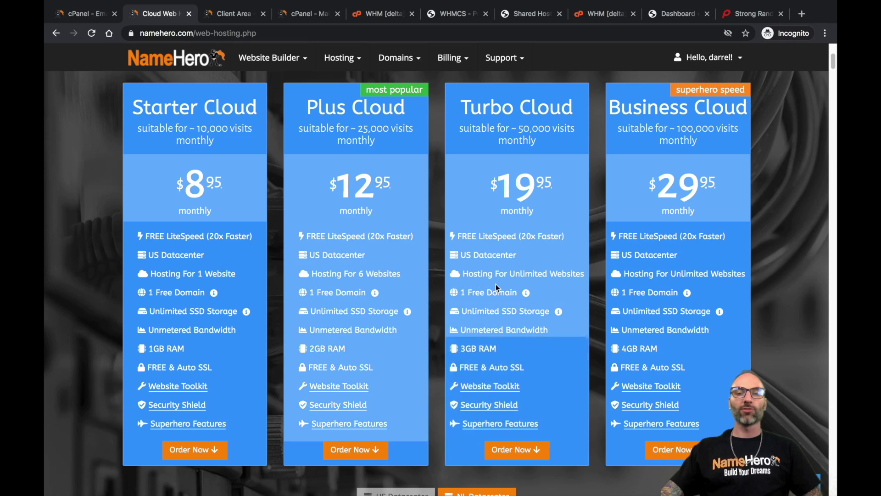
Step: Paste 'Enterprise' as the new product name and continue the duplicate from Personal
left_click(457, 13)
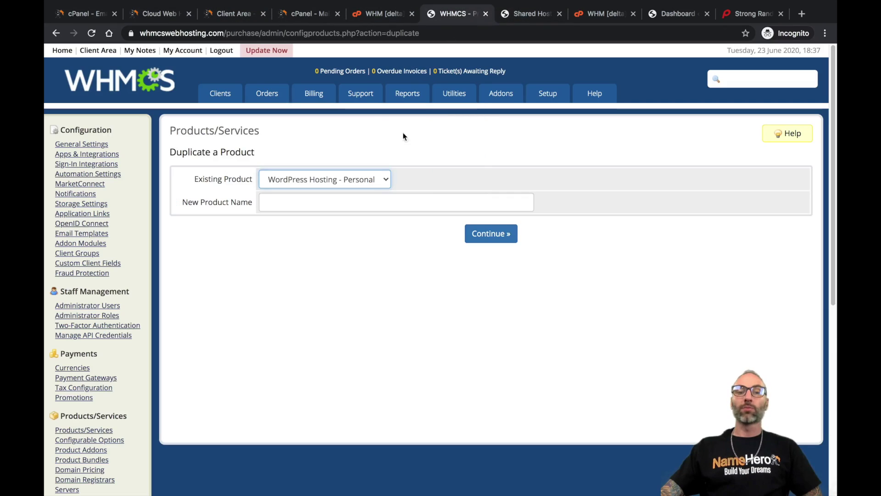
left_click(341, 202)
right_click(343, 203)
left_click(384, 274)
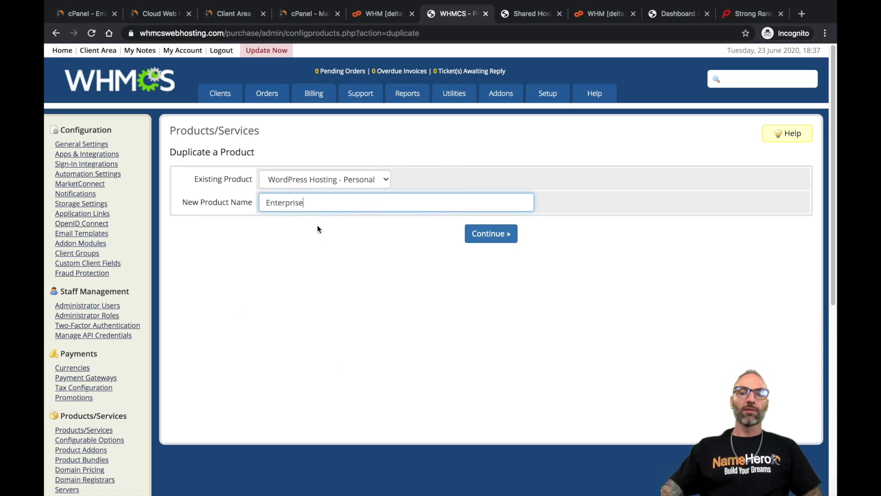
left_click(246, 201)
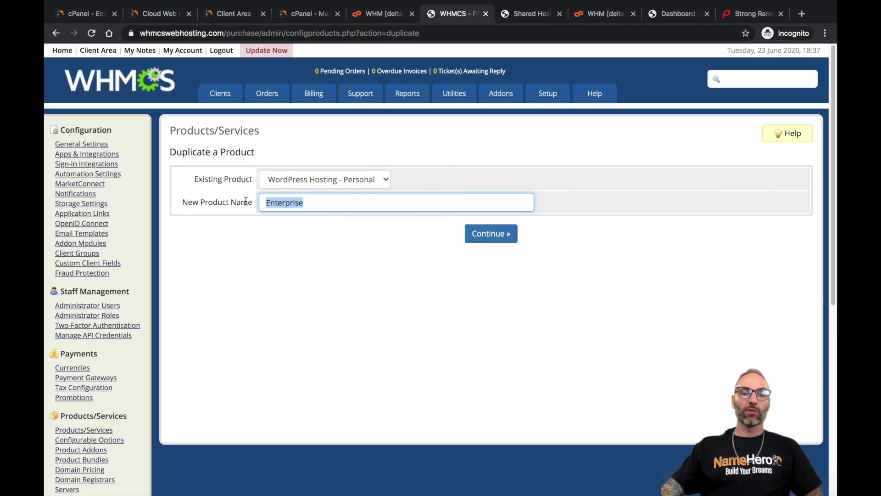
left_click(522, 20)
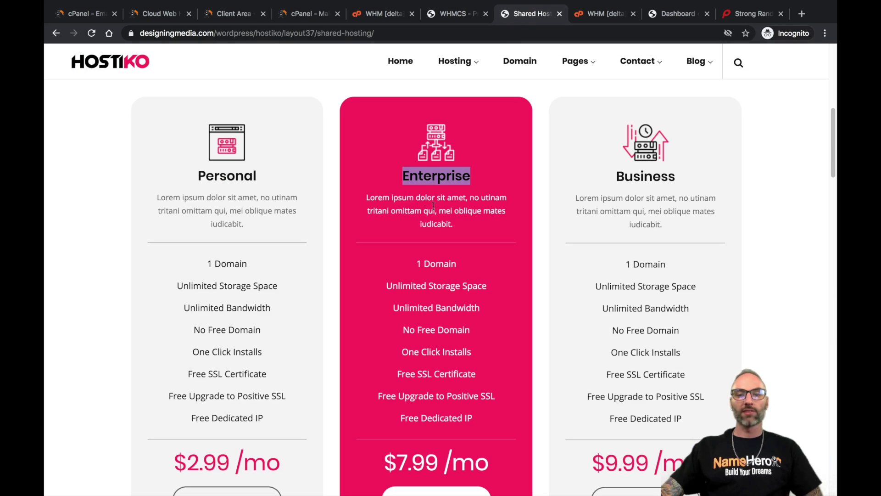
left_click(455, 15)
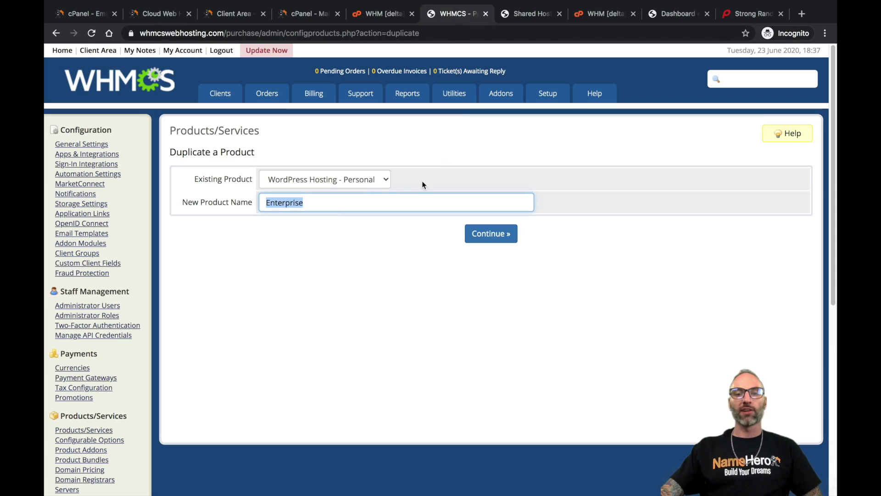
left_click(490, 235)
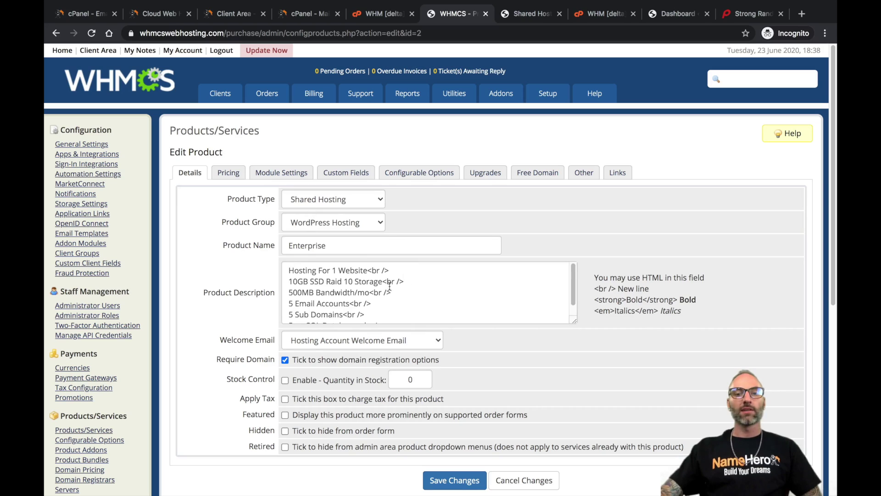
Step: Change the description's website count from 1 to 8
left_click(342, 280)
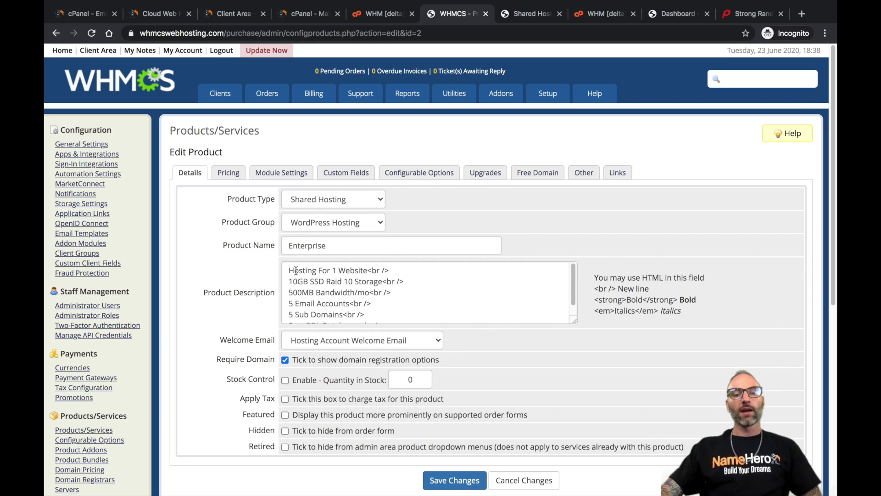
left_click_drag(289, 271, 390, 271)
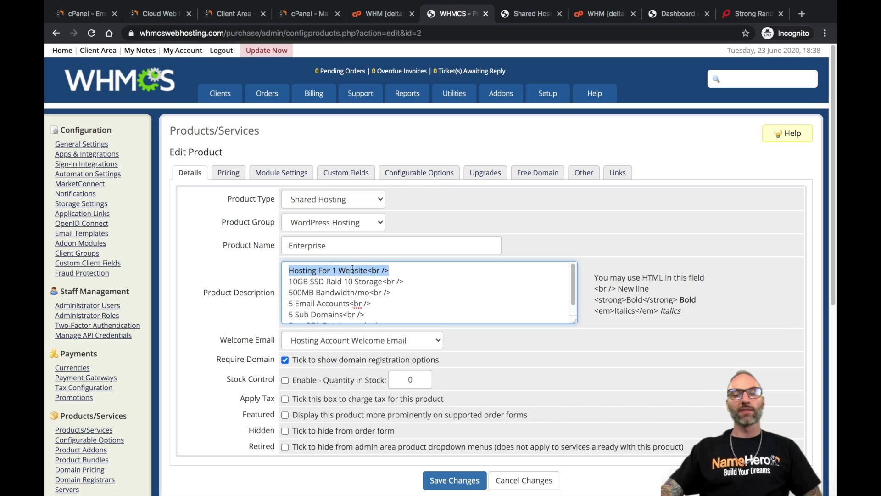
left_click(335, 271)
double_click(334, 270)
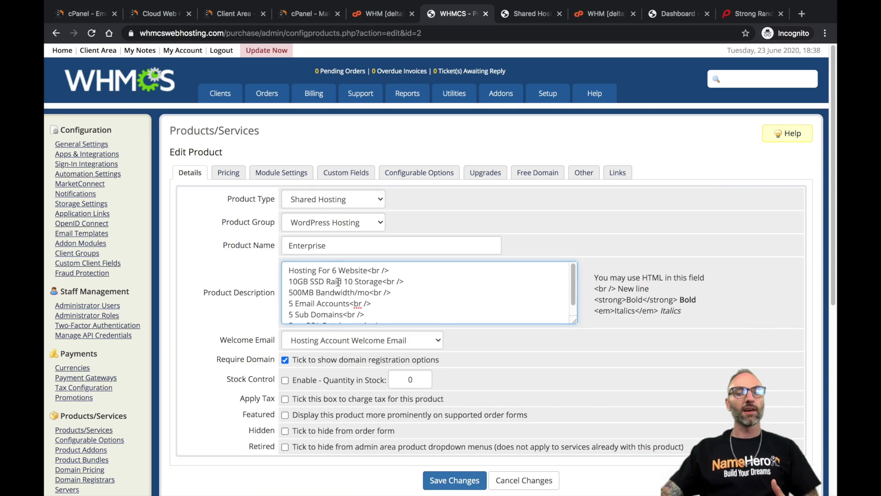
double_click(334, 271)
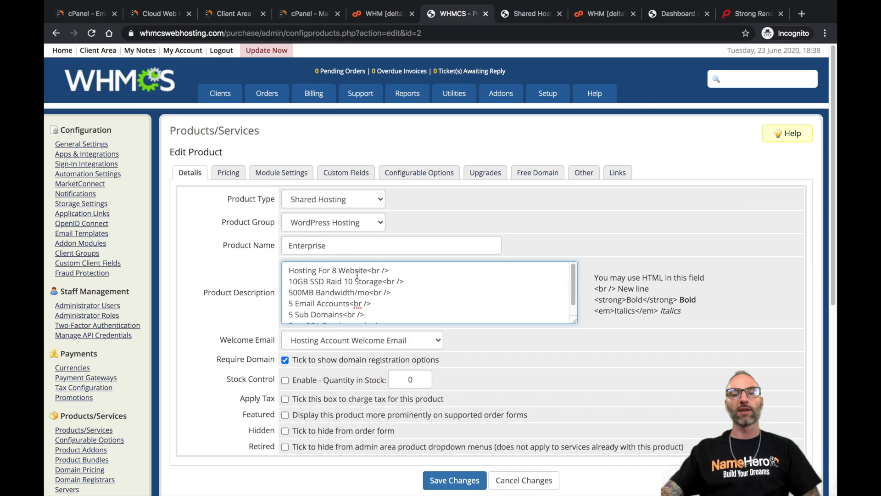
Step: Change the SSD Raid 10 storage in the description from 10GB to 20GB
left_click(294, 281)
key("BackSpace")
type("2")
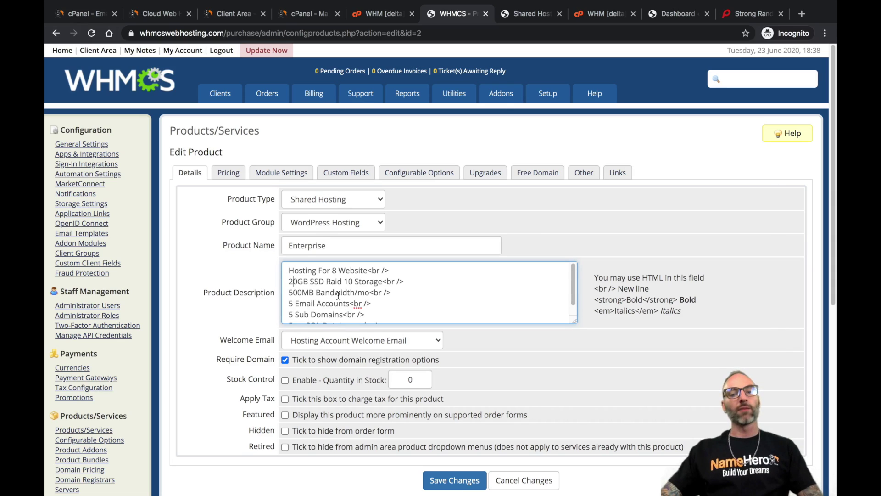
double_click(305, 282)
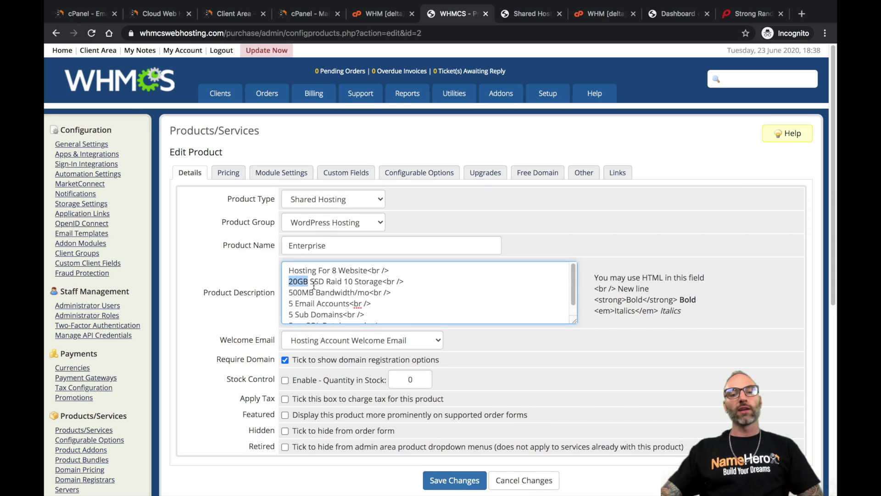
left_click_drag(401, 281, 302, 283)
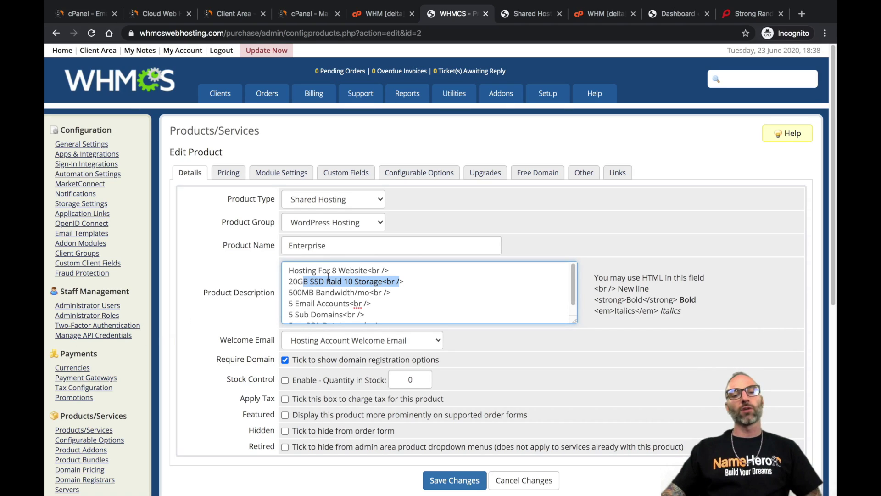
left_click(304, 279)
left_click_drag(304, 278, 286, 281)
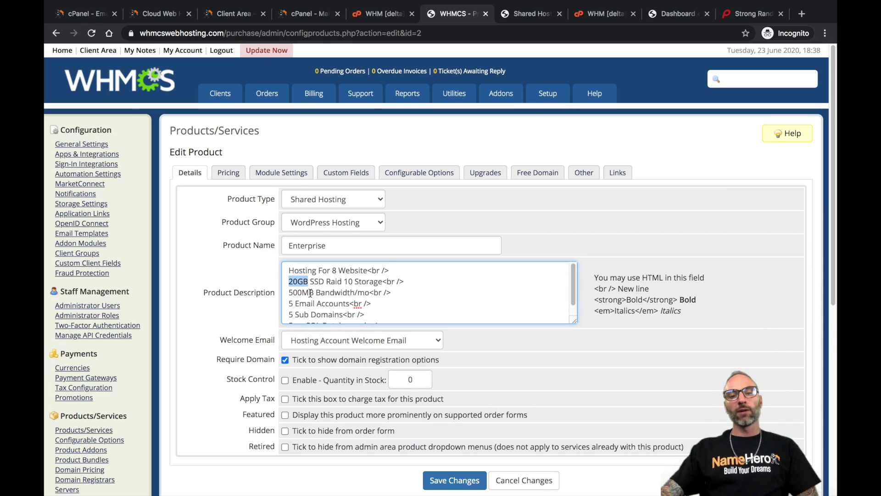
Step: Replace 500MB bandwidth with 'Unmetered' and set email accounts to 'Unlimited'
left_click_drag(314, 292, 284, 293)
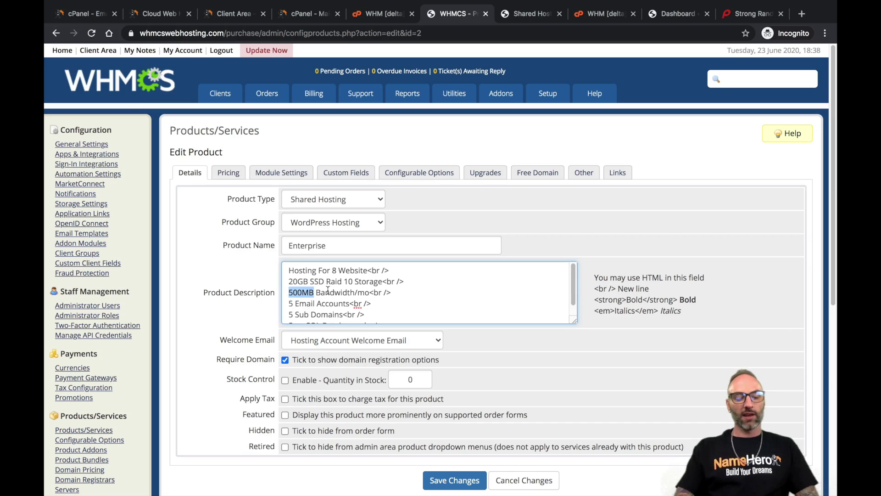
type("Unmetered")
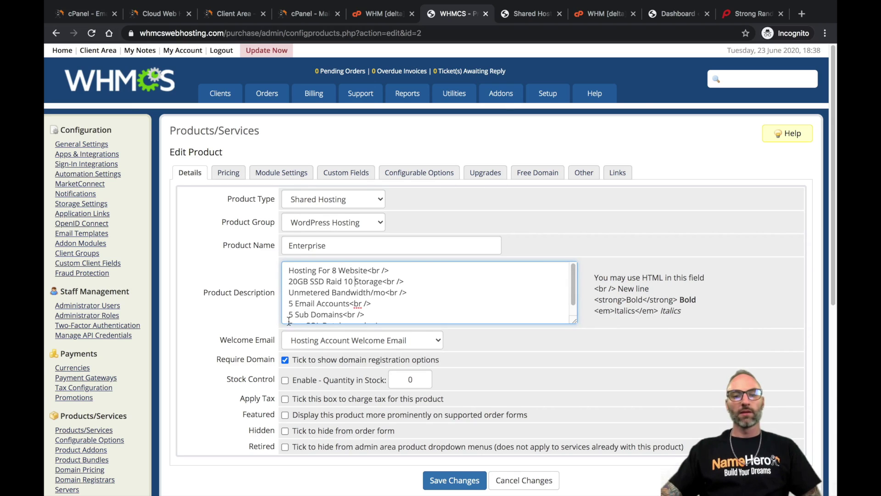
double_click(290, 304)
scroll(333, 294, "down", 1)
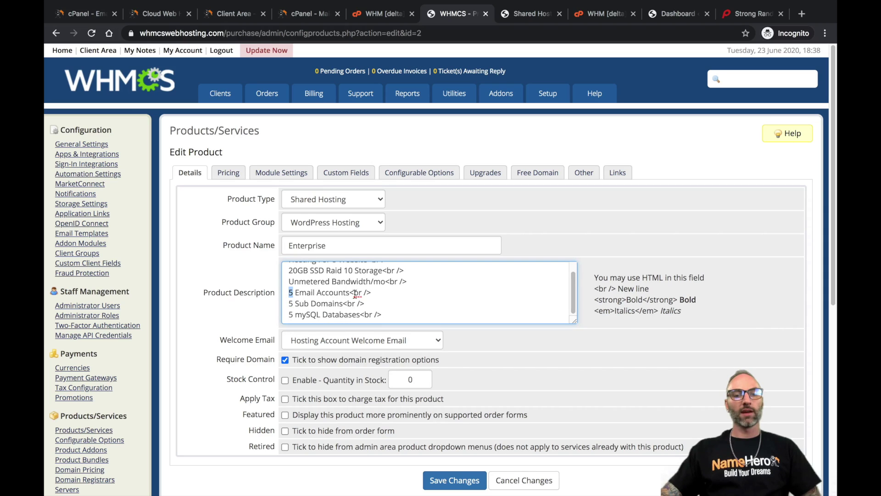
type("Unlimited")
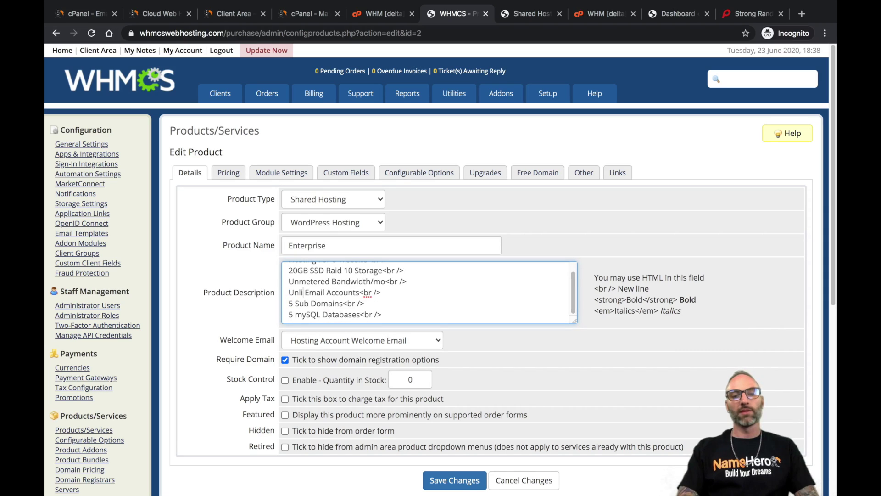
Step: Set the sub domains and mySQL databases counts to 'Unlimited' in the description
double_click(290, 304)
type("Unlimited")
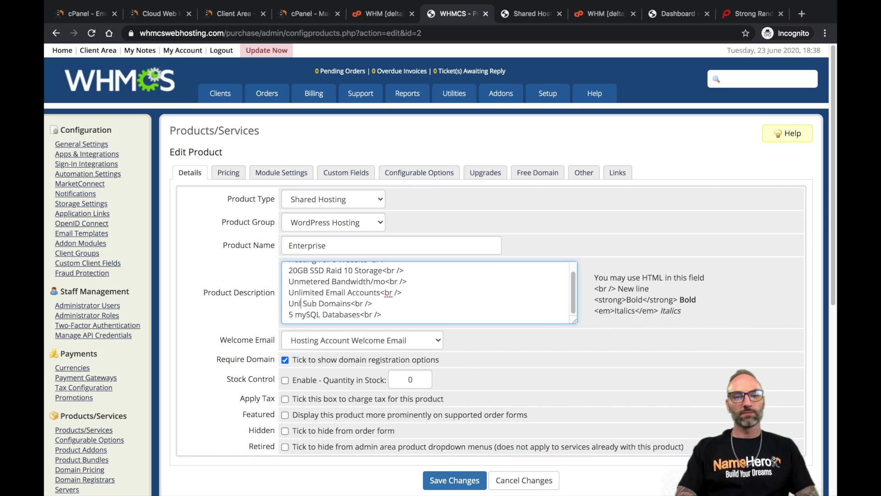
scroll(338, 315, "down", 1)
scroll(338, 315, "down", 3)
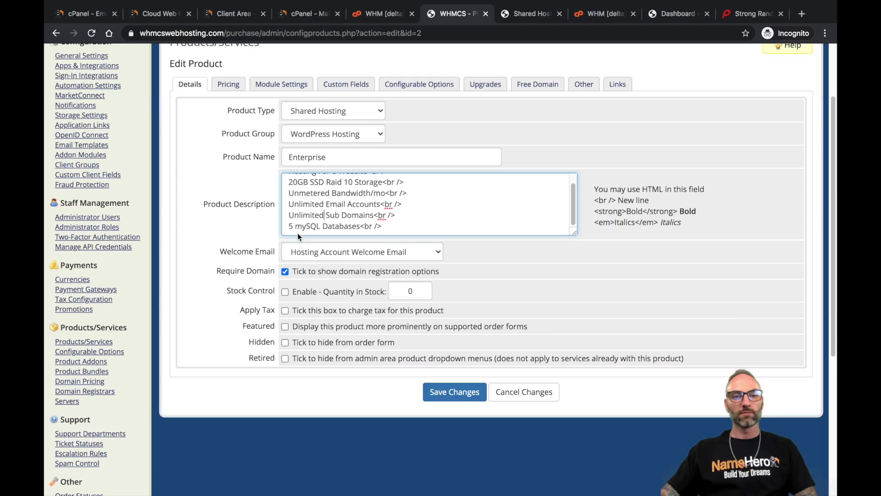
double_click(290, 226)
type("Unlimited")
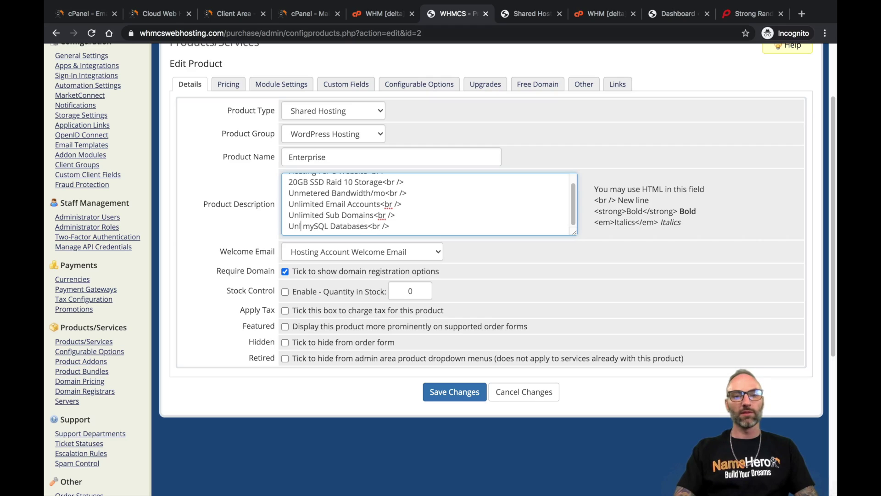
scroll(318, 203, "up", 5)
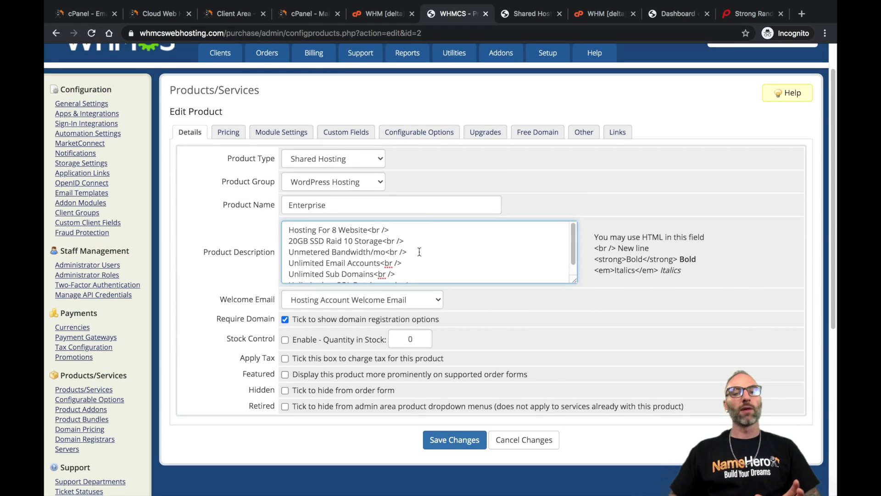
left_click_drag(333, 230, 291, 241)
scroll(305, 255, "down", 1)
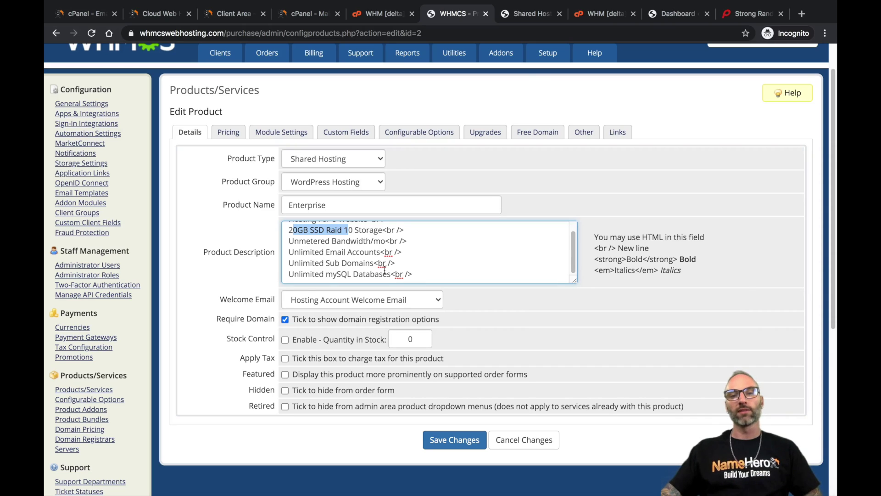
left_click(381, 13)
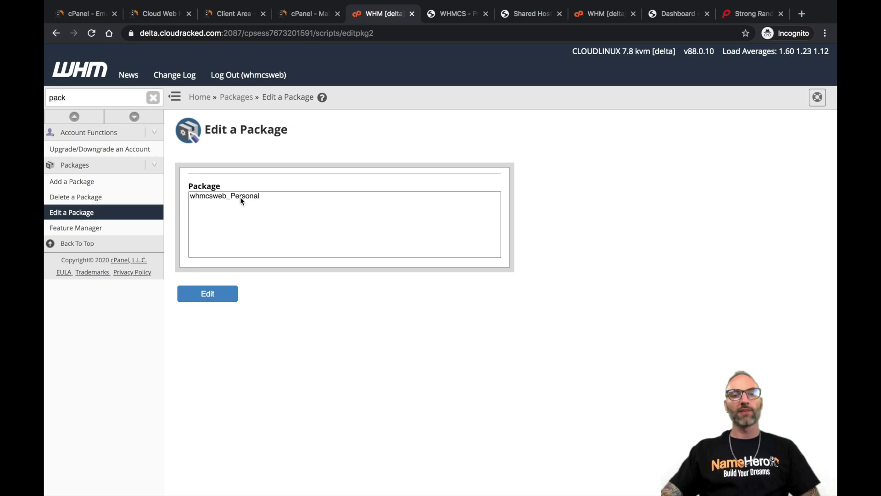
Step: Start a new WHM package named 'Enterprise', copying the name from the WHMCS product
left_click(60, 182)
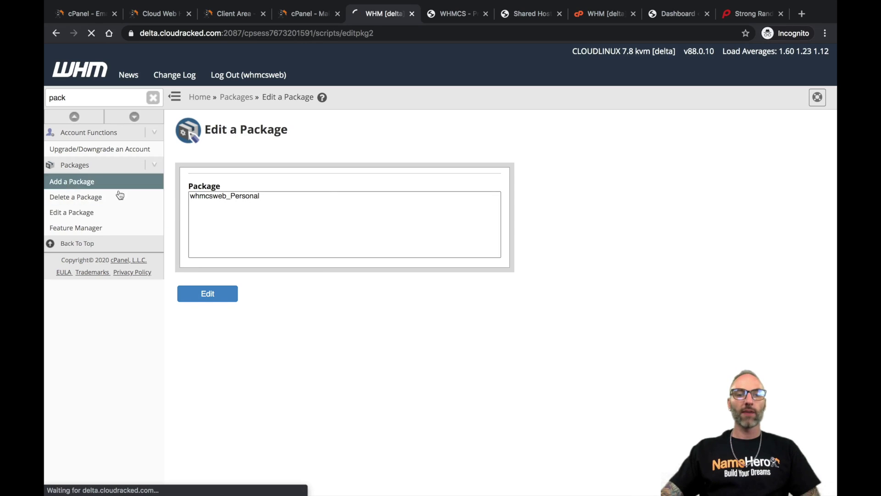
left_click(471, 14)
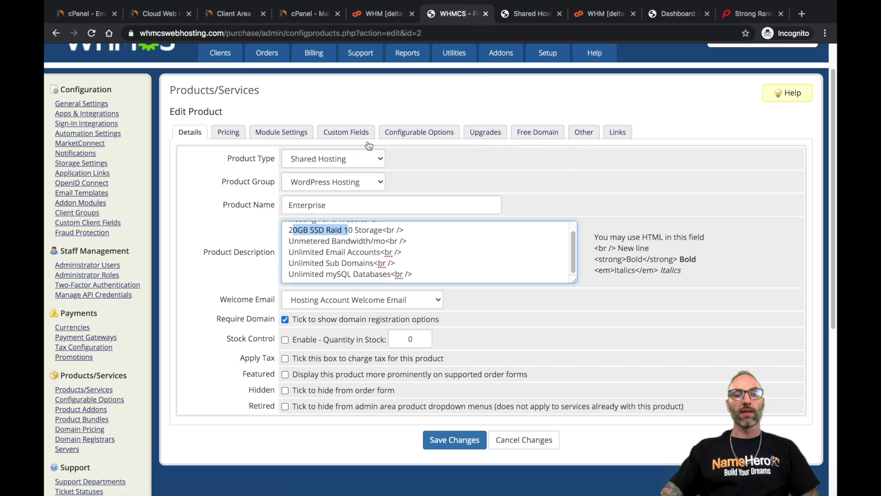
double_click(331, 202)
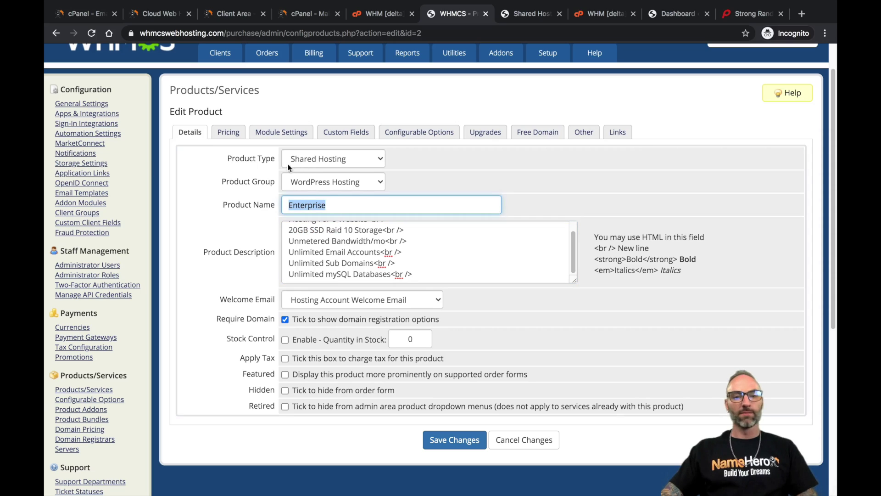
right_click(306, 205)
left_click(362, 281)
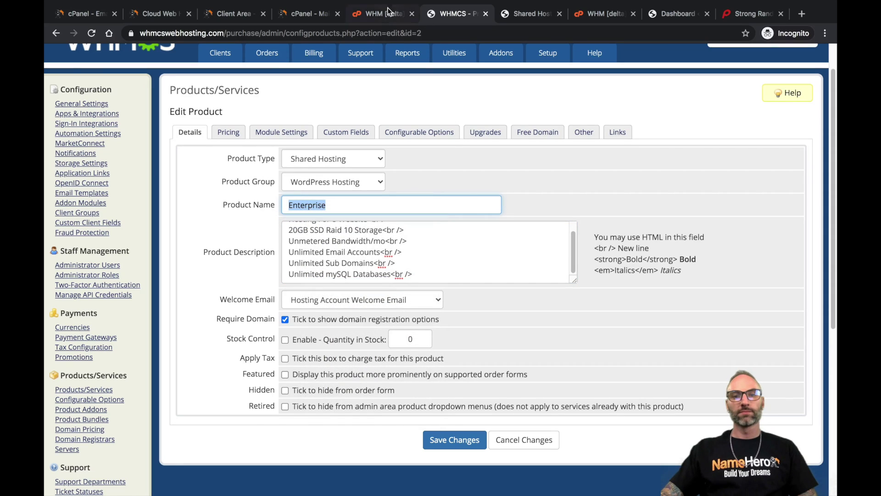
left_click(385, 14)
left_click(343, 183)
right_click(343, 181)
left_click(381, 251)
Step: Set the package's disk quota to a fixed 20000 MB
left_click(326, 251)
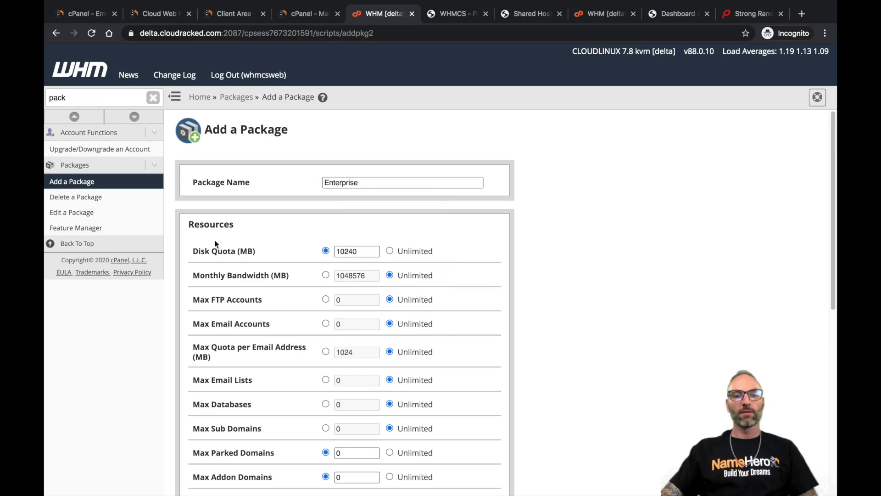
left_click(355, 252)
left_click_drag(363, 251, 142, 231)
type("20000")
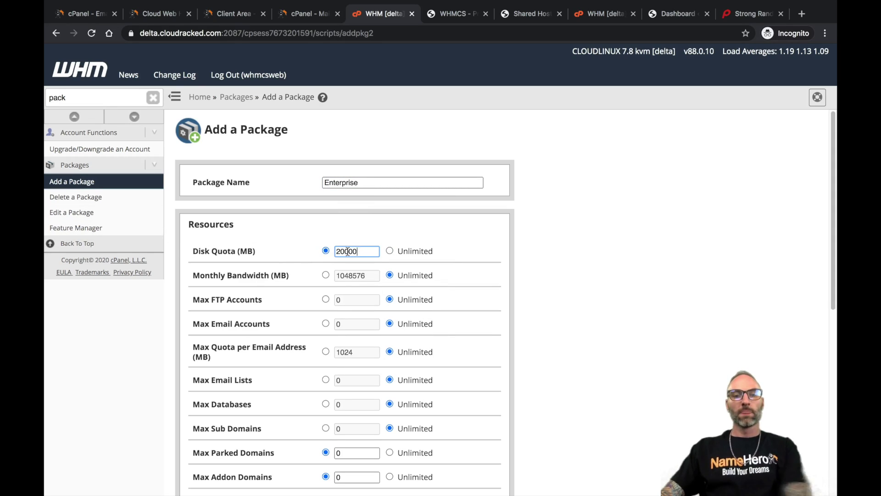
double_click(244, 251)
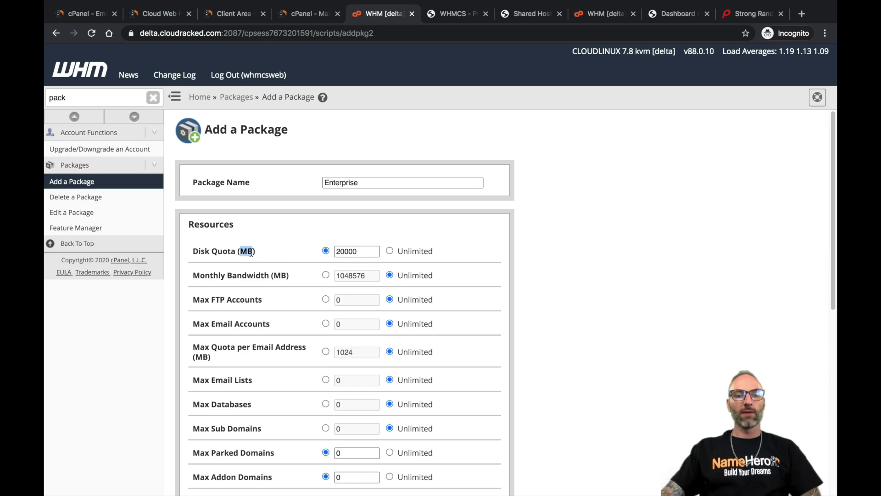
left_click(345, 251)
mouse_move(345, 251)
left_mouse_down()
mouse_move(362, 252)
mouse_move(341, 254)
left_mouse_up()
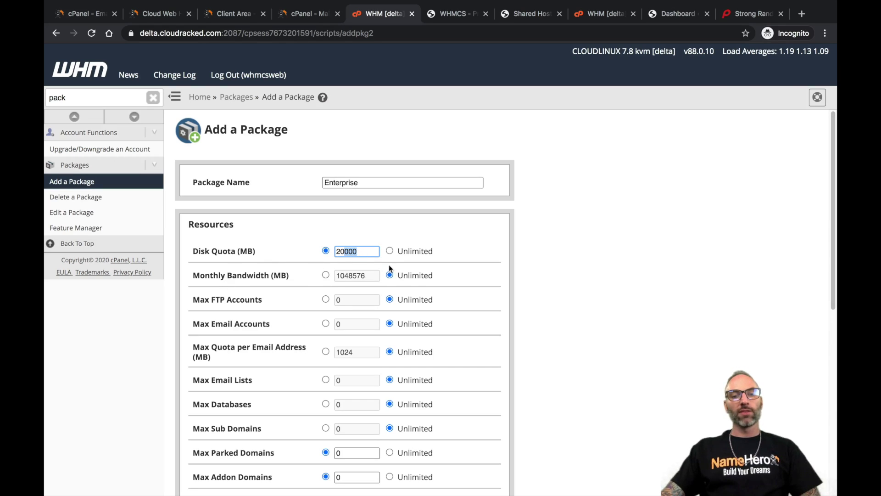
left_click(327, 275)
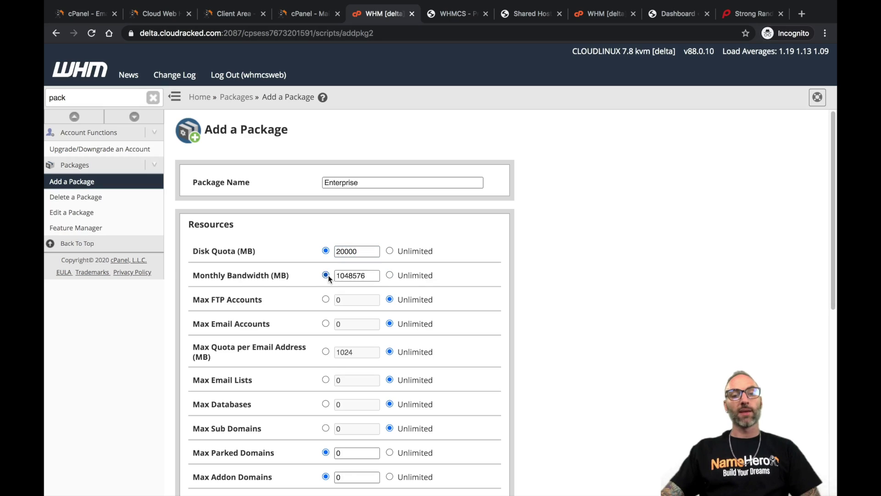
double_click(373, 275)
type("9999999999")
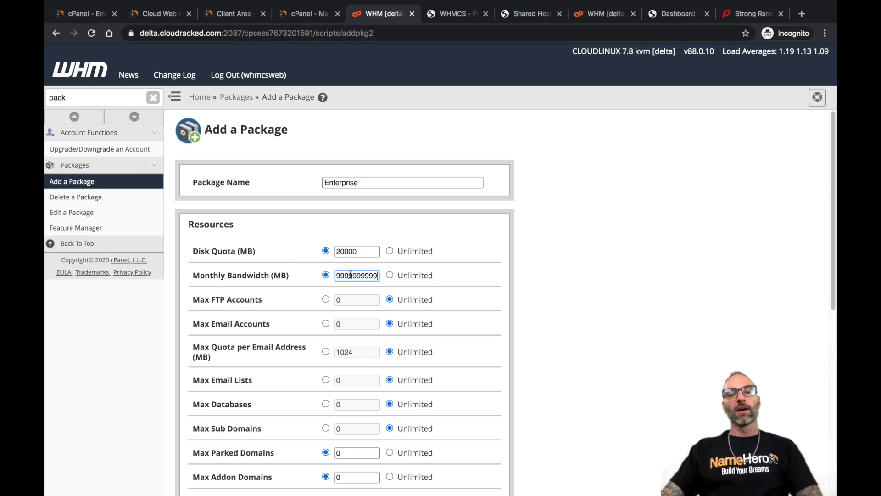
left_click(304, 281)
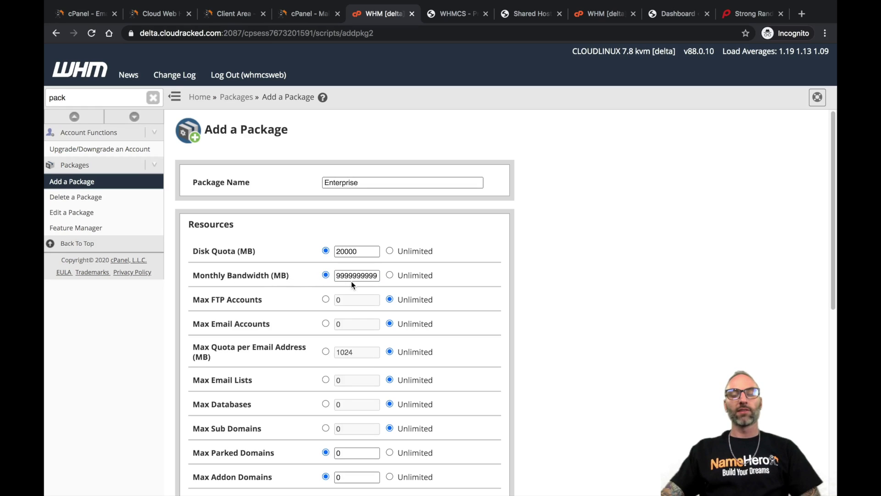
left_click(163, 15)
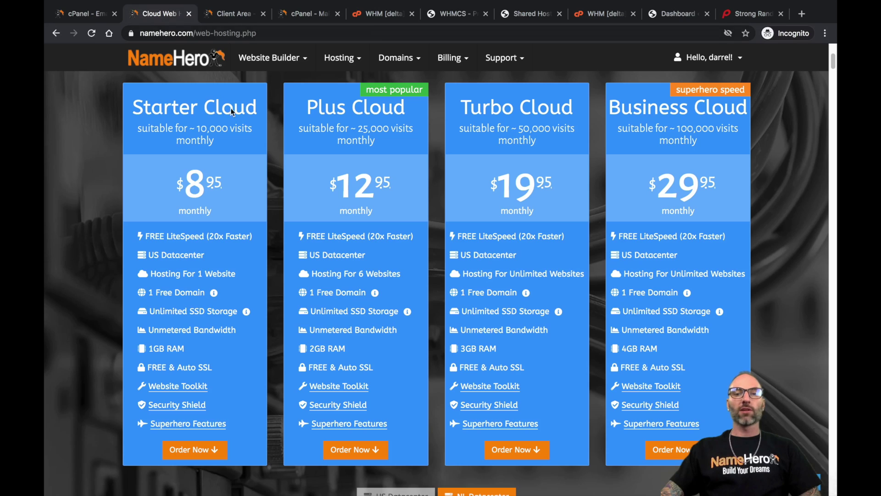
Step: Show NameHero's Reseller Hosting plans: Silver $24.95, Gold $32.95, Platinum $41.95, Diamond $66.96
mouse_move(271, 58)
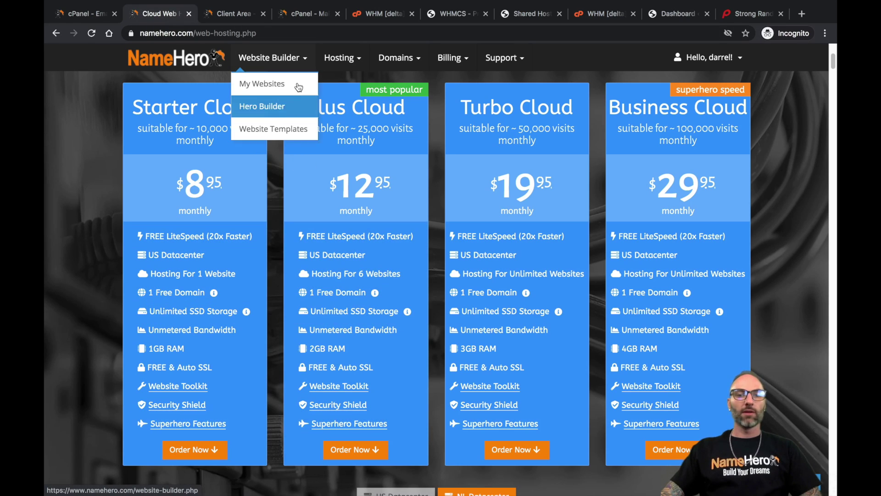
mouse_move(342, 68)
left_click(334, 132)
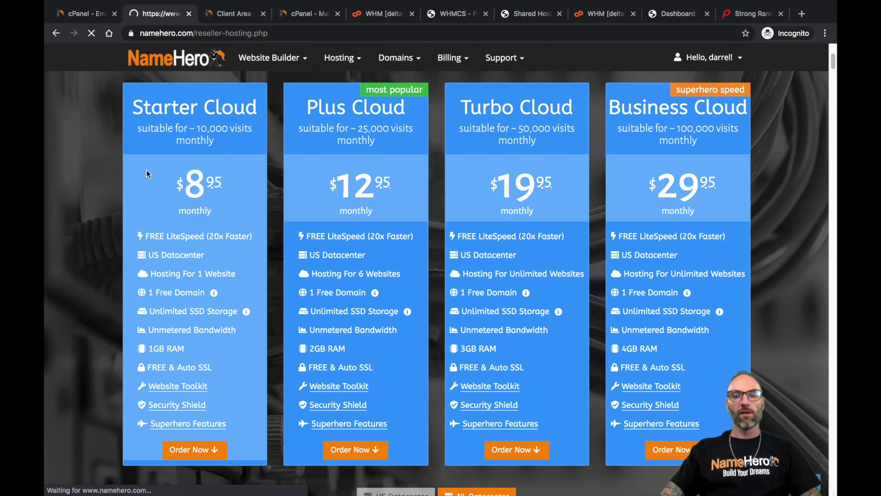
scroll(137, 173, "down", 6)
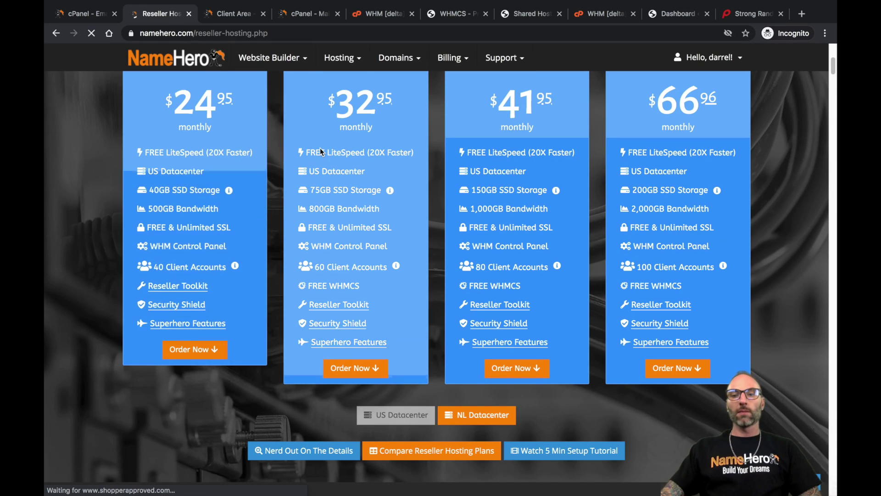
scroll(670, 230, "up", 2)
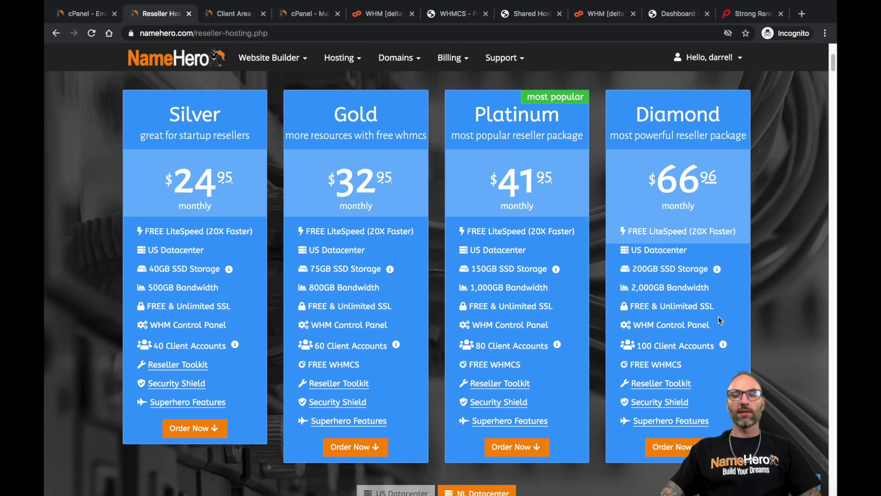
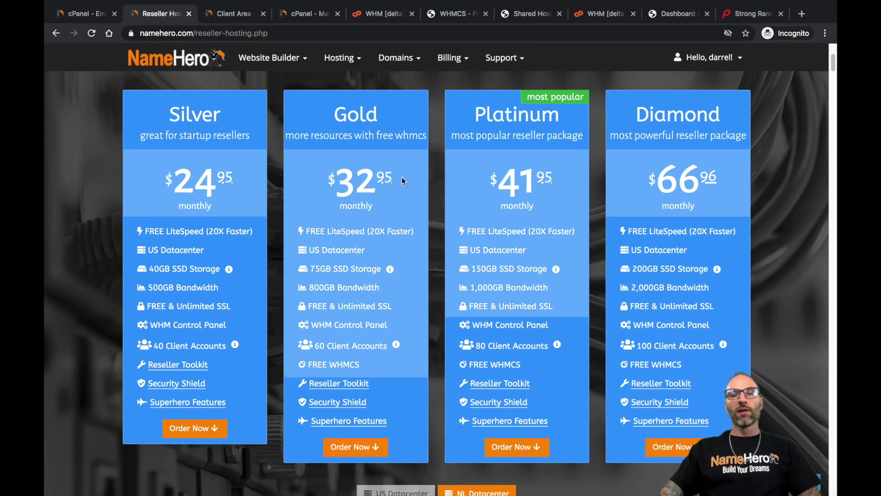
Step: Go back to the WHM Add a Package form for the Enterprise package
left_click(368, 17)
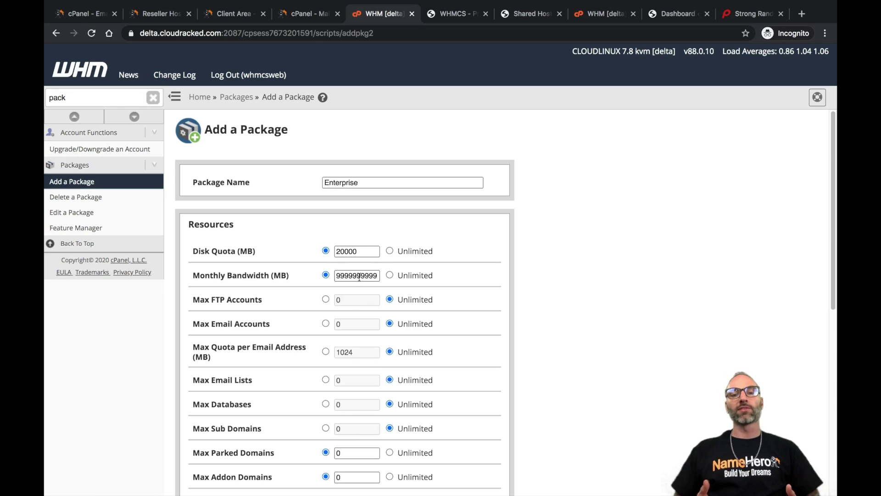
Step: Set Max Parked Domains to Unlimited and Max Addon Domains to 8
left_click(376, 272)
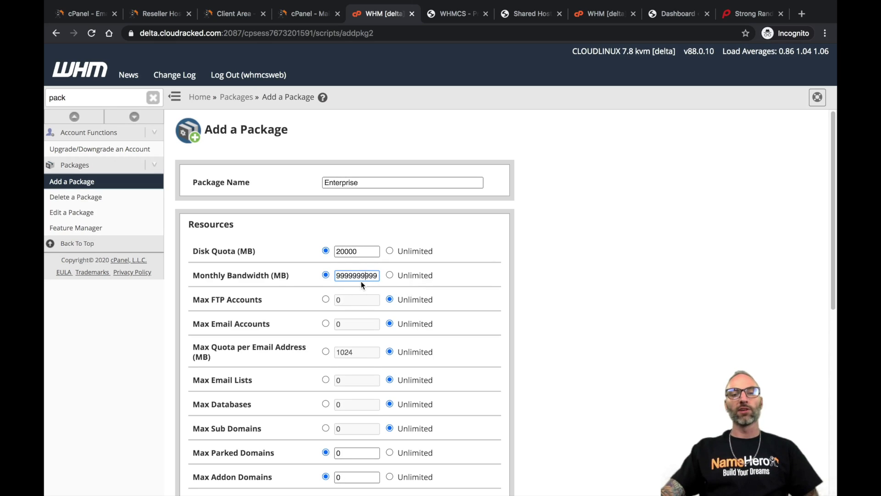
left_click(451, 239)
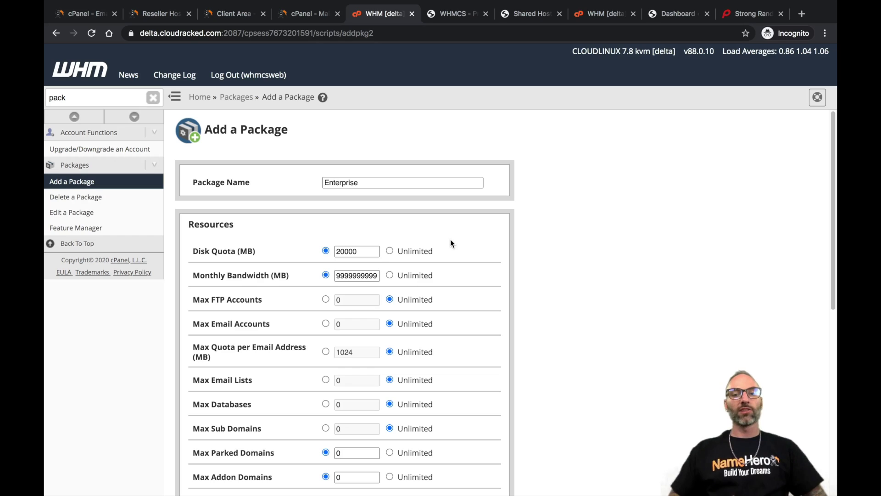
scroll(403, 261, "down", 1)
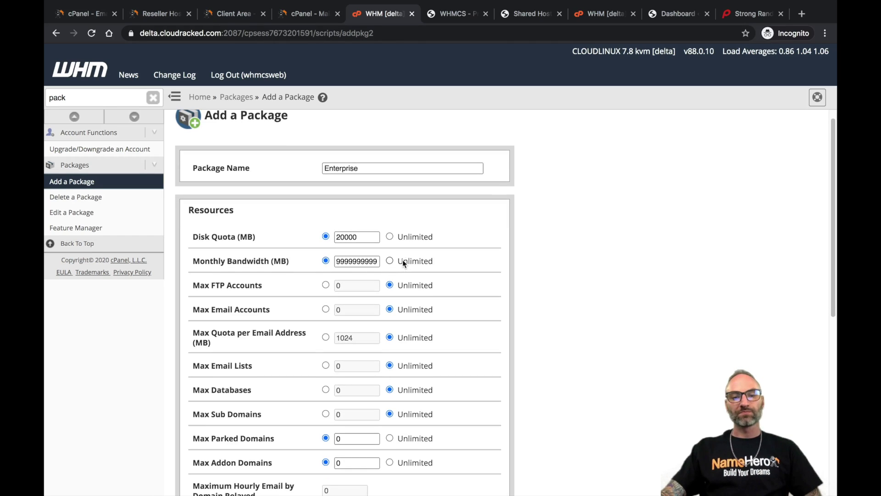
scroll(390, 266, "down", 1)
scroll(212, 275, "down", 2)
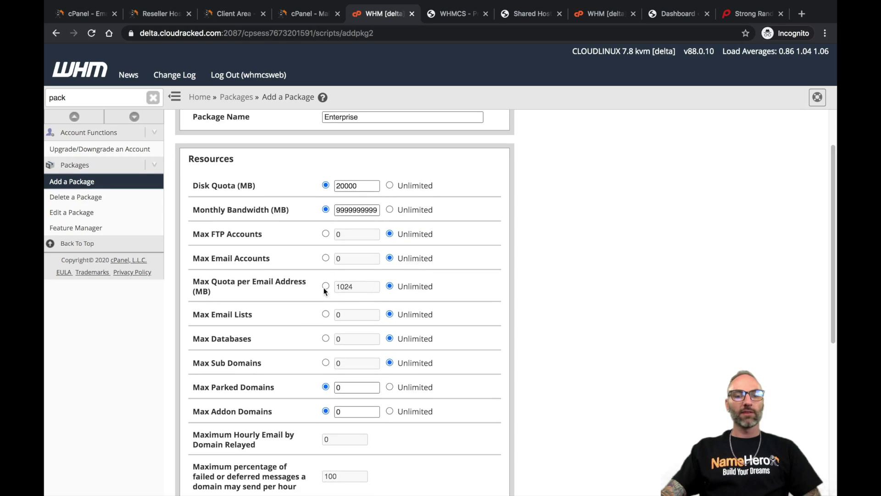
scroll(381, 285, "down", 5)
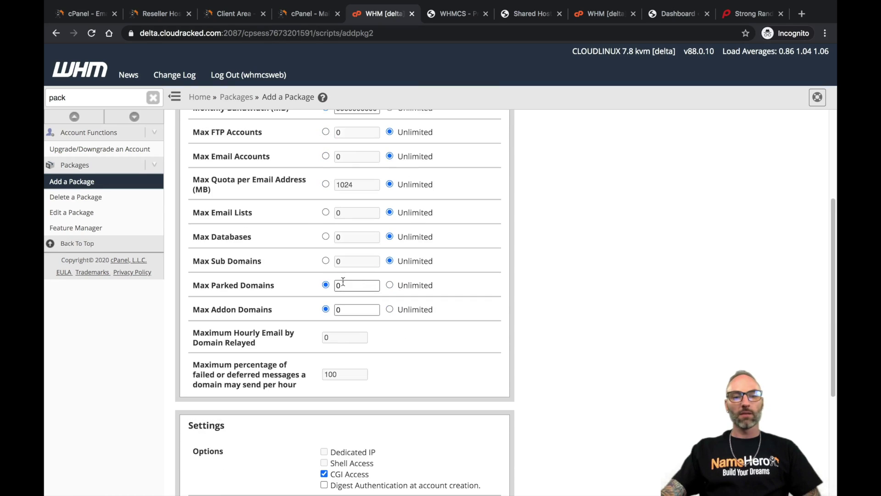
left_click(389, 285)
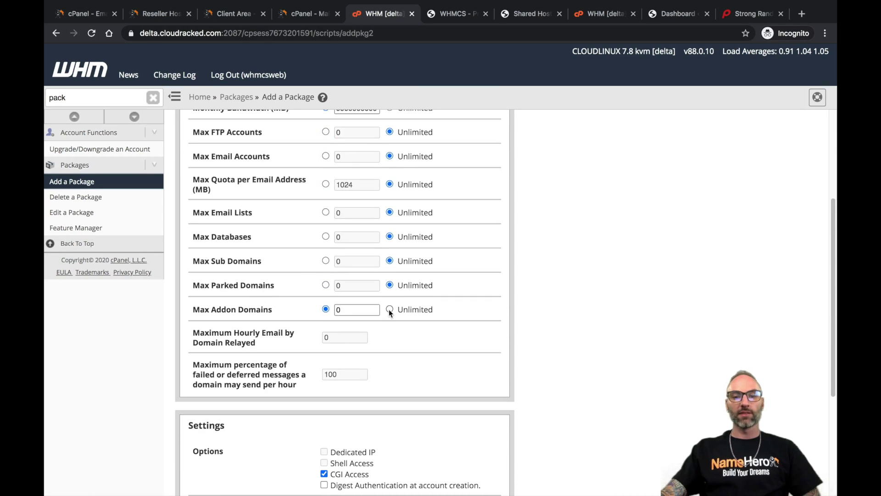
left_click_drag(265, 316, 198, 310)
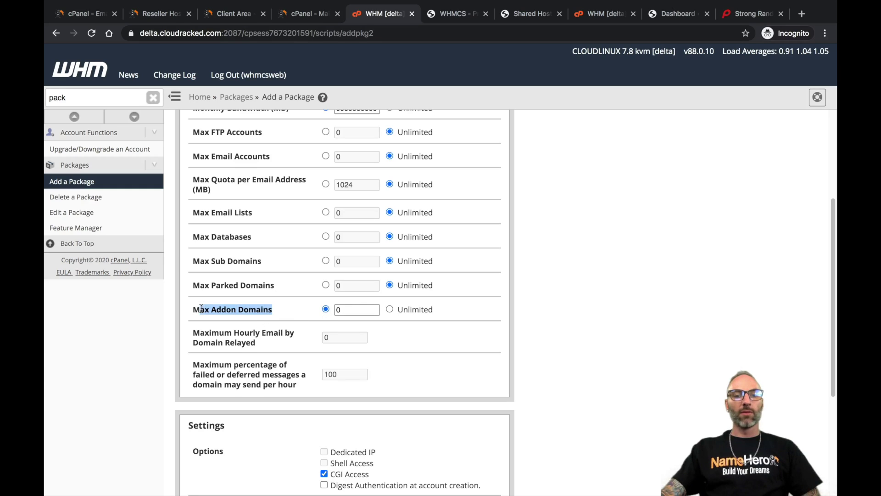
double_click(339, 310)
type("8")
left_click_drag(297, 310, 192, 312)
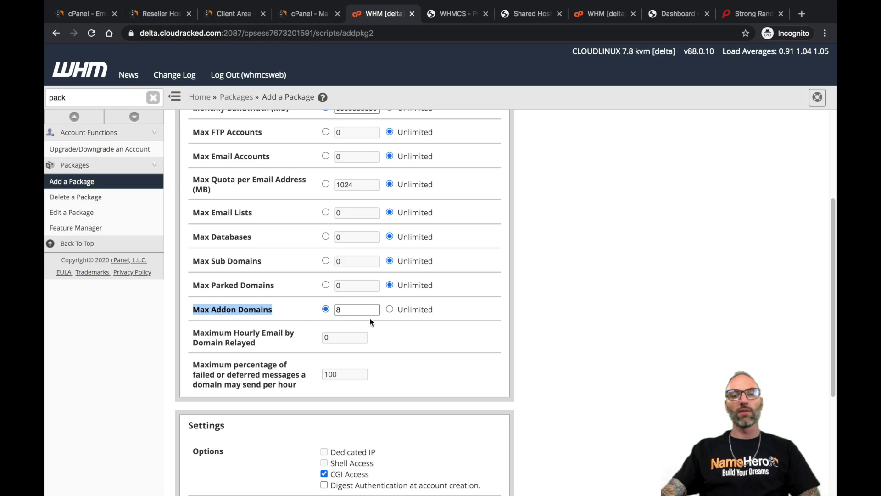
Step: Keep the Enterprise package's Feature List on 'default'
scroll(360, 311, "up", 4)
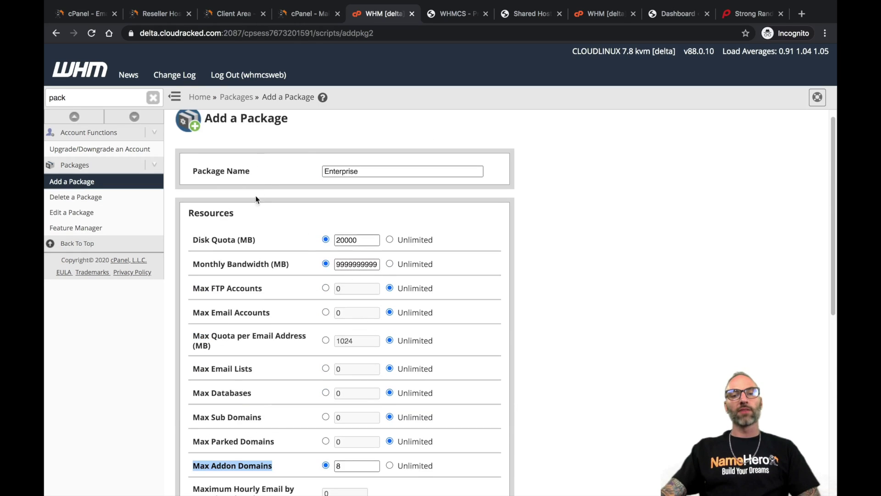
scroll(352, 239, "down", 2)
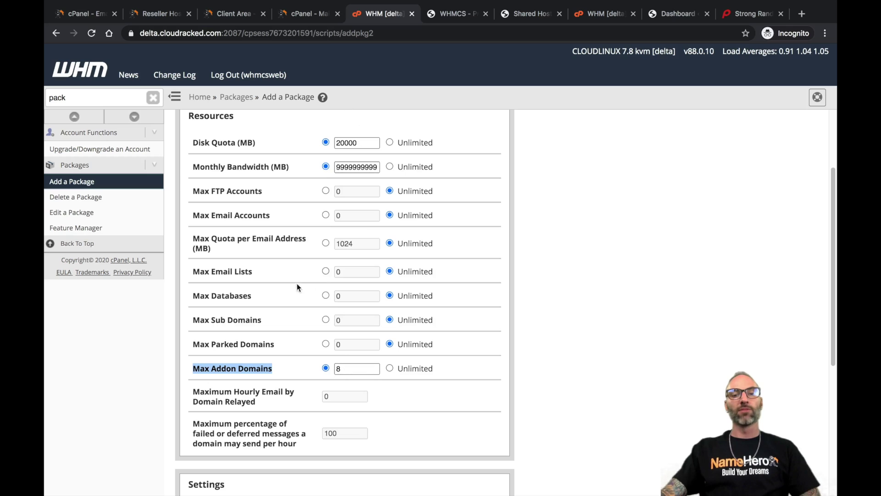
scroll(357, 333, "up", 2)
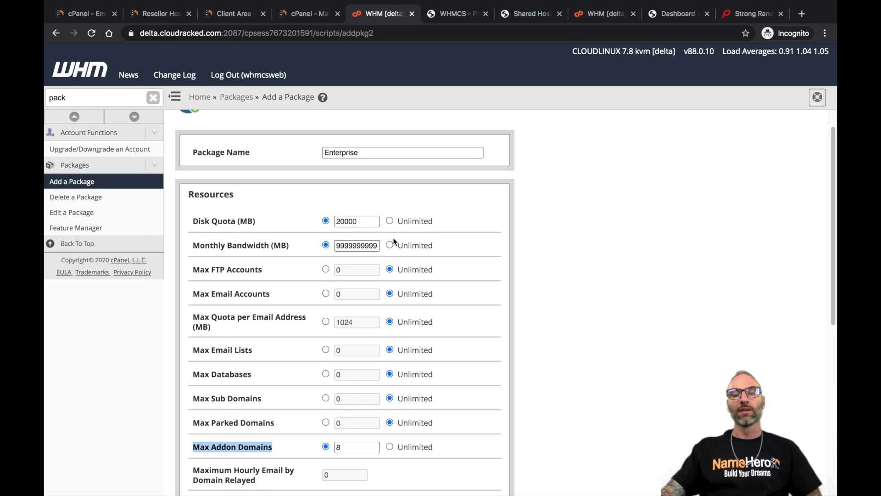
scroll(343, 281, "down", 1)
scroll(370, 274, "down", 3)
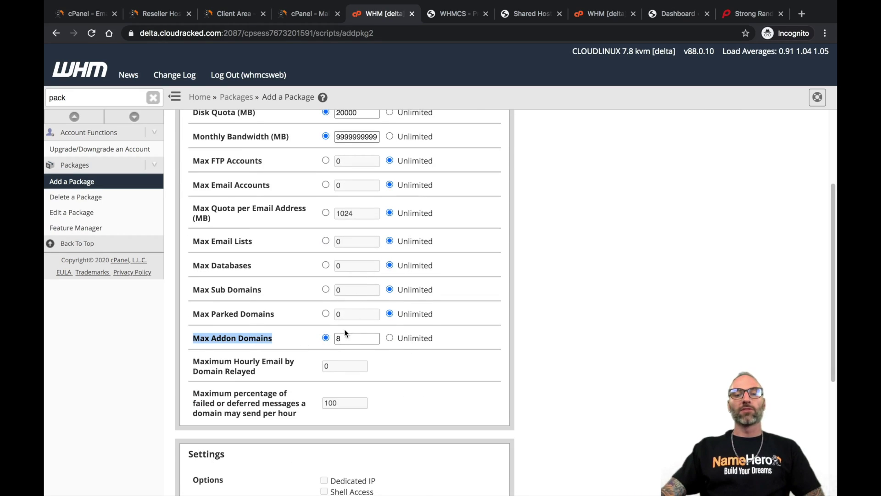
scroll(360, 335, "down", 2)
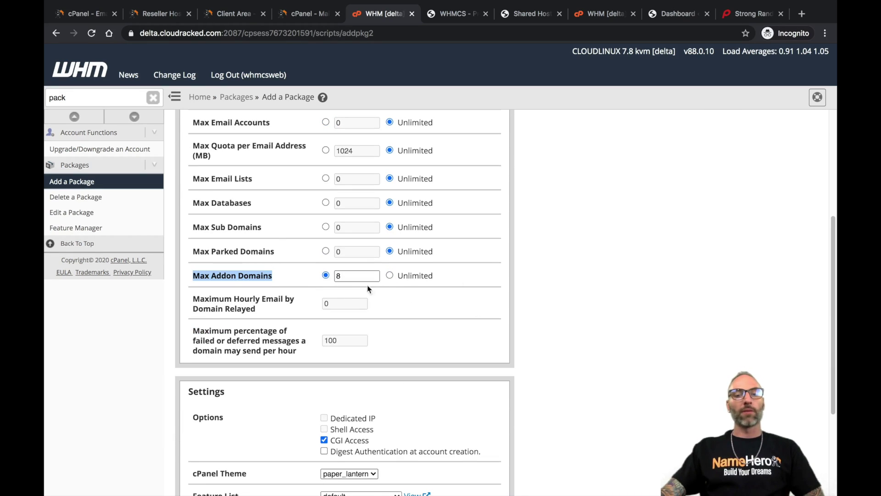
scroll(363, 275, "down", 3)
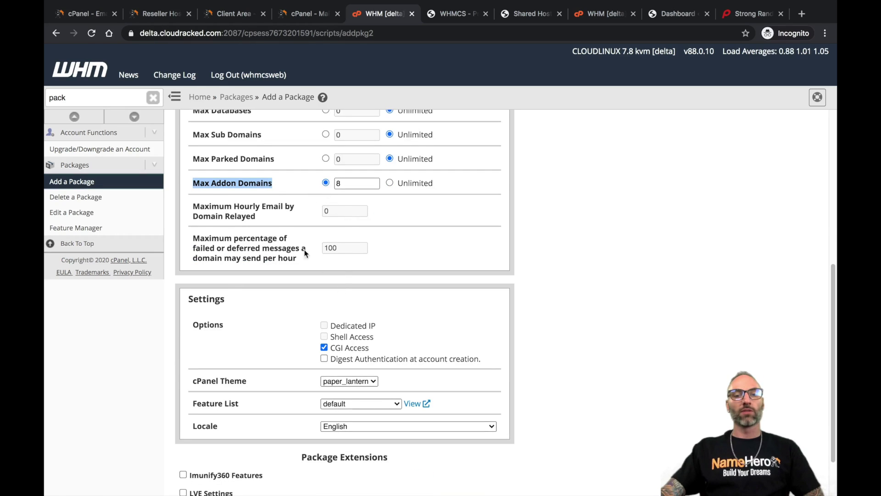
scroll(310, 254, "down", 2)
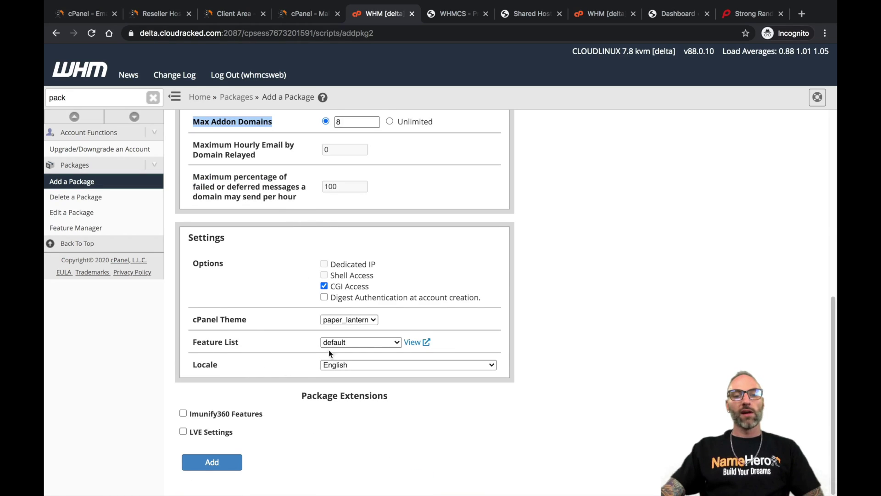
left_click(378, 344)
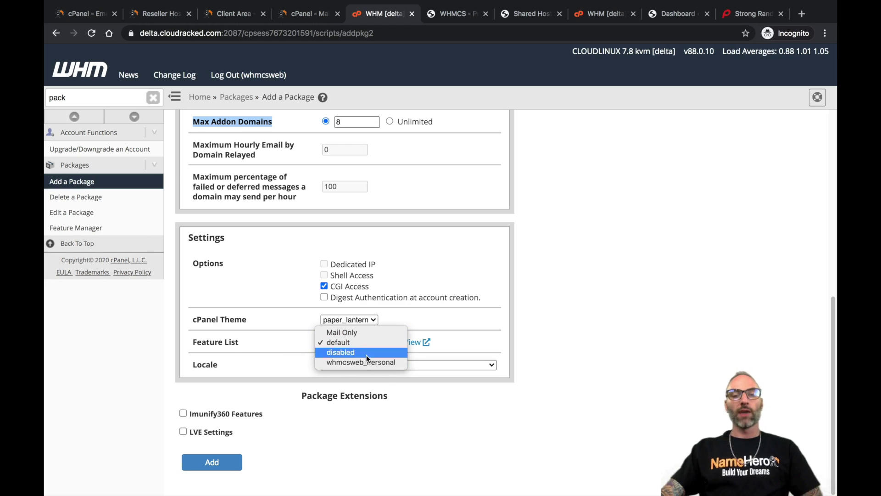
left_click(527, 273)
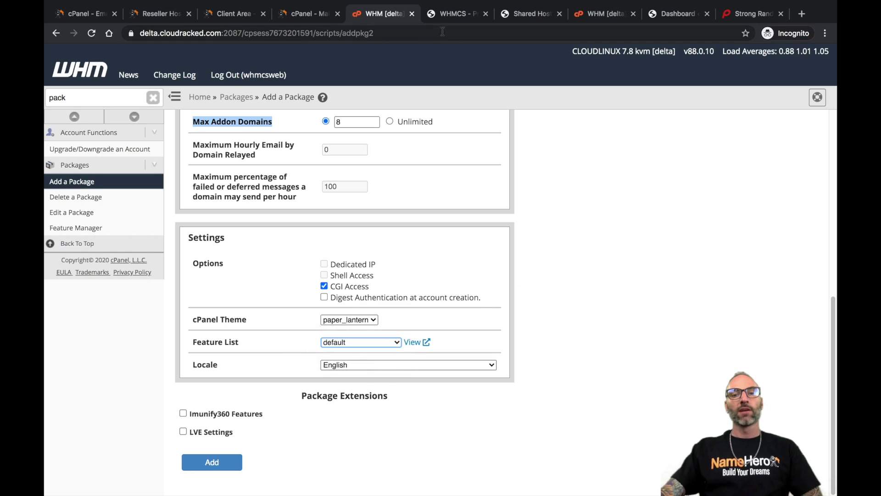
left_click(453, 21)
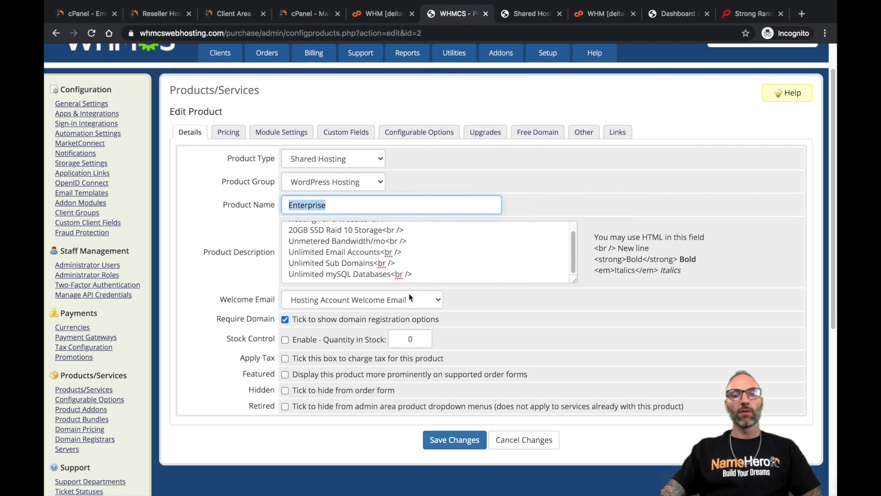
Step: Add a 'Free Daily Backups!<br />' line after the storage line in the Enterprise description
left_click(434, 268)
scroll(434, 268, "up", 2)
scroll(435, 268, "down", 1)
scroll(435, 266, "up", 2)
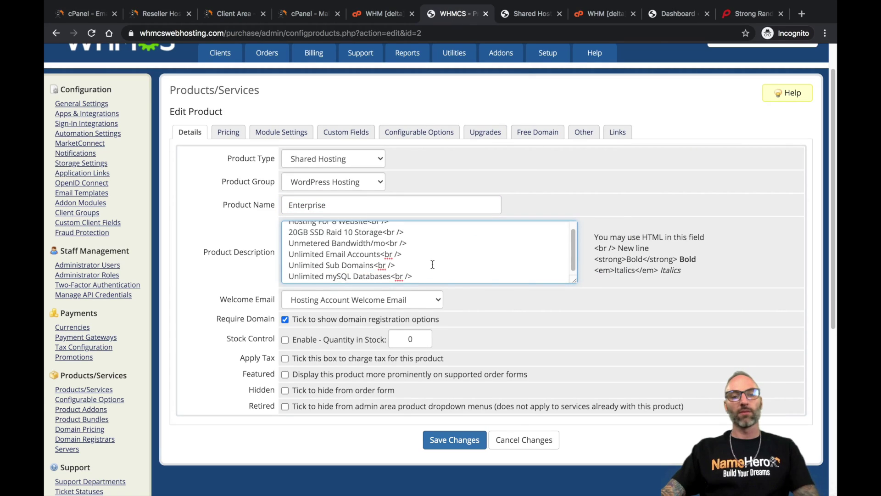
left_click(407, 229)
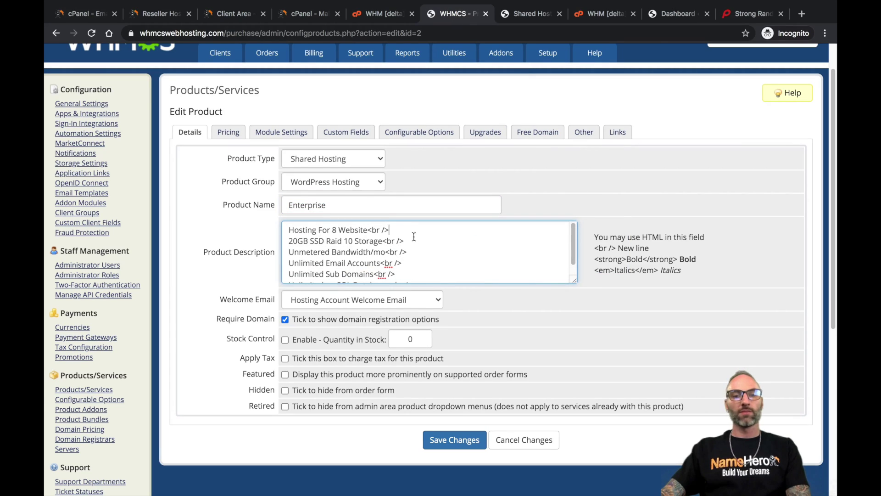
left_click(422, 242)
key("Return")
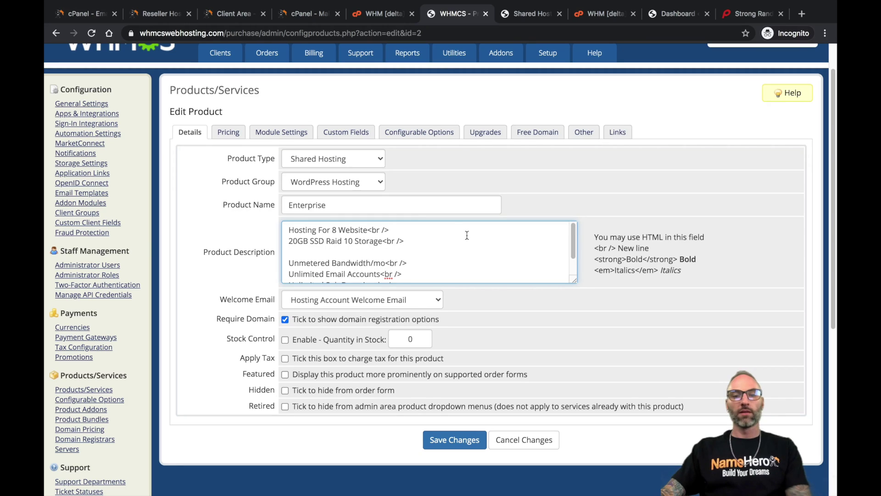
type("Free Daily Backups")
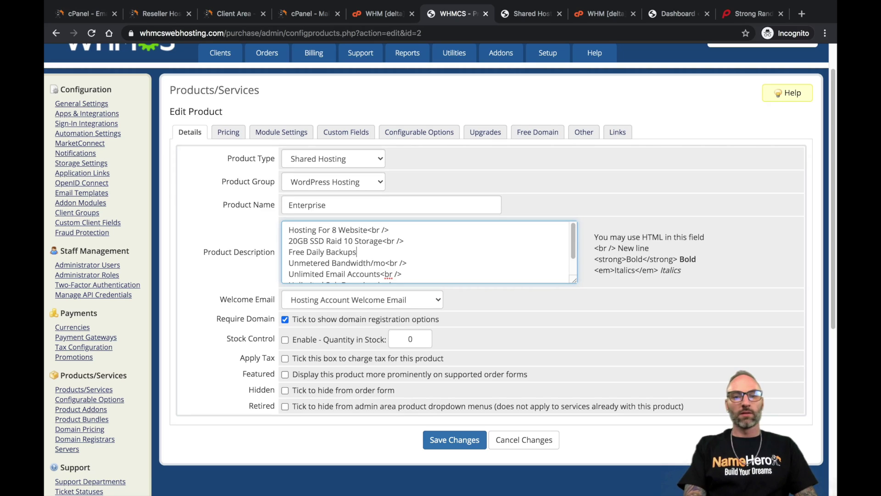
type("!<b")
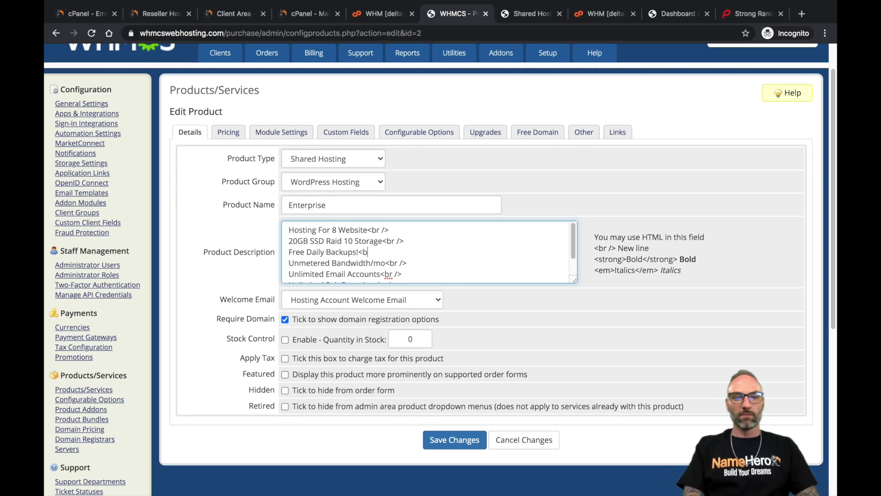
type("r />")
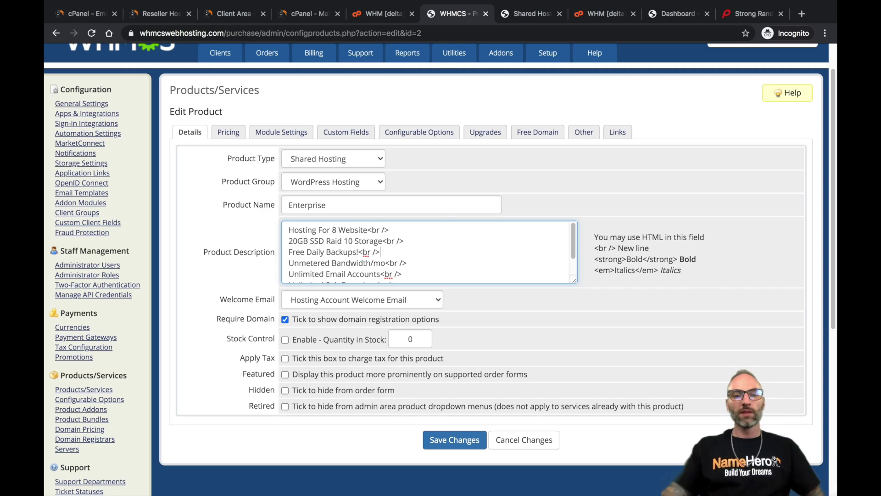
mouse_move(288, 252)
left_mouse_down()
mouse_move(387, 252)
mouse_move(298, 260)
mouse_move(284, 246)
left_mouse_up()
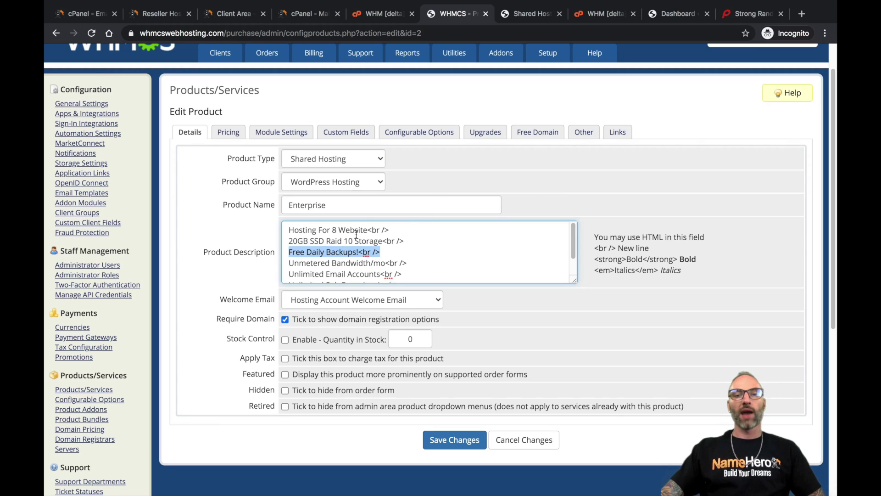
left_click(381, 15)
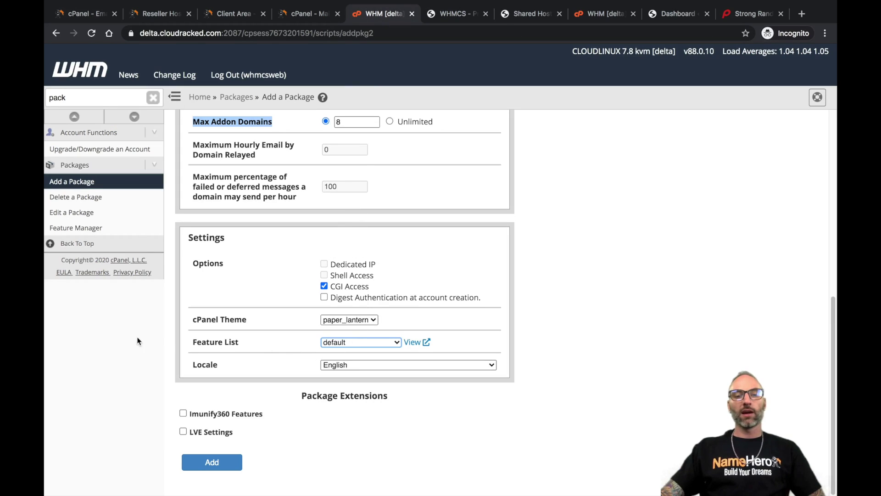
Step: Create the Enterprise WHM package using the default feature list
left_click_drag(192, 342, 243, 342)
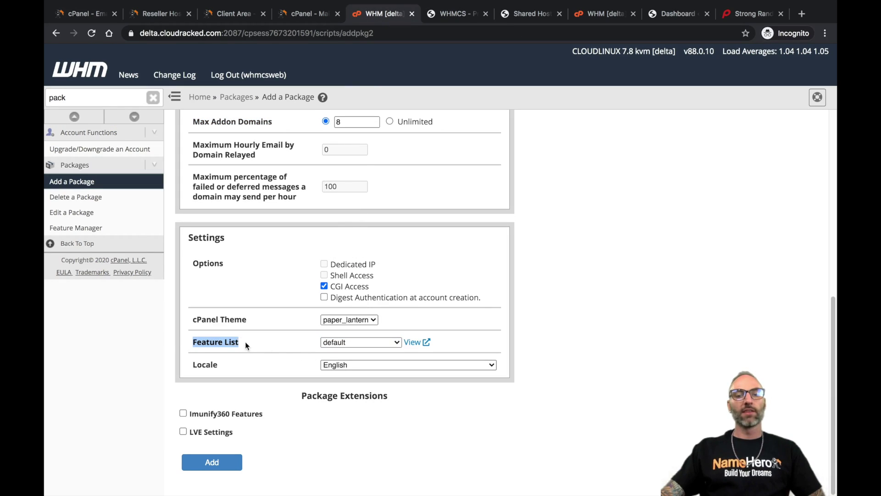
left_click(372, 341)
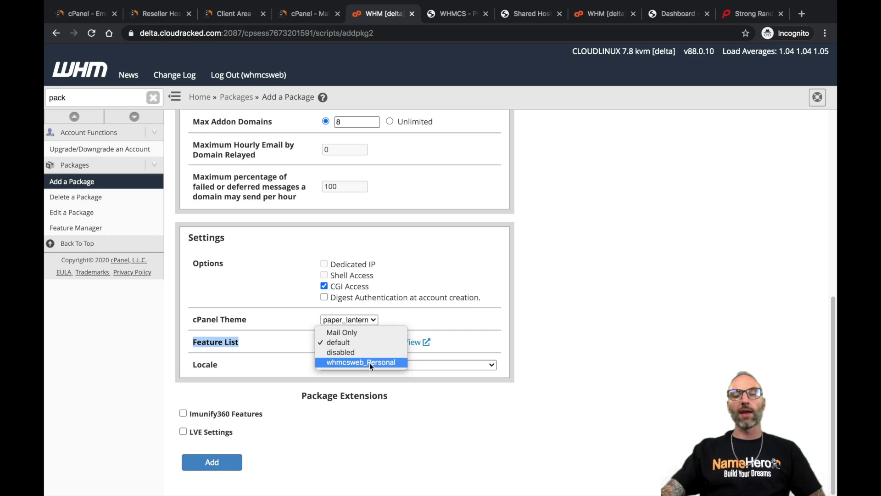
left_click(348, 343)
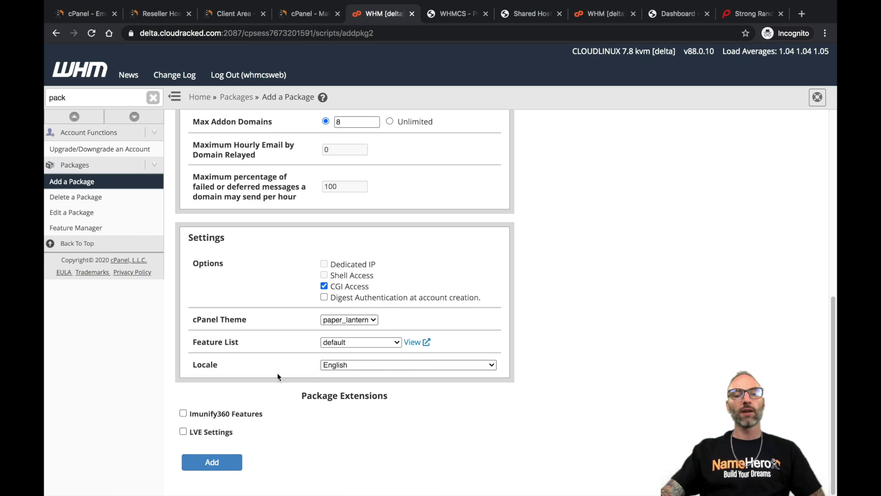
left_click(212, 462)
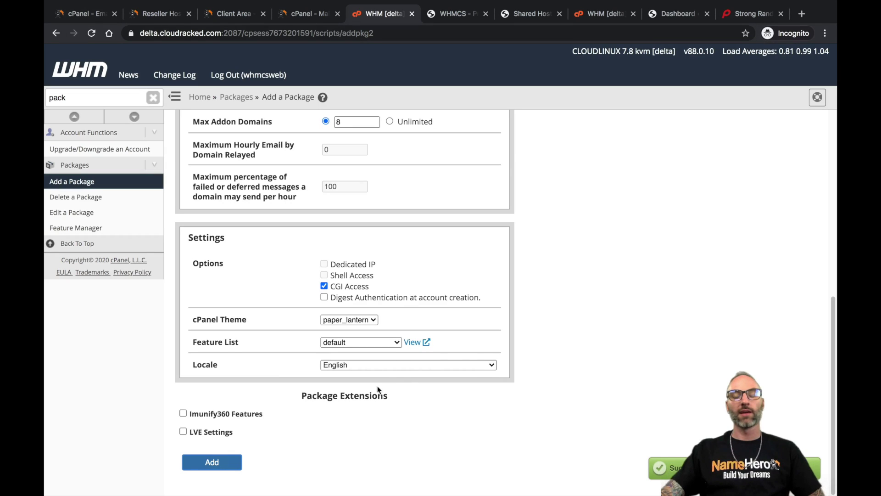
left_click(442, 17)
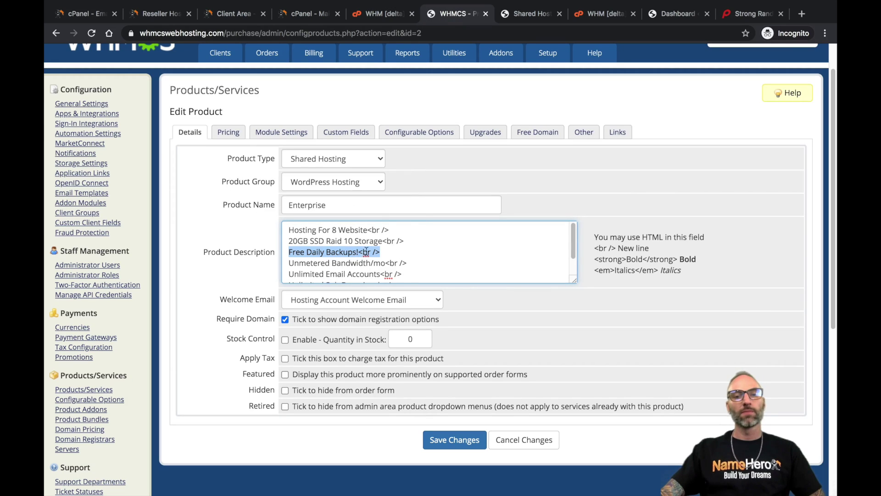
Step: Wrap 'Free Daily Backups!' in <strong></strong> tags in the product description
scroll(344, 252, "down", 2)
scroll(341, 250, "up", 2)
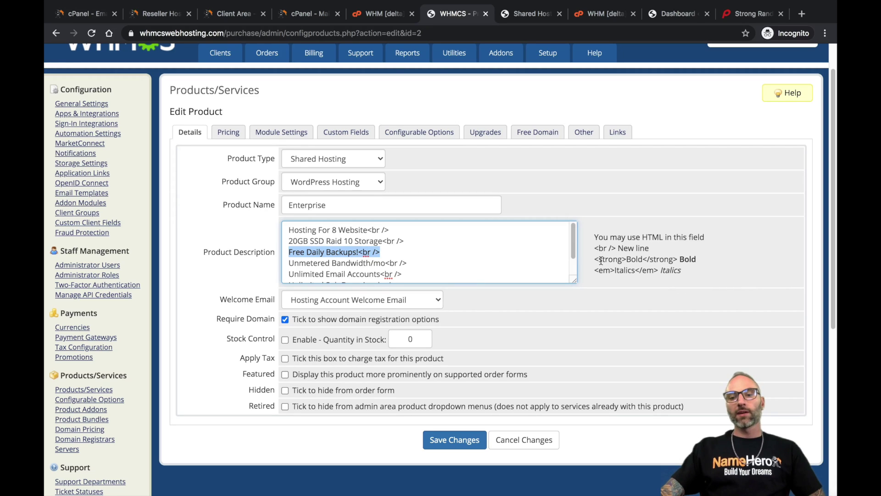
left_click_drag(595, 261, 626, 260)
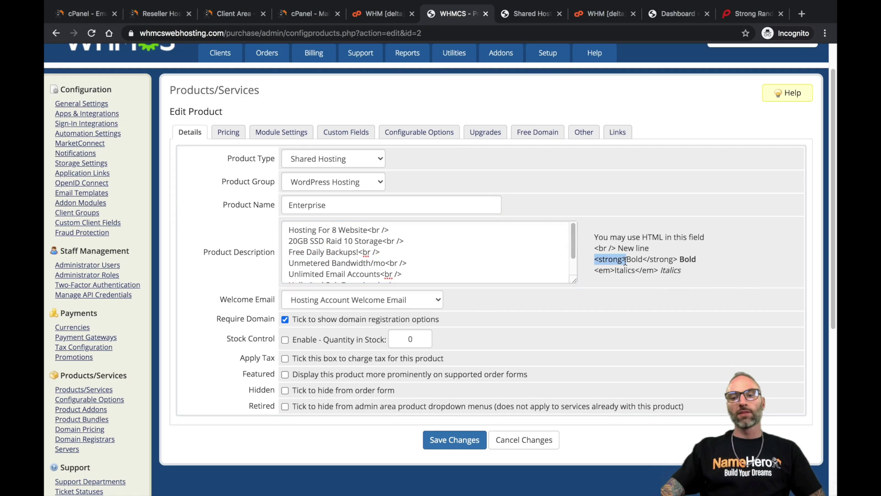
right_click(621, 263)
left_click(641, 283)
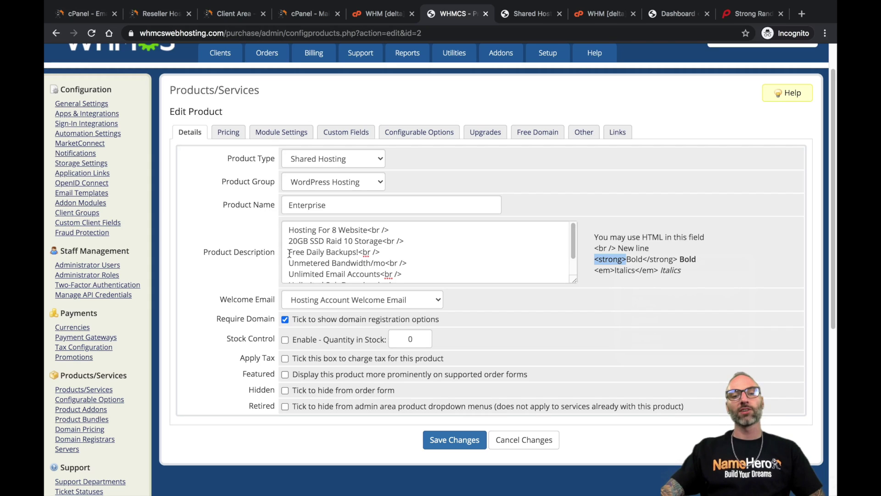
left_click(287, 252)
right_click(288, 252)
left_click(289, 248)
key("cmd+v")
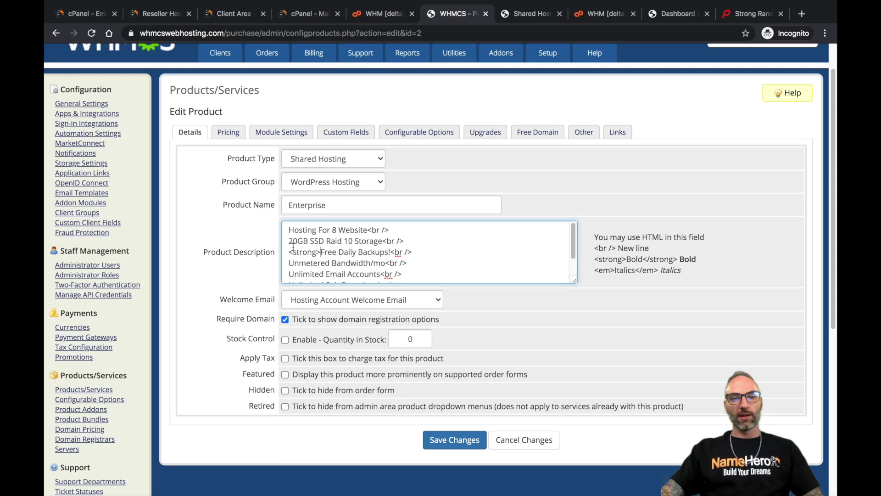
left_click(392, 252)
type("</strong>")
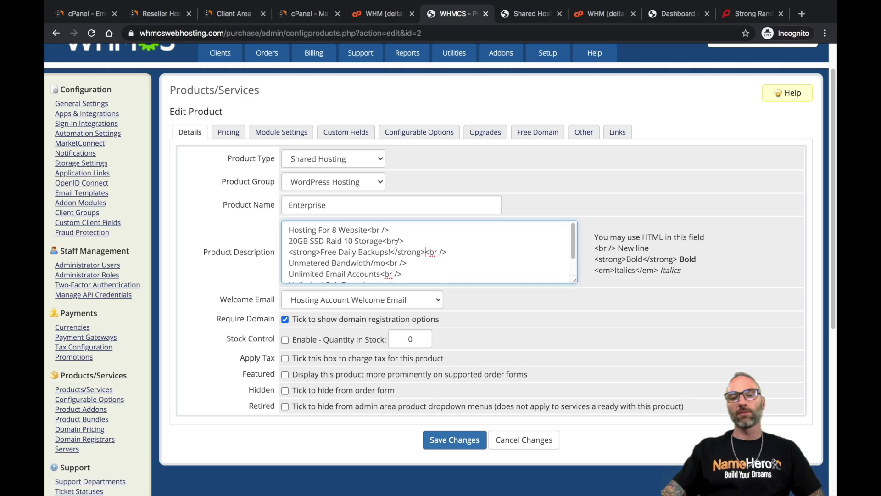
left_click_drag(288, 252, 388, 264)
left_click(465, 260)
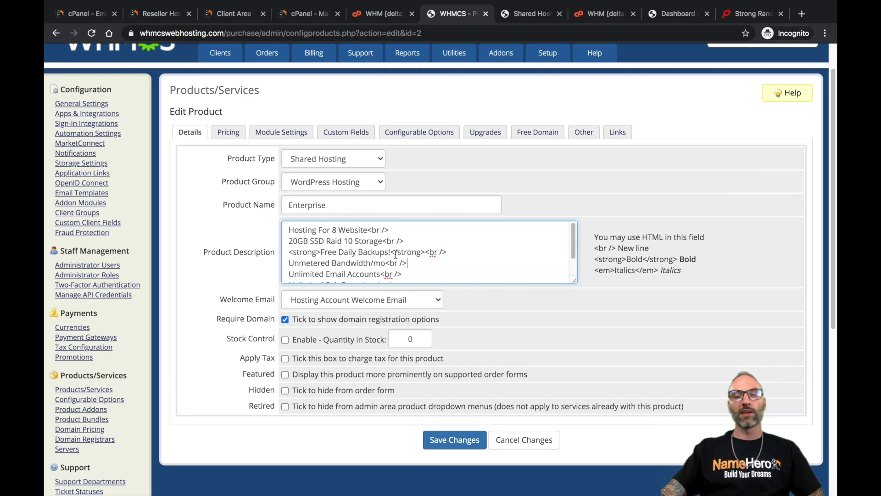
Step: Save the Enterprise product's updated description
scroll(396, 258, "down", 1)
scroll(284, 274, "down", 1)
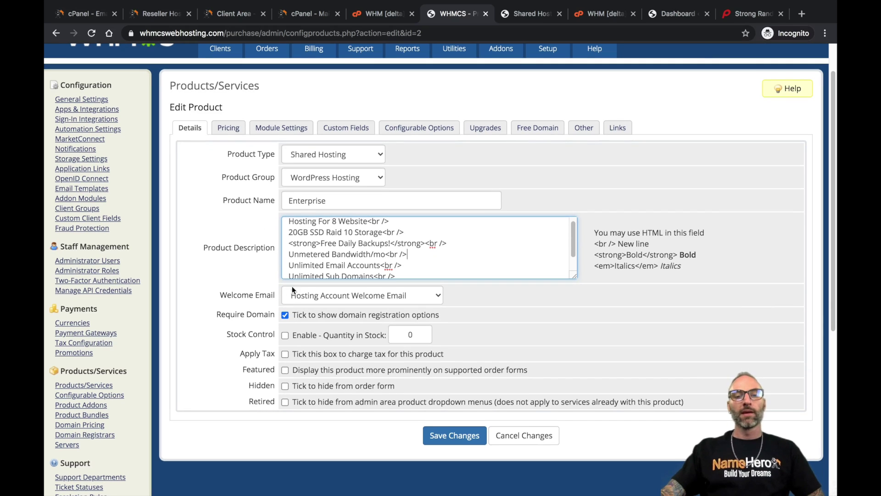
left_click(436, 435)
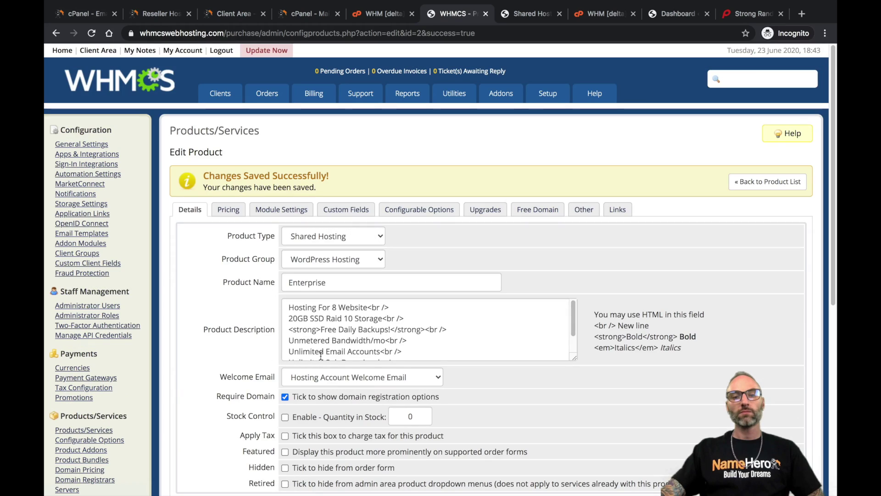
scroll(320, 354, "down", 2)
scroll(266, 267, "down", 5)
scroll(264, 223, "up", 5)
Step: Change the Enterprise monthly price from 8.95 to 14.95 to match the Hostiko page
left_click(229, 210)
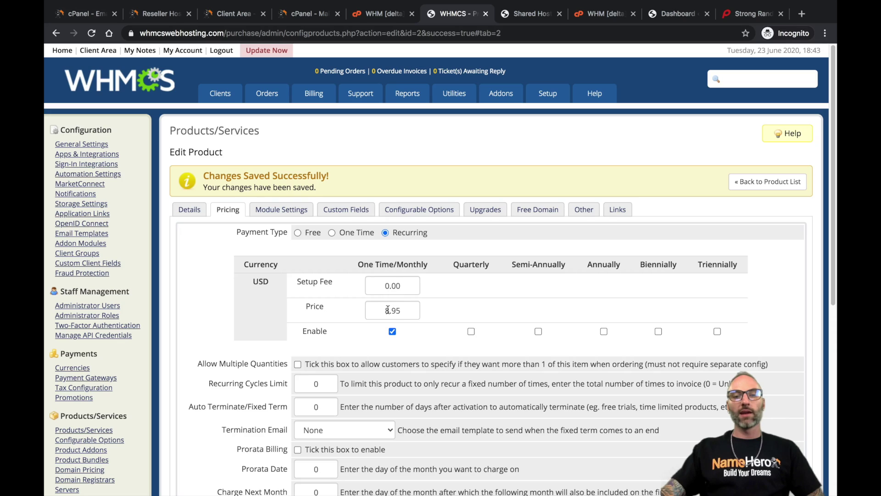
scroll(400, 306, "down", 1)
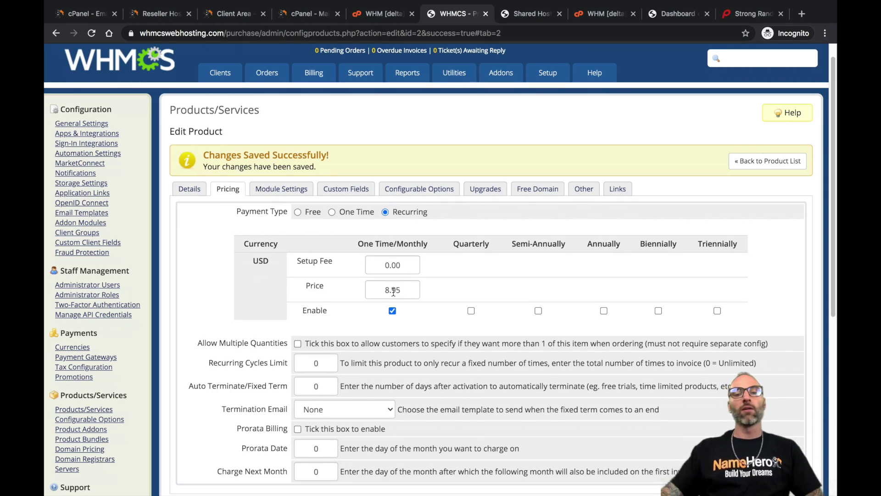
left_click(540, 15)
scroll(458, 195, "up", 1)
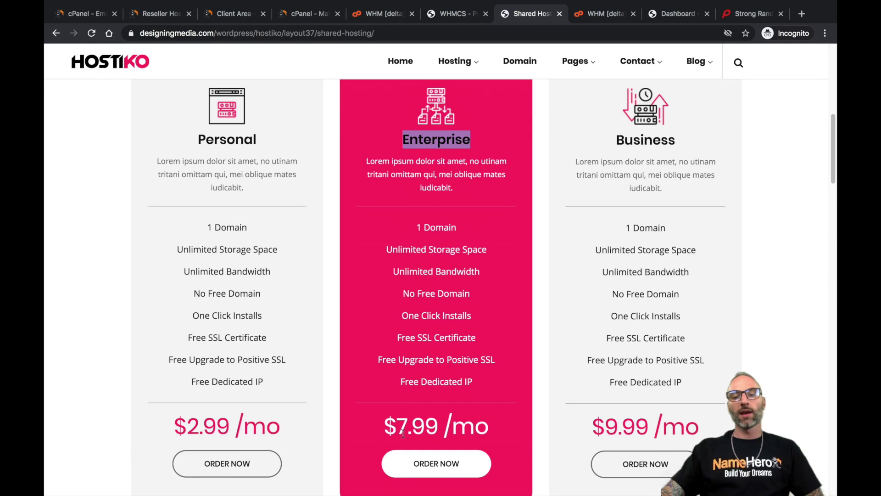
left_click(457, 14)
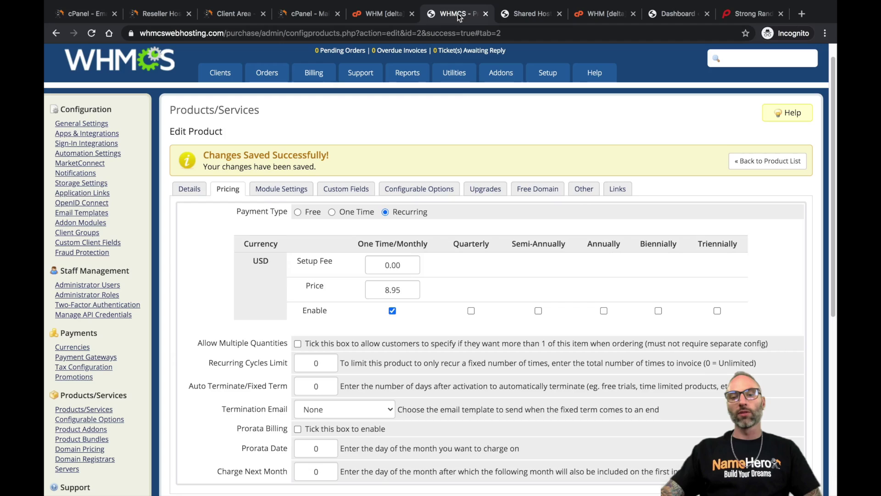
left_click(385, 292)
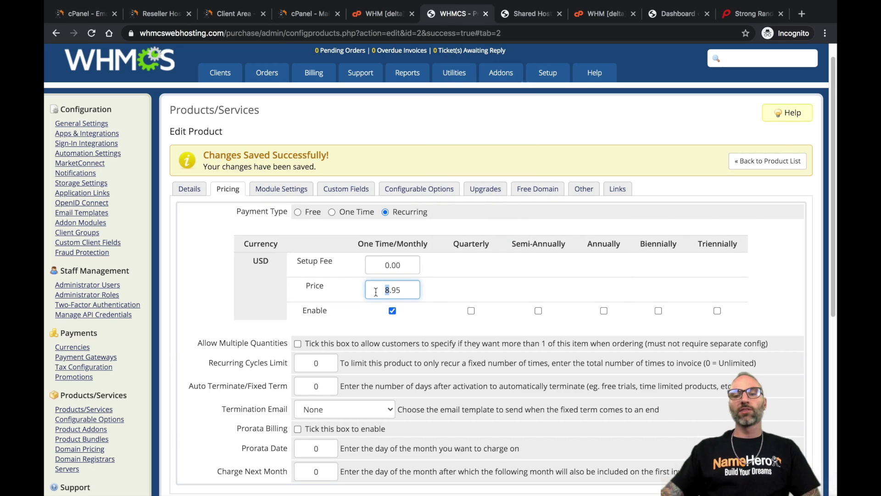
type("14")
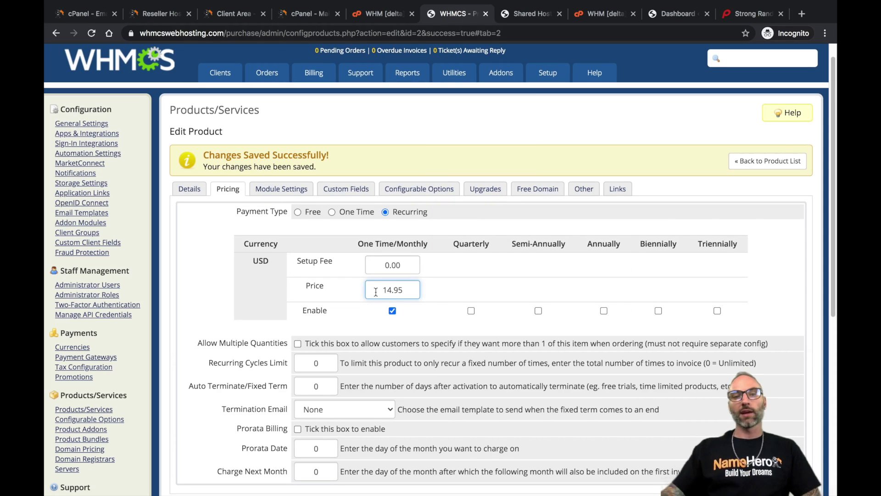
Step: Compare against NameHero's Web Hosting plan prices, $8.95 to $29.95
left_click(151, 15)
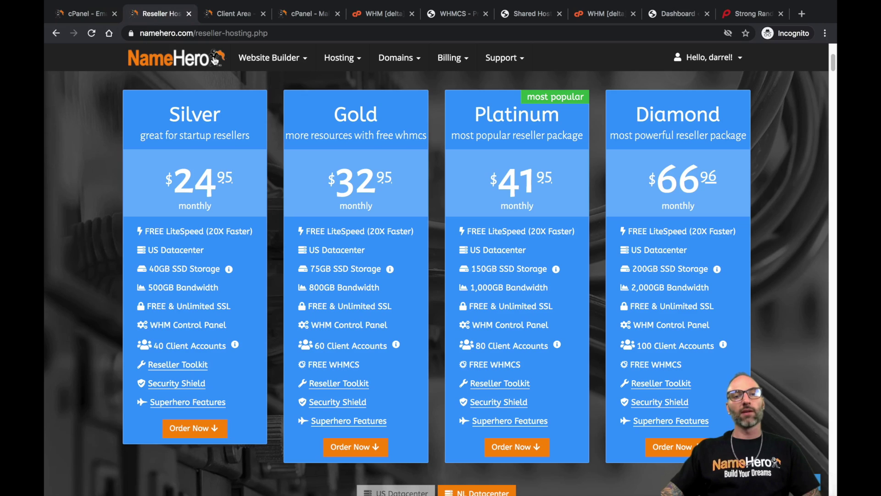
mouse_move(342, 58)
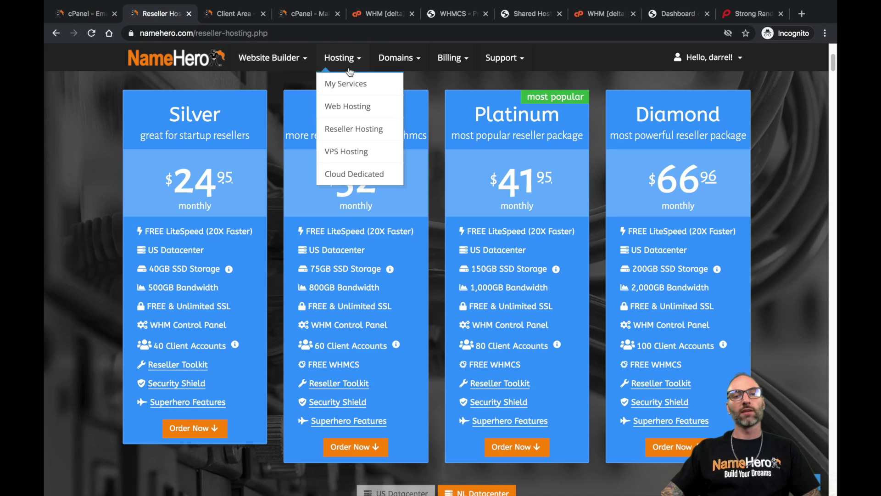
left_click(351, 108)
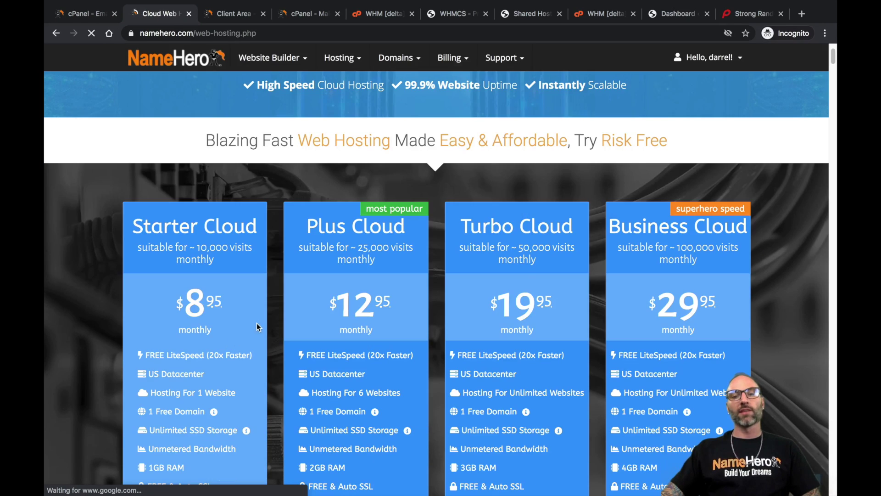
scroll(308, 286, "down", 1)
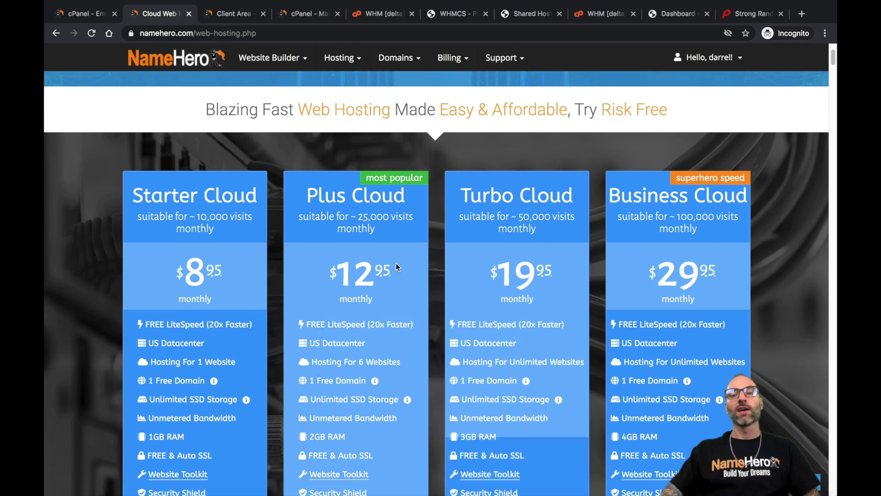
scroll(396, 263, "down", 3)
scroll(384, 263, "up", 1)
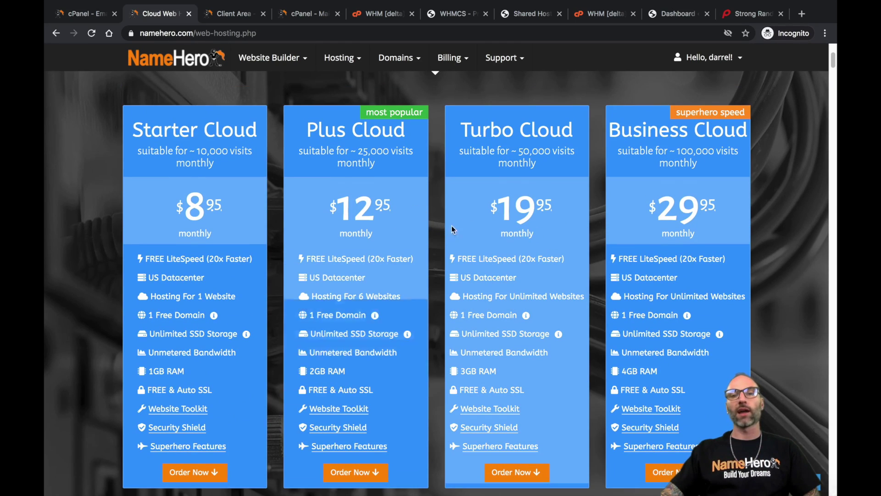
left_click(448, 18)
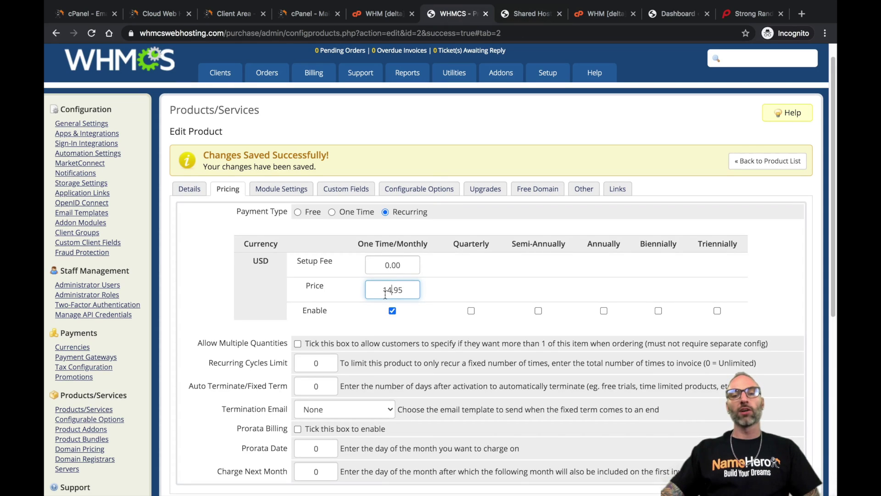
Step: Confirm the 14.95 USD monthly price and save the Enterprise product
left_click_drag(380, 290, 412, 296)
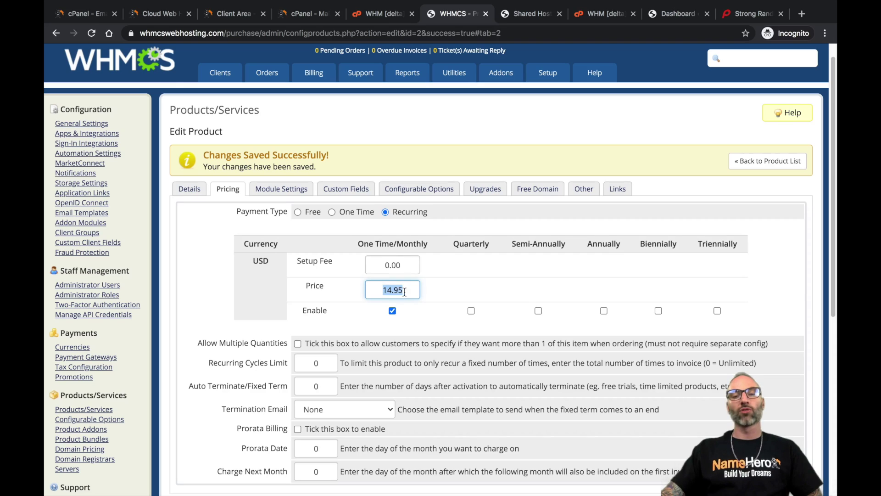
left_click(389, 289)
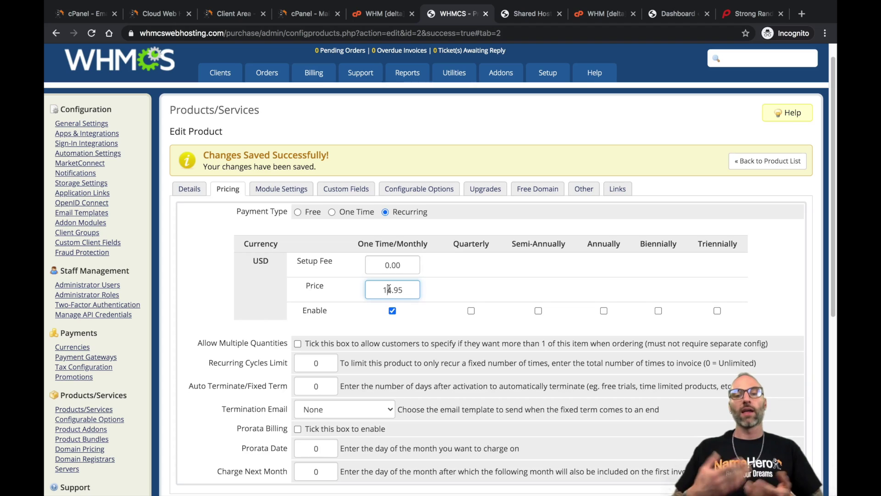
scroll(363, 250, "down", 1)
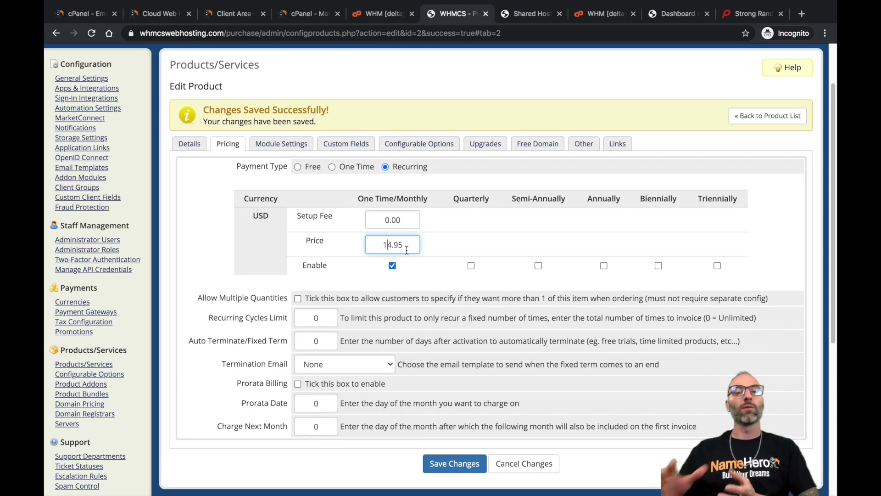
left_click(387, 244)
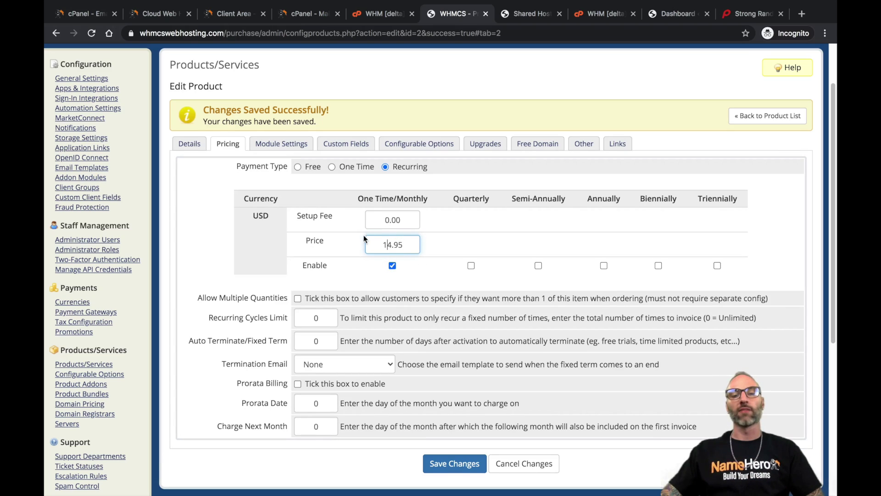
left_click(448, 469)
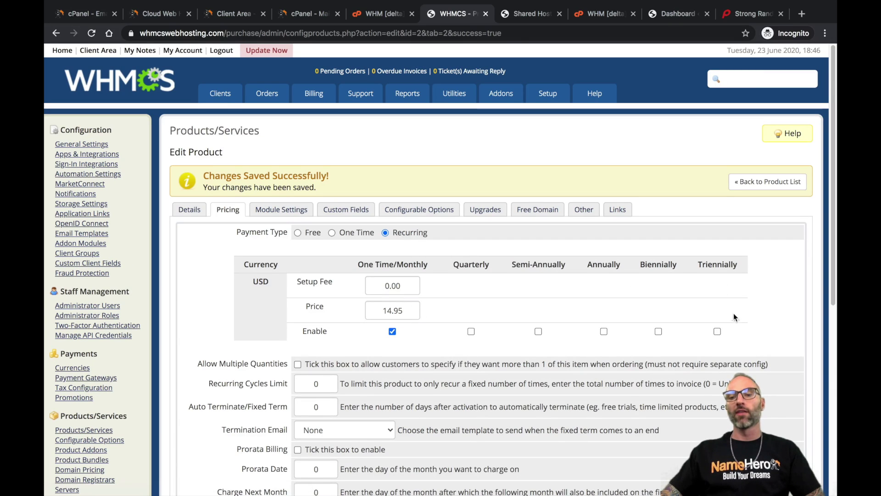
Step: Select 'Enterprise' as the WHM Package Name in Module Settings and save
scroll(701, 302, "down", 3)
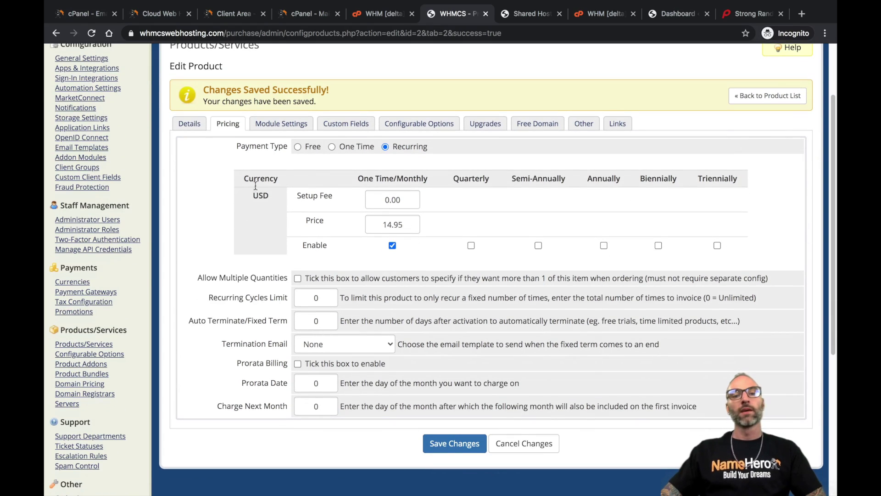
left_click(263, 128)
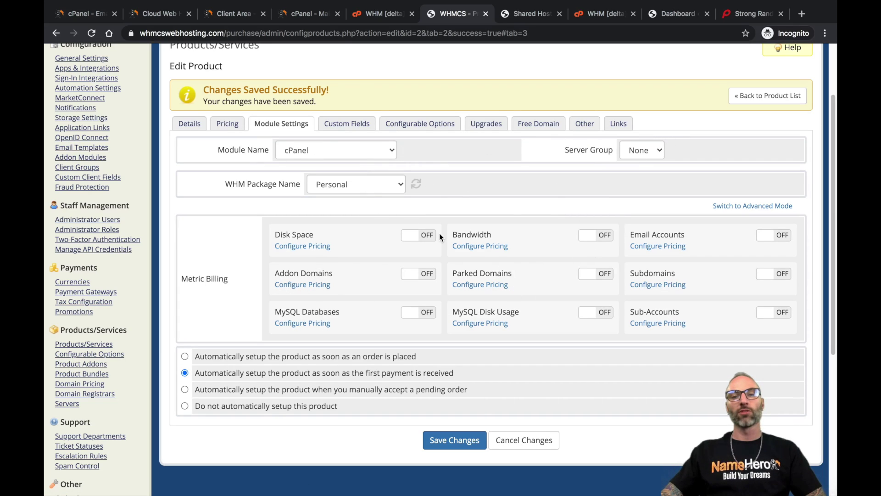
left_click(354, 184)
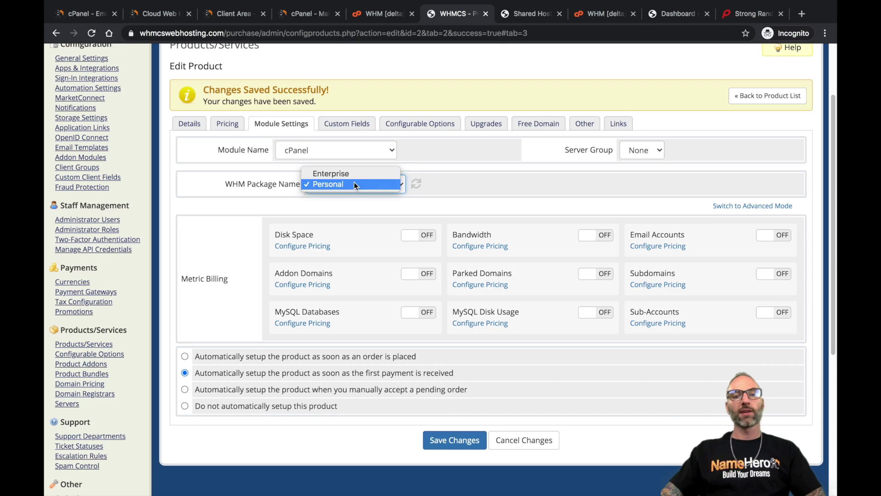
left_click(328, 174)
left_click_drag(295, 184, 246, 184)
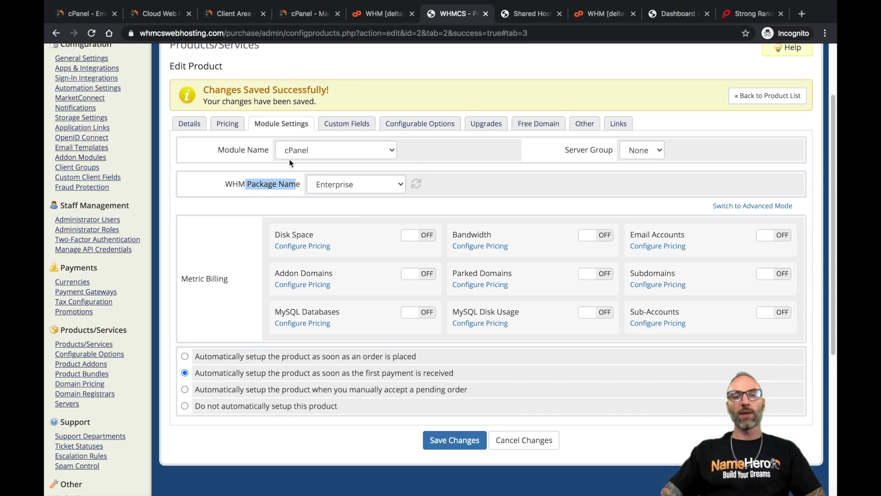
left_click(367, 17)
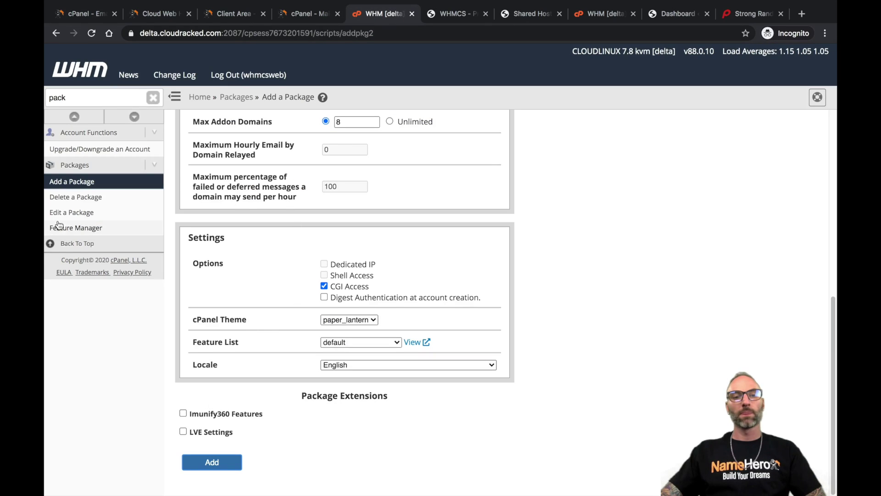
left_click(71, 213)
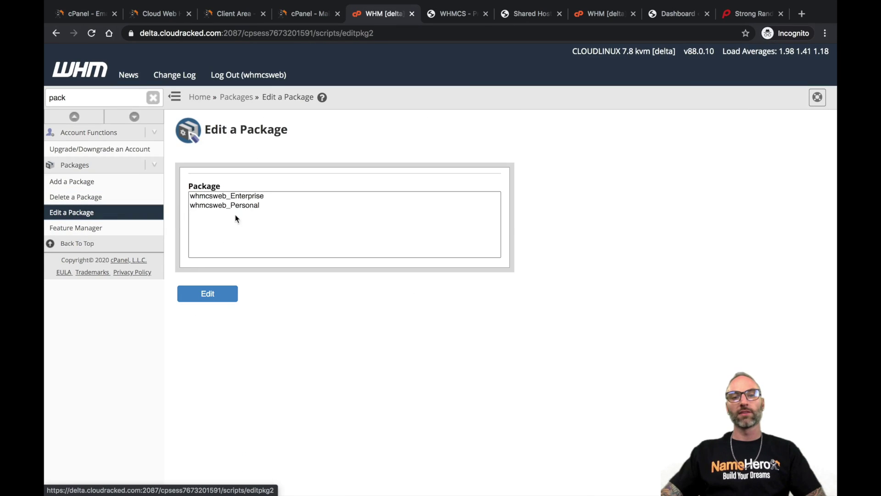
left_click(445, 16)
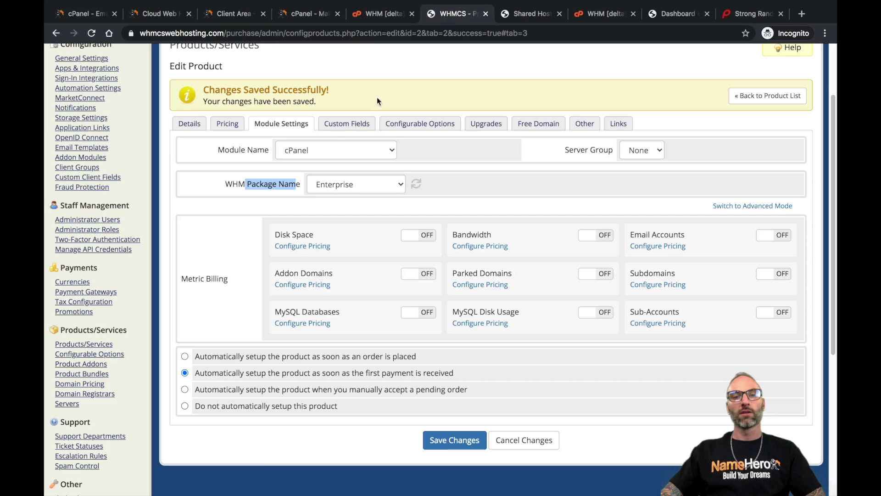
scroll(387, 189, "down", 1)
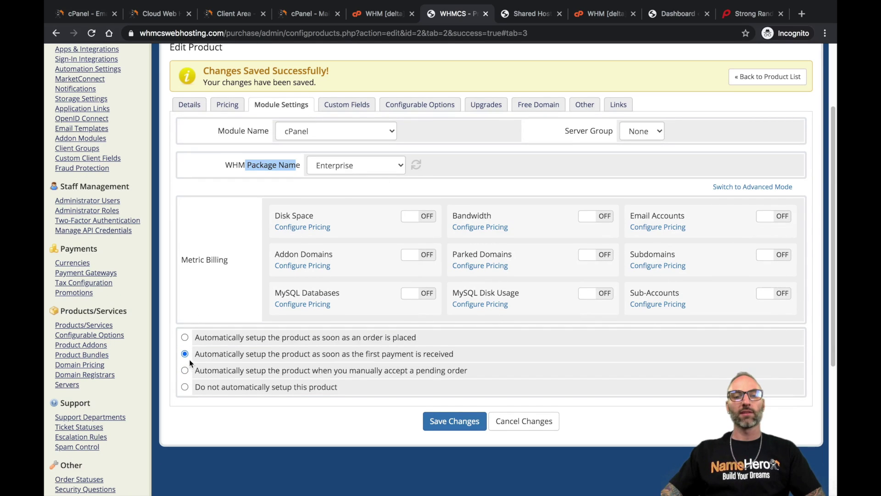
left_click(445, 421)
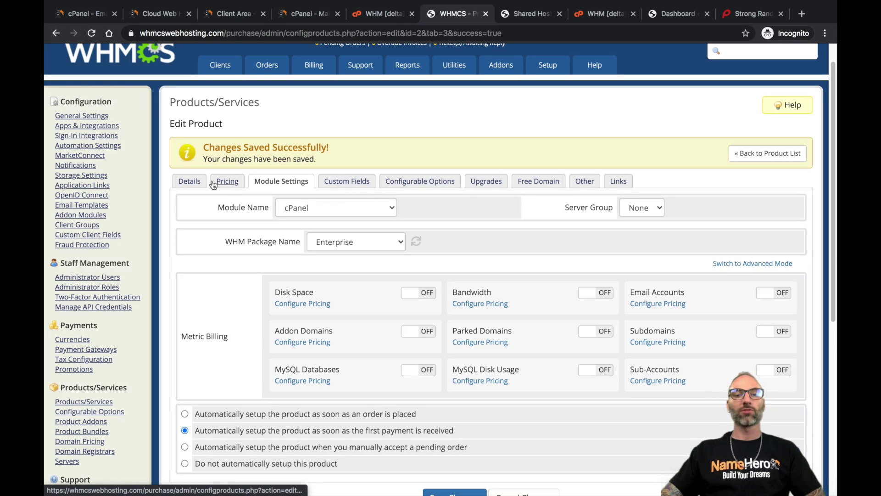
scroll(399, 180, "down", 1)
Step: Duplicate the Personal product as 'Business', copying the name from the Hostiko pricing page
left_click(767, 136)
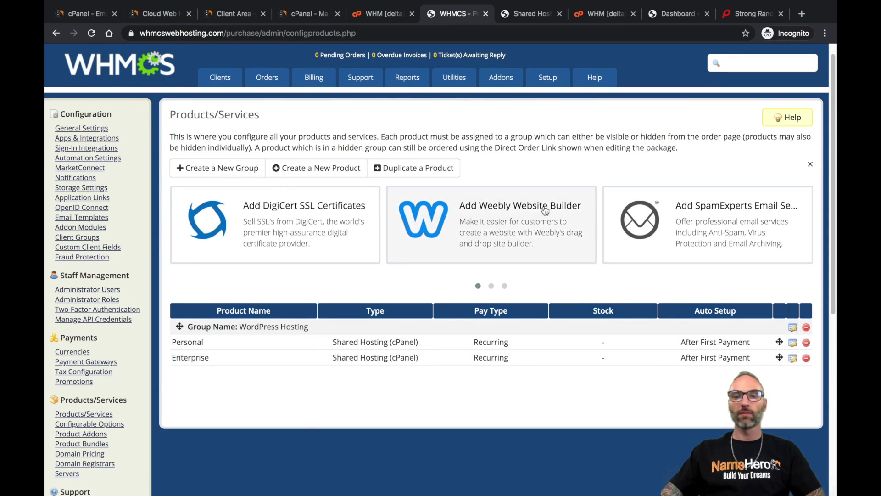
left_click(436, 175)
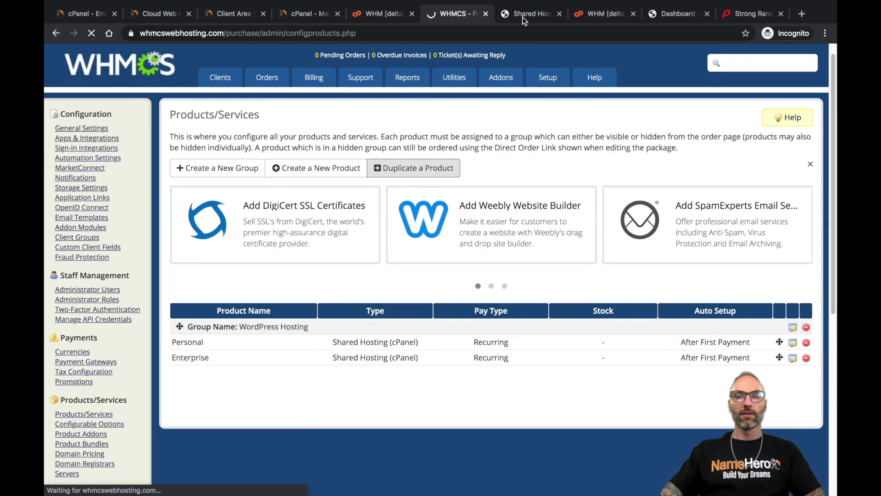
left_click(522, 16)
left_click_drag(676, 139, 616, 140)
key("super+c")
right_click(628, 142)
left_click(648, 164)
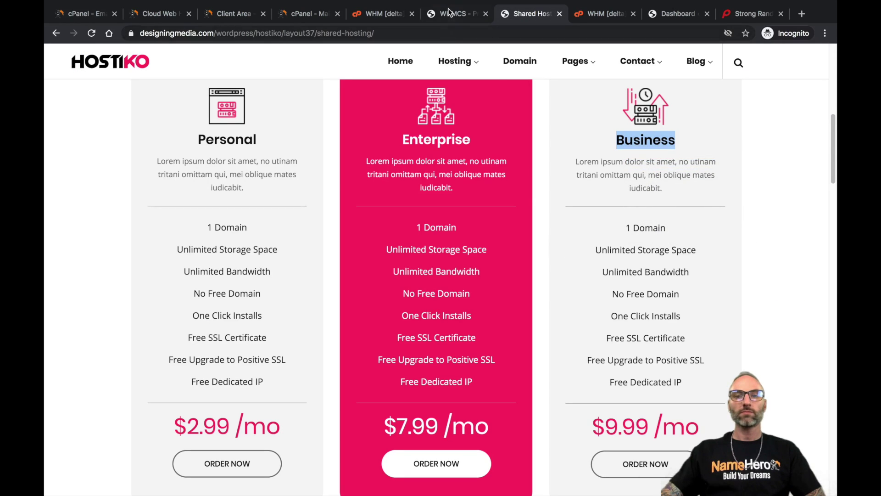
left_click(453, 14)
right_click(299, 204)
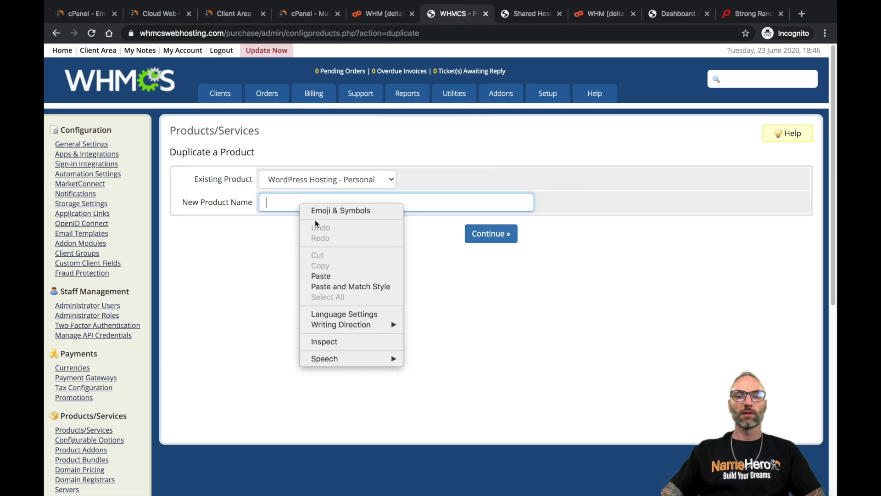
left_click(338, 273)
left_click(492, 240)
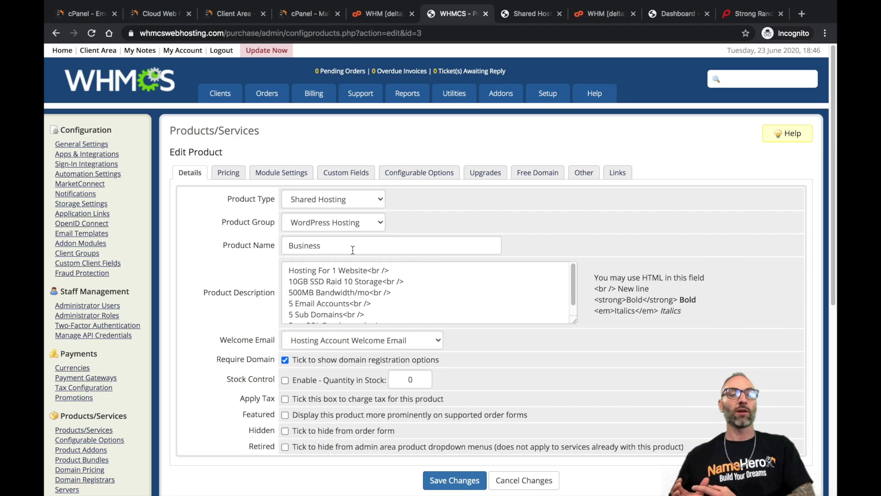
Step: Change the Business description's storage line from 10GB to 30GB SSD Raid 10 Storage
left_click(285, 281)
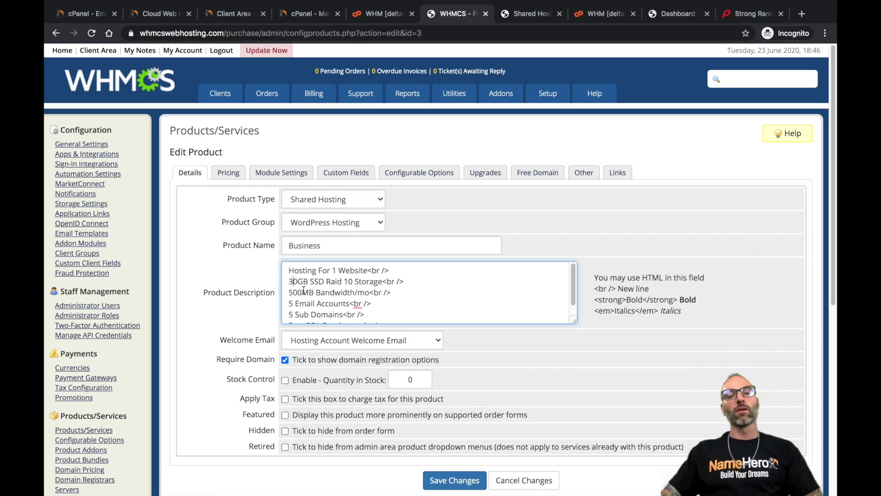
type("3")
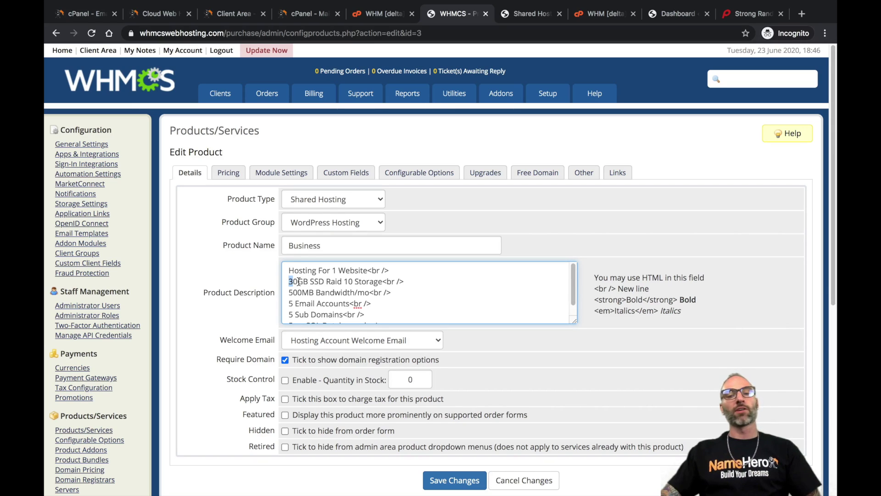
left_click(334, 270)
double_click(334, 270)
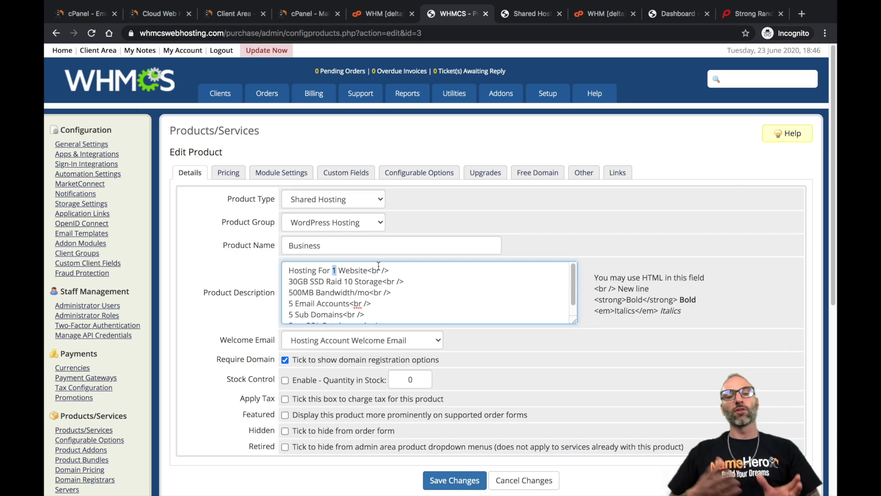
mouse_move(298, 280)
left_mouse_down()
mouse_move(289, 281)
mouse_move(308, 281)
left_mouse_up()
left_click(289, 281)
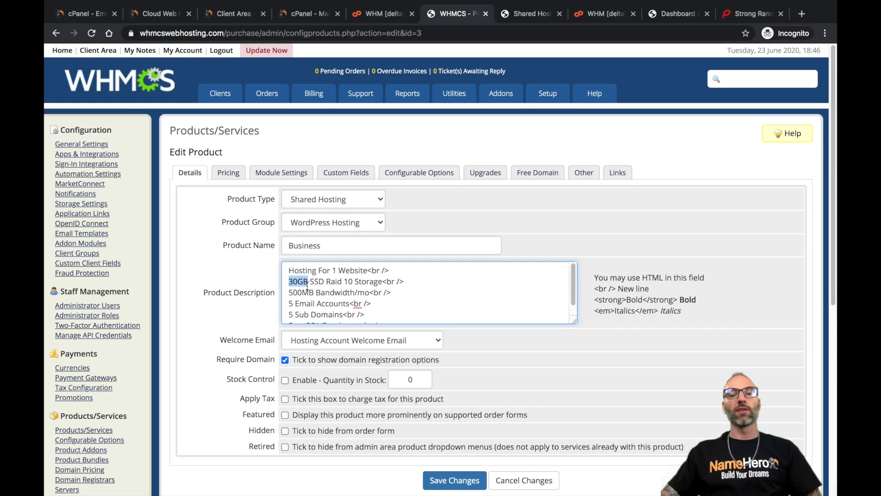
left_click(160, 15)
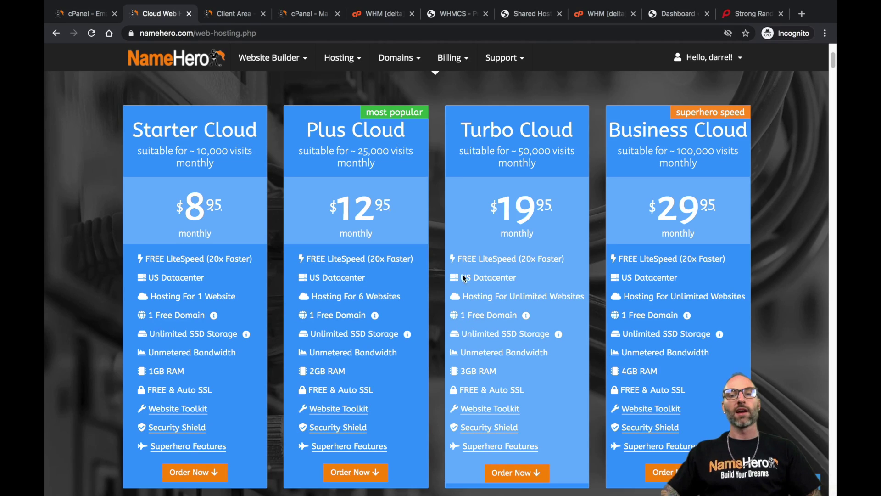
Step: Browse NameHero's Reseller Hosting plans, Silver through Diamond, priced $24.95–$66.96
scroll(467, 277, "up", 5)
mouse_move(408, 92)
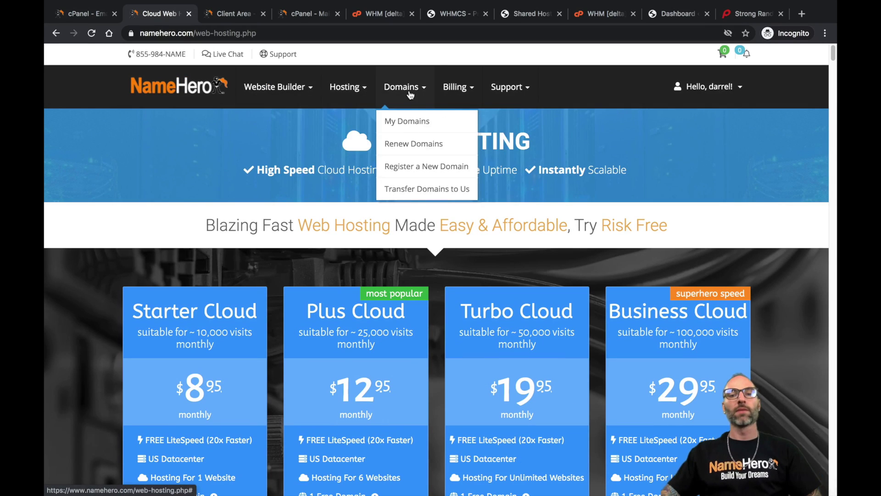
mouse_move(346, 89)
left_click(337, 166)
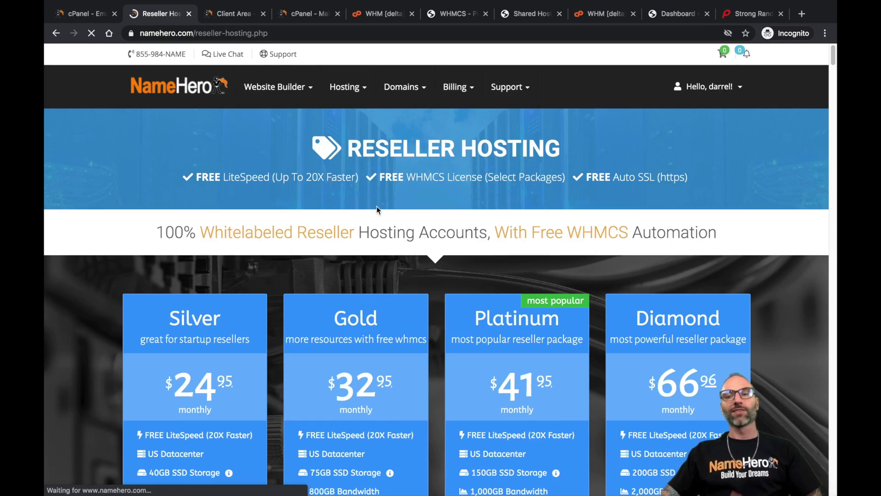
scroll(403, 206, "down", 4)
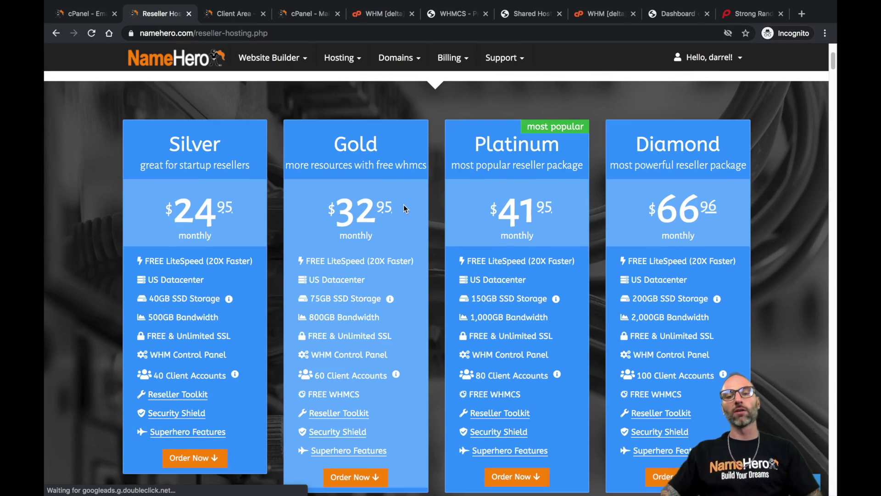
scroll(408, 207, "down", 2)
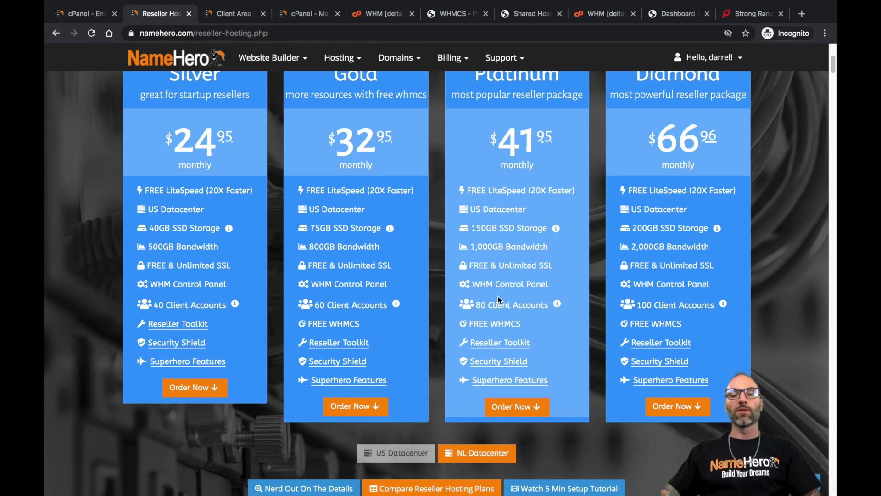
scroll(493, 260, "up", 1)
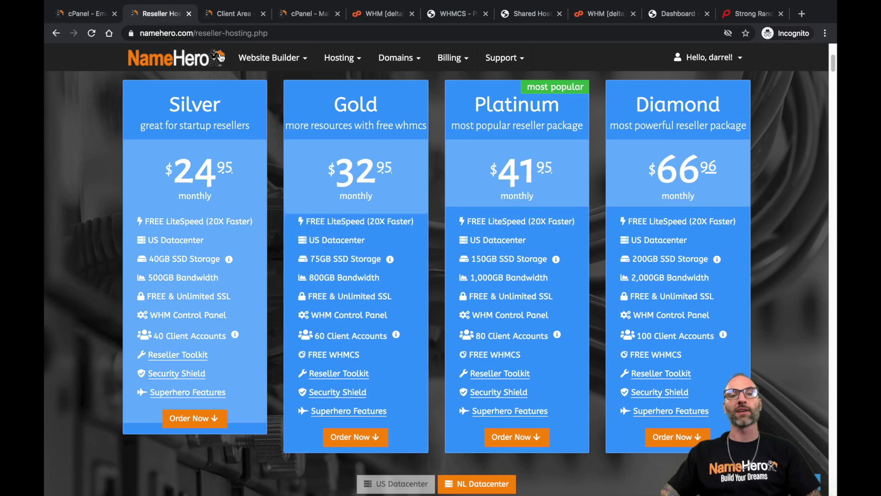
left_click(243, 15)
Step: Change the first description line to 'Hosting For Unlimited Websites'
left_click(473, 18)
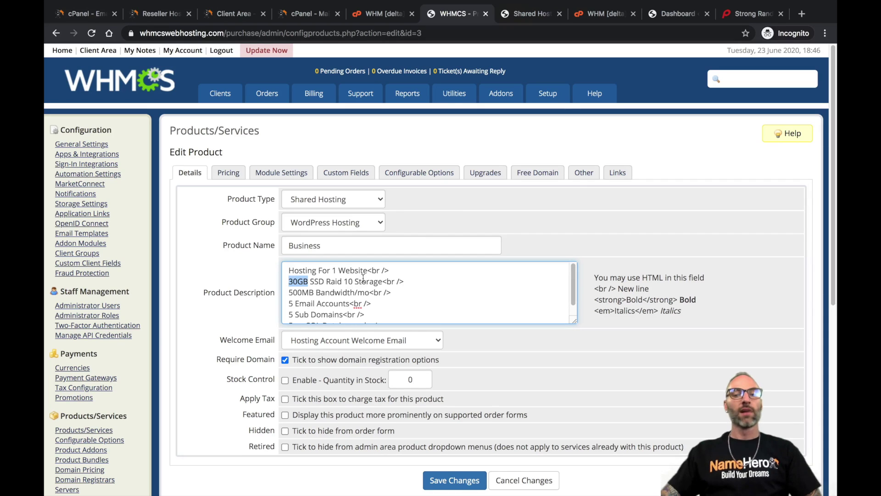
left_click(332, 271)
left_click_drag(332, 271, 337, 271)
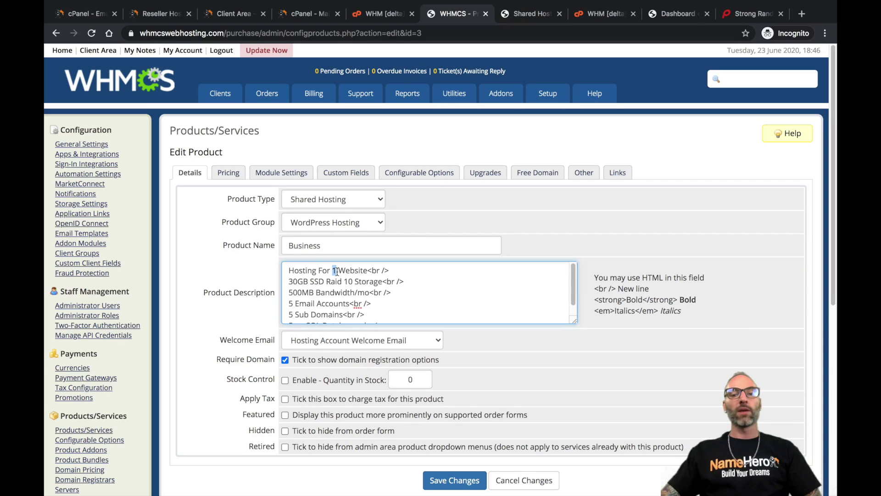
key("BackSpace")
type("Unlimited")
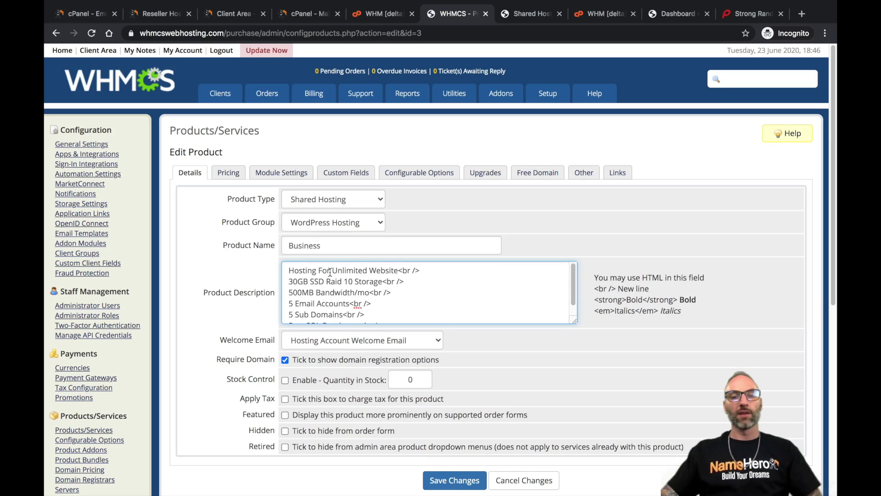
left_click(402, 272)
type("a")
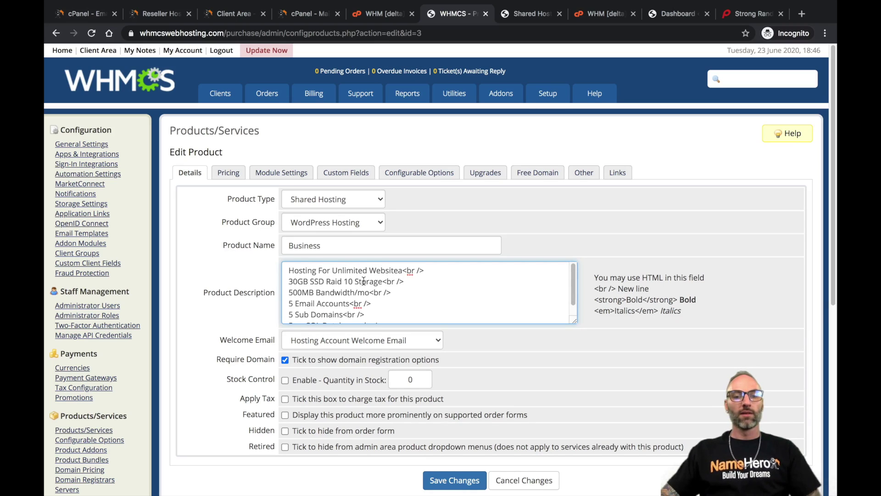
key("BackSpace")
type("s")
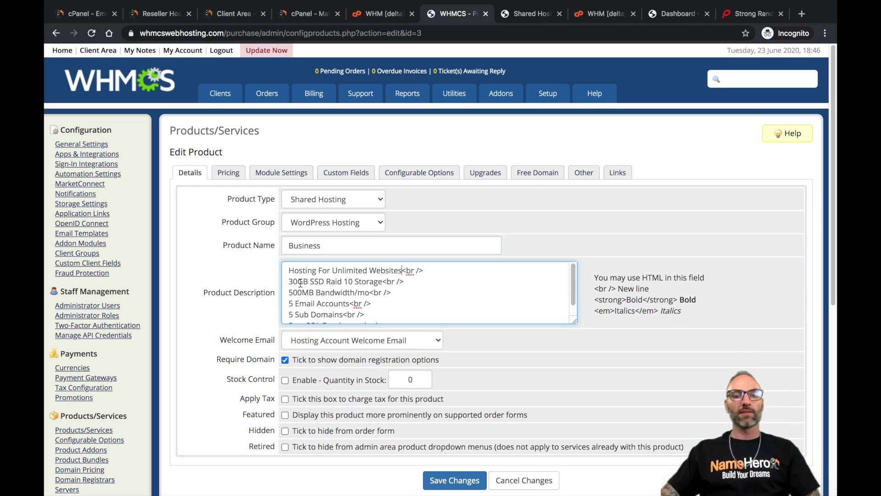
Step: Replace 500MB with Unmetered bandwidth and make email accounts and sub domains Unlimited
left_click_drag(314, 291, 287, 291)
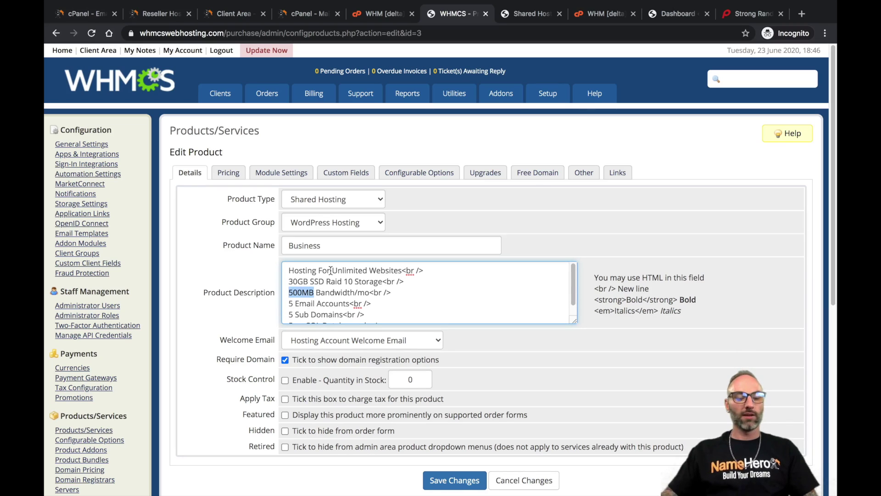
type("Unmetered")
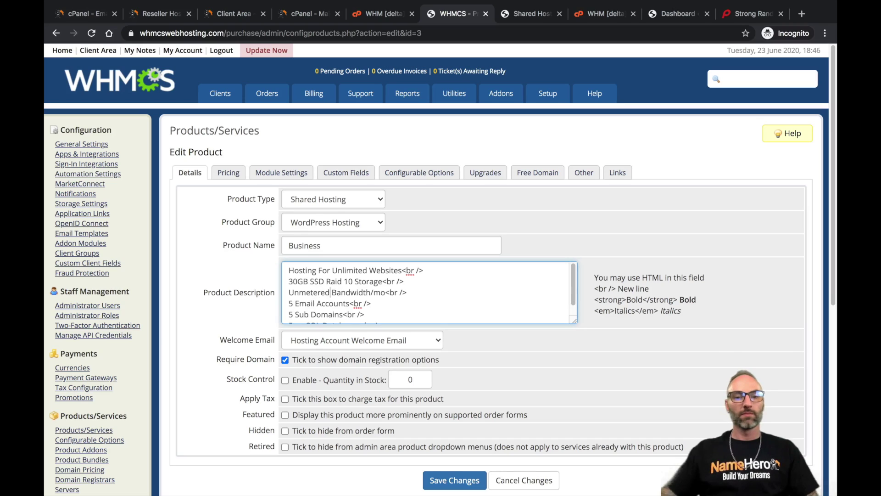
left_click_drag(294, 304, 283, 305)
type("Unlimited")
left_click(286, 314)
scroll(290, 308, "down", 1)
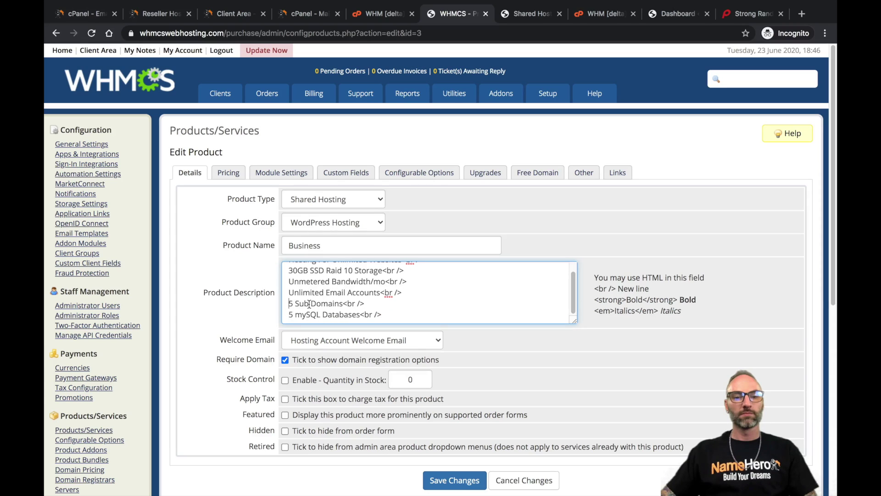
left_click_drag(294, 304, 279, 304)
type("Unlimited")
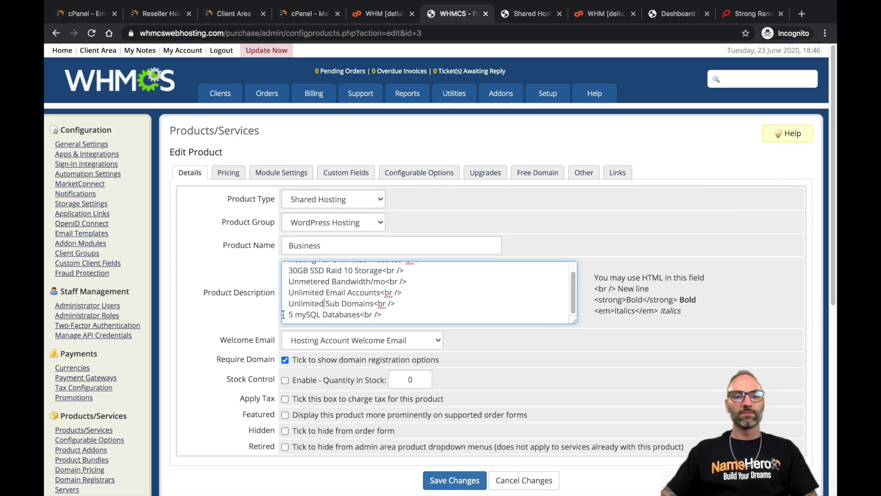
Step: Set mySQL Databases to Unlimited, fixing the 'Unlimted' misspelling
left_click_drag(289, 314, 294, 316)
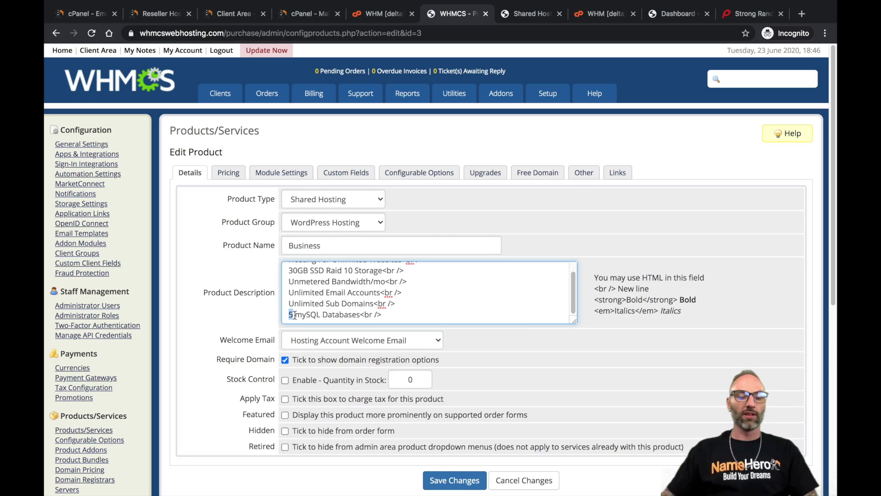
type("Unlimted")
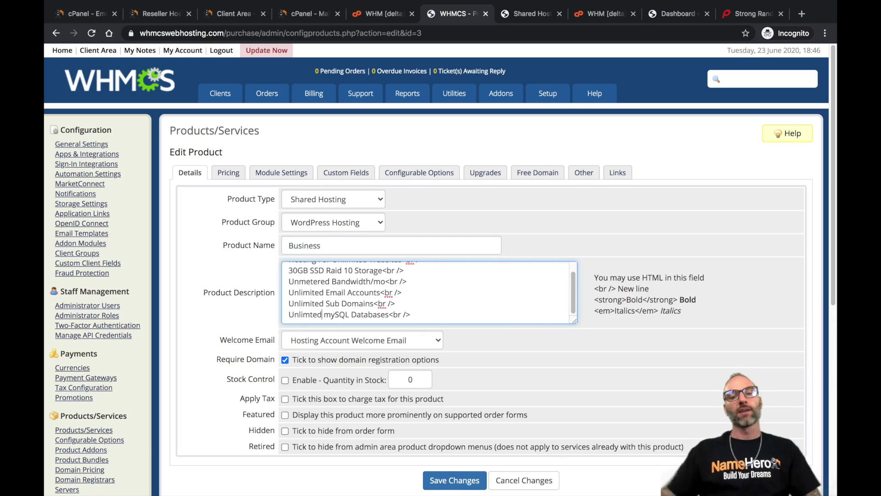
key("BackSpace")
key("BackSpace")
type("ted")
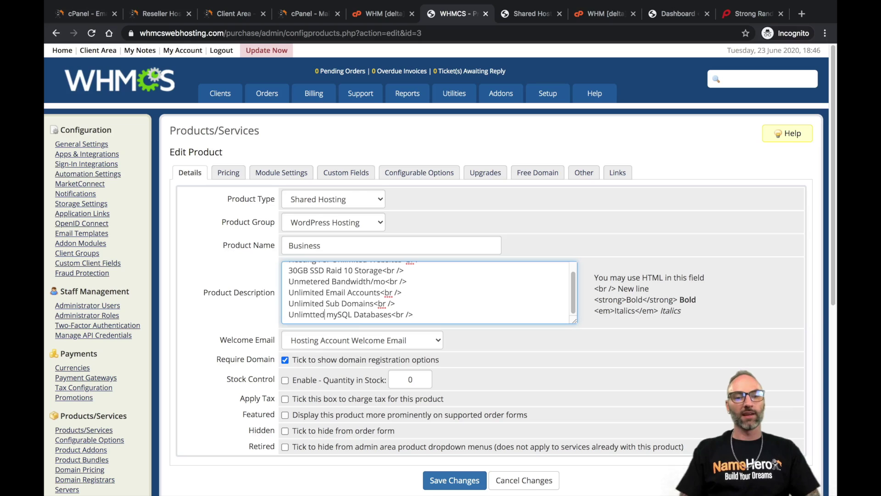
left_click(316, 315)
key("BackSpace")
key("BackSpace")
type("it")
left_click(342, 294)
scroll(404, 296, "down", 1)
scroll(401, 282, "up", 1)
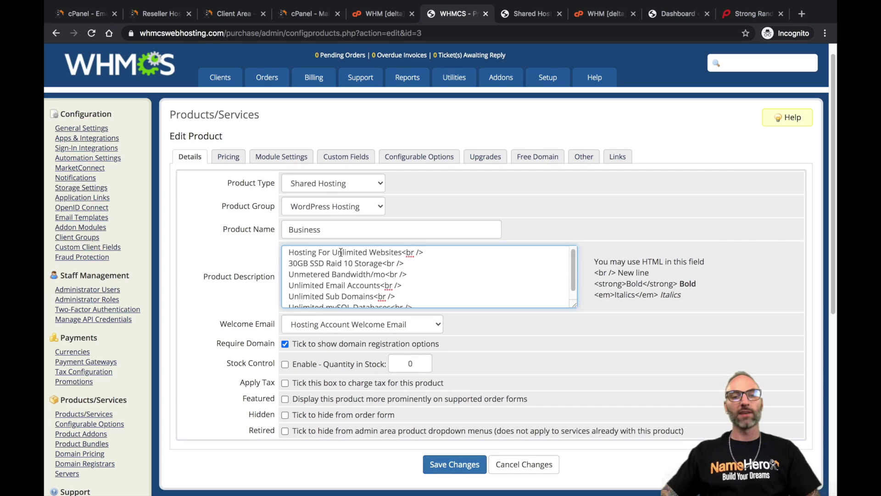
scroll(339, 257, "down", 1)
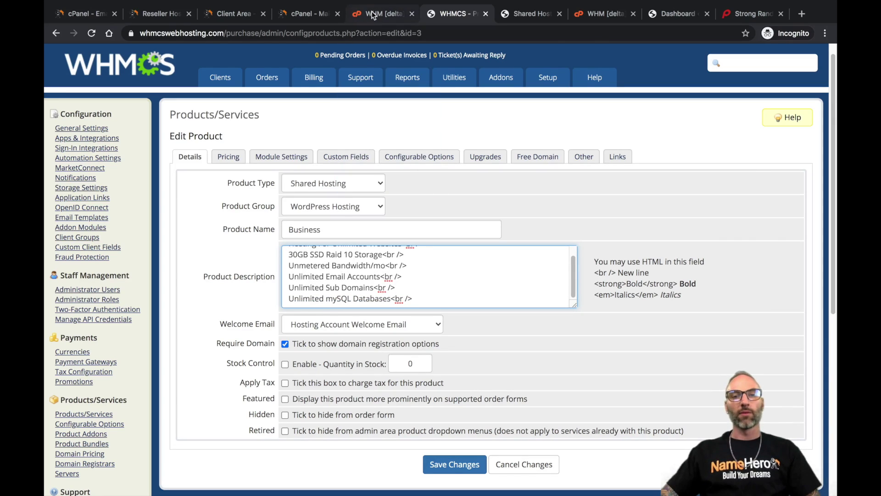
left_click(373, 15)
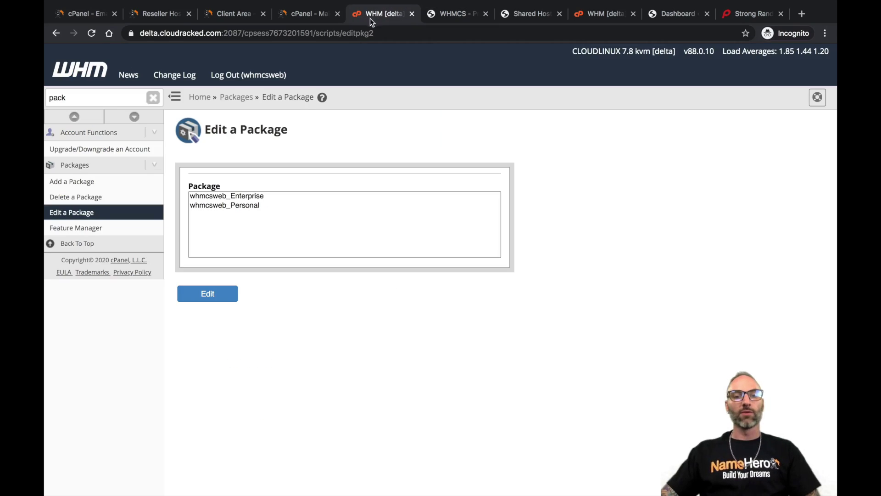
Step: Start a WHM package named Business with 30000 MB disk quota and 99999999 bandwidth
left_click(73, 181)
left_click(339, 184)
type("Business")
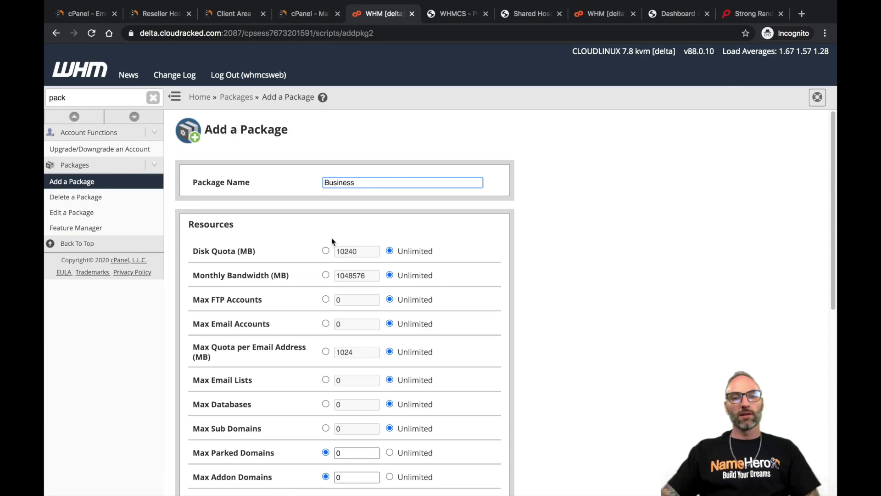
left_click(326, 251)
left_click_drag(373, 249, 285, 236)
type("30000")
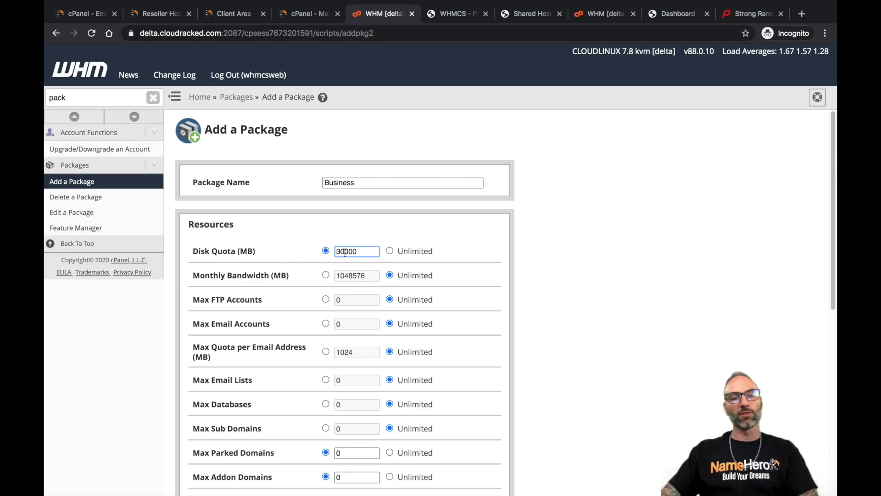
left_click_drag(345, 253, 366, 252)
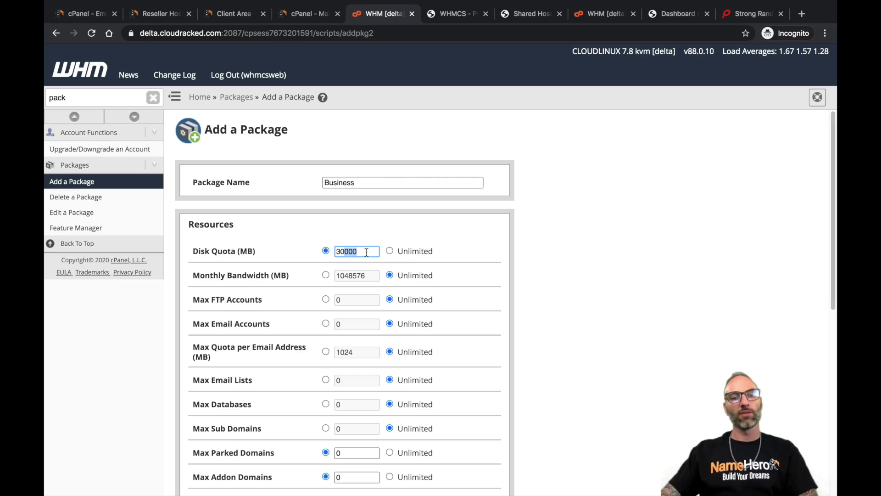
left_click(326, 275)
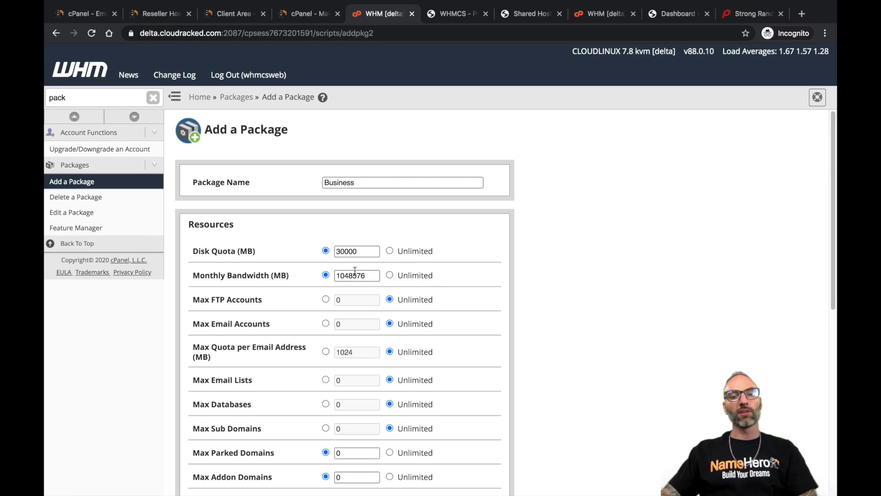
double_click(367, 275)
type("999999999")
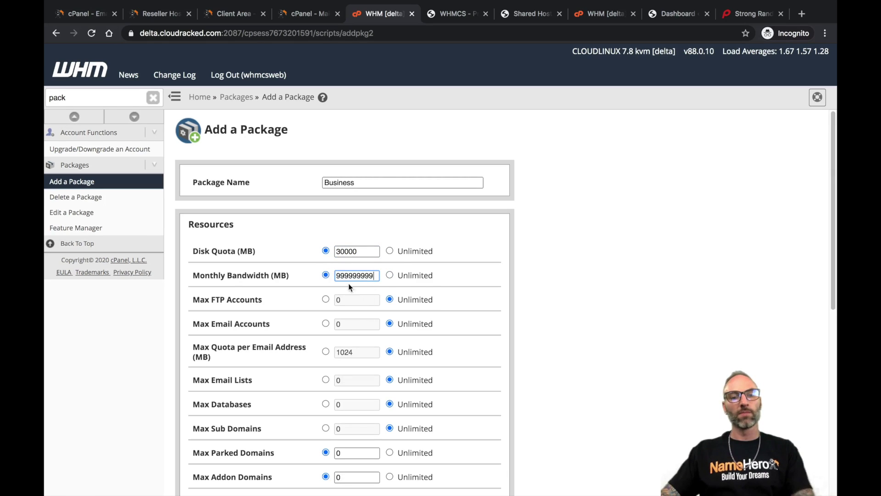
Step: Set parked and addon domains to Unlimited and add the Business package
scroll(348, 286, "down", 2)
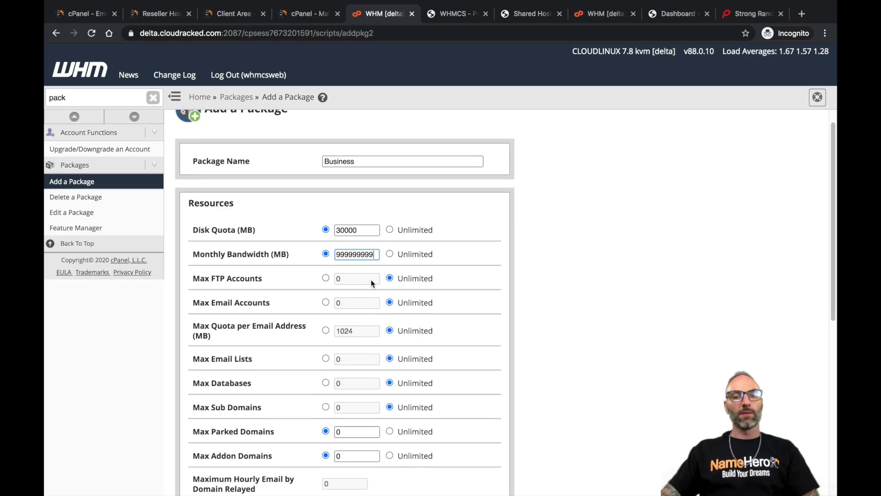
scroll(385, 291, "down", 1)
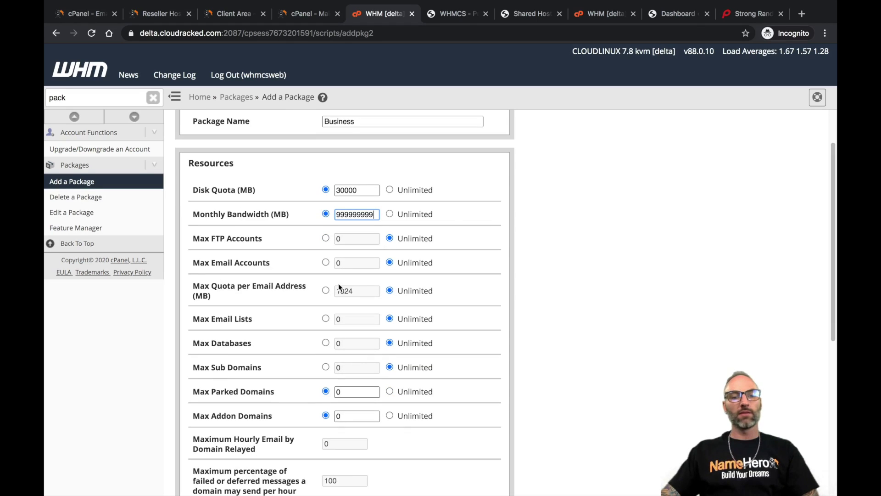
scroll(403, 288, "down", 1)
scroll(399, 303, "down", 3)
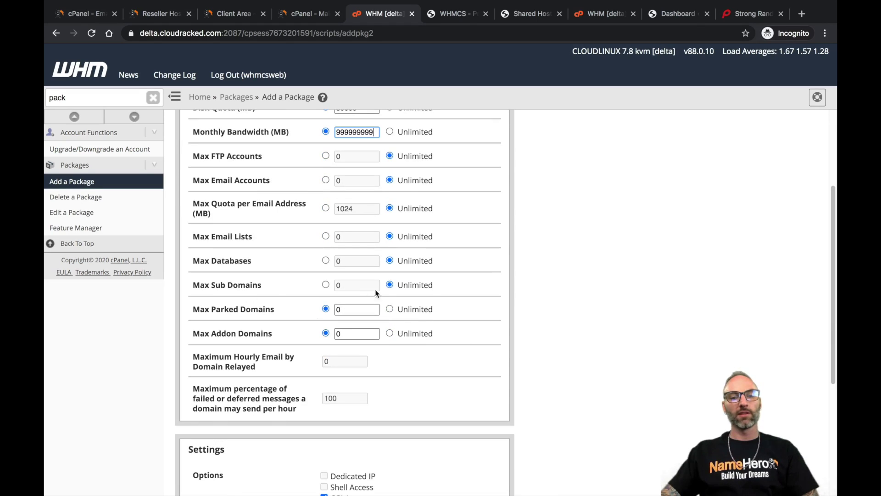
left_click(406, 307)
left_click(406, 330)
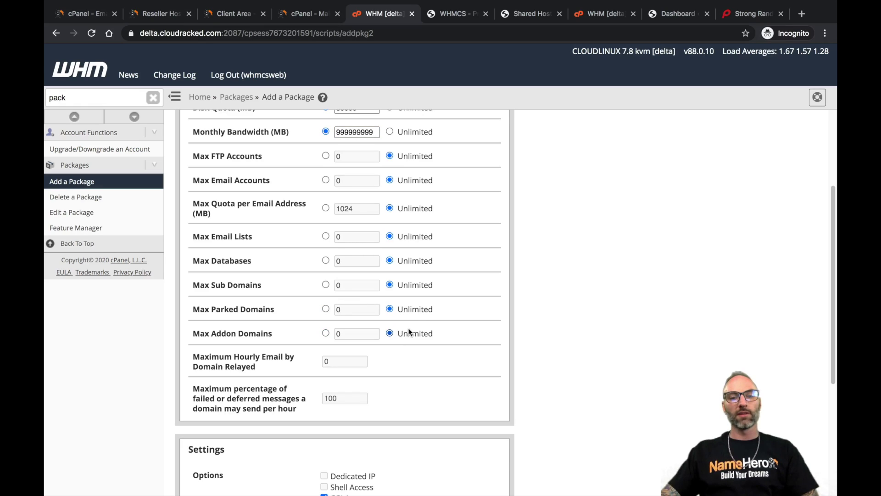
scroll(409, 329, "down", 2)
scroll(410, 328, "down", 8)
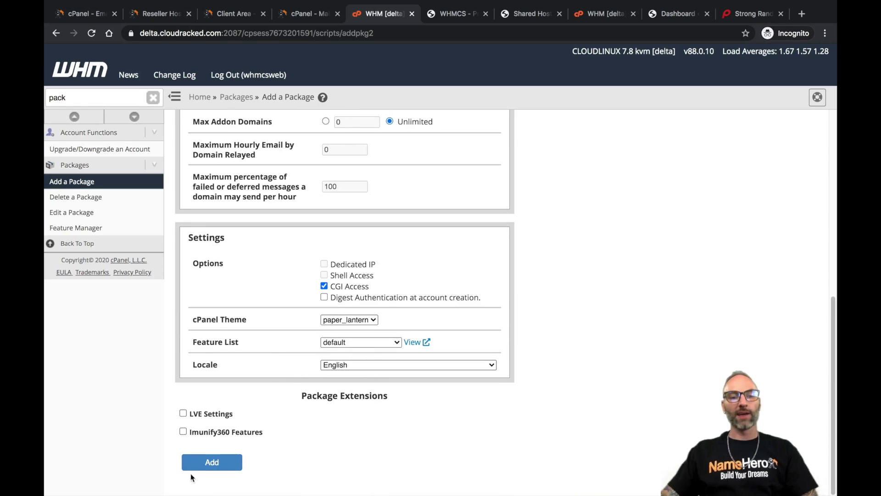
left_click(204, 463)
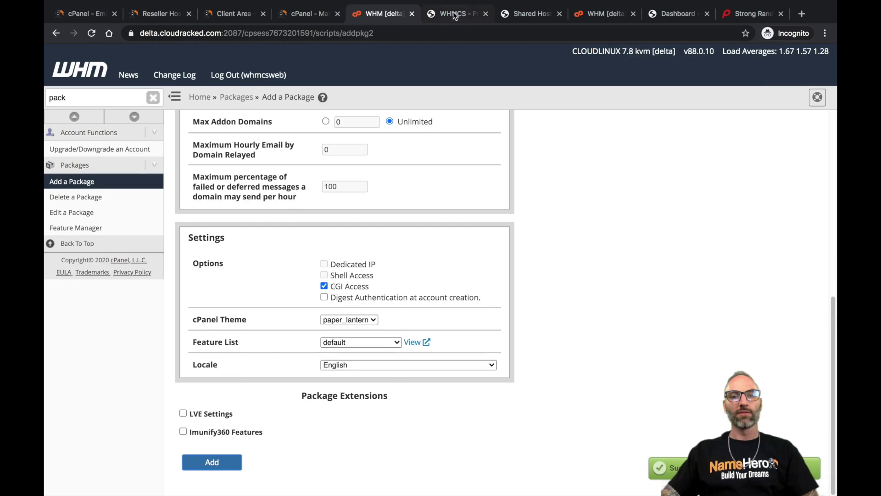
left_click(453, 12)
scroll(418, 280, "up", 1)
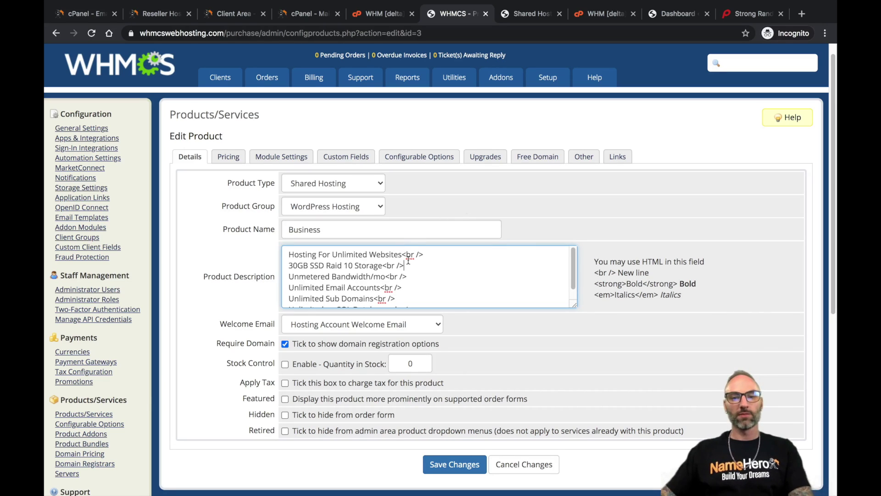
Step: Add a 'Free Nightly Backups!' line to the Business description and save the product
key("Return")
type("Free Nightlk")
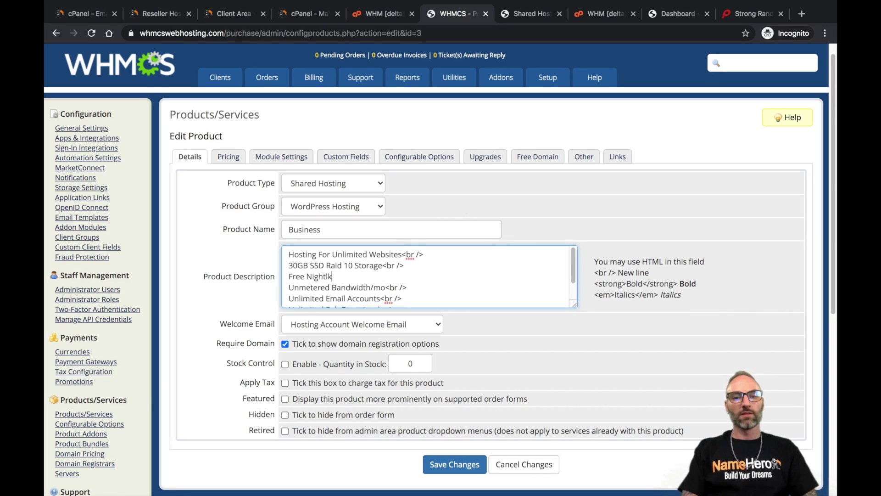
key("BackSpace")
type("y Ba")
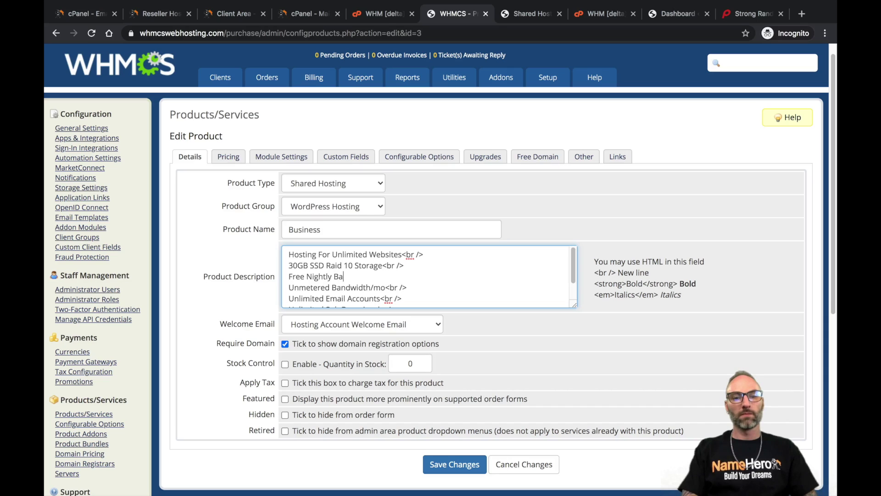
type("ckups!</")
type("br />")
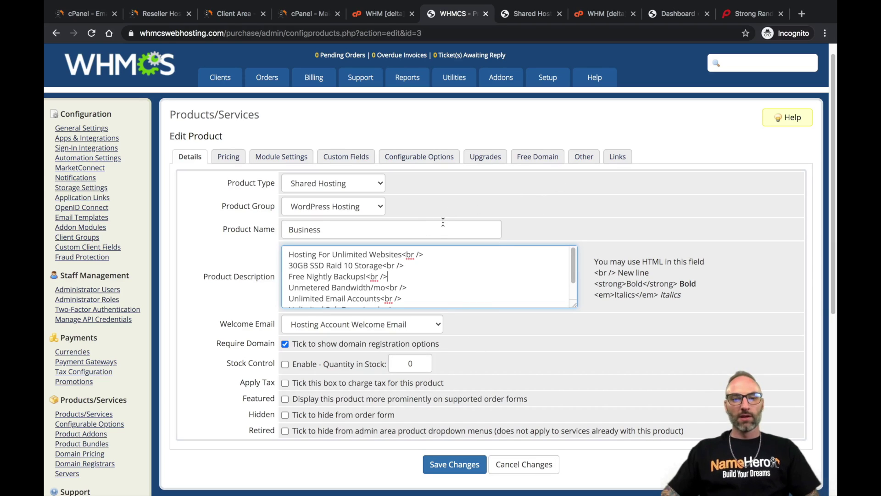
left_click(467, 463)
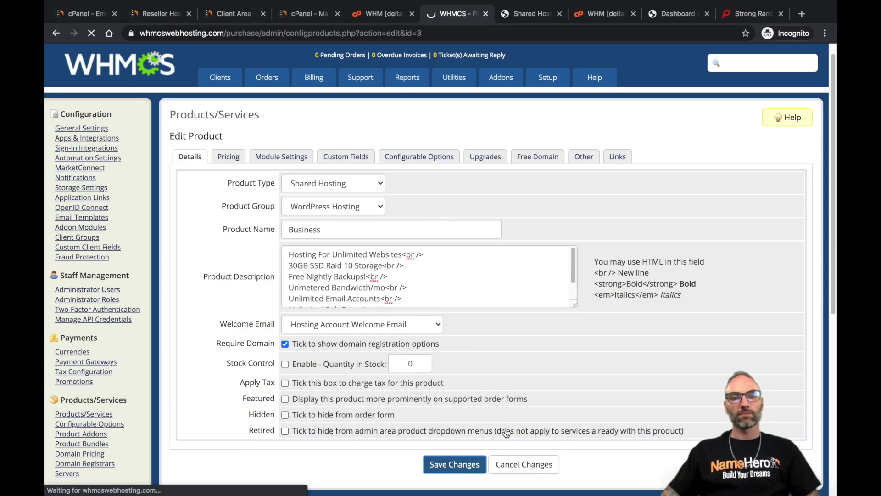
scroll(491, 417, "down", 3)
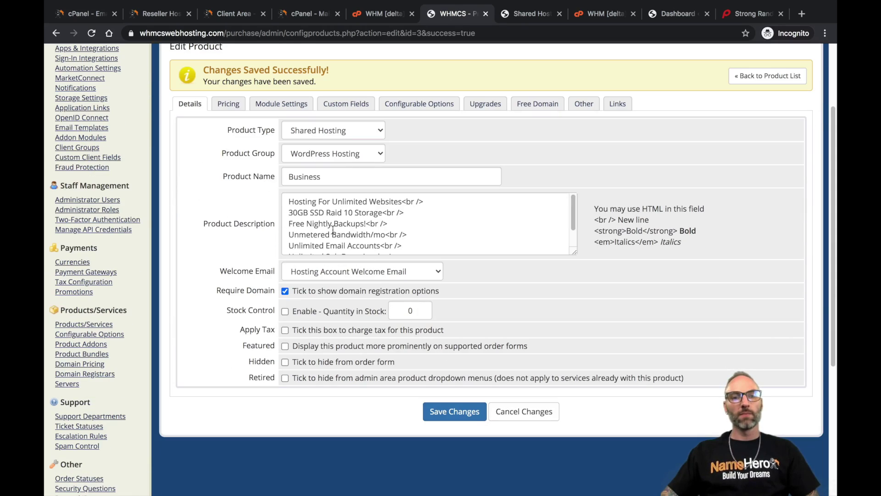
left_click(235, 109)
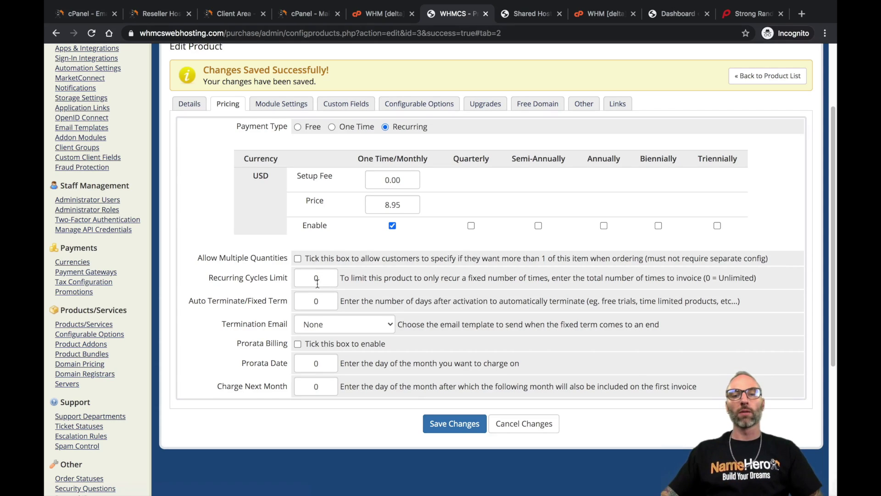
Step: Price the Business product at 29.95 USD monthly with a 9.95 USD setup fee and save
left_click(367, 179)
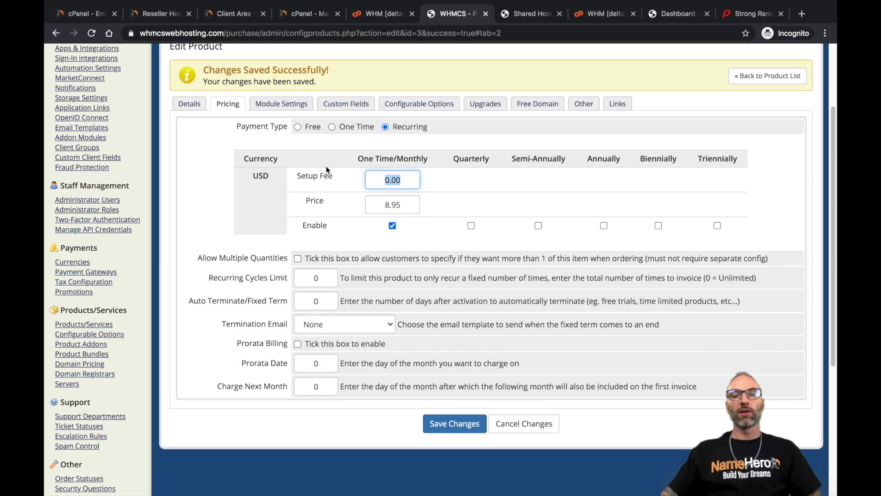
type("9.95")
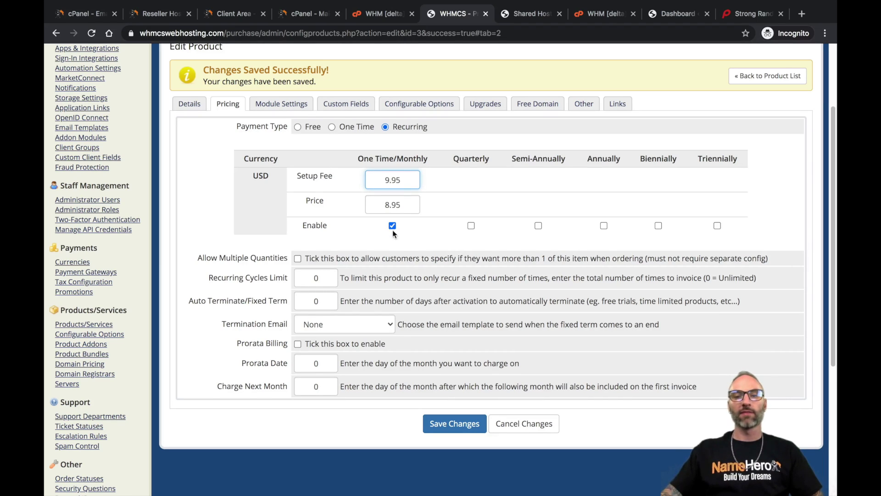
key("Tab")
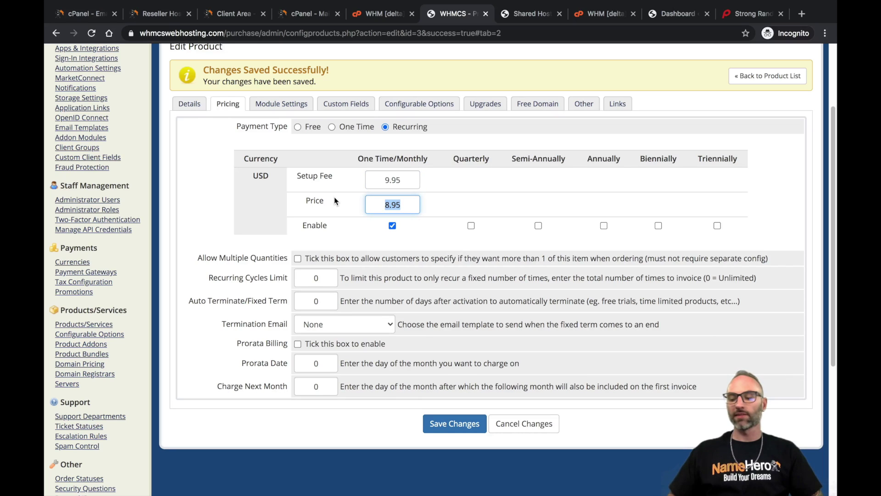
type("29.95")
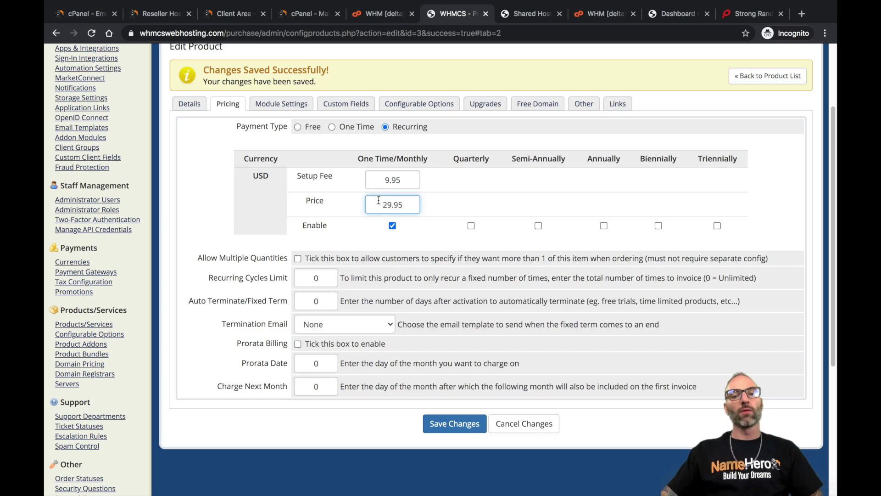
left_click_drag(379, 202, 381, 179)
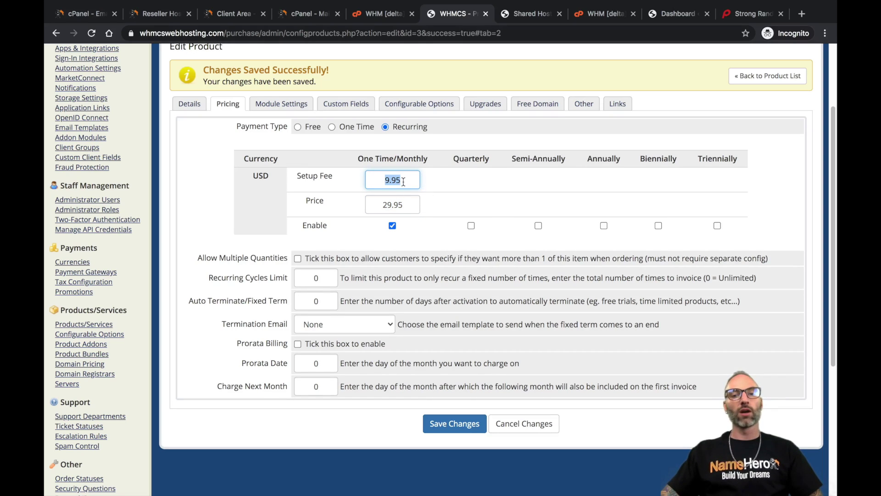
left_click(381, 180)
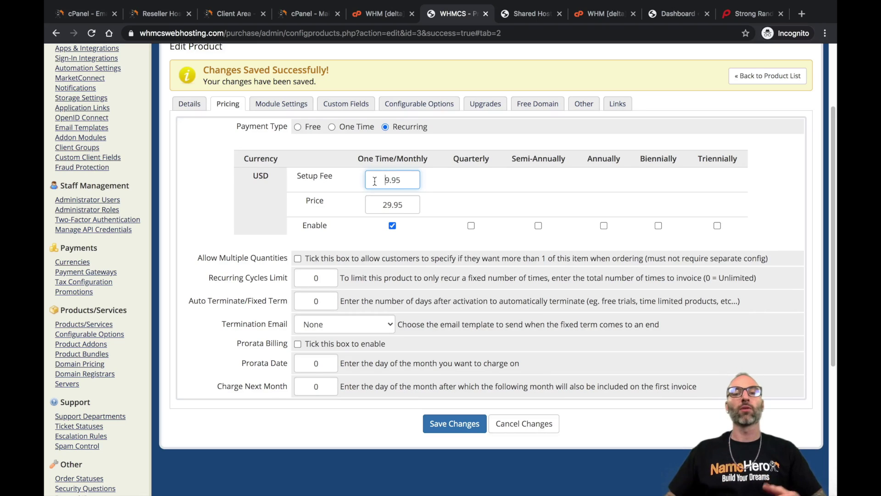
left_click_drag(374, 180, 409, 180)
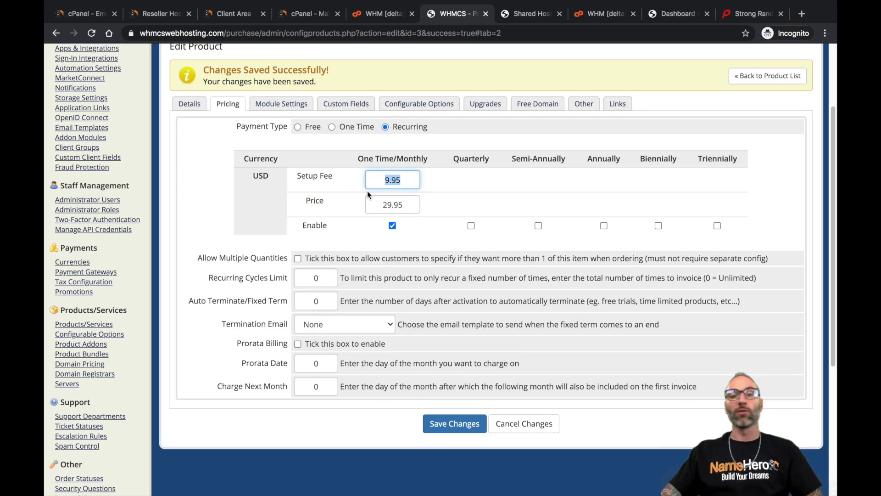
left_click(431, 424)
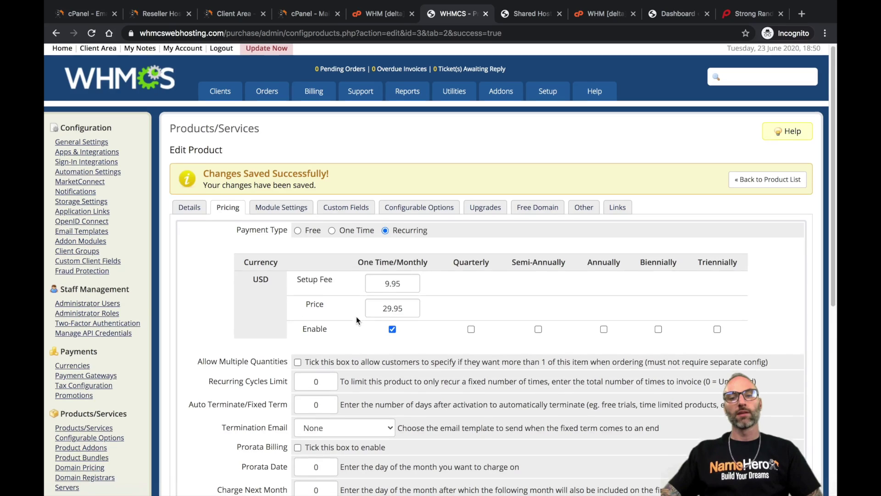
Step: Set the Module Settings WHM Package Name to Business, save, and go back to the product list
scroll(353, 303, "down", 3)
left_click(281, 69)
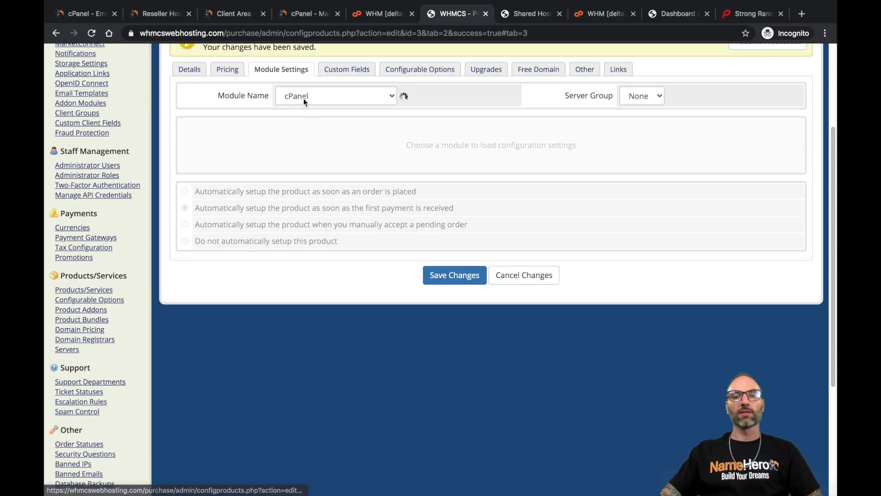
left_click(370, 131)
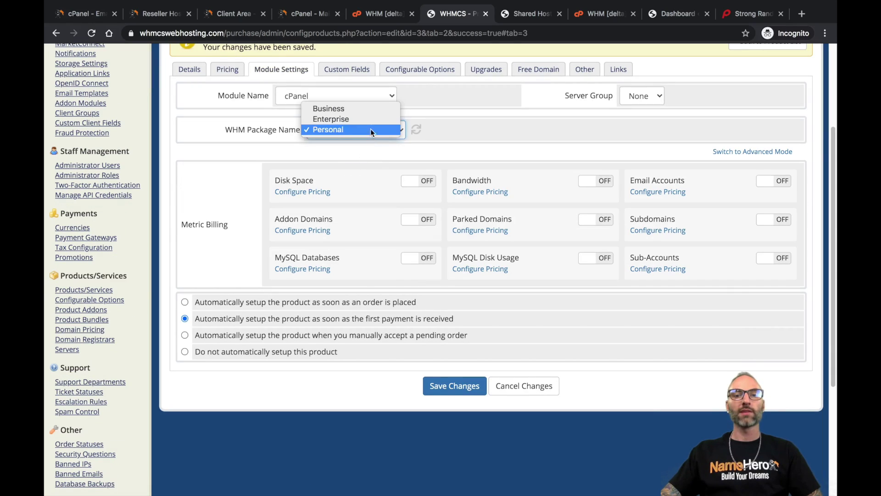
left_click(373, 108)
left_click(452, 385)
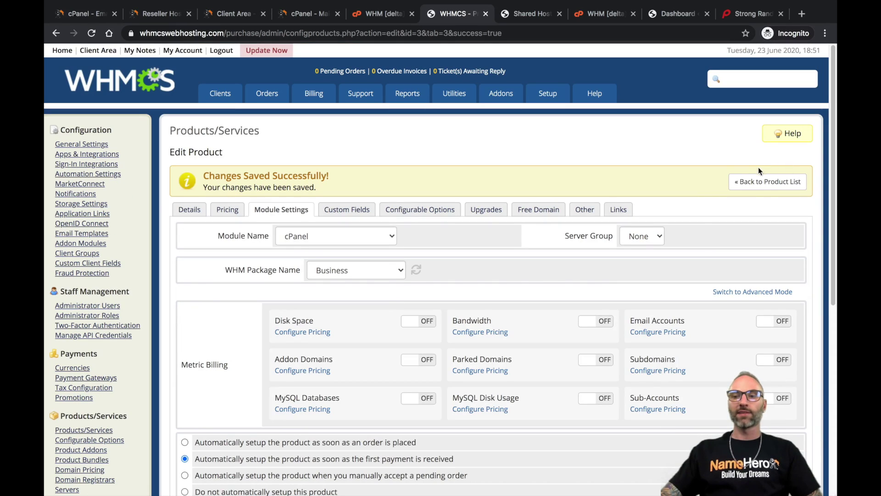
left_click(747, 184)
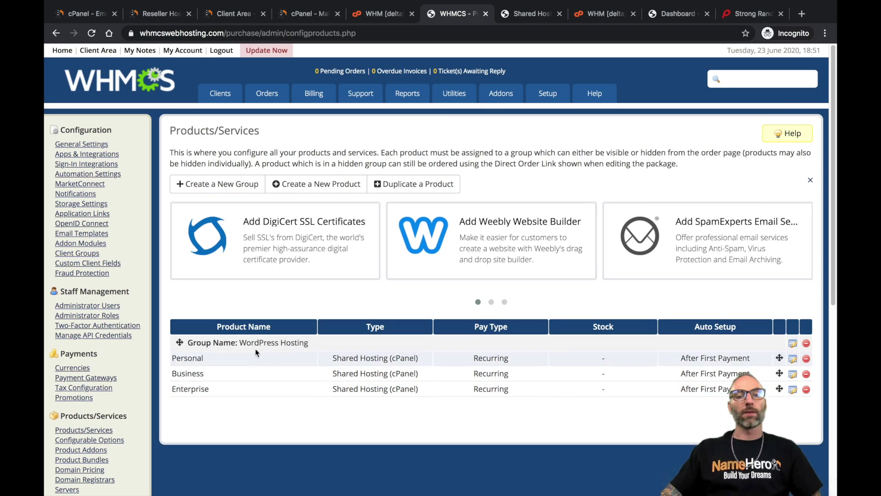
left_click_drag(241, 342, 292, 341)
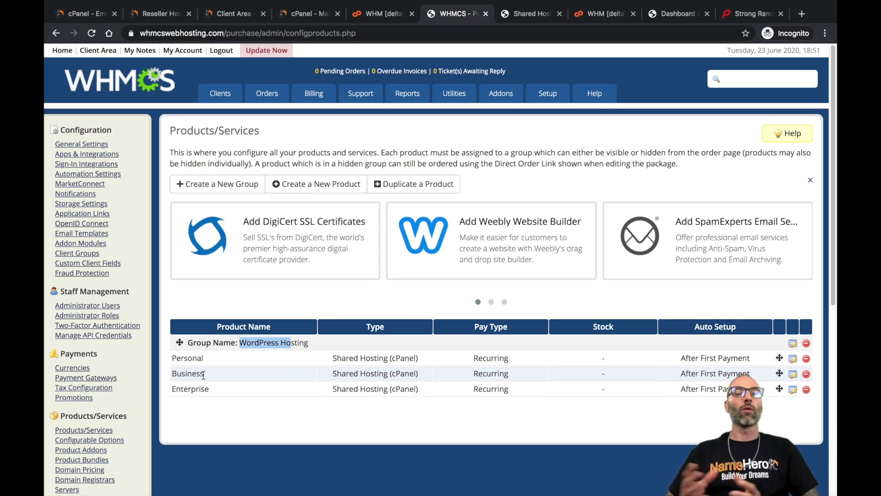
left_click_drag(198, 358, 198, 385)
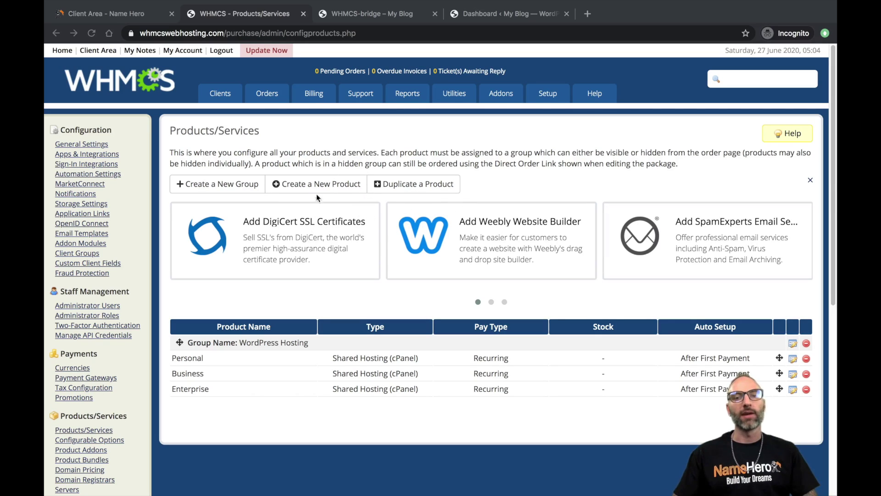
Step: Visit Hostiko's Shared Hosting page from the Hosting menu, review its pricing cards, and edit it
left_click(359, 14)
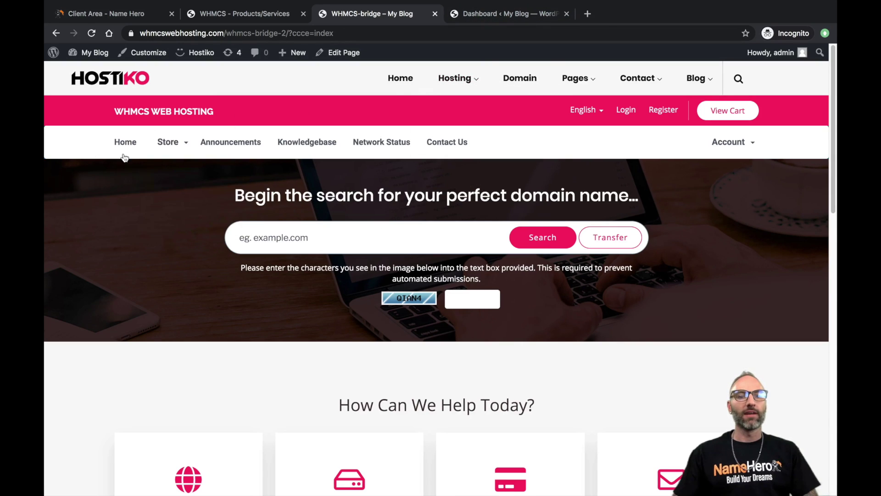
left_click(400, 78)
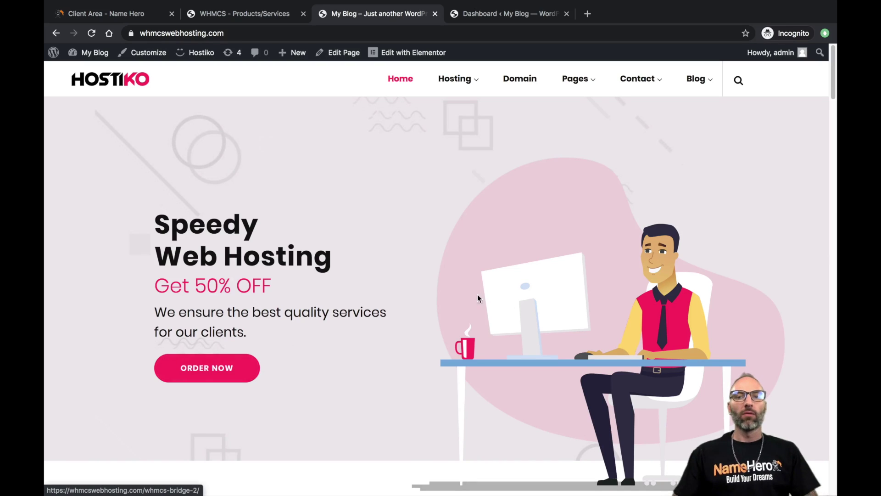
left_click(245, 19)
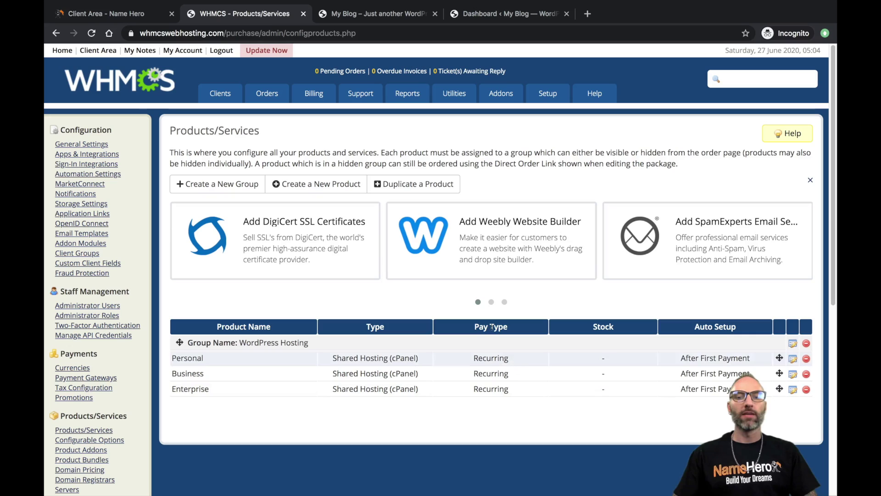
left_click(369, 13)
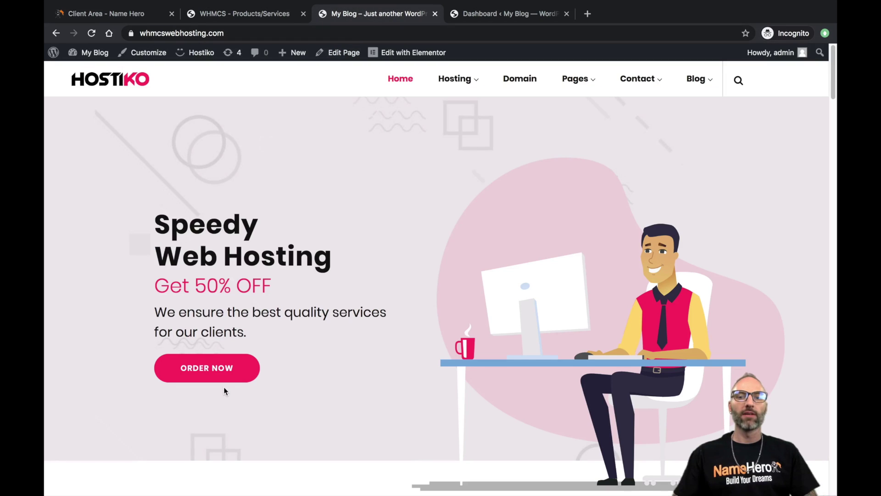
mouse_move(453, 91)
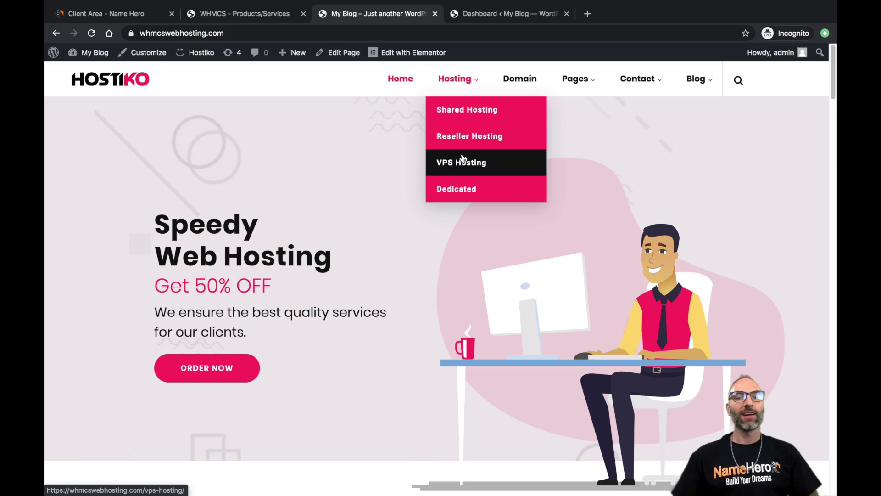
left_click(464, 111)
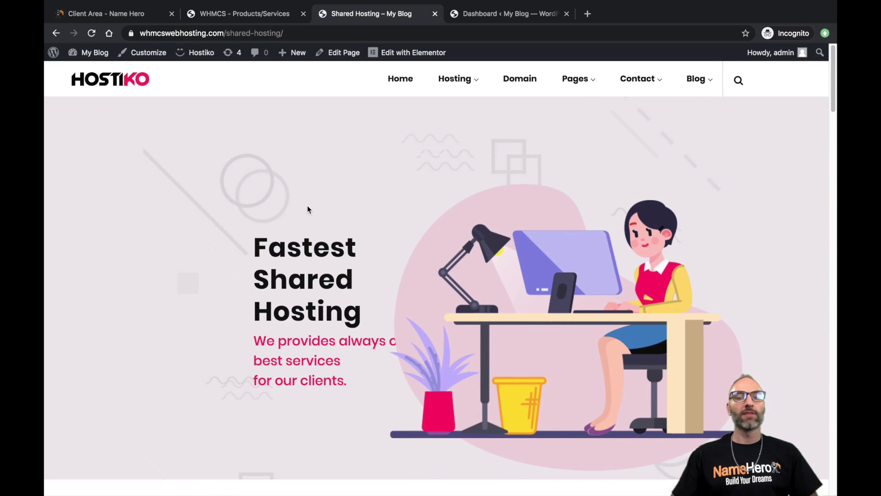
scroll(408, 326, "down", 10)
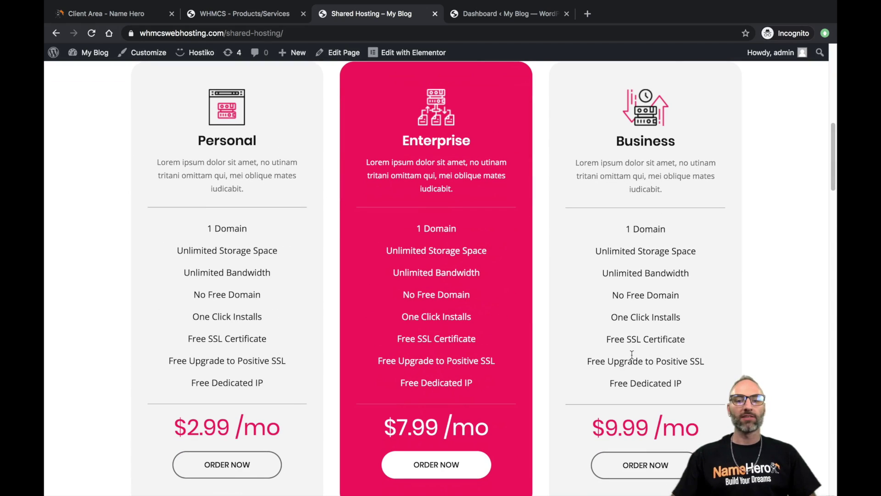
scroll(632, 355, "up", 10)
scroll(396, 262, "down", 10)
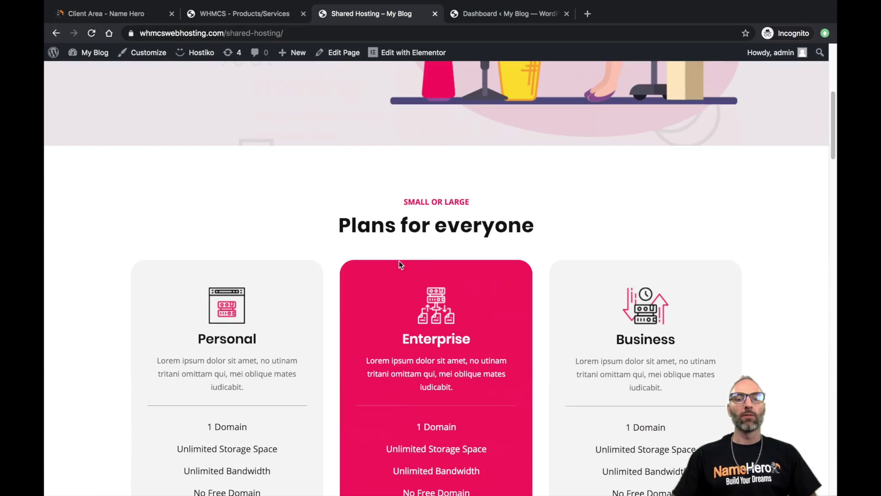
scroll(277, 216, "up", 1)
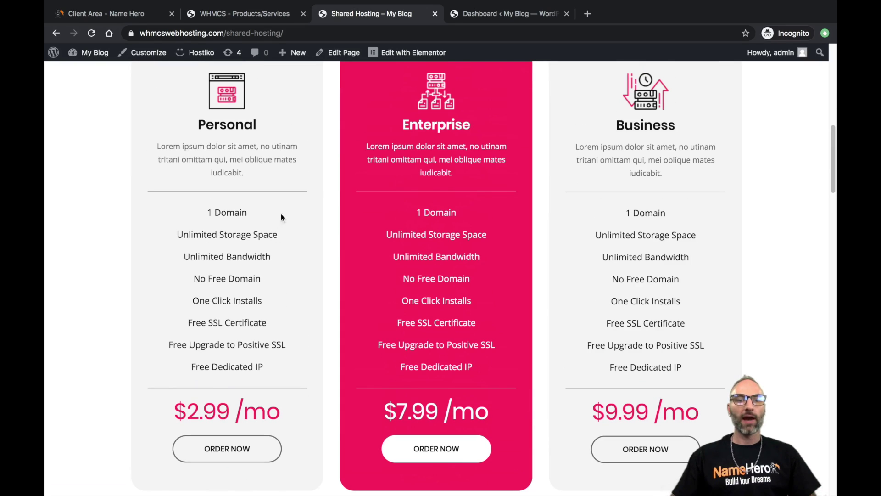
scroll(295, 177, "up", 1)
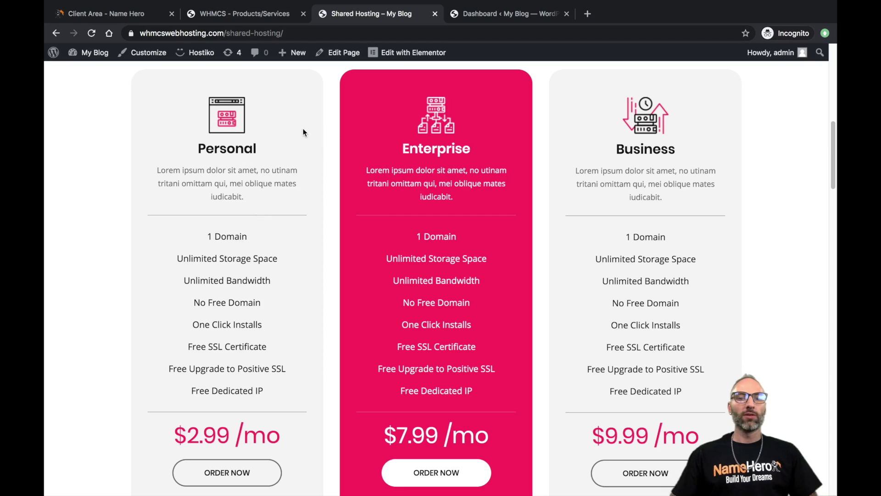
left_click(338, 54)
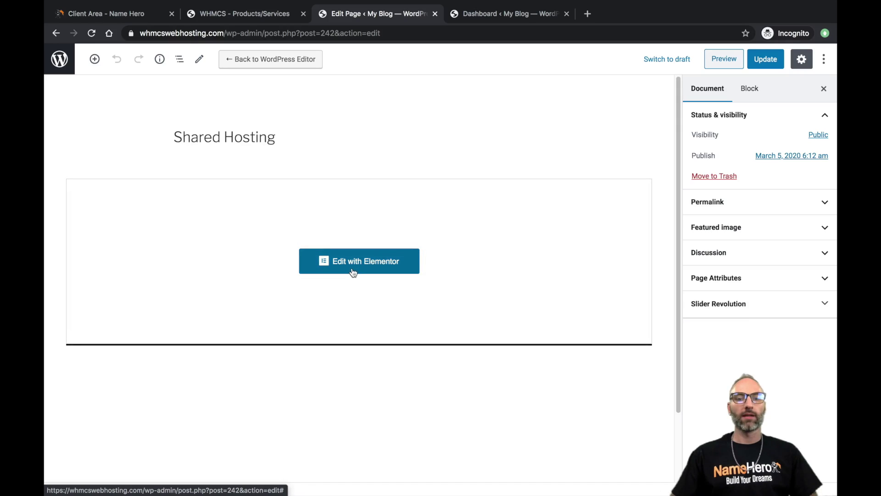
Step: Launch Elementor on Shared Hosting, then open the store's WordPress Hosting listing via ORDER NOW
left_click(353, 273)
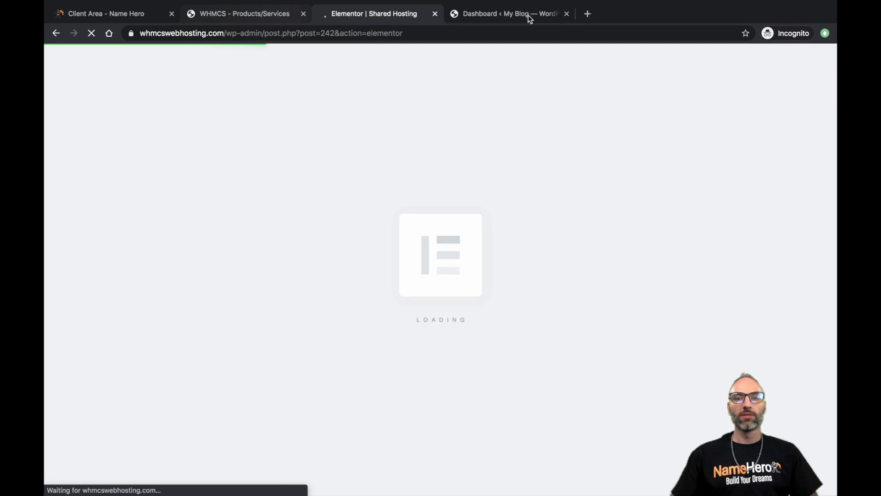
left_click(510, 11)
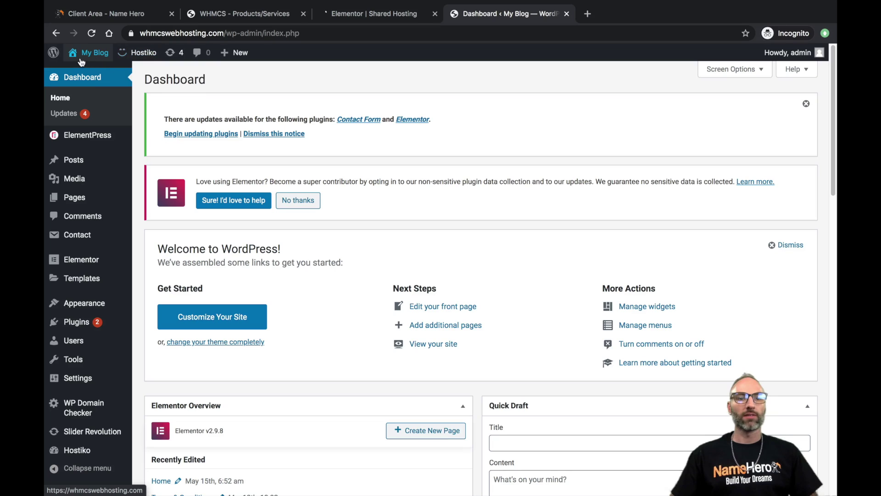
left_click(91, 72)
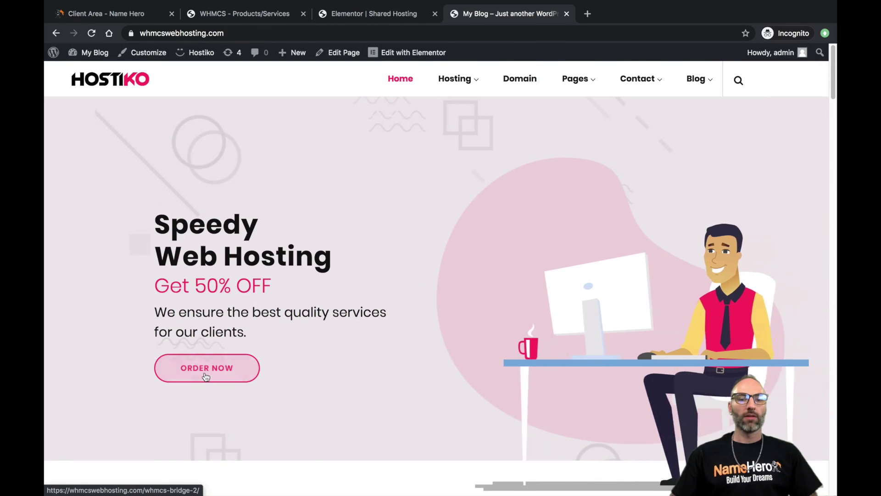
left_click(205, 374)
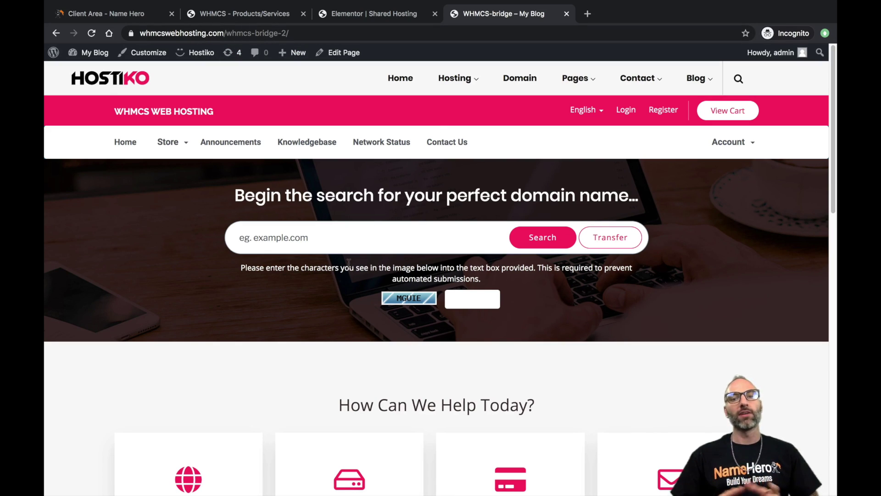
scroll(381, 275, "down", 15)
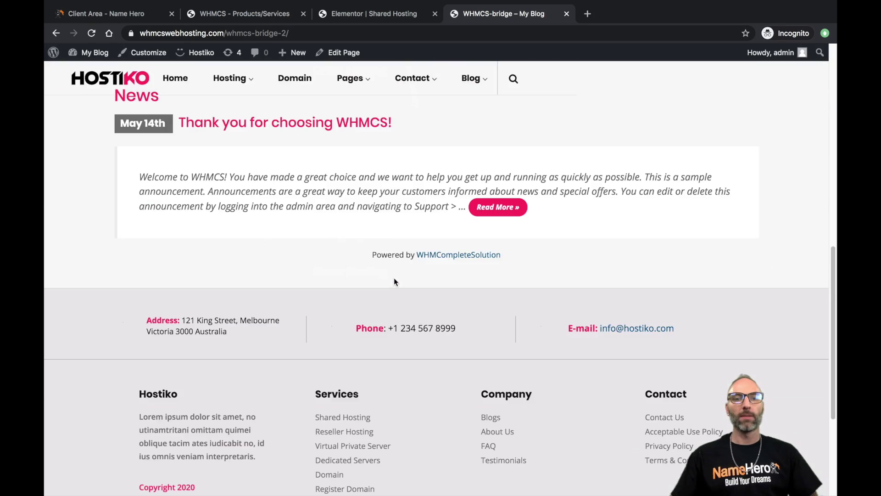
scroll(409, 282, "up", 15)
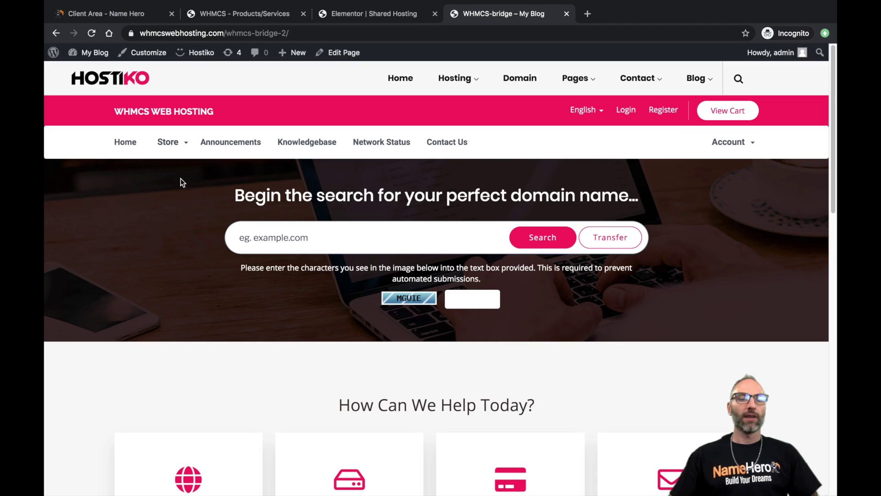
left_click(174, 142)
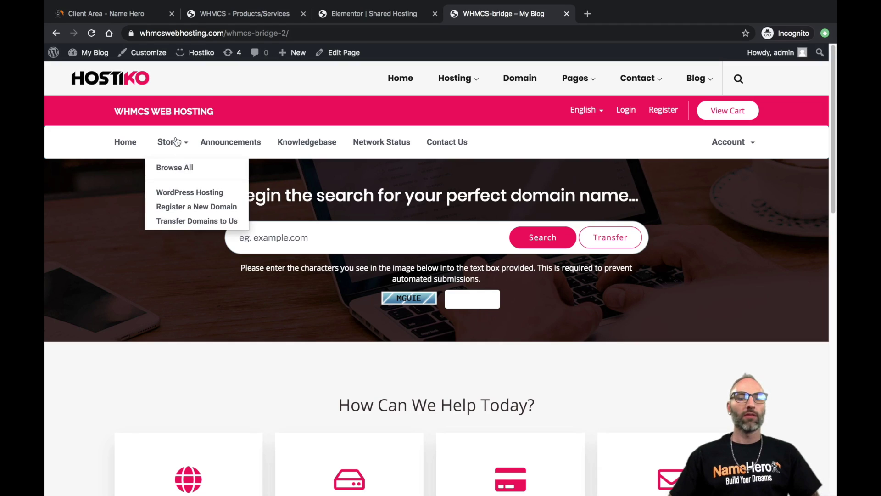
left_click(184, 195)
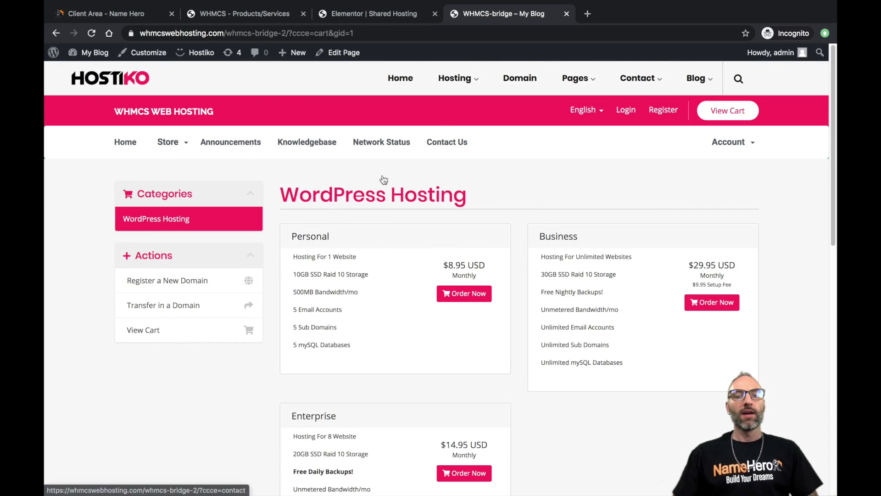
Step: Link the Personal ORDER NOW button to its copied WHMCS-bridge add-to-cart URL
scroll(272, 251, "down", 3)
scroll(503, 216, "up", 1)
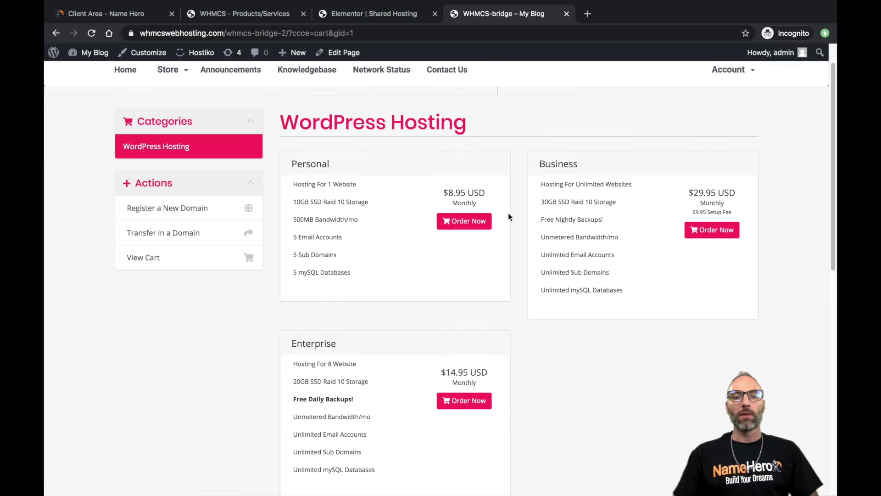
right_click(464, 222)
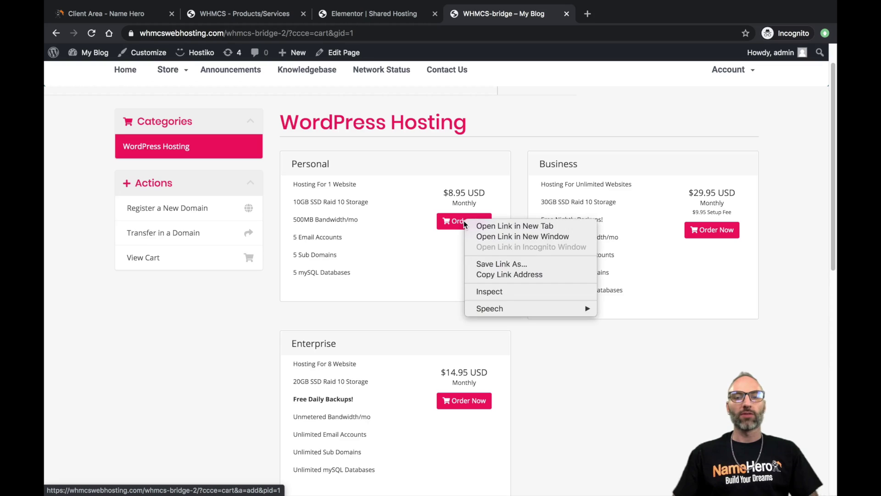
left_click(528, 274)
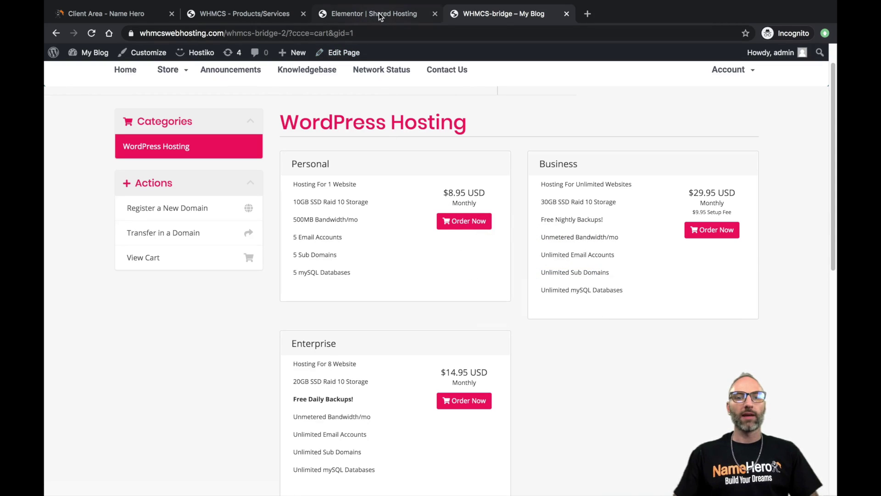
left_click(379, 13)
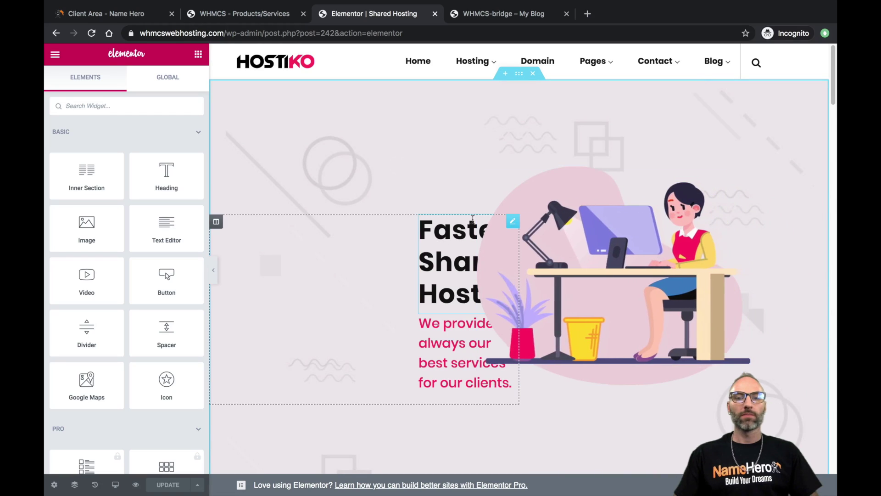
scroll(473, 220, "down", 10)
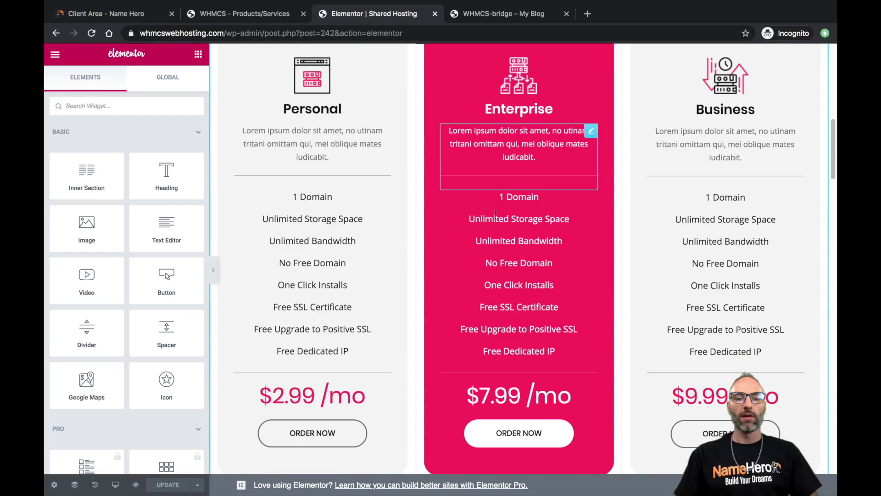
scroll(496, 215, "down", 1)
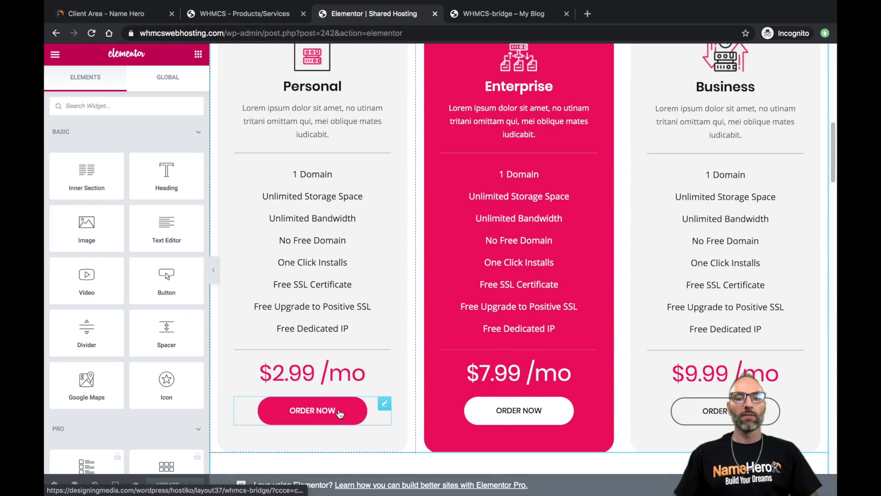
left_click(340, 414)
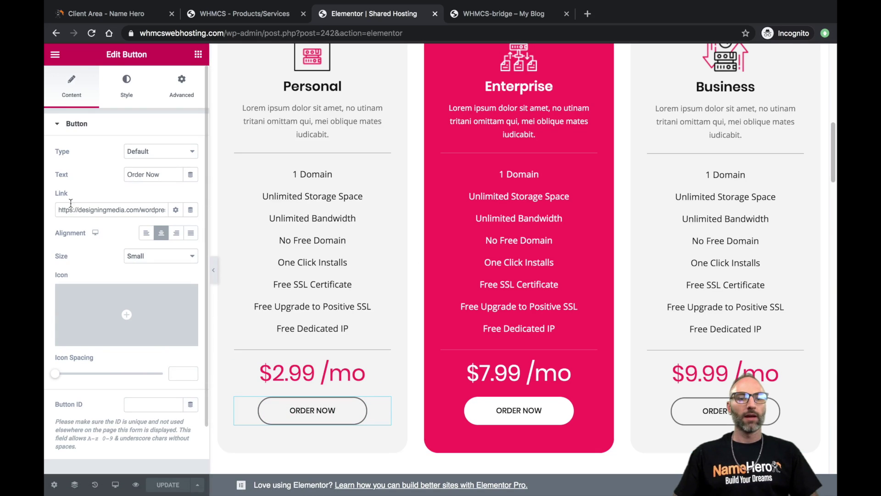
left_click(88, 209)
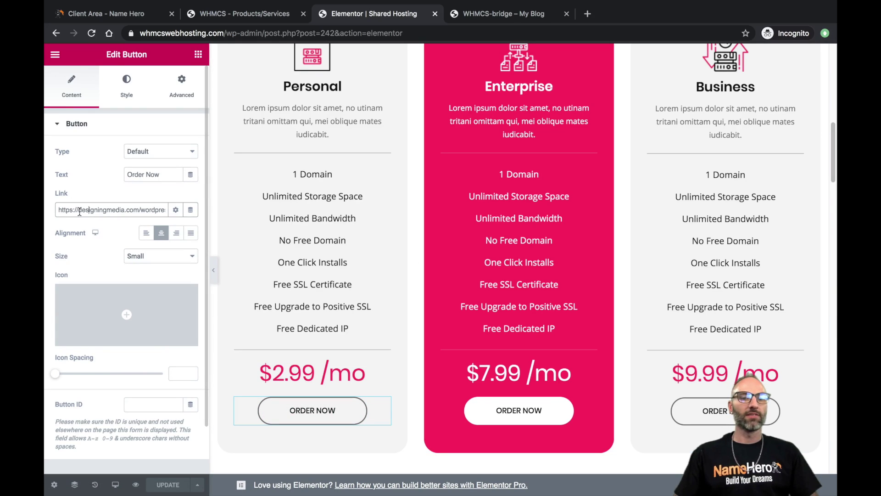
left_click_drag(79, 211, 115, 207)
triple_click(128, 205)
right_click(124, 206)
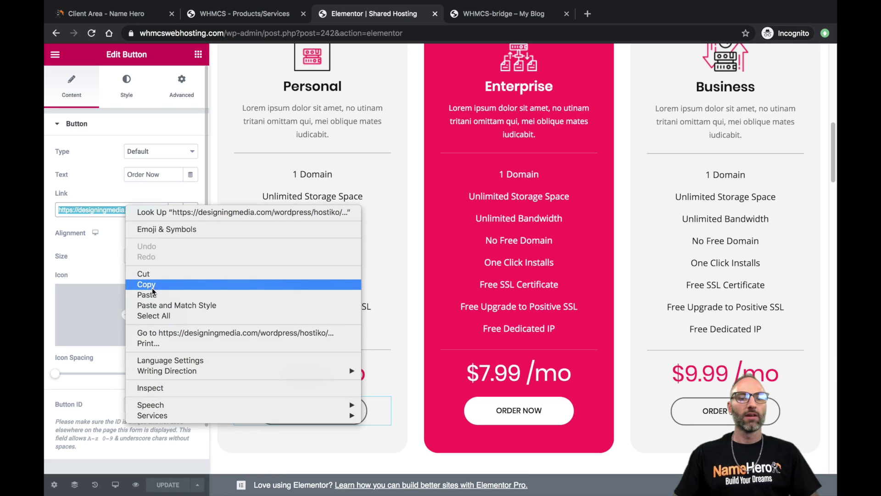
left_click(153, 295)
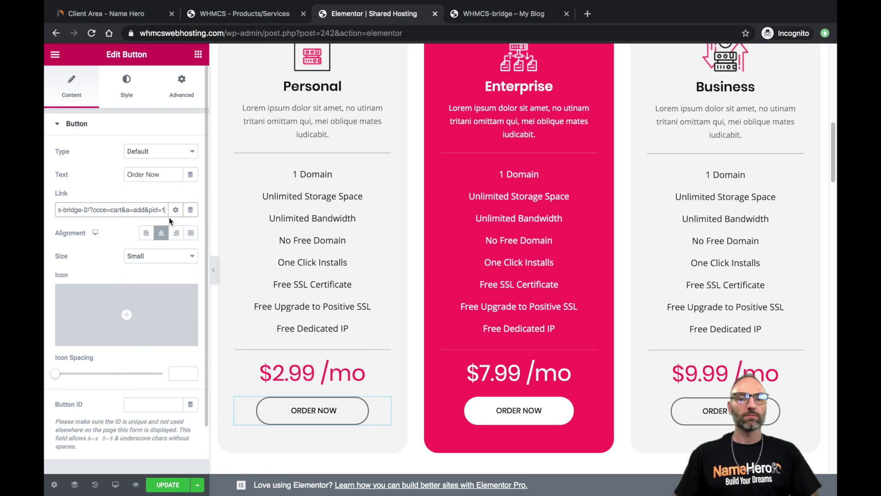
Step: Link the Enterprise ORDER NOW button to its WHMCS-bridge add-to-cart URL
left_click(519, 410)
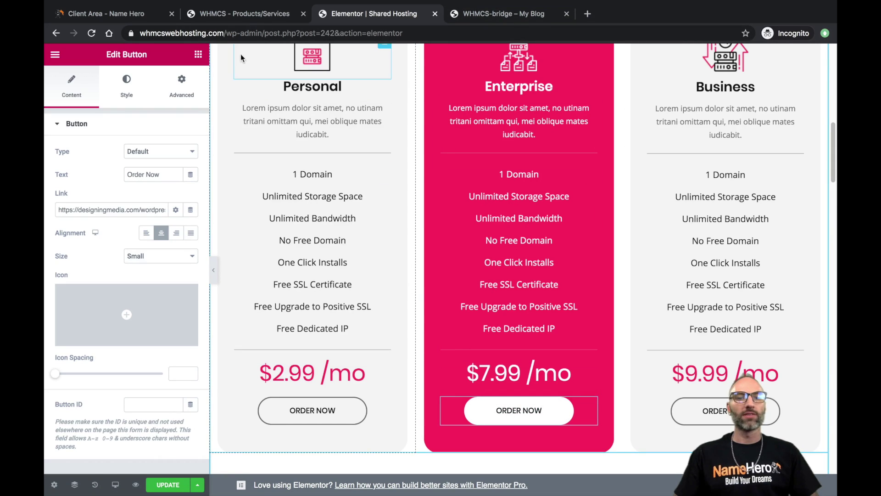
left_click(249, 14)
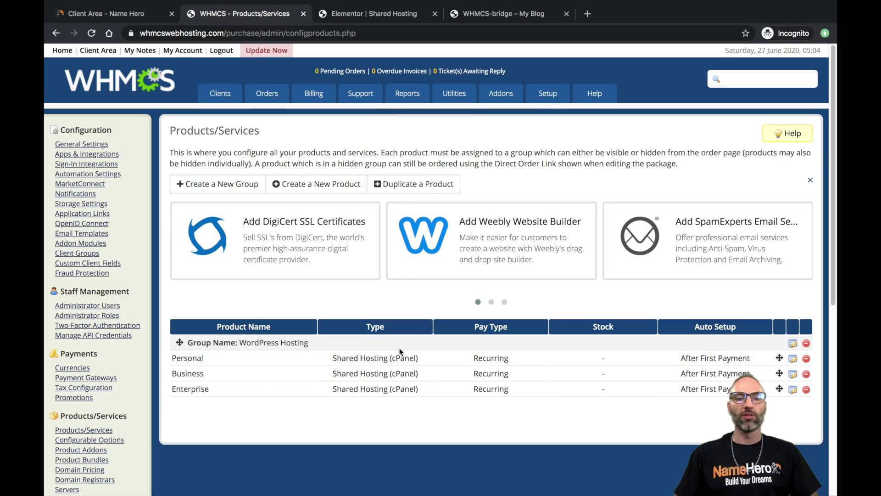
left_click(519, 14)
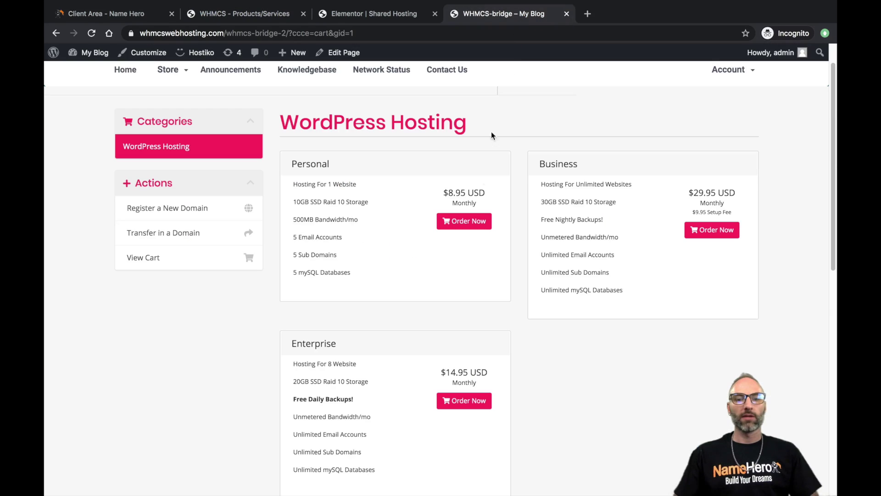
right_click(464, 404)
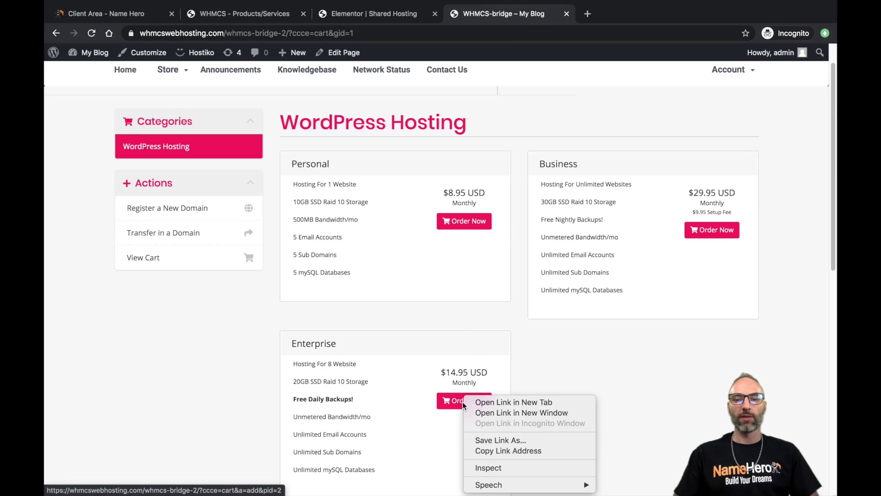
left_click(506, 450)
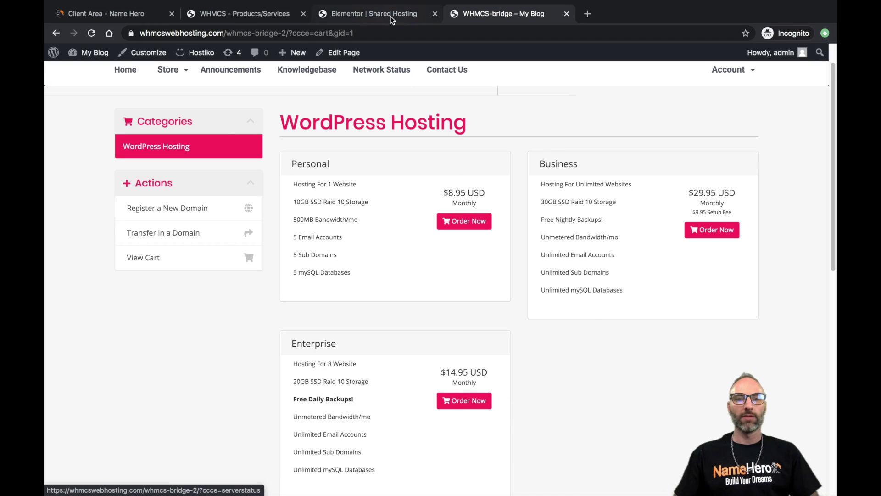
left_click(386, 16)
left_click(96, 212)
key("super+a")
right_click(97, 213)
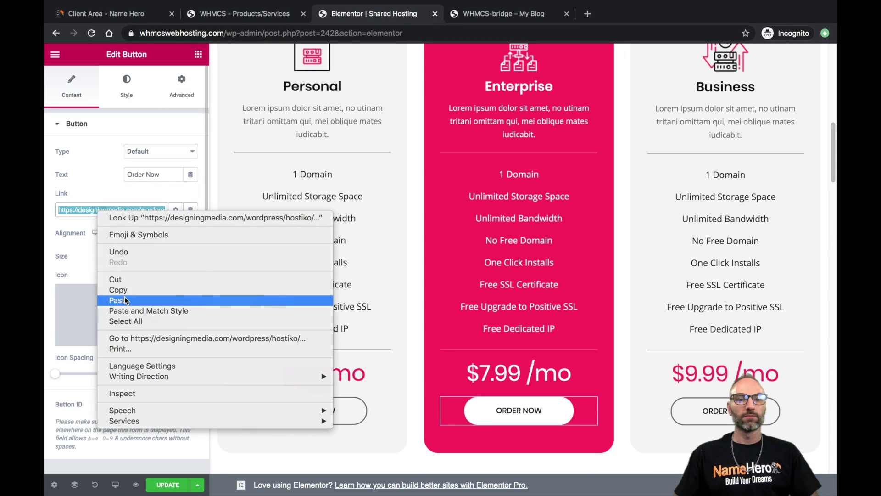
left_click(125, 296)
Step: Link the Business ORDER NOW button to its WHMCS-bridge add-to-cart URL with pid=3
left_click(243, 14)
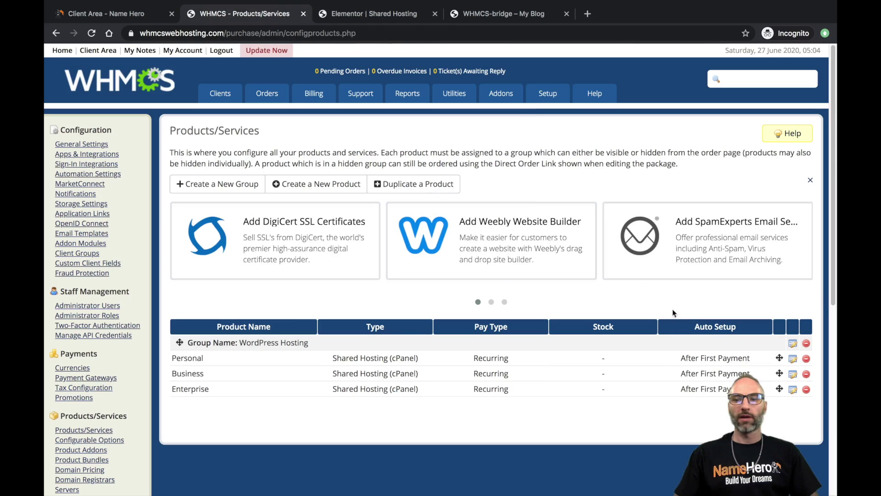
left_click(528, 18)
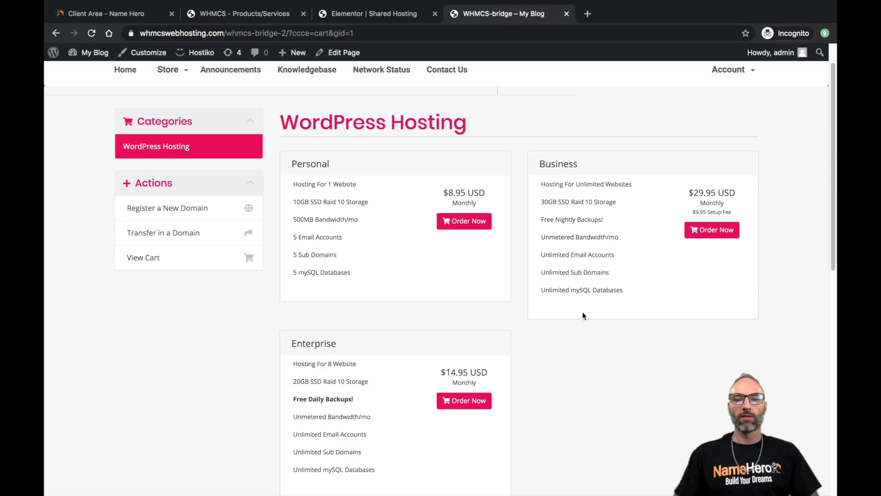
right_click(701, 237)
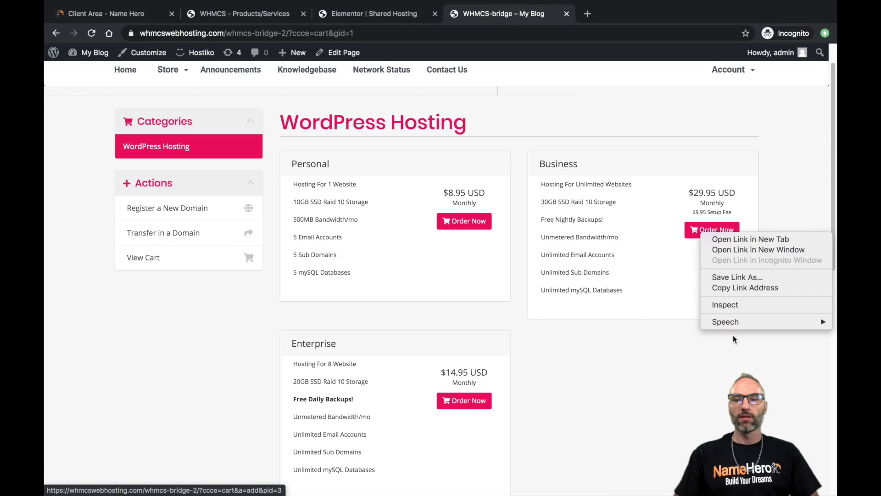
left_click(737, 289)
left_click(394, 16)
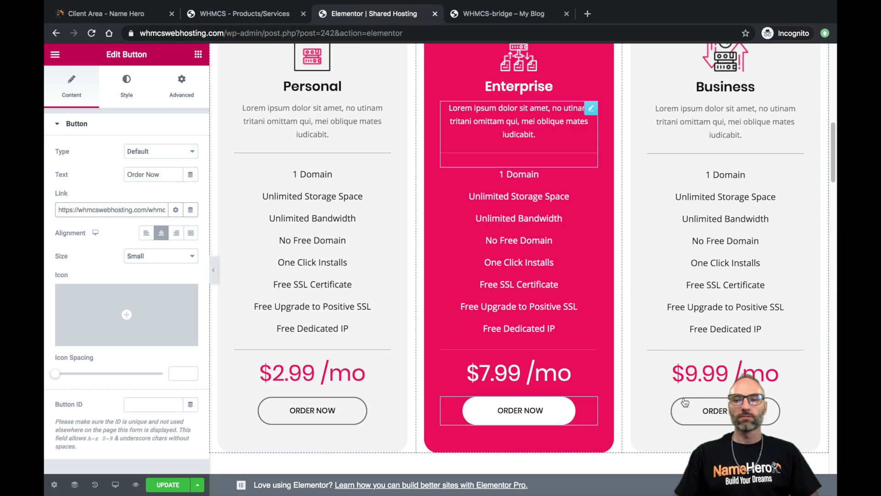
left_click(124, 216)
triple_click(125, 211)
right_click(124, 211)
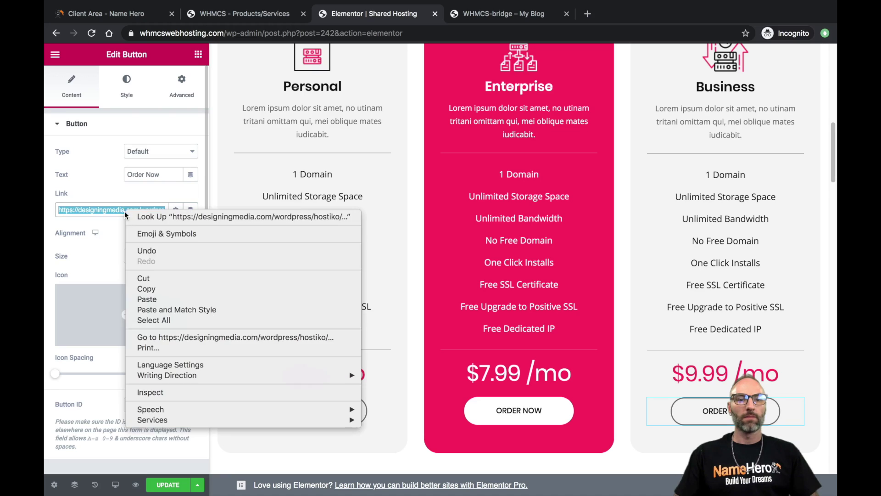
left_click(152, 298)
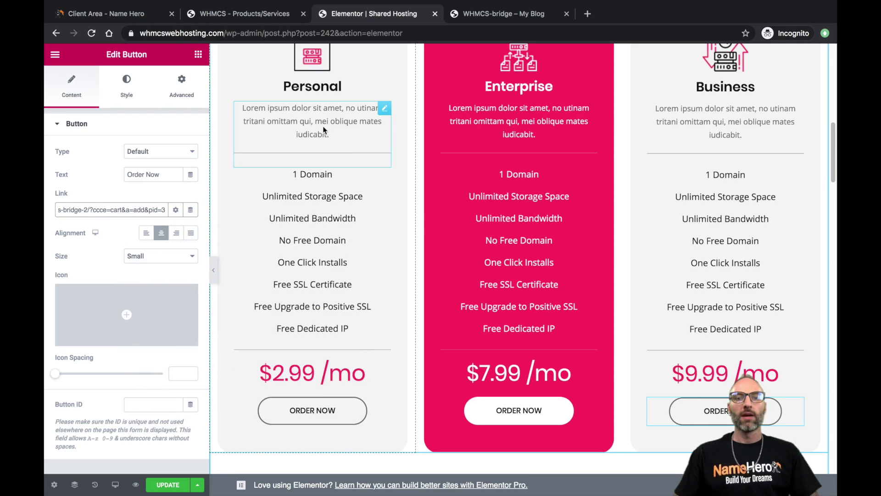
scroll(367, 193, "up", 3)
left_click(330, 227)
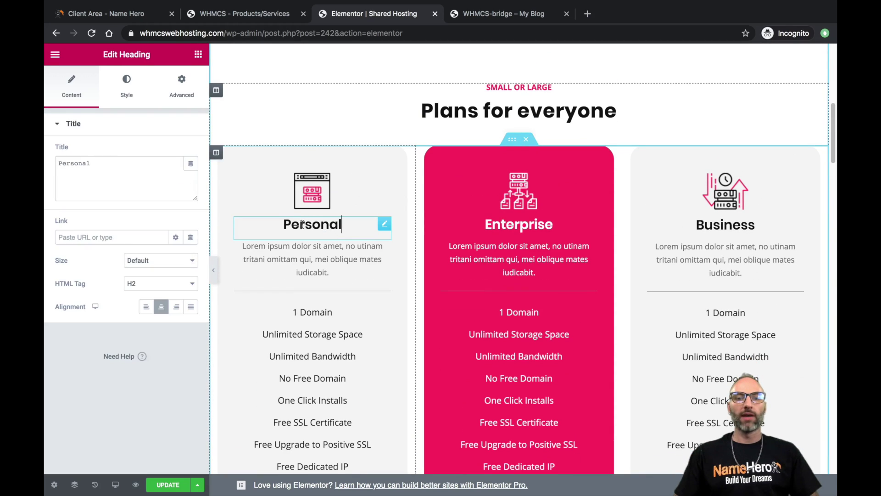
Step: Compare the Personal plan heading and feature list against the WHMCS hosting plans
left_click_drag(283, 225, 344, 225)
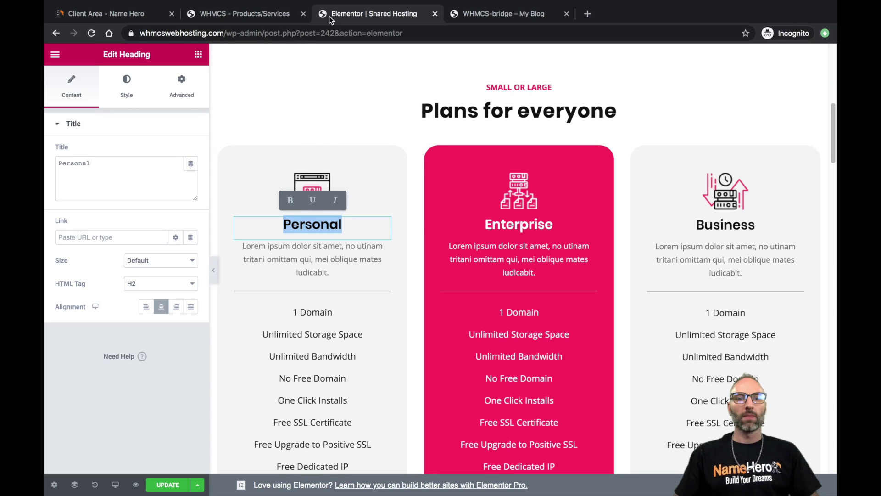
left_click(244, 13)
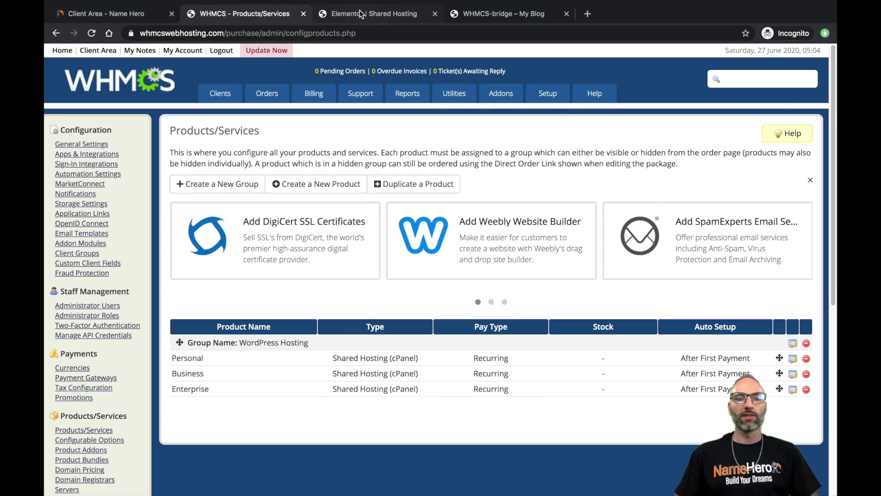
left_click(361, 14)
double_click(304, 224)
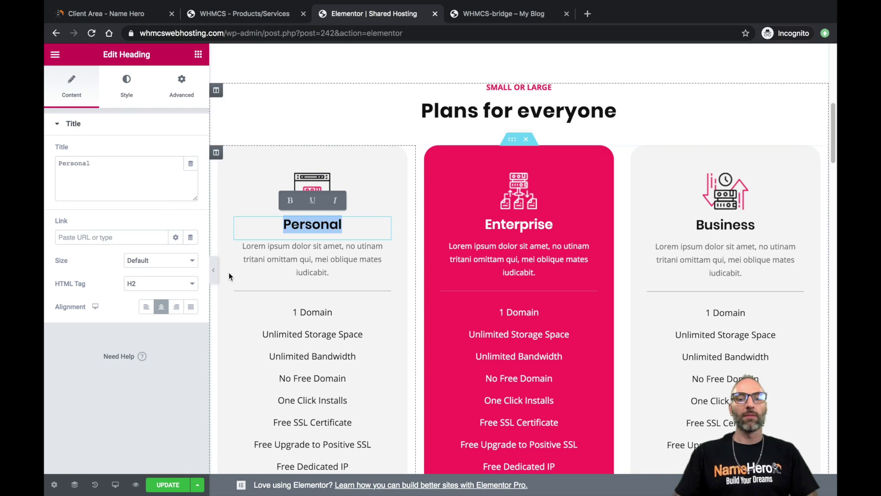
left_click(325, 327)
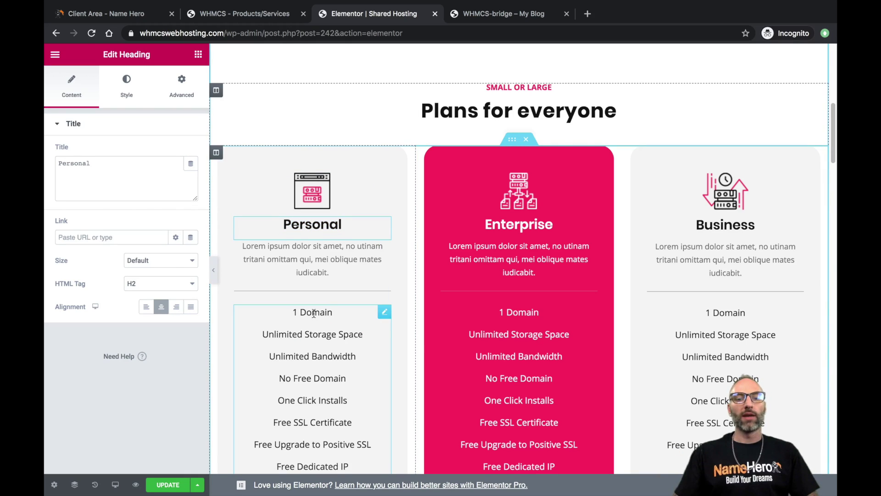
left_click(311, 313)
left_click(481, 13)
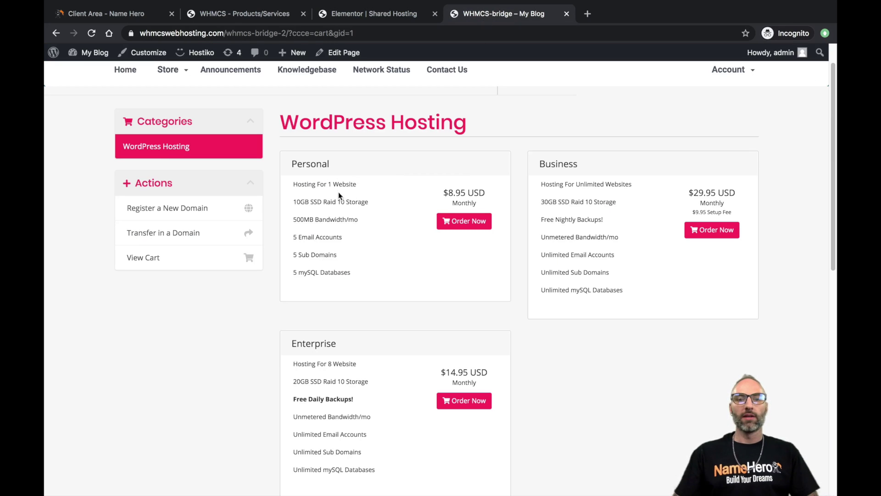
scroll(489, 422, "down", 1)
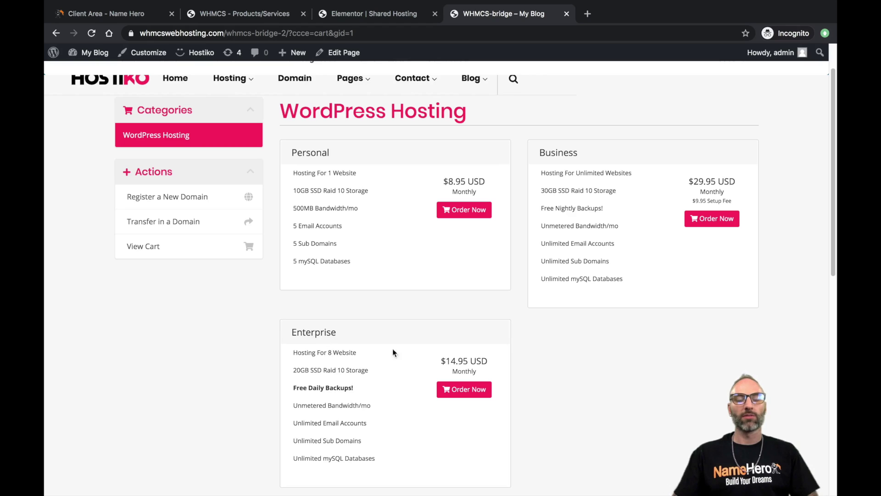
left_click(381, 20)
Step: Change Enterprise's first feature to '8 Domains' and Business's to 'Unlimited Domains'
left_click(500, 311)
key("End")
type("8")
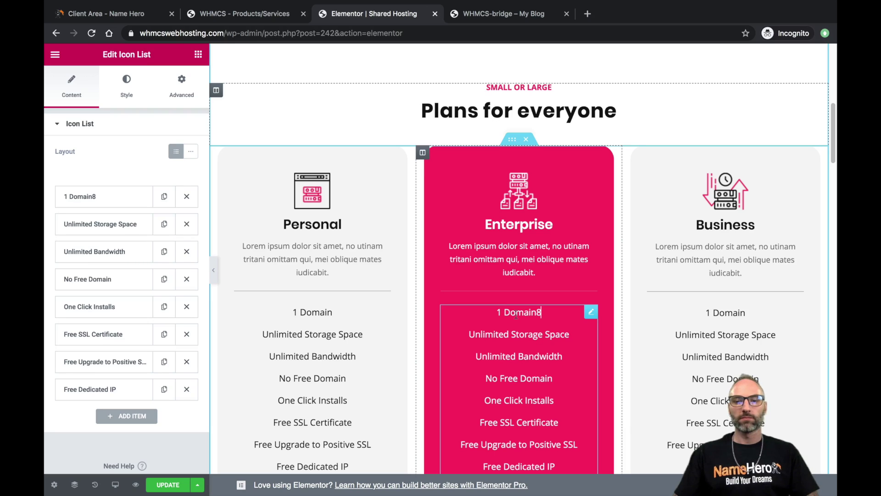
key("BackSpace")
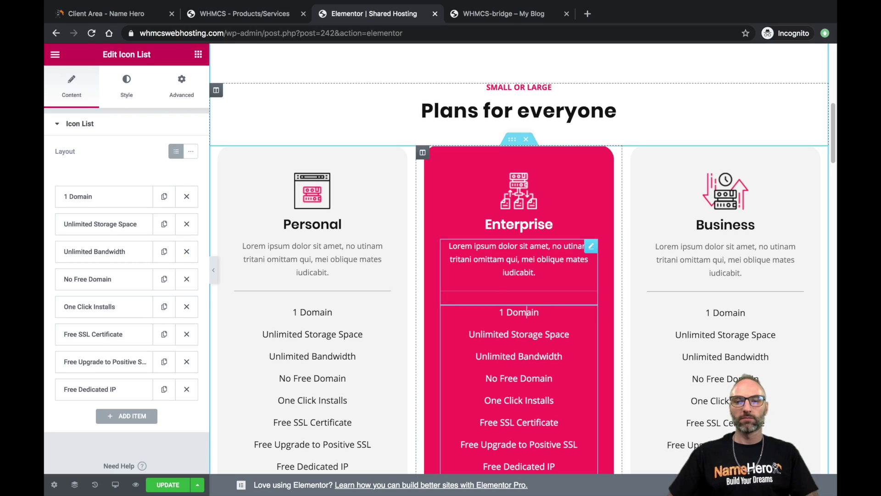
key("BackSpace")
type("8")
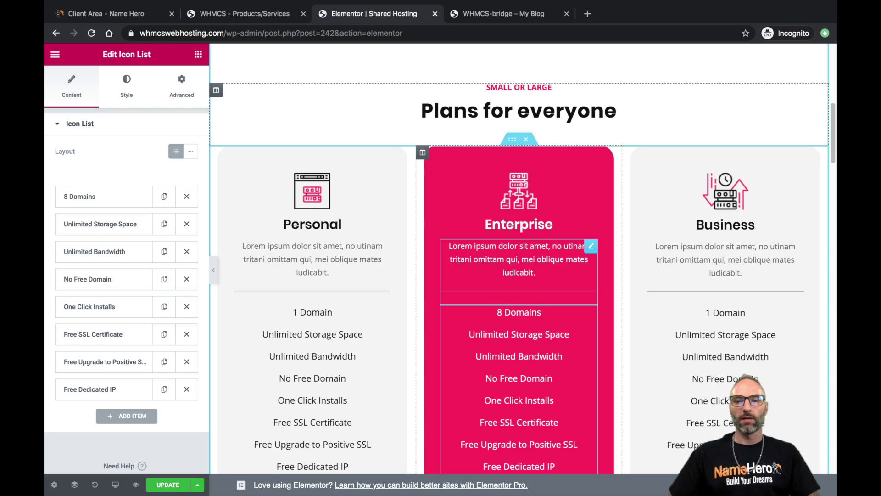
type("s")
left_click(707, 313)
key("End")
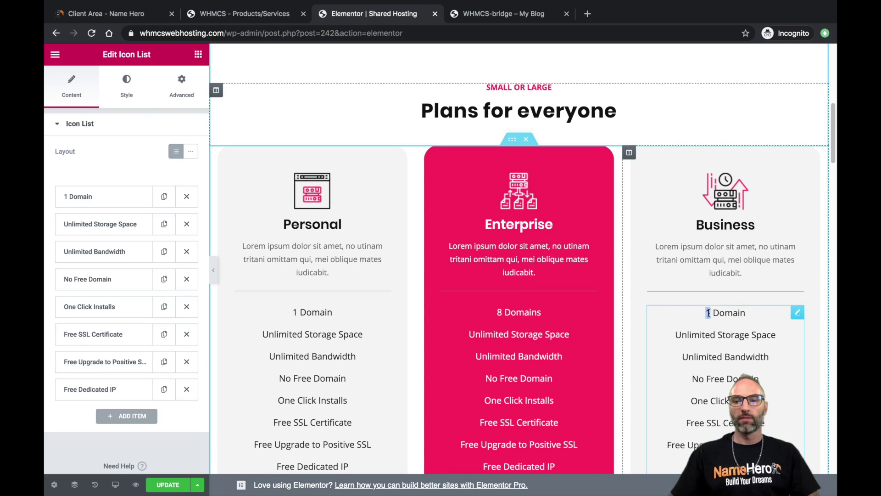
left_click_drag(708, 312, 741, 314)
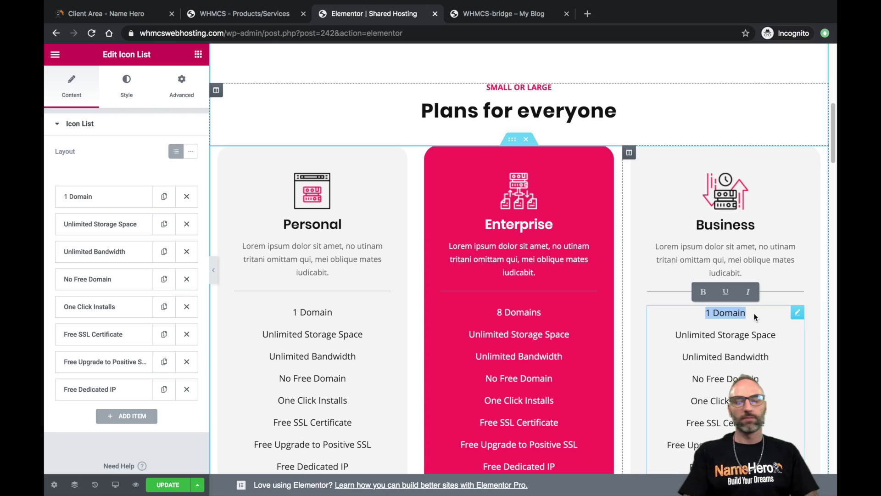
key("BackSpace")
type("Unlimited Domains")
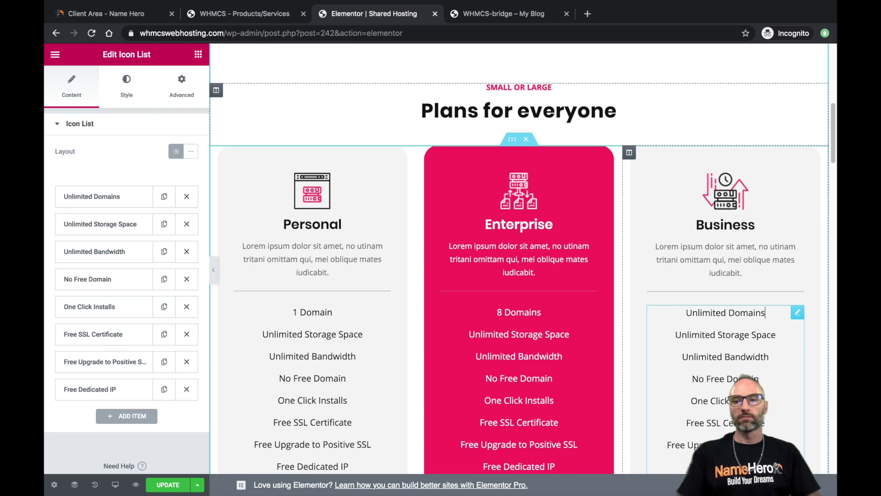
Step: Review the updated plan features and save the Shared Hosting page with Update
left_click(563, 325)
scroll(577, 341, "down", 1)
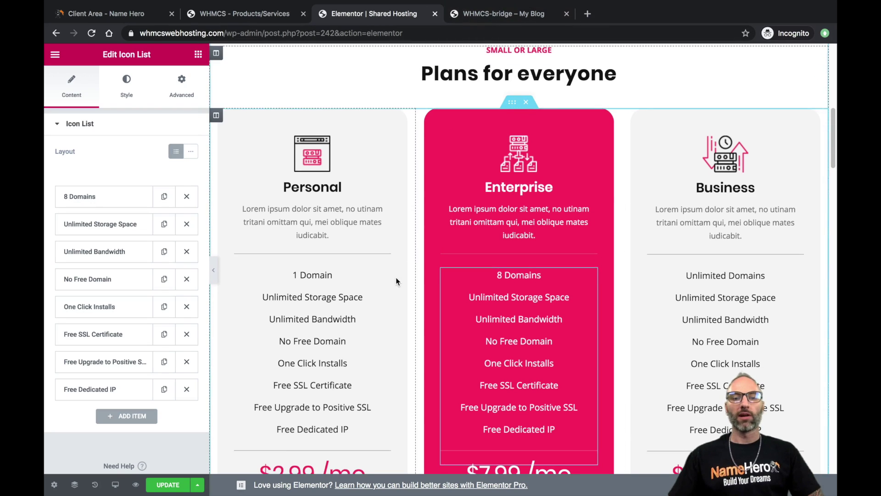
scroll(381, 247, "down", 2)
scroll(381, 247, "down", 2)
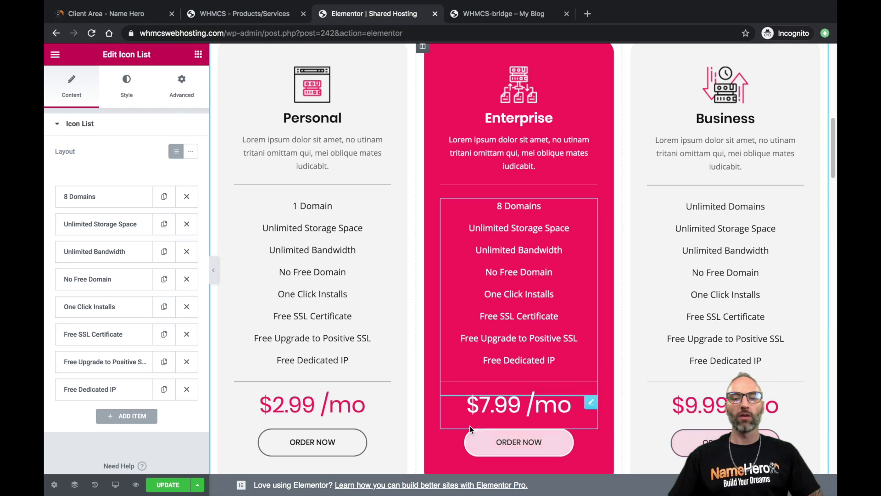
scroll(492, 365, "down", 3)
scroll(514, 342, "down", 4)
scroll(509, 345, "up", 15)
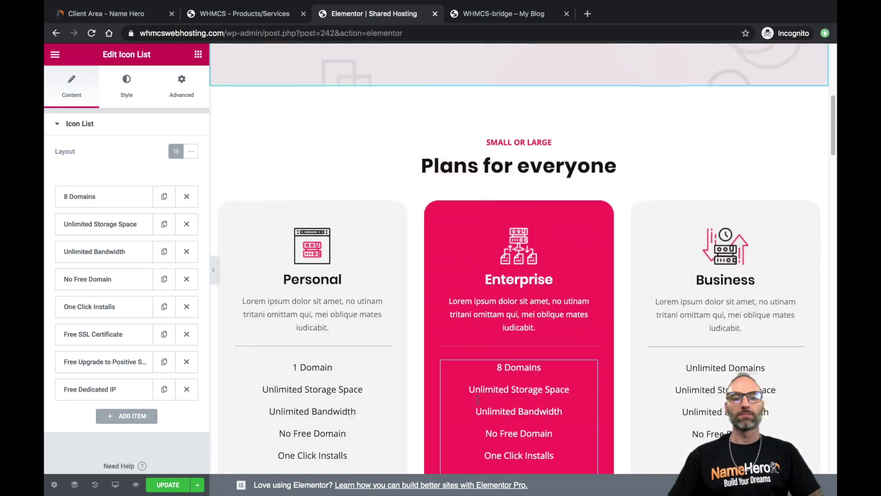
scroll(399, 368, "down", 10)
left_click(174, 489)
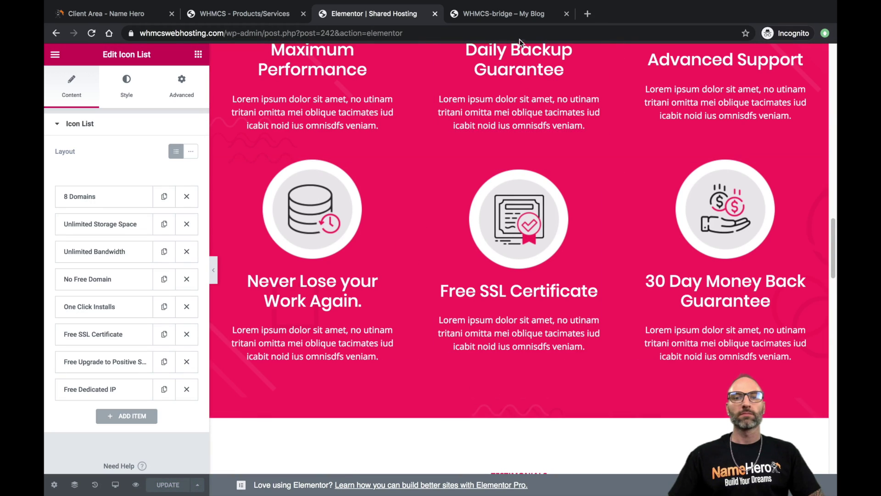
left_click(499, 16)
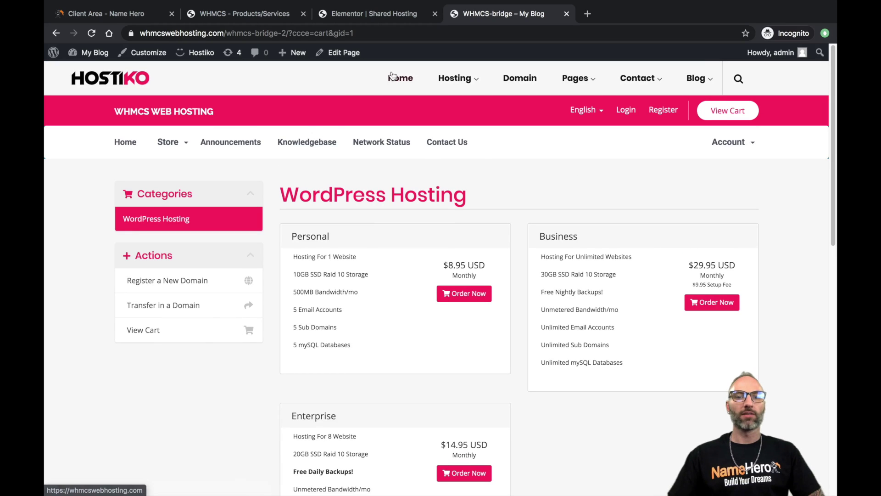
Step: Go from the Hostiko home page to the Shared Hosting page via the Hosting menu
left_click(399, 79)
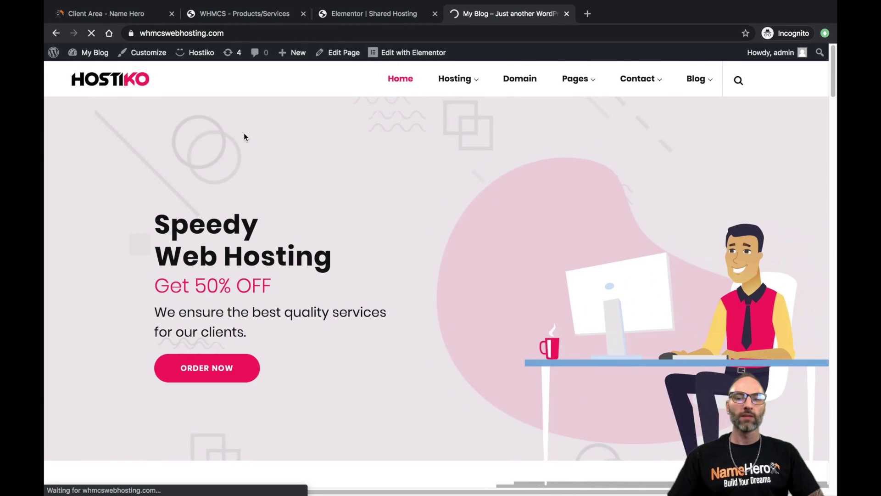
mouse_move(457, 80)
left_click(467, 109)
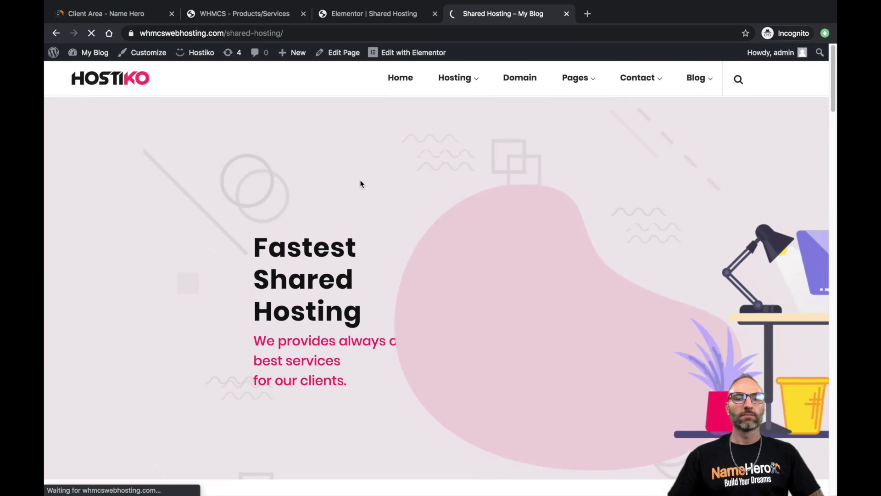
Step: Check the updated pricing cards and order the Enterprise plan with ORDER NOW
scroll(362, 183, "down", 10)
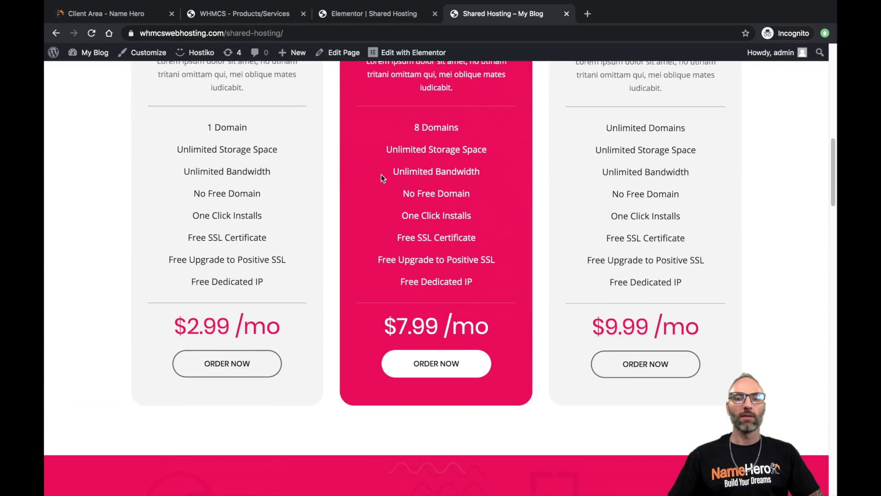
scroll(423, 266, "down", 1)
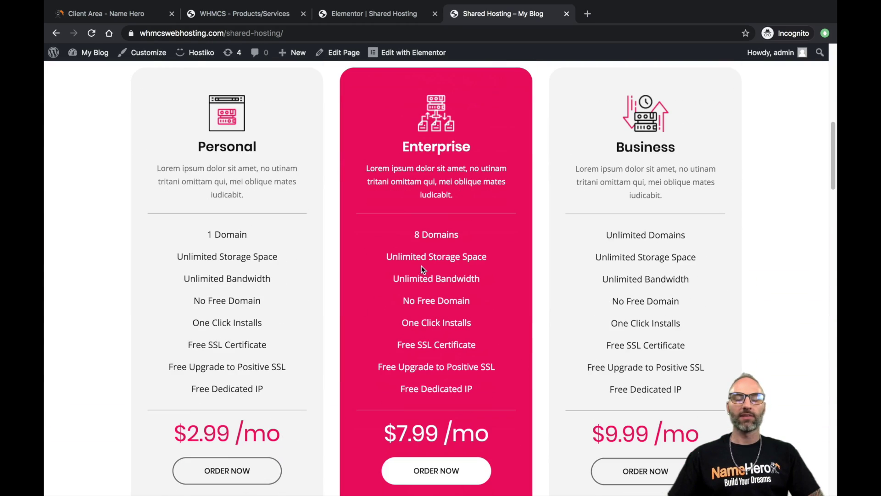
scroll(623, 270, "down", 1)
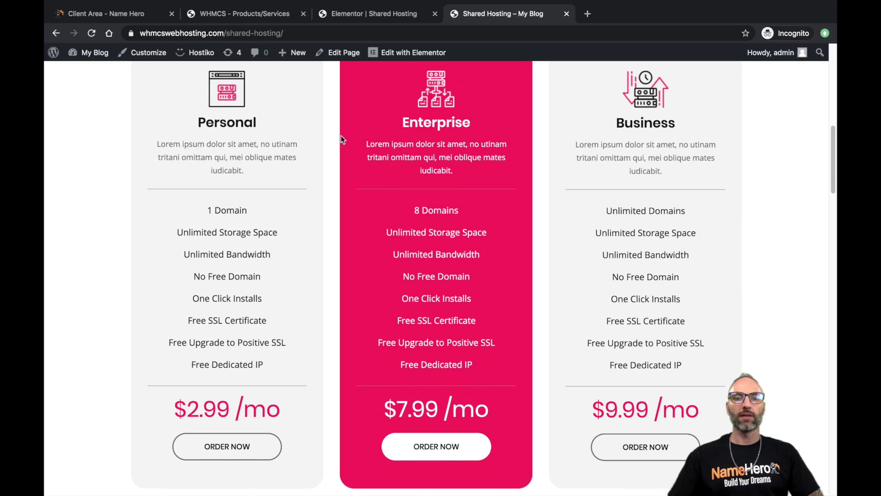
scroll(369, 178, "up", 4)
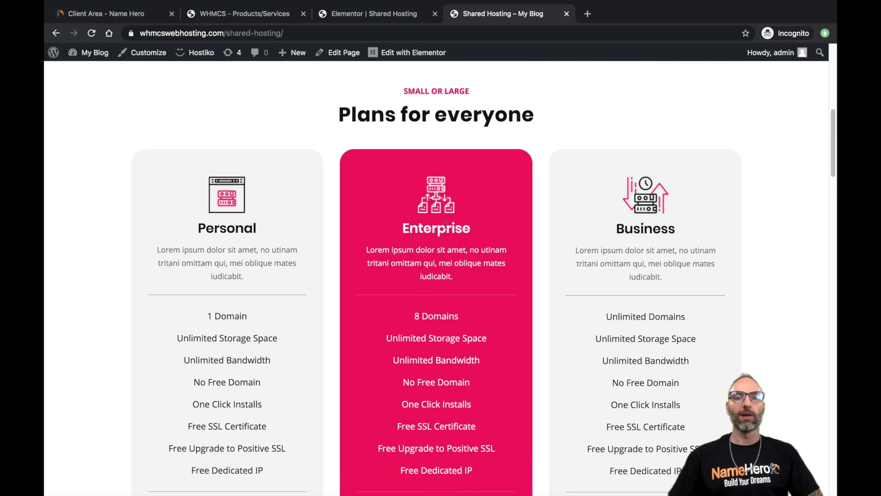
scroll(421, 226, "down", 5)
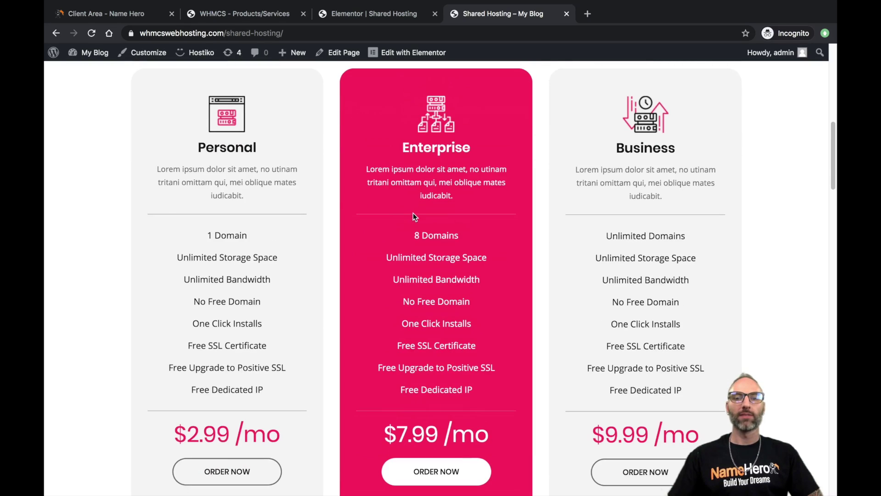
left_click(436, 432)
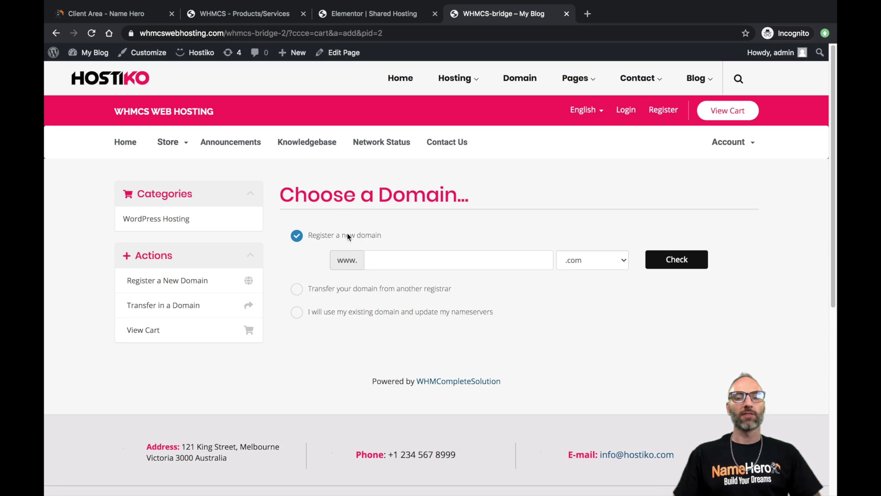
Step: Register a new .com domain, confirm it is available at $16.95, and continue to Review & Checkout
left_click(367, 289)
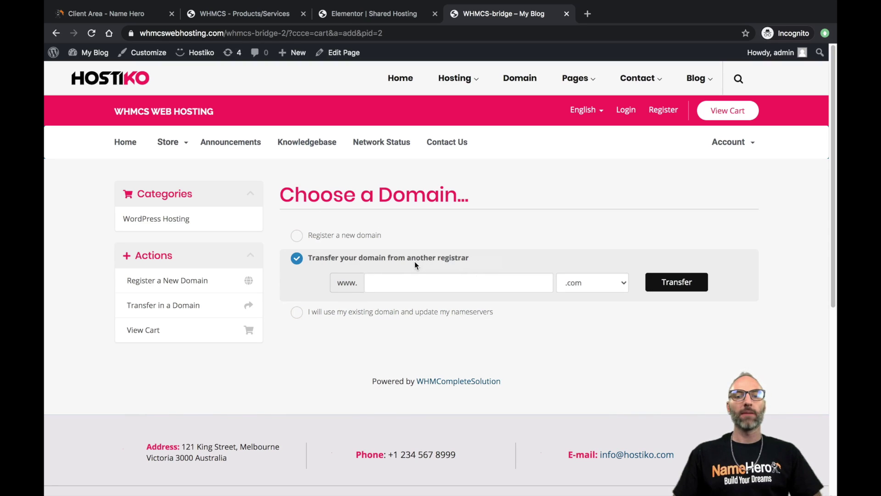
left_click(404, 312)
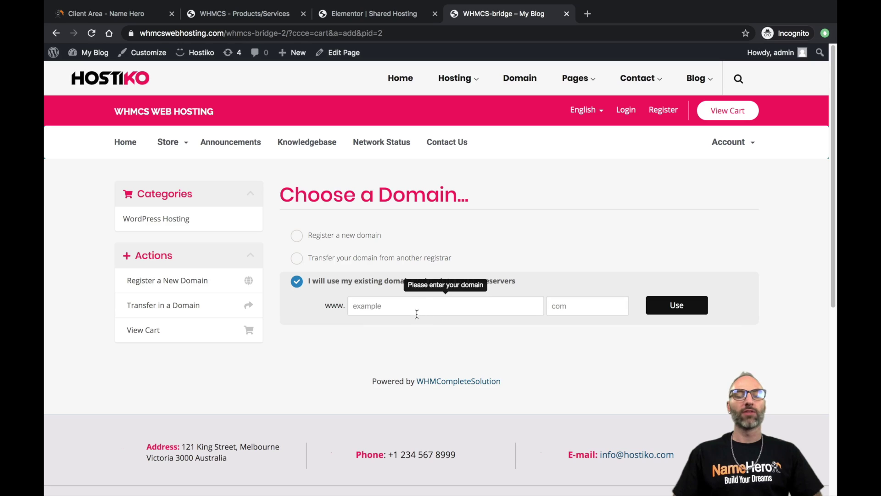
left_click(363, 235)
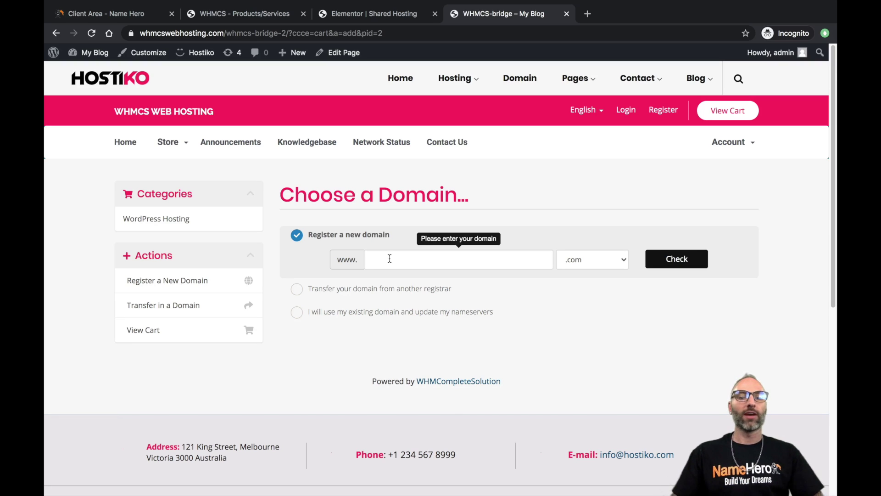
type("ryangray123")
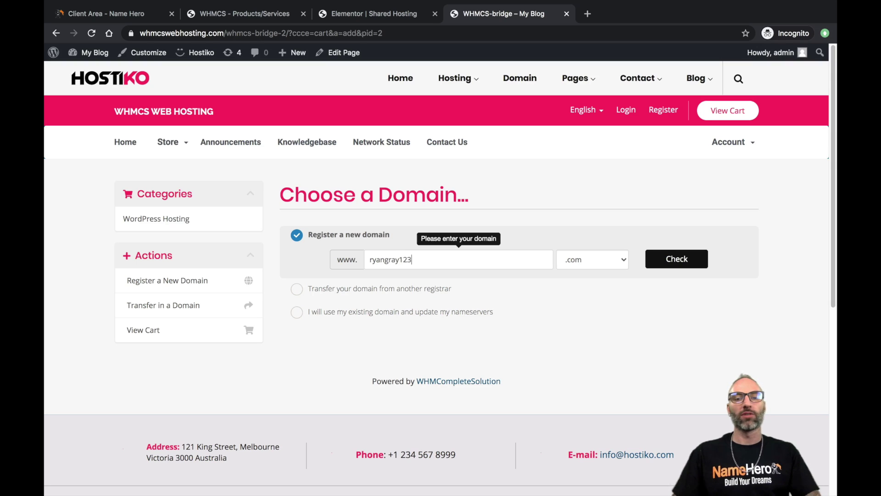
left_click(654, 262)
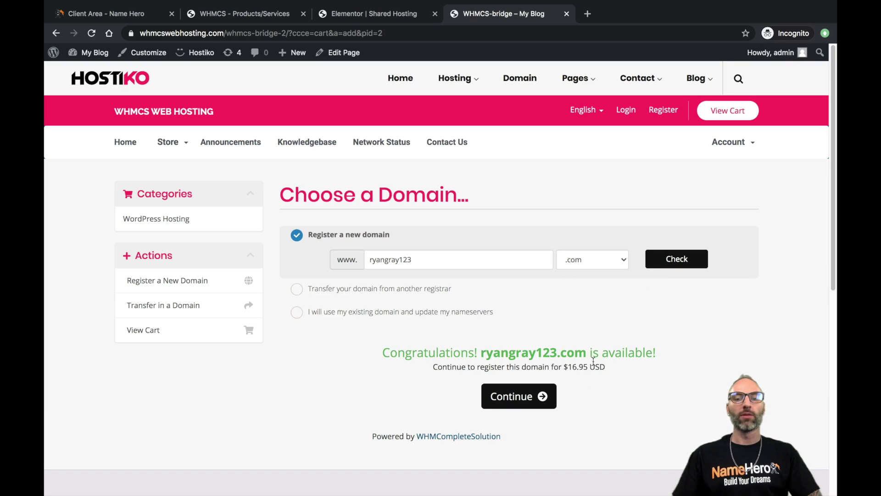
left_click_drag(434, 366, 407, 371)
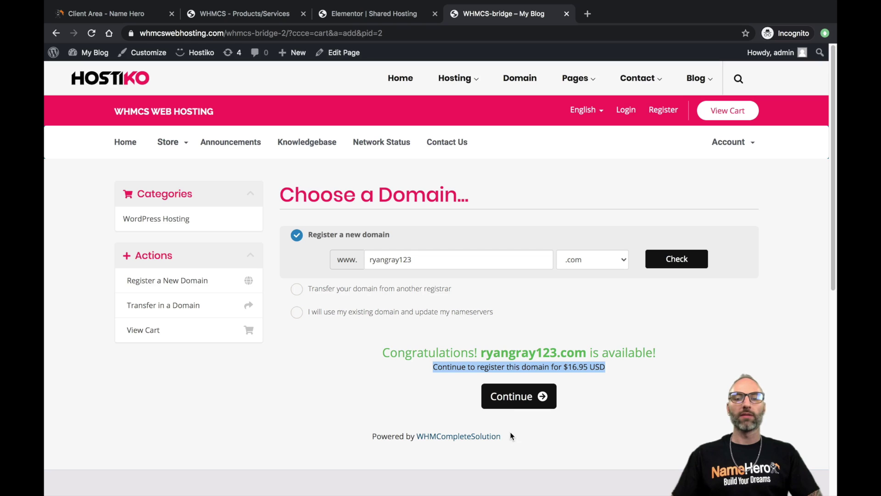
left_click(514, 408)
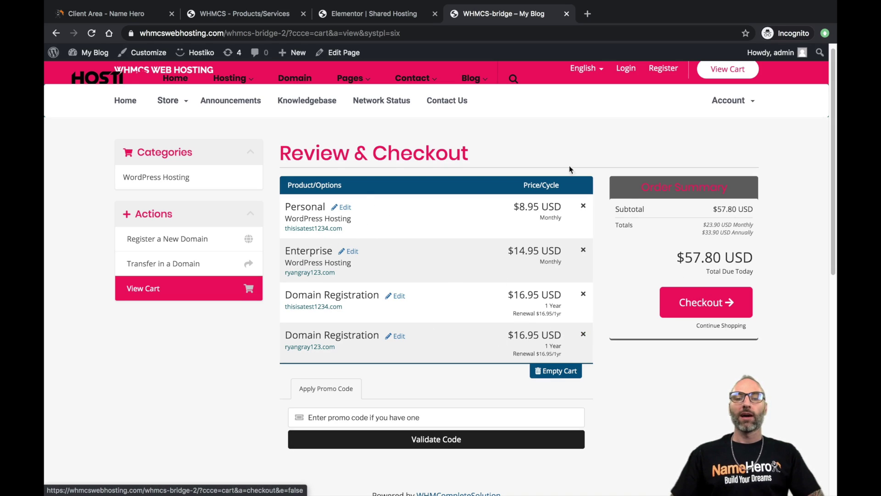
Step: Review the four-item cart and proceed to Checkout
scroll(388, 191, "down", 1)
scroll(481, 312, "up", 2)
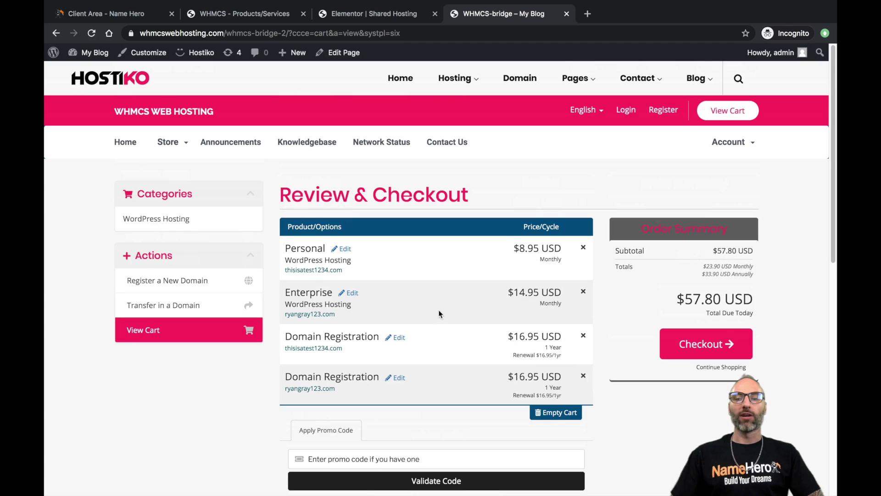
scroll(436, 313, "down", 5)
scroll(461, 308, "up", 4)
left_click(702, 266)
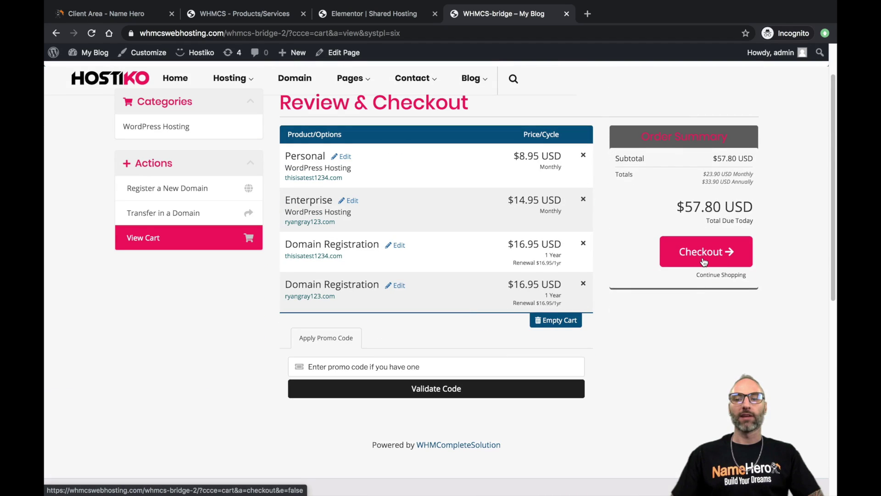
Step: Look through the checkout form down to Complete Order: $57.80 due today, paid by PayPal Basic
scroll(546, 240, "up", 5)
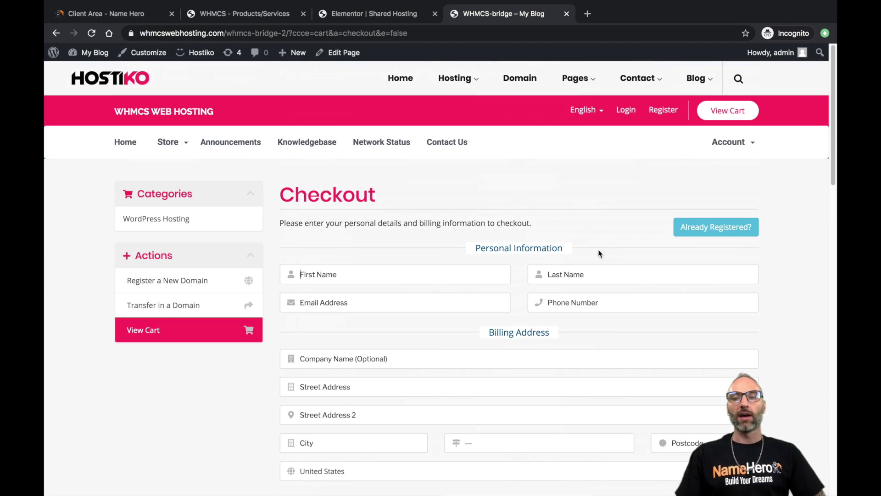
scroll(480, 257, "down", 2)
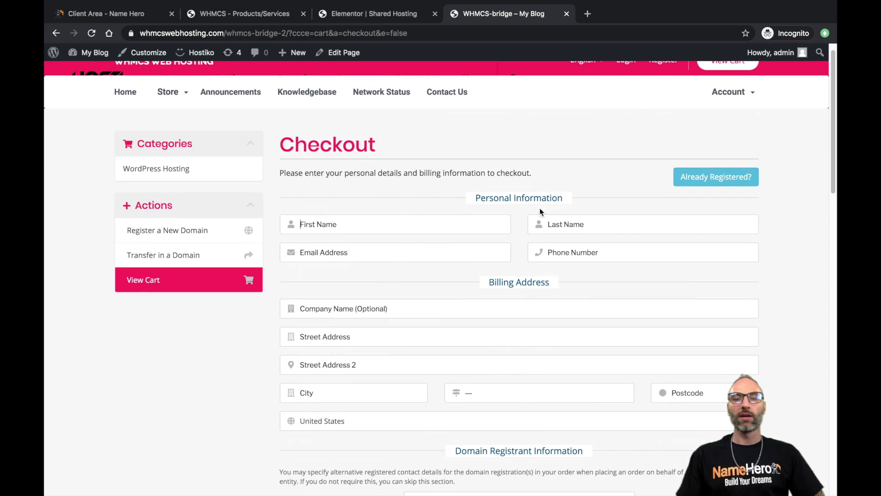
scroll(434, 213, "down", 1)
scroll(584, 251, "down", 6)
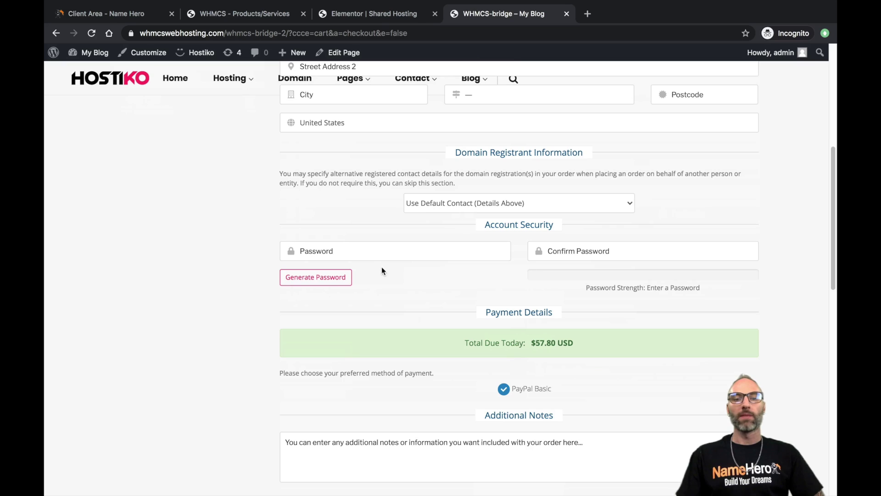
scroll(567, 258, "down", 2)
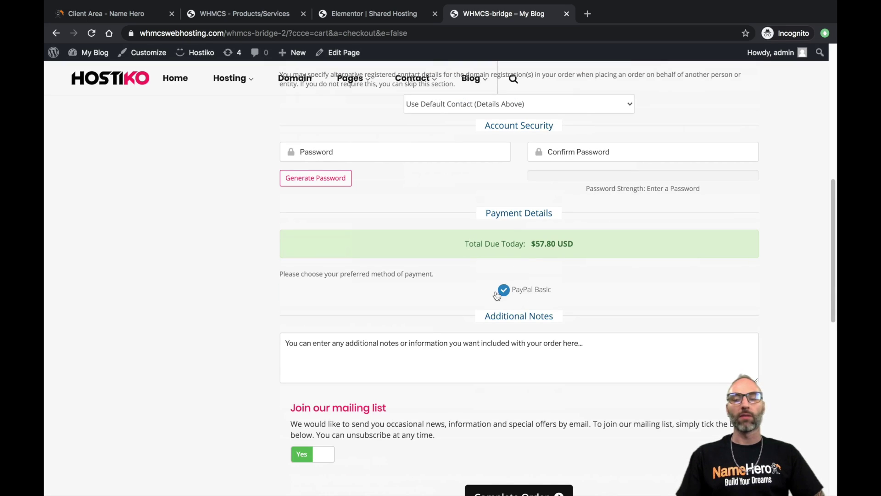
scroll(533, 293, "down", 2)
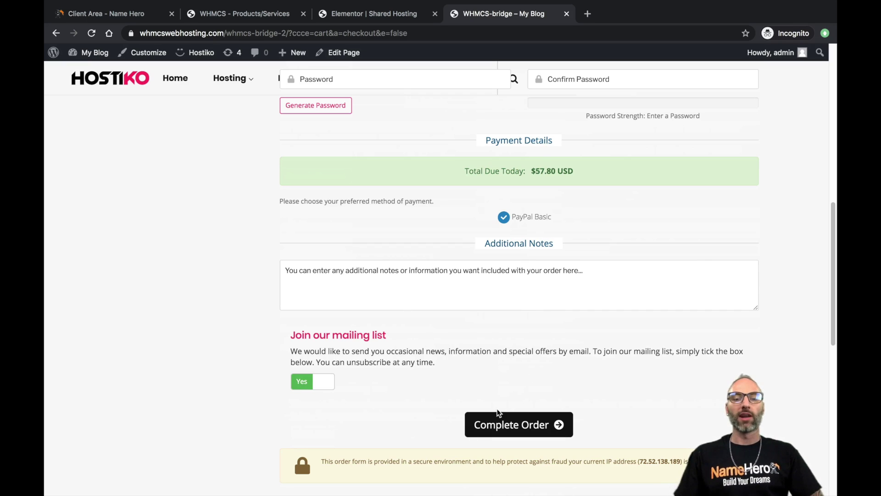
scroll(531, 297, "up", 1)
scroll(530, 297, "up", 4)
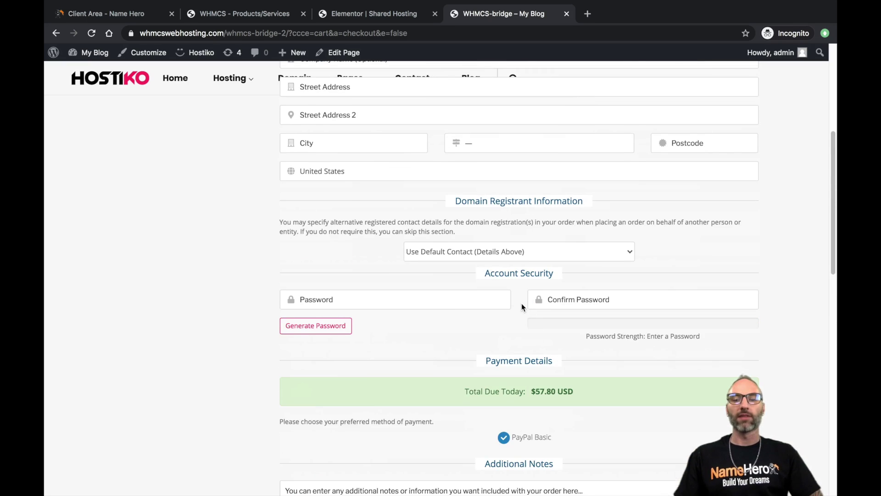
scroll(521, 307, "down", 2)
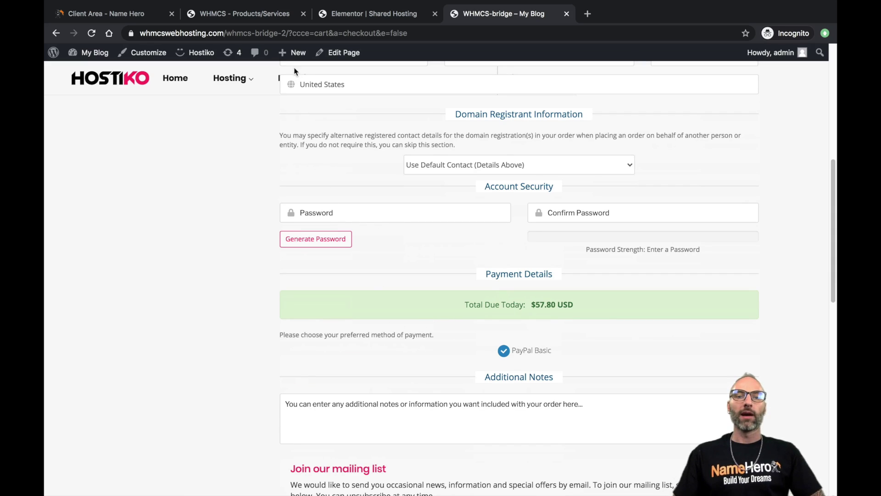
left_click(267, 13)
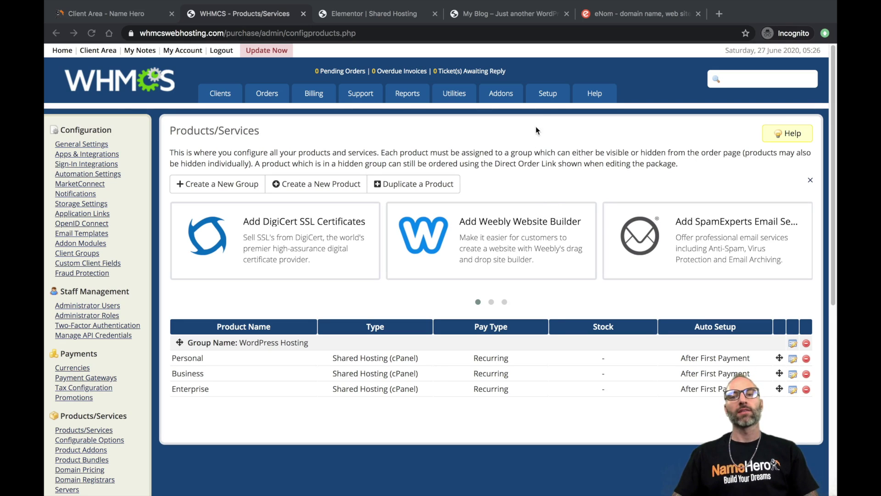
Step: Open Setup > Products/Services > Domain Pricing and turn off Email Forwarding for .com
mouse_move(544, 92)
mouse_move(574, 228)
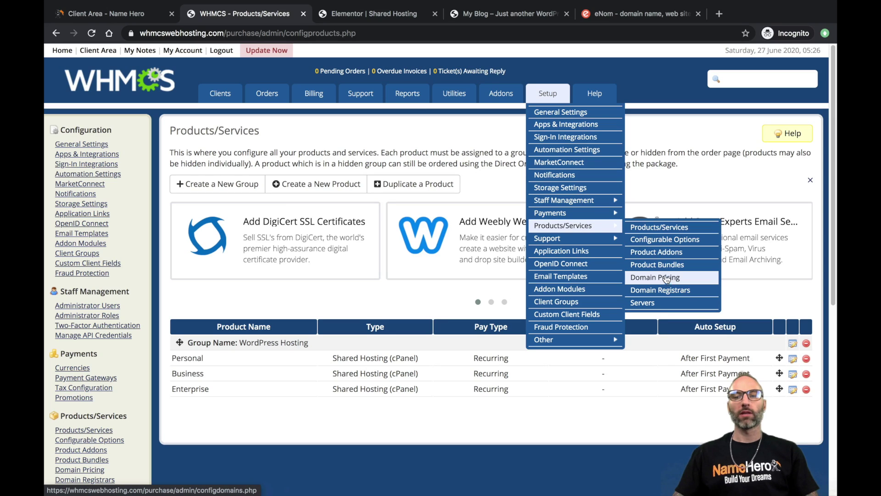
left_click(661, 282)
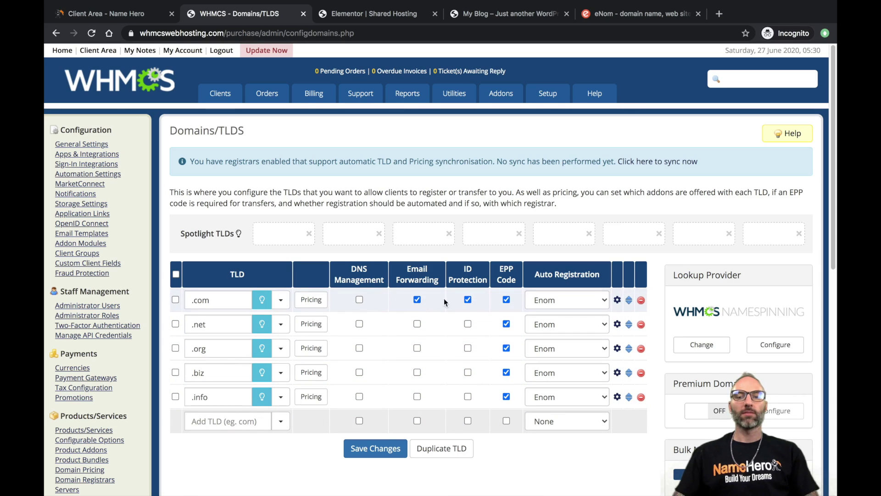
left_click(416, 300)
Step: Enable ID Protection for .com, .net, .org, .biz and .info
left_click_drag(356, 267, 468, 275)
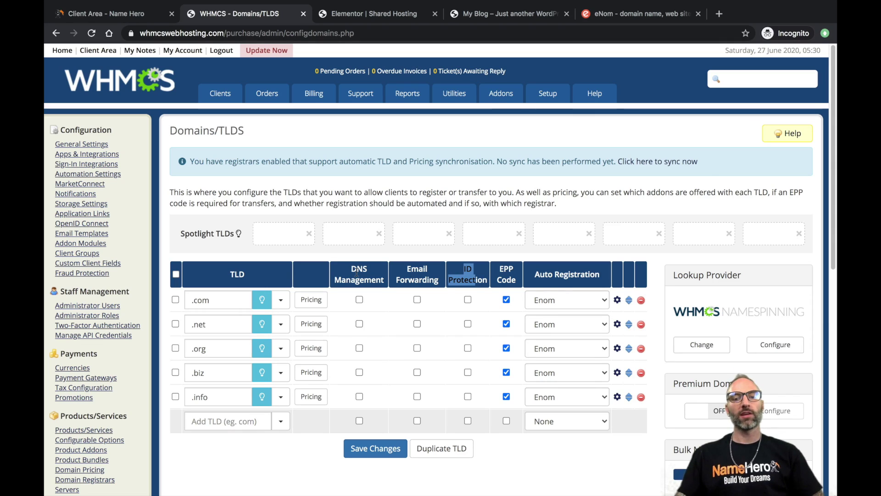
left_click_drag(349, 272, 382, 277)
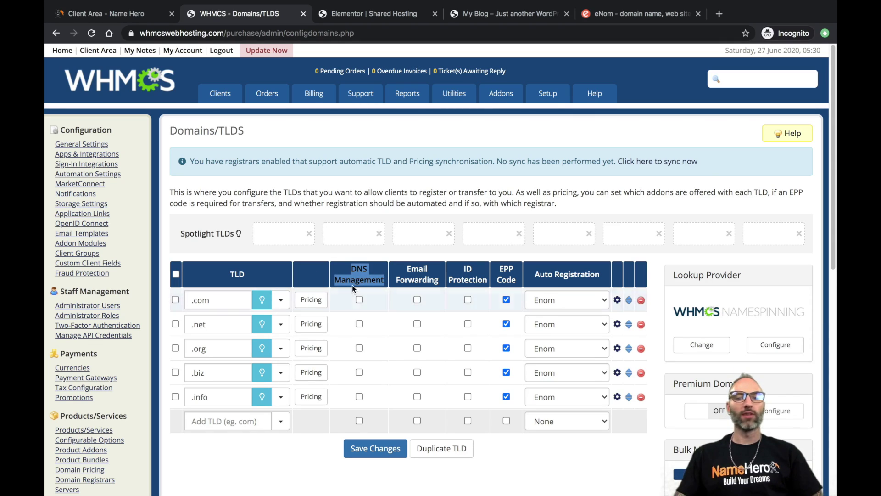
left_click_drag(406, 271, 437, 279)
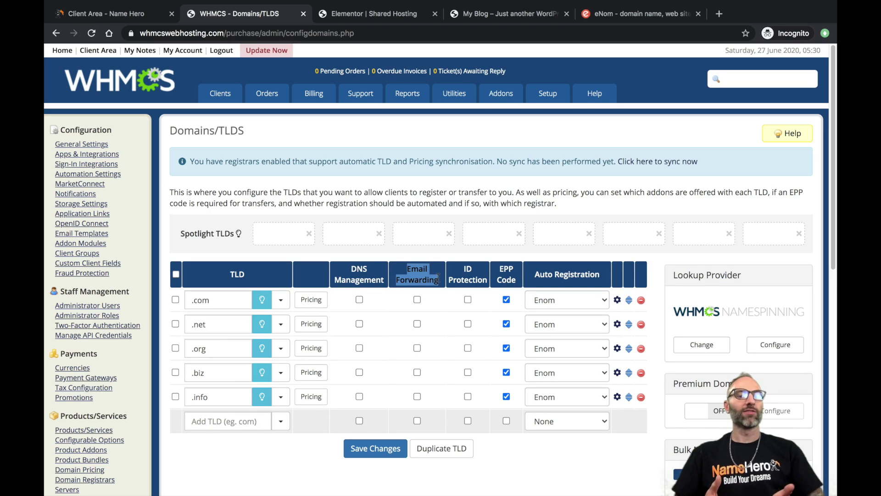
left_click(463, 271)
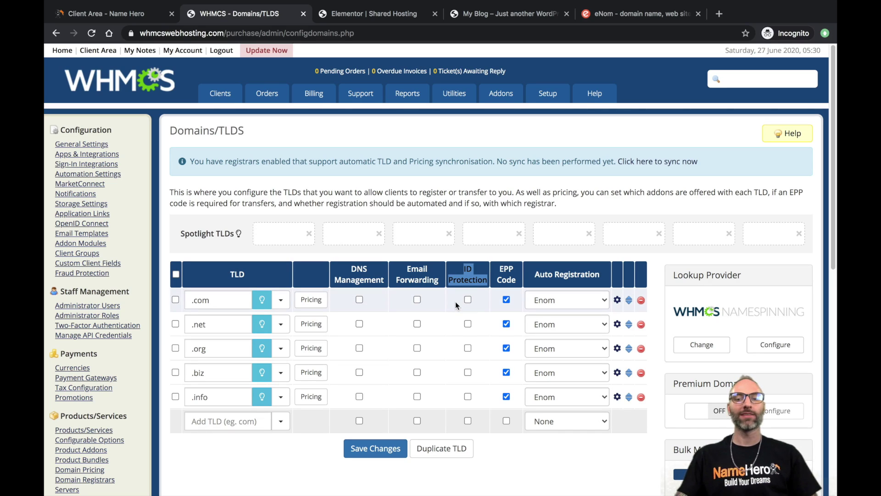
left_click(467, 300)
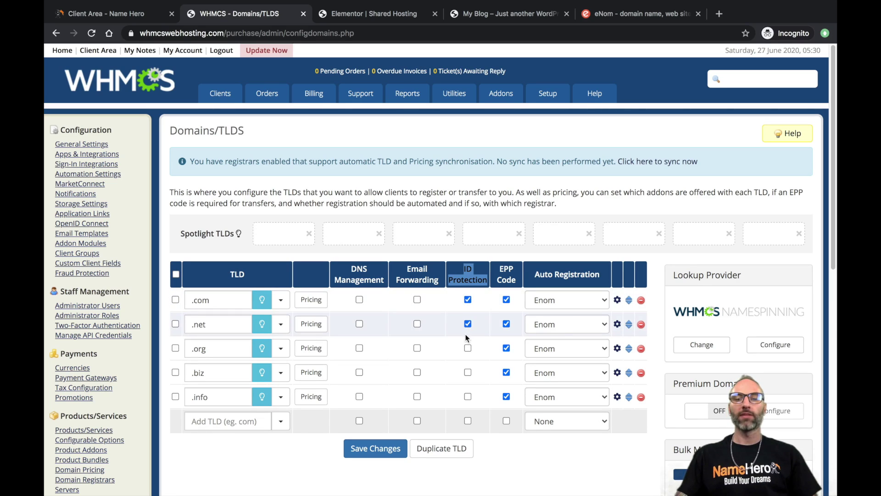
left_click(468, 372)
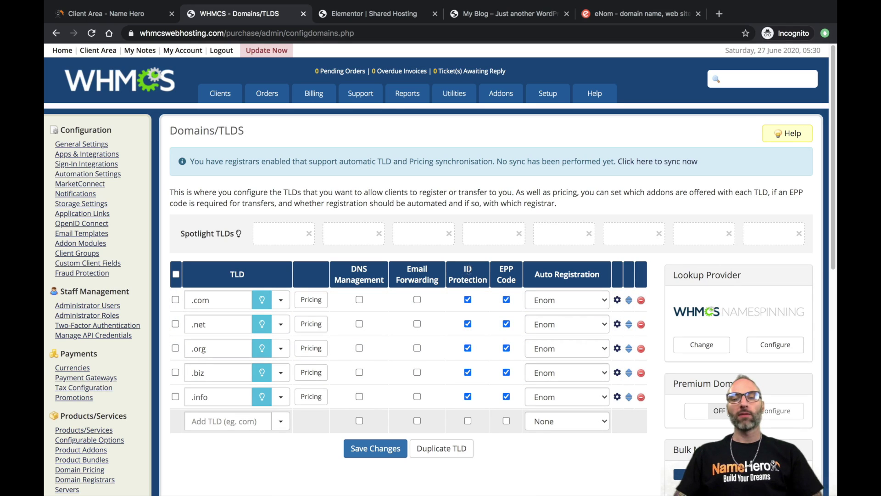
scroll(508, 262, "down", 8)
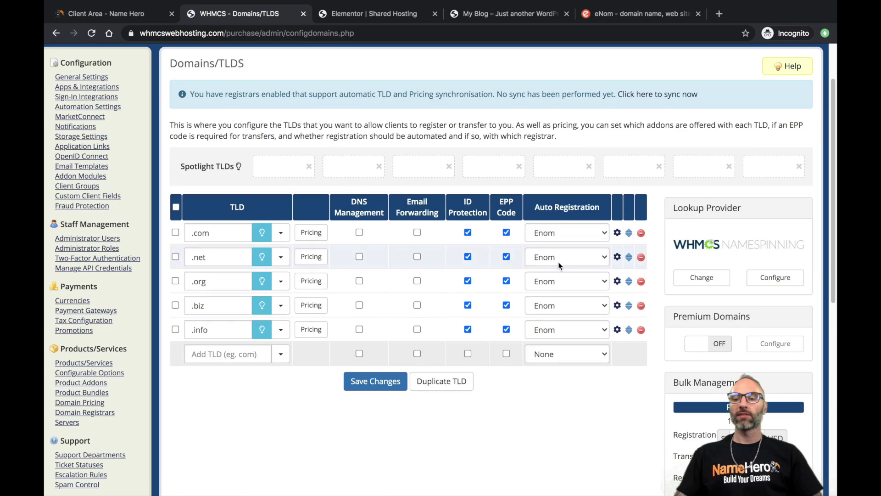
Step: Check the Domain Addons prices: Email Forwarding 4.00 and ID Protection 12.95 USD, then go to eNom
scroll(698, 330, "down", 3)
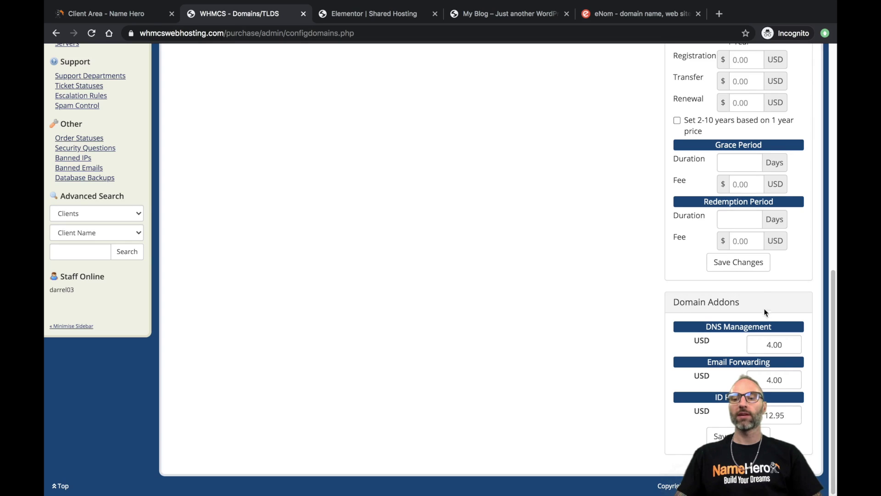
double_click(791, 412)
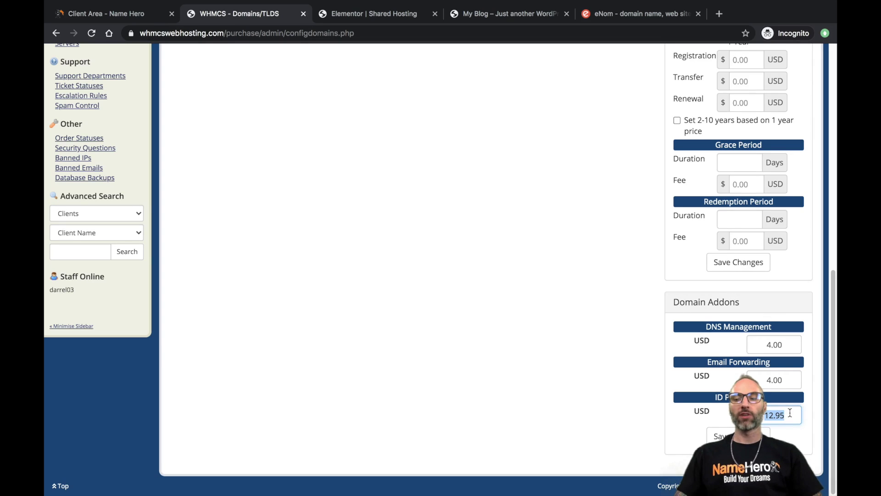
double_click(787, 384)
double_click(782, 414)
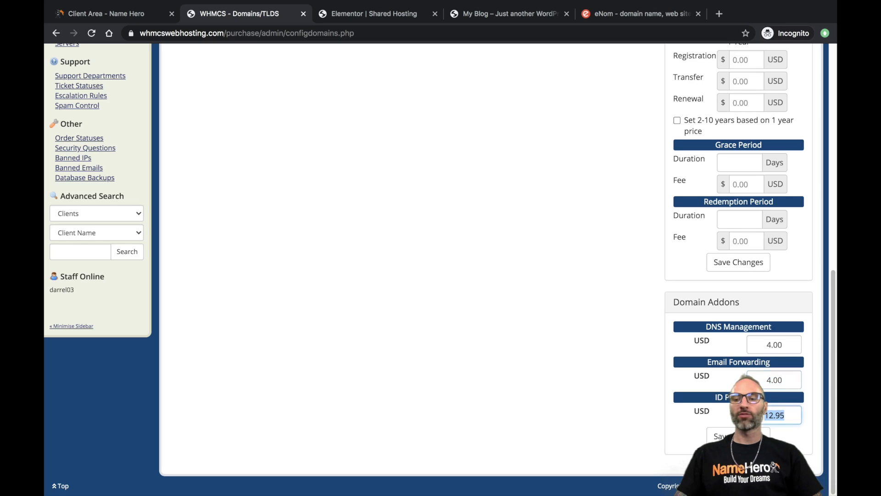
left_click(793, 413)
double_click(782, 384)
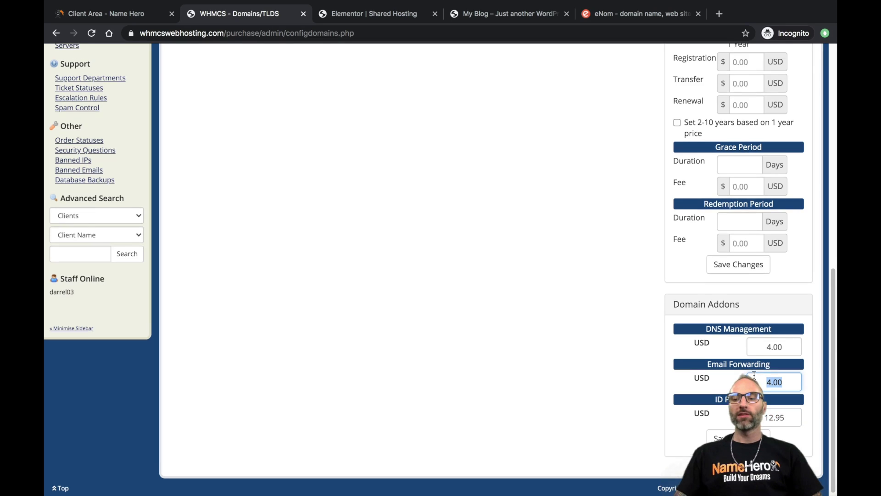
scroll(738, 361, "up", 8)
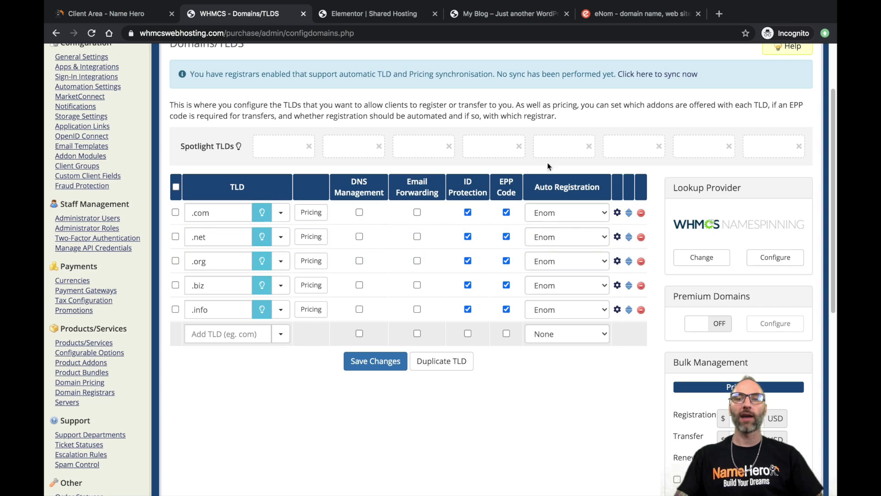
left_click(607, 17)
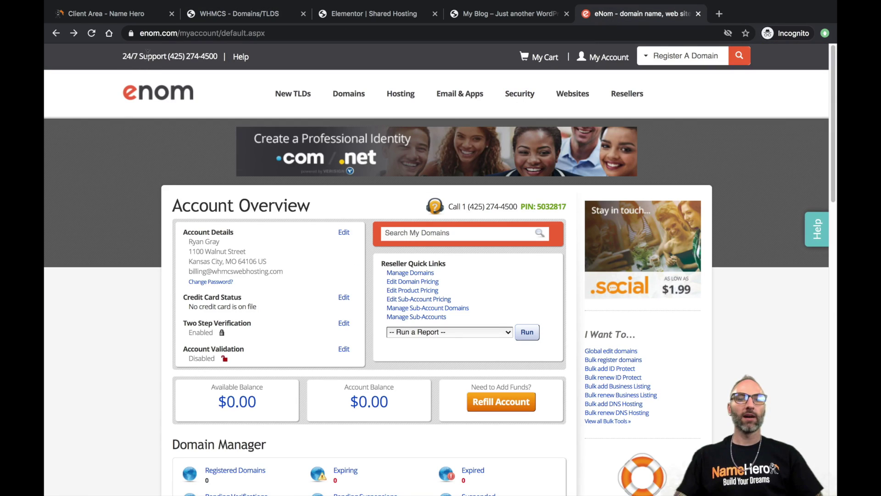
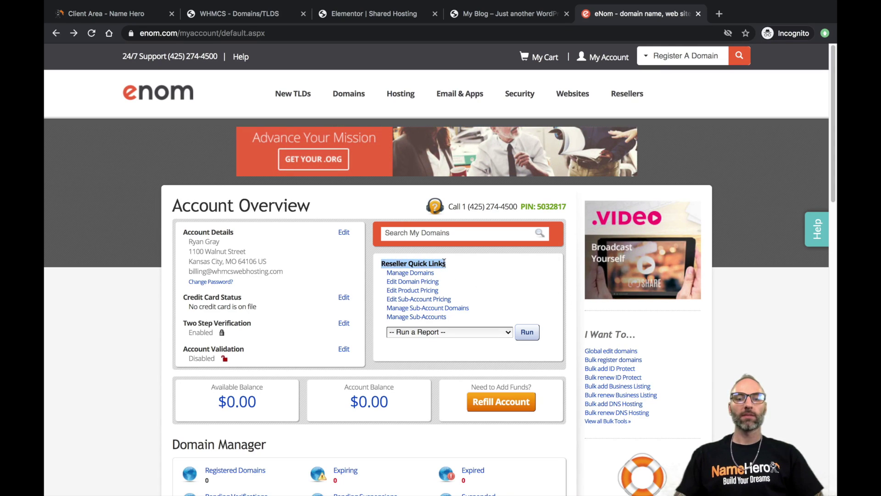
Step: In eNom's domain pricing table, locate the 1-year .com My Cost of $9.98/yr
left_click(411, 281)
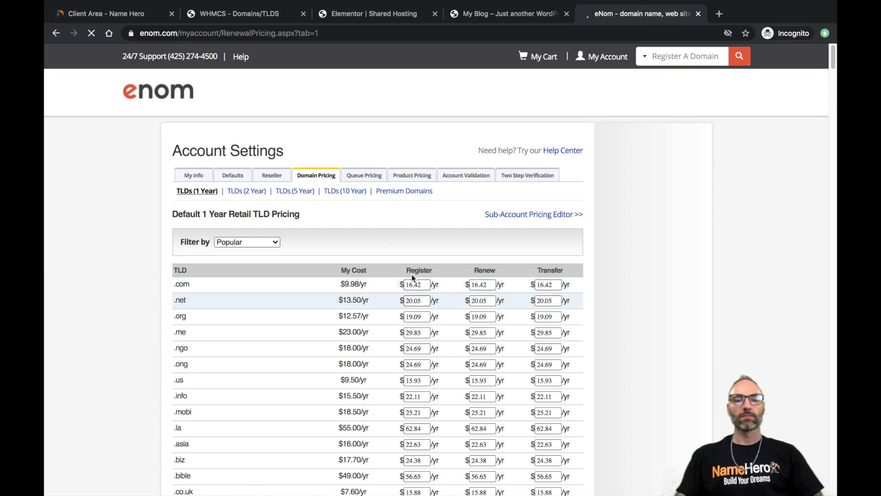
scroll(391, 211, "down", 3)
left_click_drag(338, 192, 370, 193)
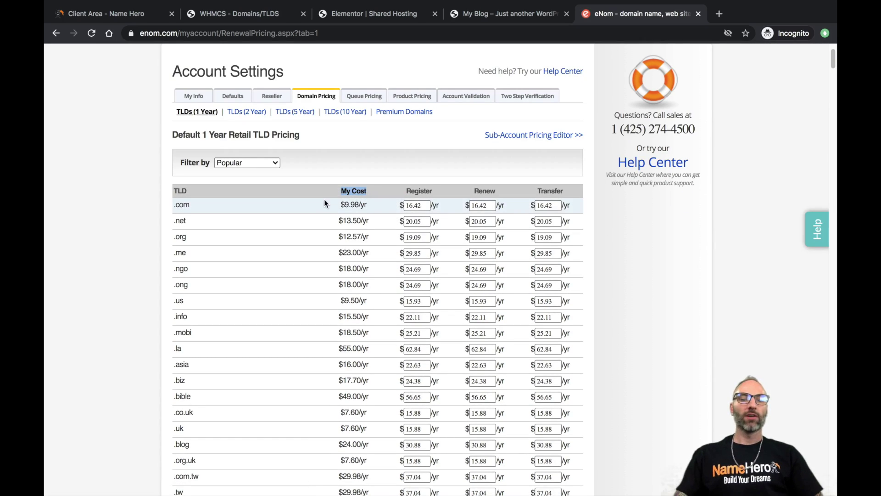
scroll(286, 226, "down", 1)
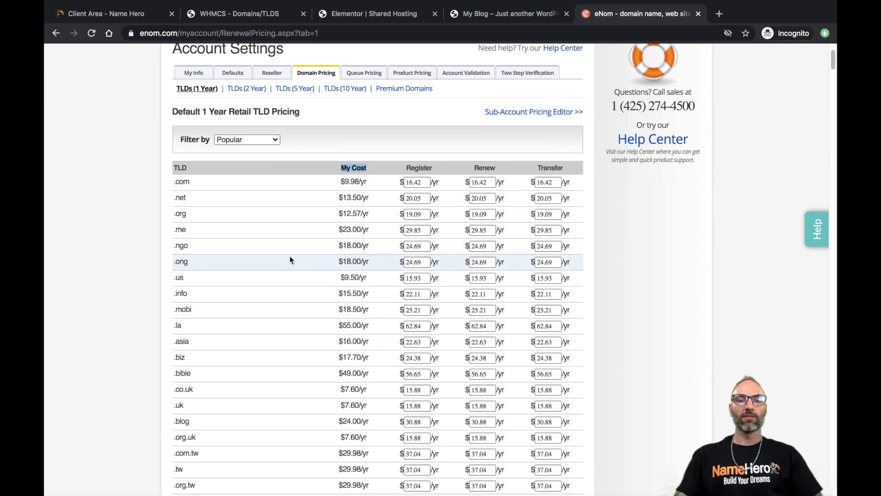
scroll(296, 375, "down", 20)
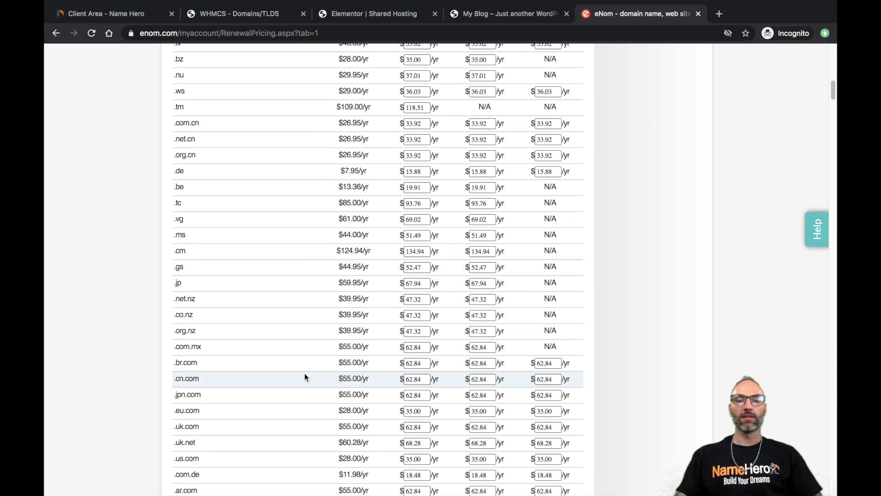
scroll(305, 371, "up", 20)
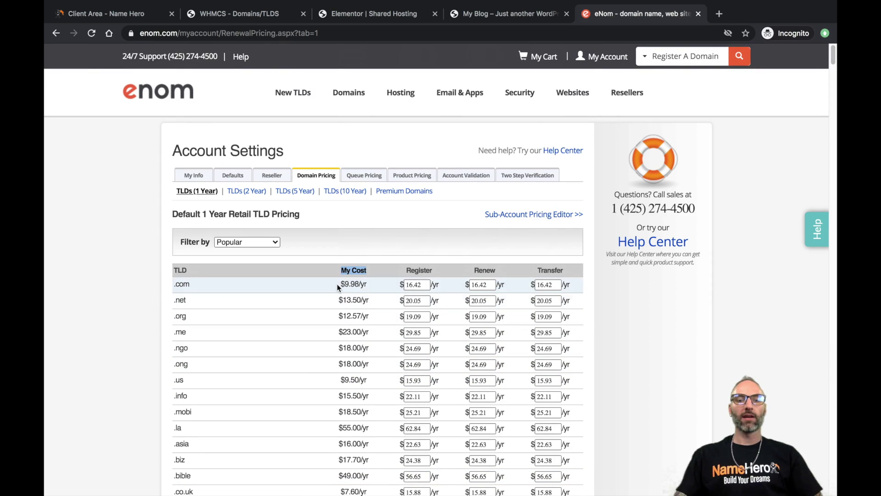
left_click_drag(338, 284, 365, 285)
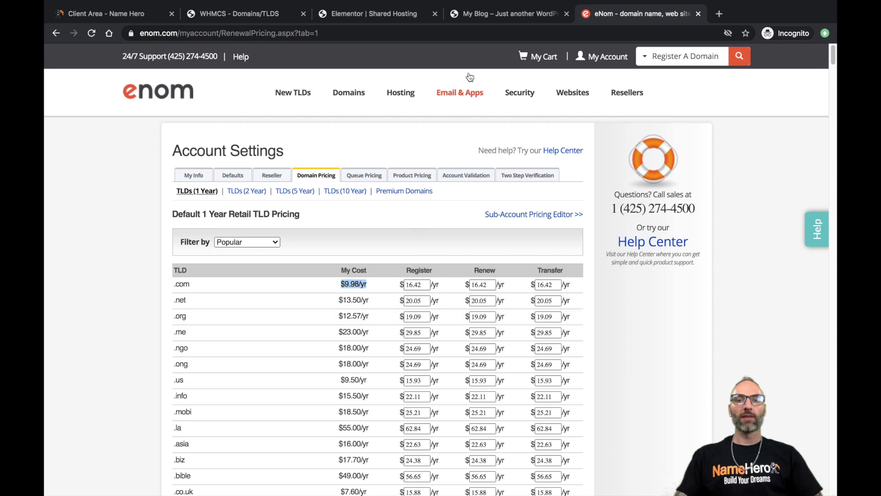
left_click(241, 17)
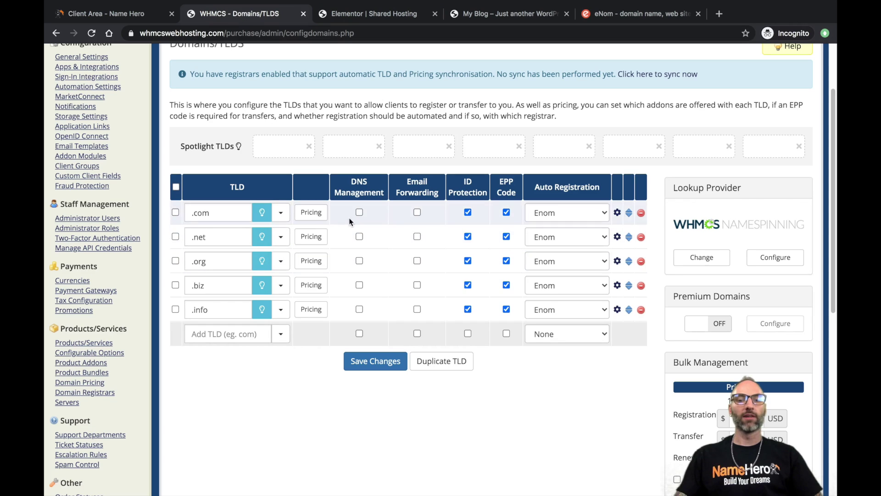
Step: Compare WHMCS's .com 1-year register price of 16.95 with eNom's popular TLD prices
left_click(306, 212)
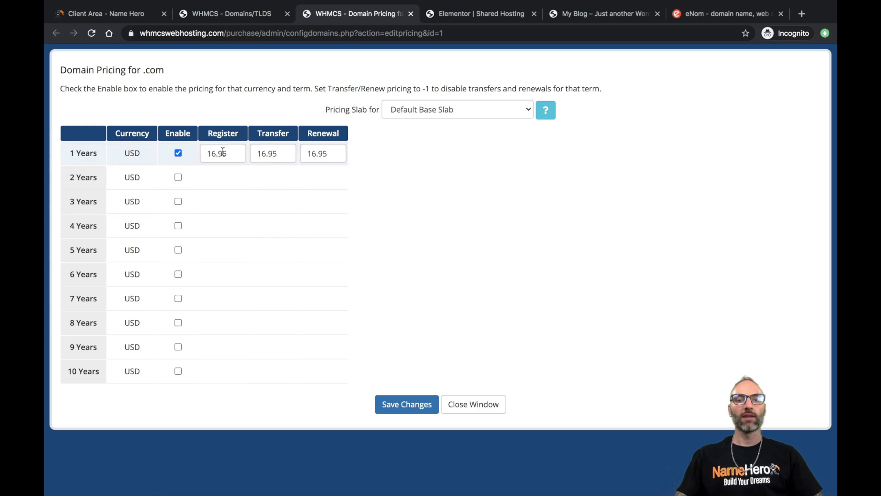
left_click_drag(230, 156, 201, 153)
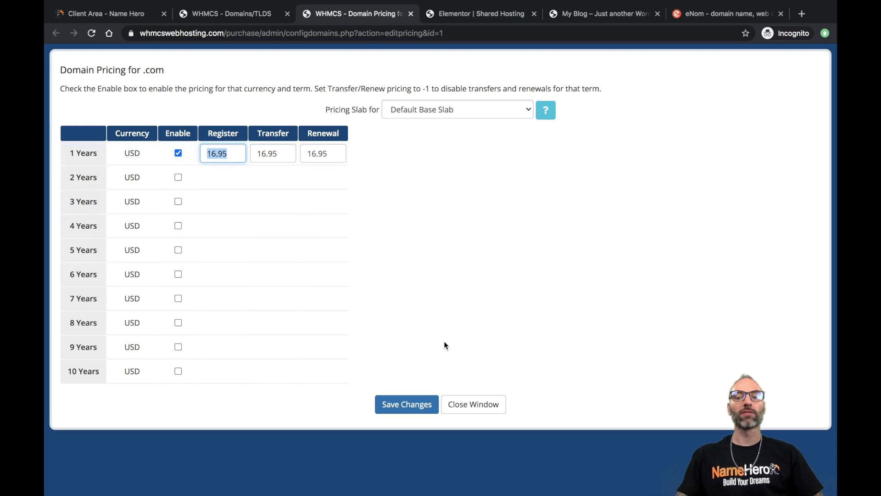
left_click(706, 23)
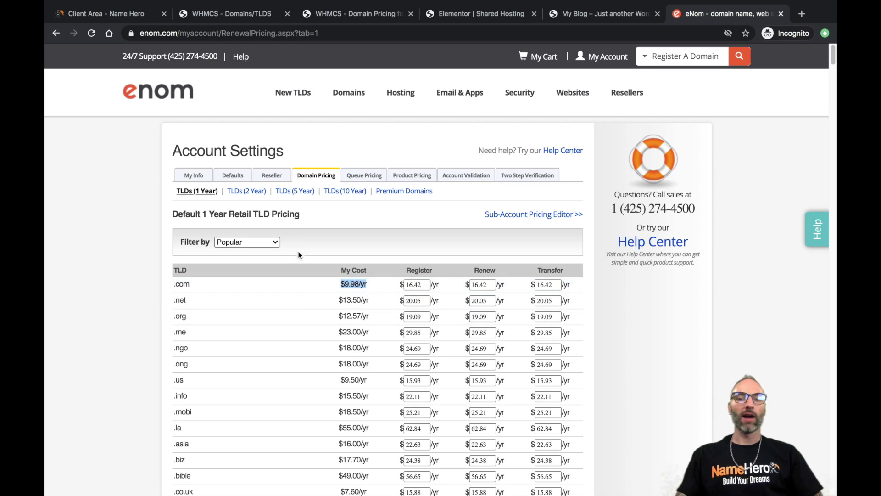
left_click_drag(341, 271, 349, 412)
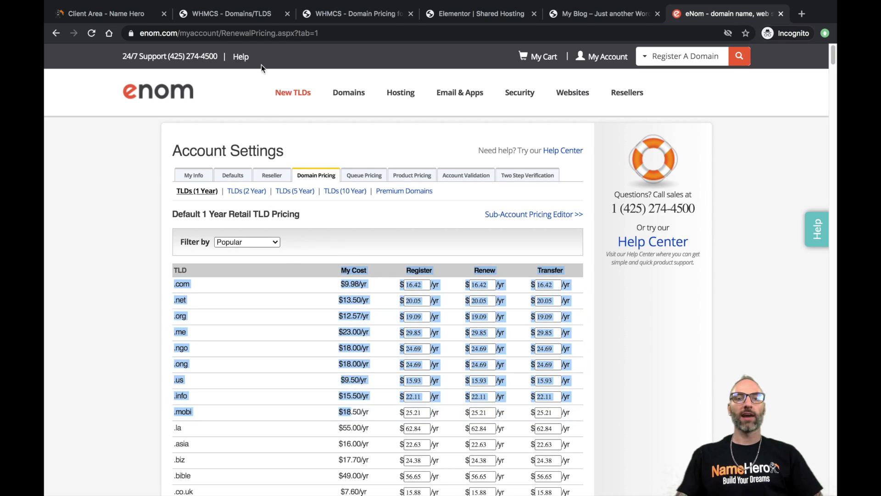
left_click(247, 15)
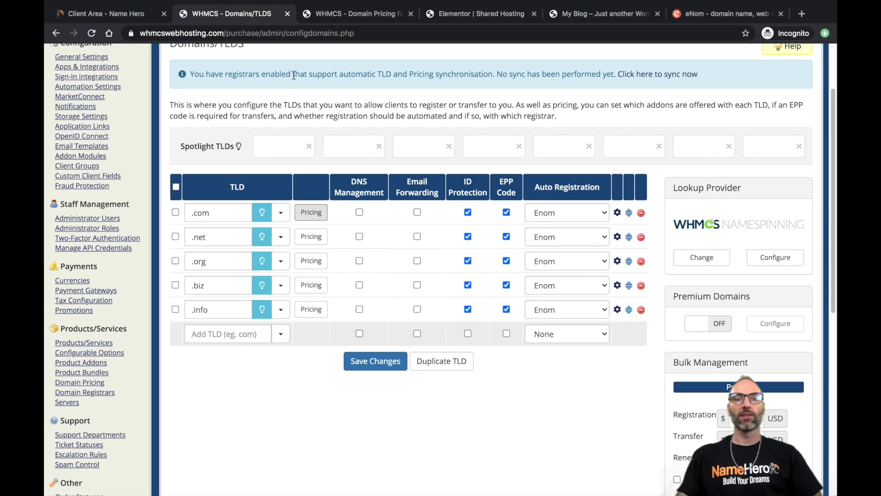
Step: Close the .com pricing window and go back to eNom's pricing page
left_click(339, 14)
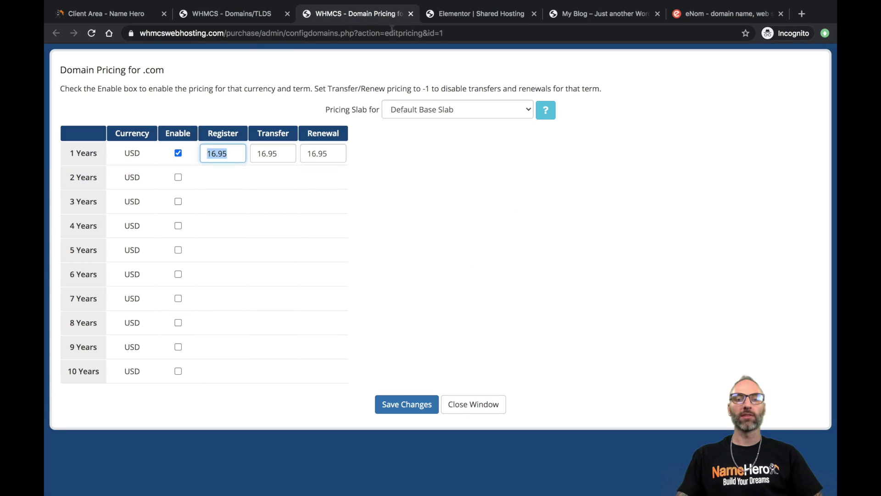
left_click(411, 14)
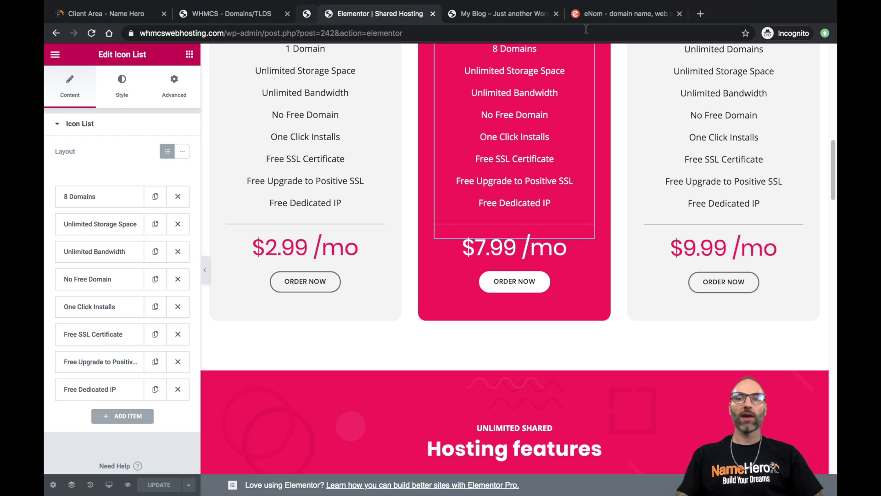
left_click(599, 19)
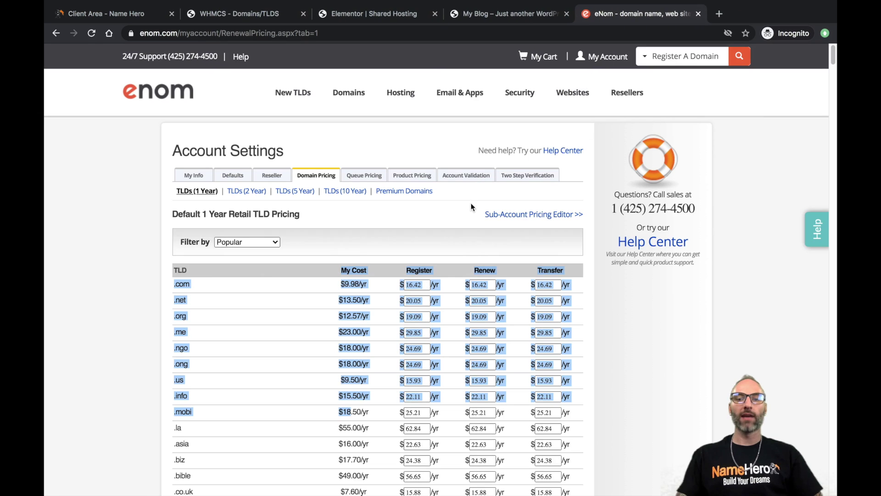
scroll(435, 240, "down", 1)
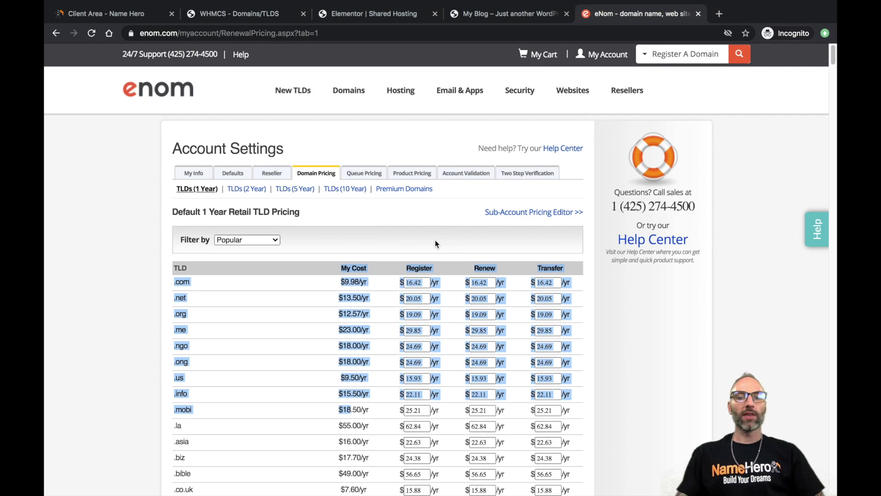
left_click(390, 186)
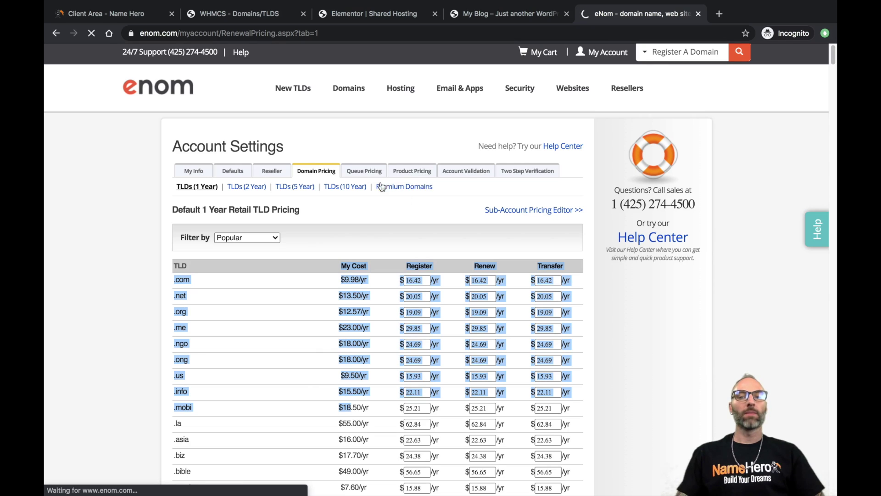
Step: On eNom's Product Pricing page, find the ID Protect cost of $3.75/yr
left_click(412, 169)
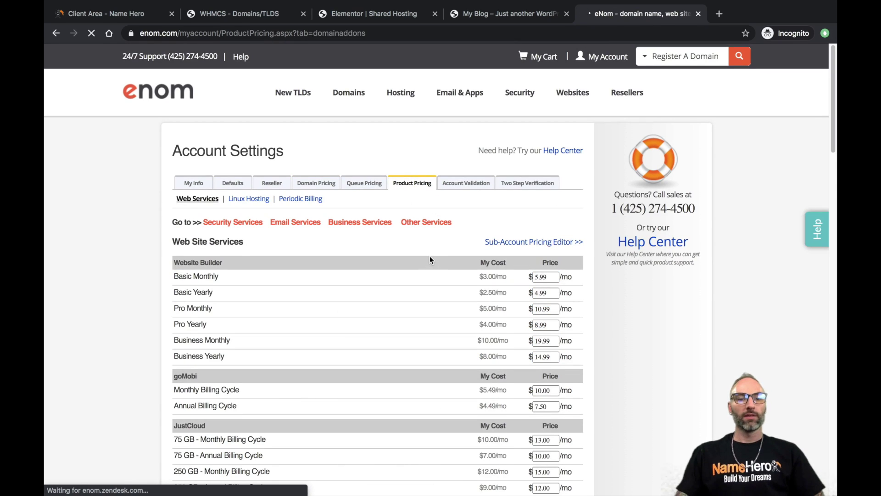
scroll(430, 255, "down", 5)
scroll(413, 248, "down", 5)
scroll(322, 201, "up", 1)
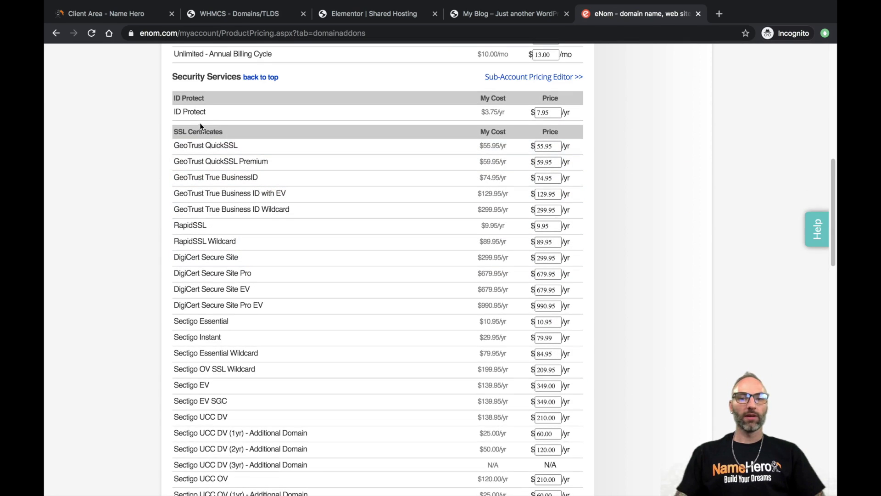
left_click_drag(179, 110, 216, 112)
left_click(482, 110)
left_click_drag(481, 110, 505, 112)
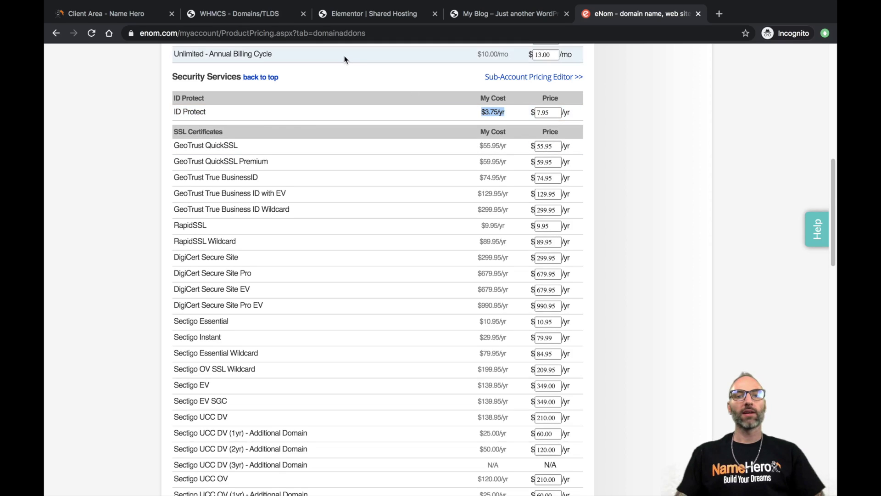
left_click(213, 17)
scroll(502, 223, "down", 8)
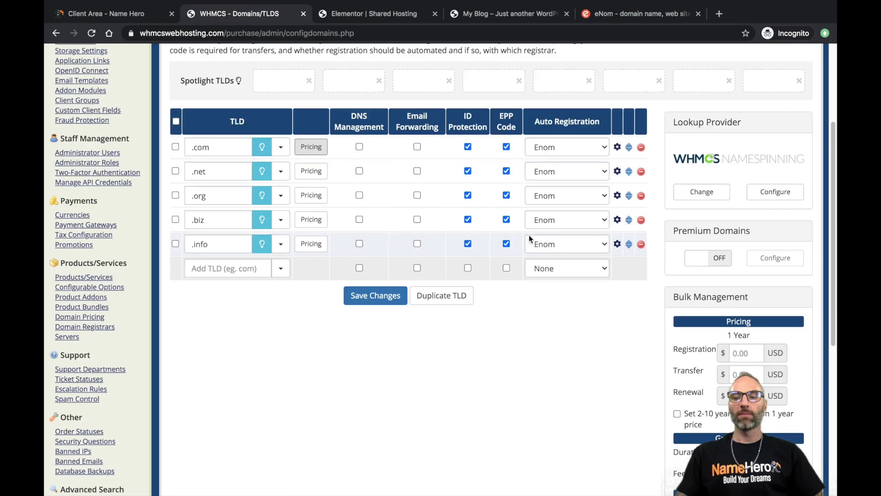
Step: Replace the ID Protect domain addon price 12.95 with 8.95 USD and save
scroll(573, 254, "down", 1)
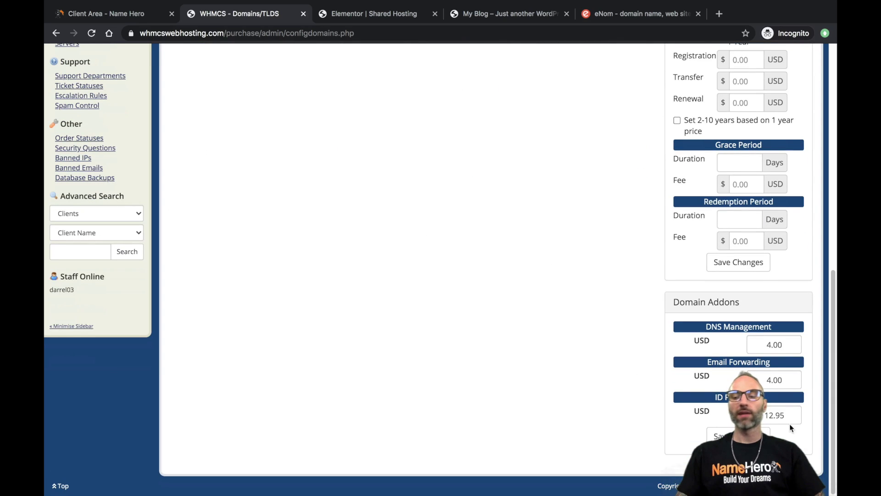
double_click(775, 415)
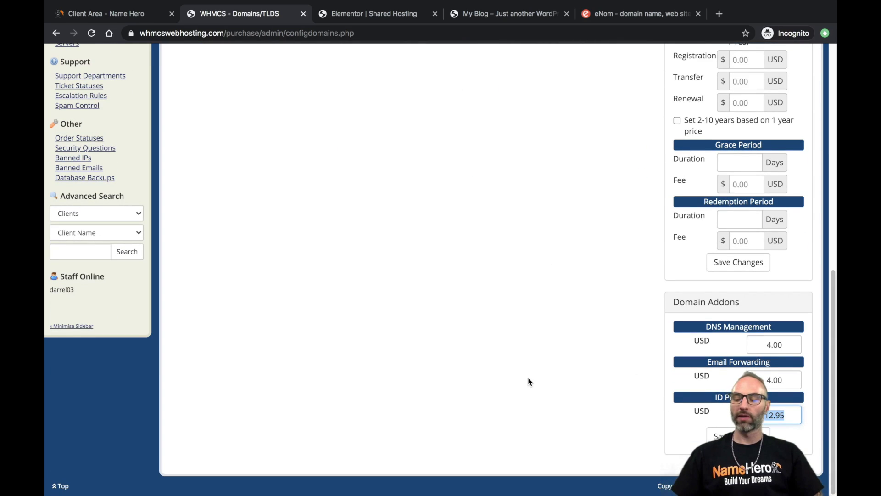
type("8.95")
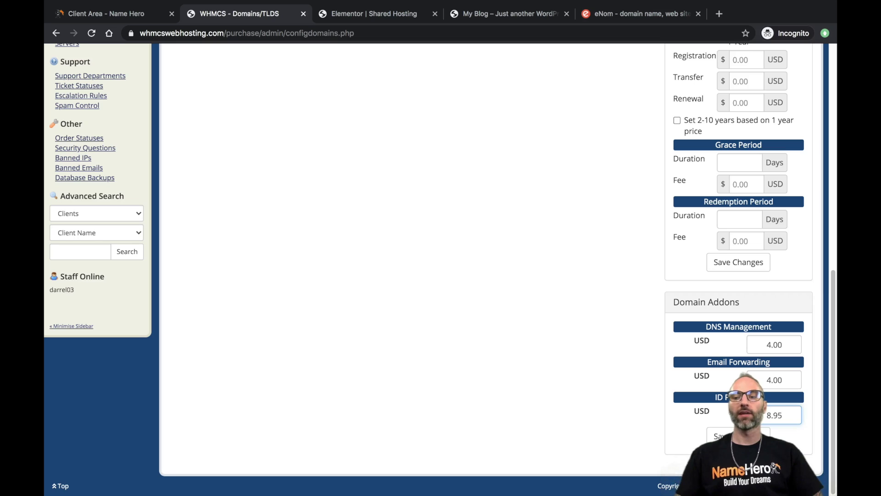
key("Return")
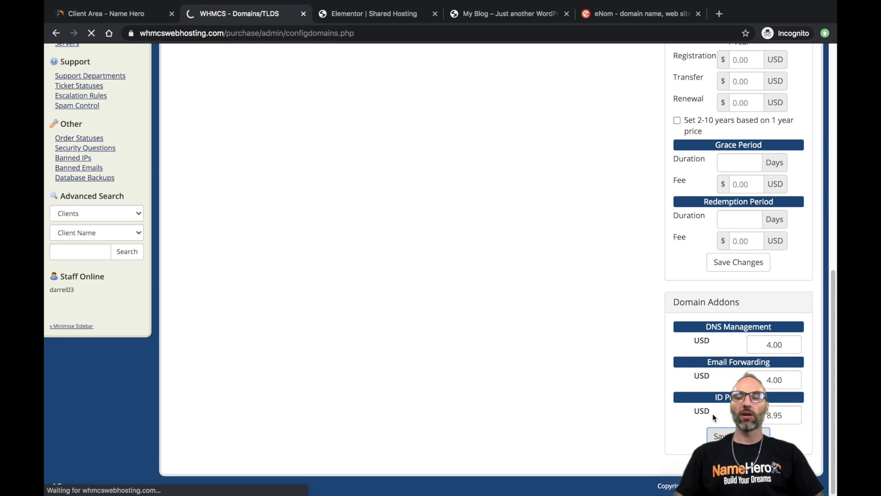
scroll(635, 397, "down", 5)
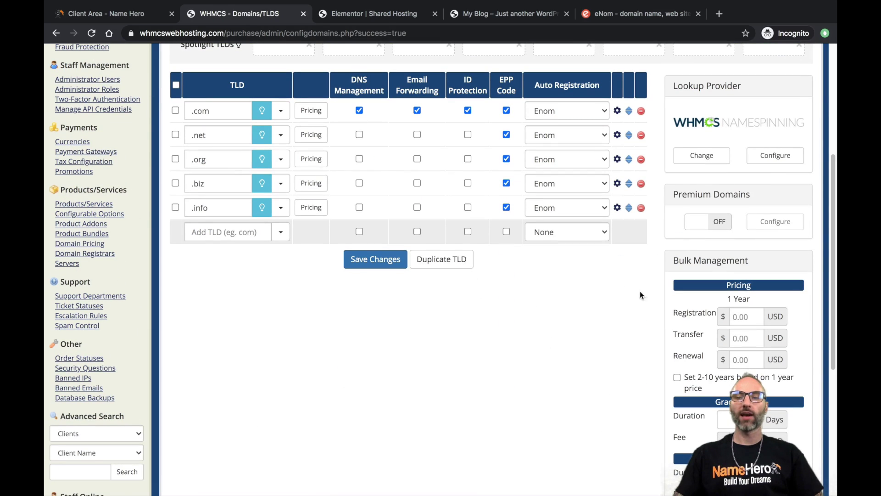
left_click(615, 21)
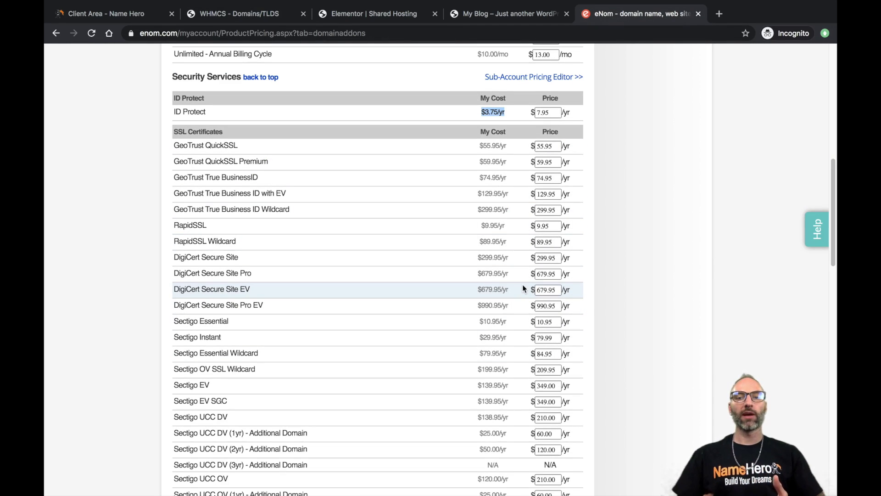
Step: Reload the eNom site and open the reseller account overview
scroll(279, 313, "up", 10)
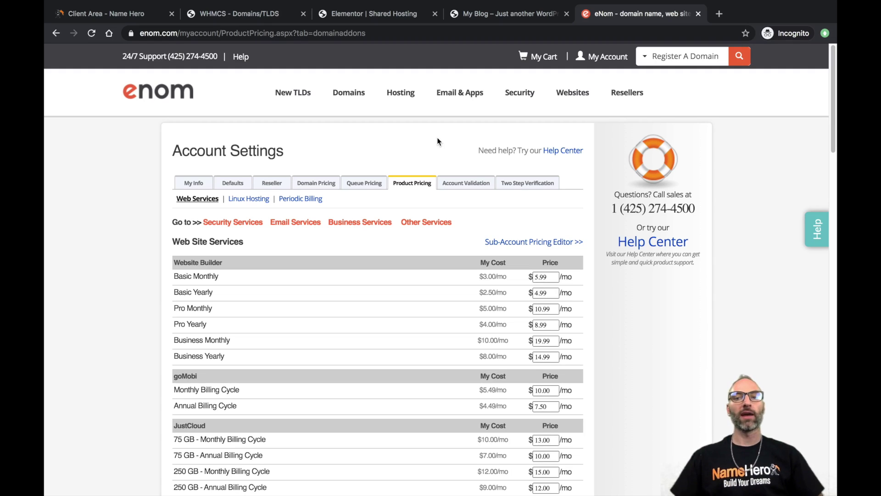
key("super+r")
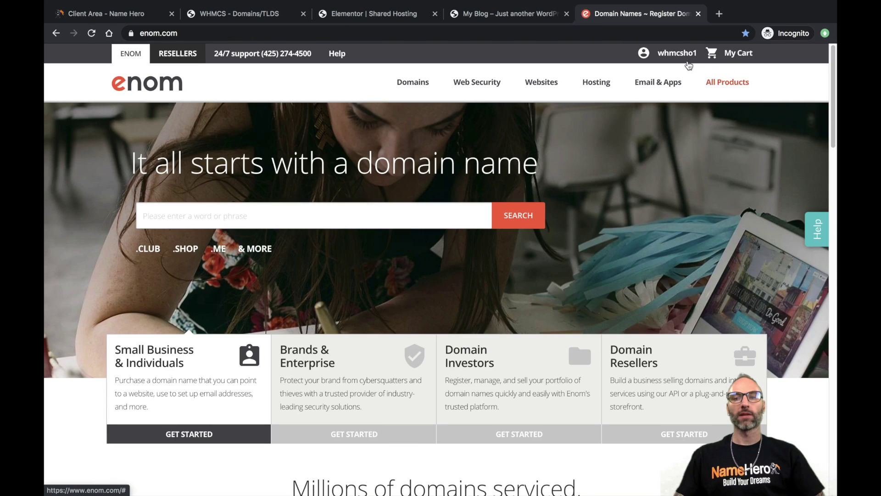
left_click(689, 66)
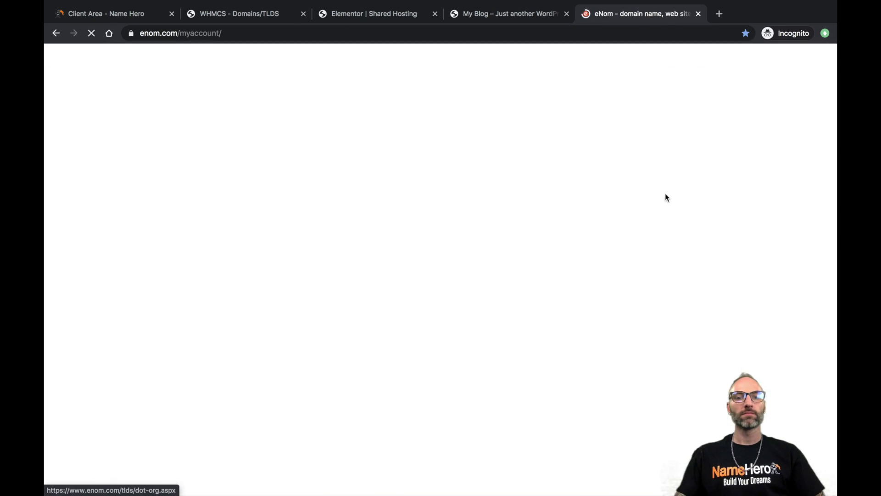
scroll(480, 202, "down", 1)
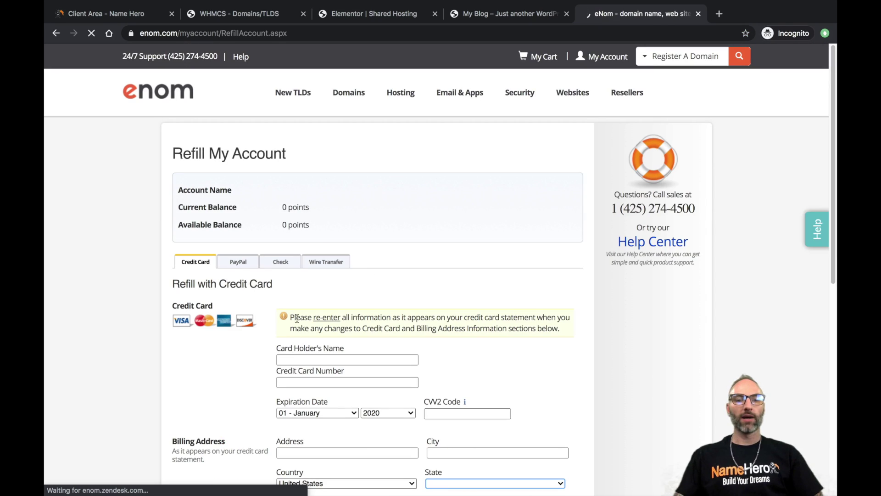
scroll(292, 248, "down", 2)
scroll(297, 253, "down", 3)
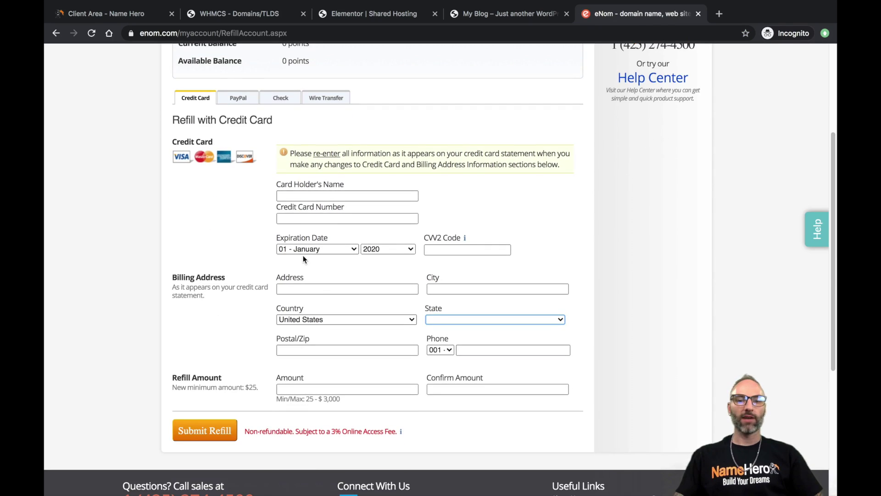
left_click(292, 396)
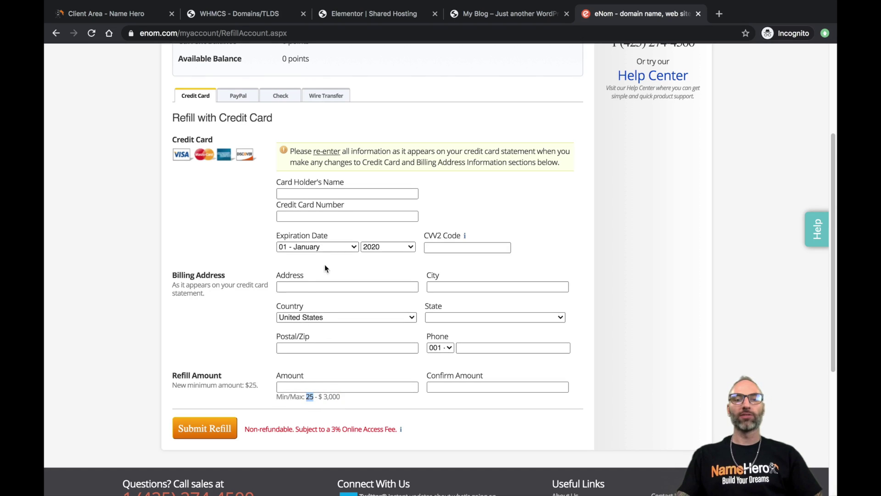
scroll(305, 294, "up", 3)
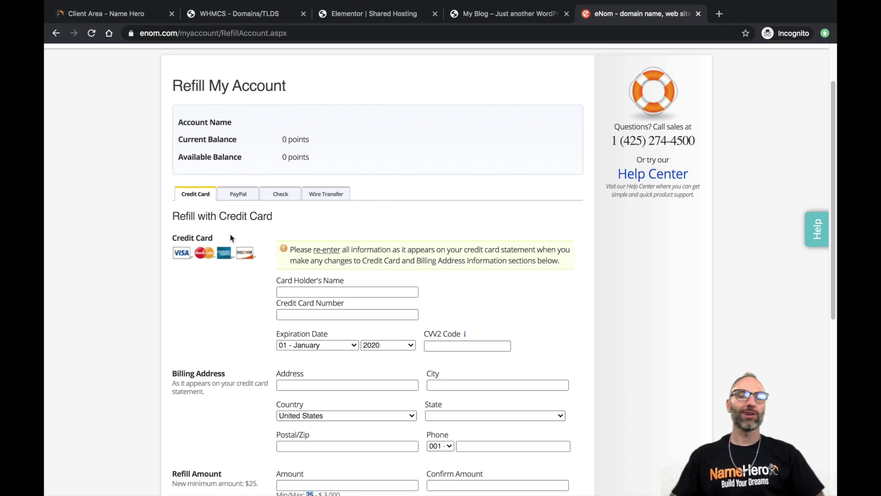
scroll(339, 204, "down", 2)
scroll(347, 215, "up", 4)
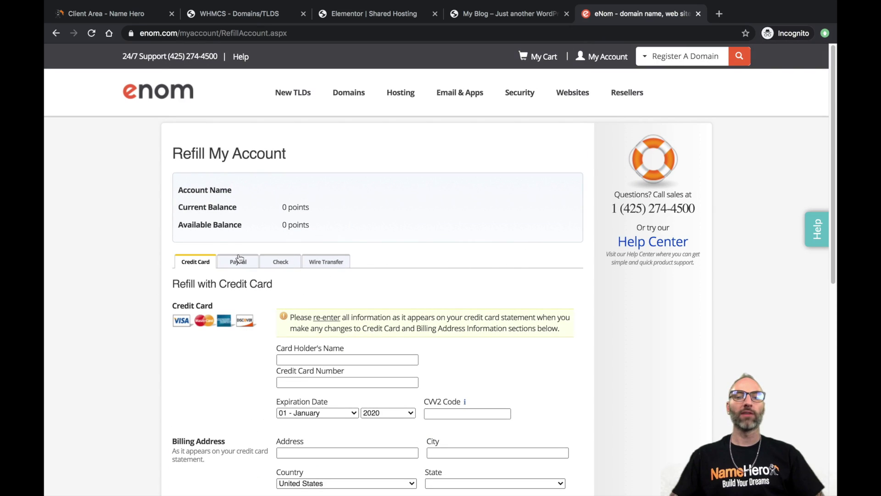
scroll(271, 266, "down", 8)
scroll(264, 241, "up", 7)
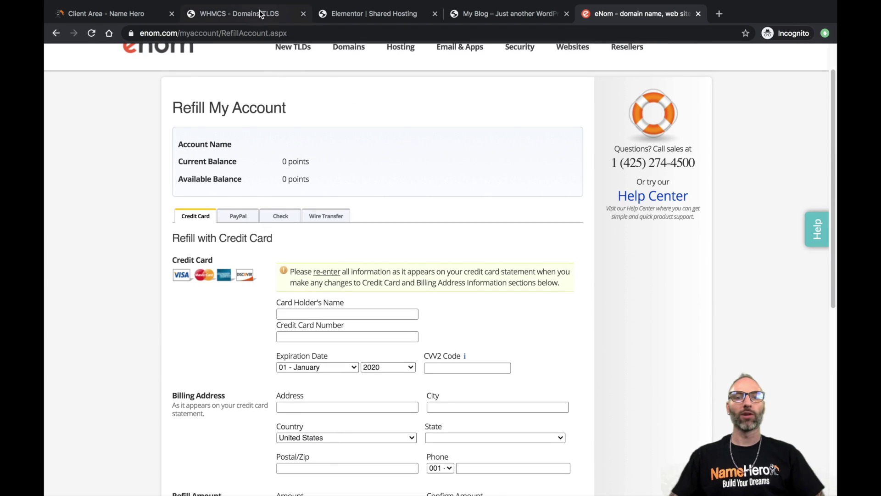
Step: Tick ID Protection for .net, .org, .biz and .info in the WHMCS TLD list
left_click(239, 13)
scroll(598, 293, "down", 5)
scroll(599, 298, "up", 5)
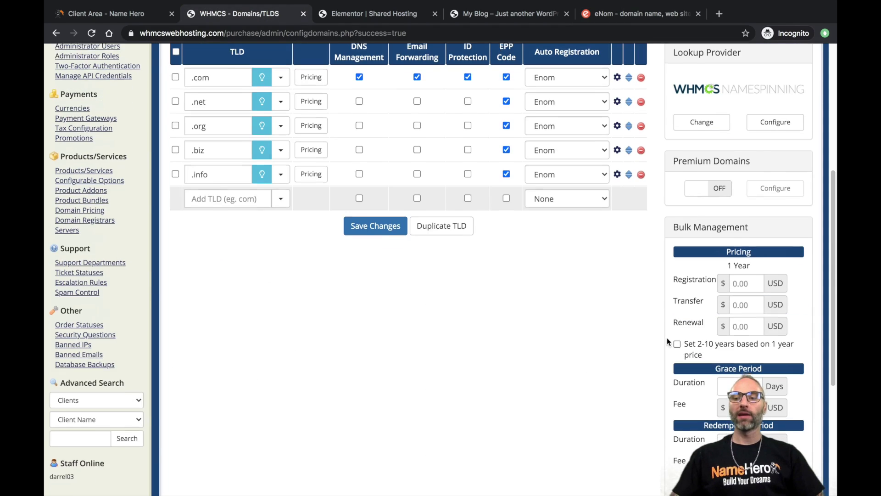
scroll(689, 307, "down", 5)
scroll(718, 347, "up", 5)
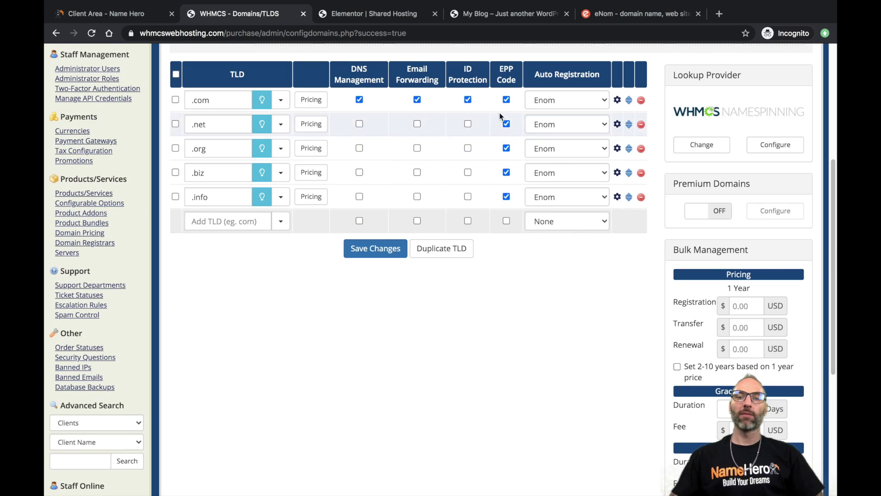
left_click(468, 124)
left_click(468, 148)
left_click(468, 172)
left_click(468, 196)
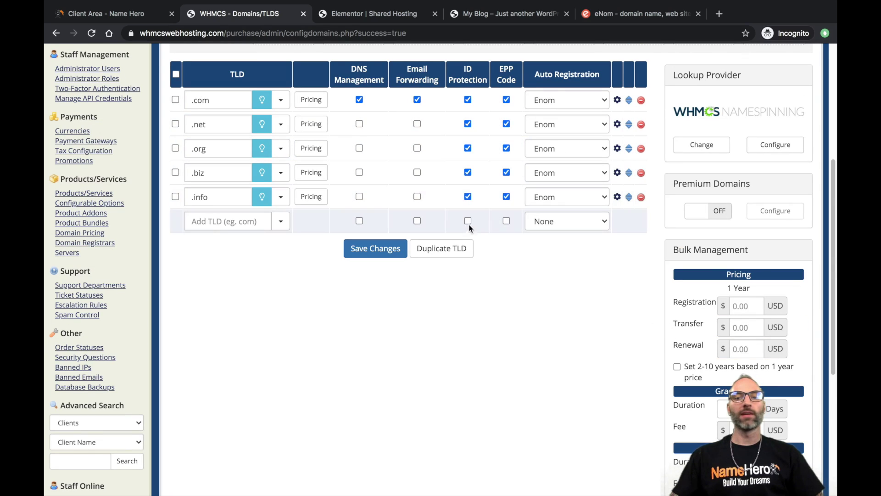
left_click(468, 220)
Step: Untick Email Forwarding and DNS Management for .com and save the TLD settings
left_click(417, 100)
left_click(359, 99)
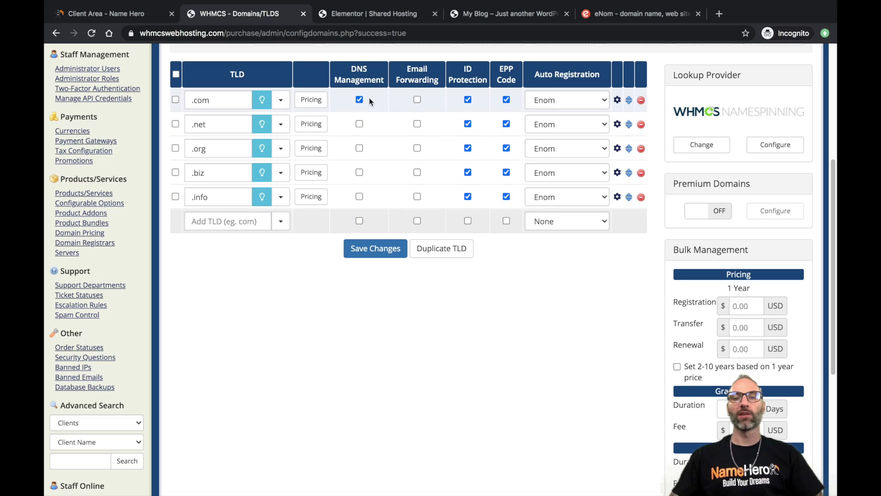
left_click(375, 248)
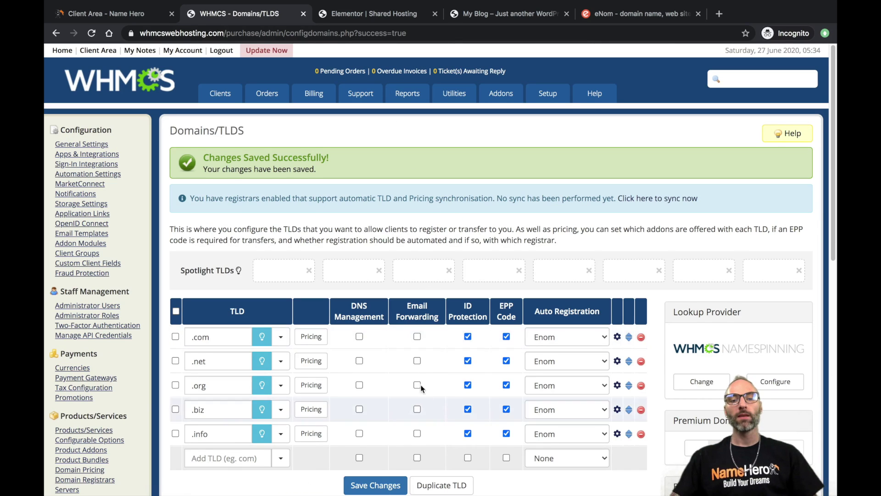
scroll(426, 395, "down", 3)
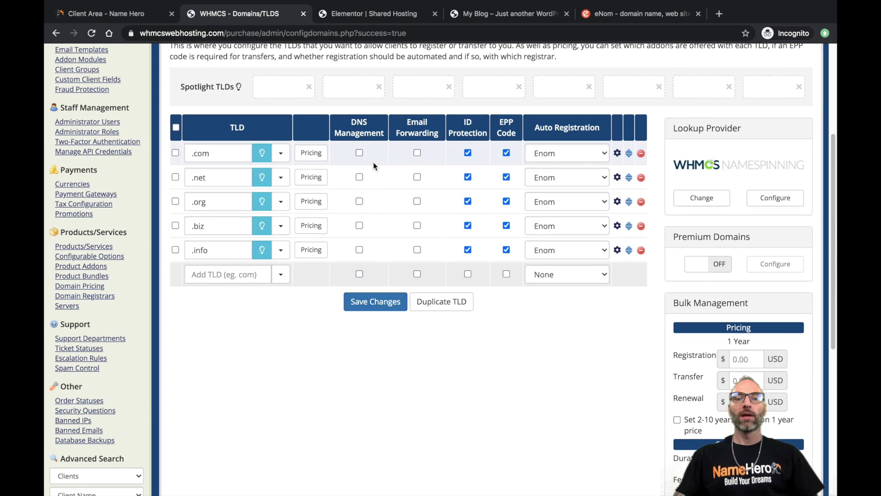
Step: Return to the eNom account overview and open the product pricing editor
left_click(646, 13)
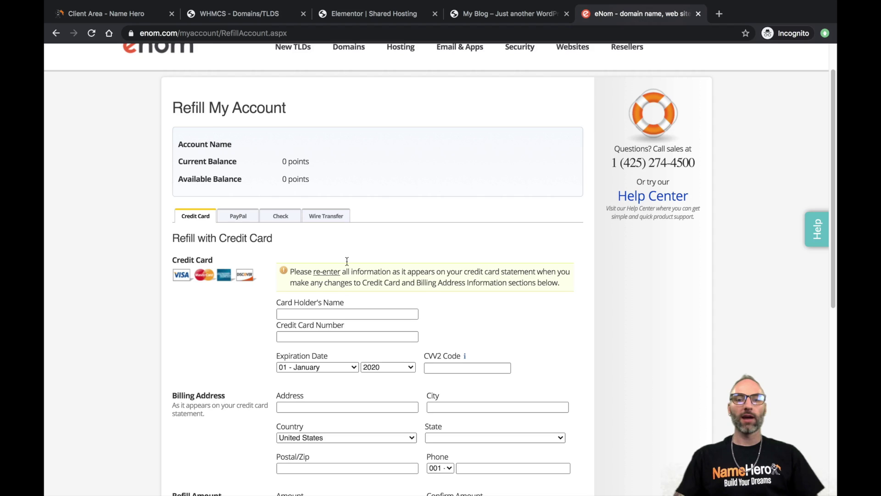
scroll(344, 263, "up", 1)
left_click(54, 32)
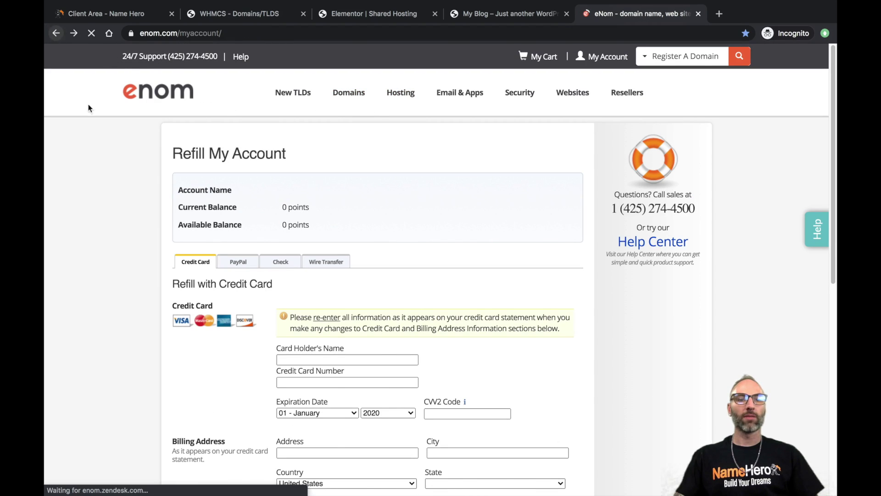
left_click(408, 239)
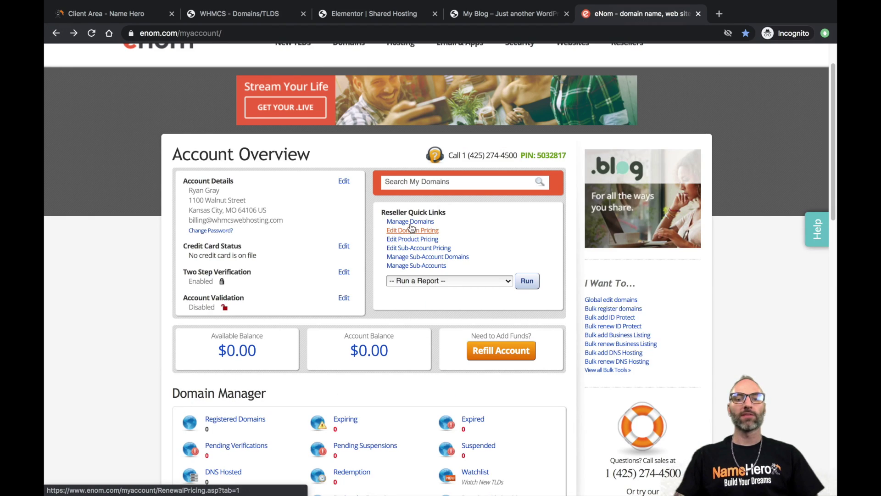
left_click(421, 238)
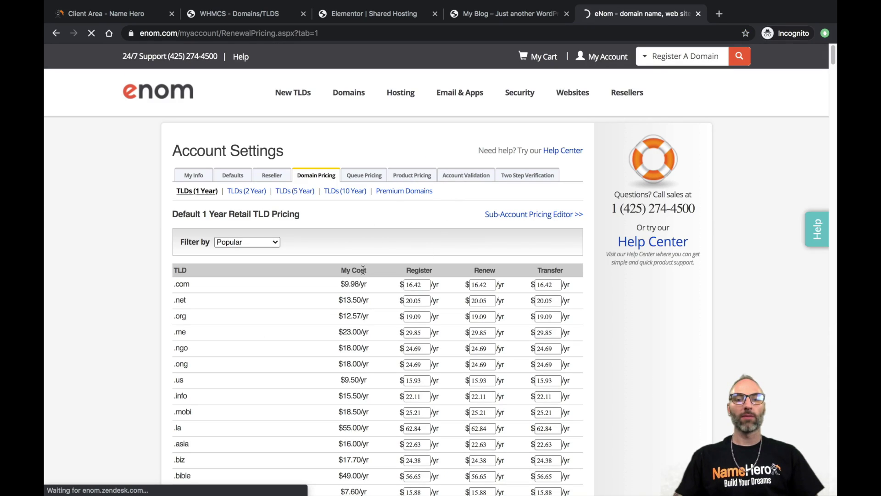
Step: Scroll eNom's product pricing to Other Services to see DNS Hosting at $4.95/yr
left_click(413, 176)
scroll(390, 231, "down", 10)
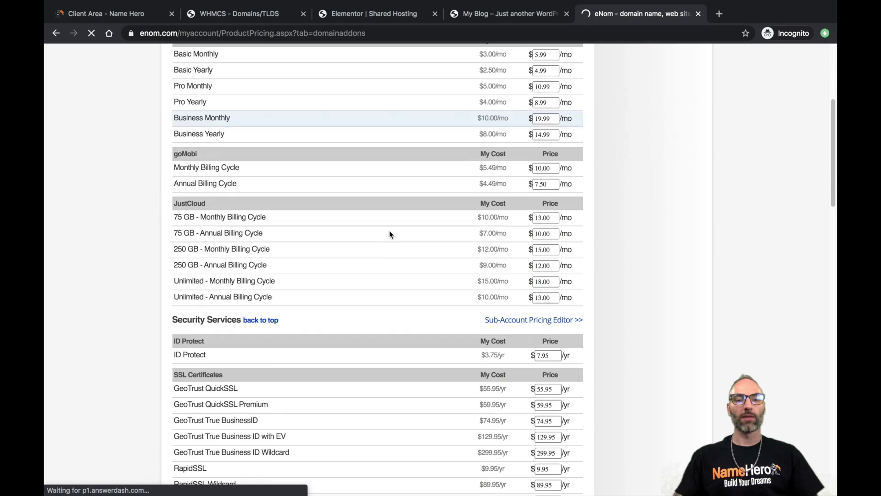
scroll(274, 217, "up", 3)
scroll(227, 197, "down", 5)
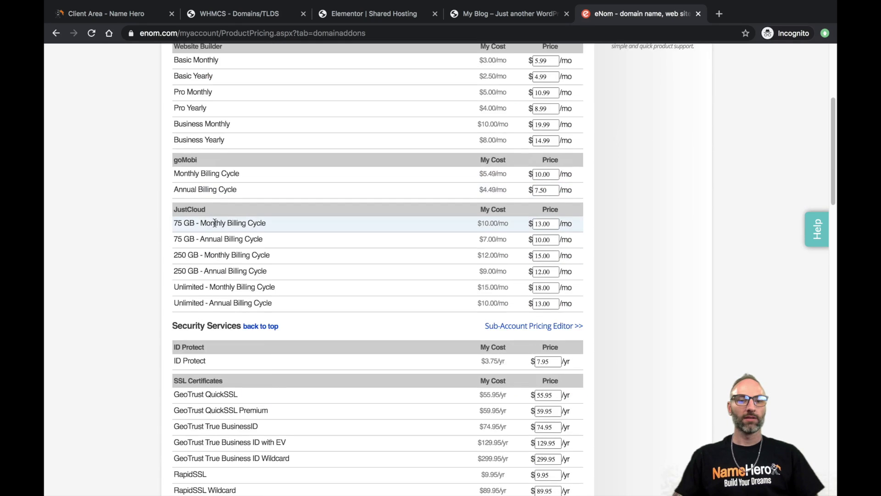
scroll(294, 267, "down", 20)
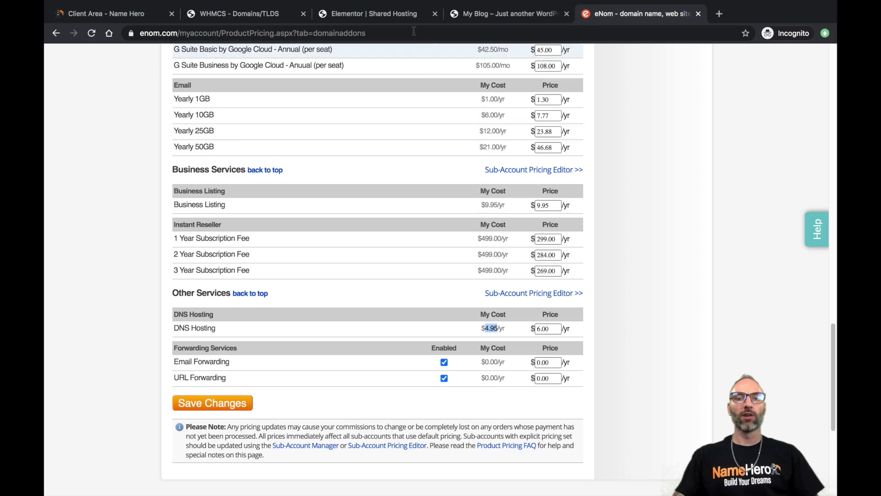
Step: In WHMCS, tick Email Forwarding for .com, .net and .org
left_click(256, 14)
scroll(433, 239, "down", 1)
left_click(417, 153)
left_click(417, 175)
left_click(417, 199)
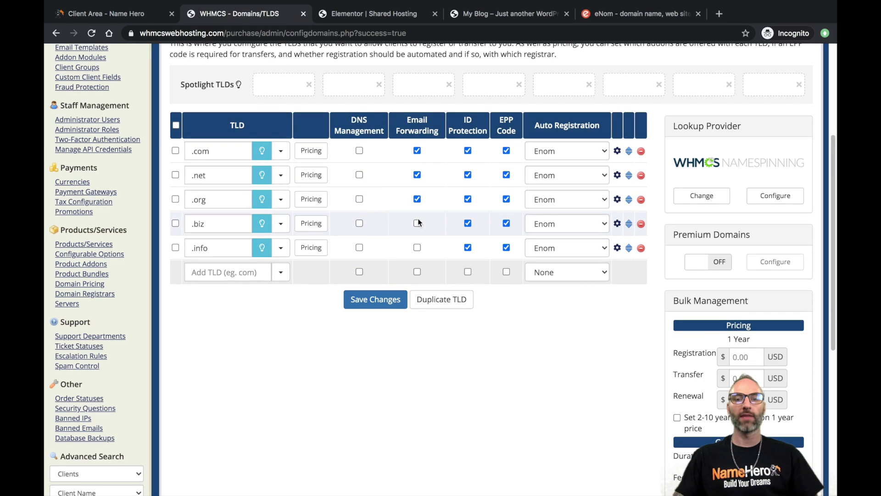
Step: Tick Email Forwarding for .biz and recheck eNom's DNS Hosting cost
left_click(417, 223)
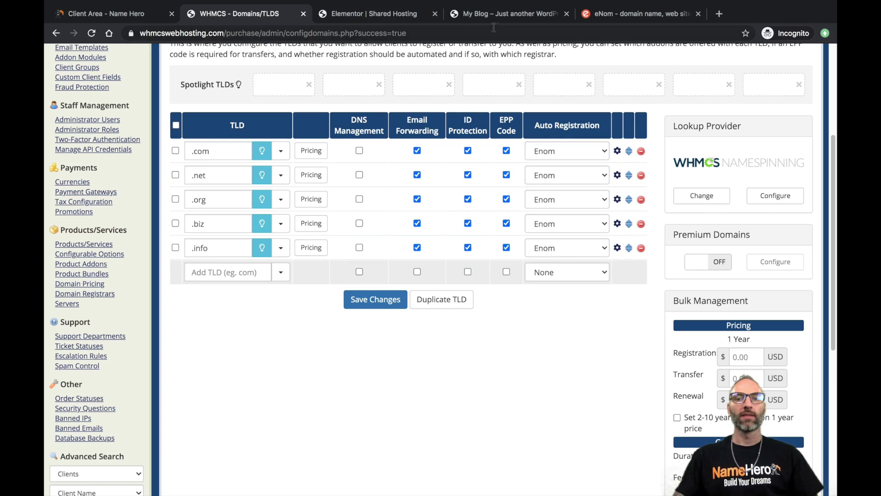
left_click(597, 14)
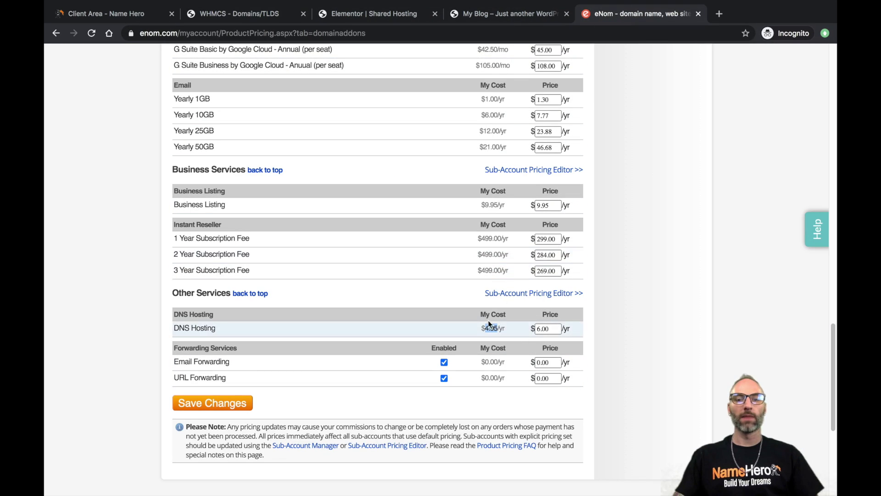
left_click(263, 15)
scroll(708, 339, "down", 10)
Step: Set the DNS Management addon to 6.95 and Email Forwarding to 4.95 USD, then save
double_click(786, 367)
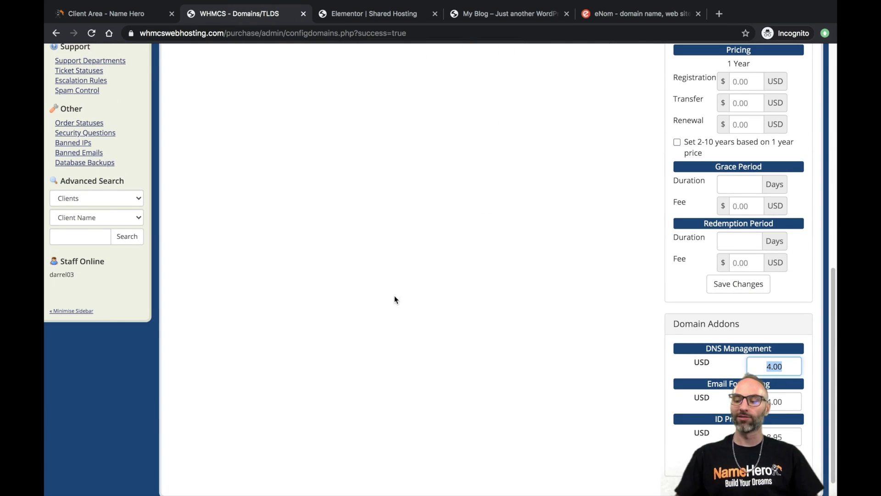
type("6.95")
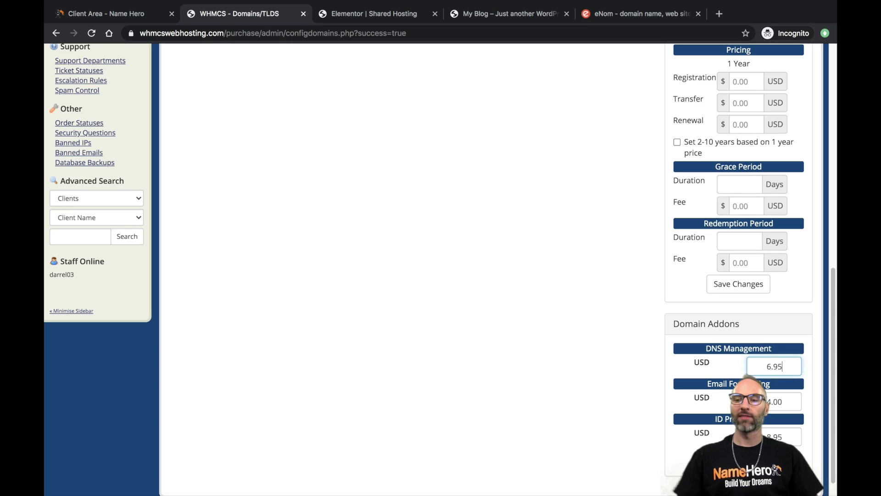
key("Tab")
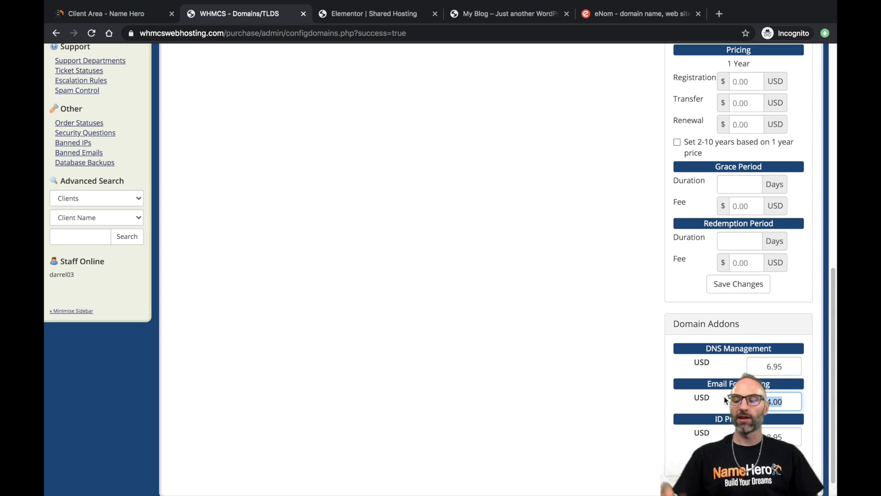
type("4.95")
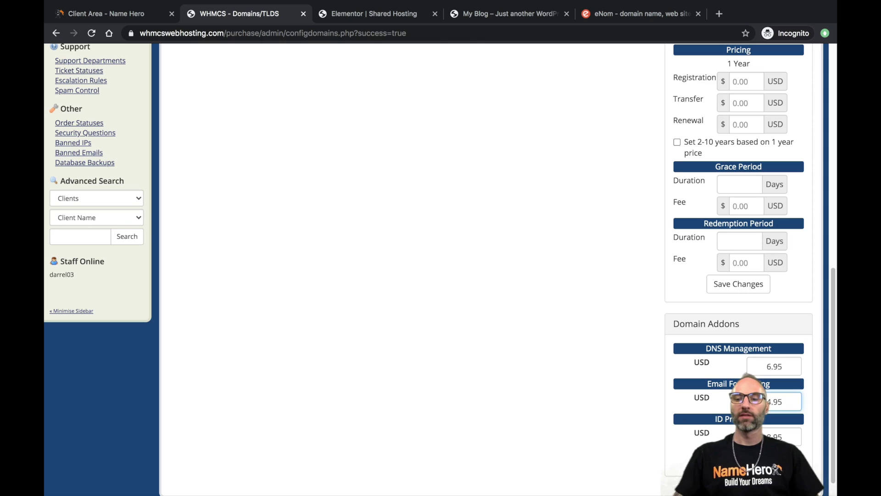
key("Return")
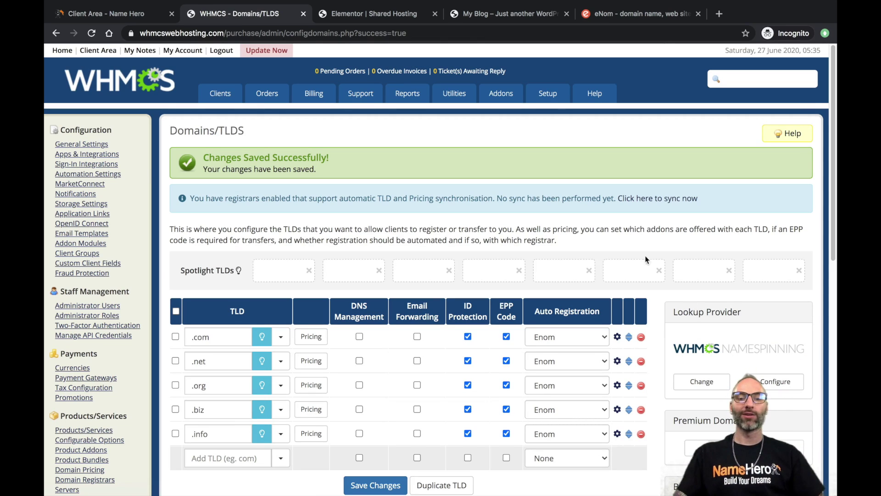
left_click(311, 361)
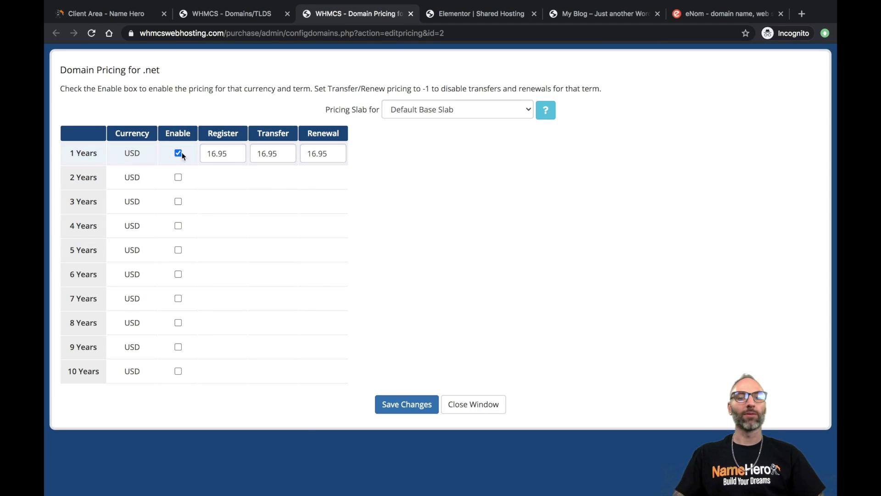
Step: Revisit eNom's TLD domain pricing table for comparison
left_click(232, 14)
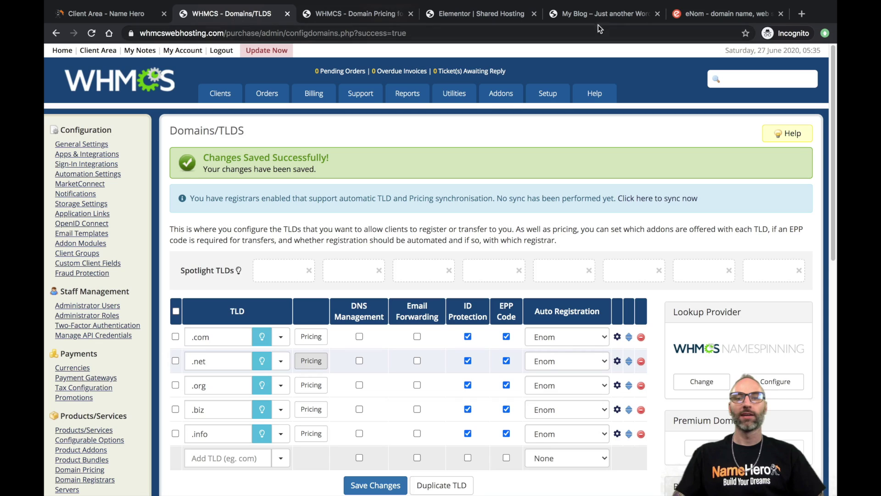
left_click(700, 18)
scroll(515, 185, "up", 10)
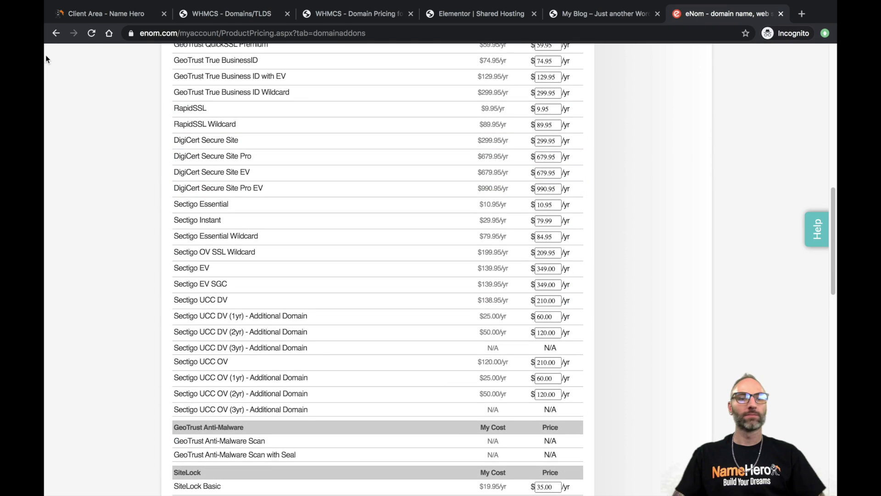
scroll(250, 195, "up", 10)
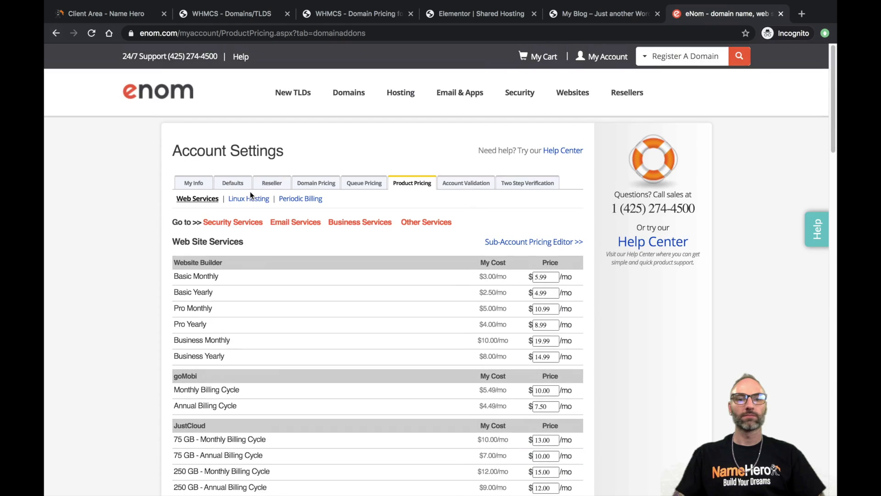
left_click(312, 185)
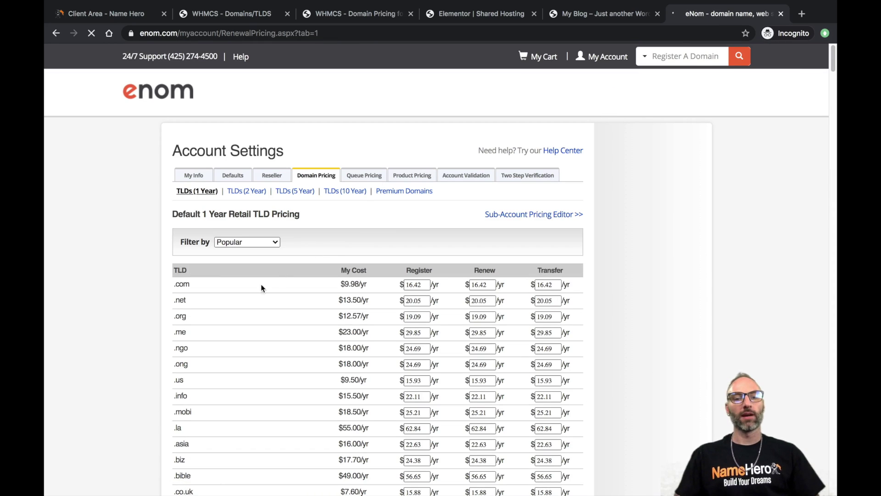
left_click(227, 18)
Step: Review .net's 16.95 register, transfer and renewal prices, then close its pricing window
left_click(343, 17)
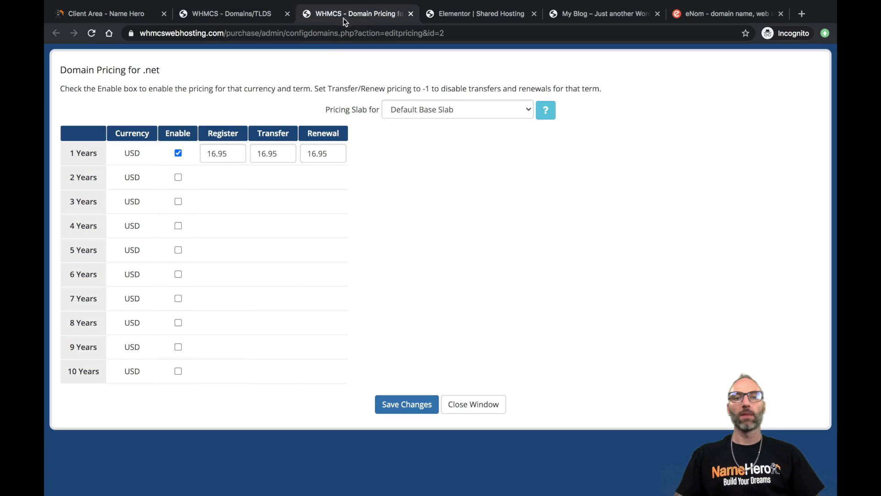
left_click_drag(196, 151, 230, 130)
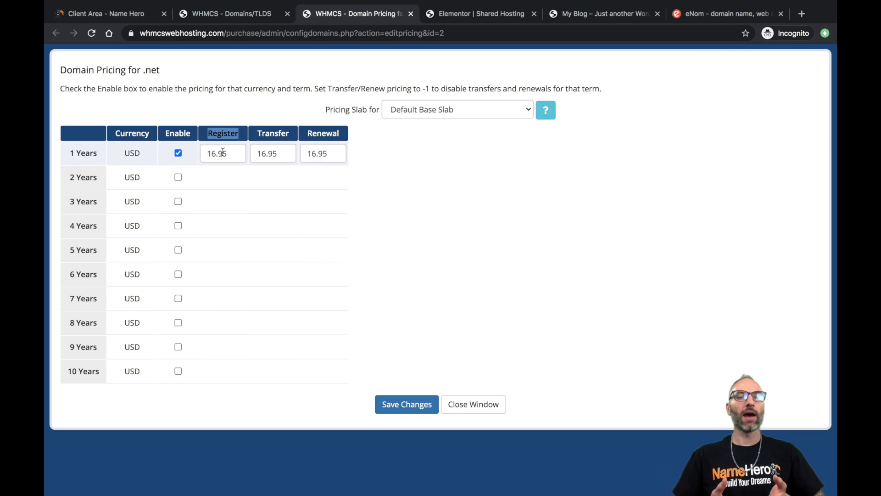
left_click_drag(262, 134, 270, 133)
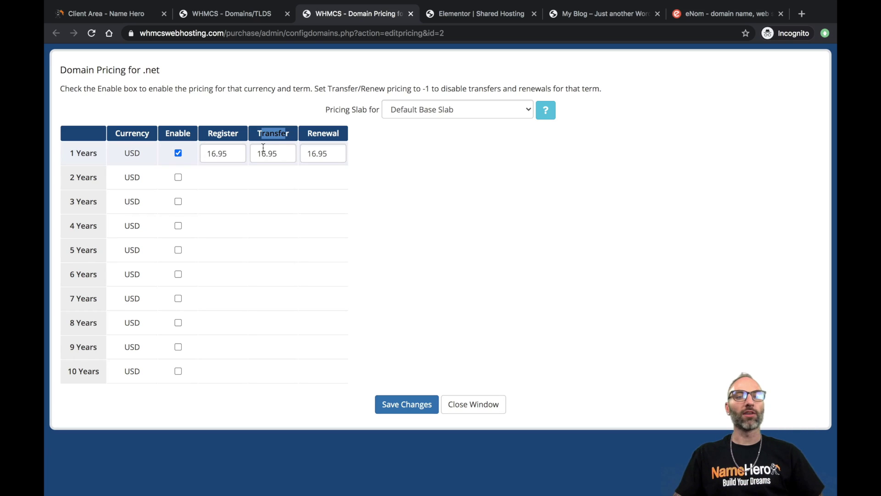
left_click_drag(257, 150, 204, 152)
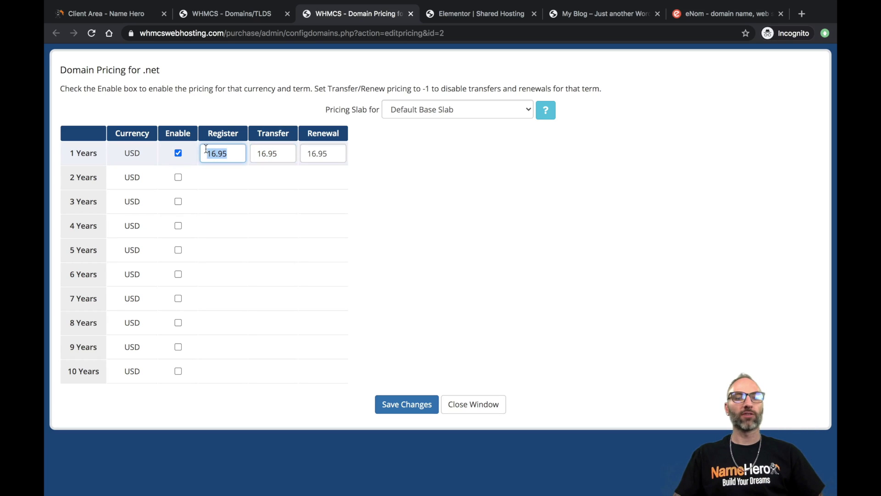
left_click_drag(277, 153, 253, 153)
left_click_drag(306, 153, 330, 152)
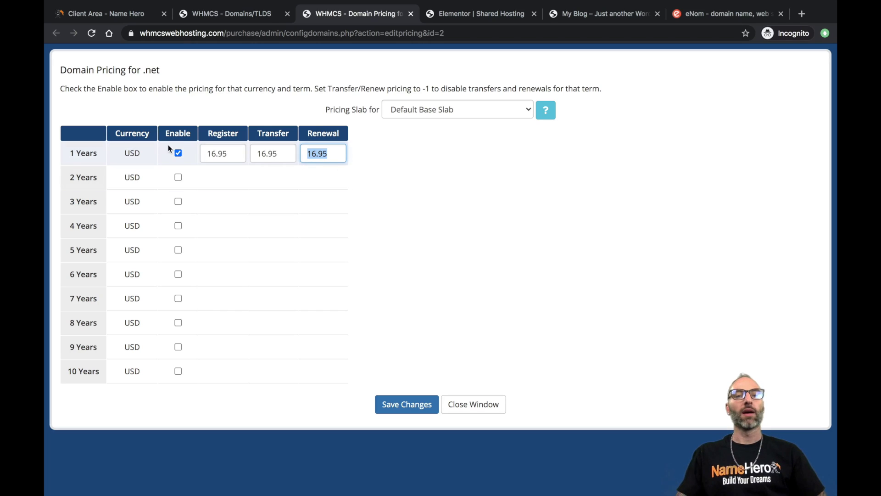
left_click(225, 153)
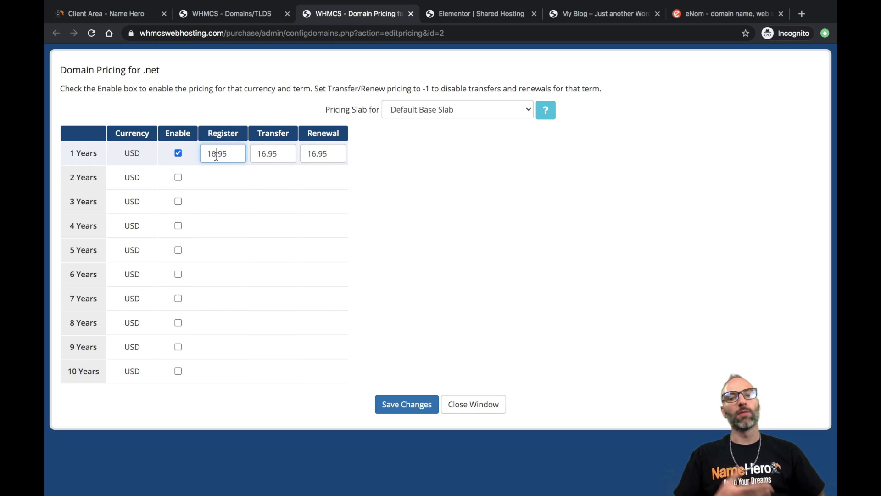
left_click(481, 410)
scroll(348, 275, "down", 1)
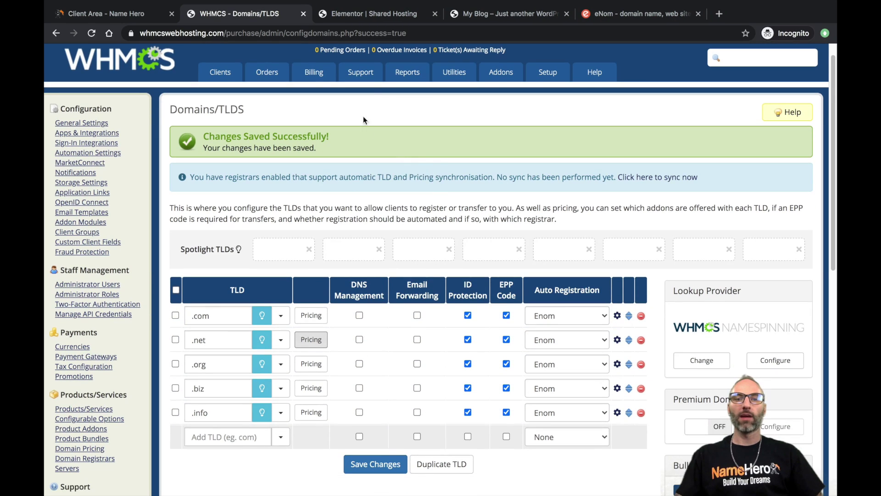
left_click(639, 16)
scroll(172, 315, "down", 3)
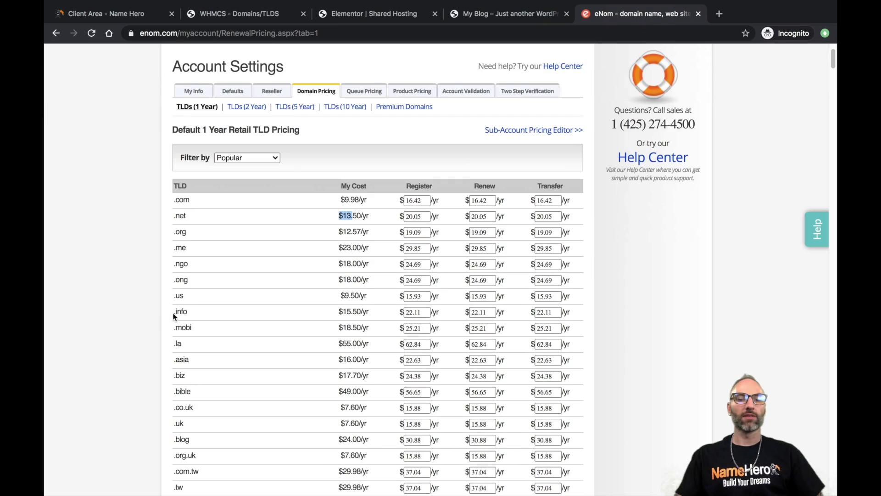
scroll(192, 319, "down", 15)
left_click_drag(189, 219, 207, 331)
left_click(207, 326)
scroll(213, 315, "up", 18)
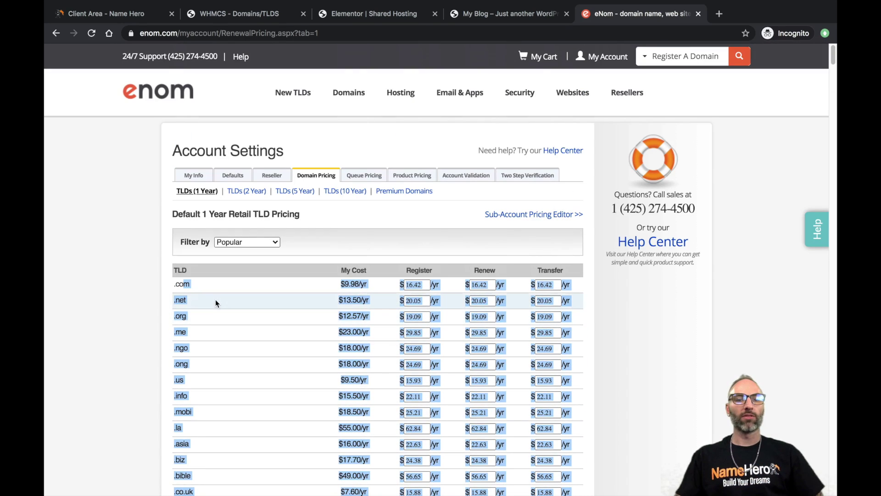
scroll(204, 361, "down", 2)
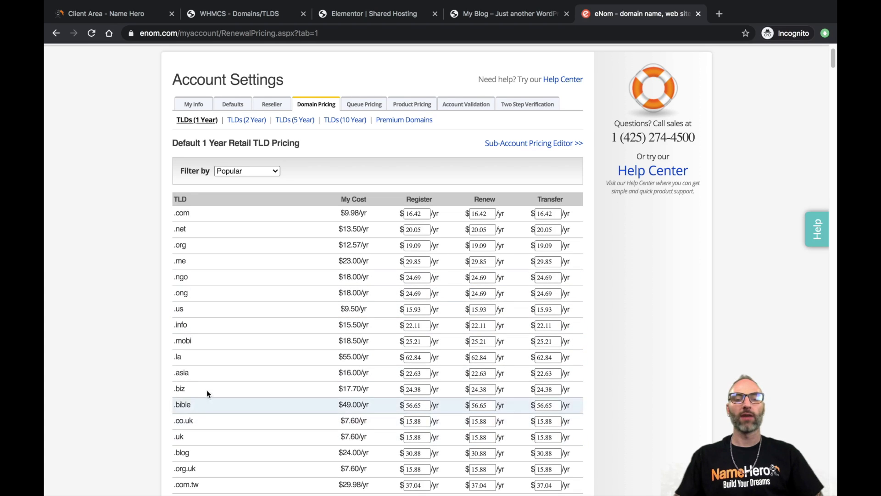
scroll(202, 395, "down", 4)
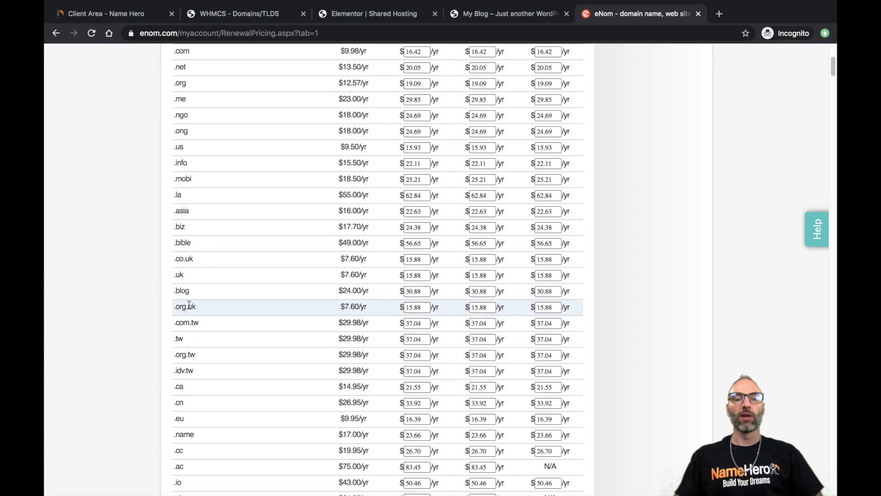
scroll(225, 335, "down", 10)
scroll(243, 277, "down", 20)
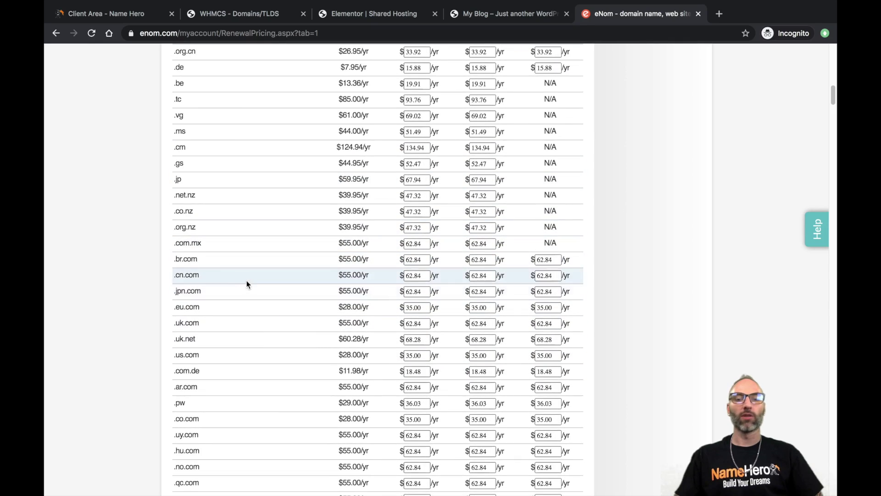
scroll(257, 277, "up", 15)
scroll(252, 274, "up", 10)
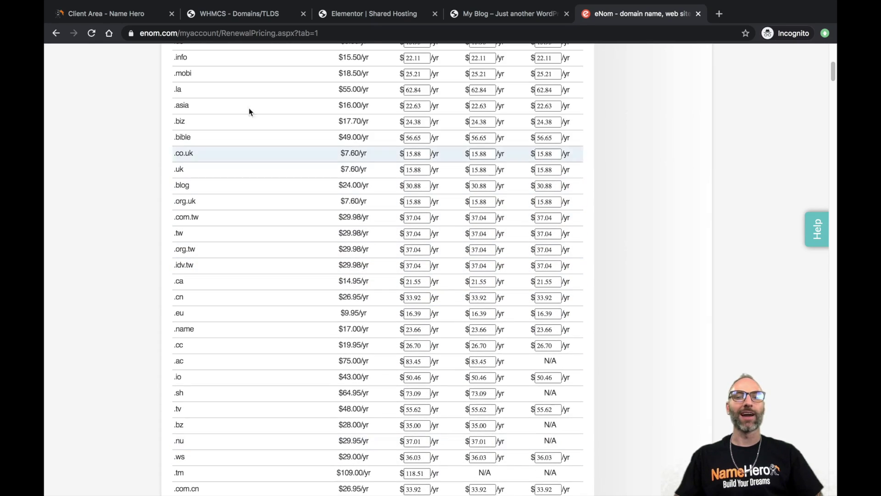
left_click(262, 13)
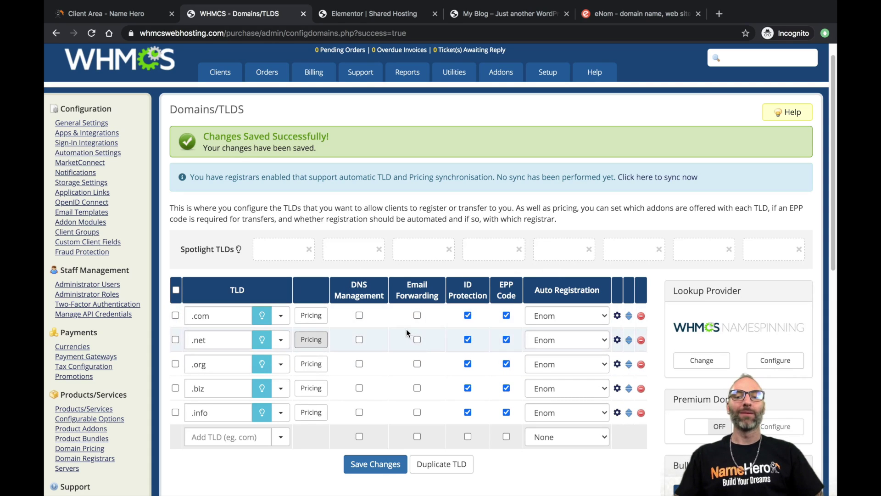
scroll(406, 314, "down", 9)
scroll(364, 281, "up", 7)
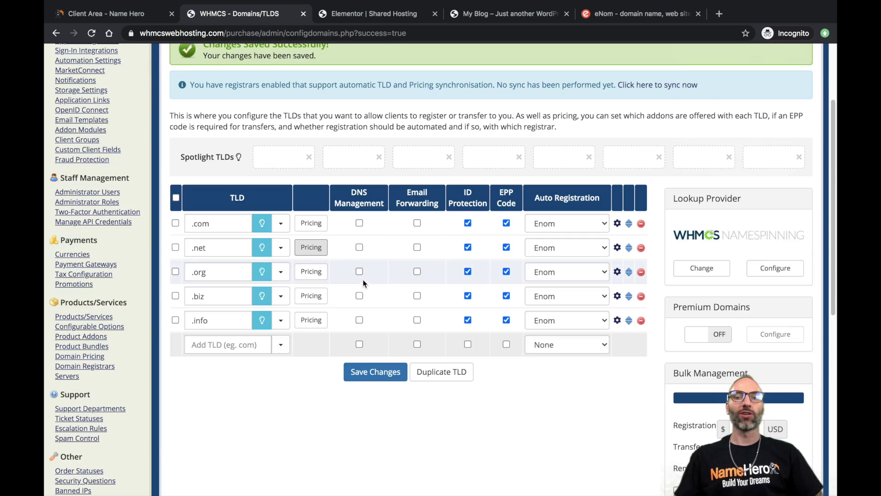
left_click(230, 350)
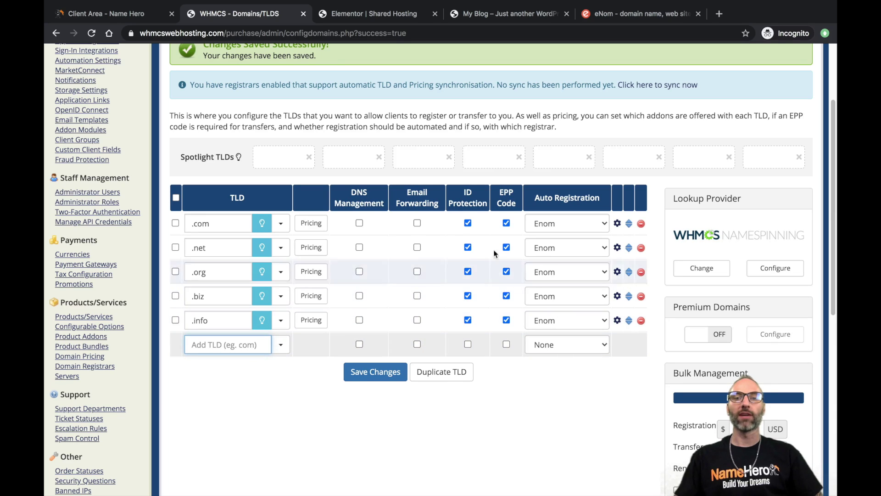
Step: Follow the blog homepage's ORDER NOW link to the storefront and try its domain search field
left_click(370, 20)
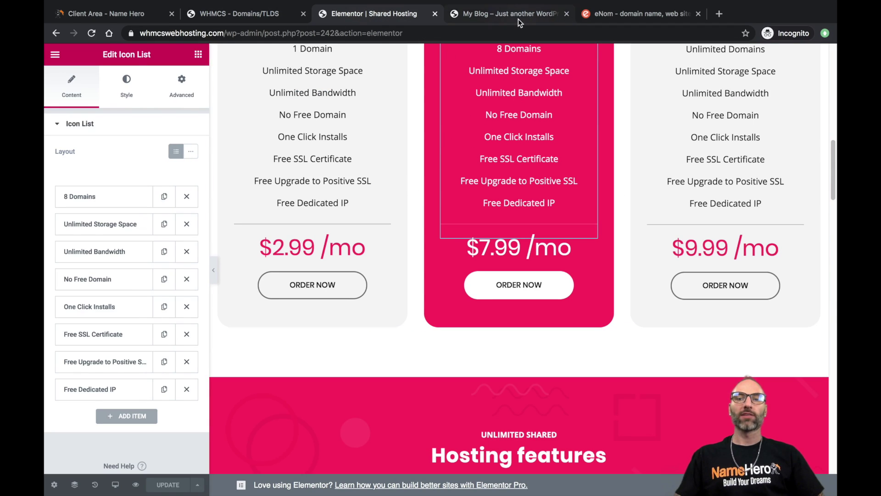
left_click(518, 18)
scroll(441, 147, "up", 2)
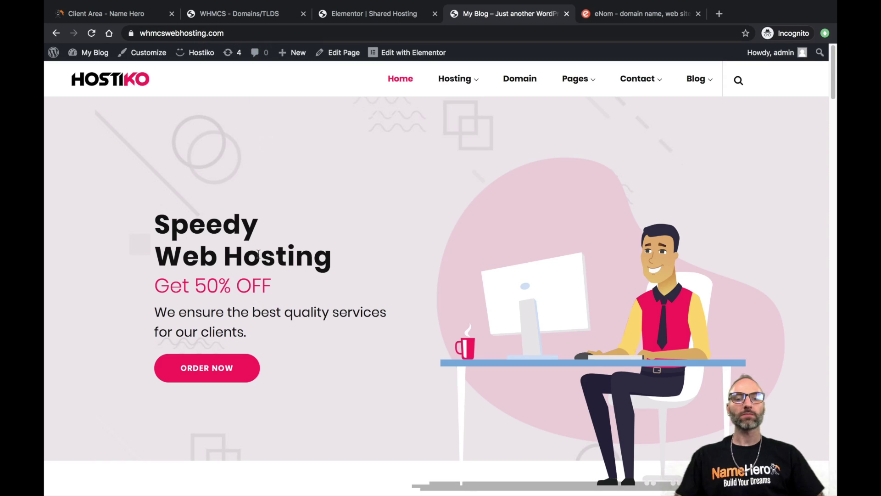
left_click(201, 372)
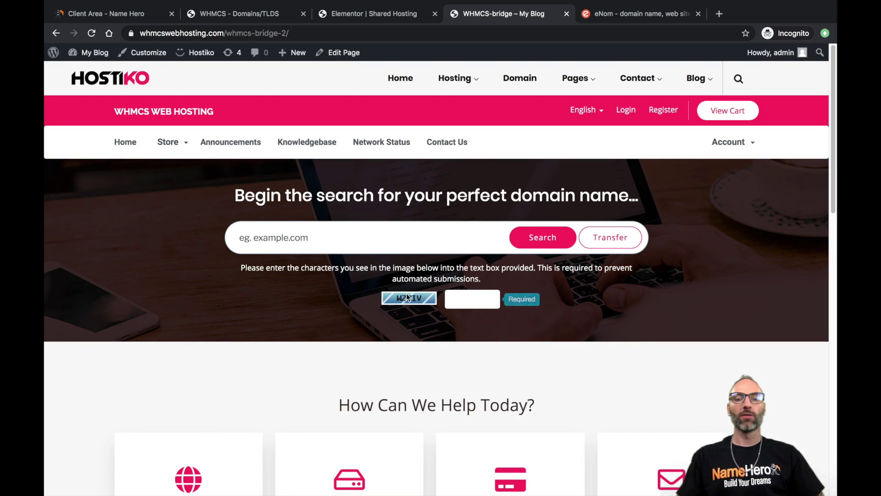
left_click(348, 242)
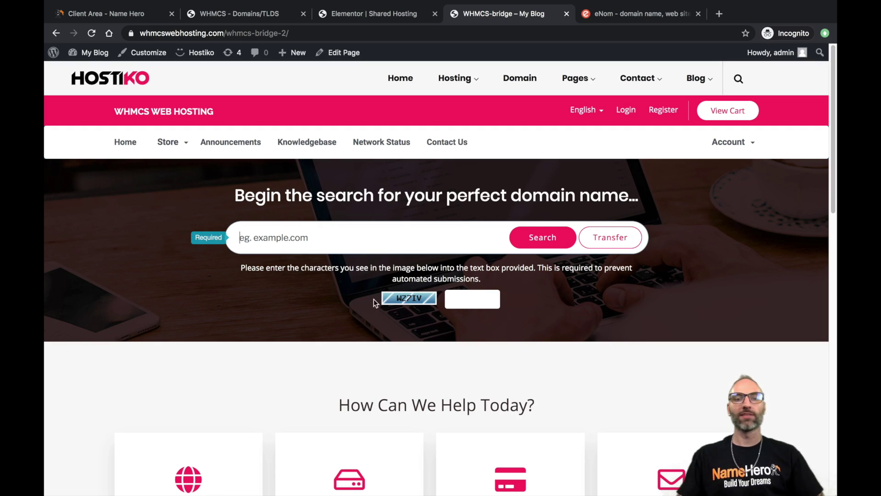
left_click(227, 21)
scroll(373, 178, "up", 3)
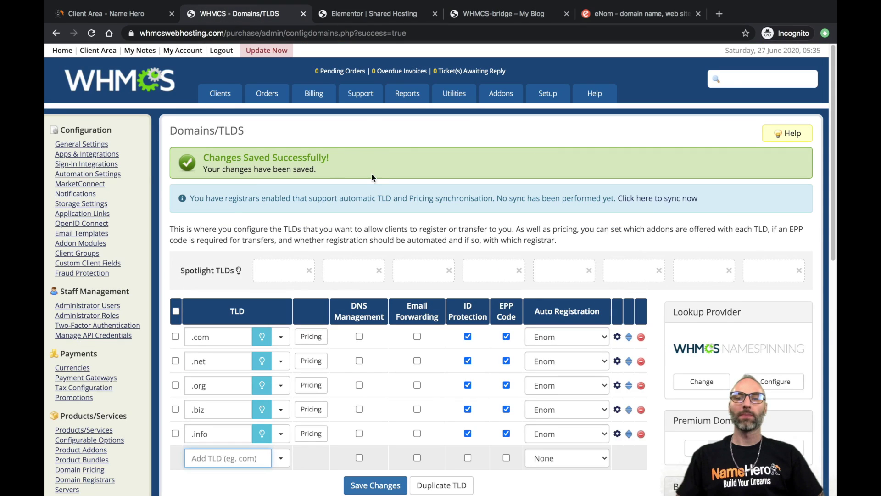
Step: Open WHMCS General Settings, confirming access with the admin password
mouse_move(549, 93)
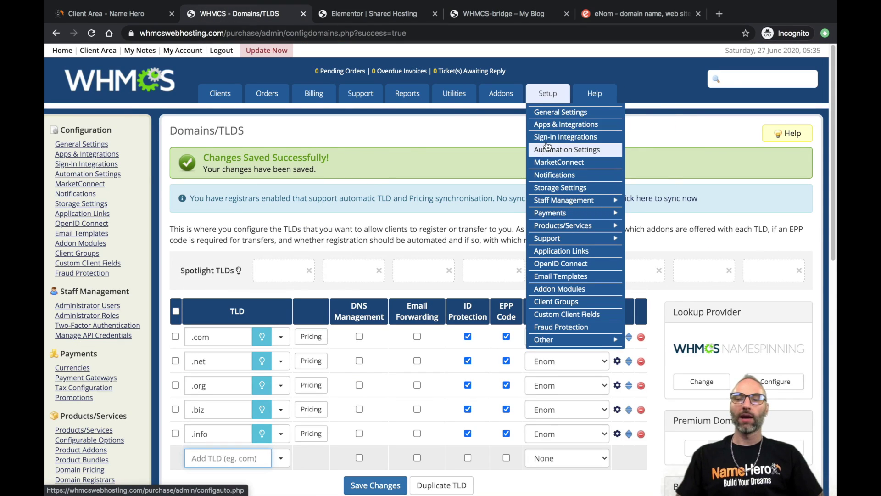
left_click(556, 112)
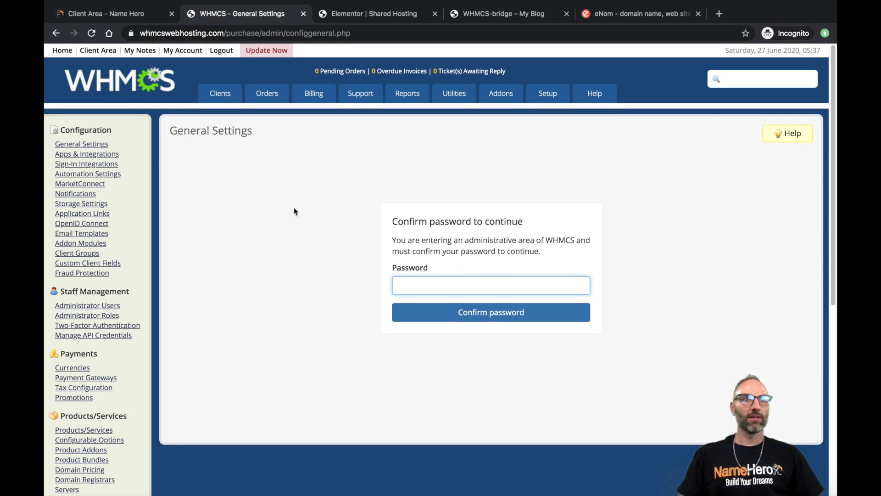
key("super+Tab")
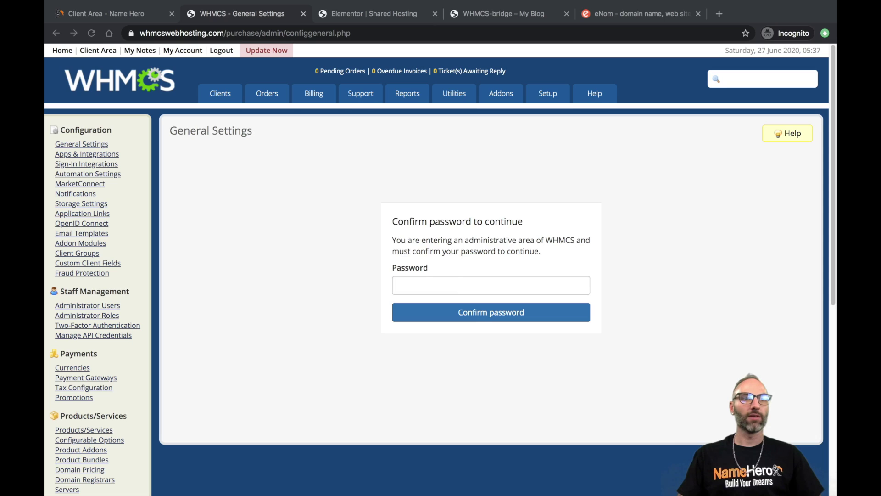
left_click(417, 278)
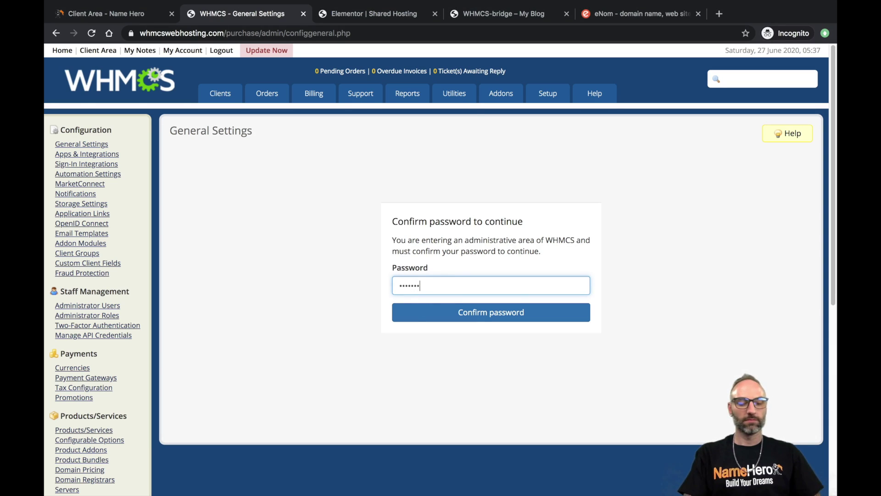
left_click(475, 321)
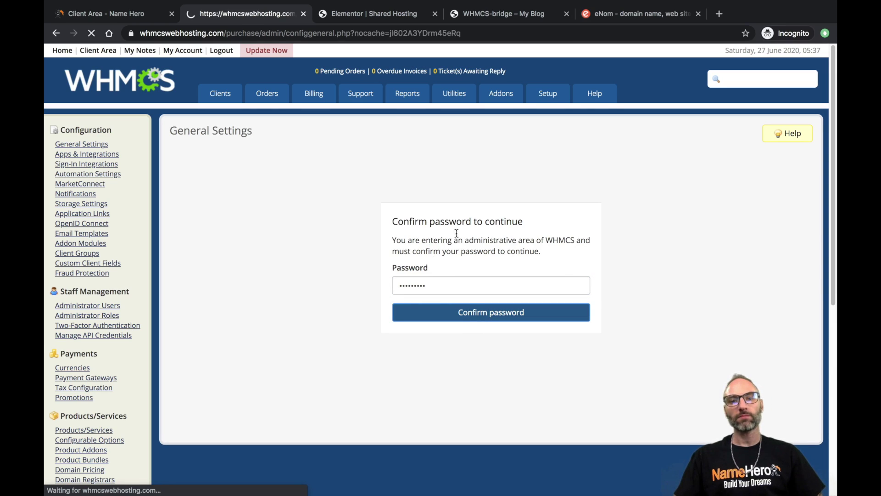
Step: On the Security tab, save the Captcha for Select Forms settings without Domain Checker
left_click(569, 157)
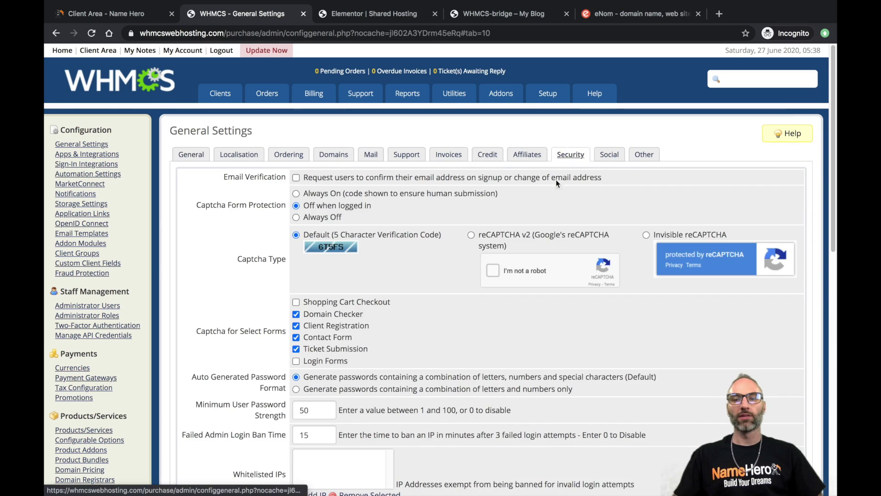
scroll(562, 152, "down", 1)
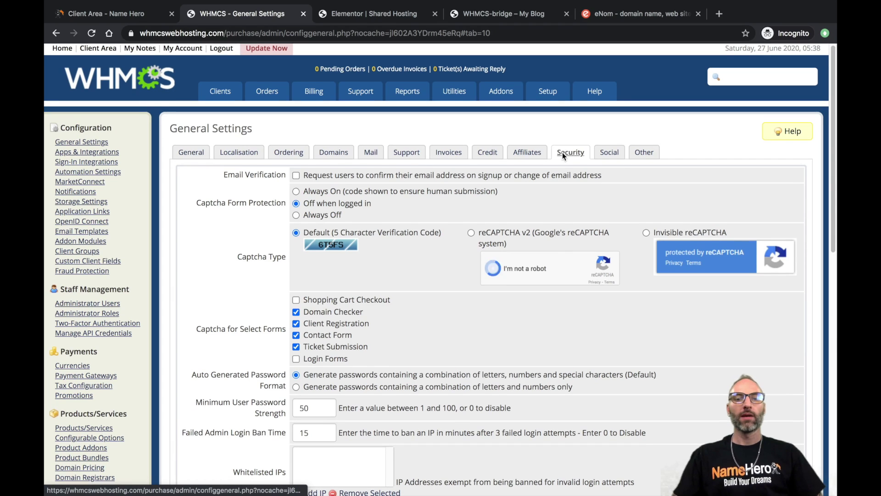
scroll(563, 152, "down", 3)
left_click_drag(198, 263, 286, 264)
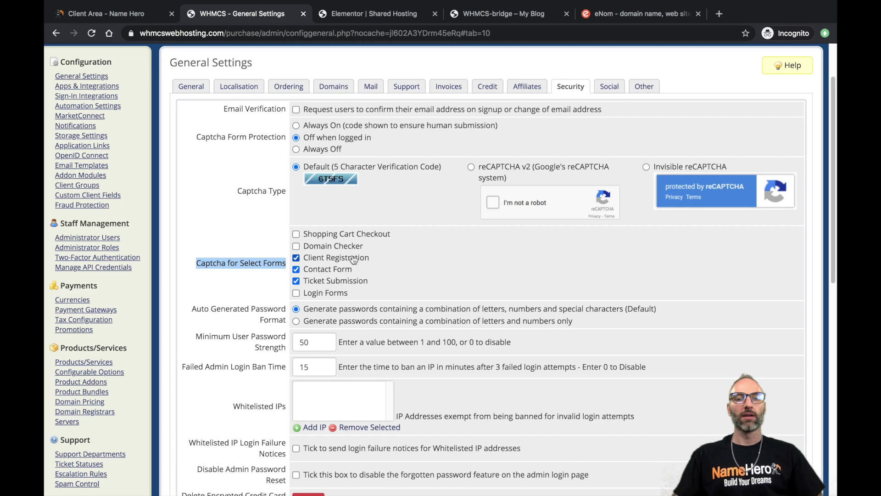
scroll(358, 257, "down", 10)
left_click(454, 451)
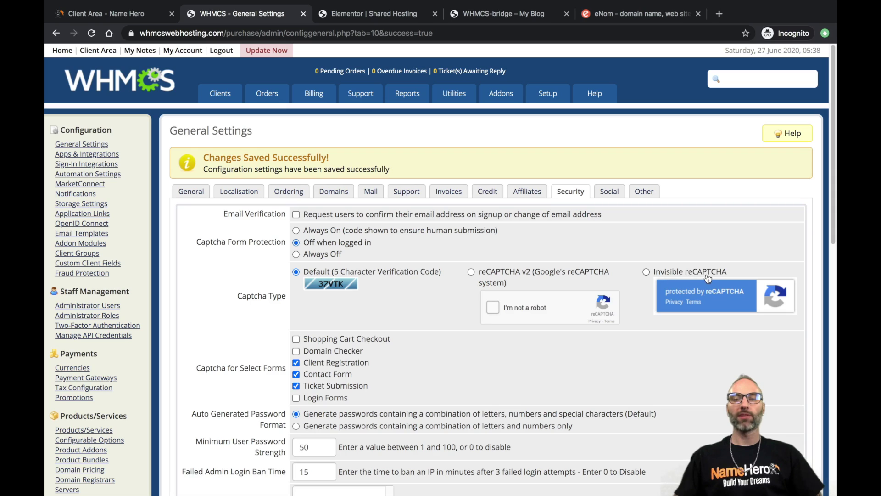
Step: Try Invisible reCAPTCHA, revert to the Default 5-character captcha, and go to the WHMCS-bridge storefront
scroll(700, 268, "down", 1)
scroll(700, 269, "down", 3)
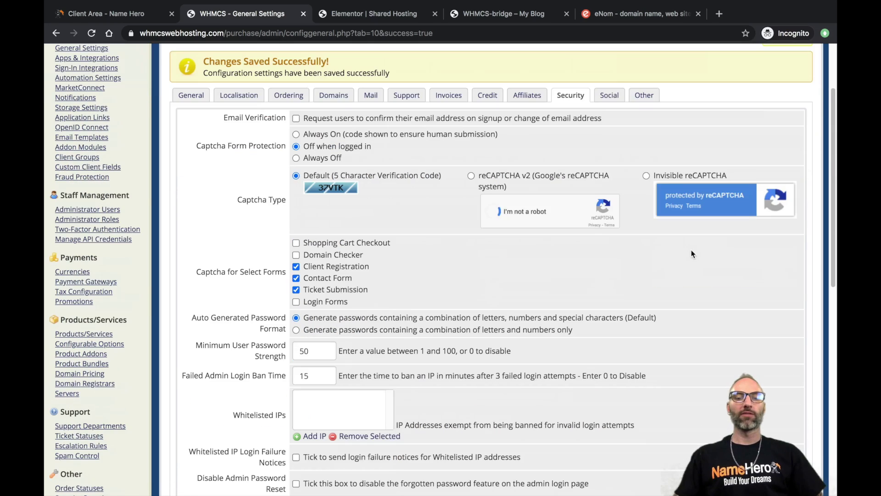
left_click(646, 174)
scroll(332, 339, "down", 1)
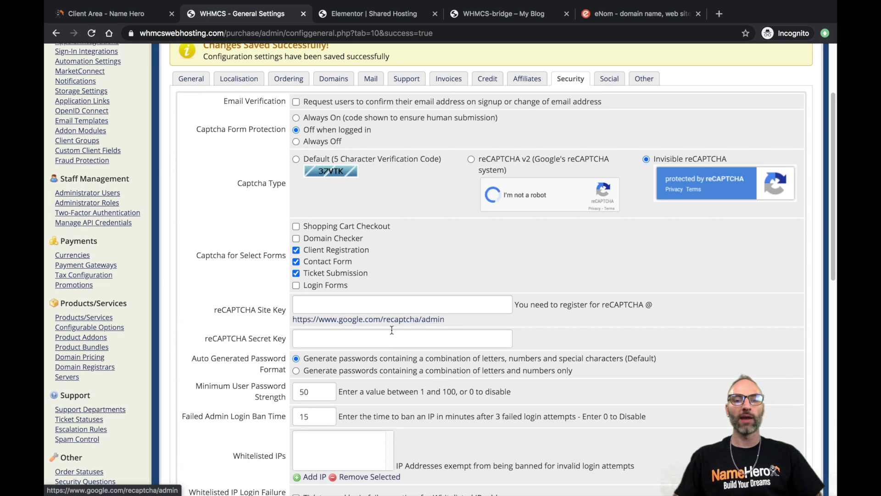
left_click(328, 161)
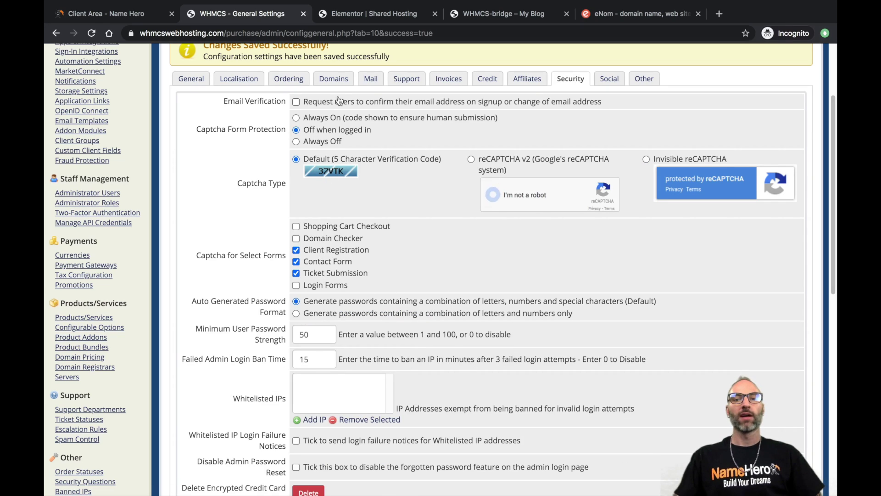
left_click(496, 14)
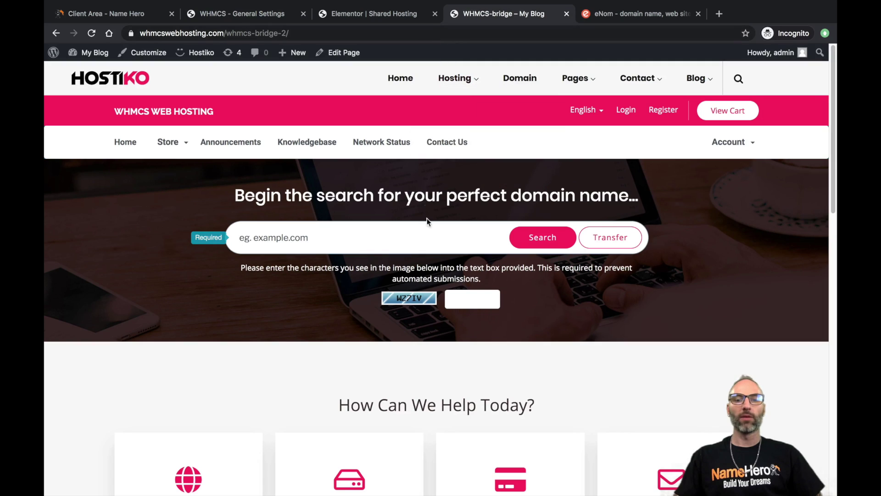
Step: Reload the storefront and check availability of the domain 'ryangra'
left_click(91, 33)
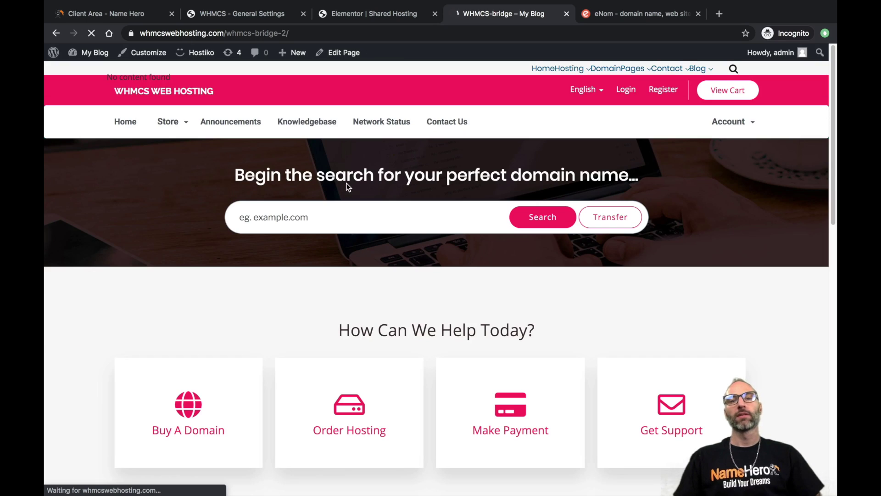
left_click(566, 238)
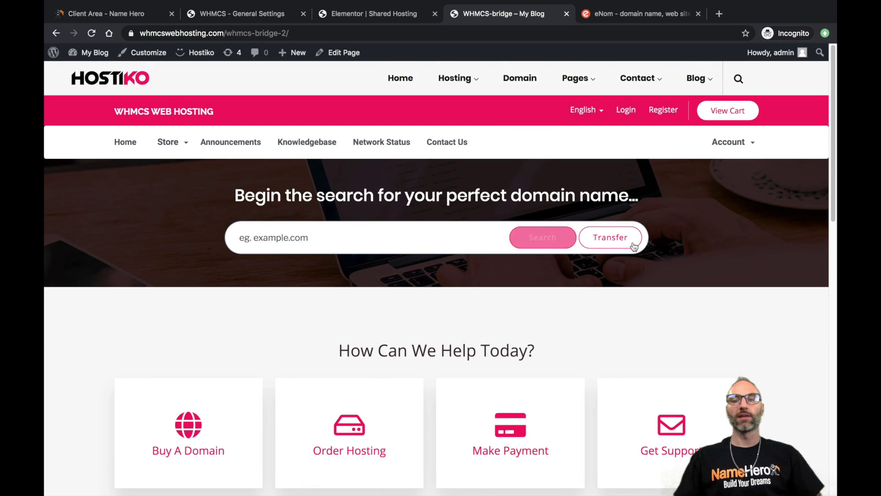
left_click(296, 224)
type("ryangray1234")
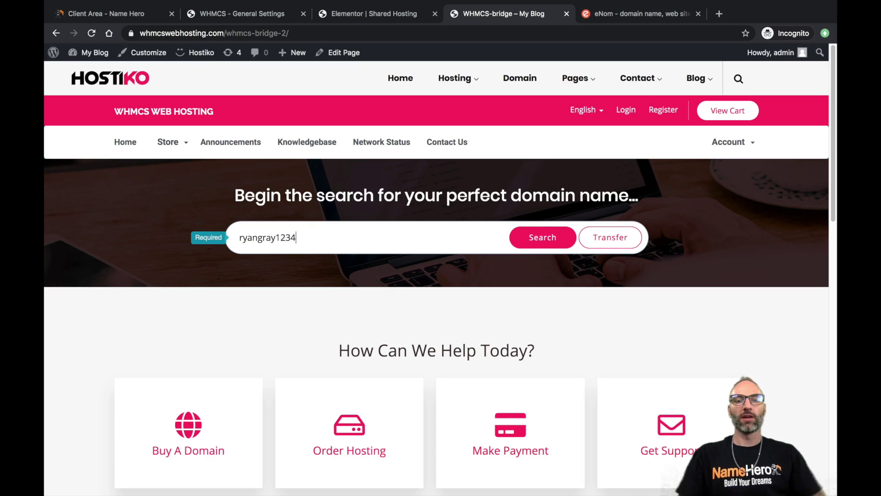
left_click(549, 247)
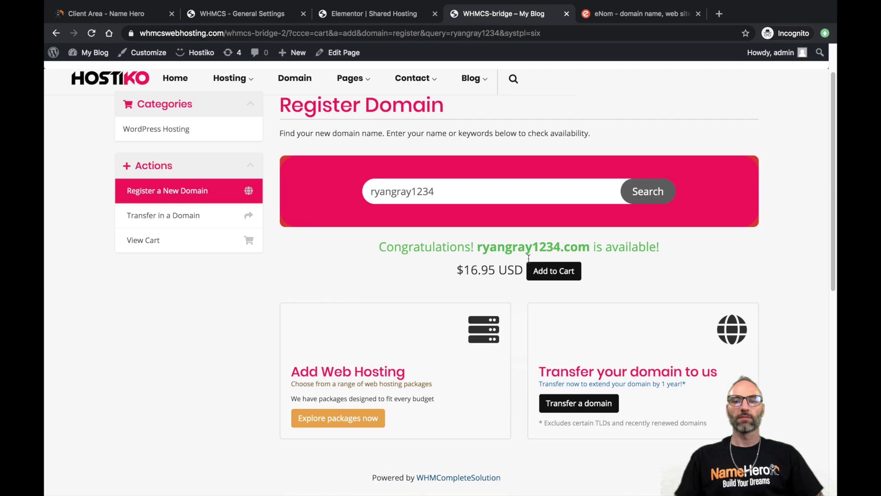
Step: Add the .com domain with ID Protection to the cart at $25.90, then return to WHMCS
left_click(559, 275)
left_click(561, 276)
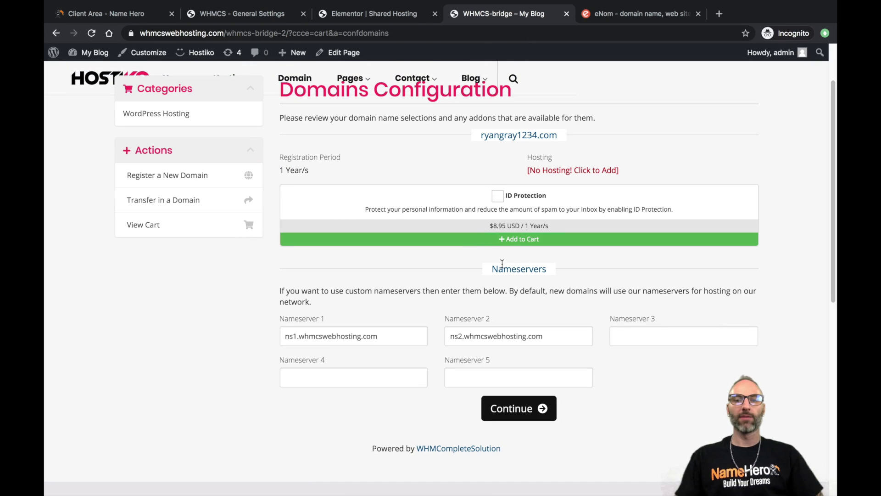
scroll(495, 197, "up", 3)
scroll(542, 283, "down", 4)
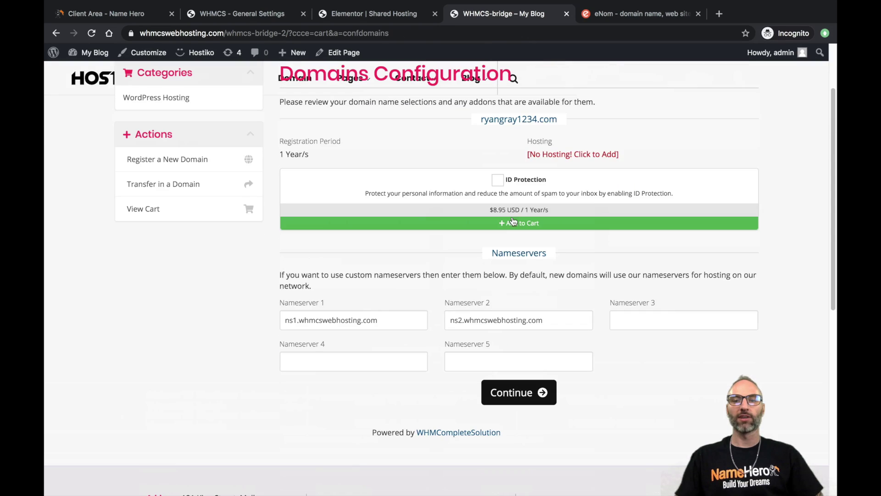
left_click(514, 195)
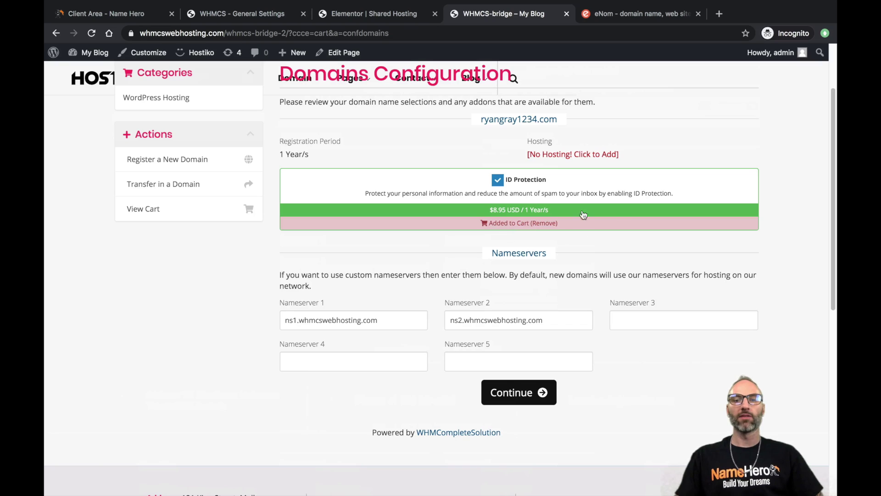
scroll(528, 276, "up", 3)
scroll(505, 331, "down", 3)
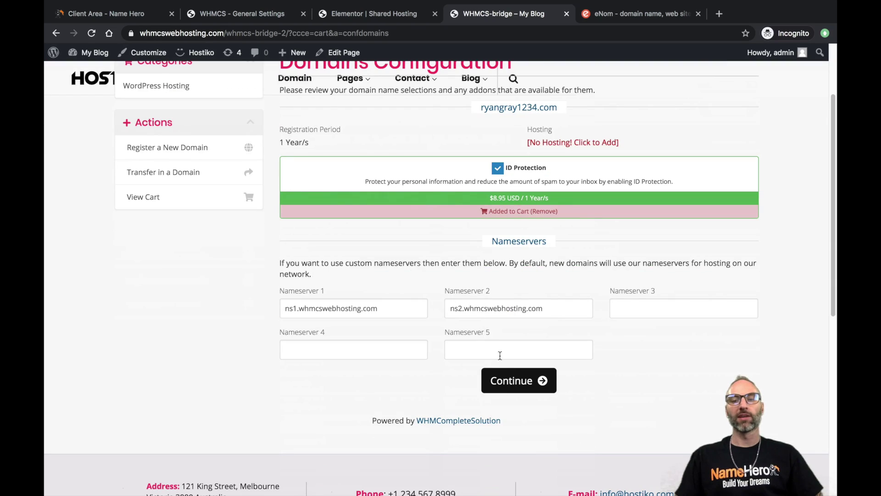
left_click(525, 383)
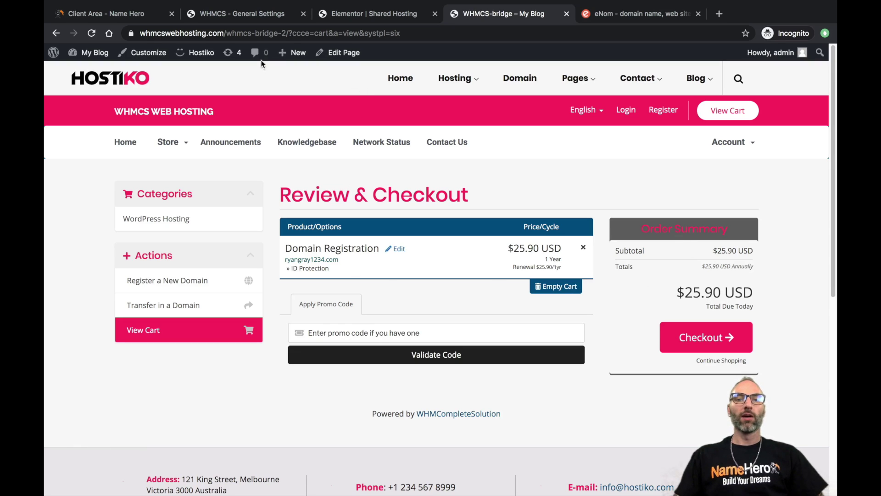
left_click(258, 17)
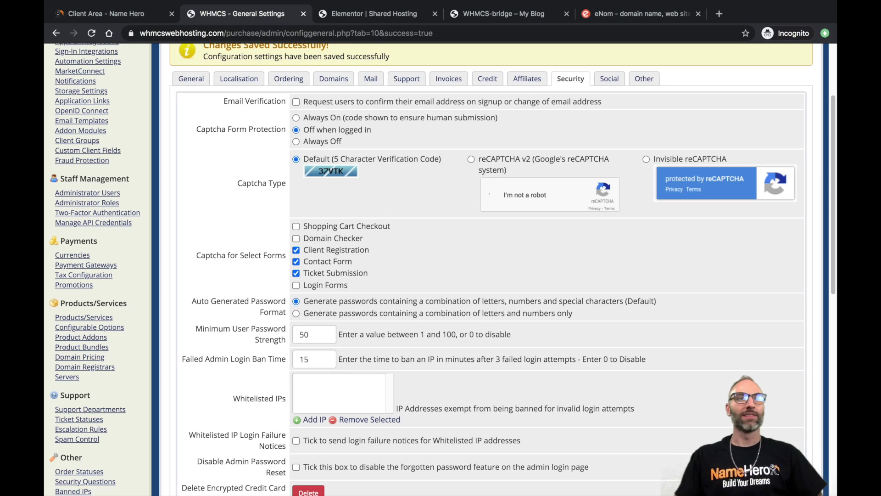
Step: Revisit the storefront checkout's promo code field, then go back to the WHMCS admin
scroll(444, 100, "up", 5)
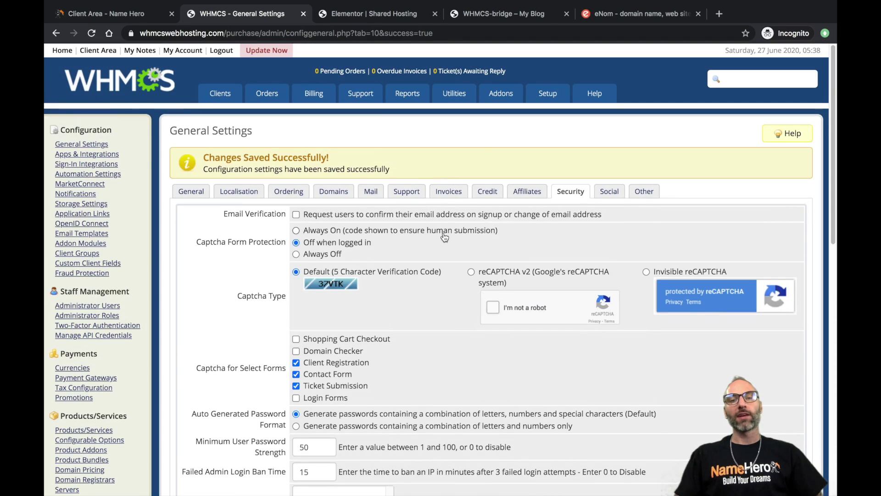
left_click(484, 17)
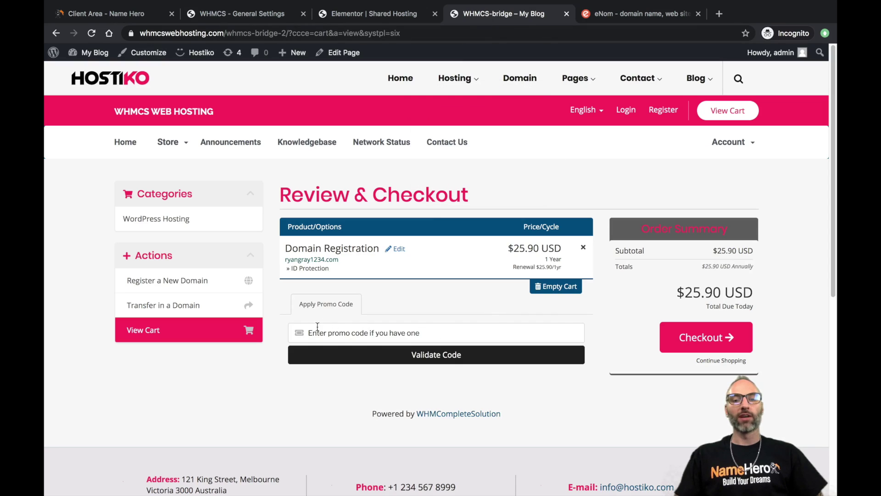
left_click(339, 333)
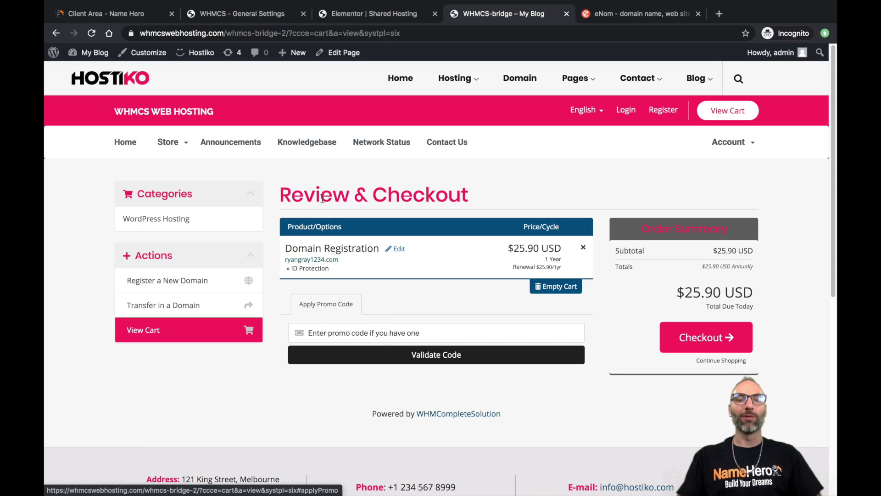
left_click(247, 20)
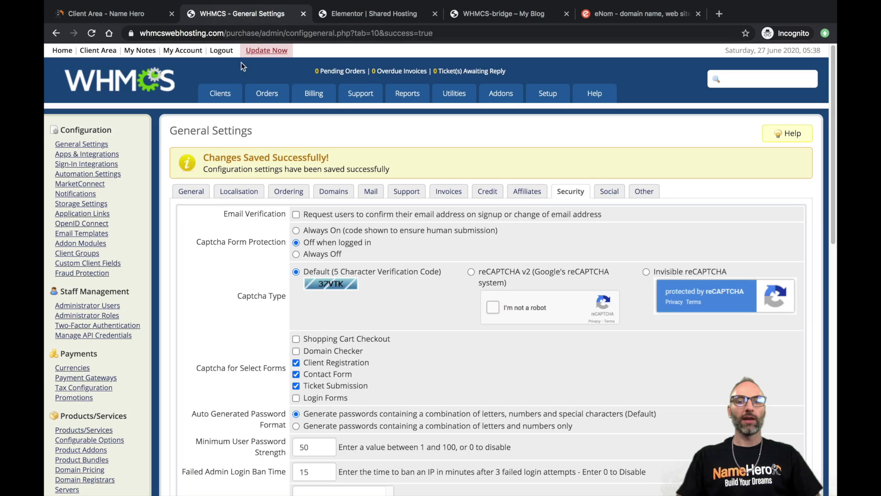
Step: Go to Products/Services, open Promotions, and start a new promotion
mouse_move(546, 94)
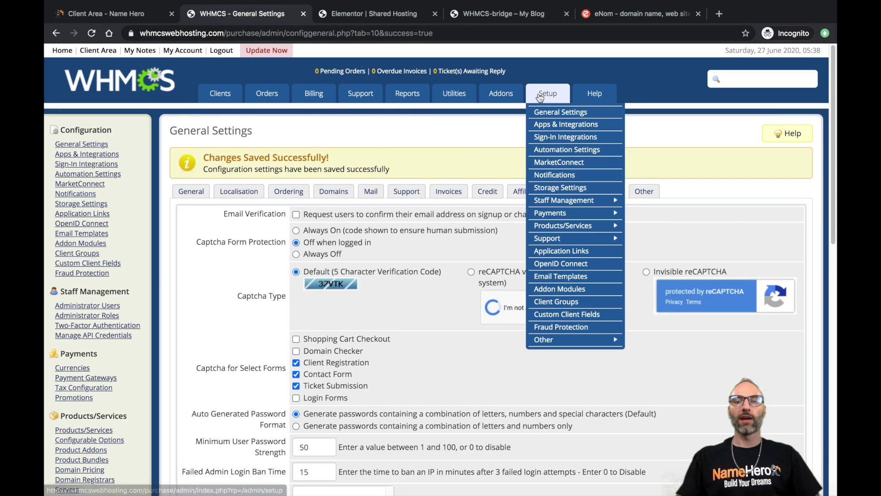
mouse_move(568, 215)
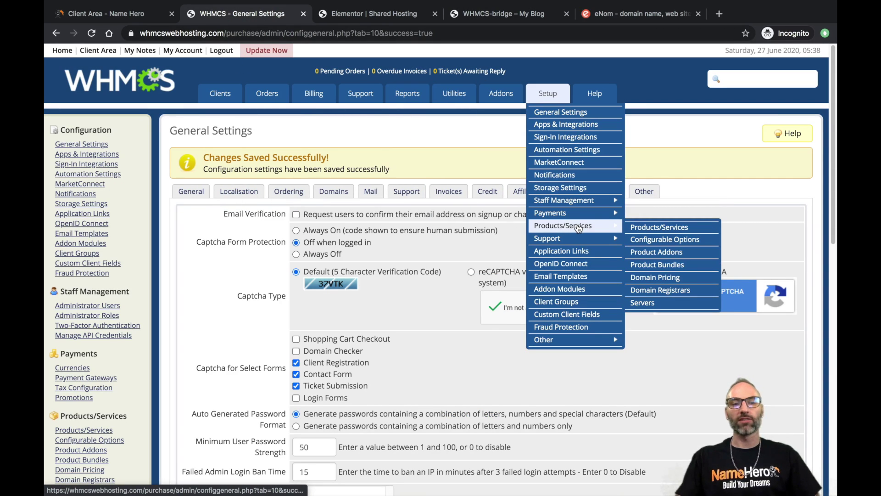
left_click(643, 228)
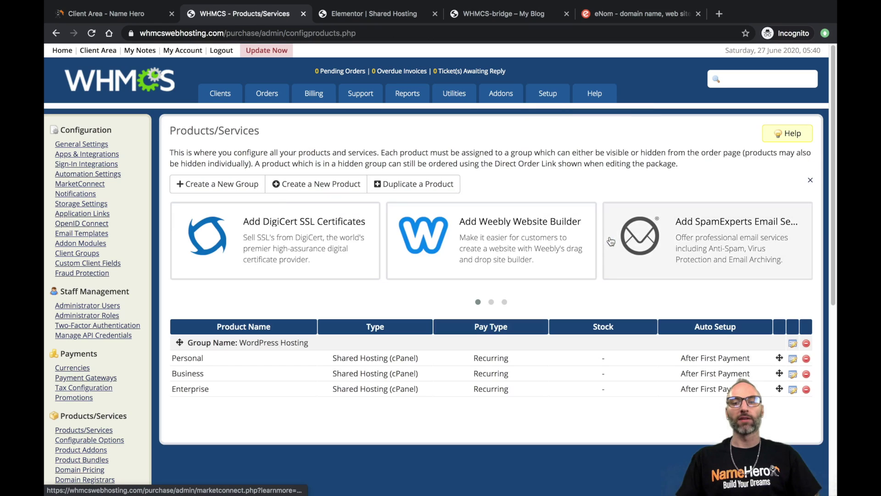
left_click(75, 400)
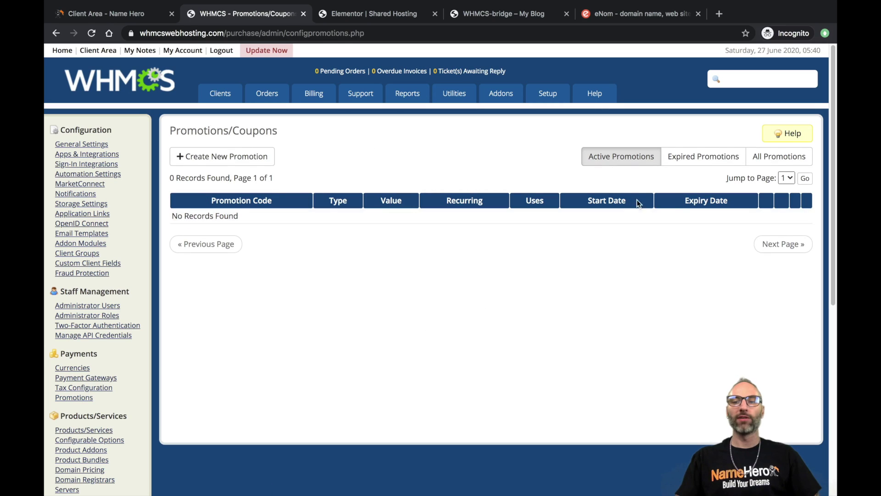
left_click(210, 156)
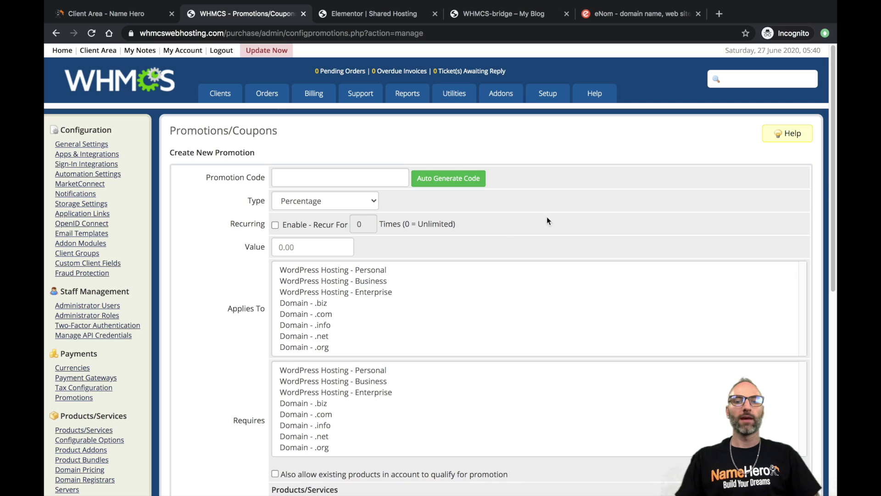
Step: Replace the generated promotion code with NAMEHEROISCOOL
scroll(527, 181, "down", 2)
left_click(450, 86)
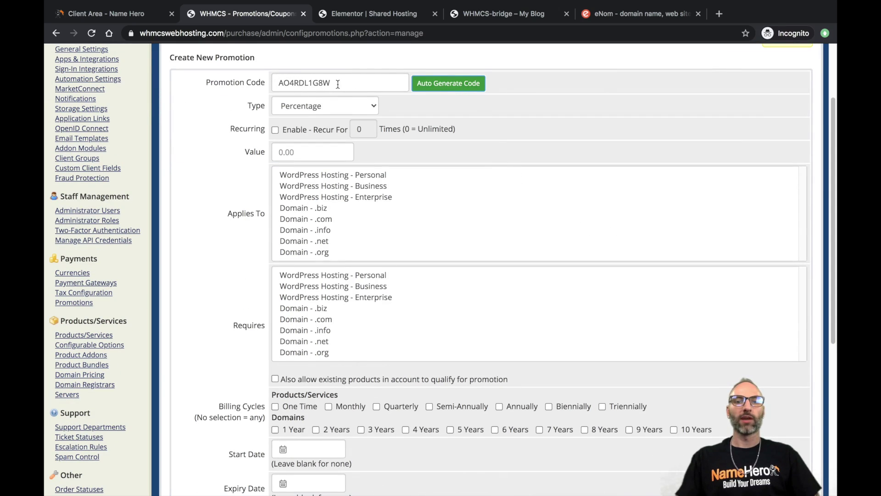
left_click_drag(338, 85, 255, 83)
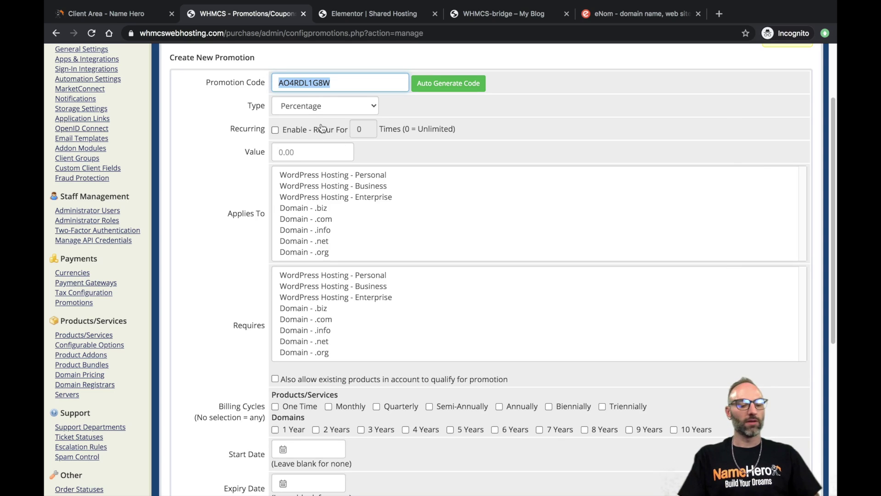
type("NAMEHEROISCOOL")
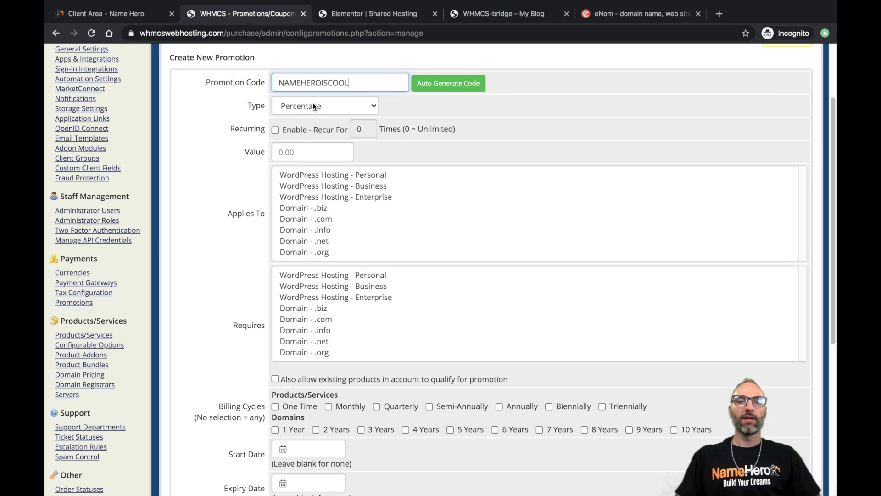
Step: Keep the Percentage type, leave recurring off, and enter a discount value of 20
left_click(373, 108)
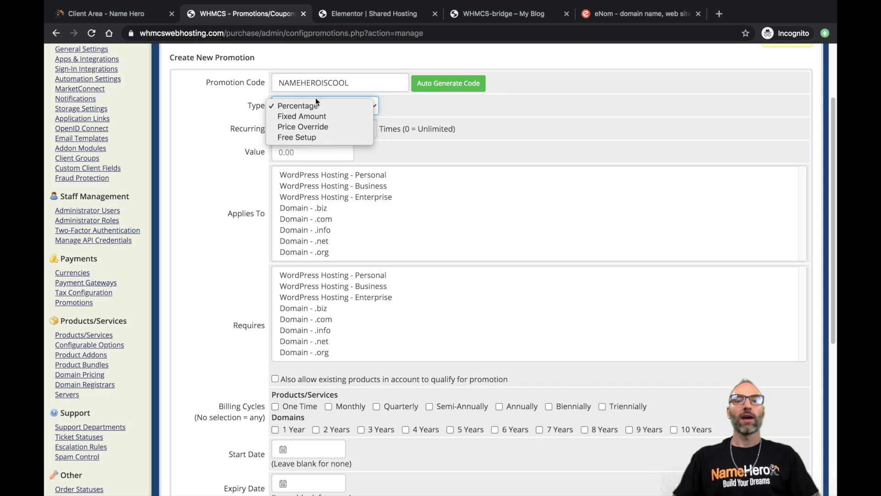
left_click(427, 105)
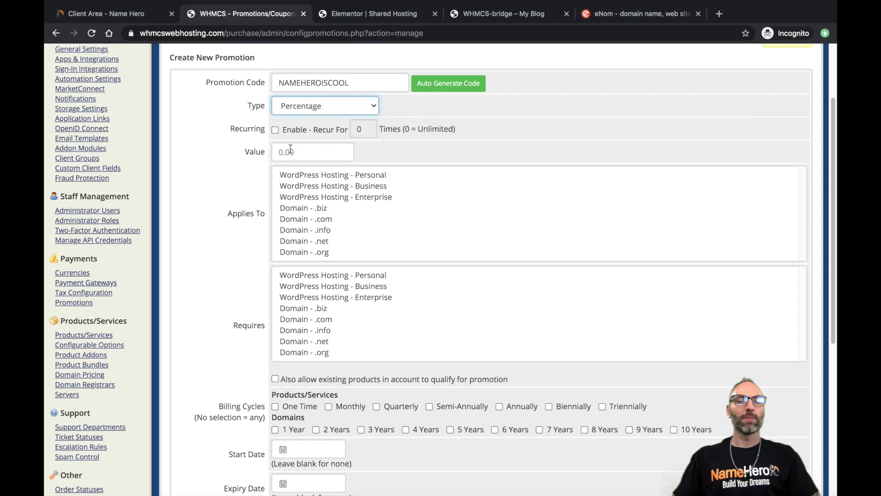
scroll(281, 140, "down", 1)
left_click_drag(227, 115, 258, 116)
left_click(259, 116)
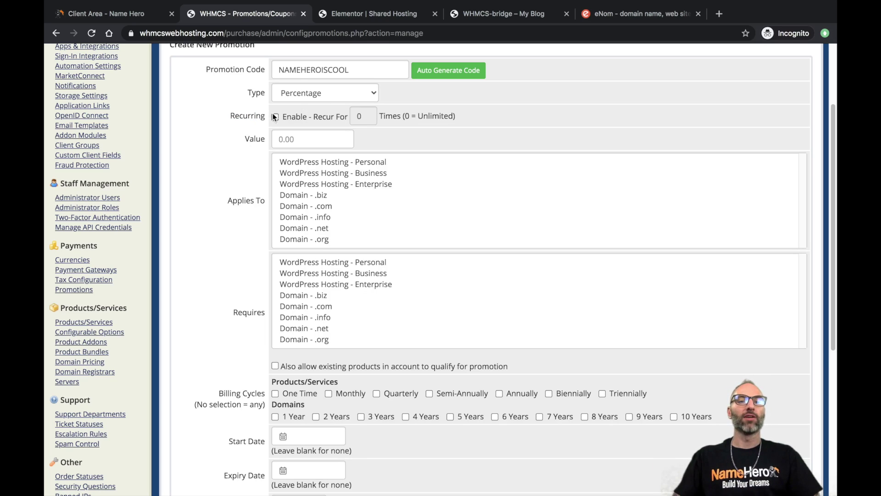
left_click(276, 117)
left_click(275, 117)
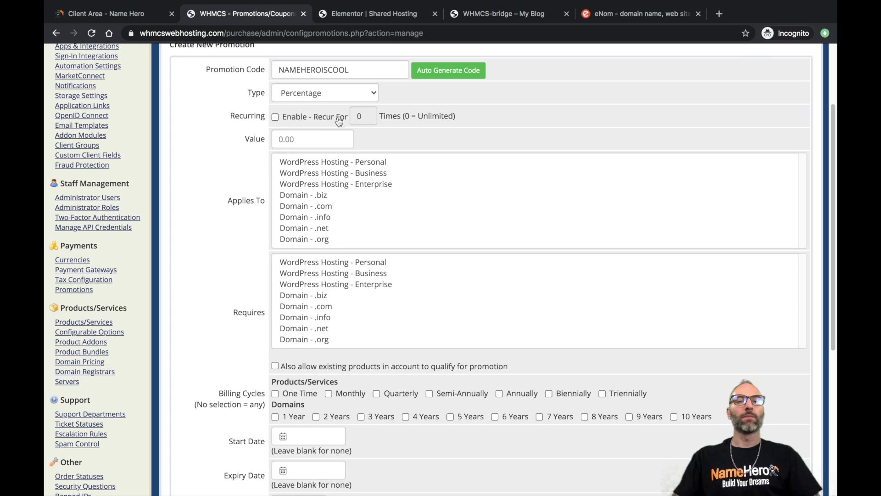
scroll(288, 120, "down", 1)
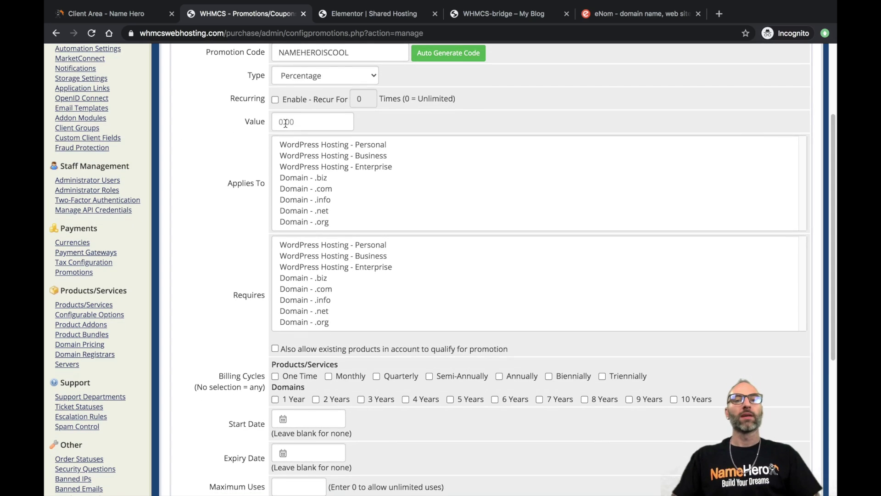
left_click(312, 116)
scroll(312, 117, "up", 1)
type("20")
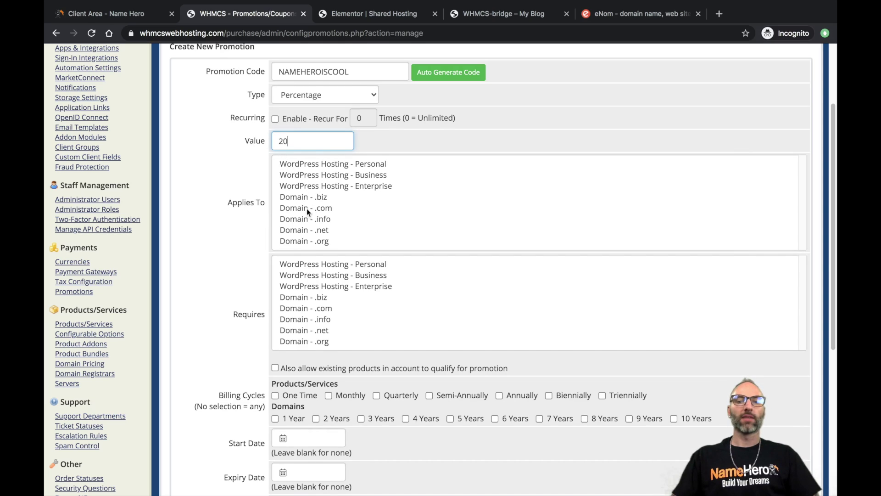
Step: Apply the promotion to Domain - .com for the Domains 1 Year cycle only
left_click(470, 14)
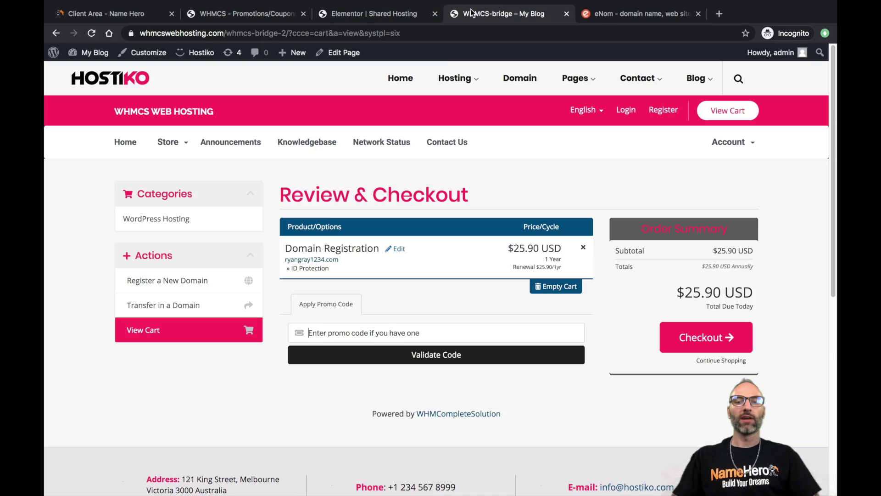
left_click(260, 18)
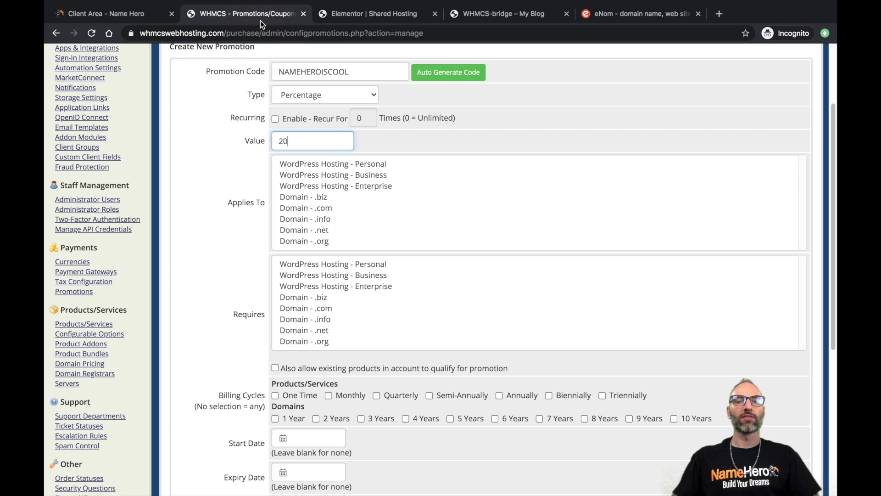
left_click(304, 208)
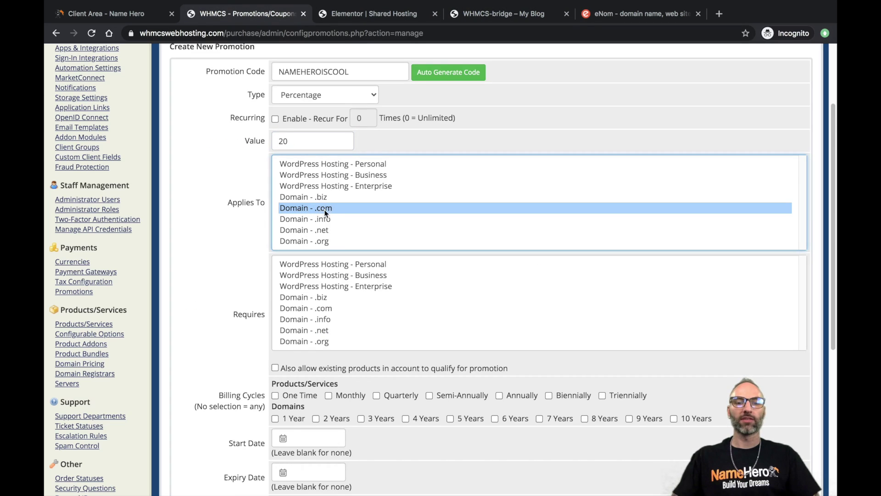
scroll(323, 208, "down", 3)
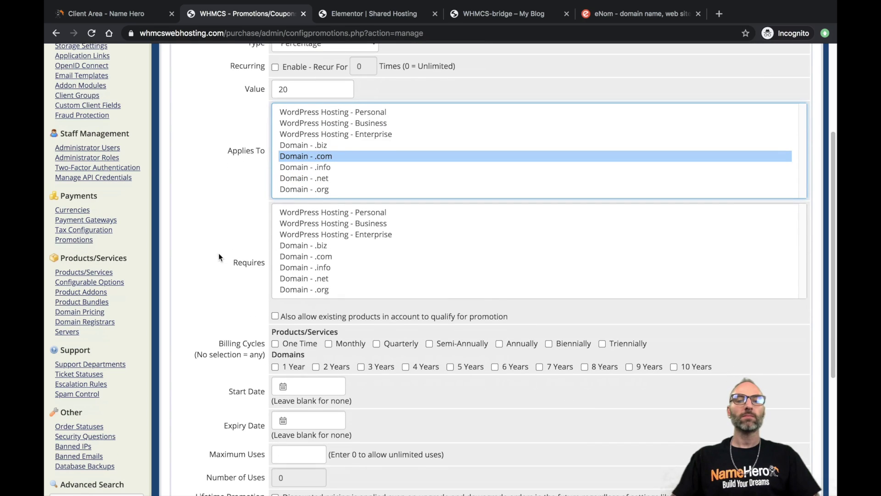
left_click_drag(251, 263, 240, 263)
scroll(487, 250, "down", 3)
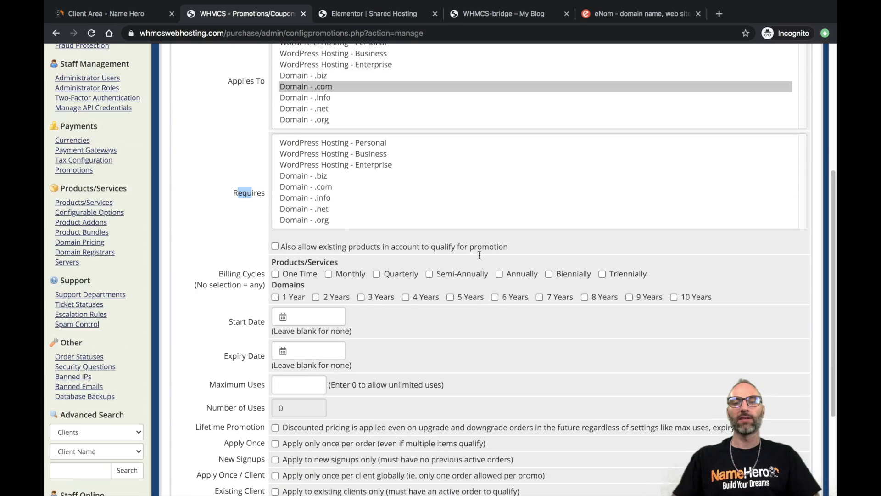
scroll(359, 139, "down", 3)
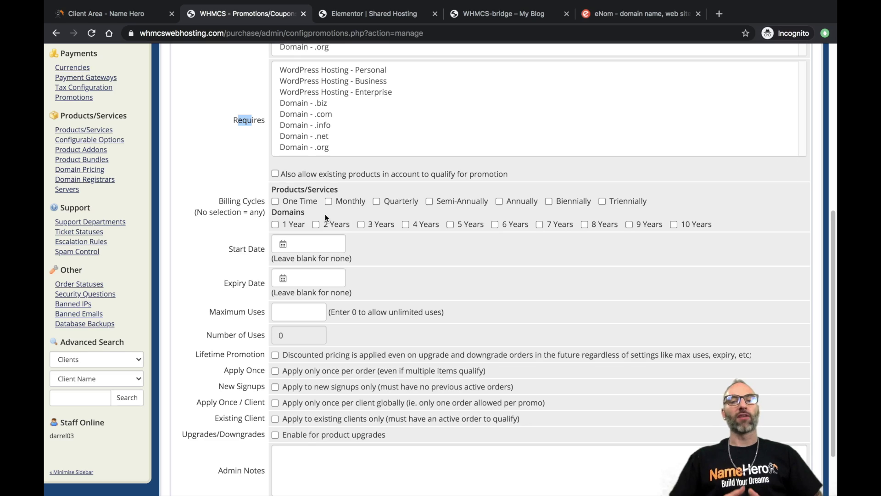
left_click(338, 203)
left_click(340, 205)
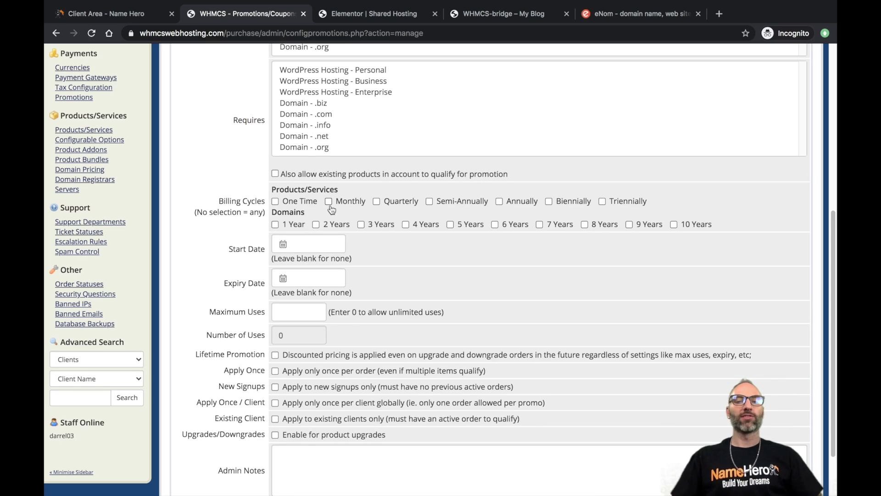
left_click(292, 225)
Step: Set Maximum Uses to 5, save the promotion, and select its code in the list
scroll(283, 238, "down", 3)
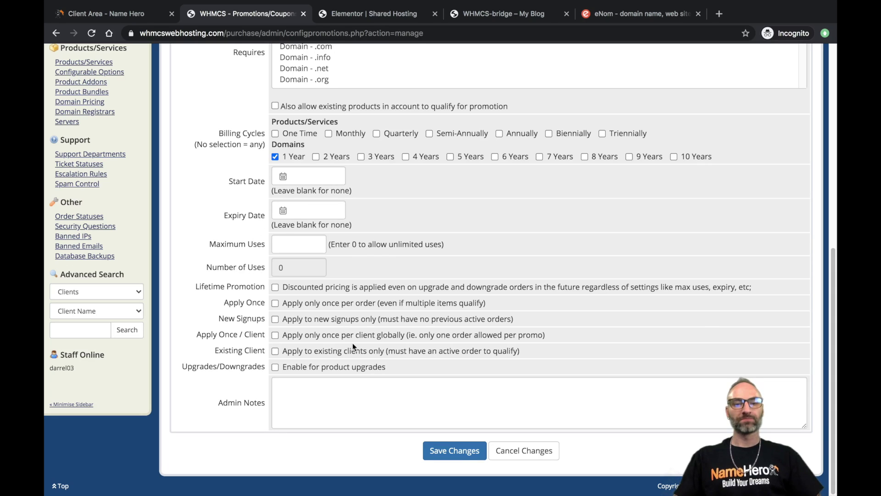
left_click_drag(232, 245, 291, 245)
left_click(291, 245)
type("5")
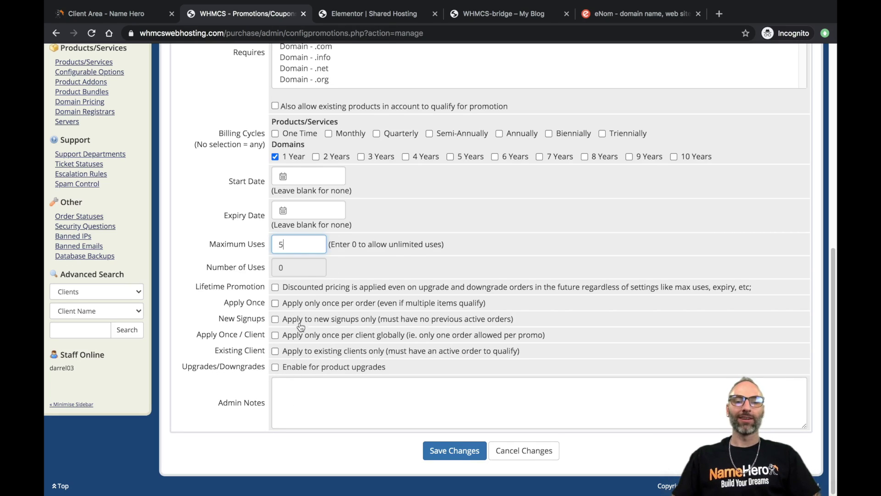
left_click(438, 451)
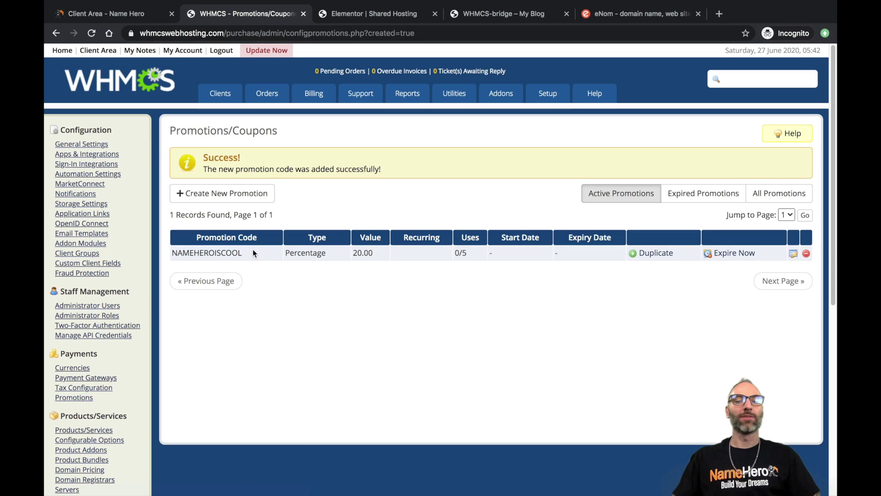
left_click_drag(253, 253, 173, 252)
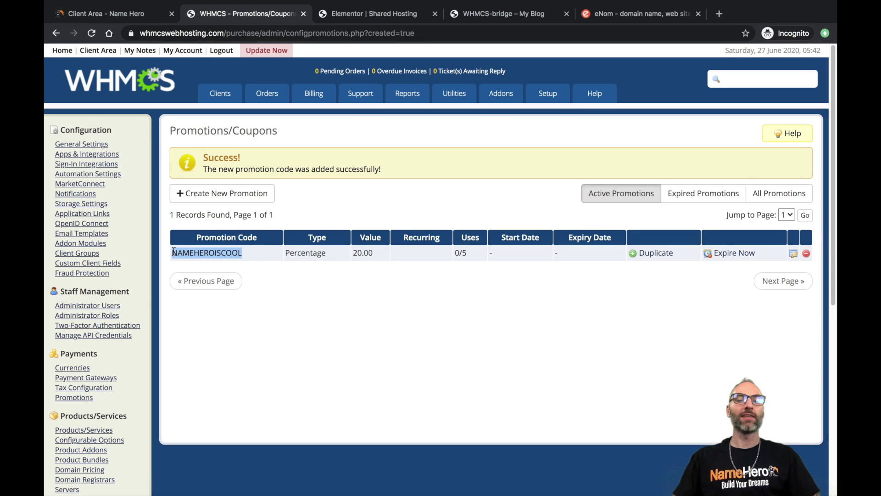
Step: Copy the NAMEHEROISCOOL code and switch to the storefront's Review & Checkout page
right_click(173, 252)
left_click(214, 278)
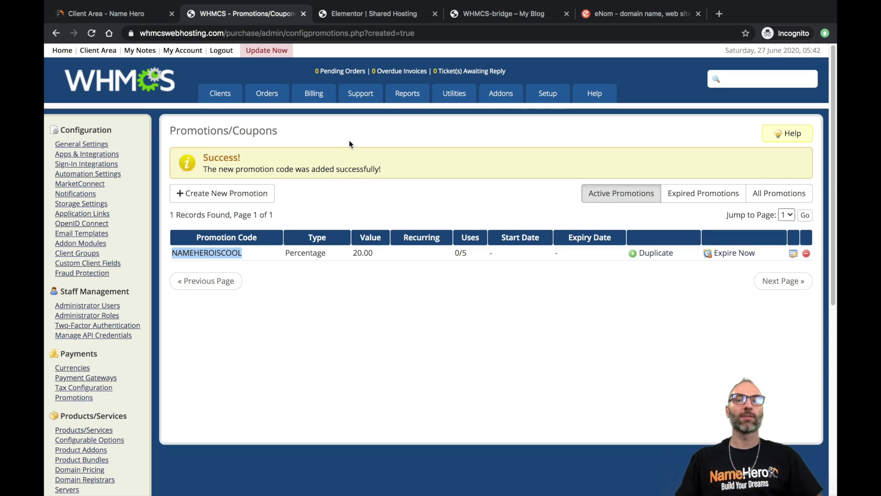
left_click(505, 14)
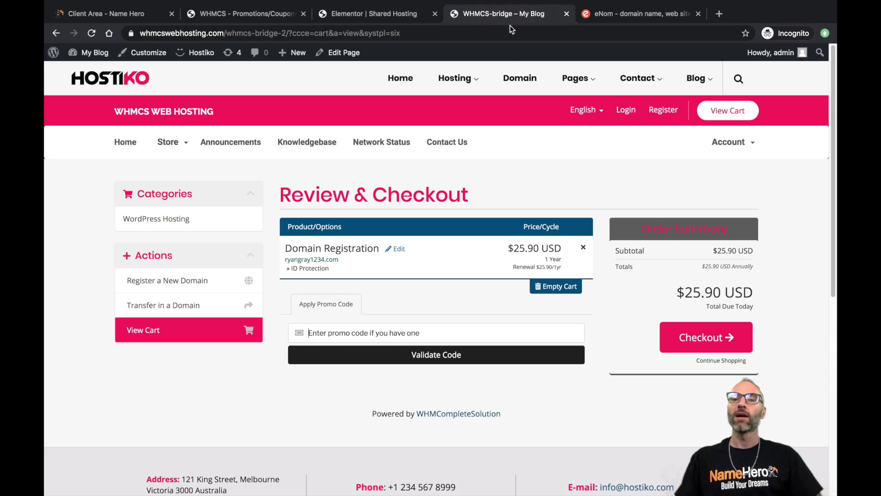
Step: Paste NAMEHEROISCOOL into the checkout promo code field and validate it
right_click(320, 335)
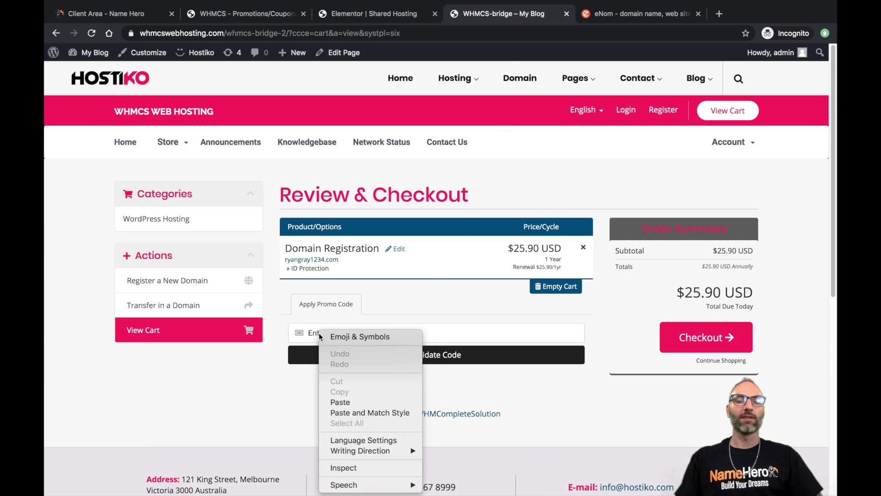
left_click(342, 403)
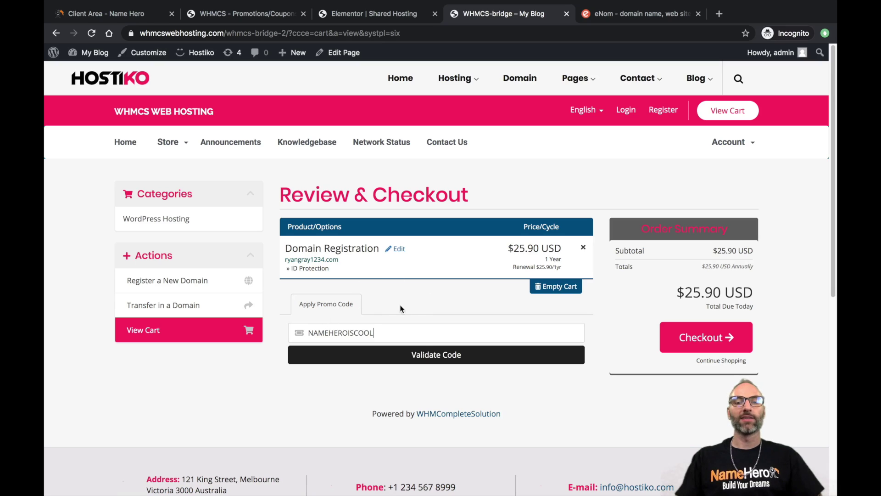
left_click(420, 357)
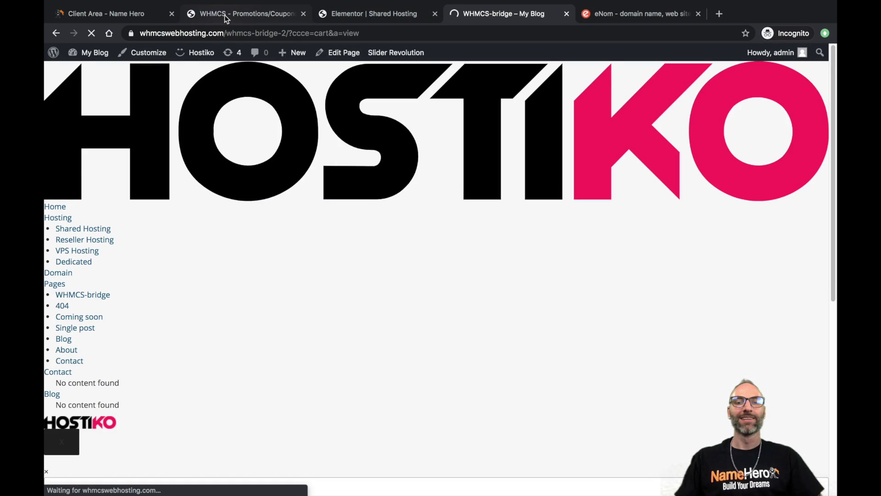
left_click(230, 16)
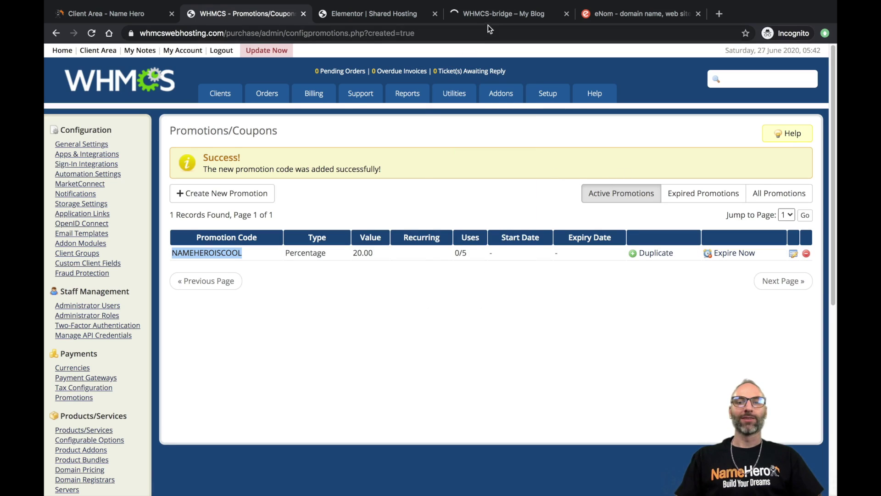
Step: Review the 20% discount lowering $25.90 to $20.72, then return to the promotions list
left_click(507, 15)
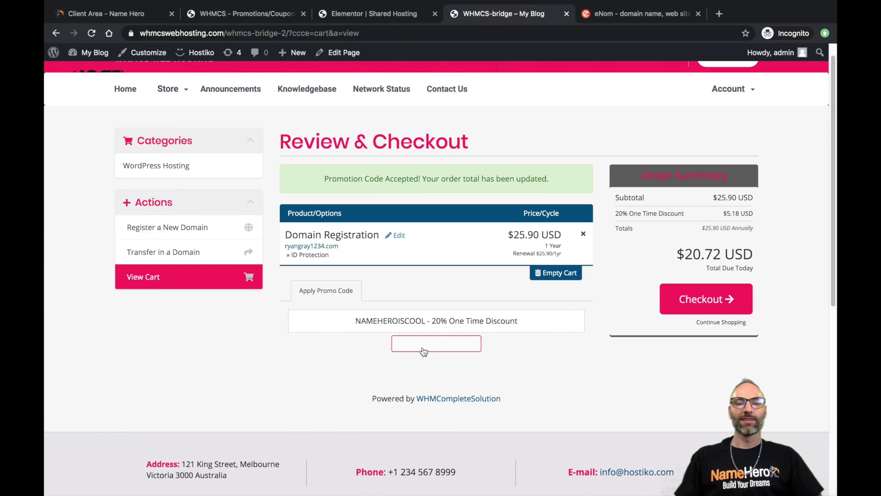
left_click_drag(360, 320, 461, 314)
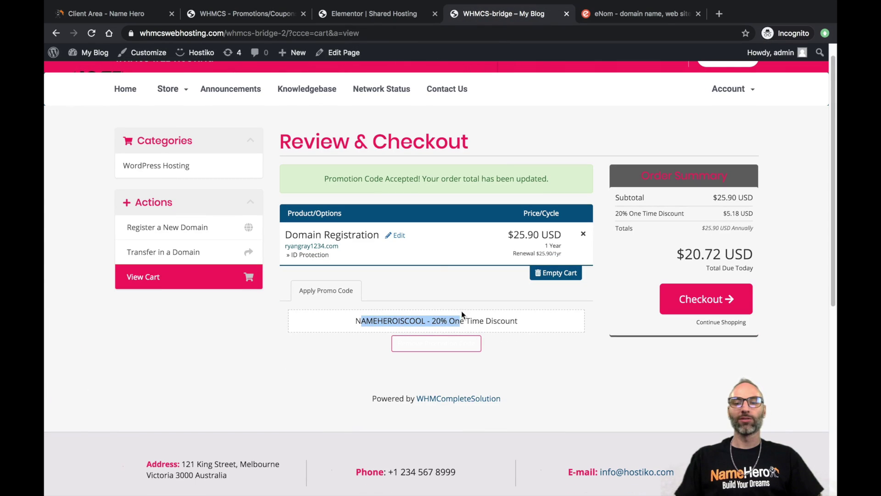
left_click(528, 322)
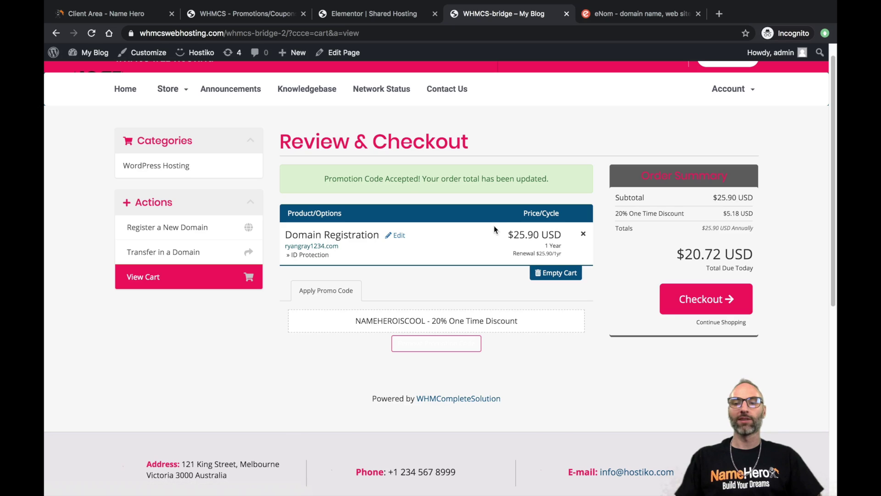
left_click_drag(508, 234, 533, 234)
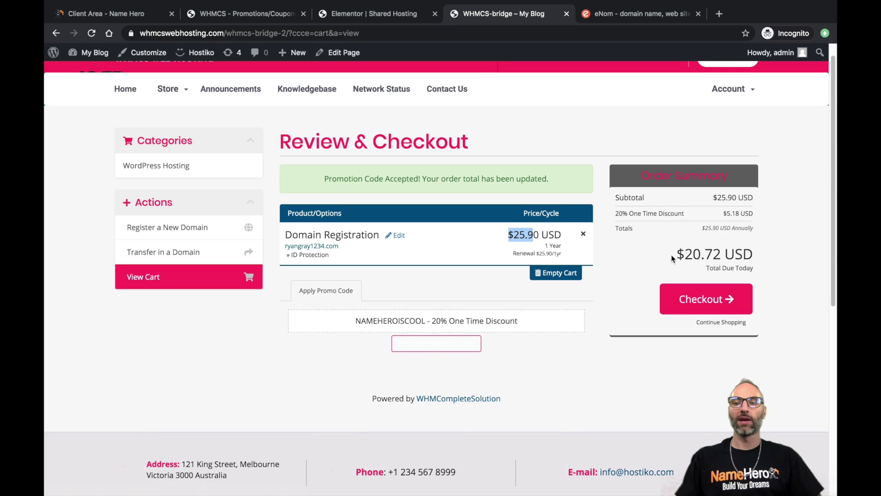
left_click_drag(671, 259, 731, 249)
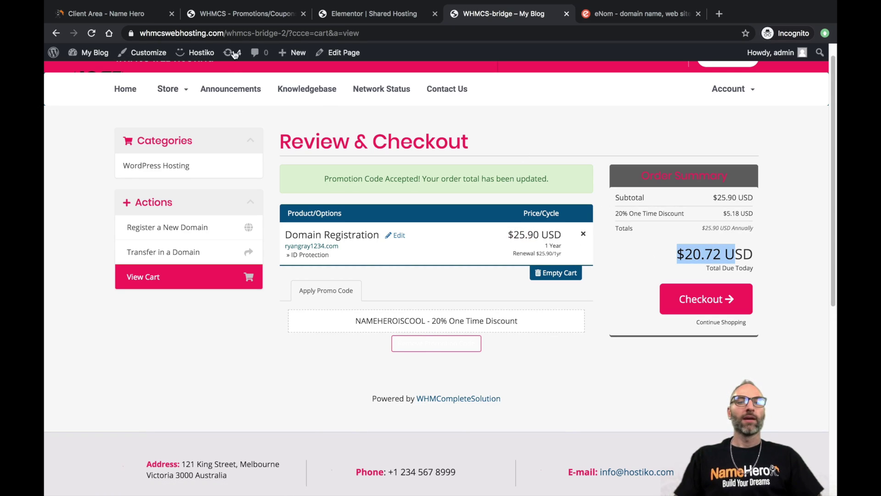
left_click(249, 16)
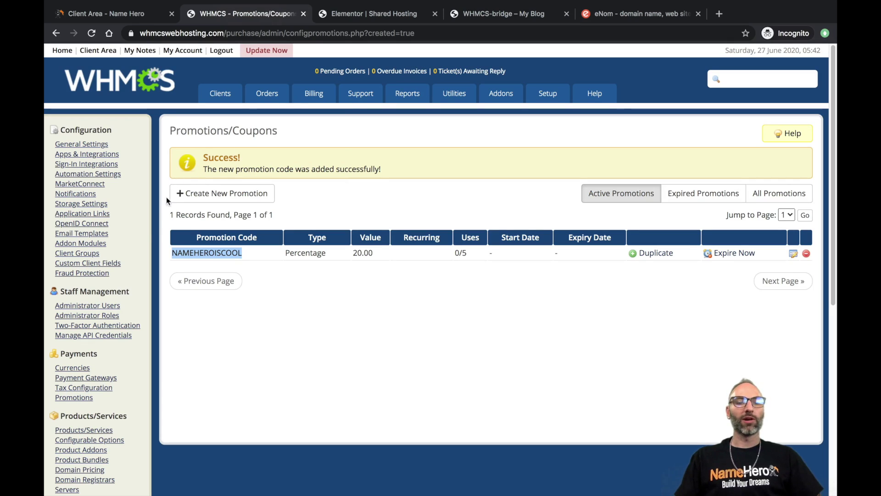
Step: Clear the highlight on the promotion code in the Promotions list
left_click(305, 281)
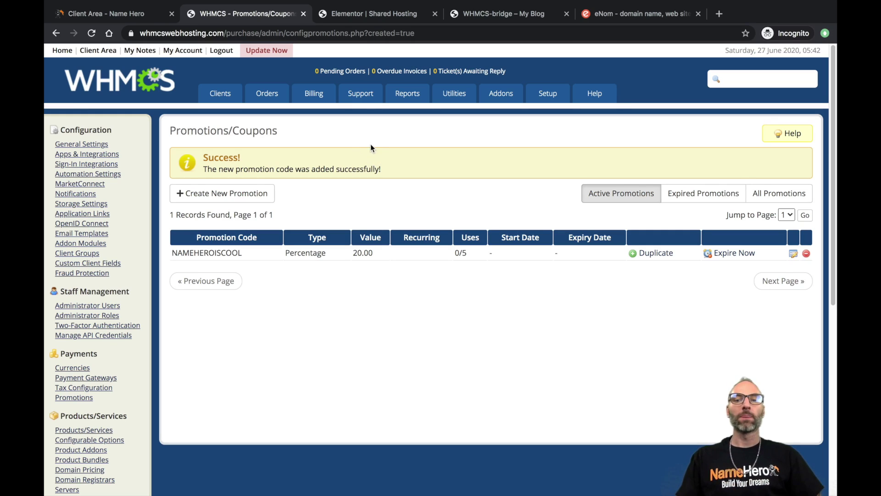
Step: Open Setup > Payments > Payment Gateways and show the All Payment Gateways list
mouse_move(549, 93)
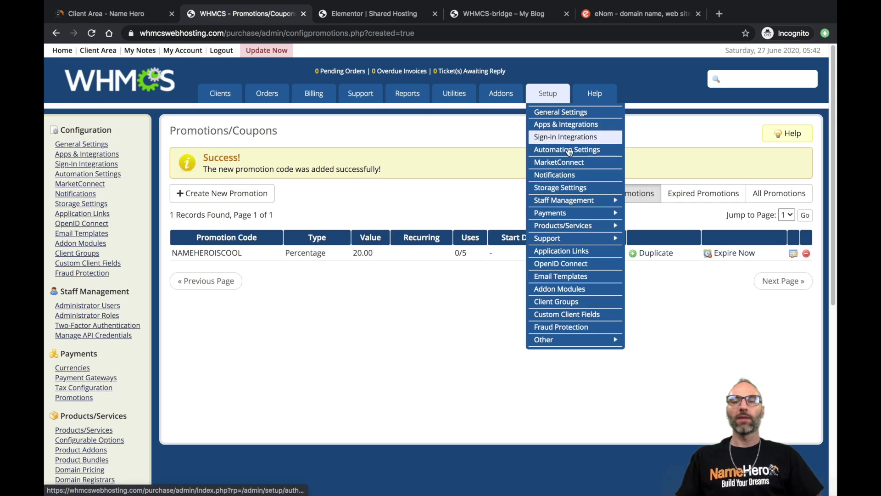
mouse_move(590, 217)
left_click(655, 227)
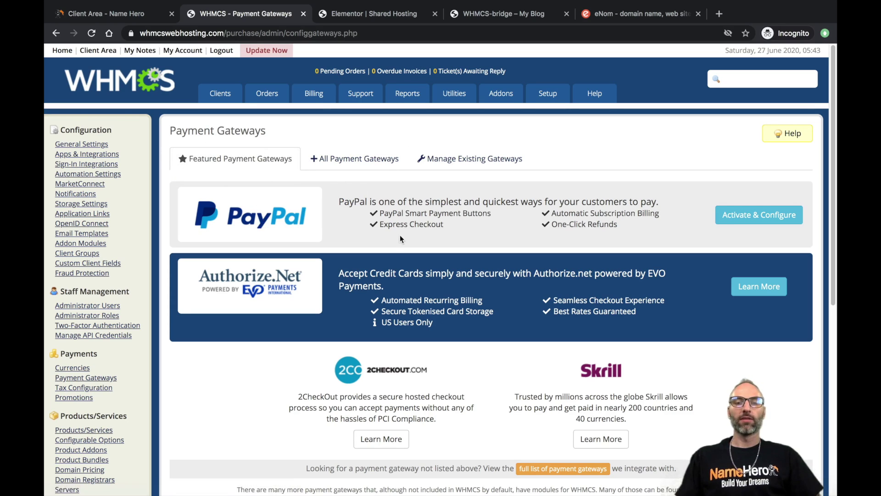
scroll(401, 235, "down", 2)
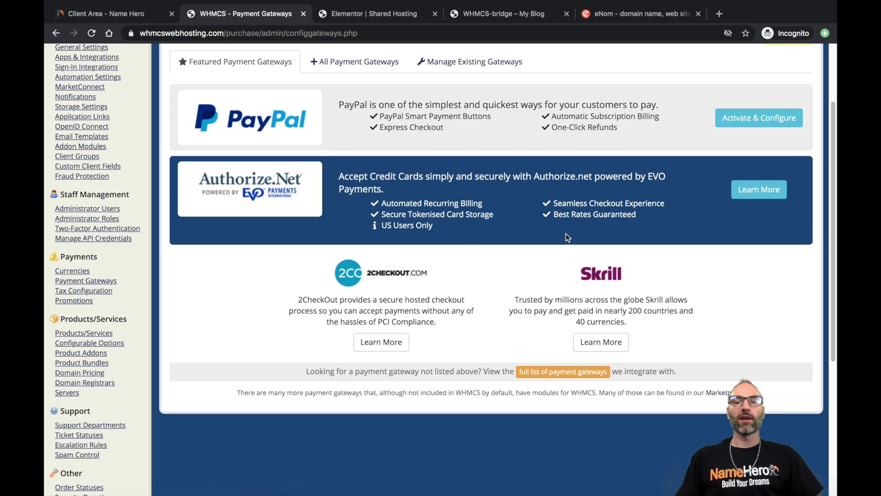
left_click_drag(389, 190, 343, 176)
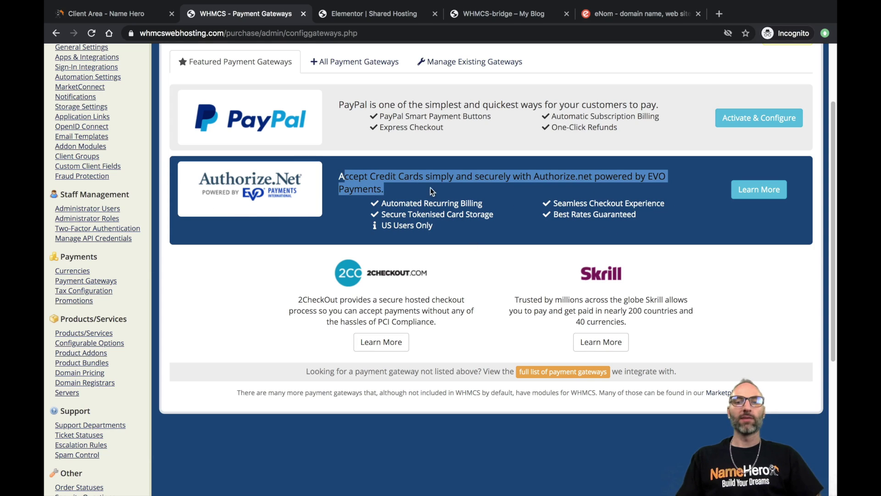
scroll(442, 247, "up", 2)
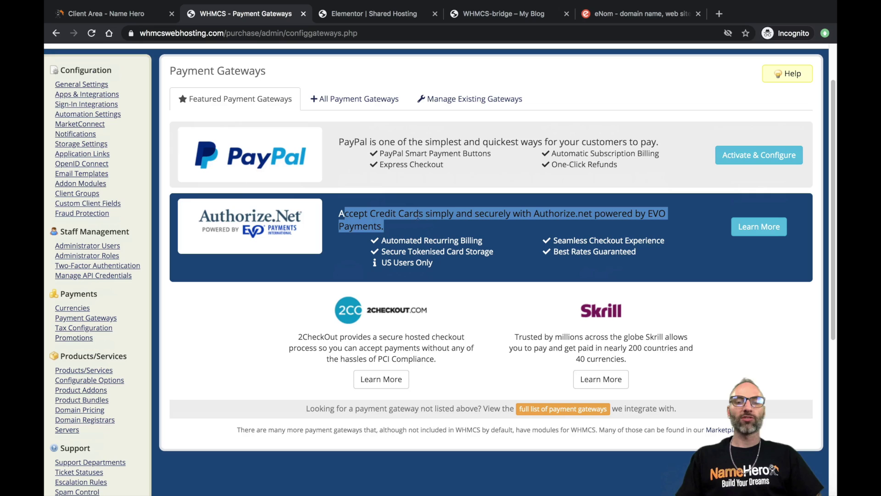
left_click(353, 101)
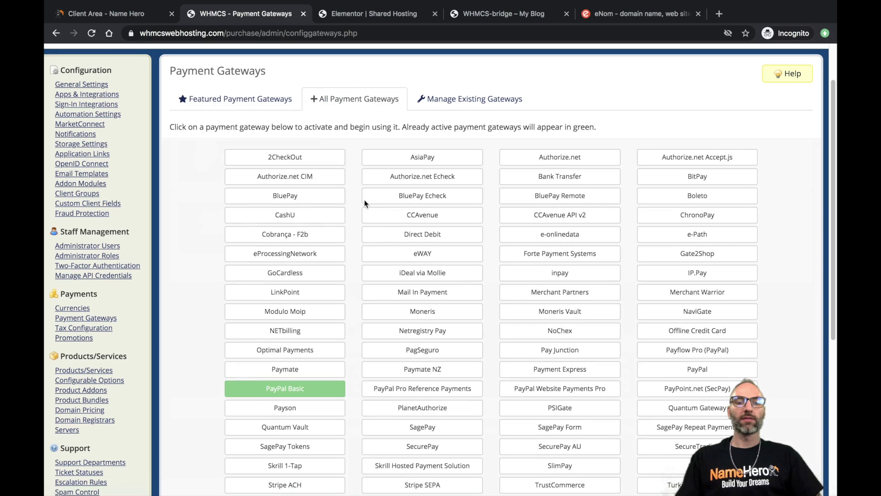
scroll(454, 222, "down", 3)
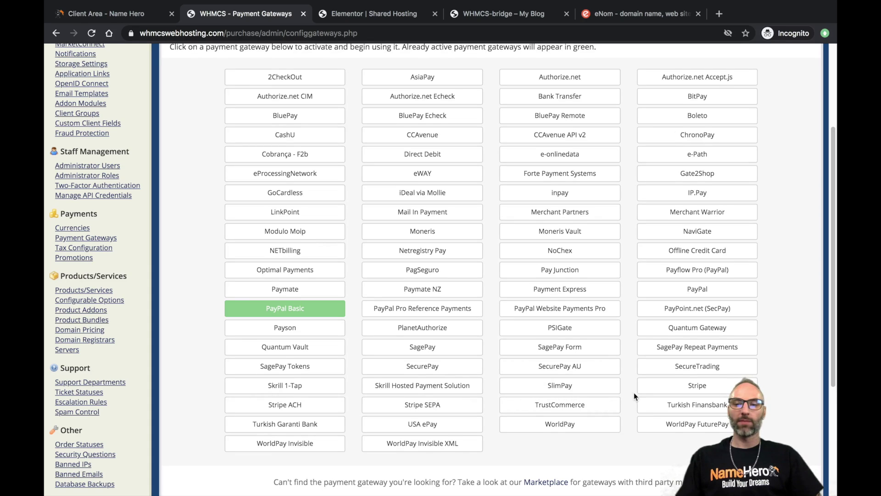
Step: Activate Stripe and open its sign-in page via the Publishable API Key link
left_click(693, 388)
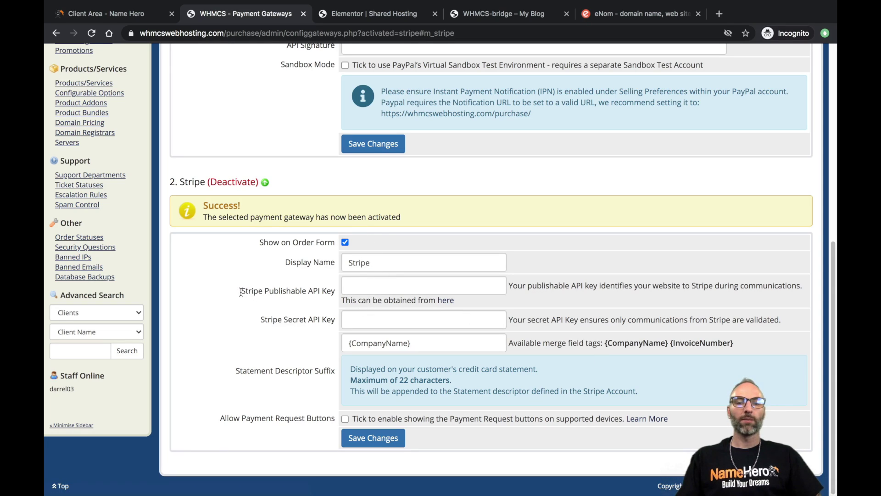
left_click_drag(239, 291, 324, 288)
left_click_drag(264, 289, 325, 293)
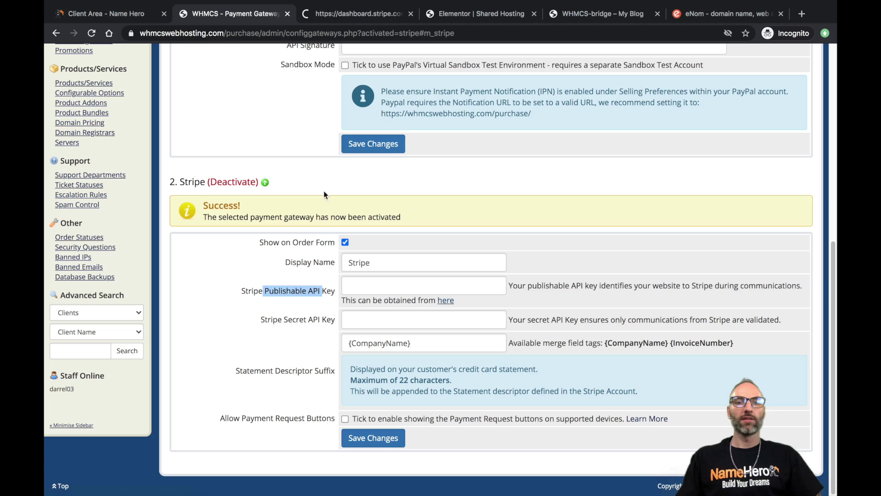
left_click(373, 15)
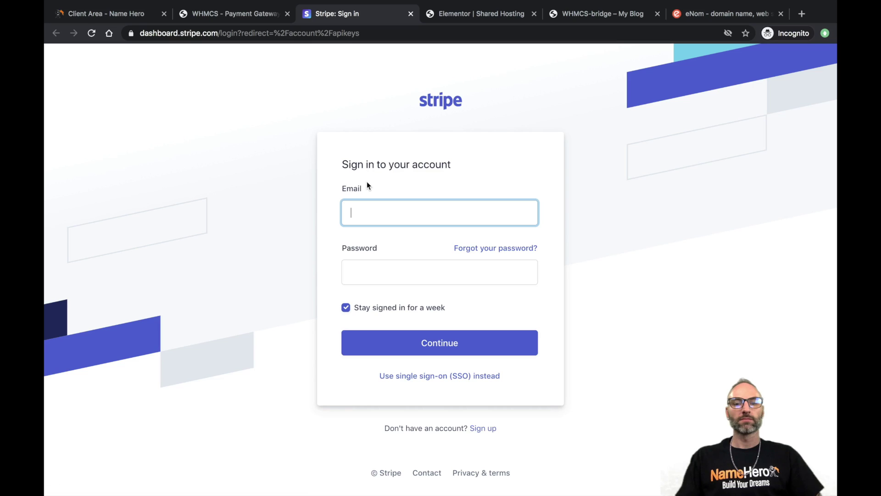
Step: Open the Create your Stripe account form and start entering the billing e-mail address
left_click(486, 429)
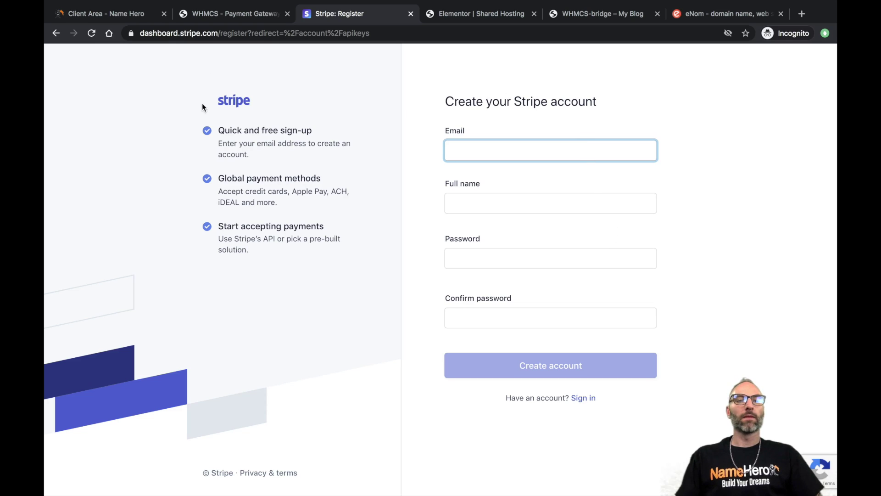
left_click_drag(445, 98, 589, 98)
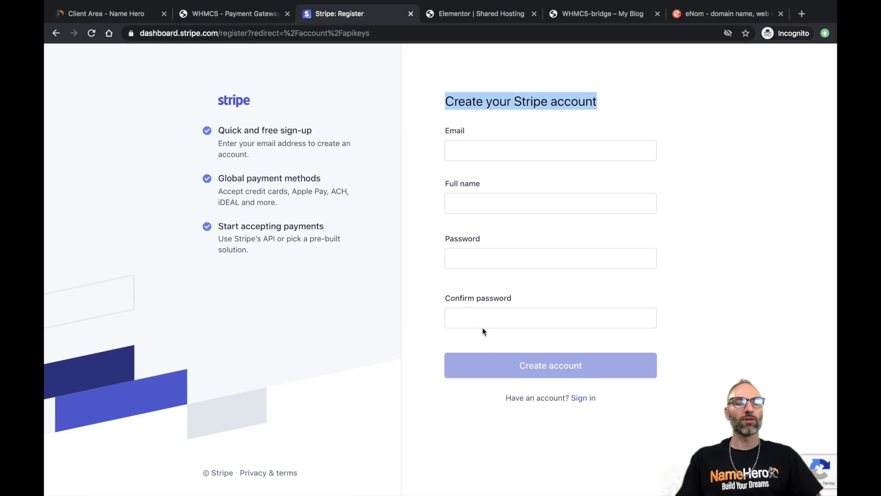
left_click(519, 171)
left_click(477, 157)
key("super+Tab")
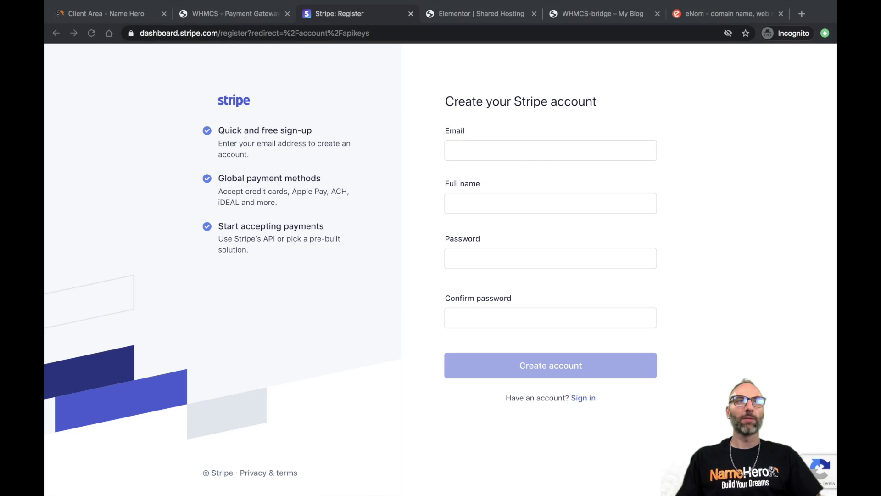
left_click(558, 142)
right_click(555, 140)
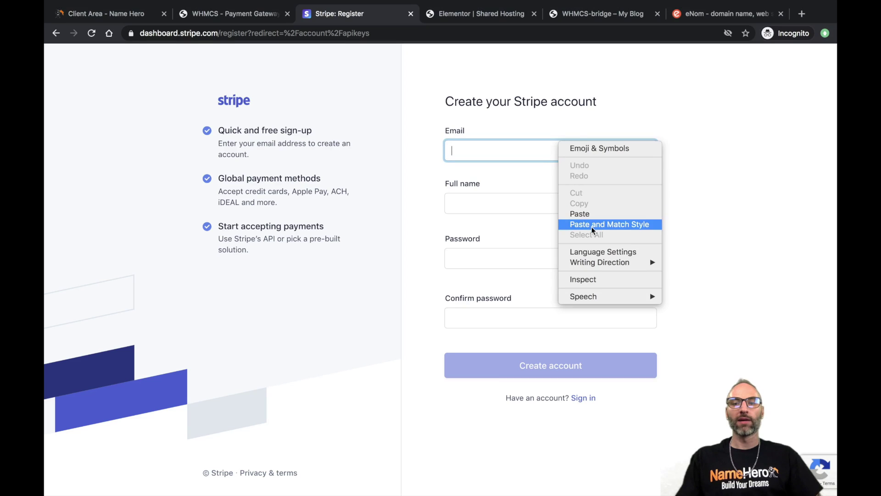
left_click(592, 214)
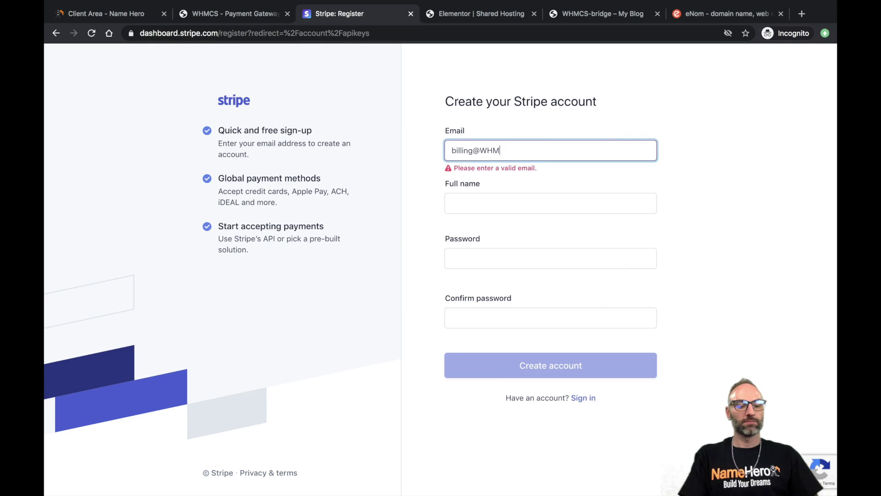
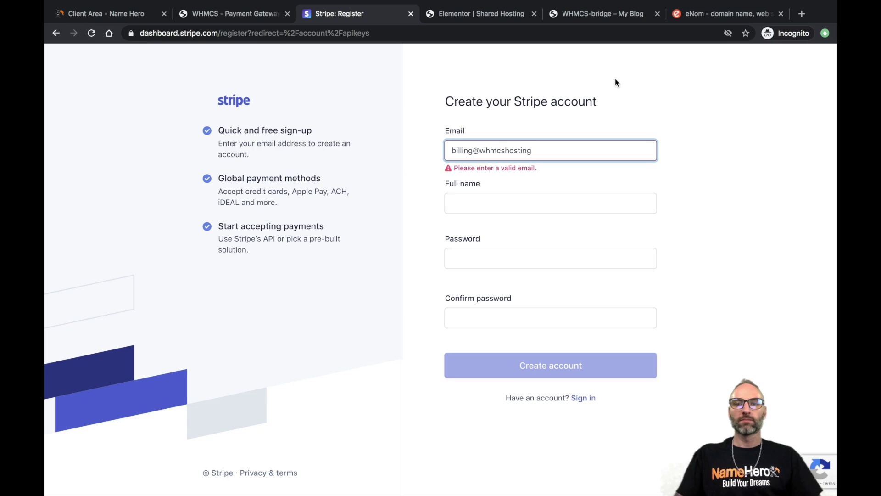
Step: Check the store's domain name and correct the e-mail address's domain part
left_click(627, 15)
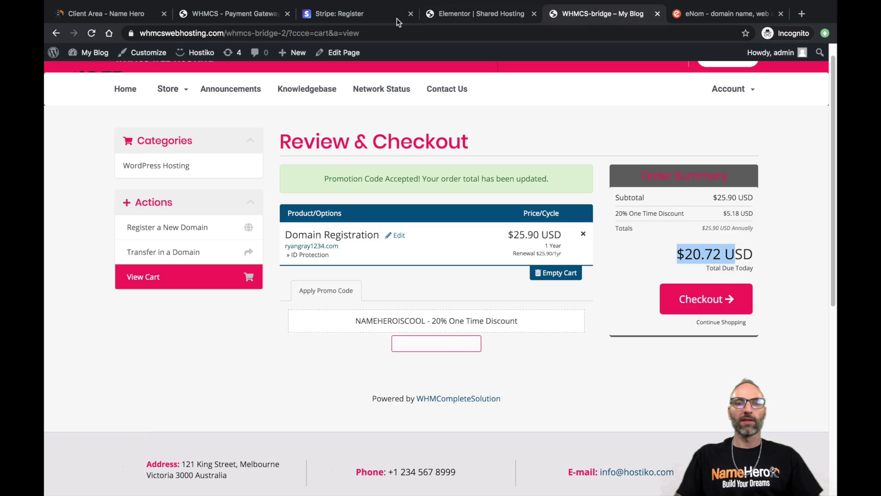
left_click(364, 16)
left_click(504, 150)
type("webhosting.com")
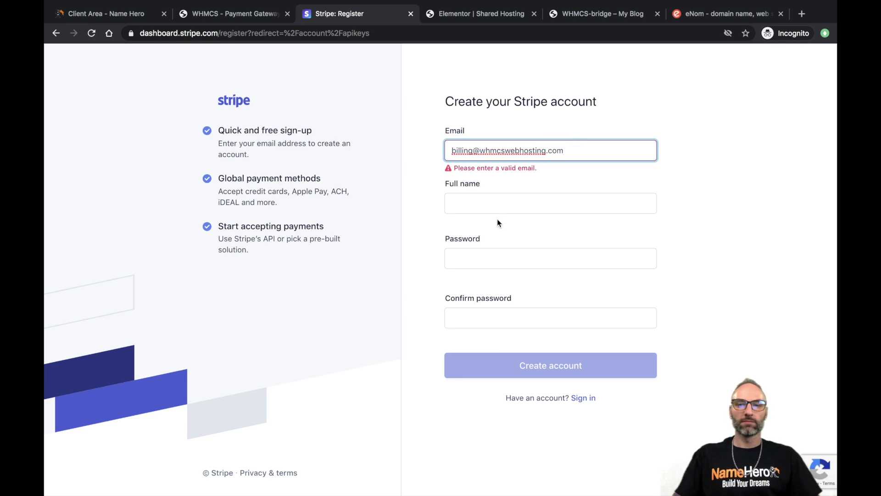
Step: Enter the account holder's full name and reselect the whole e-mail address
left_click(502, 205)
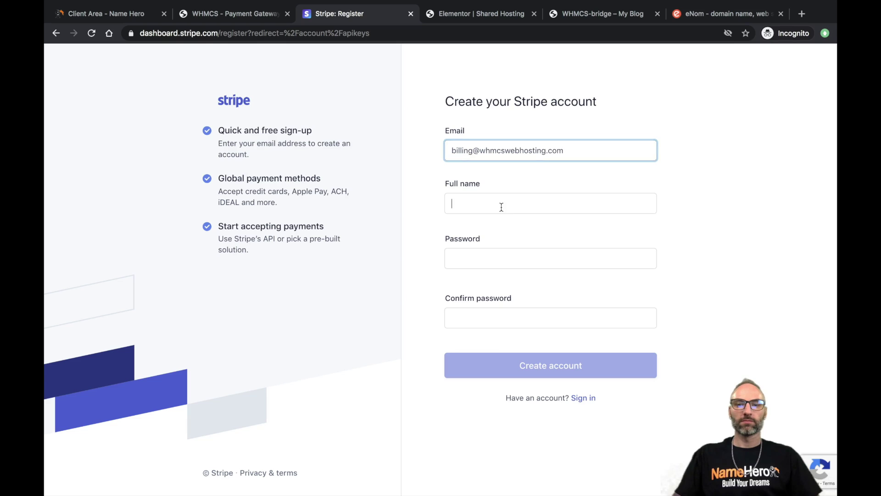
type("Rya")
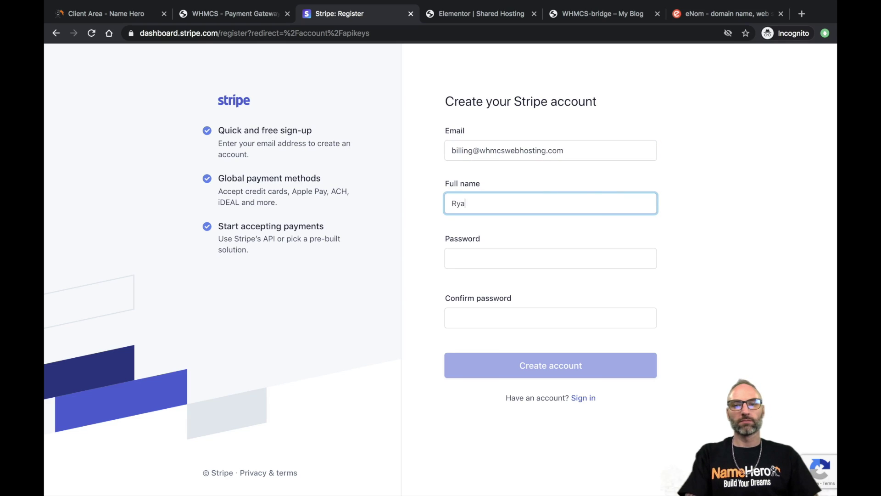
type("n Demo")
key("Tab")
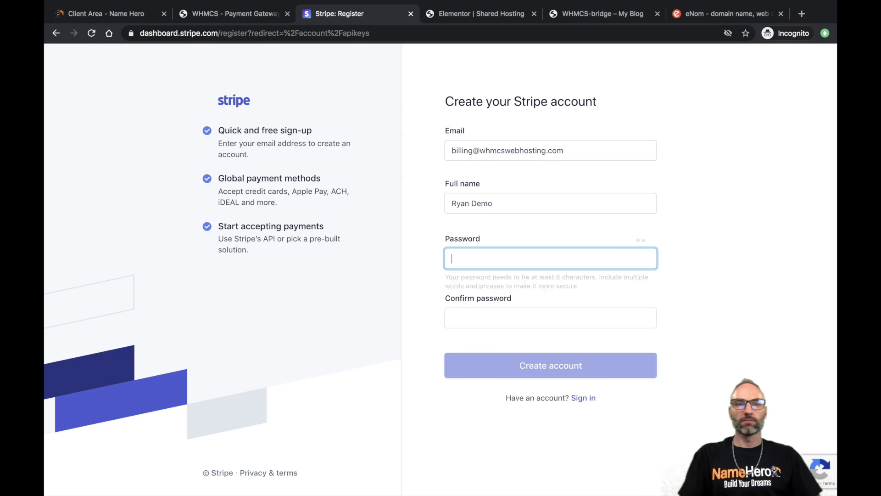
left_click(597, 147)
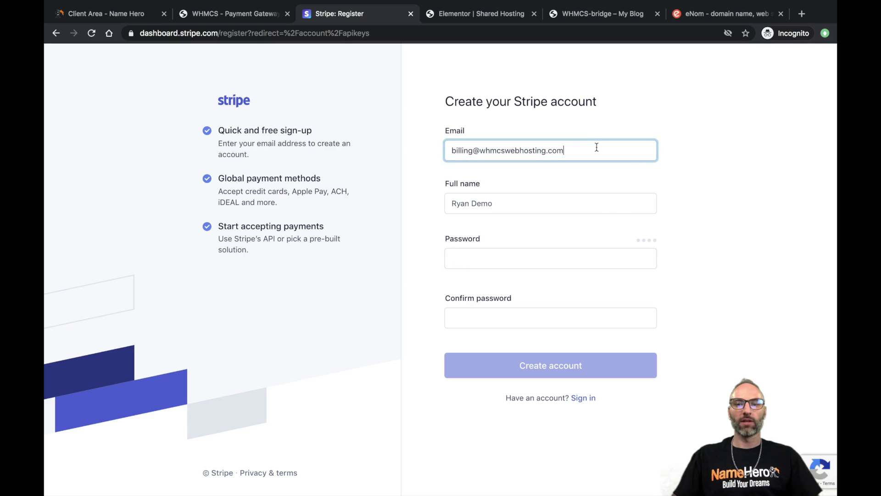
key("super+a")
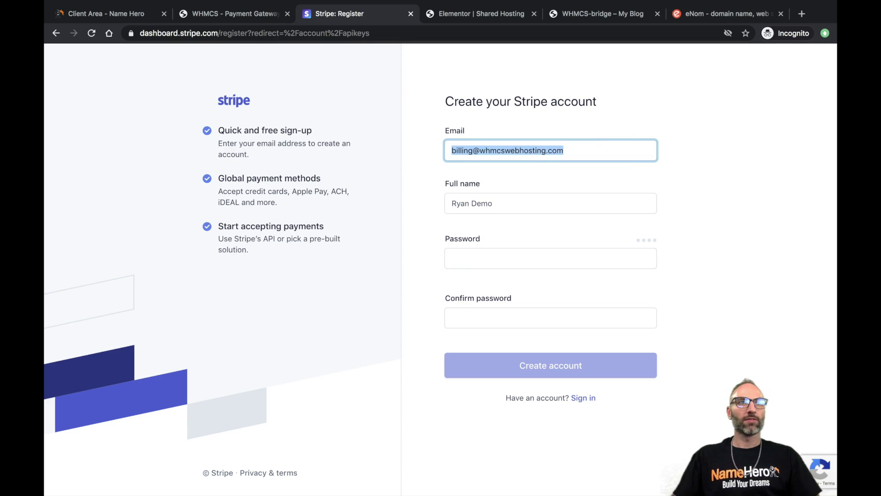
key("super+Tab")
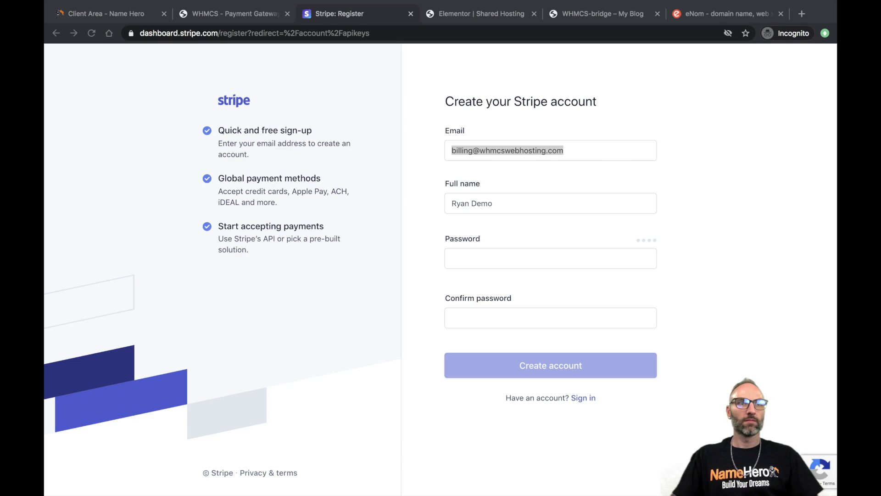
Step: Paste the account password into both password fields and create the Stripe account
left_click(509, 254)
key("super+v")
left_click(489, 317)
key("super+v")
left_click(500, 375)
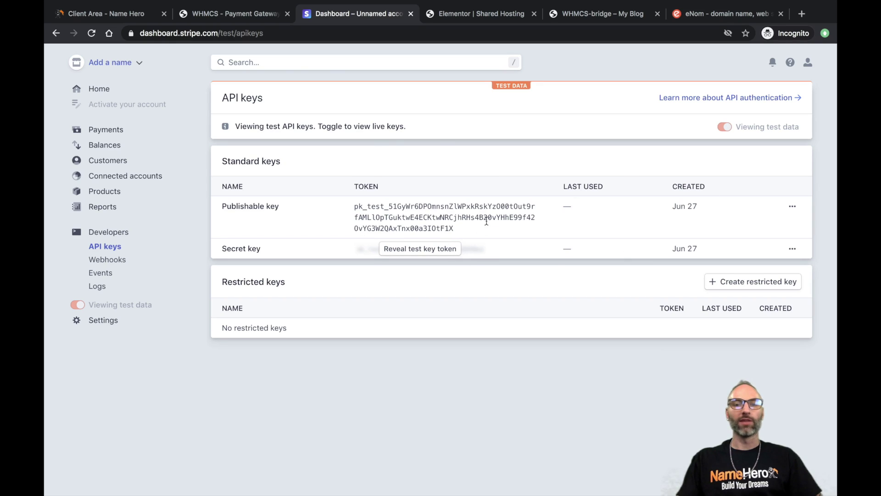
Step: Copy Stripe's test publishable key and bring up paste options in WHMCS's Publishable API Key field
left_click(209, 14)
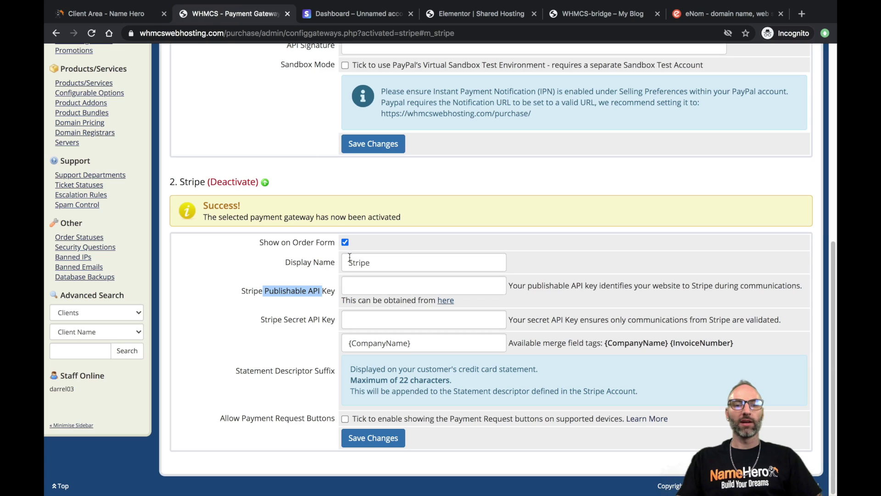
left_click_drag(243, 292, 286, 290)
left_click(339, 17)
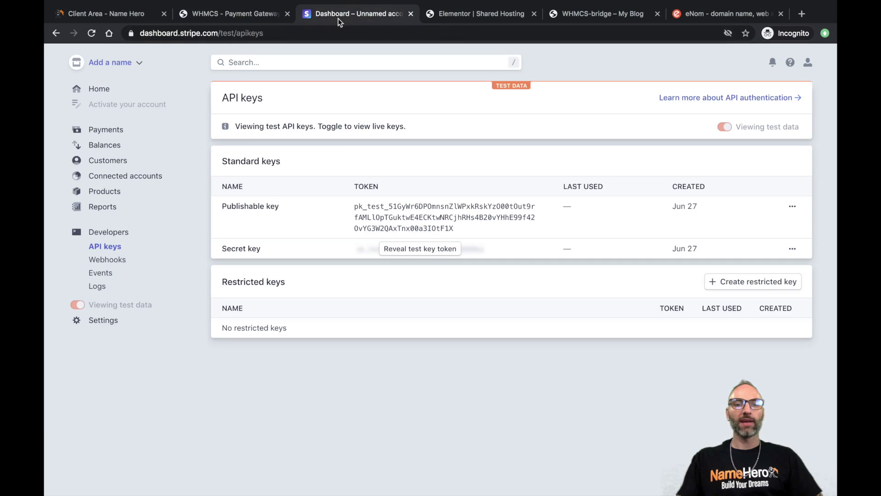
left_click_drag(355, 208, 460, 235)
right_click(445, 216)
left_click(469, 243)
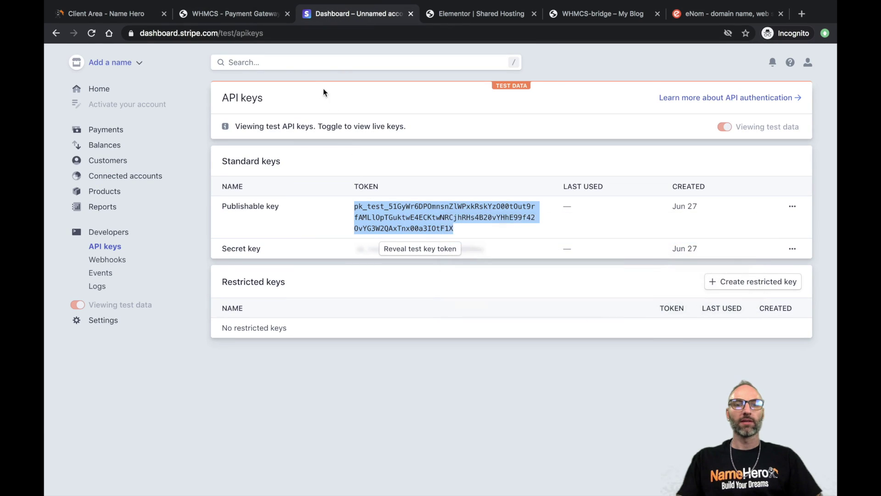
left_click(229, 17)
right_click(370, 289)
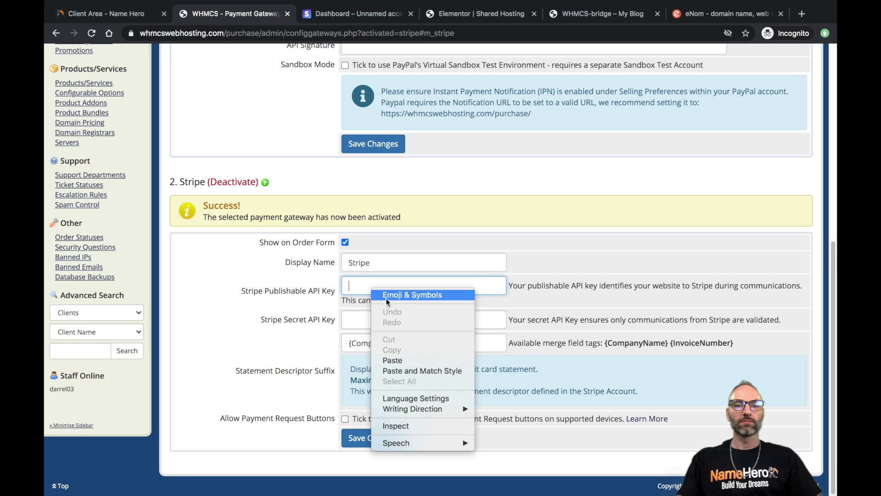
Step: Paste the publishable key, check the {CompanyName} descriptor suffix, and try saving the gateway
left_click(388, 359)
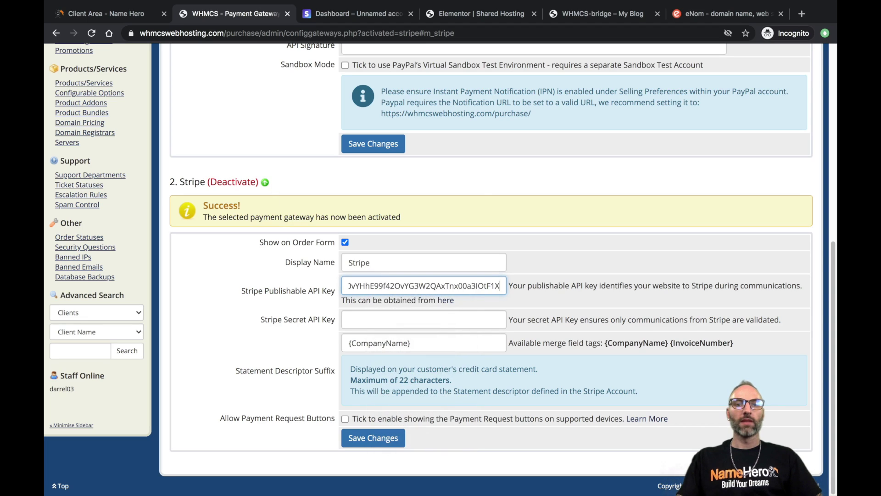
left_click(358, 13)
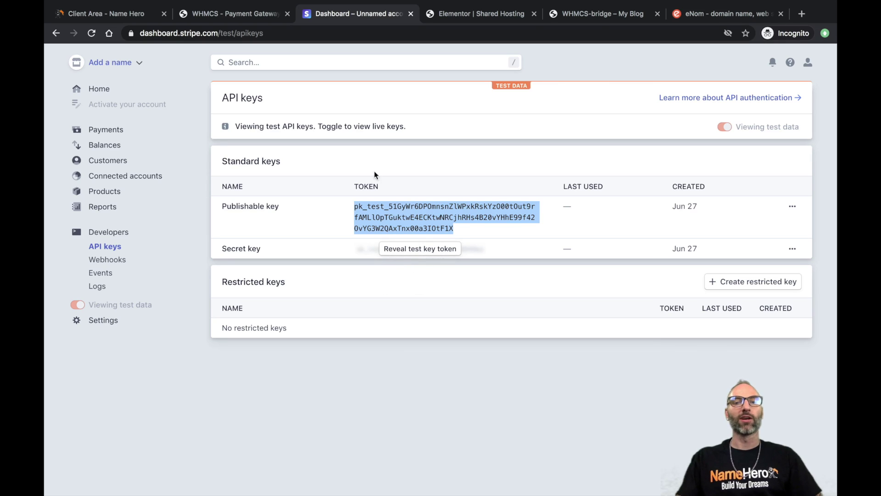
left_click(232, 13)
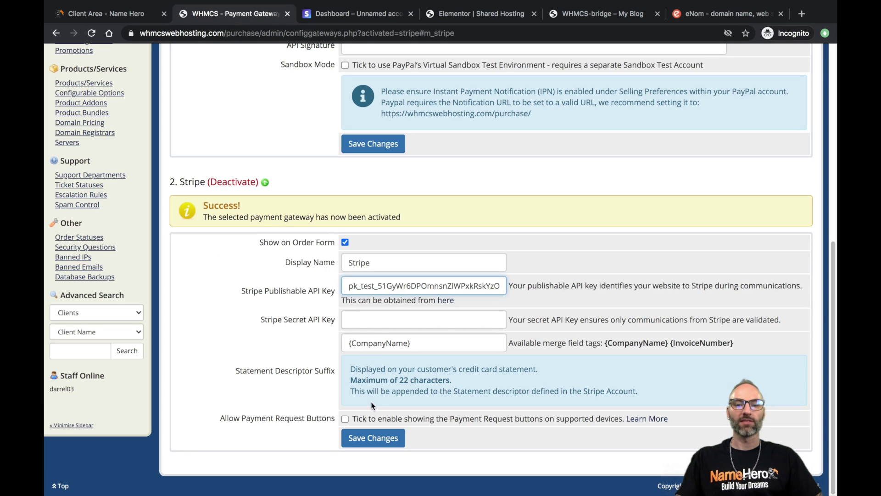
left_click(388, 320)
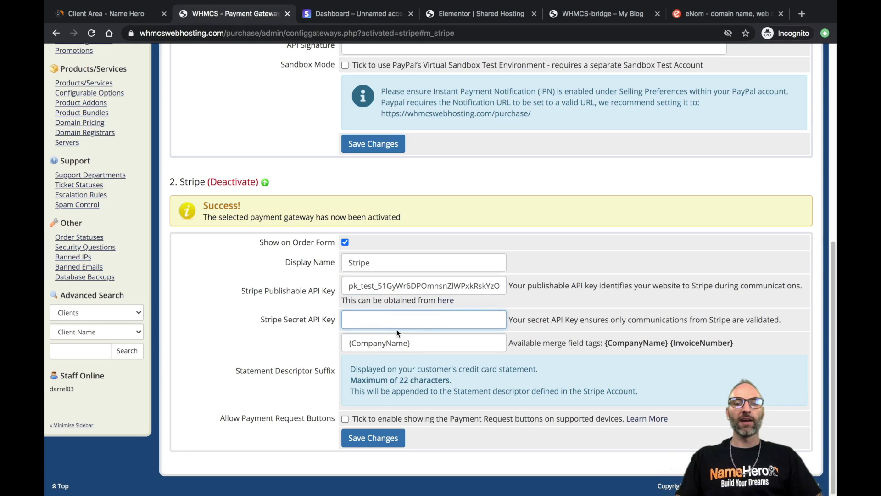
left_click(411, 344)
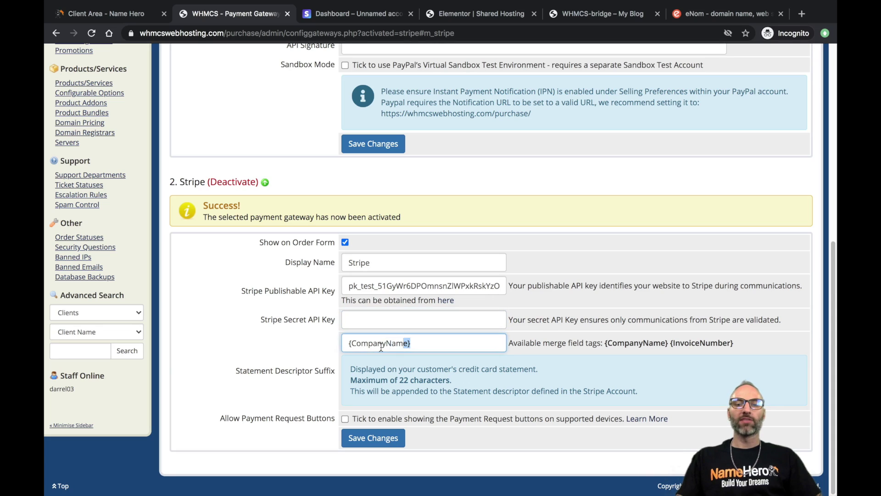
left_click_drag(389, 347, 340, 350)
left_click_drag(416, 345, 347, 345)
left_click(370, 436)
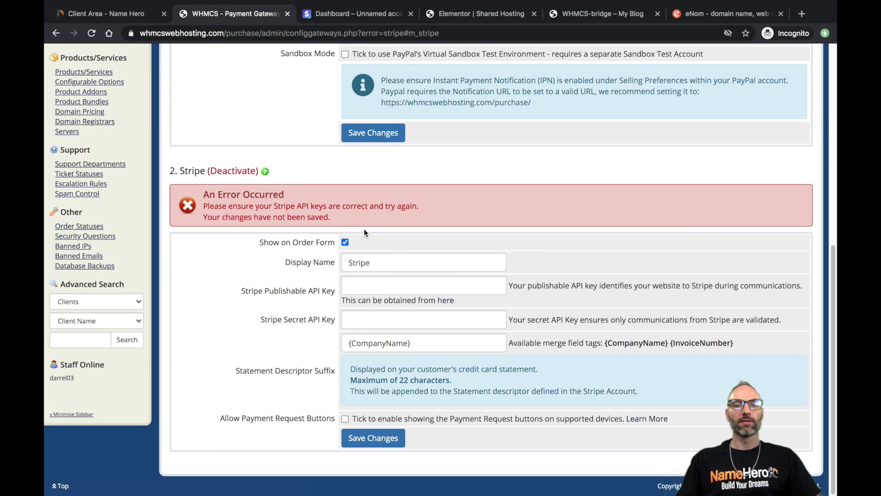
scroll(368, 278, "up", 2)
Step: Copy the publishable test key from Stripe again and paste it into WHMCS
left_click(361, 14)
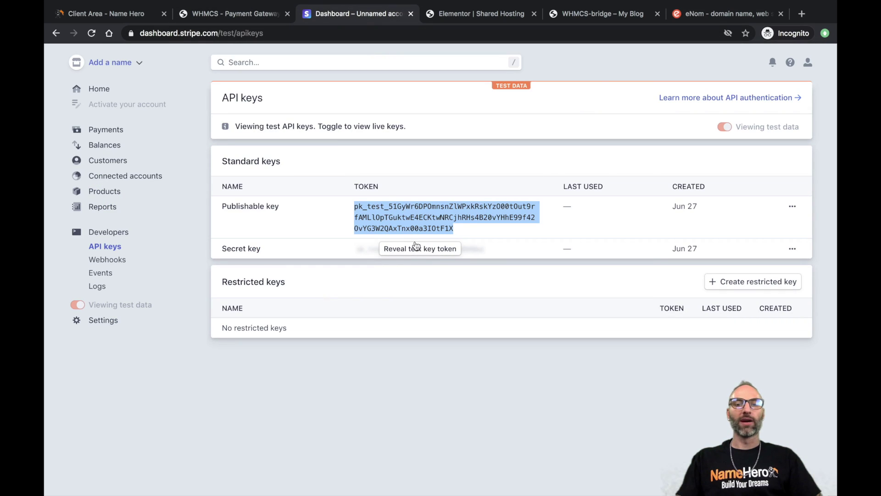
right_click(414, 226)
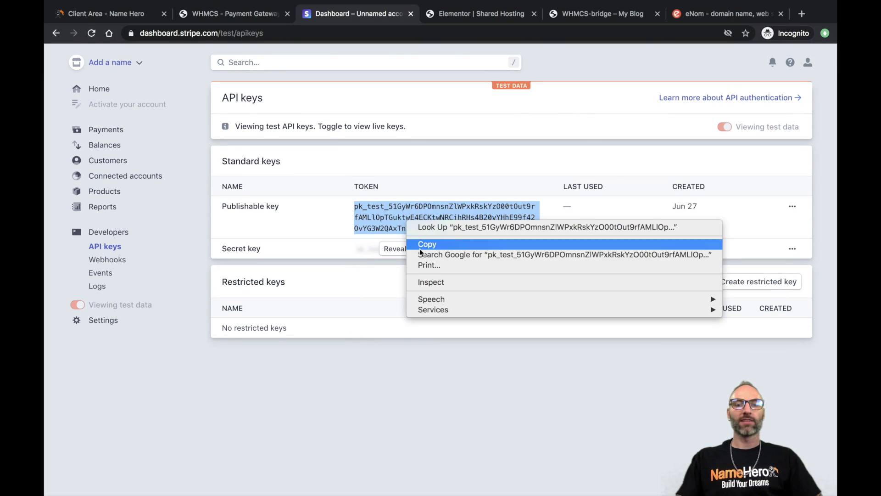
left_click(421, 244)
left_click(220, 14)
right_click(394, 370)
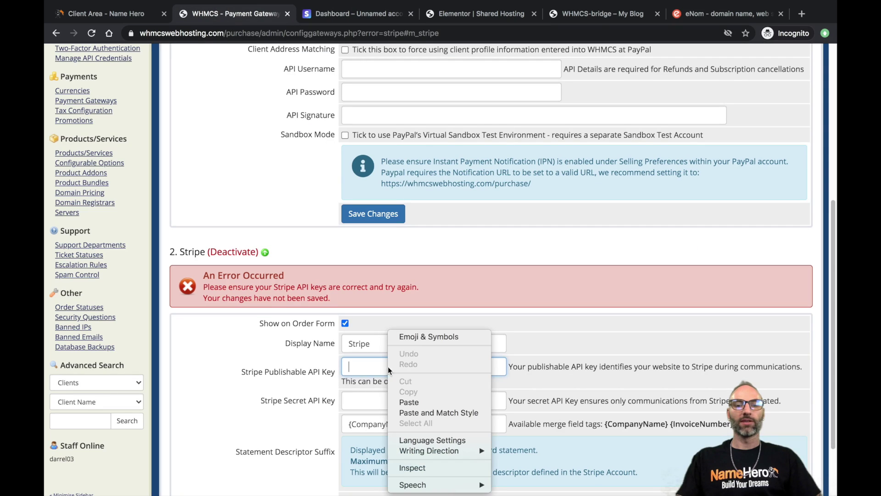
left_click(405, 397)
Step: Reveal and copy Stripe's secret test key, paste it into Stripe Secret API Key, and save
left_click(354, 14)
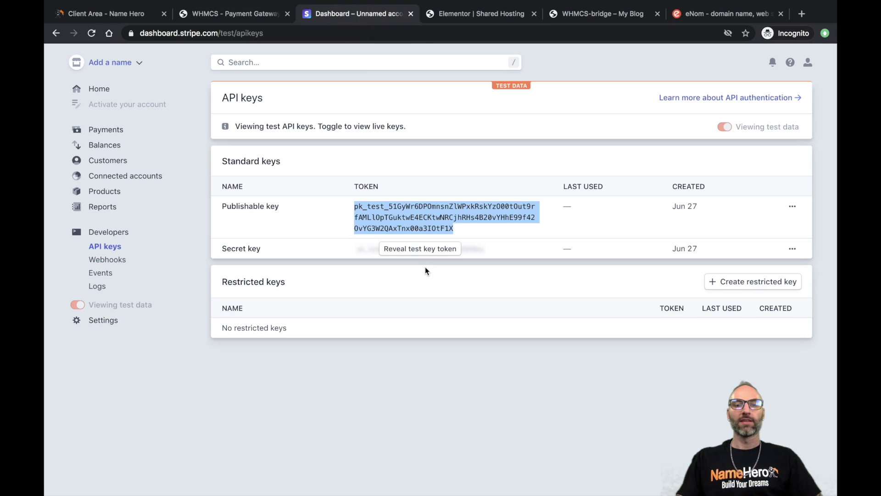
left_click(423, 255)
left_click(421, 253)
right_click(421, 254)
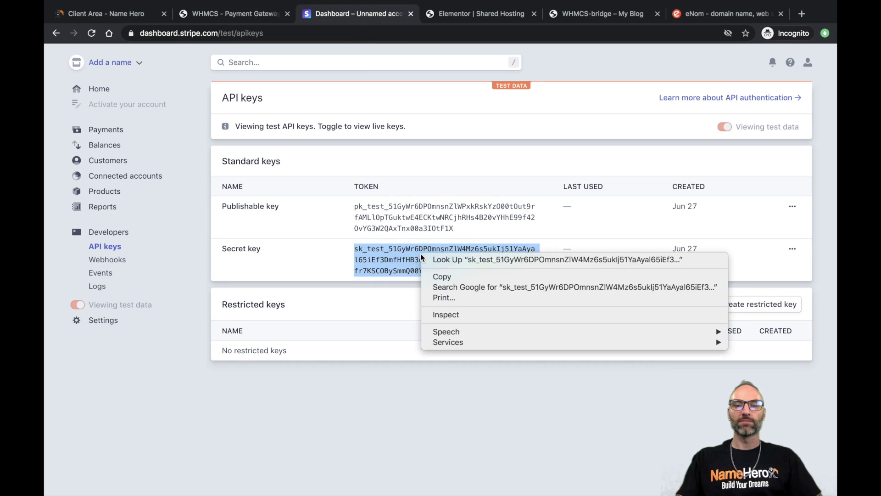
left_click(434, 277)
left_click(257, 18)
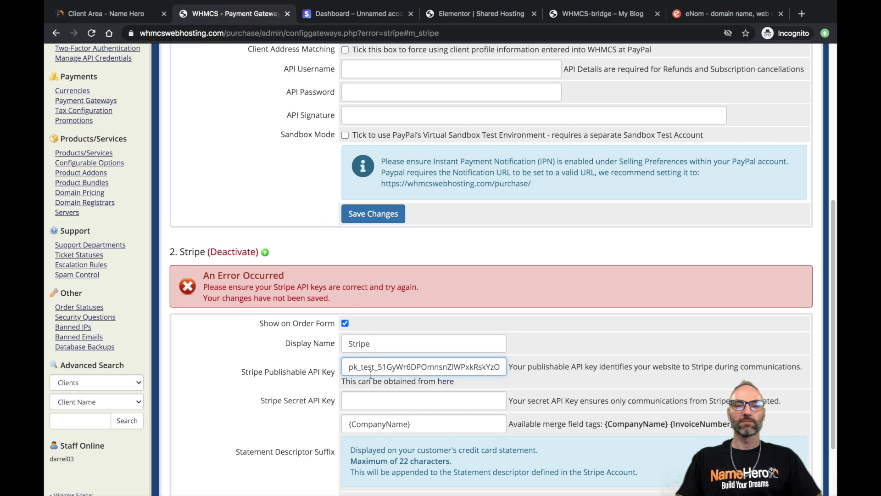
right_click(362, 398)
left_click(405, 403)
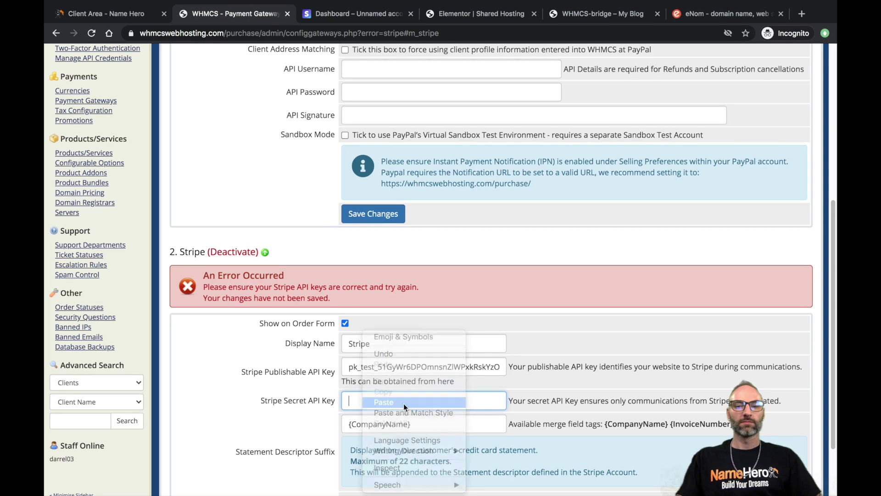
scroll(400, 407, "down", 2)
left_click(388, 437)
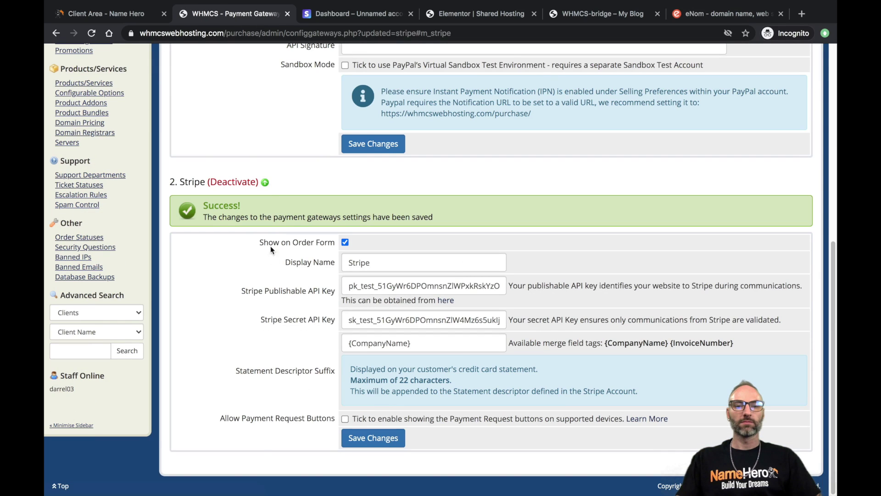
Step: Glance at the storefront checkout and review the saved Stripe gateway's Show on Order Form setting
left_click(603, 13)
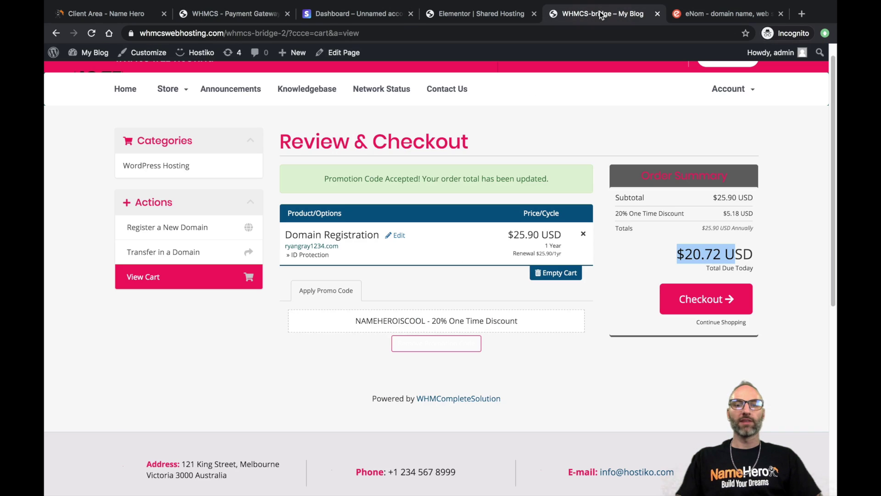
left_click(216, 13)
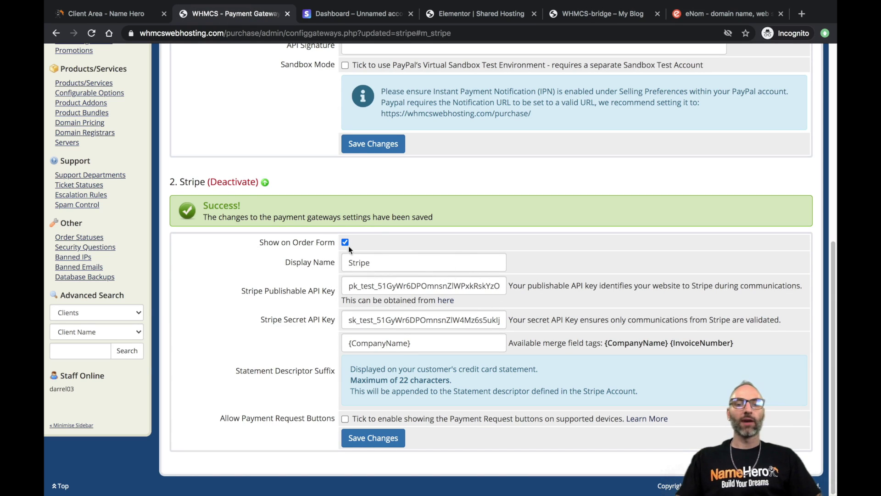
left_click_drag(261, 242, 355, 243)
scroll(356, 246, "up", 8)
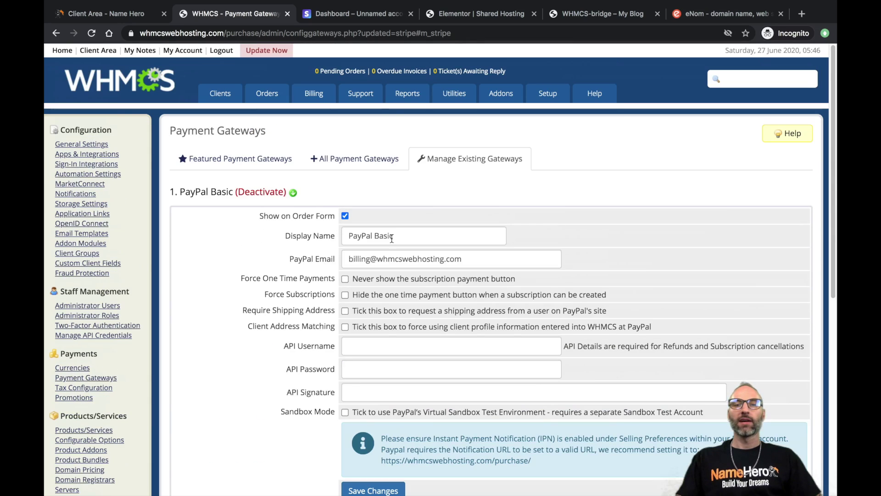
Step: Edit the WordPress Hosting product group, then proceed to checkout with the discounted storefront order
mouse_move(540, 100)
mouse_move(565, 226)
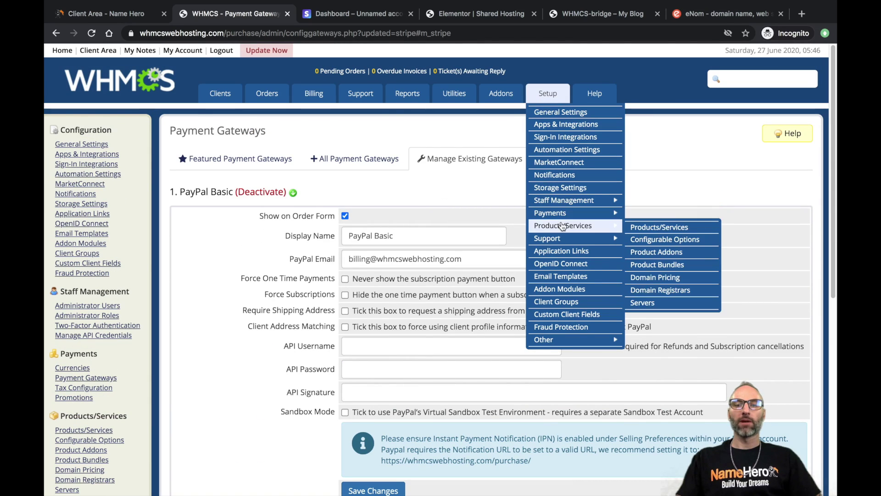
left_click(651, 229)
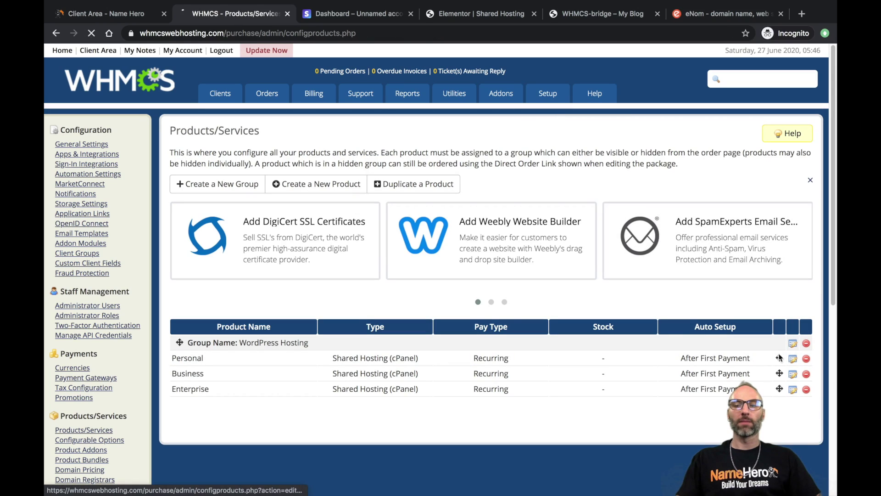
left_click(793, 343)
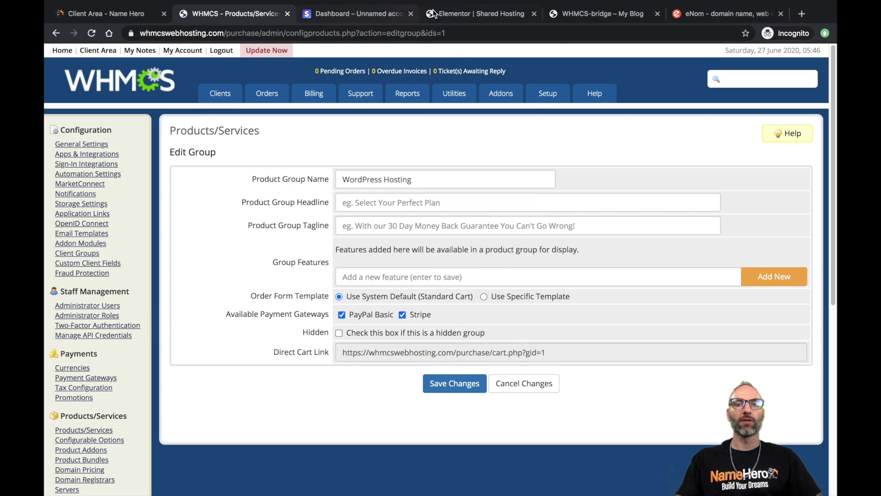
left_click(570, 15)
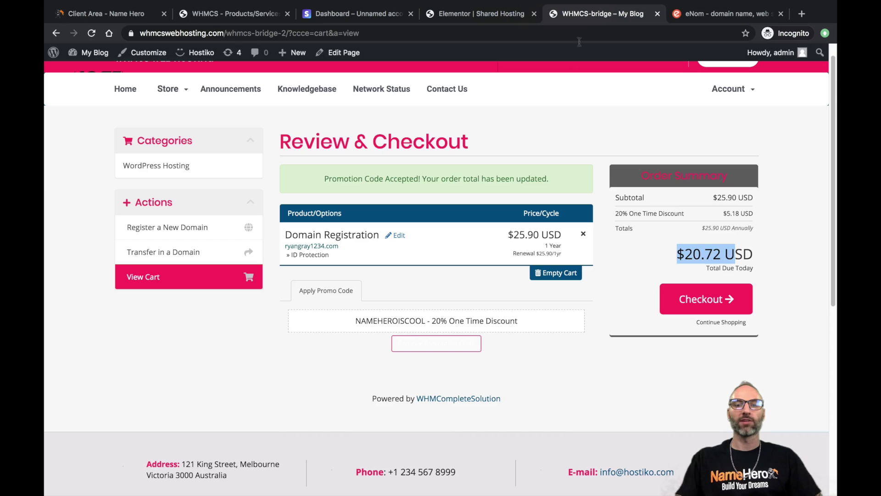
left_click(719, 310)
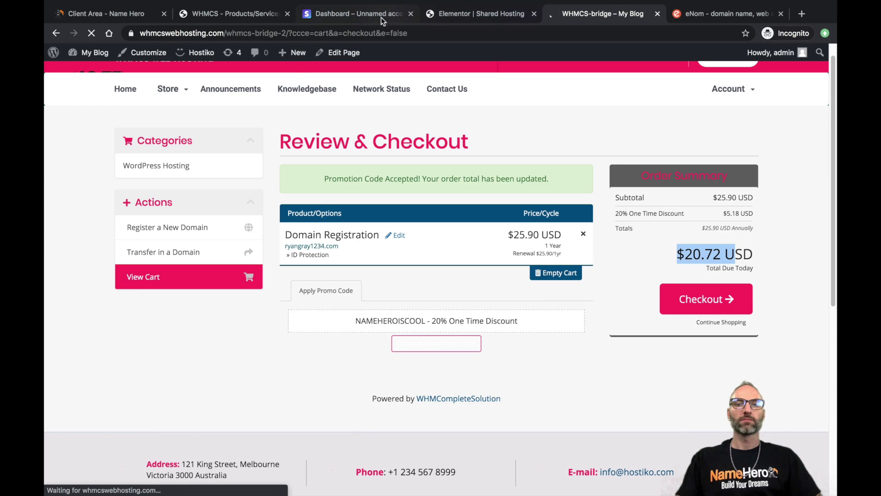
Step: Return to the WHMCS admin and open Setup > Payments > Payment Gateways
left_click(248, 14)
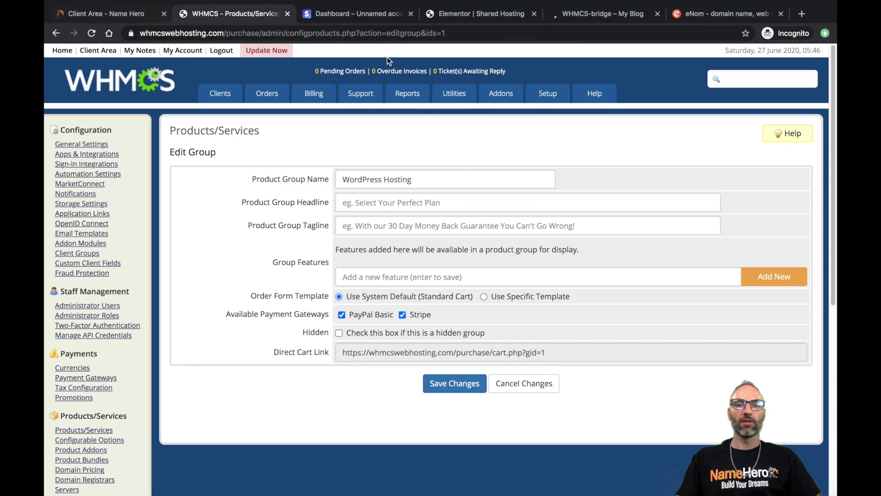
mouse_move(544, 97)
mouse_move(574, 225)
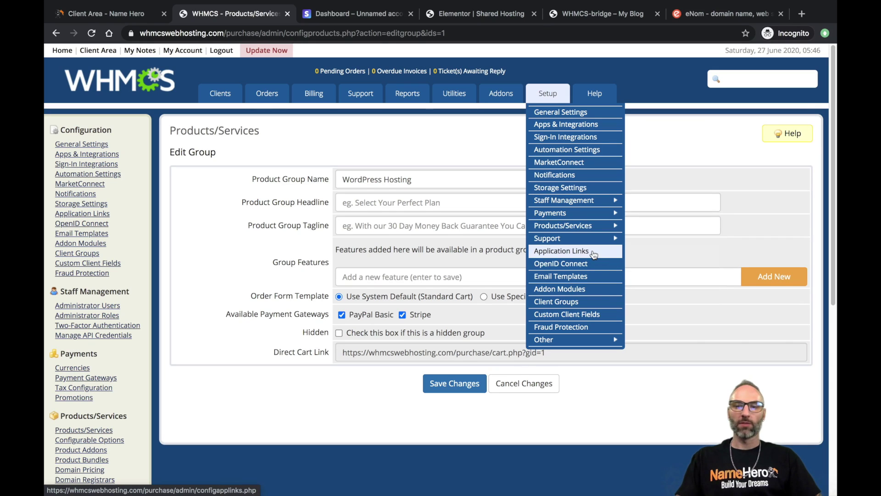
left_click(641, 229)
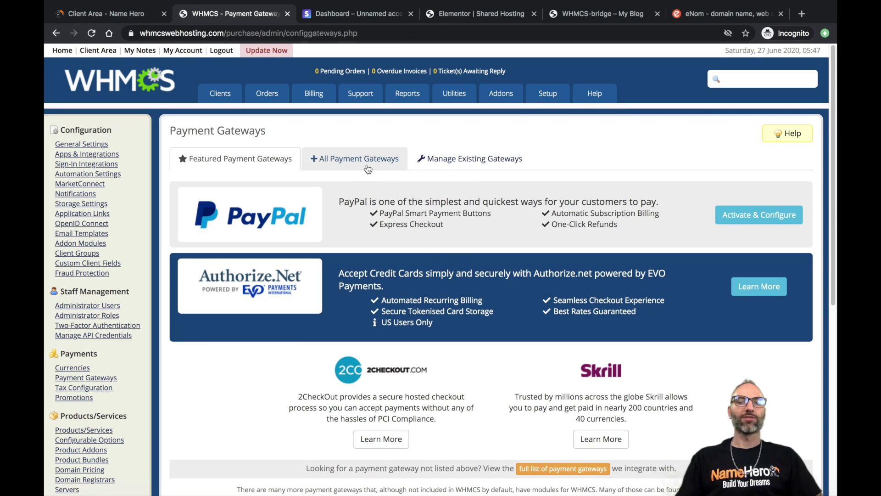
Step: List All Payment Gateways and scroll to confirm PayPal Basic and Stripe are active
left_click(368, 172)
scroll(422, 219, "down", 1)
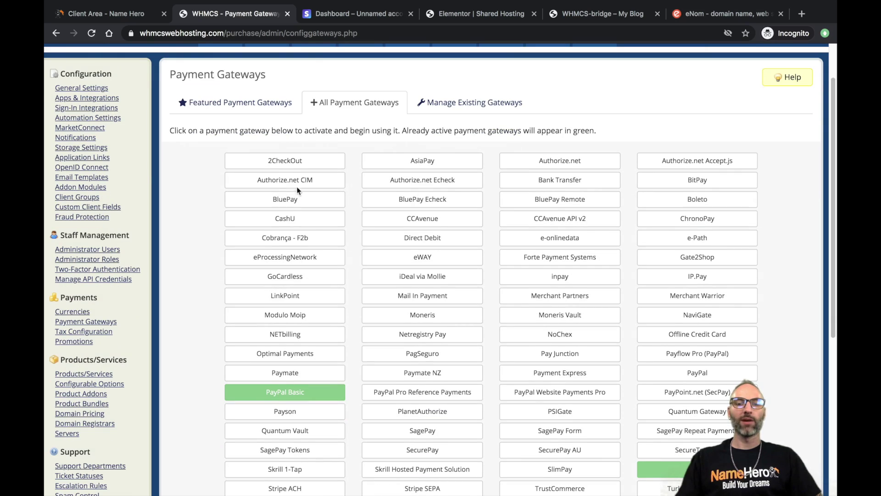
scroll(284, 219, "down", 2)
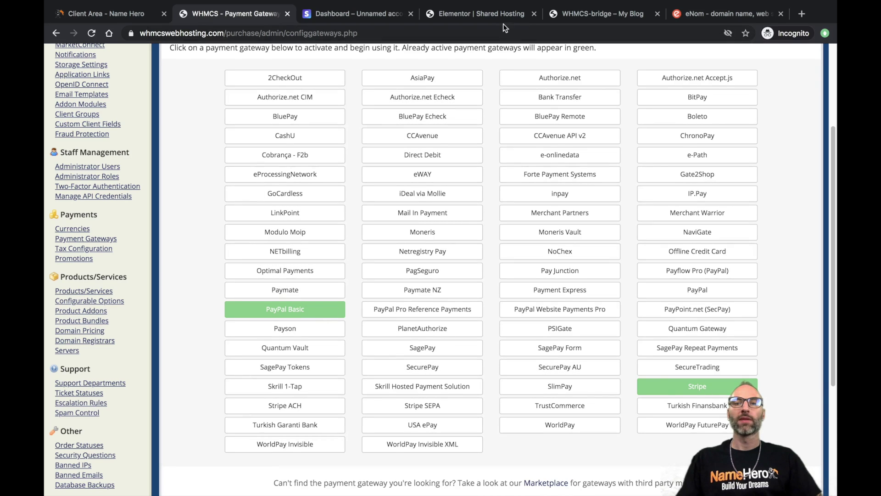
left_click(576, 15)
Step: Choose Stripe as payment for the $20.72 order and click into the Card Number field
scroll(485, 224, "down", 10)
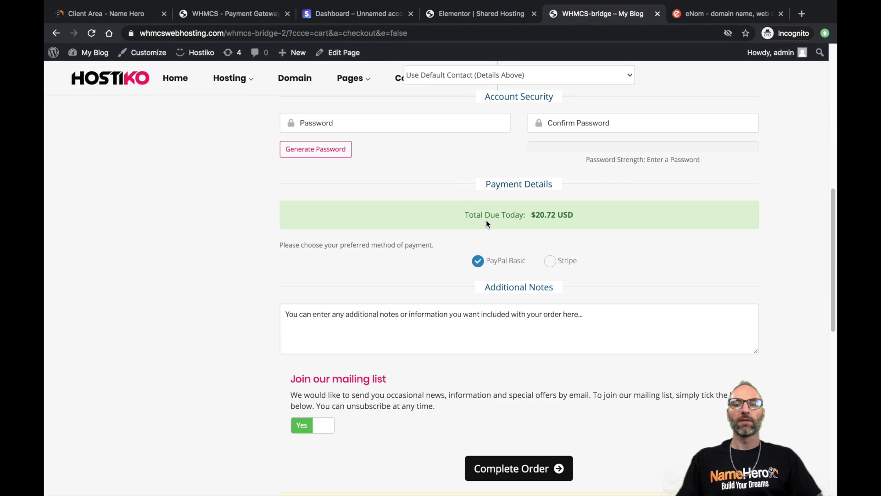
left_click(553, 261)
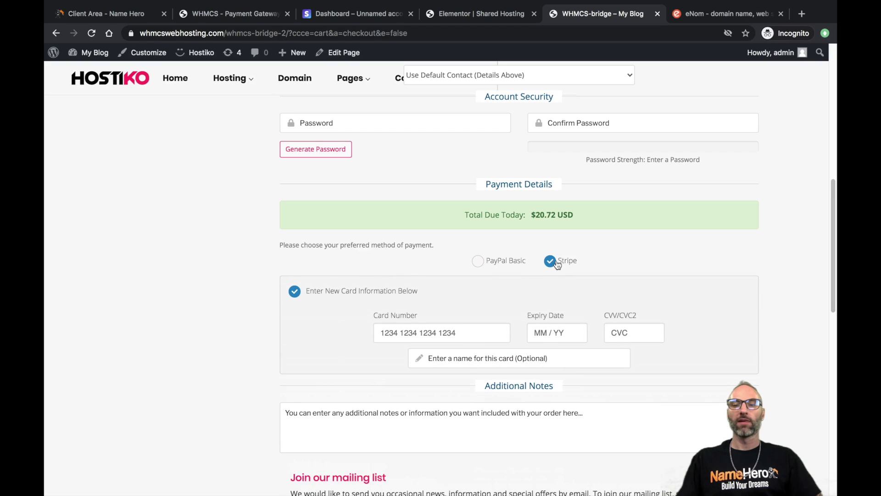
scroll(387, 301, "down", 3)
left_click(434, 256)
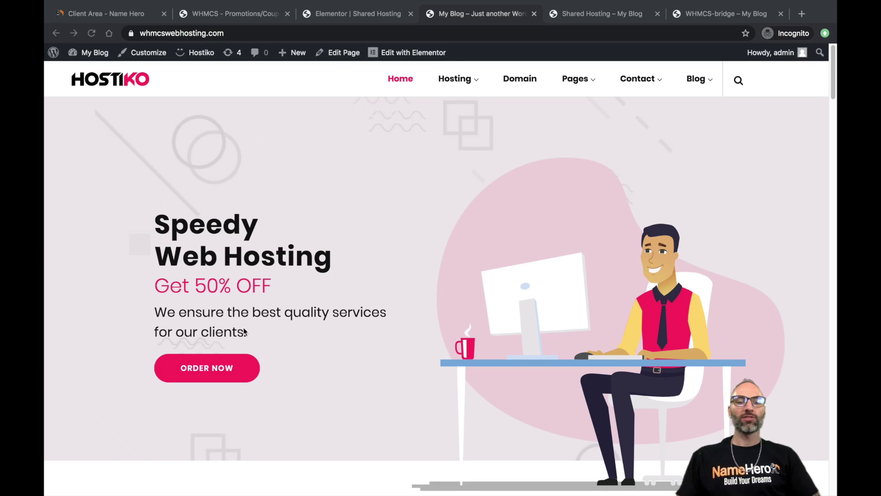
Step: From the NameHero client area, use Login to WHM for the Platinum Reseller account
left_click(360, 171)
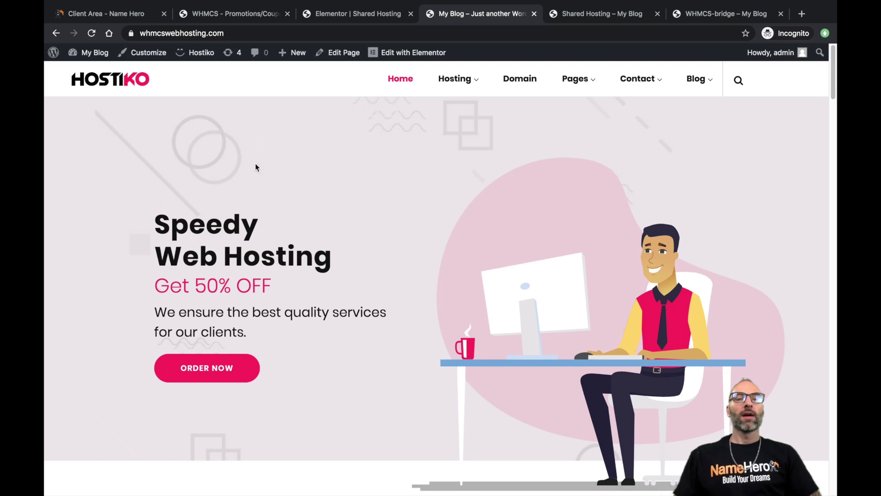
left_click(114, 19)
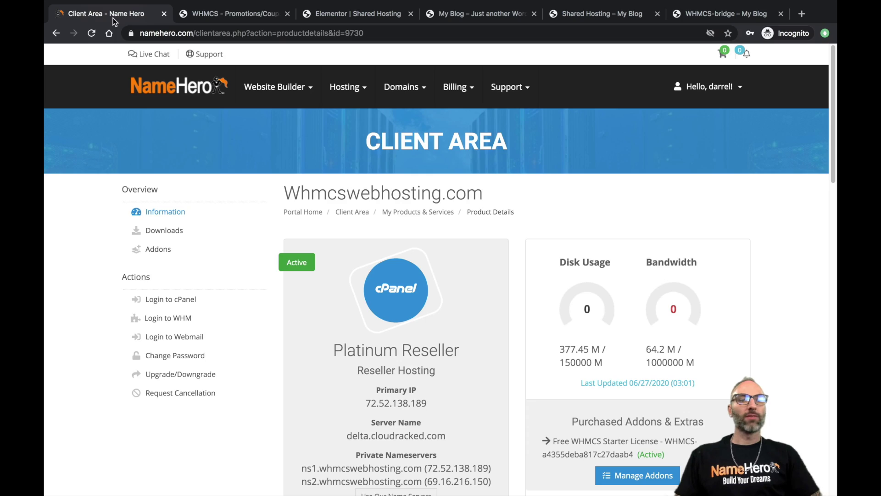
scroll(488, 325, "down", 1)
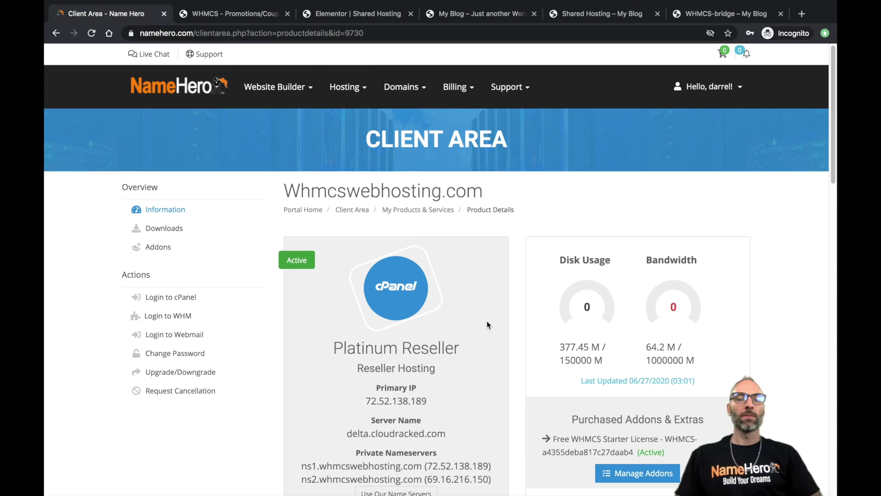
scroll(488, 325, "down", 2)
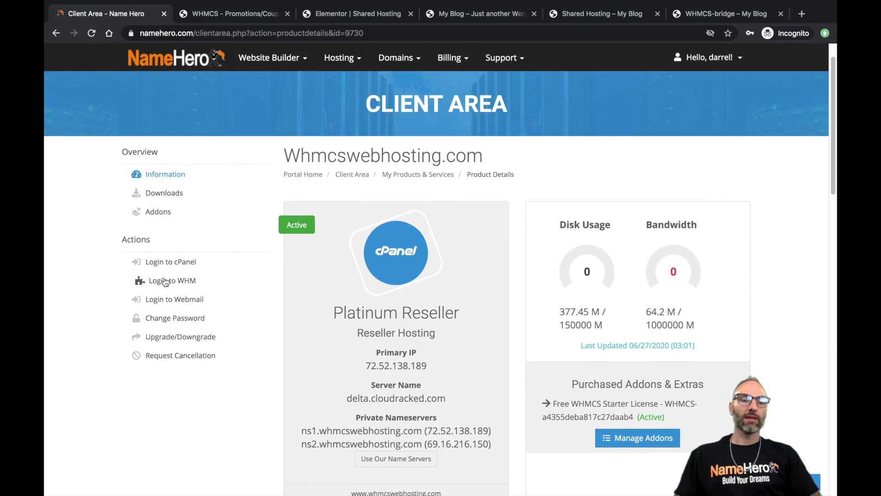
left_click(190, 281)
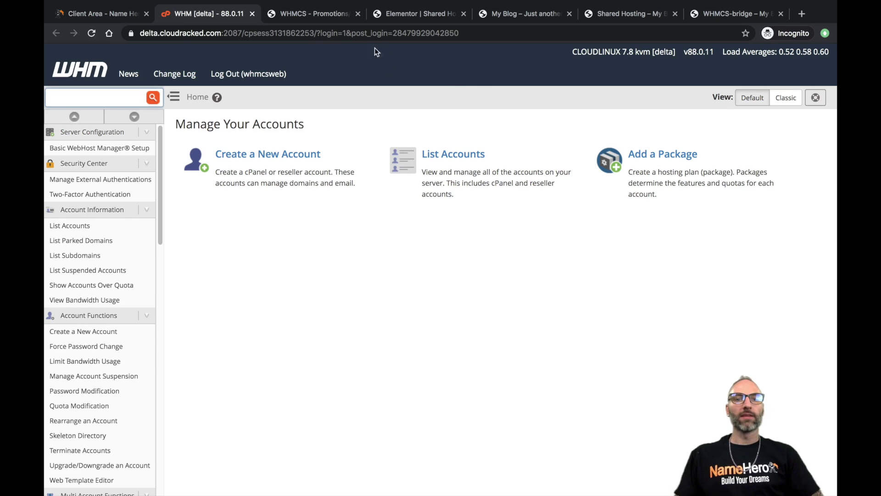
Step: Glance at the Hostiko tabs, then search WHM for 'bra' and open cPanel Customization
left_click(316, 13)
left_click(413, 14)
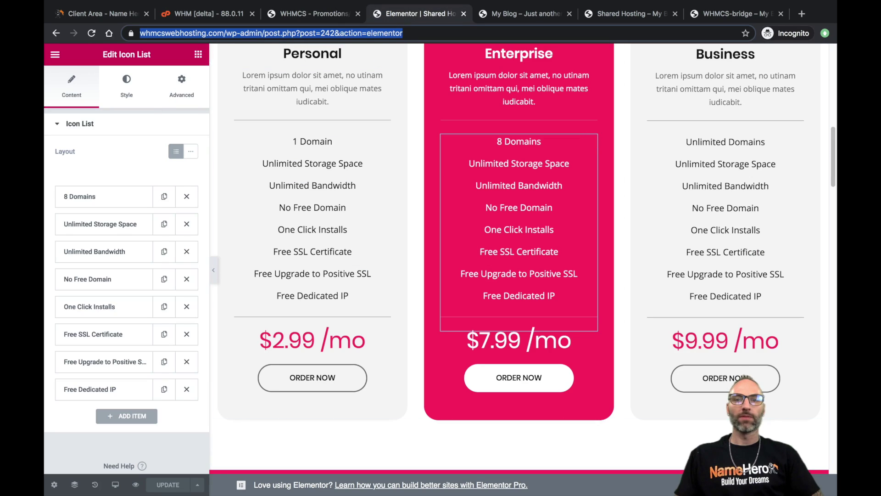
left_click(540, 11)
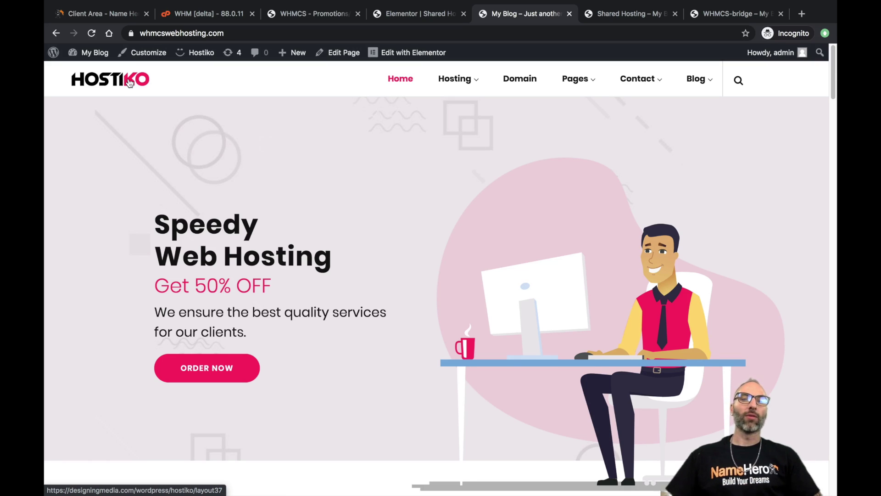
left_click(200, 17)
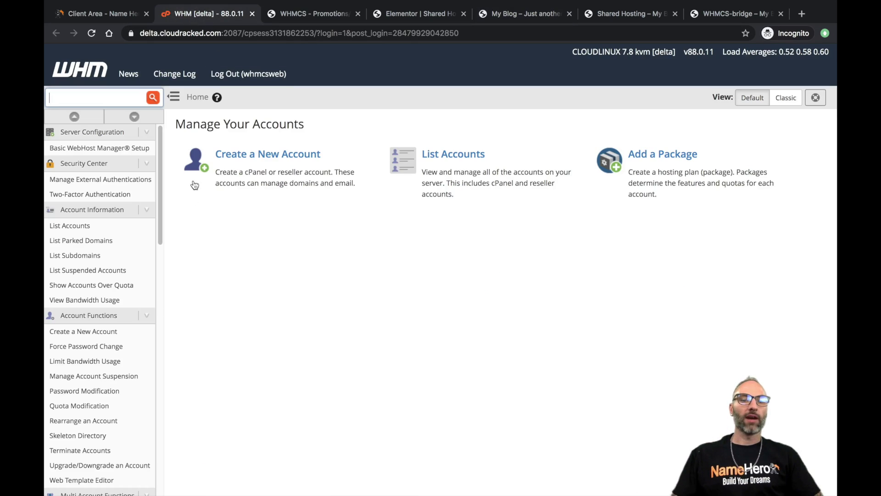
left_click(89, 99)
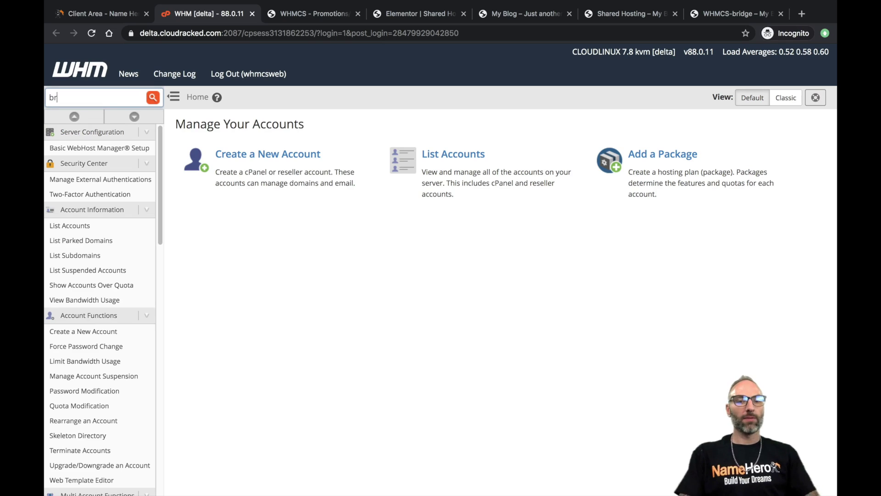
type("bra")
left_click_drag(64, 97, 46, 95)
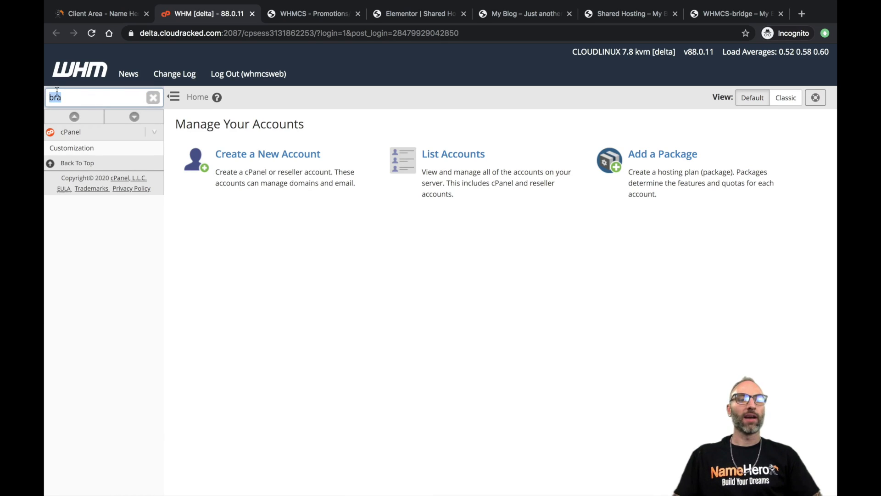
left_click(68, 147)
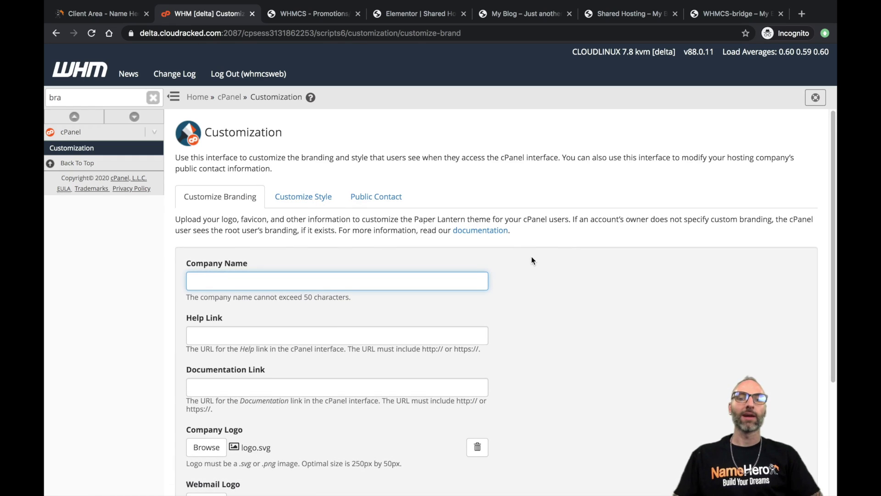
Step: Enter 'WHMCS Web Hosting' as the Company Name and bring up the WHMCS-bridge storefront
scroll(531, 256, "down", 3)
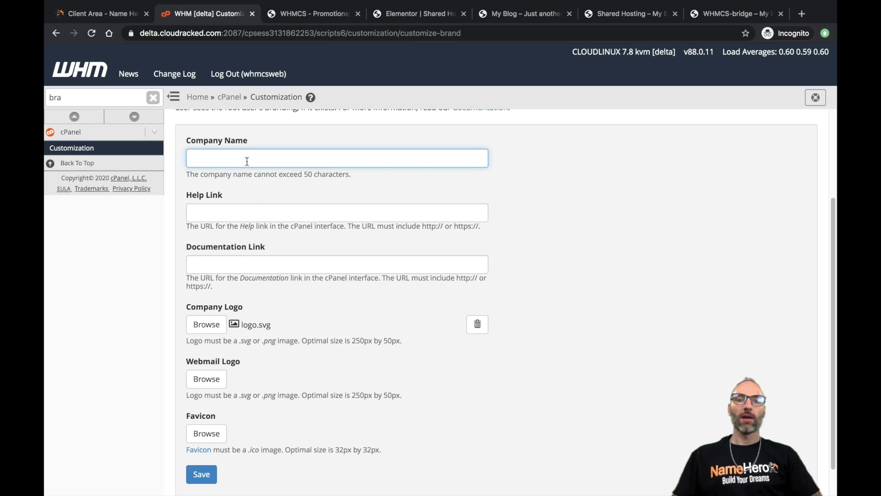
type("WHMCS ")
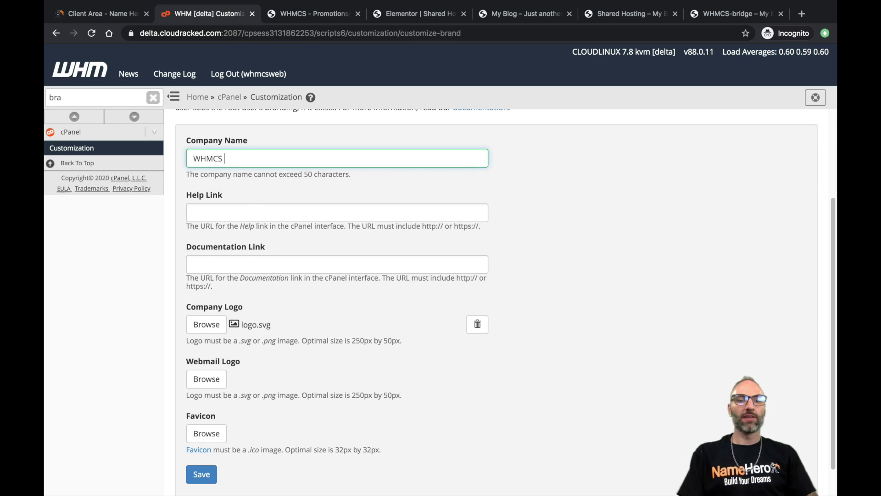
type("Web Hosting")
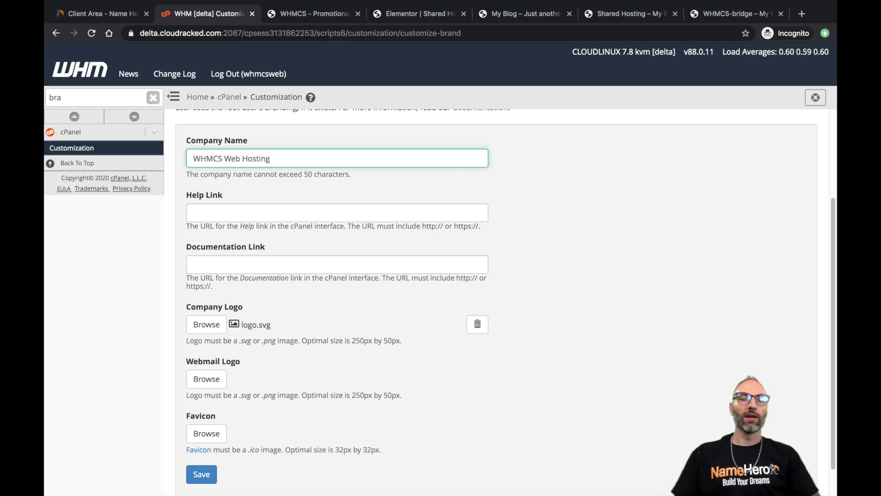
left_click(208, 211)
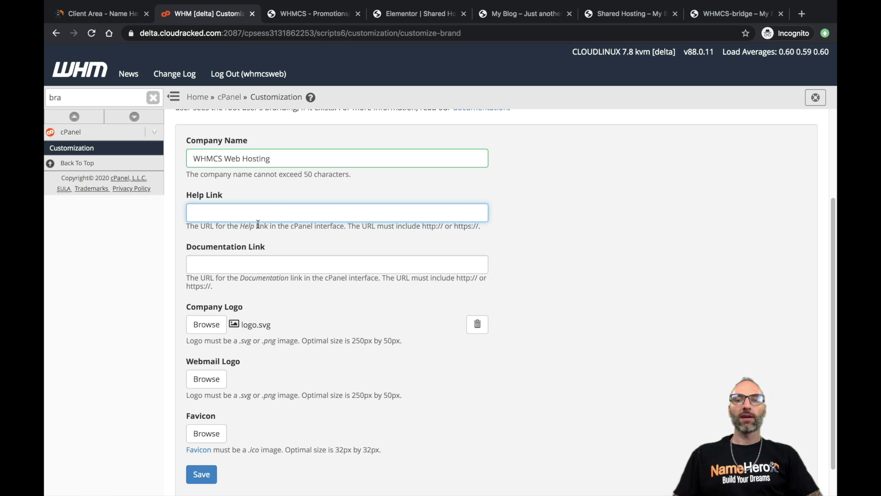
left_click(730, 19)
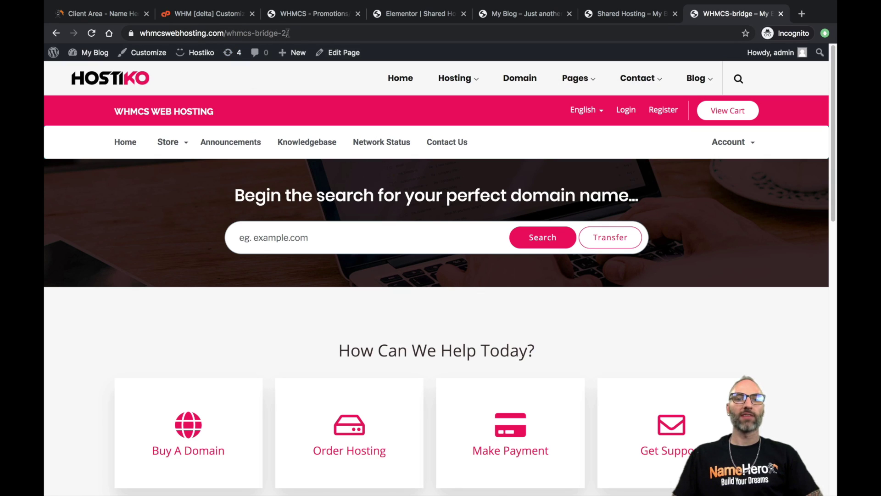
Step: Browse the Shared Hosting and home pages, then open the storefront Knowledgebase showing no articles
left_click(592, 15)
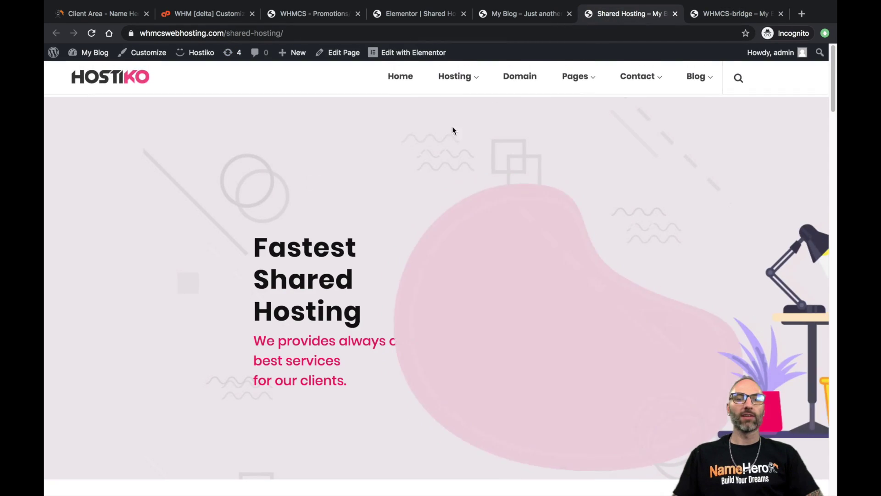
left_click(528, 14)
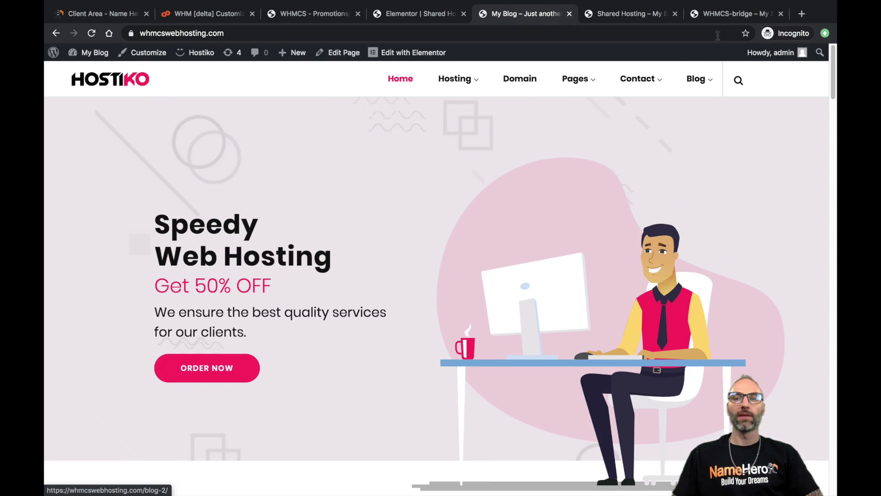
left_click(726, 17)
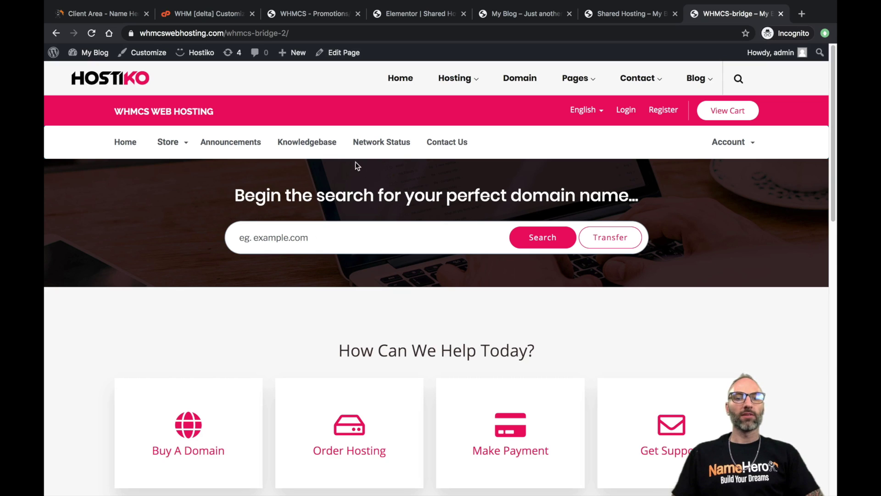
left_click(311, 143)
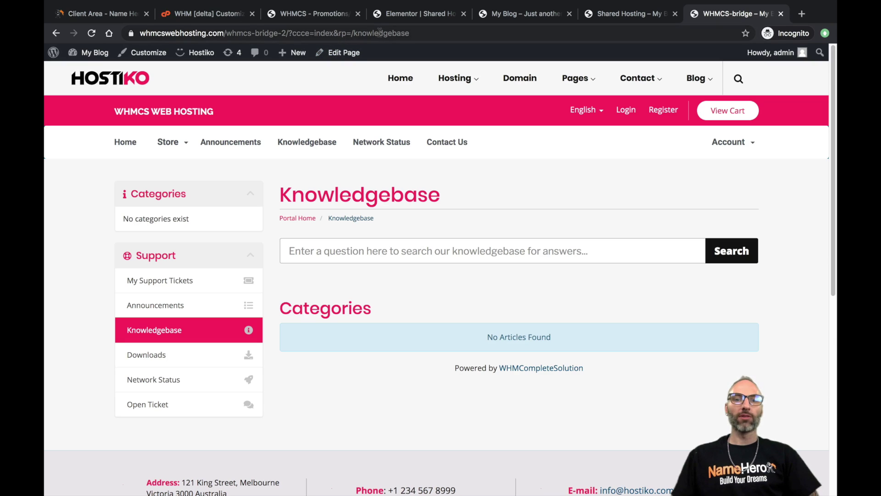
left_click(185, 34)
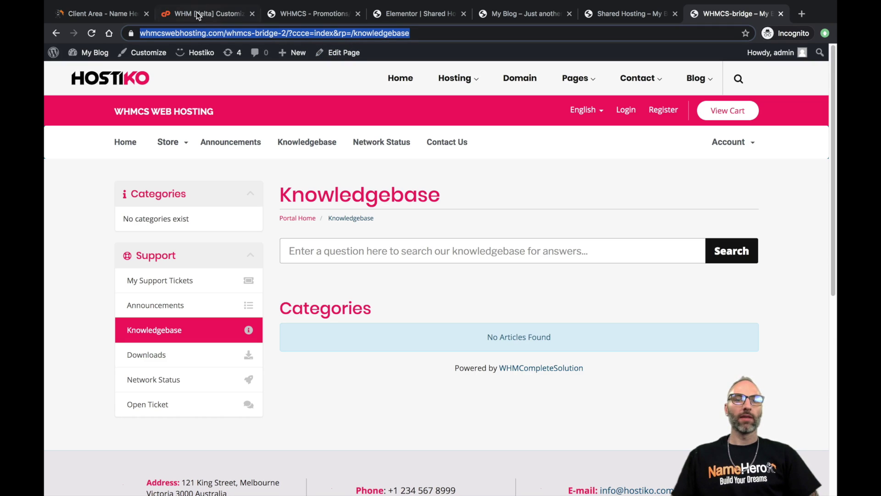
left_click(196, 12)
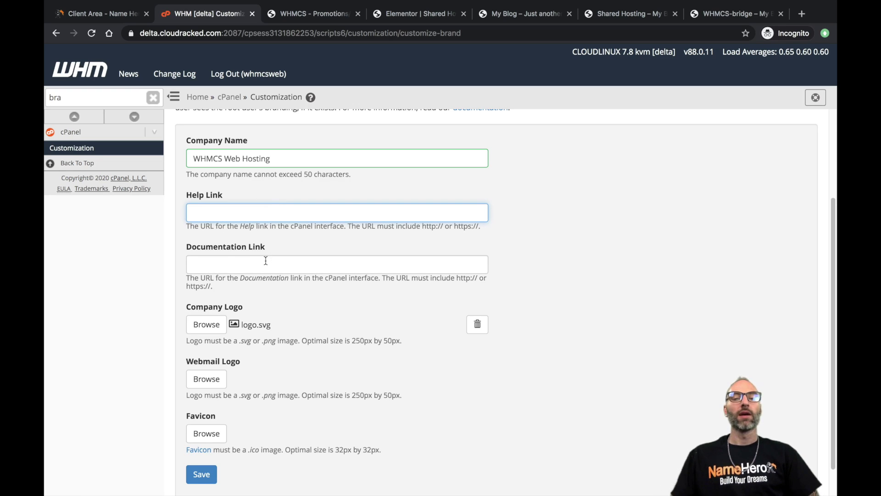
Step: Upload logo.svg as both the Company Logo and Webmail Logo and save the cPanel branding
left_click(280, 212)
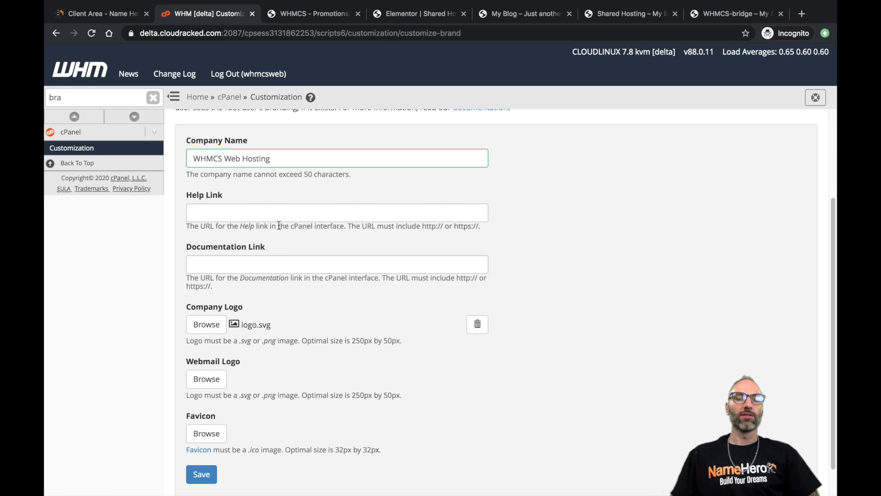
left_click(256, 265)
scroll(254, 212, "down", 2)
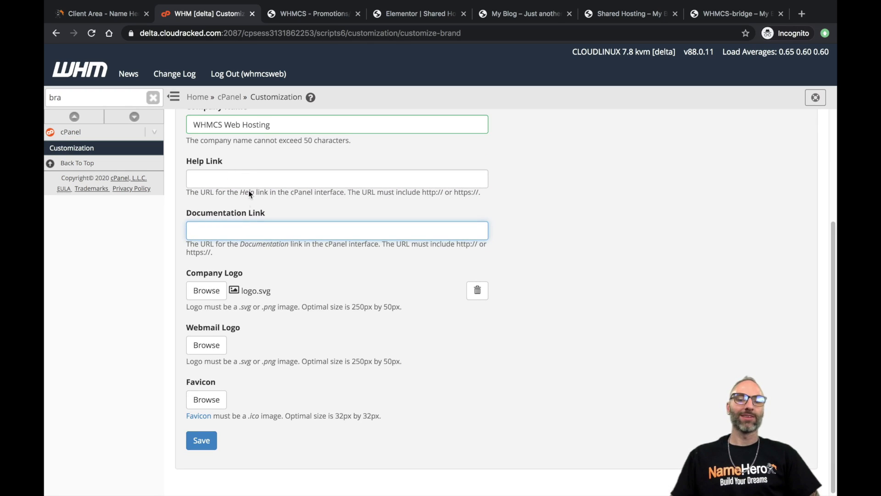
left_click(197, 287)
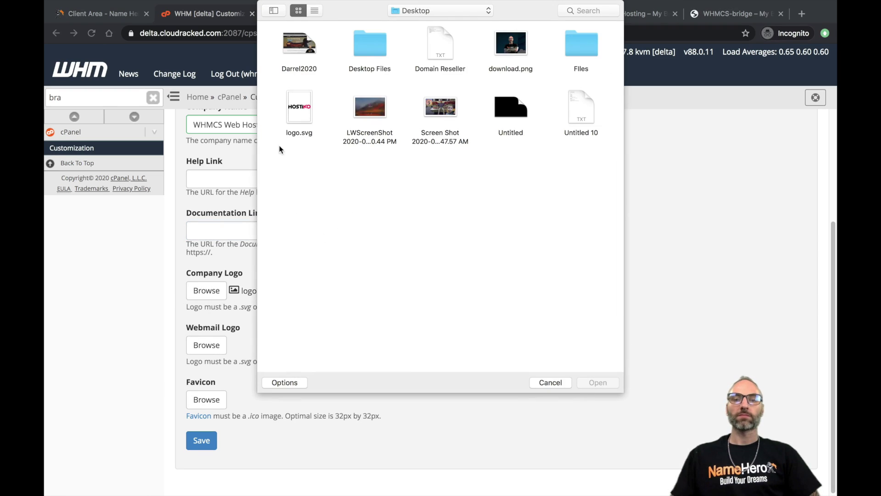
left_click(300, 110)
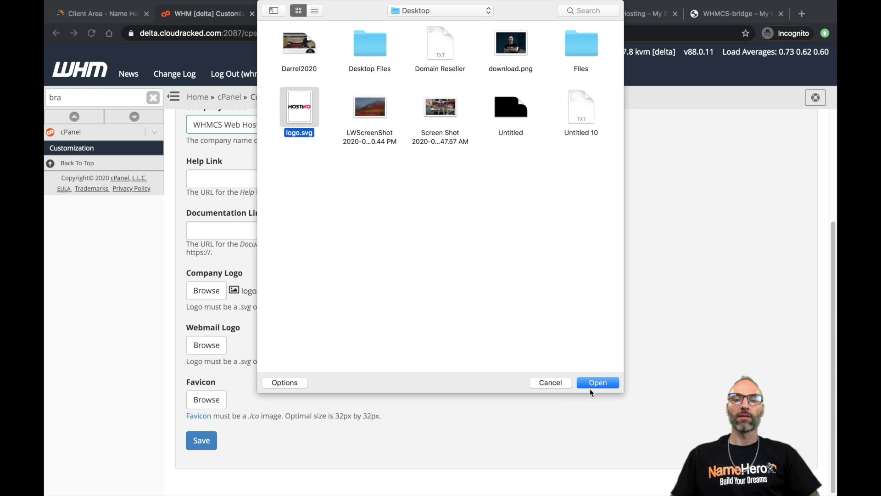
left_click(593, 383)
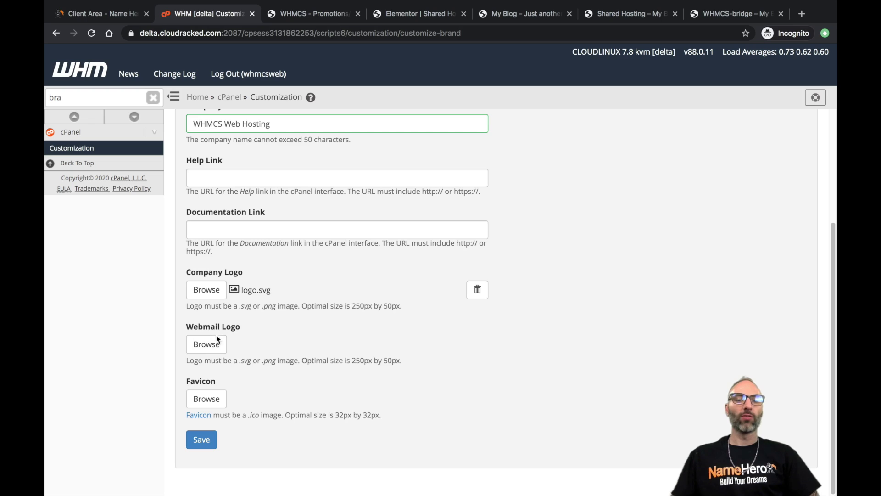
left_click(202, 342)
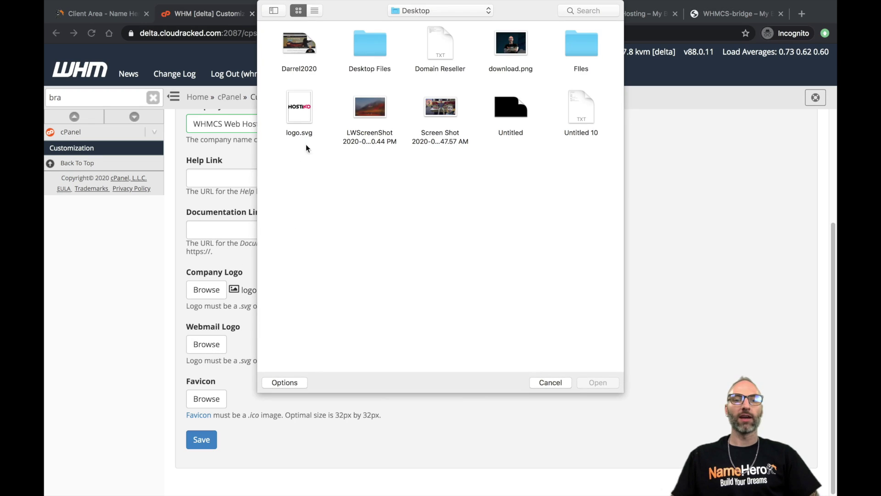
double_click(296, 115)
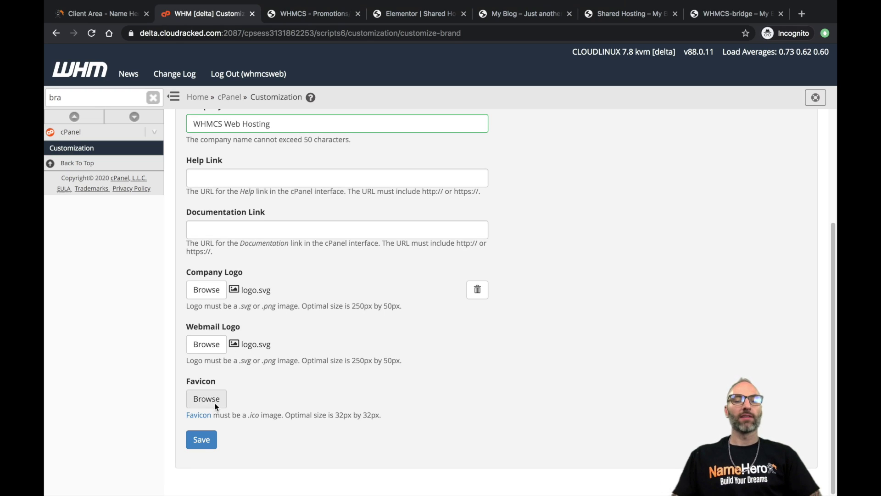
left_click(211, 442)
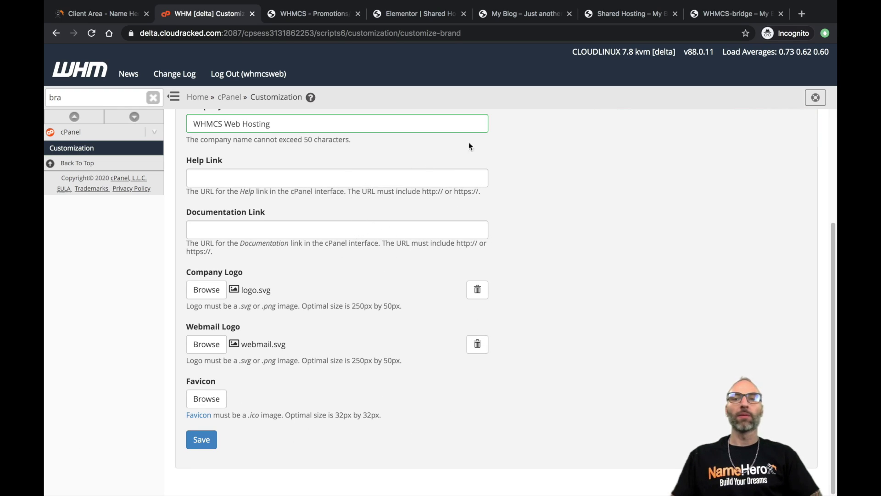
left_click(306, 21)
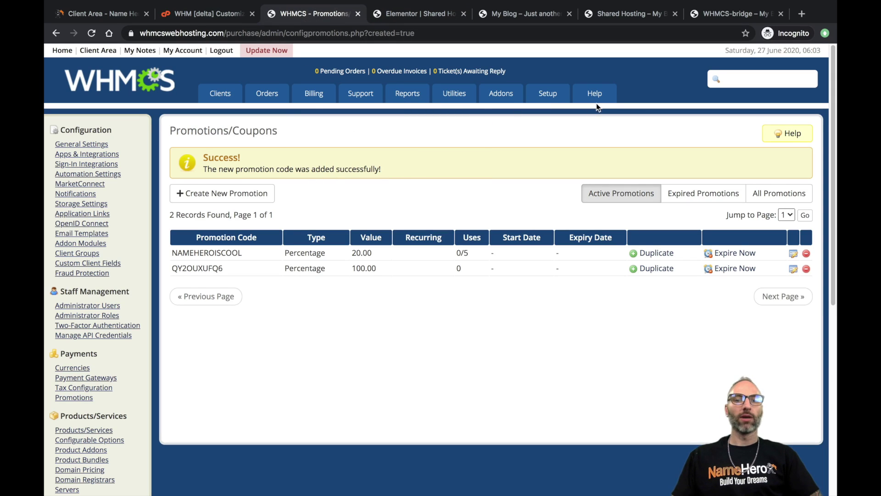
Step: Open the Announcements admin list, then look over the storefront home page
mouse_move(366, 95)
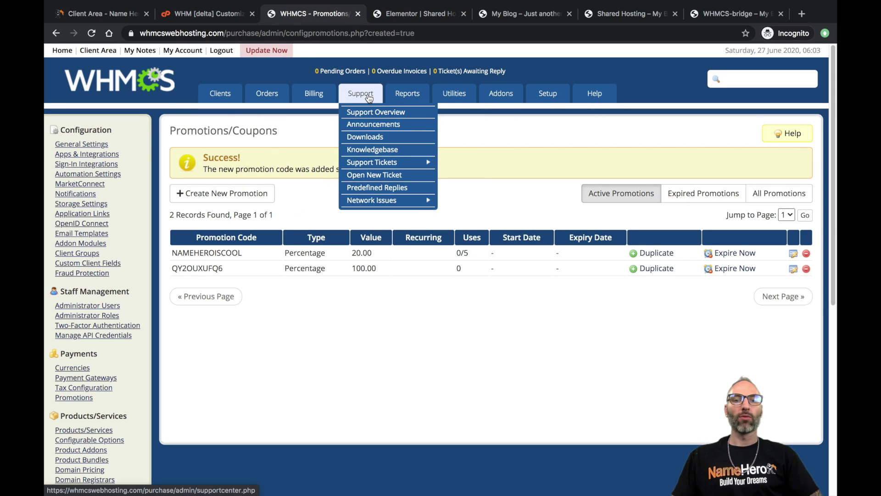
left_click(376, 125)
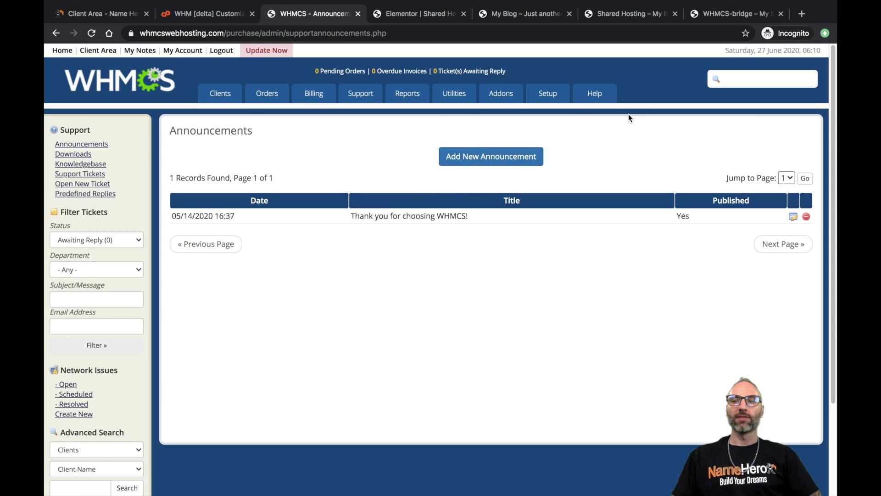
left_click(723, 15)
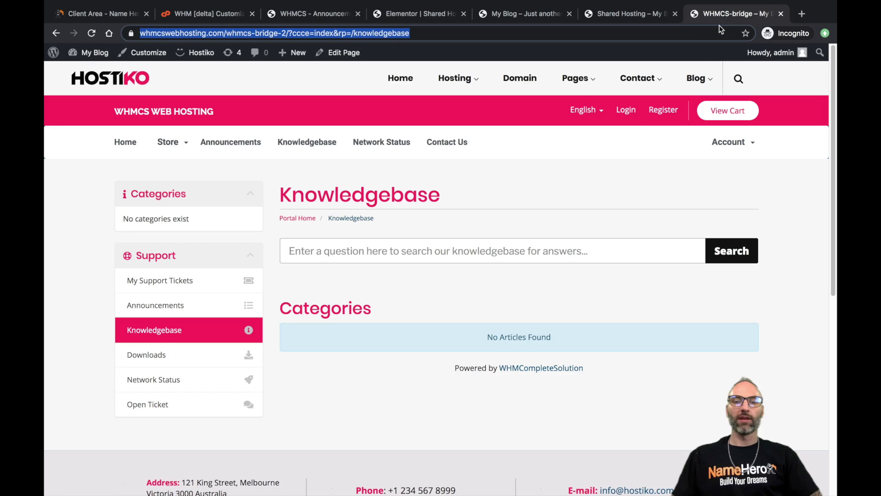
left_click(121, 143)
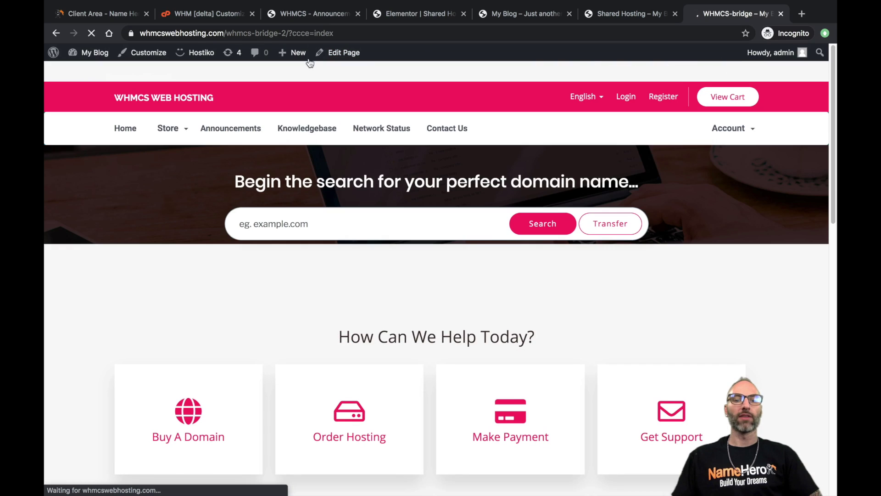
scroll(275, 301, "down", 5)
scroll(303, 298, "down", 3)
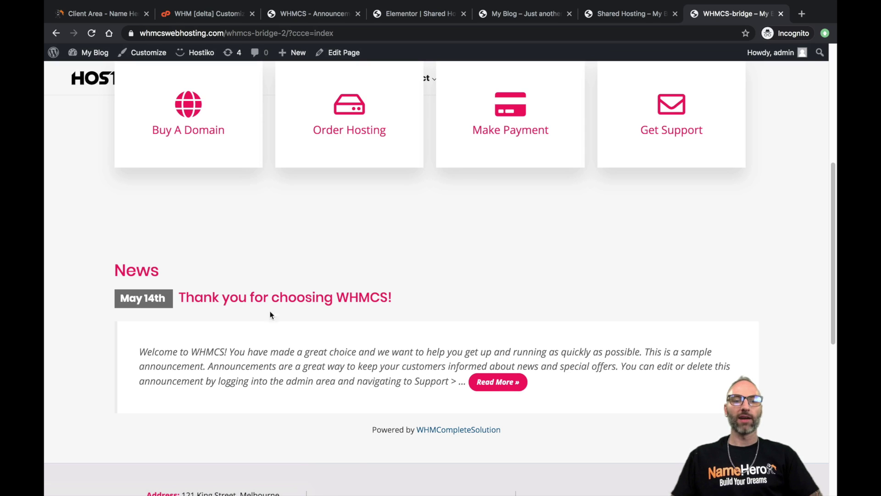
Step: Delete the 'Thank you for choosing WHMCS!' announcement and go to the Knowledgebase admin page
left_click(320, 14)
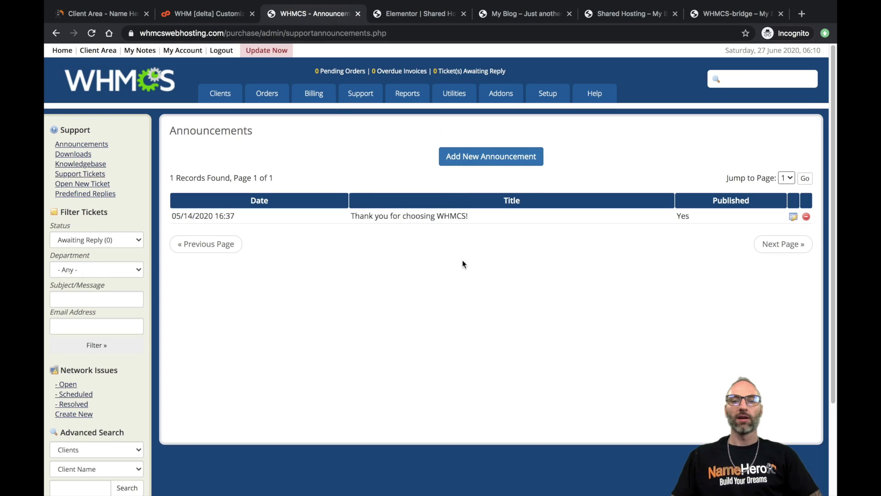
left_click(806, 217)
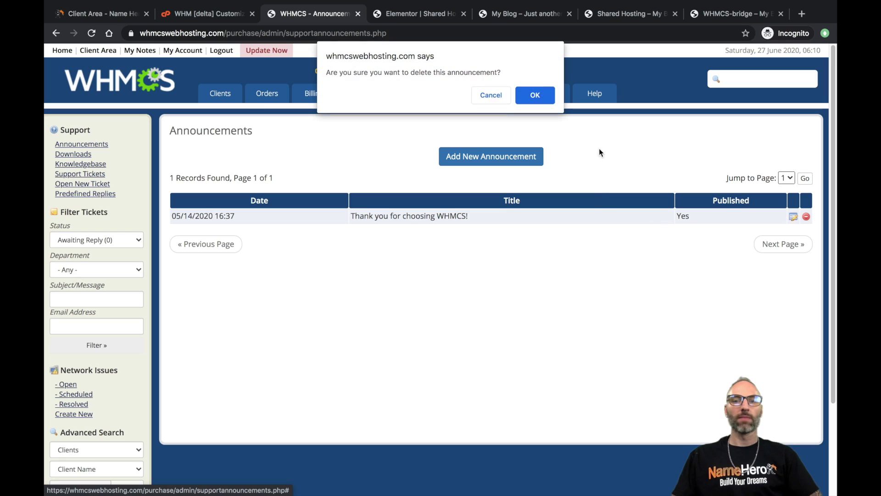
left_click(527, 96)
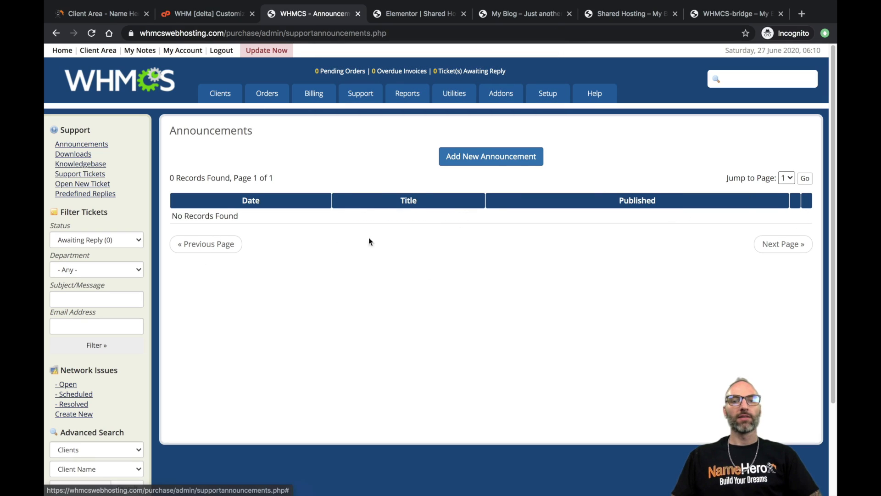
mouse_move(366, 105)
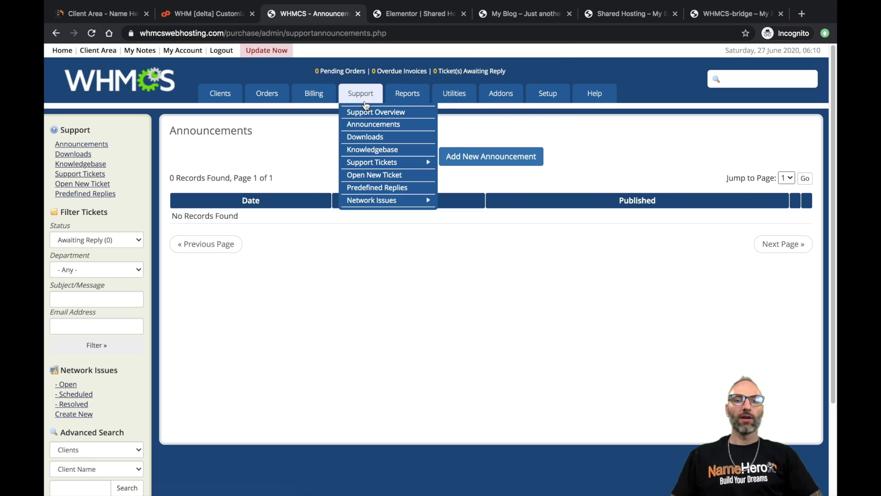
left_click(370, 150)
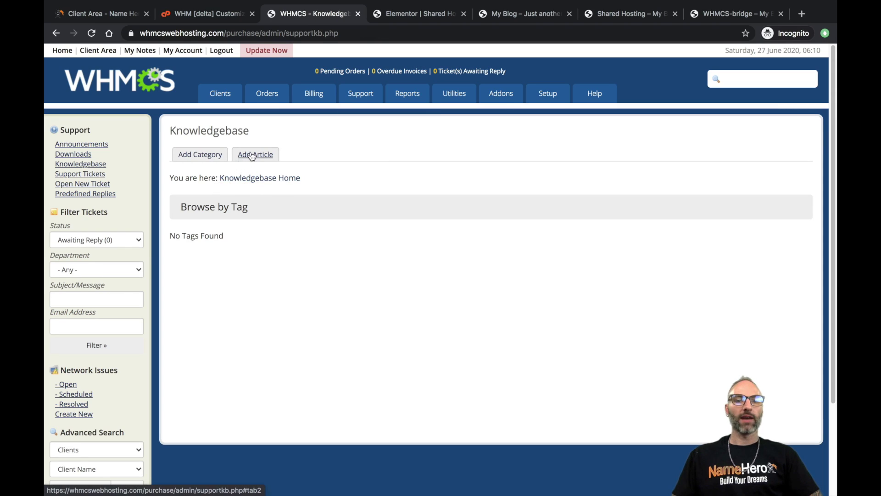
Step: Add a knowledgebase category named 'Getting Started'
left_click(260, 155)
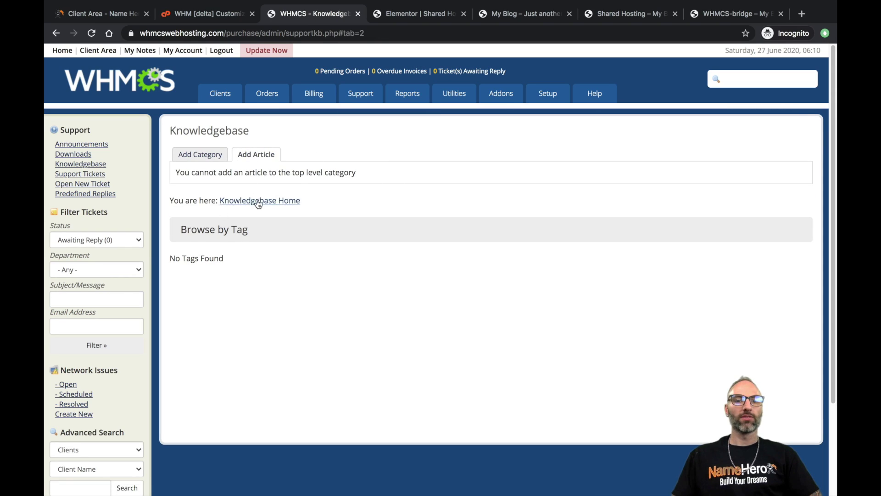
left_click(206, 155)
left_click(344, 183)
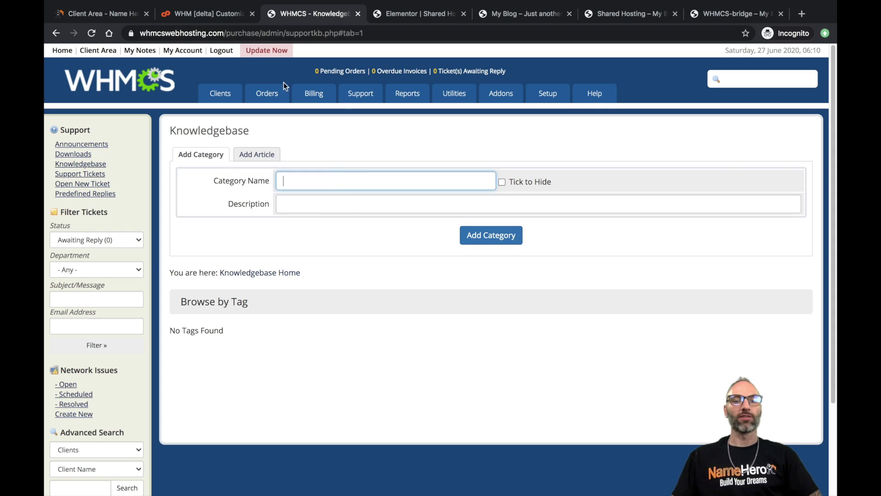
type("Getting S")
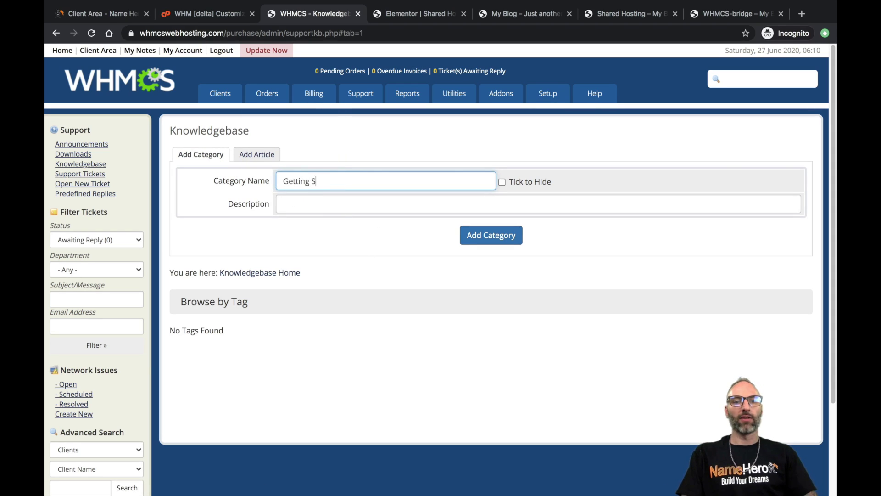
type("tarted")
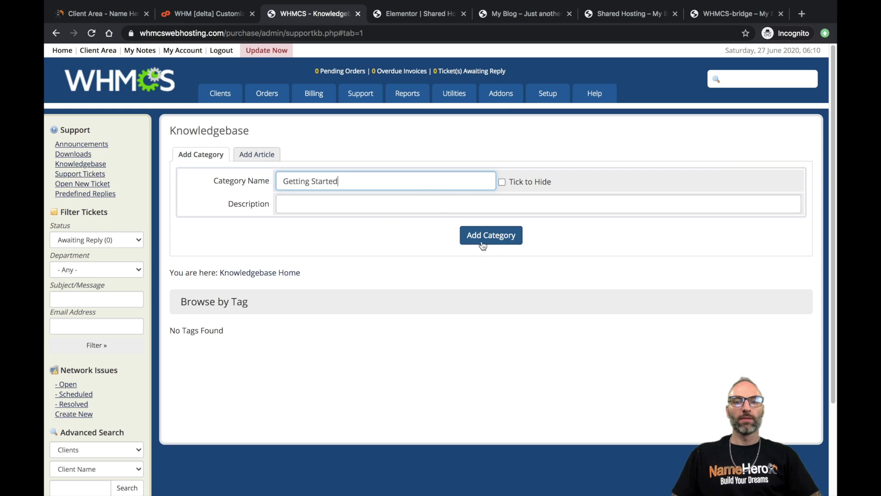
left_click(480, 244)
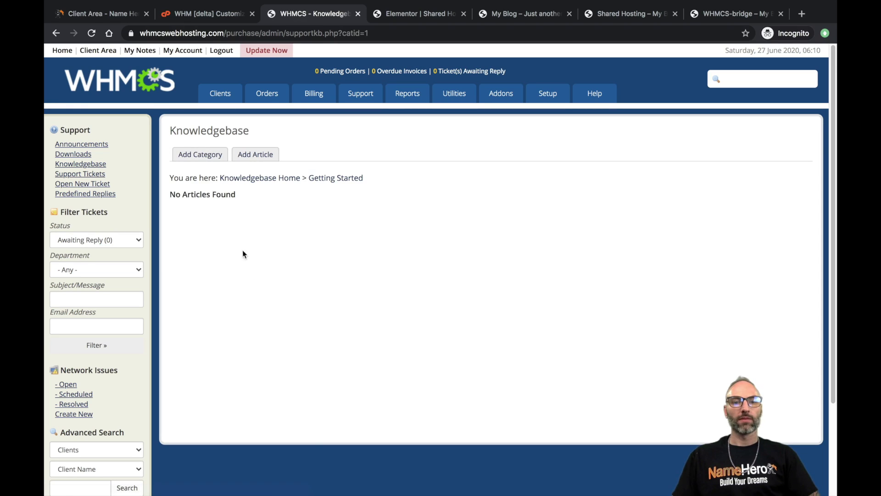
Step: Create the 'How To Sign Up' article in Getting Started with body text 'This is how you start'
left_click(256, 154)
left_click(308, 184)
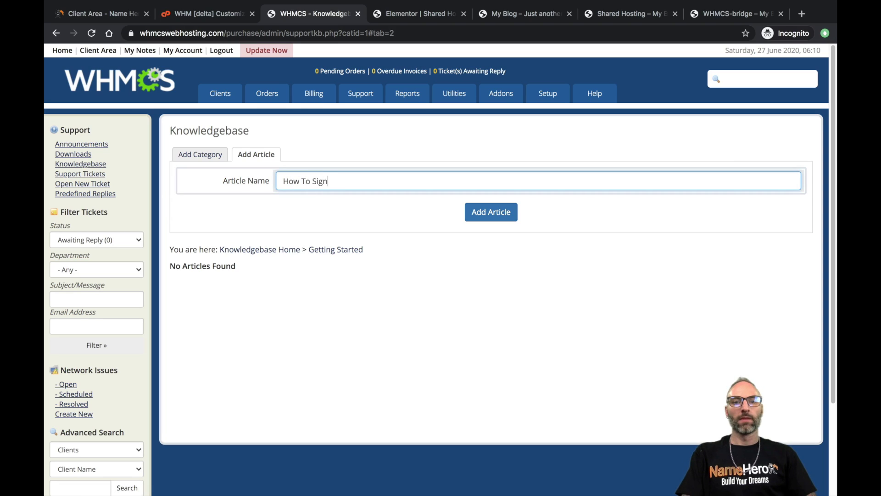
left_click(497, 212)
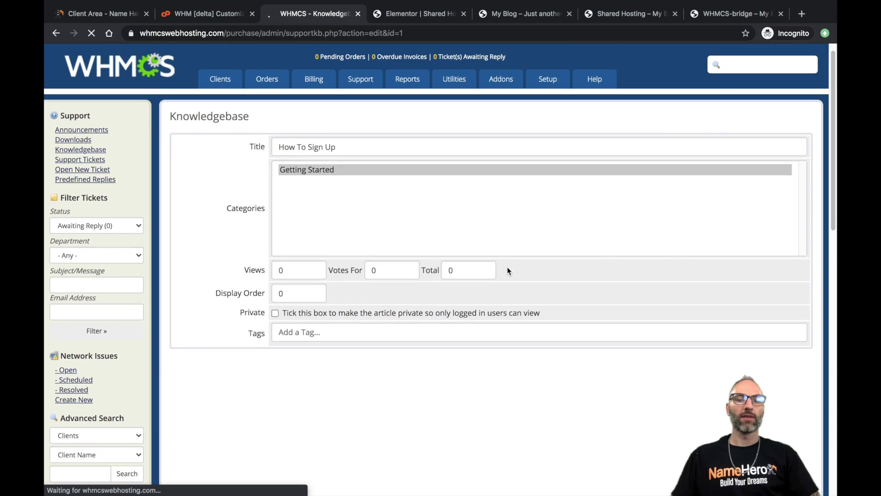
scroll(508, 266, "down", 2)
scroll(321, 212, "down", 5)
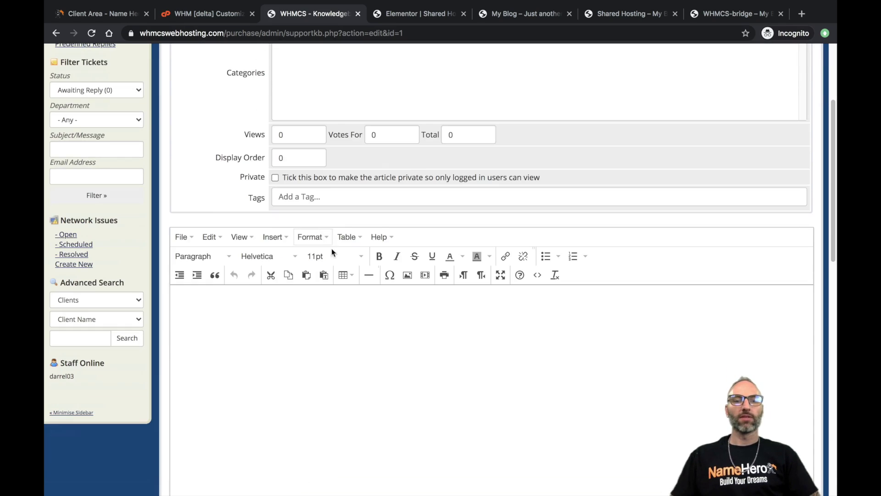
scroll(257, 183, "up", 5)
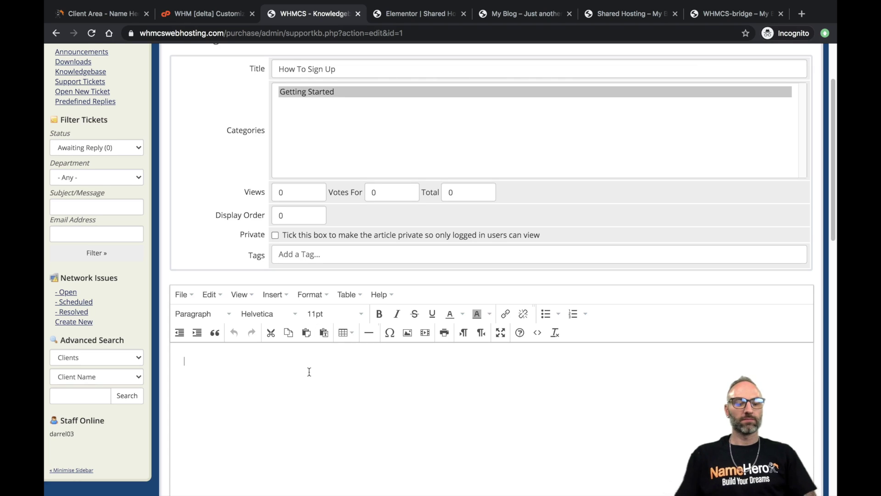
type("s is how you start")
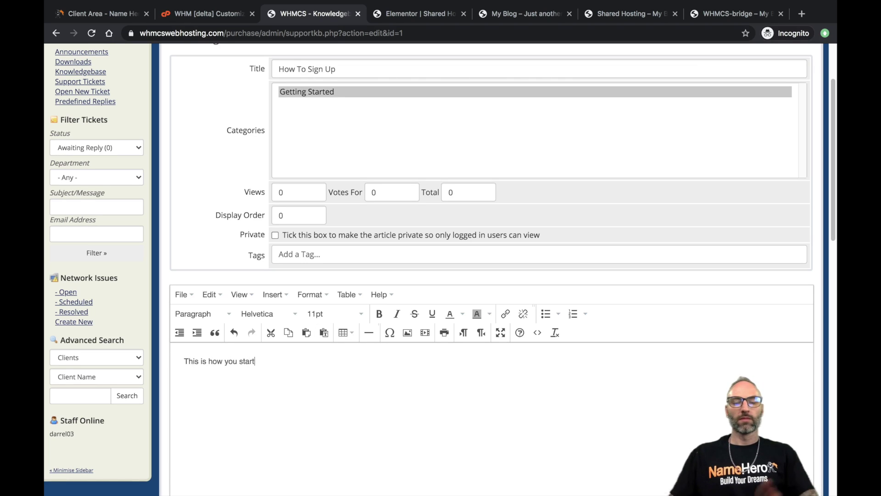
scroll(323, 384, "down", 5)
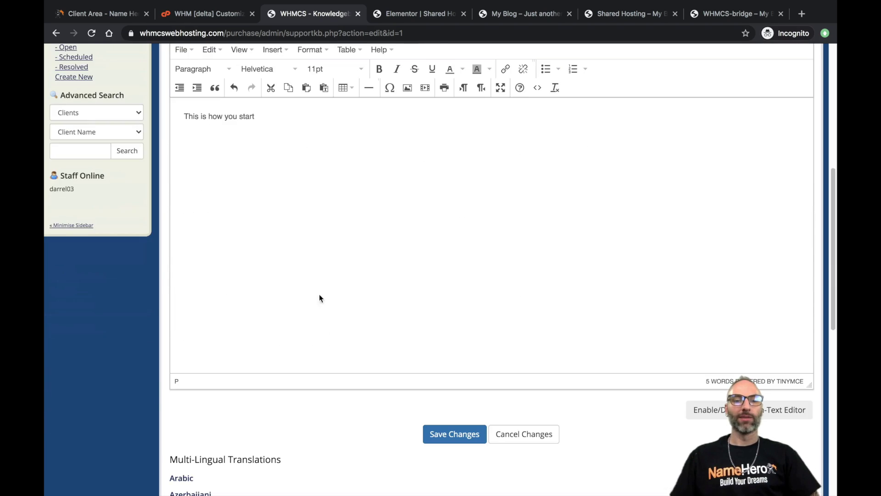
left_click(456, 435)
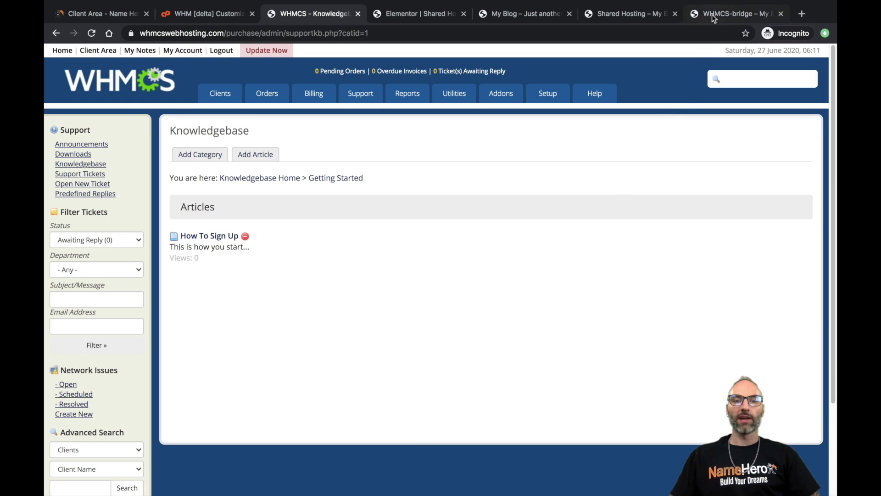
Step: Reopen the How To Sign Up article to verify it, then view the Hostiko storefront
left_click(197, 236)
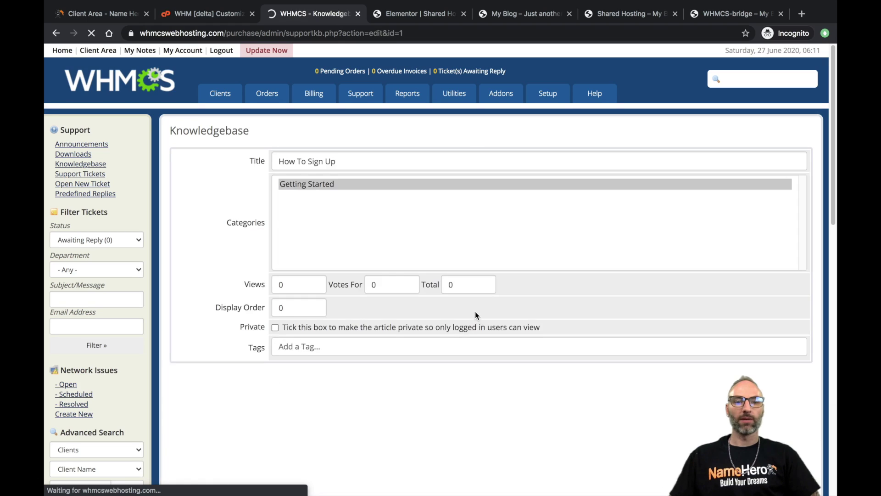
scroll(475, 311, "down", 7)
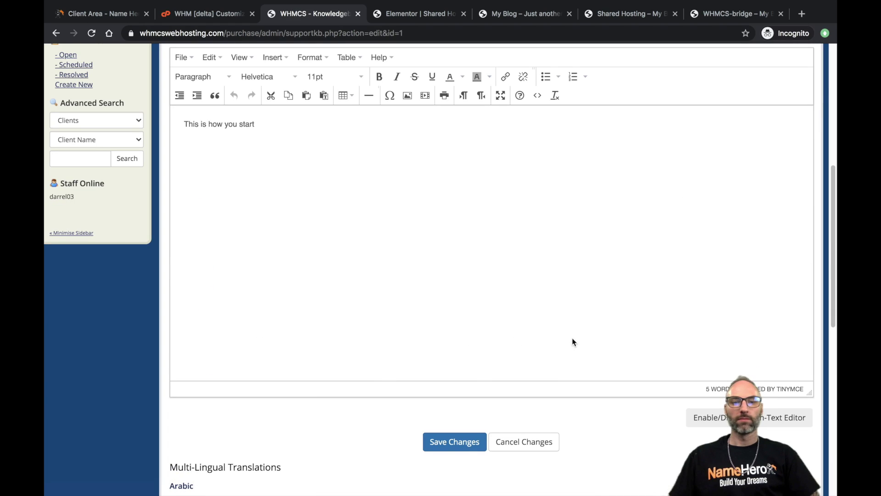
scroll(522, 347, "up", 7)
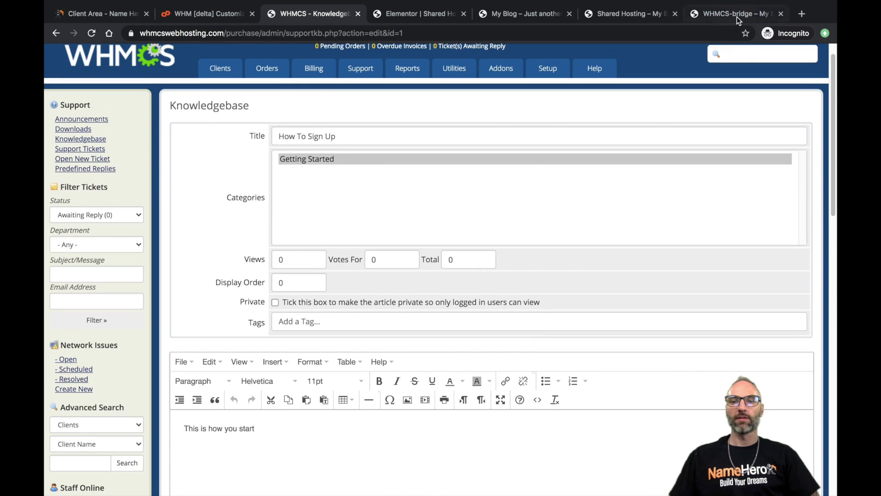
left_click(737, 17)
scroll(450, 235, "up", 7)
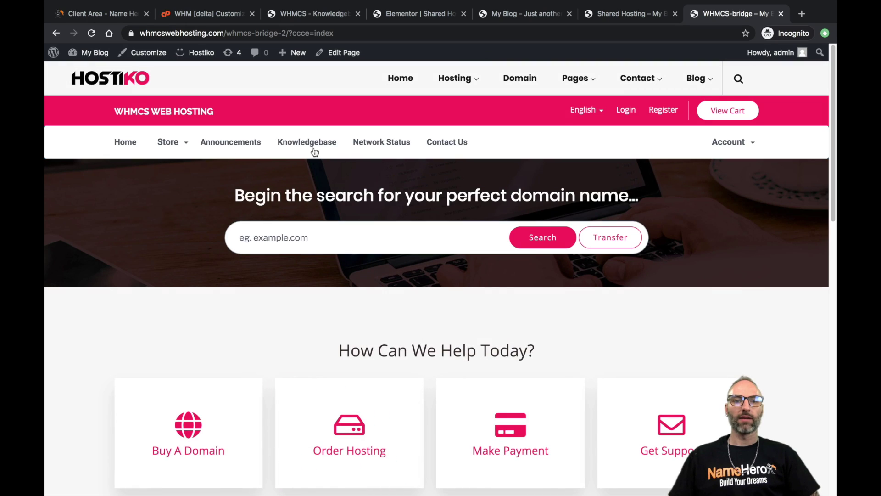
Step: Open the storefront Knowledgebase in a new tab and view the Getting Started category
left_click(314, 144, "super")
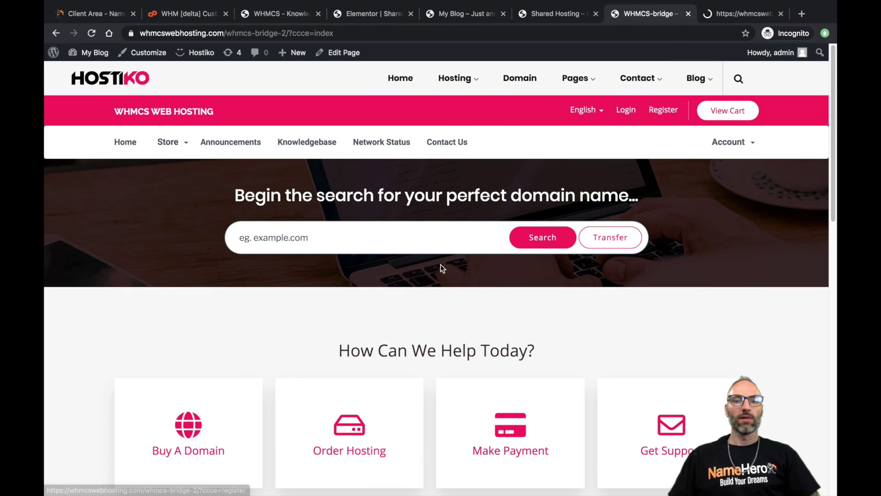
left_click(722, 16)
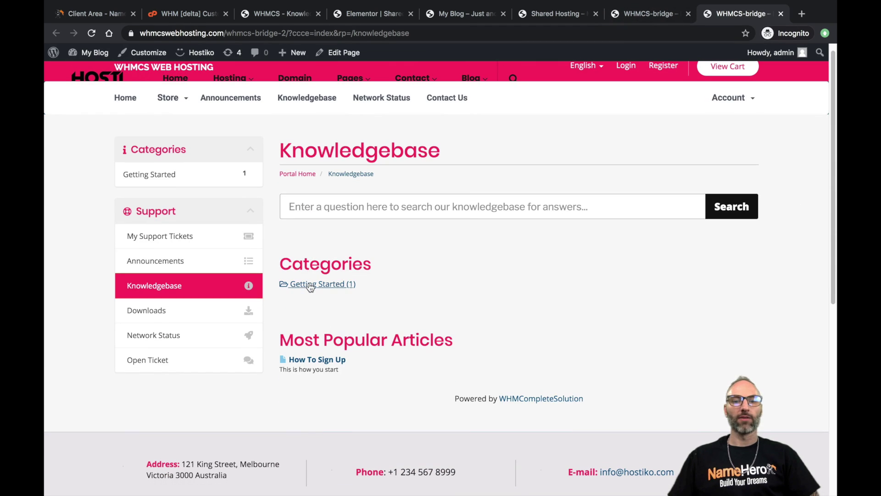
left_click(308, 287)
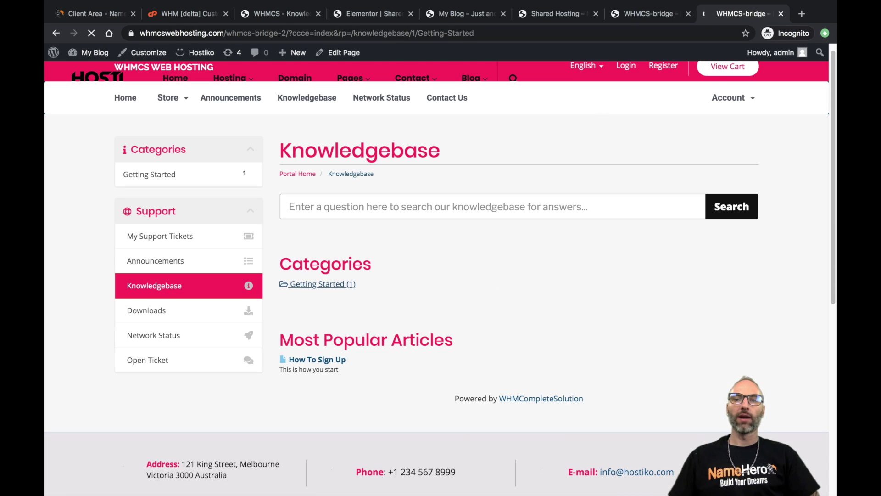
left_click(639, 14)
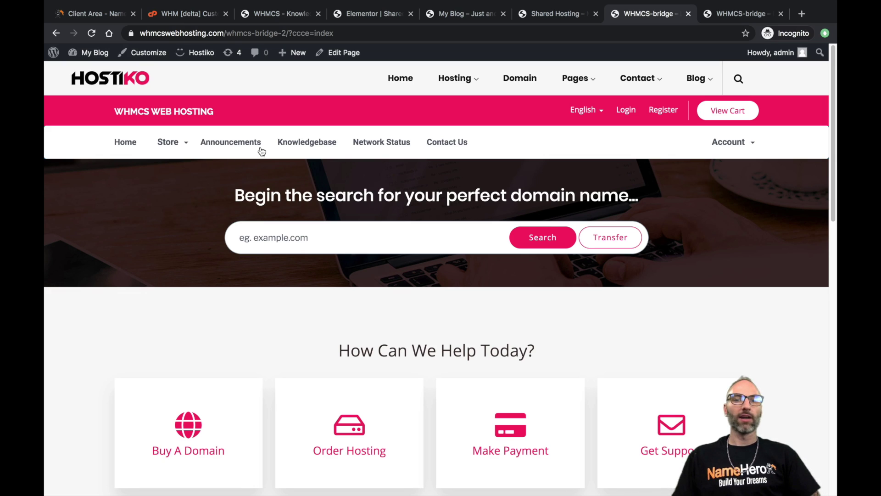
Step: Check the admin announcements list against the News section on the storefront homepage
left_click(279, 17)
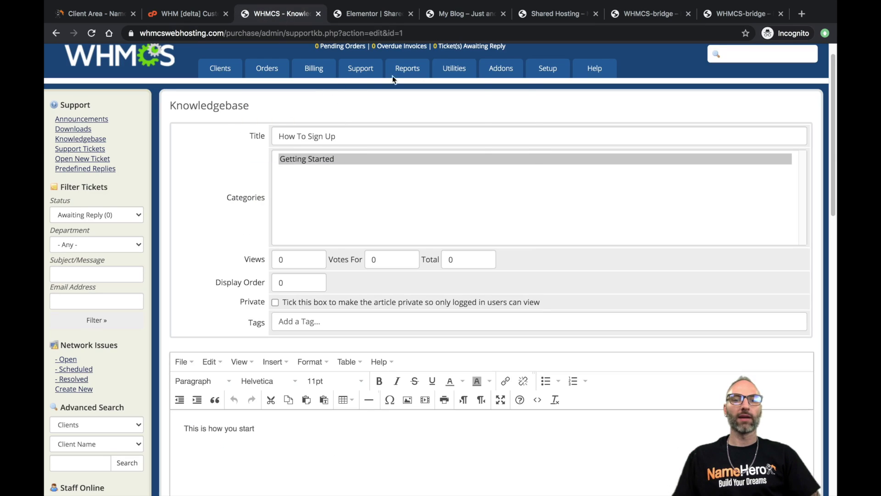
mouse_move(360, 69)
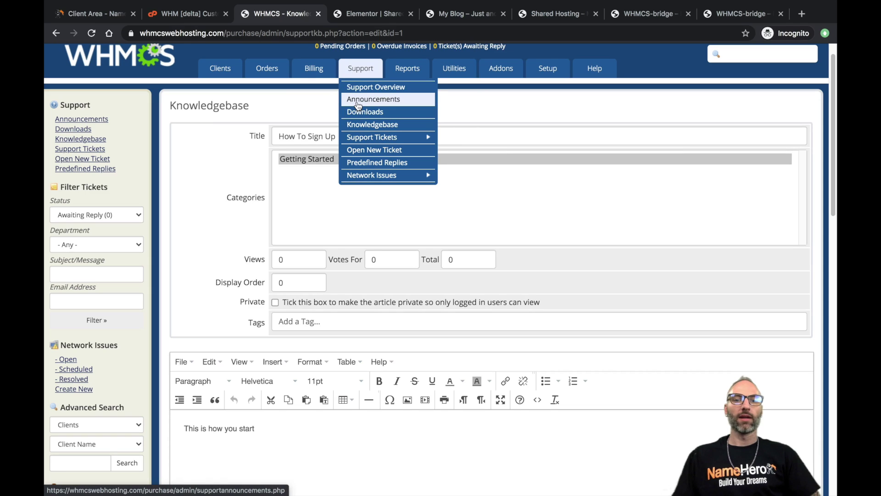
left_click(358, 100)
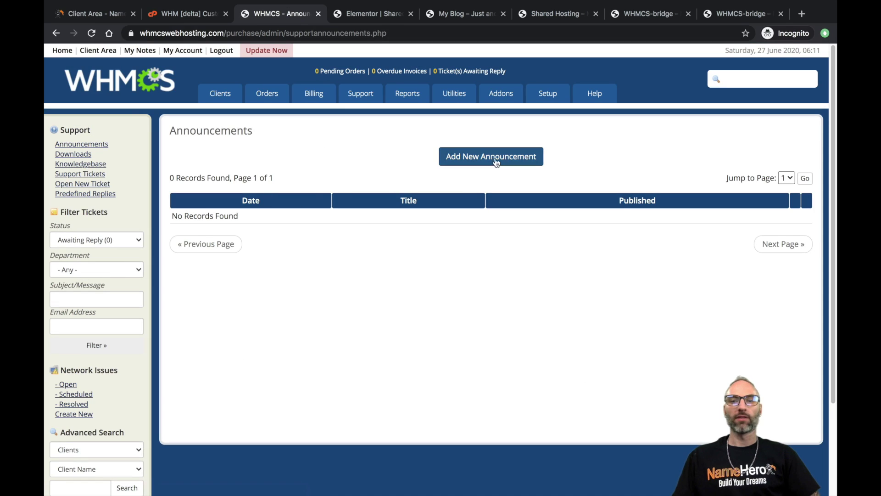
left_click(651, 14)
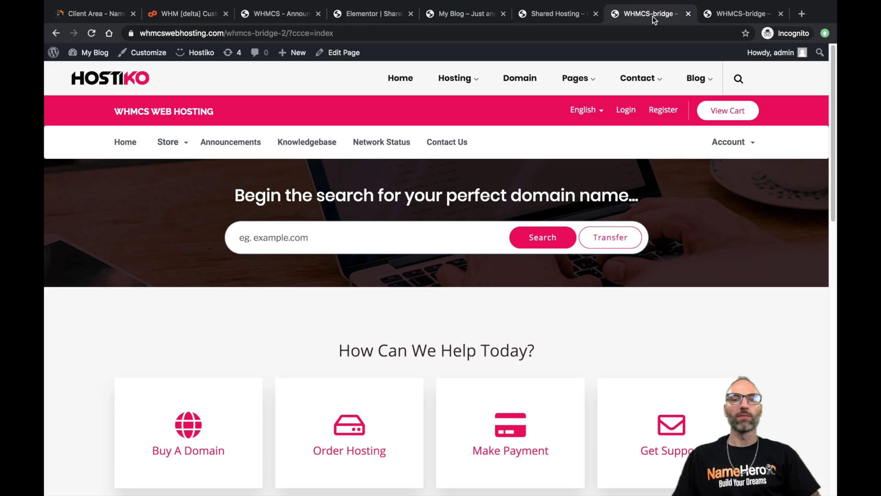
scroll(213, 307, "down", 2)
scroll(501, 374, "down", 8)
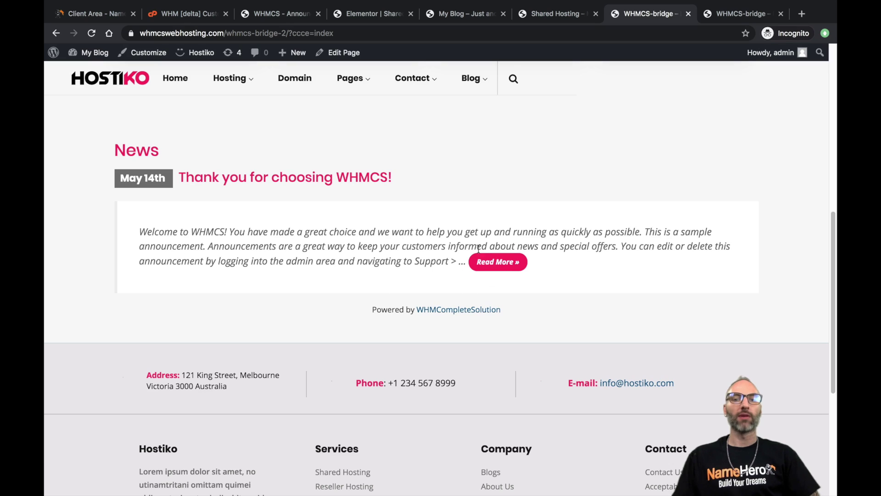
scroll(443, 241, "up", 8)
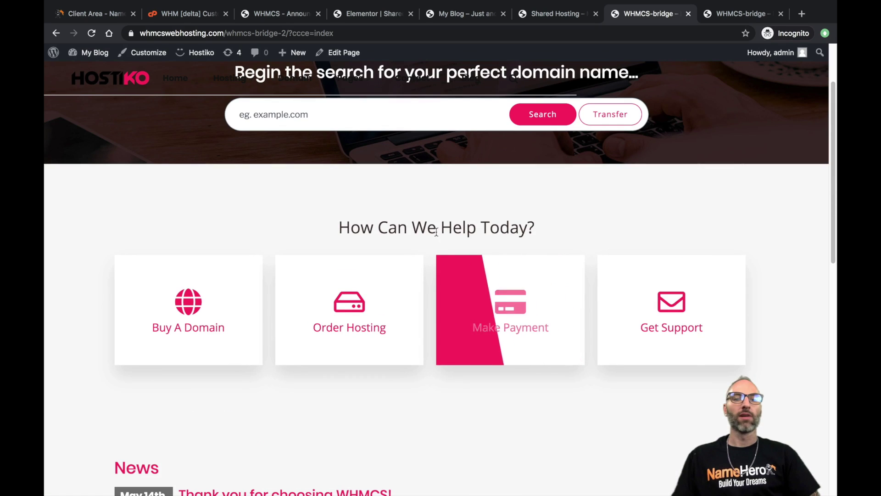
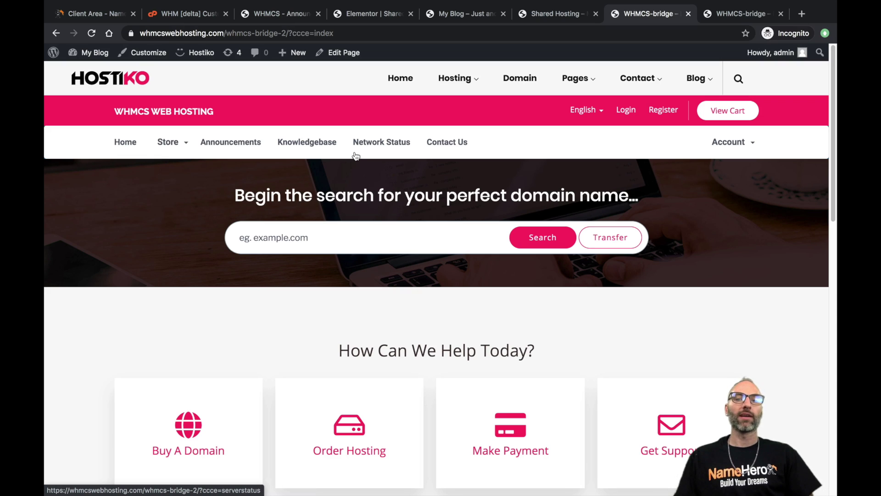
Step: Save the 'WHMCS Web Hosting' cPanel branding in WHM, with logo.svg and webmail.svg
left_click(448, 145)
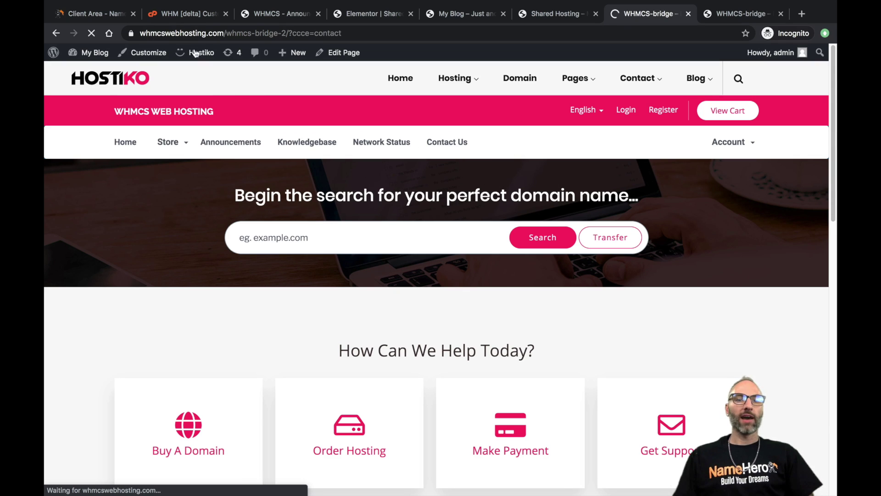
left_click(195, 14)
left_click(198, 439)
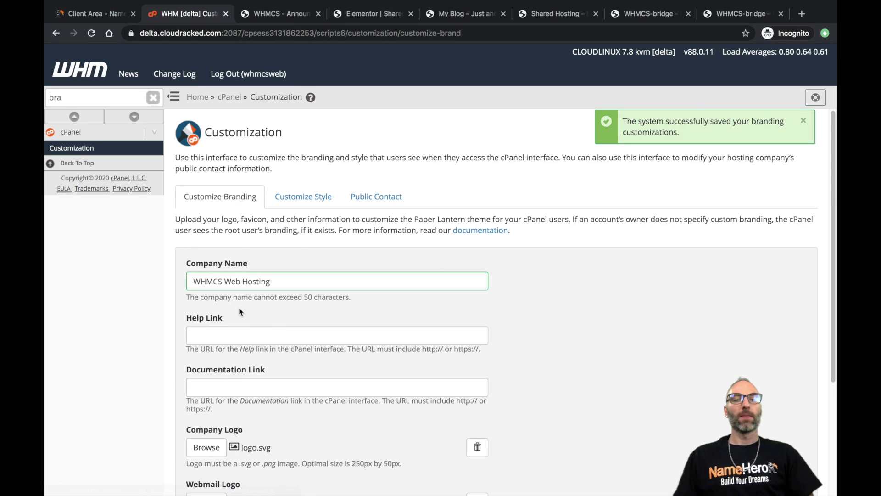
Step: Browse the Basic, Dark, Light and Retro cPanel styles under Customize Style, then close WHM
scroll(282, 198, "down", 2)
scroll(282, 198, "up", 2)
left_click(288, 202)
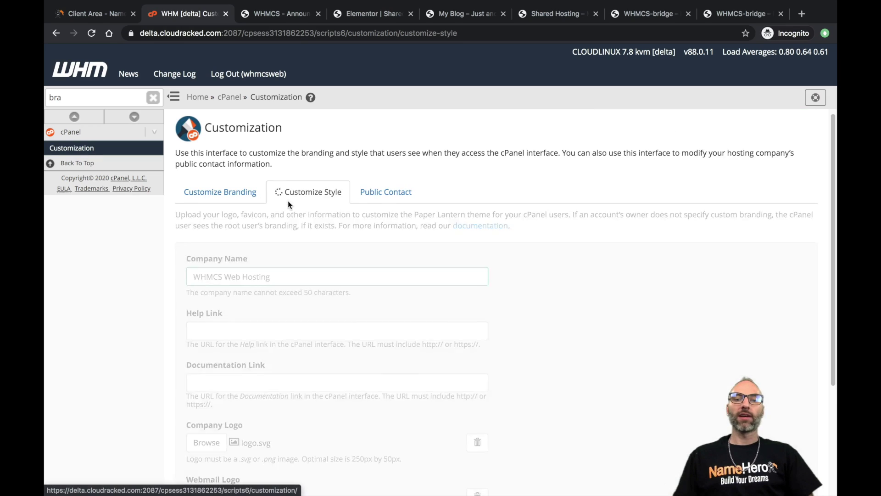
scroll(315, 321, "down", 3)
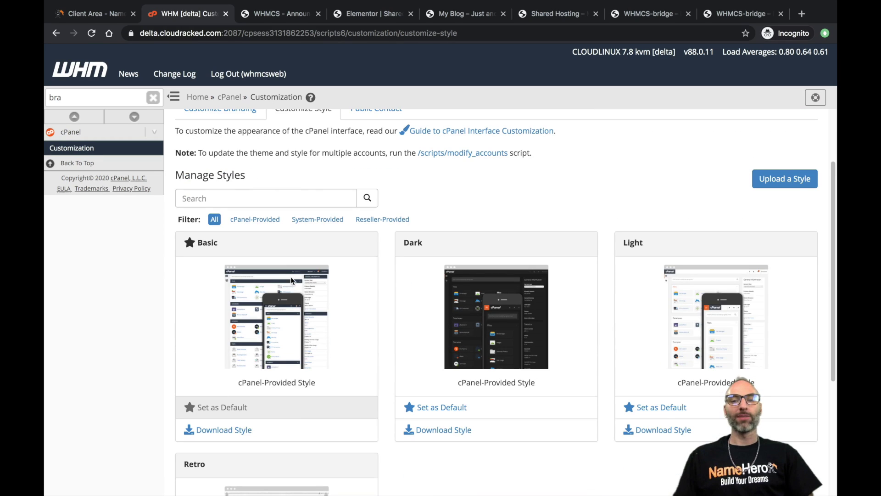
scroll(294, 274, "down", 6)
scroll(353, 281, "up", 3)
scroll(362, 288, "down", 2)
scroll(369, 284, "up", 5)
scroll(406, 280, "down", 5)
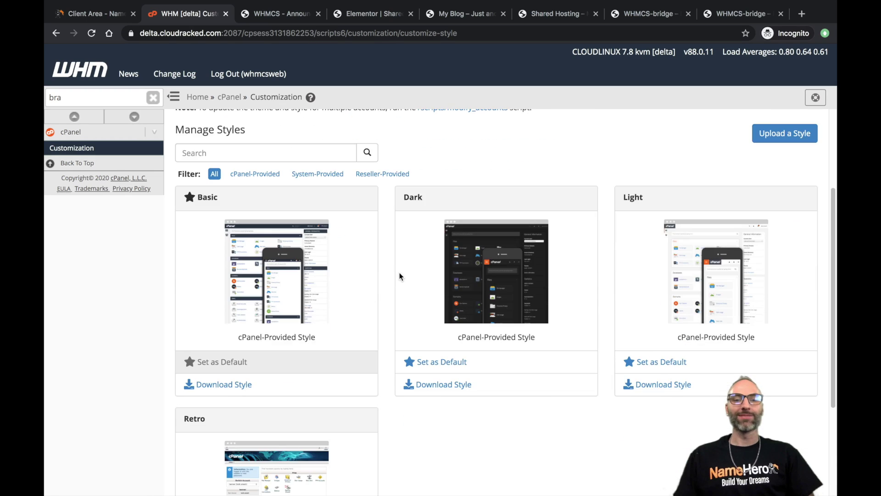
scroll(368, 311, "up", 6)
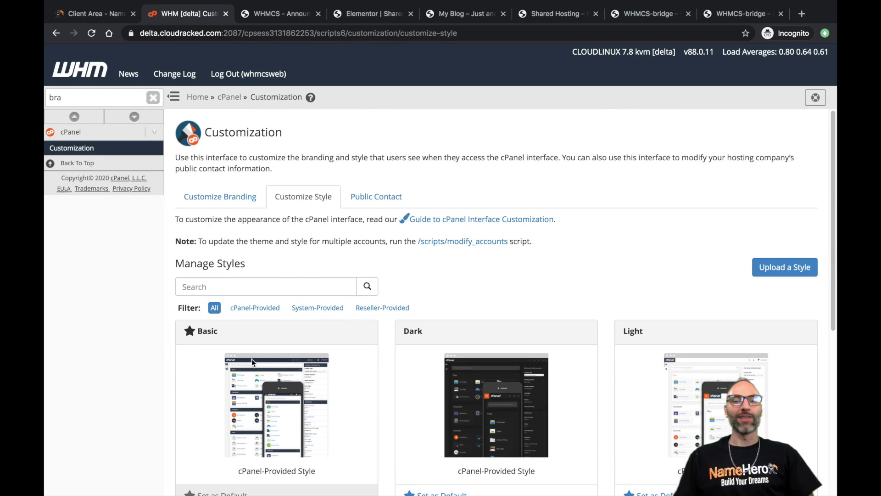
left_click(225, 14)
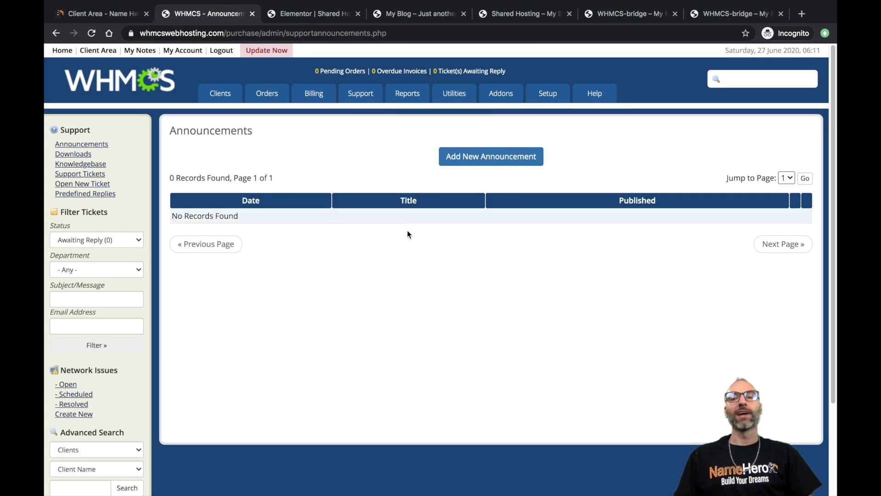
Step: Go from the Hostiko home page to the Hosting > Shared Hosting page
left_click(724, 15)
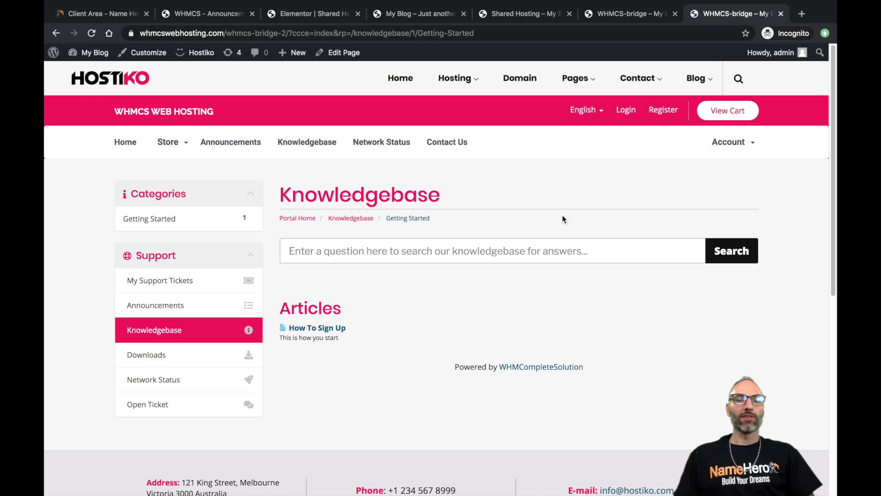
left_click(537, 14)
left_click(410, 19)
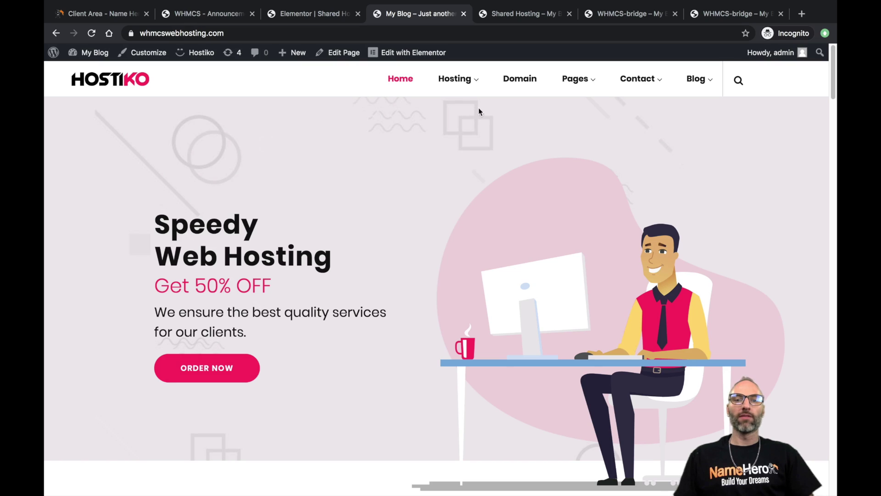
mouse_move(456, 79)
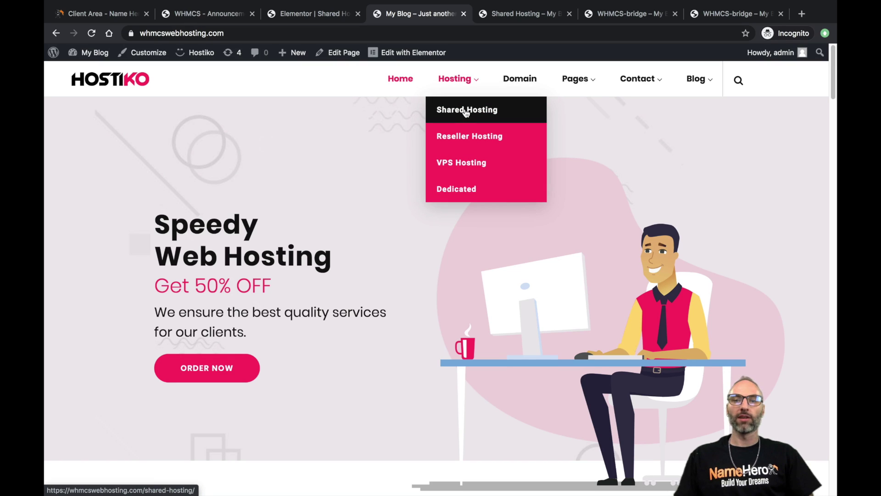
left_click(500, 15)
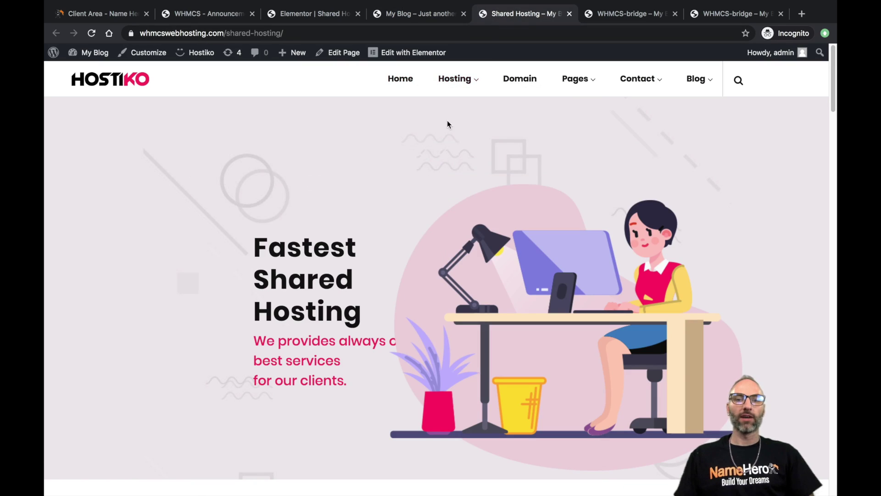
Step: Compare the Shared Hosting pricing cards and order the $7.99/mo Enterprise plan
scroll(303, 221, "down", 10)
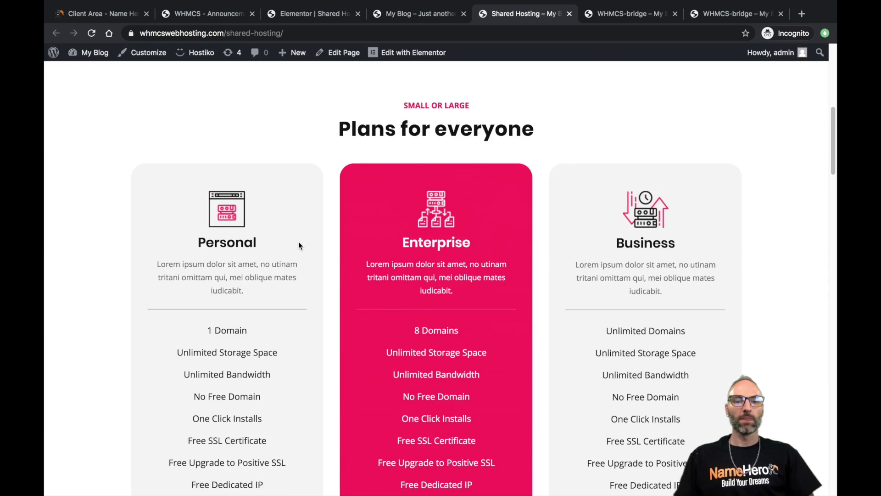
scroll(298, 245, "down", 4)
scroll(299, 243, "up", 2)
scroll(284, 260, "down", 1)
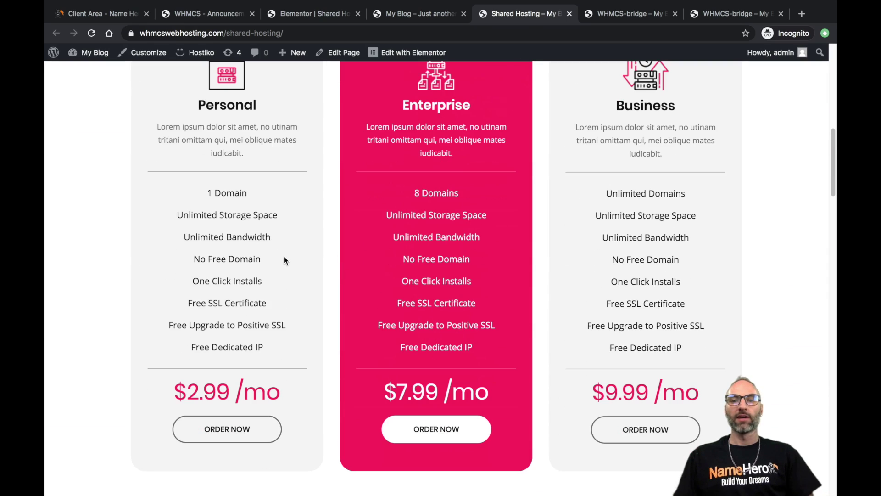
scroll(174, 184, "up", 1)
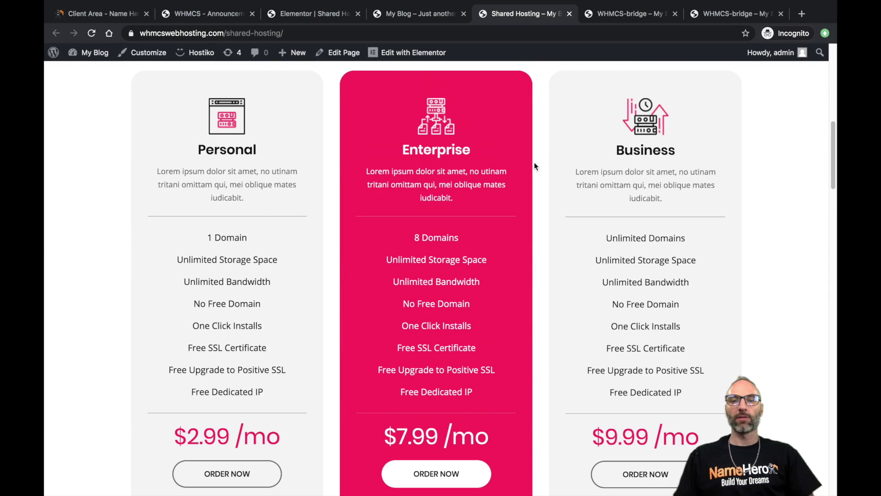
scroll(216, 221, "up", 1)
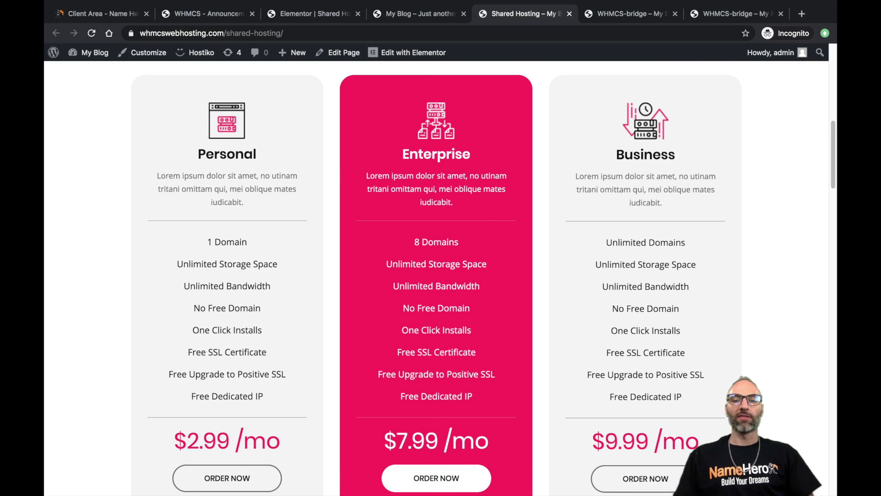
scroll(526, 306, "down", 15)
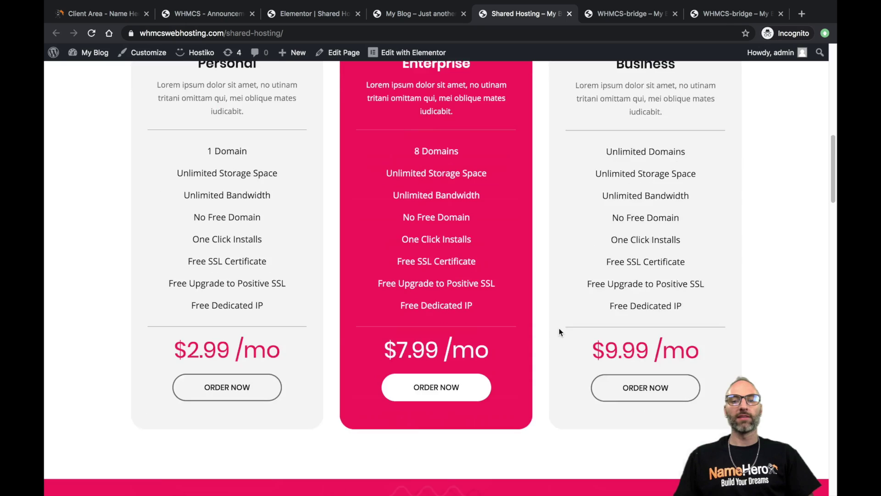
scroll(477, 303, "down", 20)
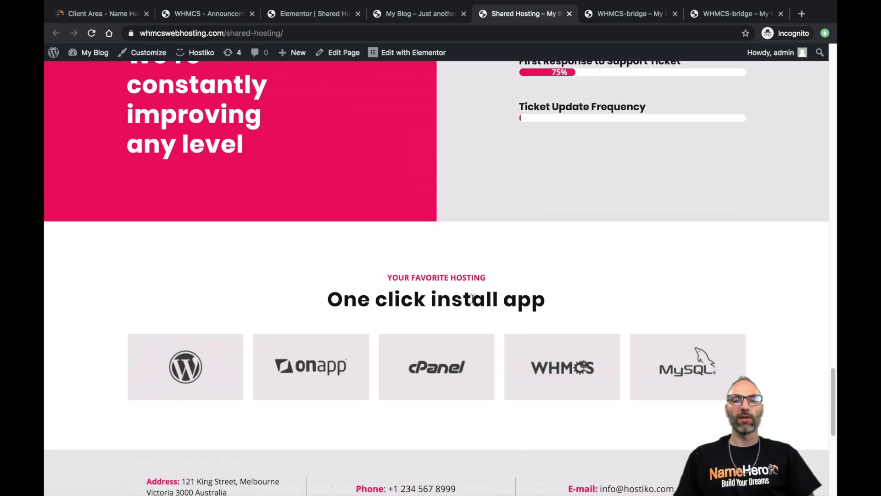
scroll(460, 283, "up", 20)
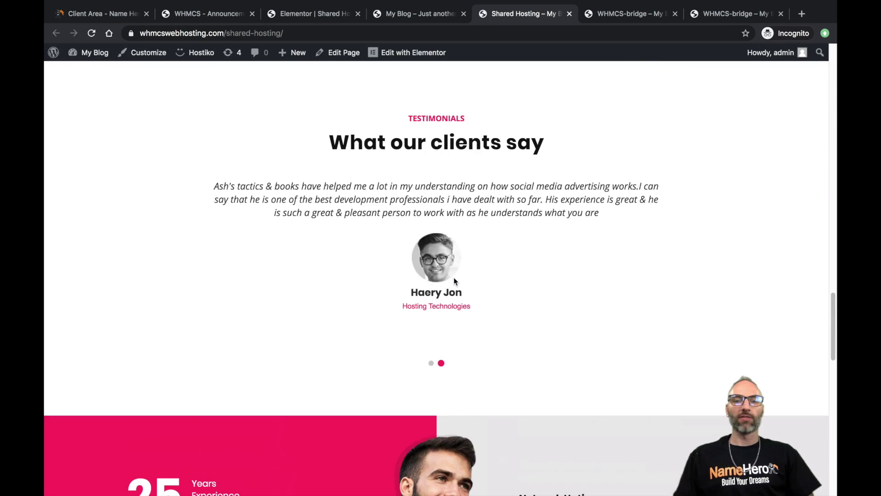
scroll(453, 278, "up", 8)
scroll(456, 262, "down", 3)
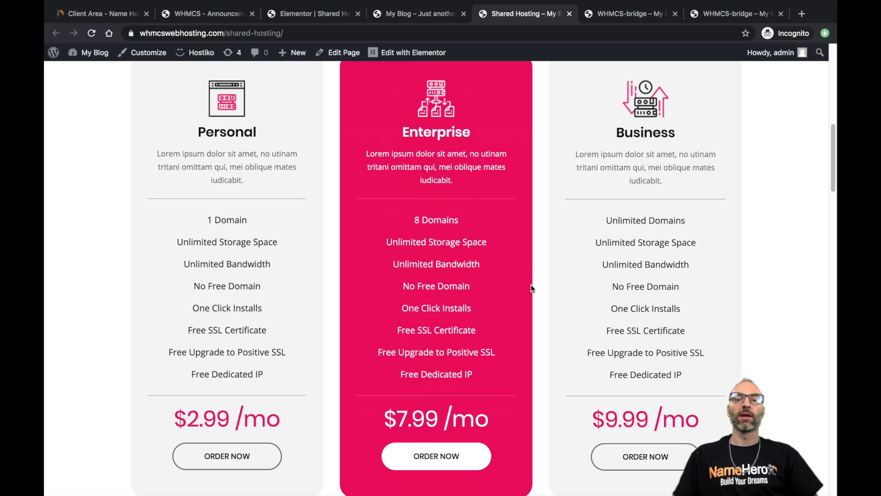
scroll(287, 311, "up", 10)
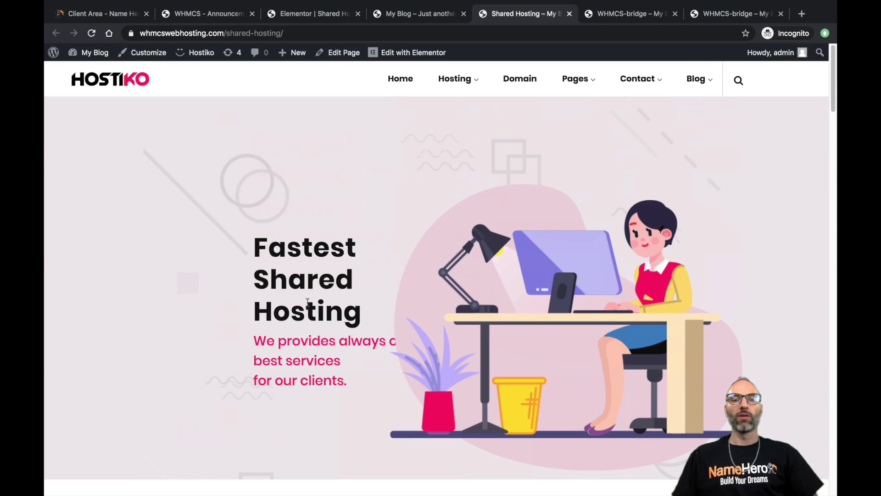
scroll(315, 304, "down", 8)
scroll(350, 294, "down", 5)
scroll(349, 294, "up", 4)
scroll(399, 293, "down", 4)
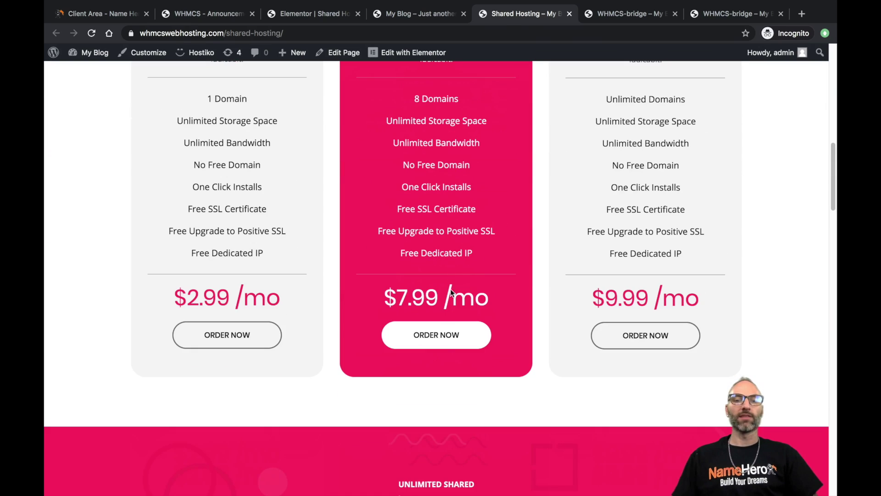
left_click(443, 336)
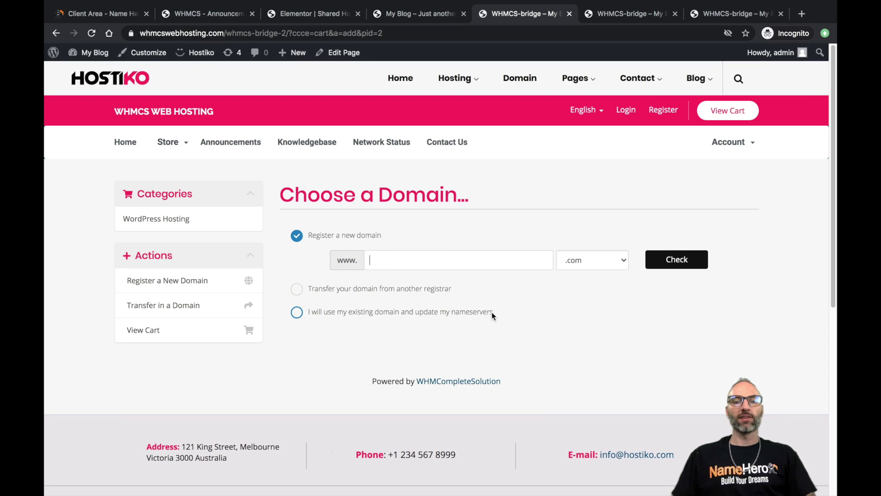
Step: Use the client's existing .com domain for Enterprise WordPress Hosting, reaching Review & Checkout at $14.95 monthly
left_click(298, 313)
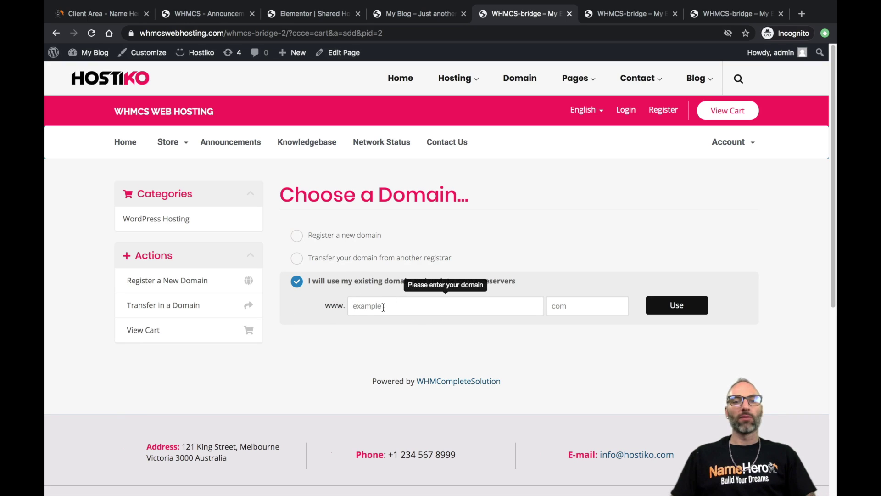
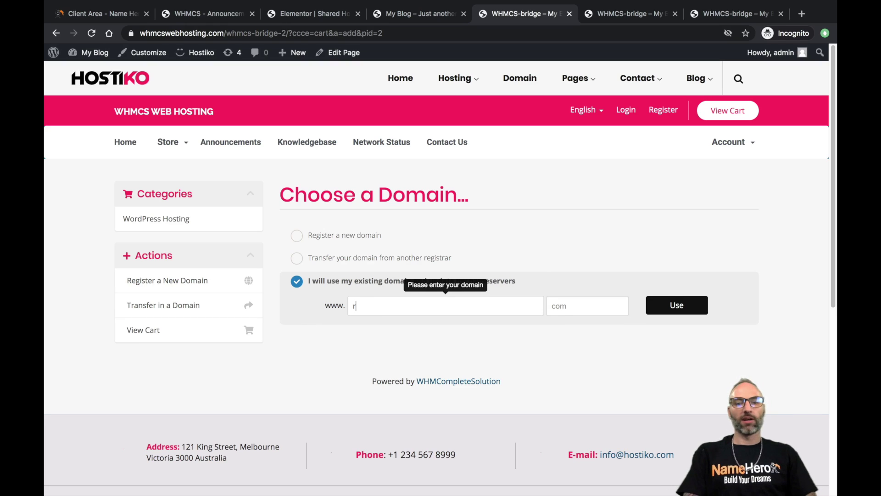
key("Tab")
type("c")
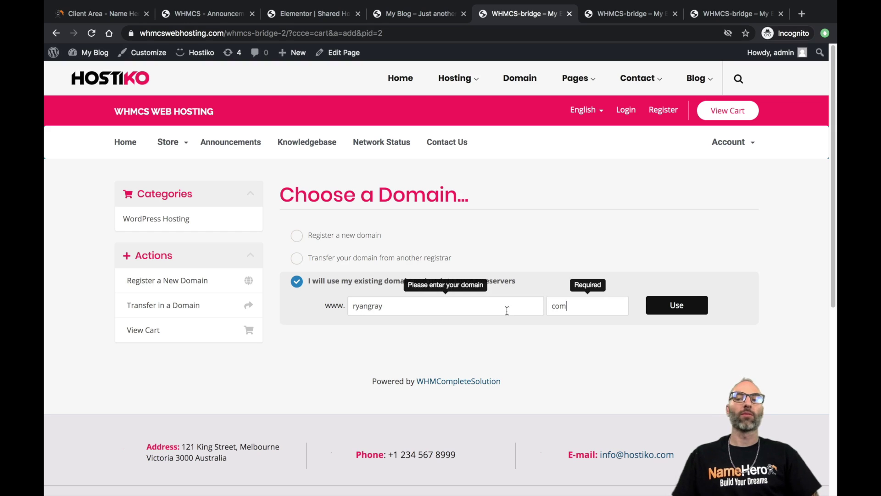
left_click(684, 307)
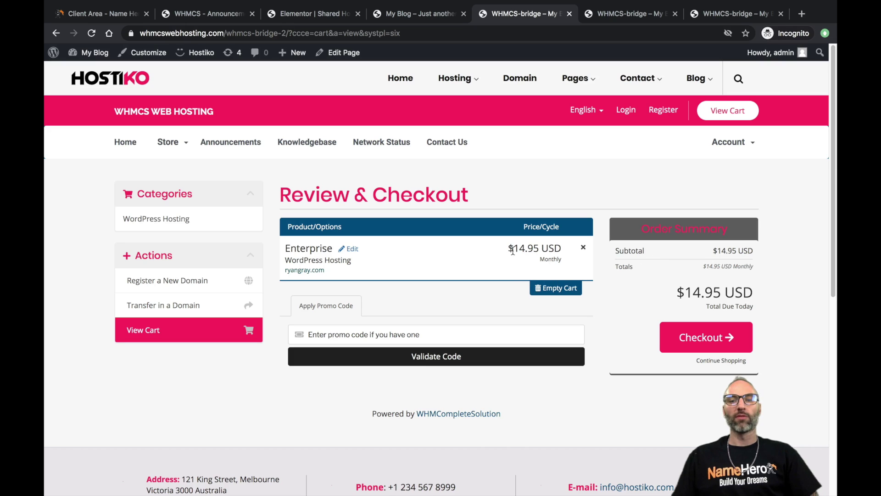
Step: Paste and validate the promo code in the cart, then continue to the Checkout form
left_click_drag(513, 250, 549, 247)
left_click(394, 334)
right_click(394, 335)
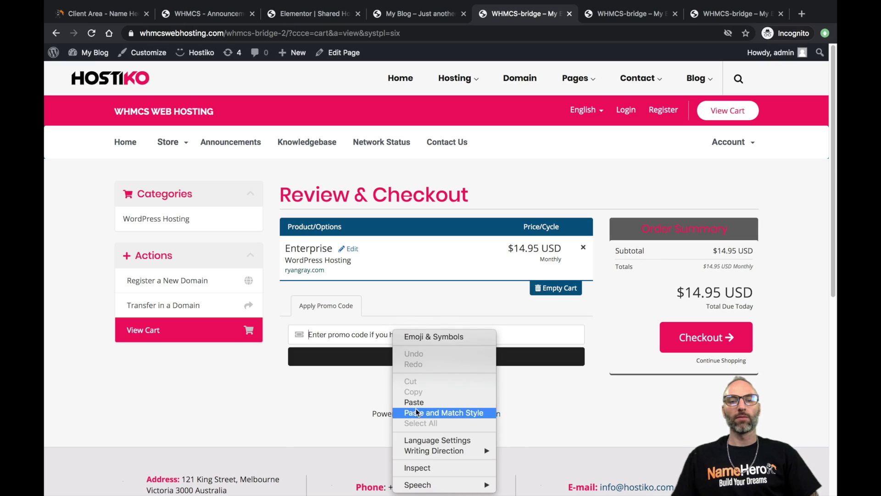
left_click(415, 401)
left_click_drag(368, 336, 284, 339)
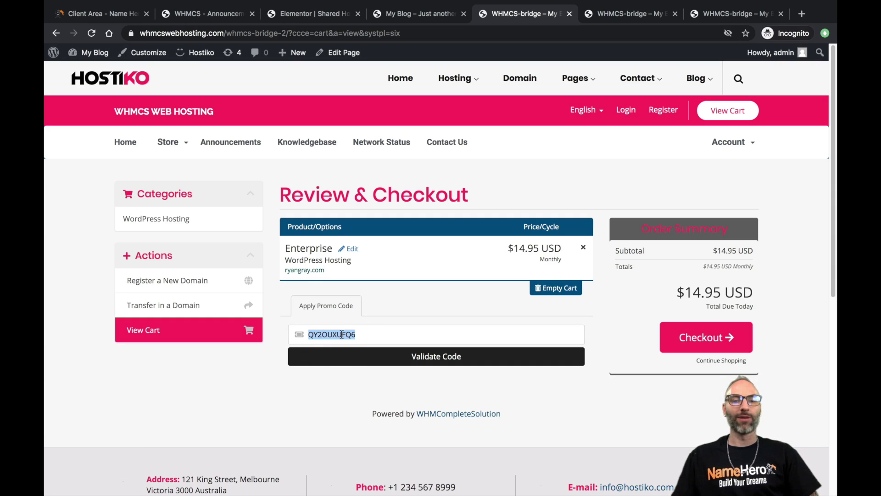
left_click(410, 363)
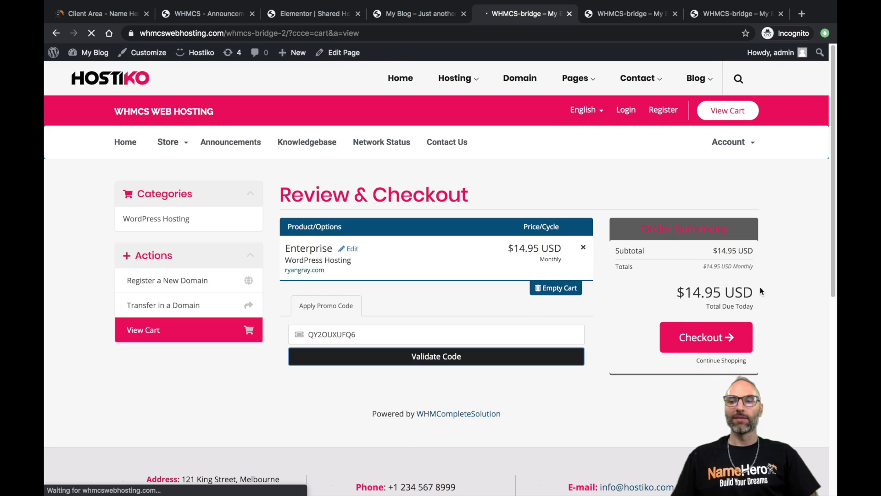
left_click(699, 360)
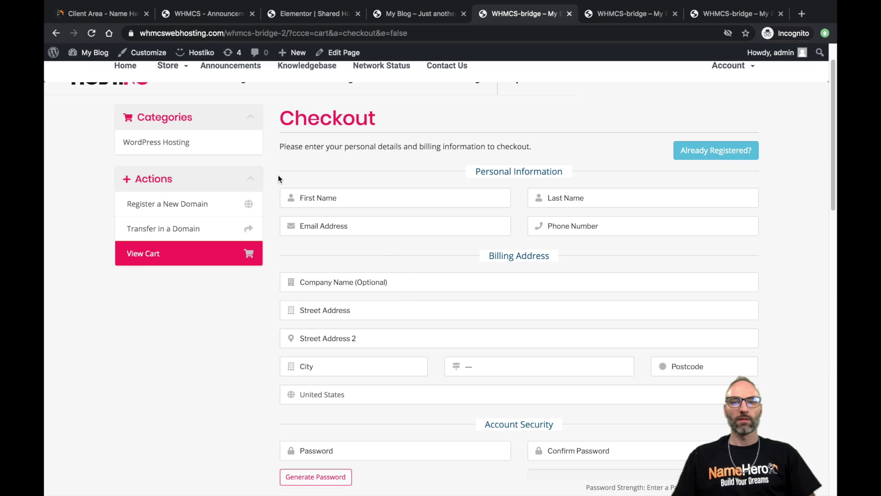
Step: Enter the client's first name, pick PayPal Basic as payment, and submit the $0.00 order
left_click(321, 194)
type("Ryan")
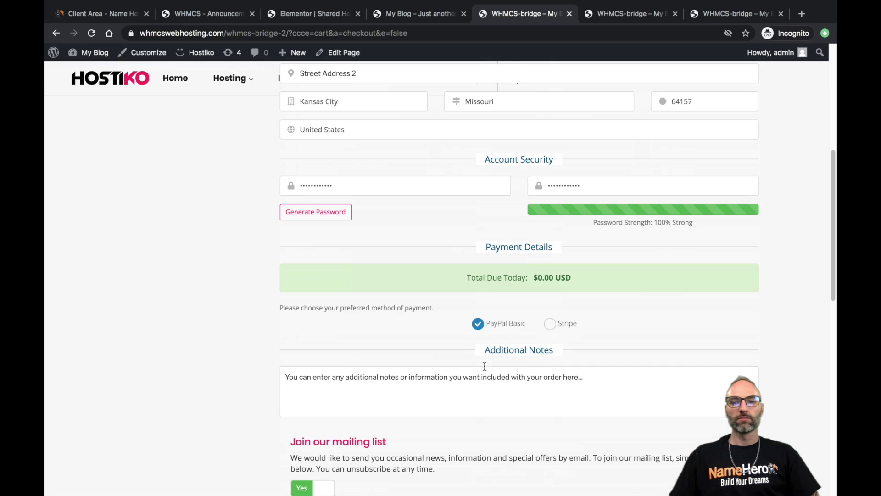
scroll(365, 275, "down", 1)
scroll(529, 260, "down", 5)
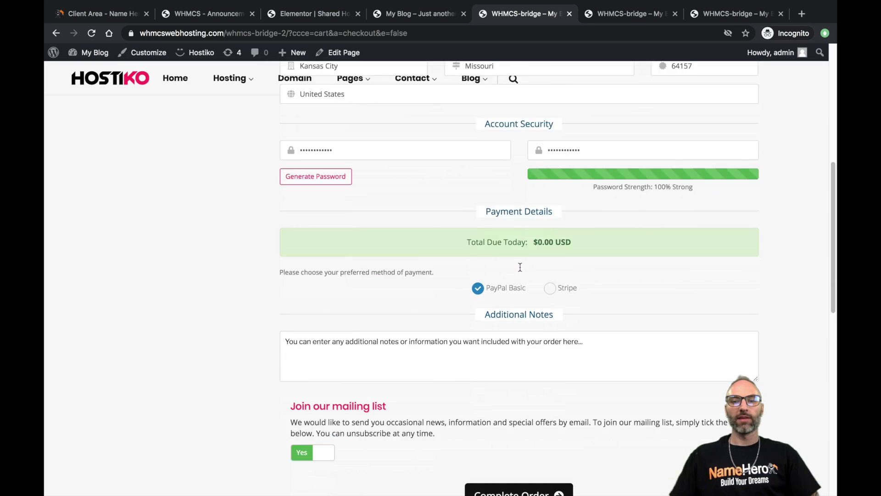
left_click(549, 213)
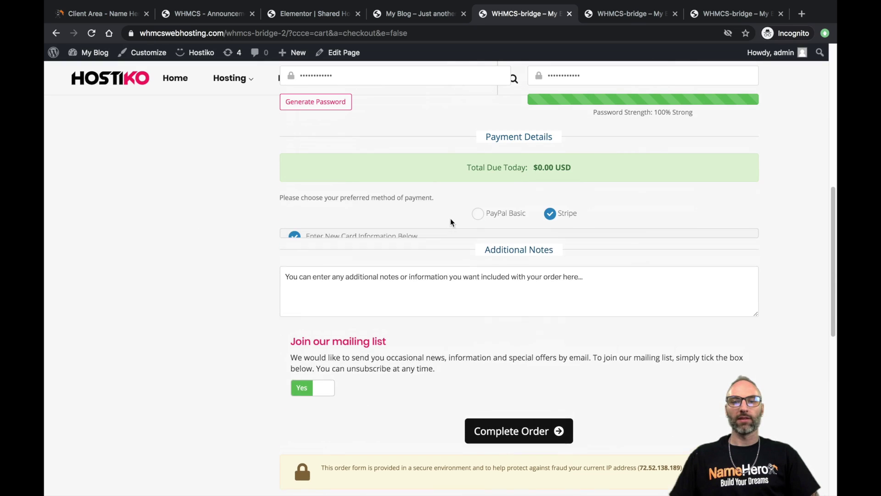
left_click(478, 214)
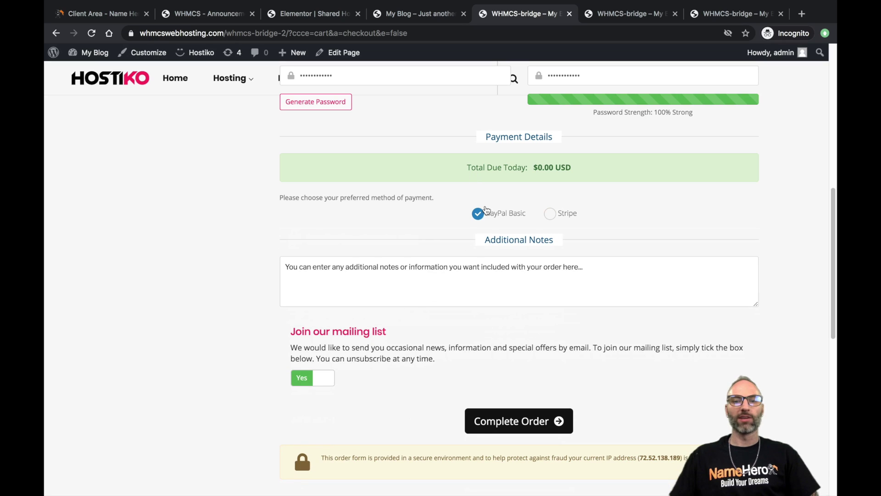
left_click(519, 422)
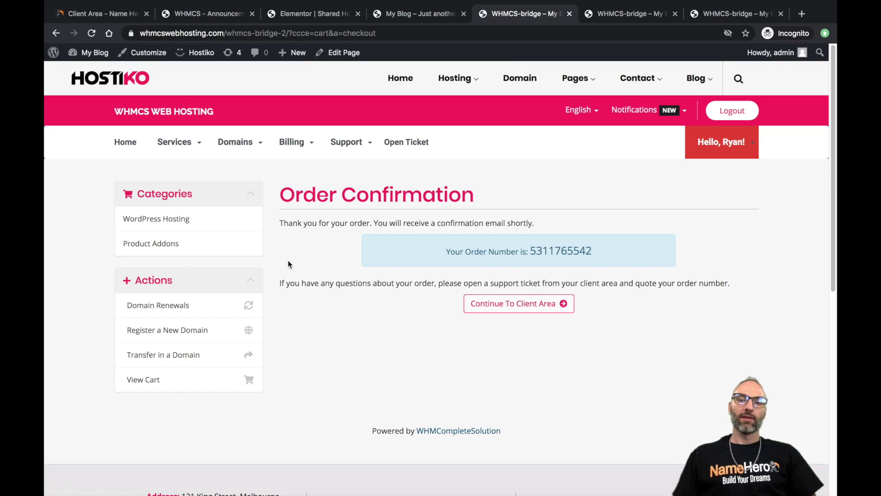
Step: Review the pending order in WHMCS admin, showing the 100% promotion and $0.00 total
left_click(208, 16)
left_click(325, 72)
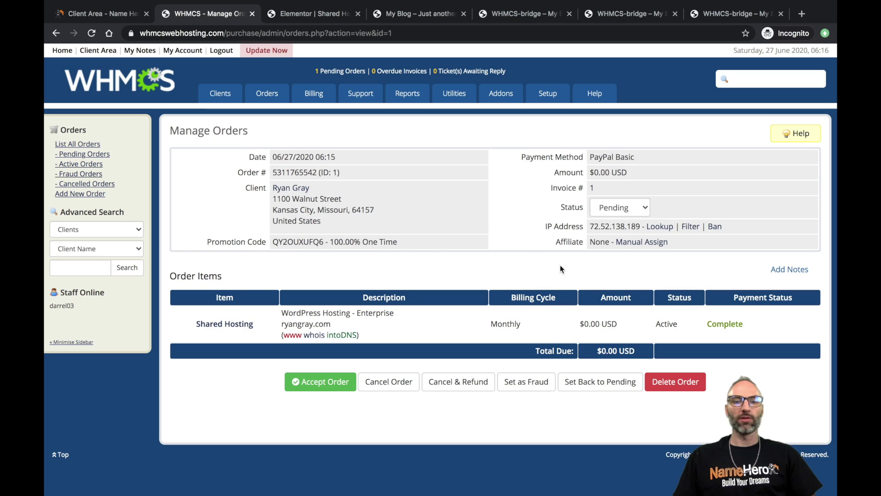
left_click_drag(669, 323, 280, 316)
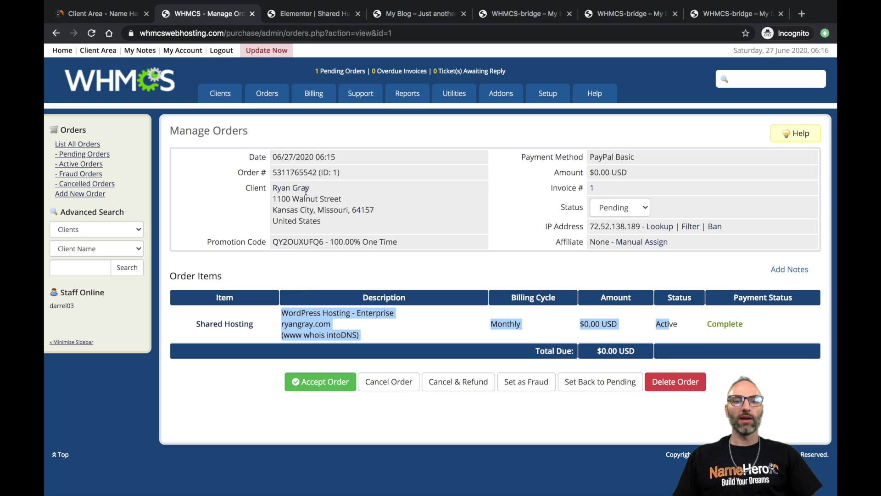
left_click(449, 271)
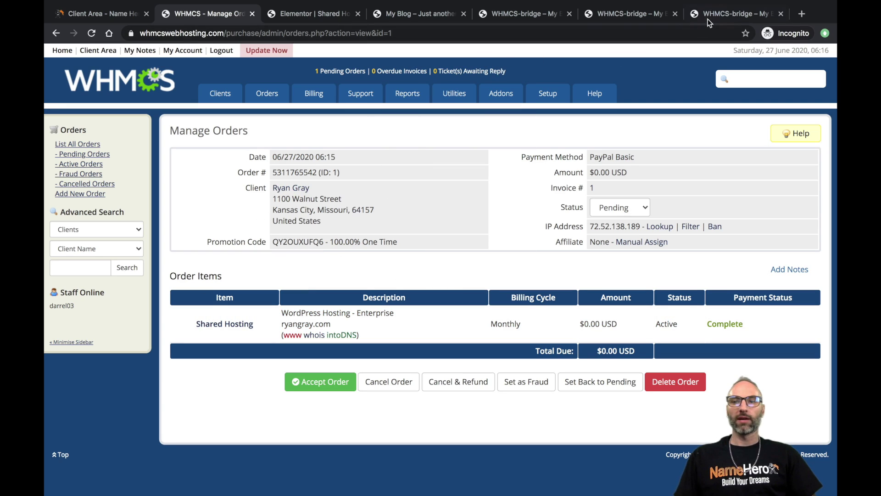
mouse_move(498, 85)
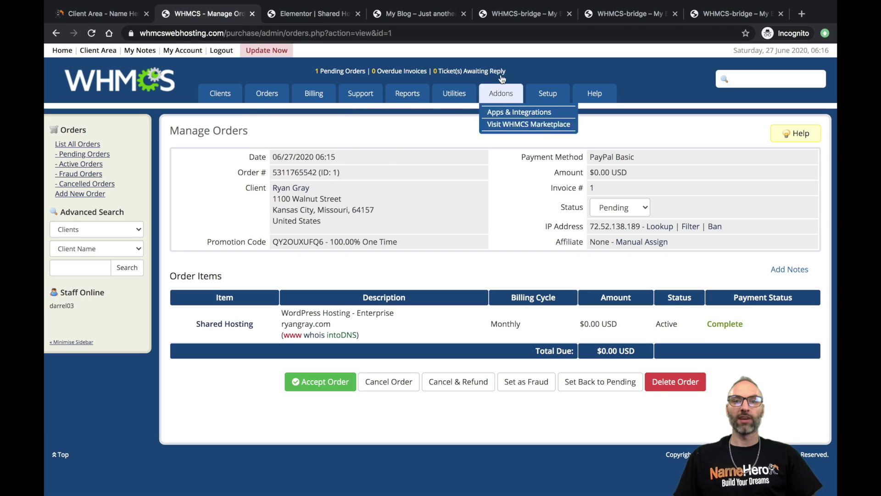
left_click(348, 14)
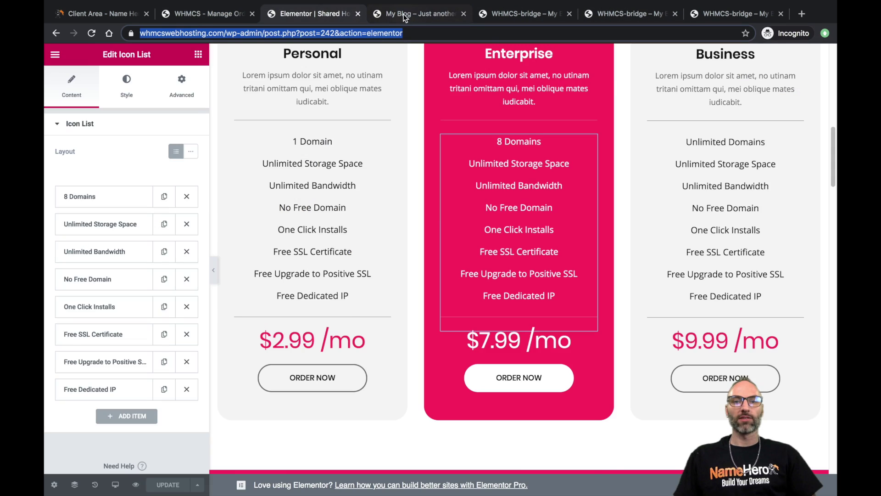
Step: Open the Enterprise service from the client area's Products & Services list and sign in to cPanel
left_click(404, 16)
left_click(516, 14)
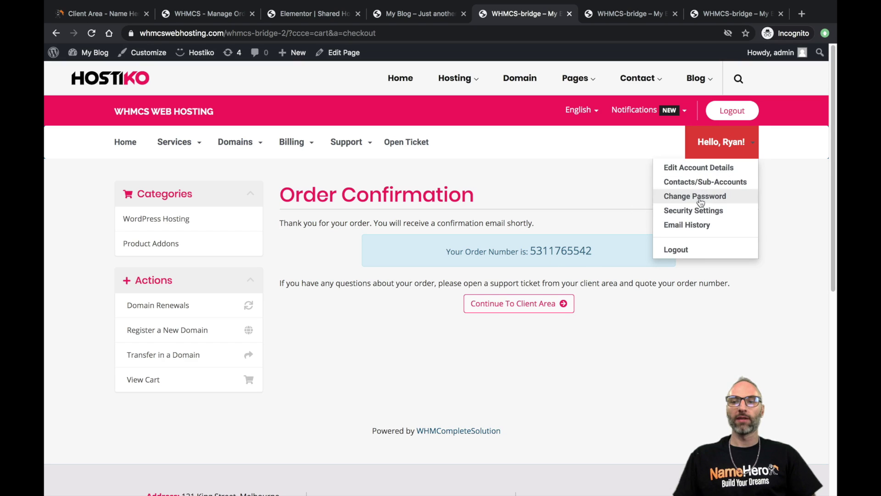
left_click(518, 304)
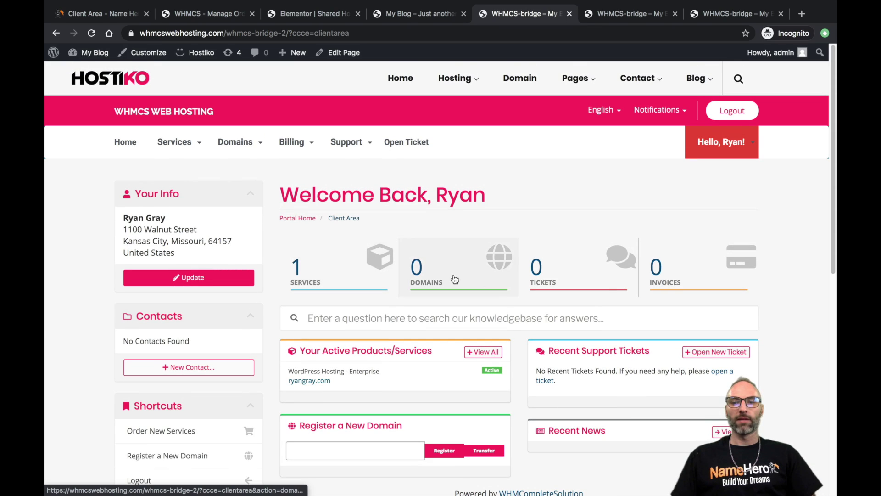
scroll(215, 210, "down", 5)
scroll(610, 360, "up", 1)
scroll(610, 360, "up", 4)
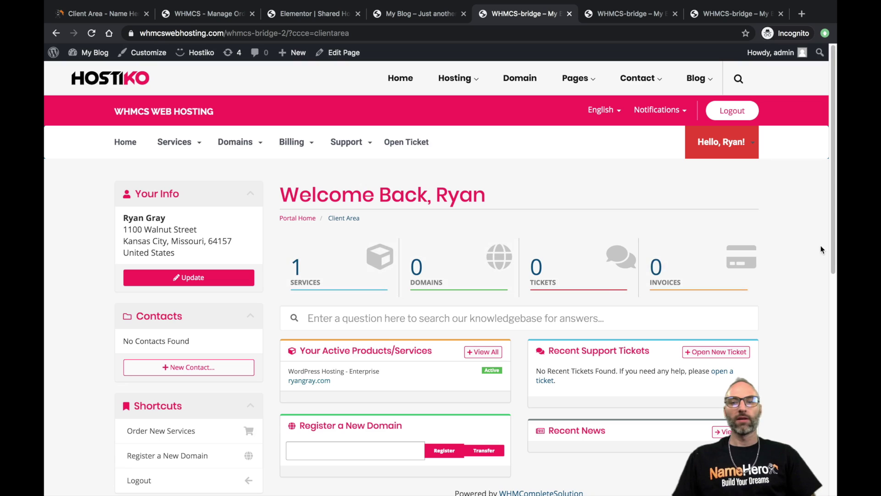
left_click(329, 265)
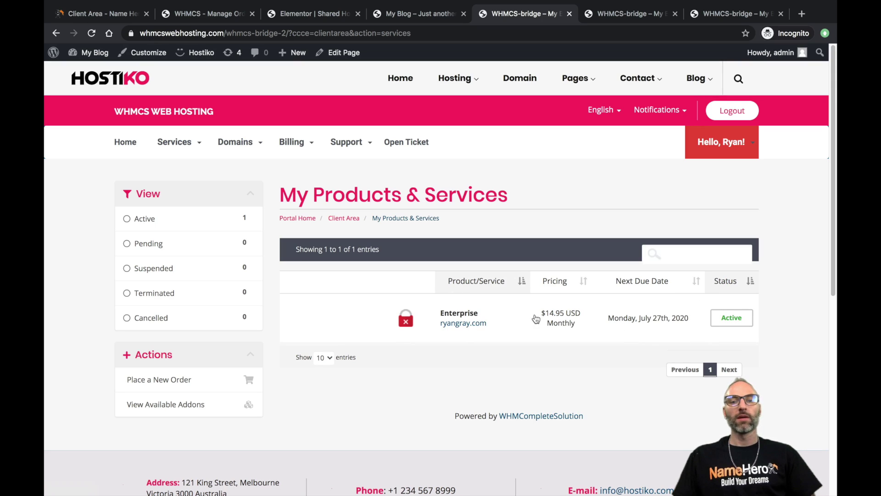
left_click(748, 323)
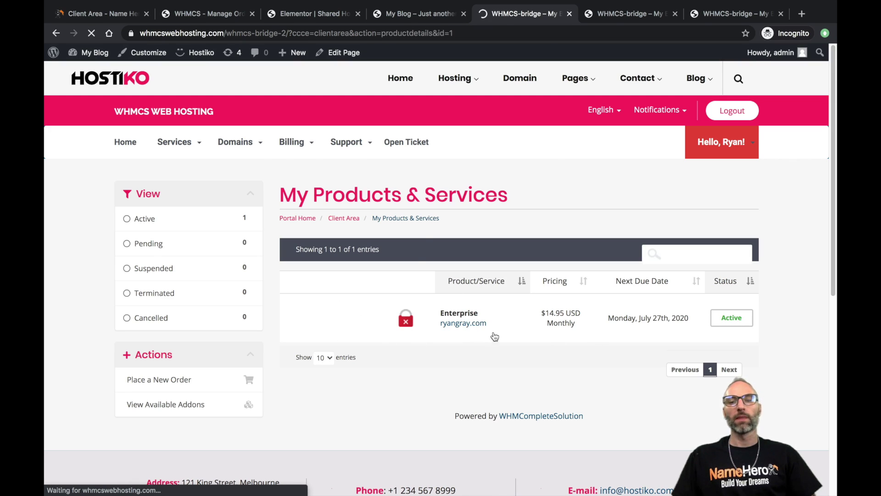
left_click(171, 191)
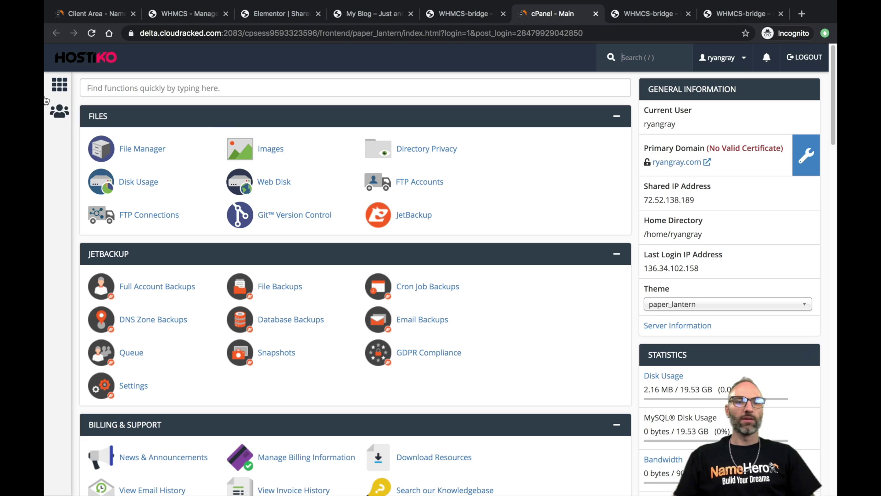
Step: Look over the cPanel dashboard's tools, disk usage and Softaculous scripts carousel
scroll(203, 231, "down", 1)
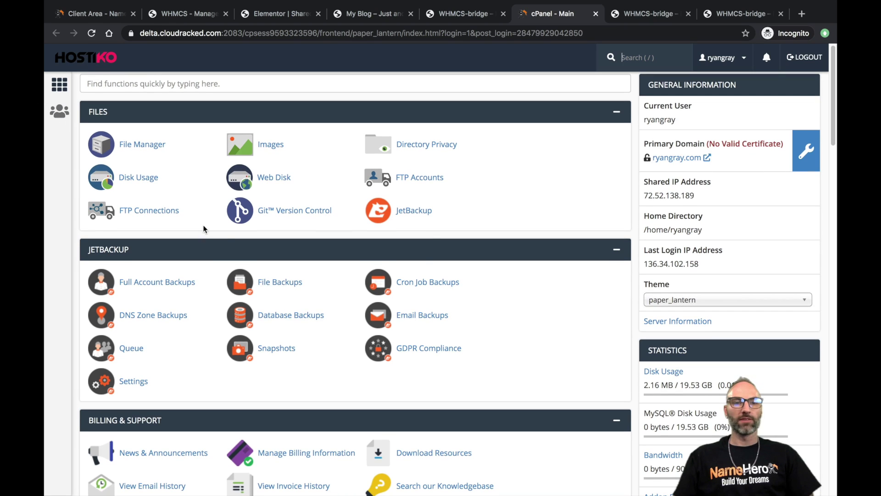
scroll(237, 281, "down", 3)
scroll(243, 265, "down", 5)
scroll(217, 244, "up", 7)
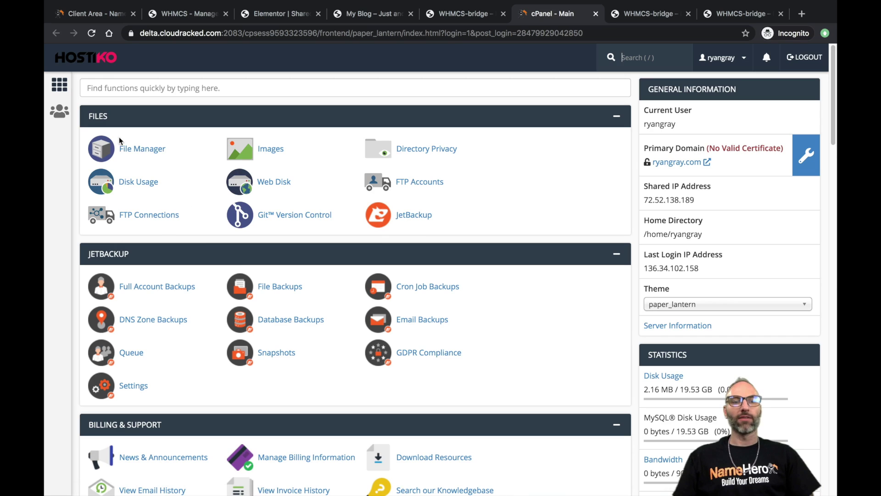
scroll(179, 322, "down", 10)
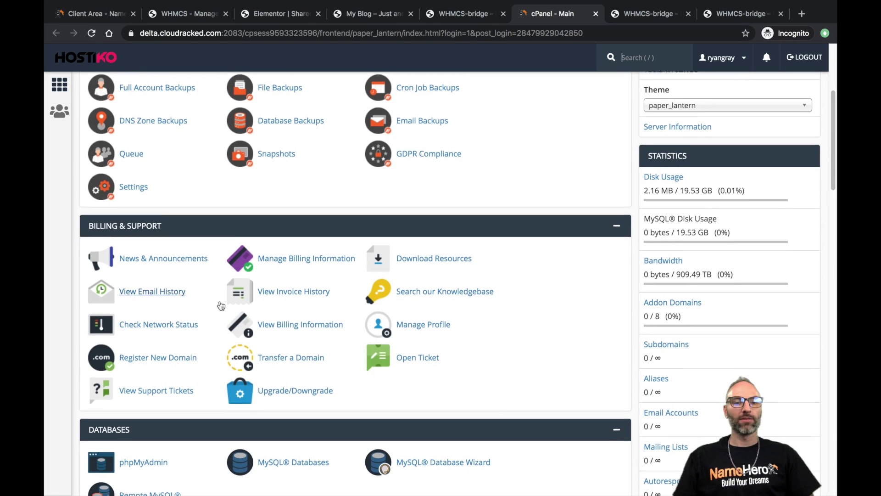
scroll(220, 305, "down", 20)
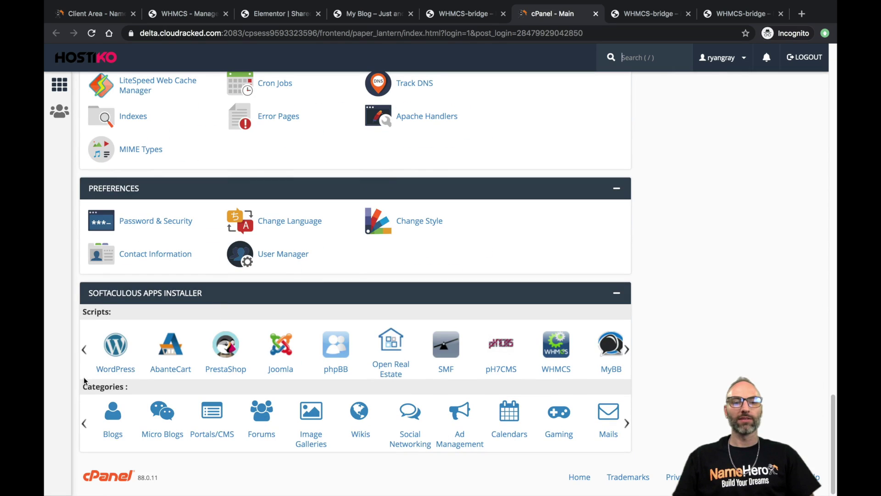
left_click(627, 349)
scroll(411, 343, "up", 15)
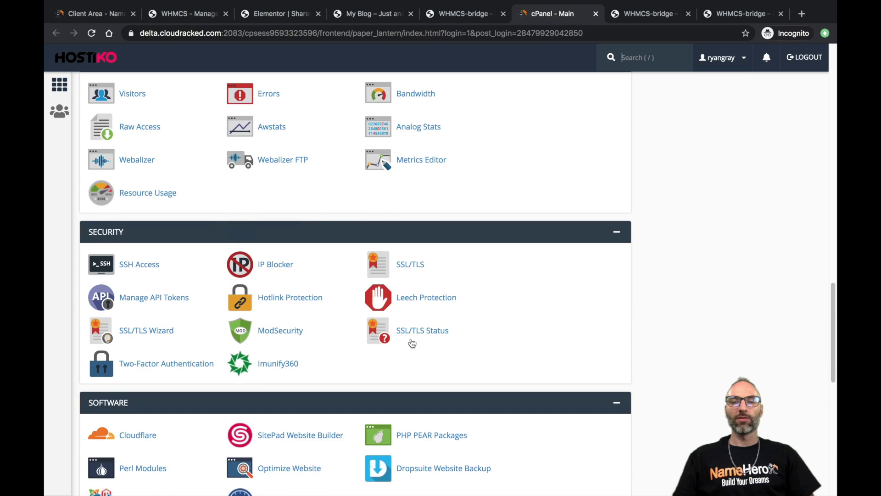
scroll(411, 343, "up", 20)
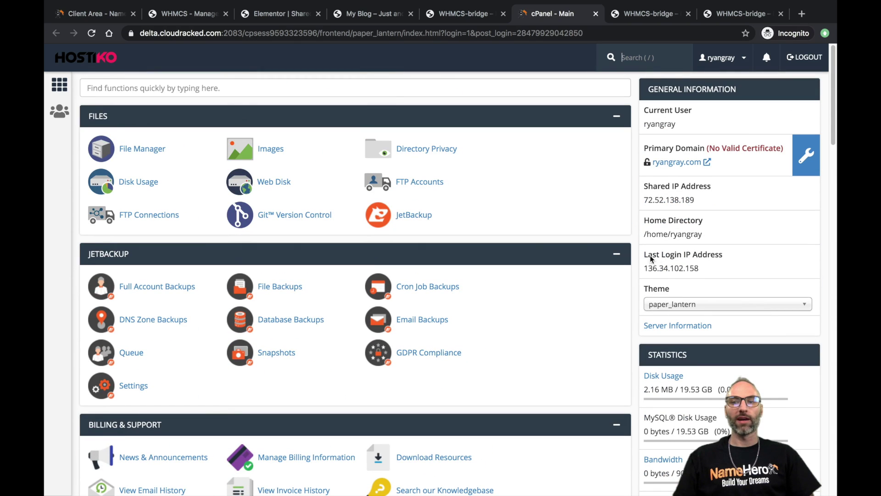
left_click(190, 17)
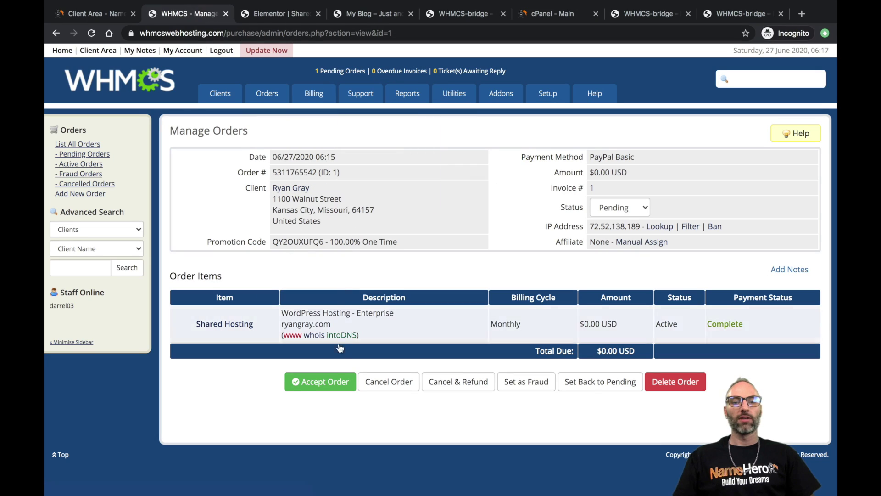
Step: Accept the pending WordPress Hosting order so the service becomes active
left_click(328, 385)
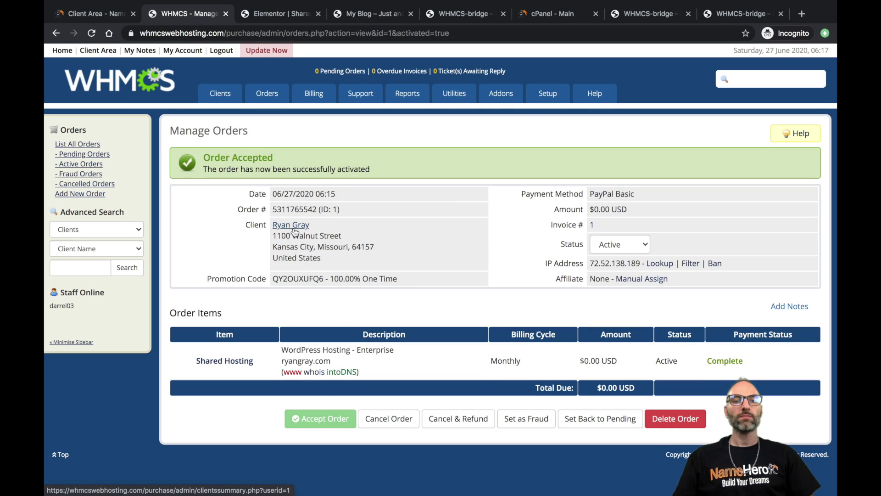
left_click(62, 51)
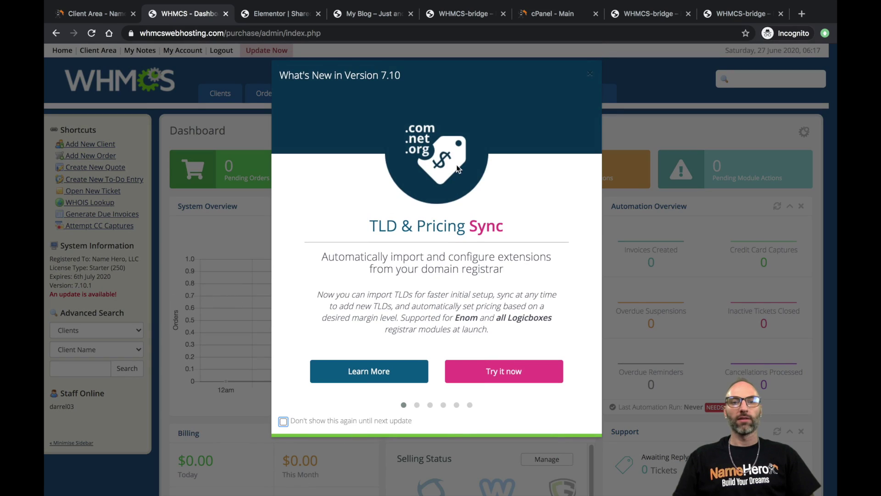
left_click(589, 73)
scroll(246, 420, "down", 2)
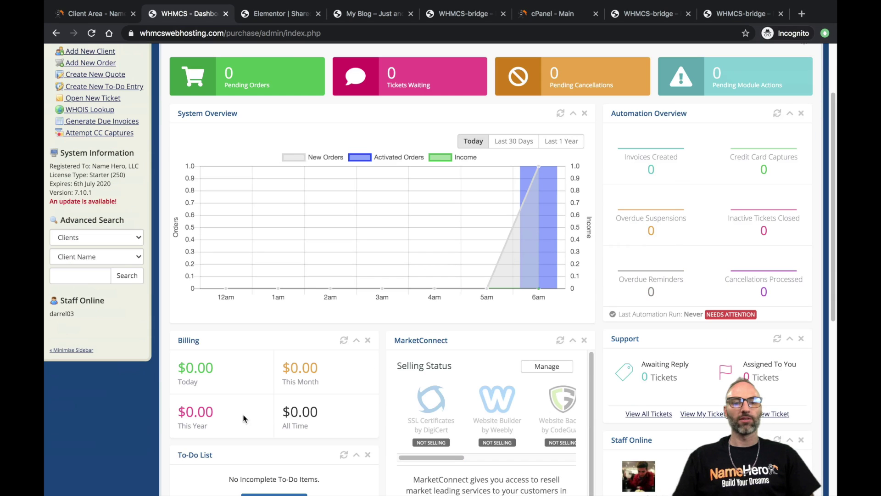
scroll(330, 380, "up", 2)
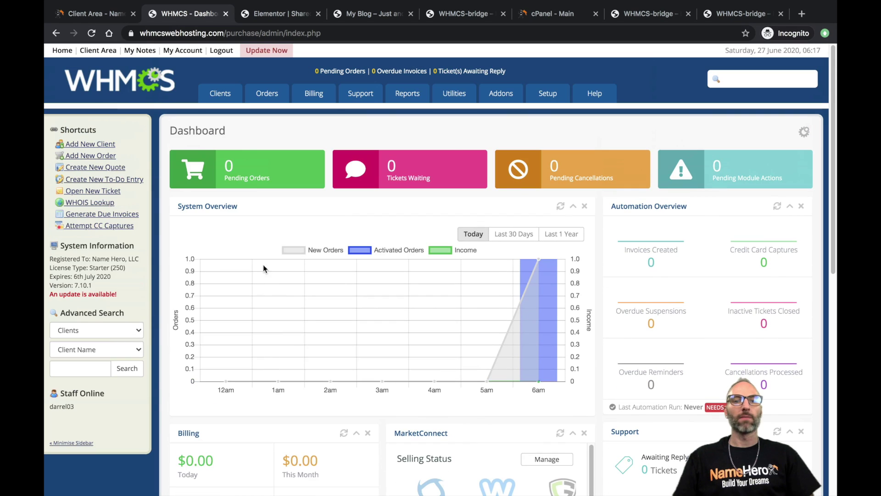
Step: Open the client's profile summary from View/Search Clients, then return to the cPanel dashboard
left_click(220, 112)
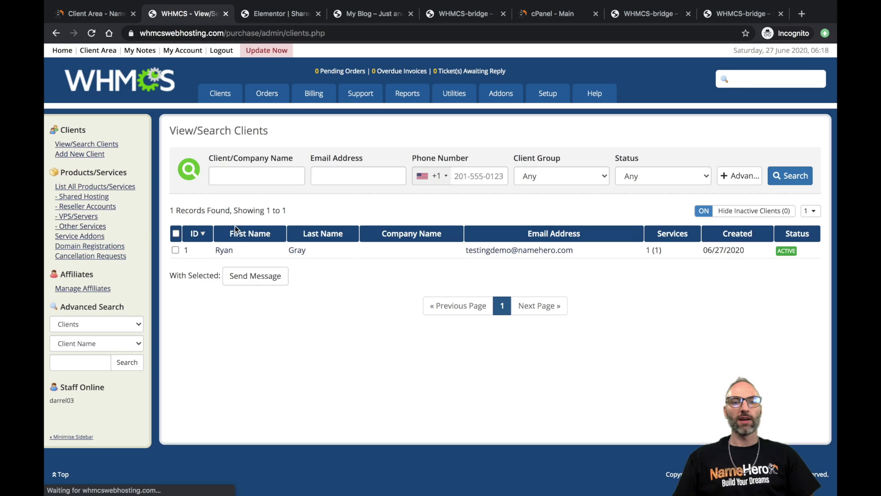
left_click(186, 250)
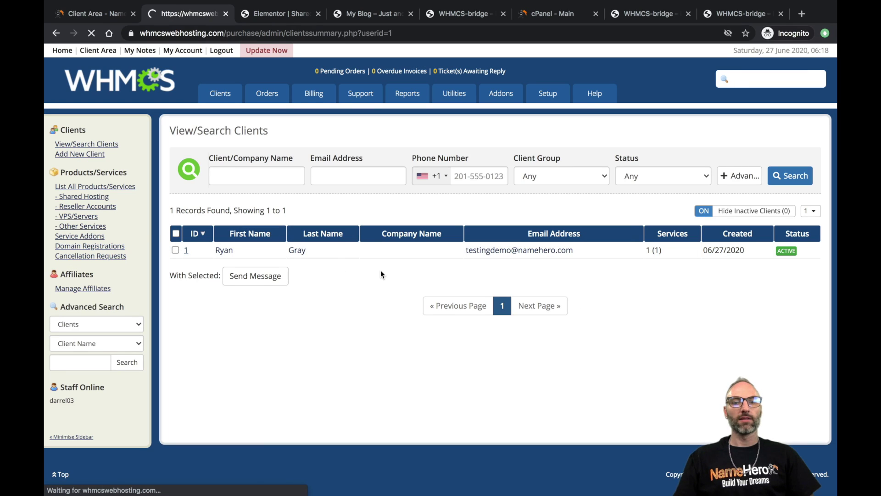
scroll(362, 281, "down", 4)
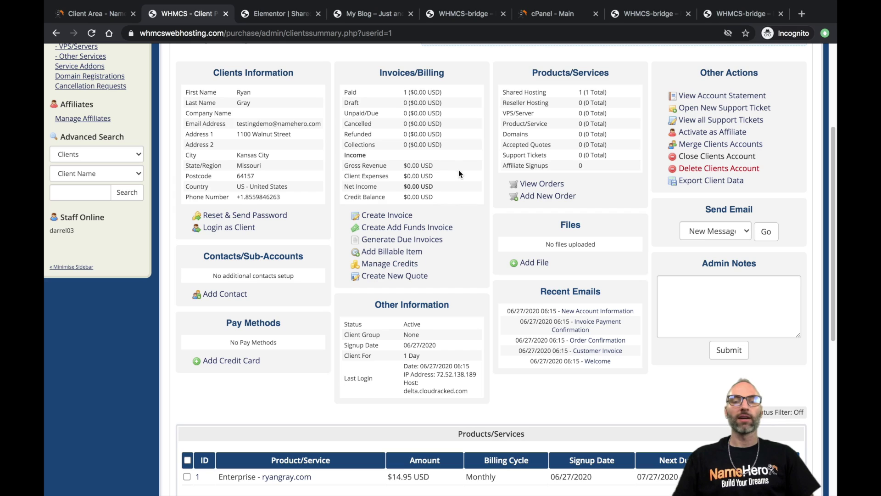
left_click(646, 13)
left_click(585, 13)
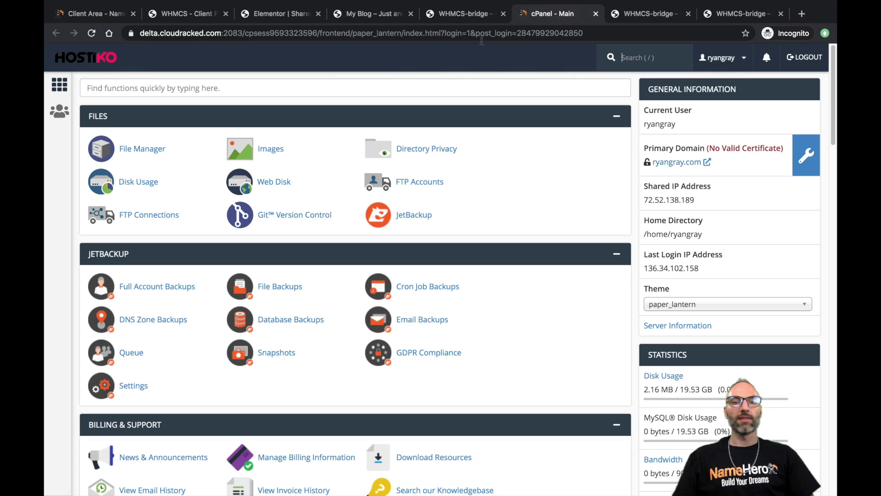
scroll(257, 202, "down", 3)
scroll(266, 218, "up", 3)
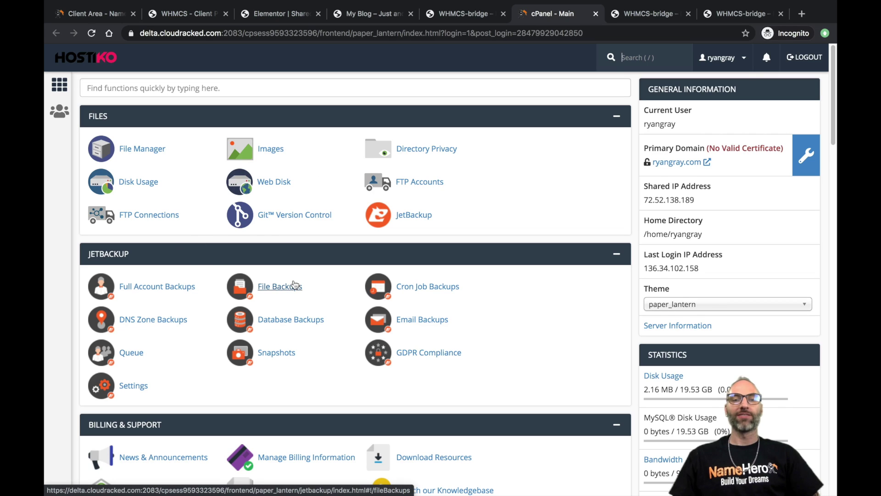
Step: Open MarketConnect from the WHMCS Setup menu, confirming the admin password when prompted
left_click(188, 14)
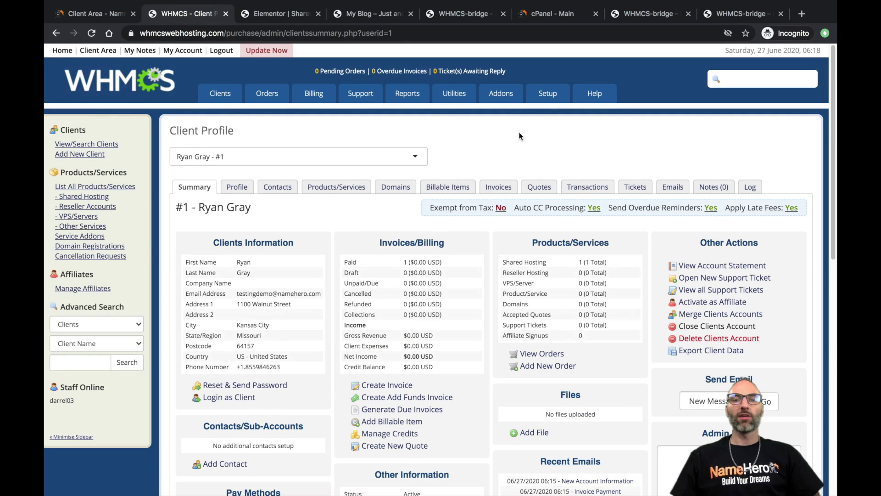
mouse_move(528, 94)
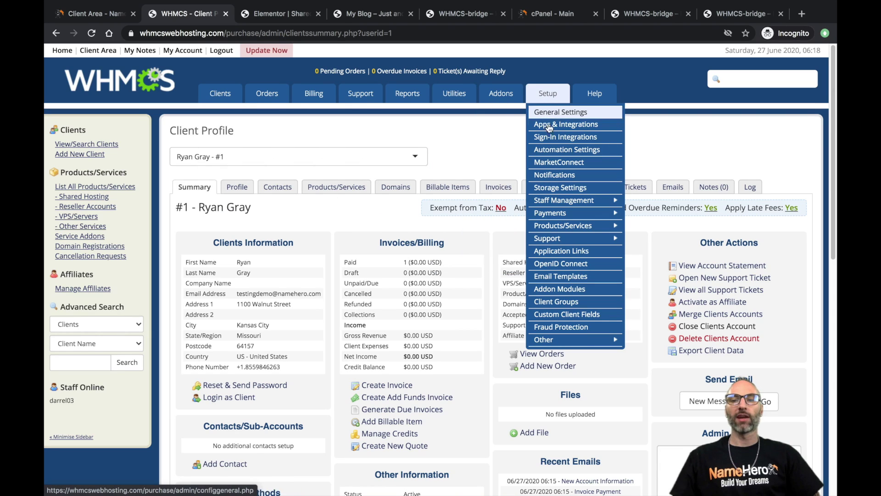
left_click(559, 162)
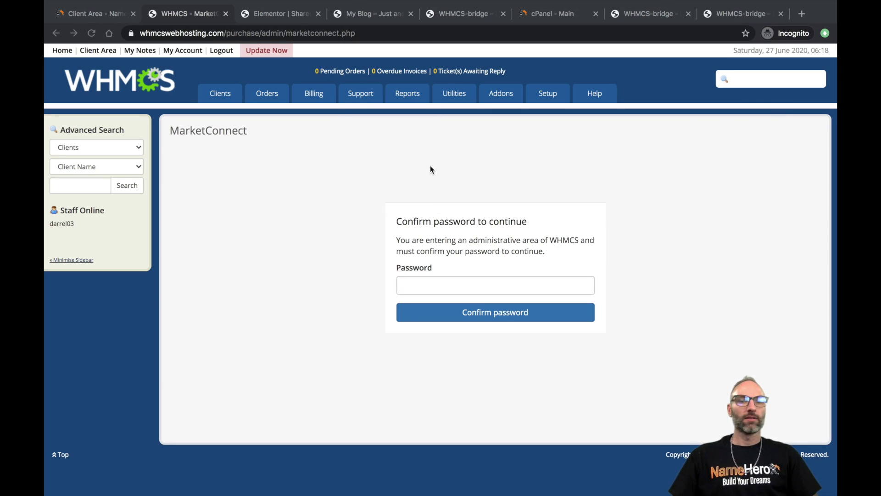
left_click(431, 288)
type("•••••")
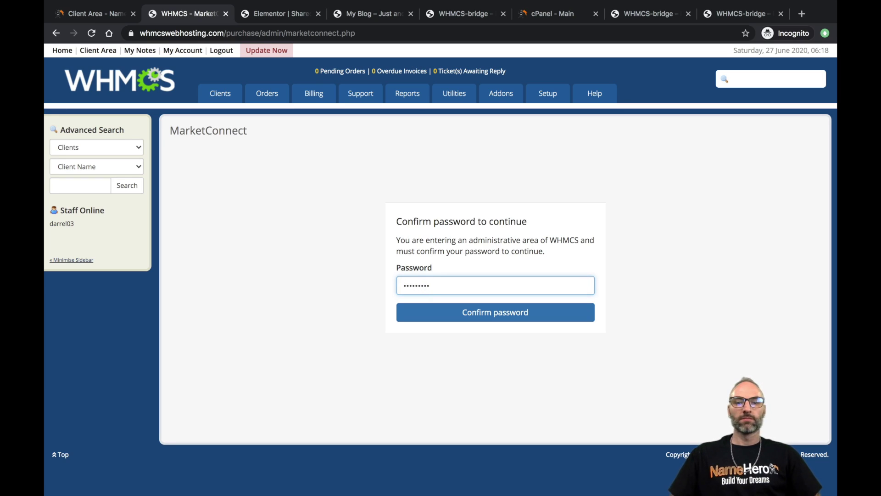
type("••••")
left_click(508, 314)
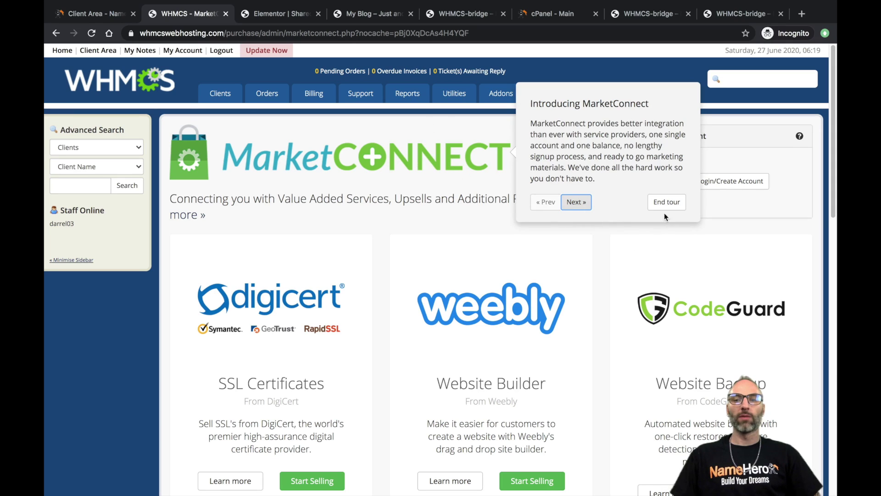
Step: End the MarketConnect intro tour and highlight the SSL Certificates and Website Builder services
scroll(665, 206, "down", 1)
left_click(667, 181)
scroll(376, 245, "down", 5)
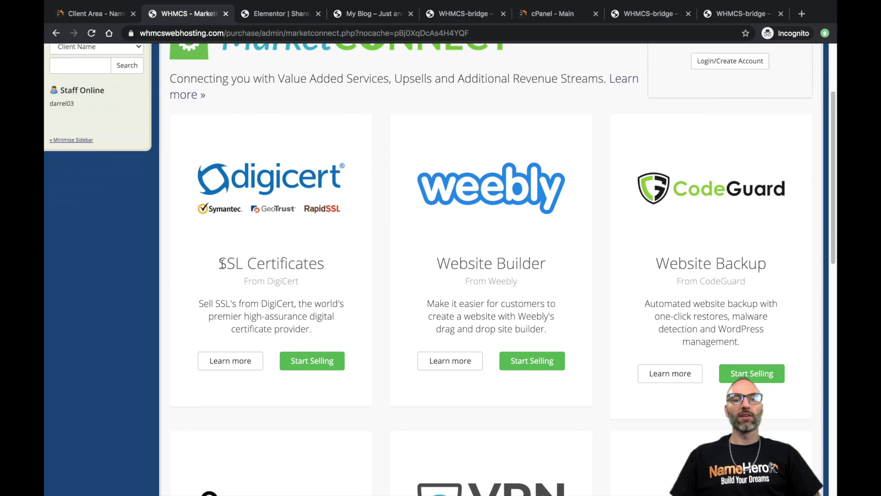
left_click_drag(217, 263, 325, 261)
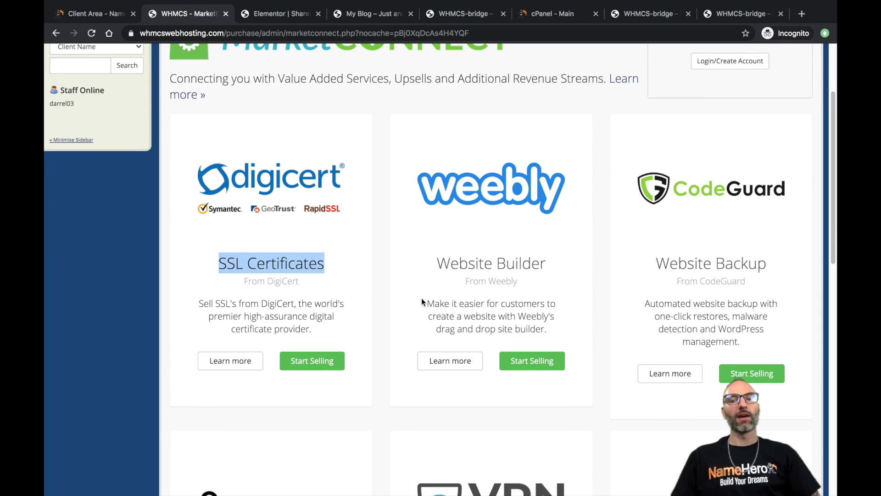
left_click_drag(436, 264, 541, 275)
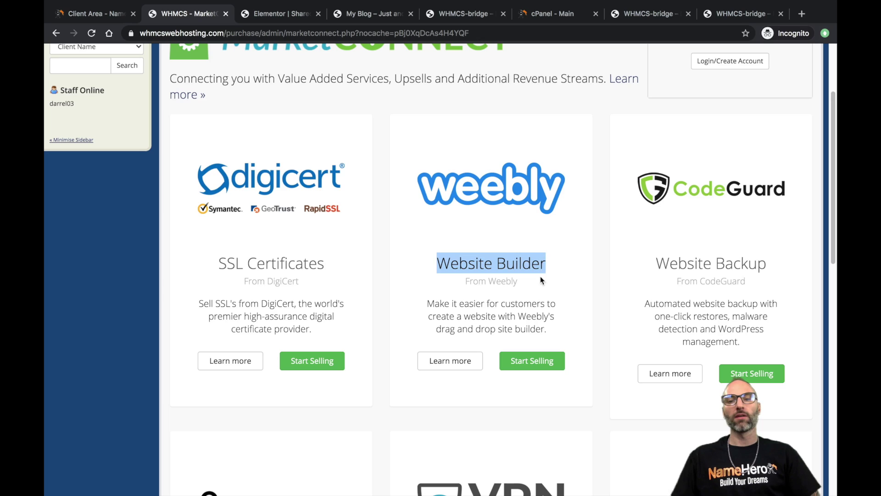
Step: Scroll through the remaining service cards and bring up the Login/Create Account dialog
scroll(681, 208, "down", 10)
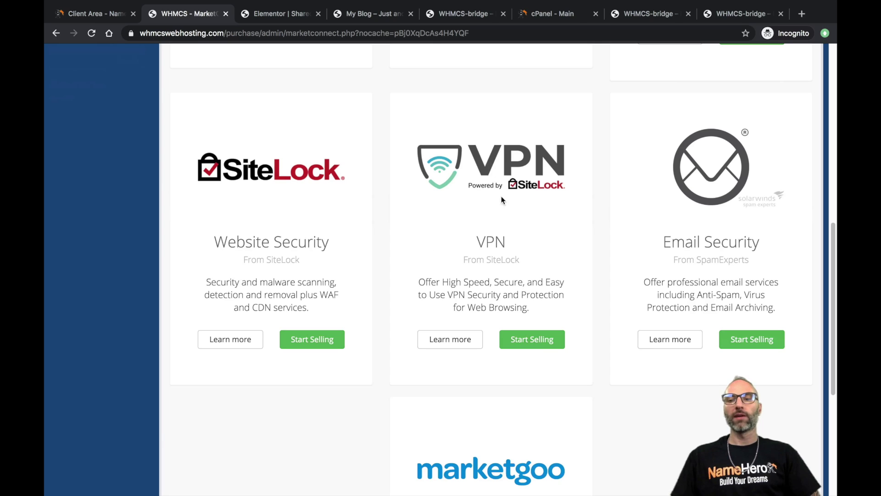
scroll(694, 252, "down", 7)
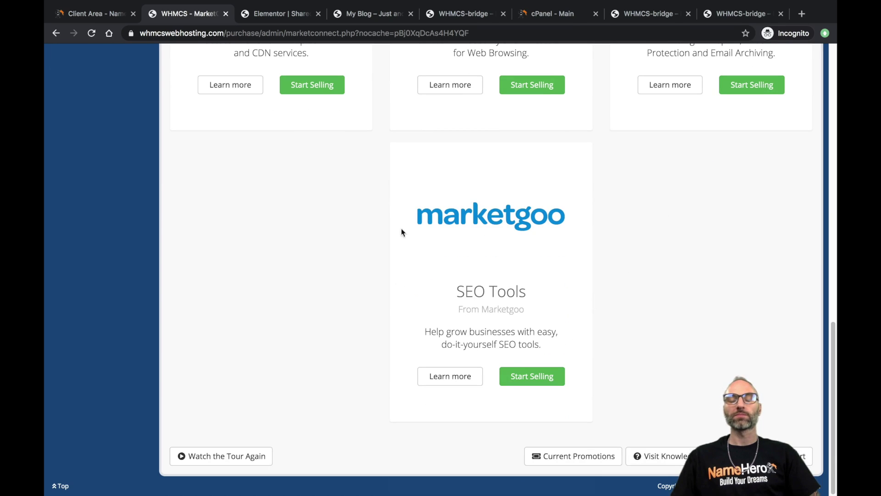
scroll(474, 337, "up", 10)
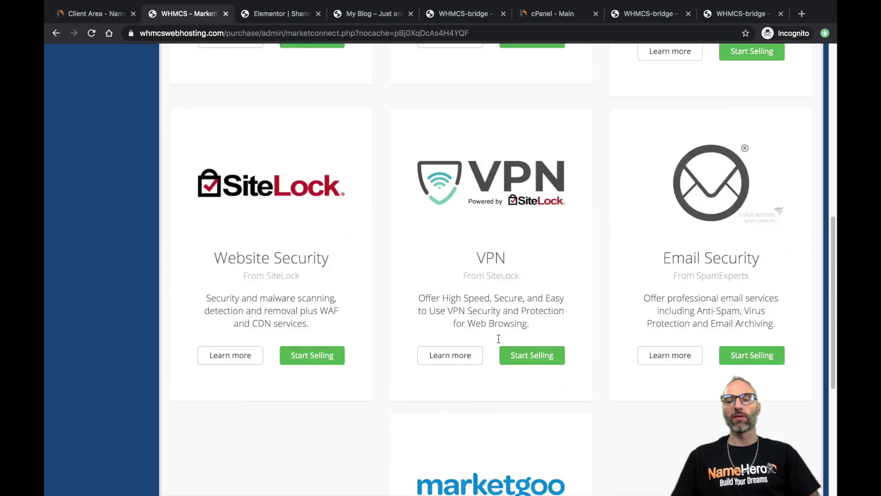
scroll(271, 209, "down", 6)
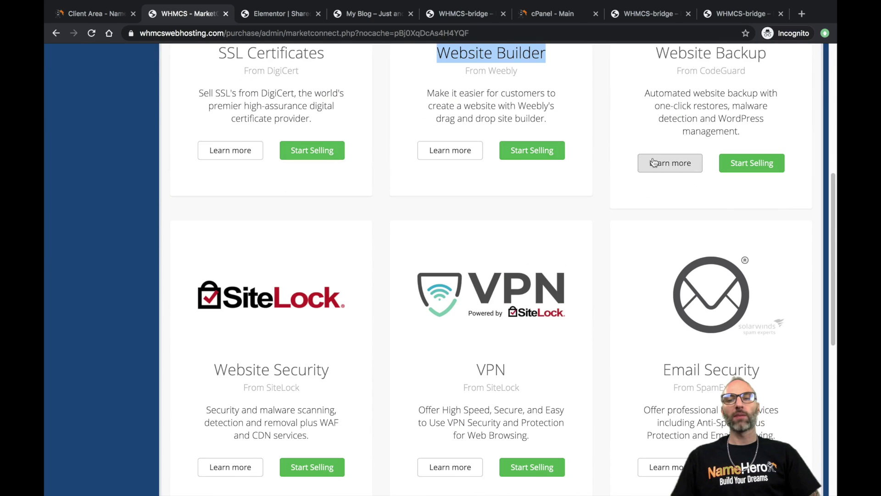
scroll(401, 308, "down", 8)
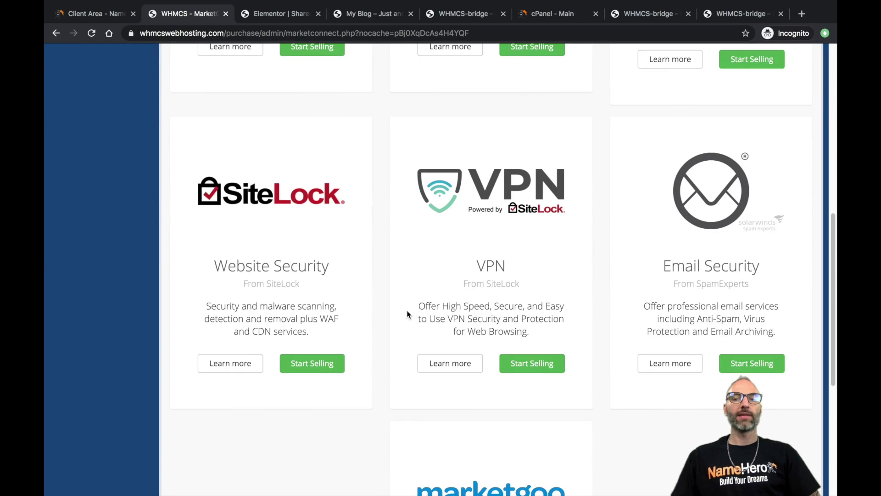
scroll(453, 354, "up", 15)
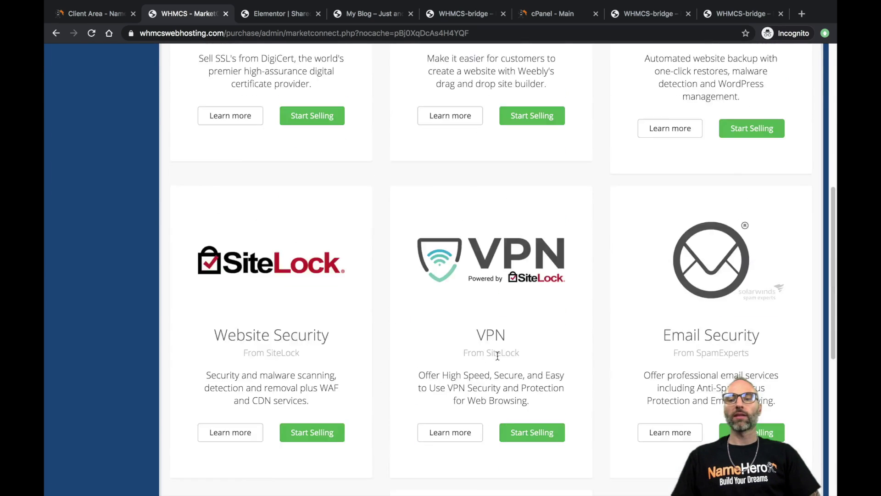
left_click(728, 184)
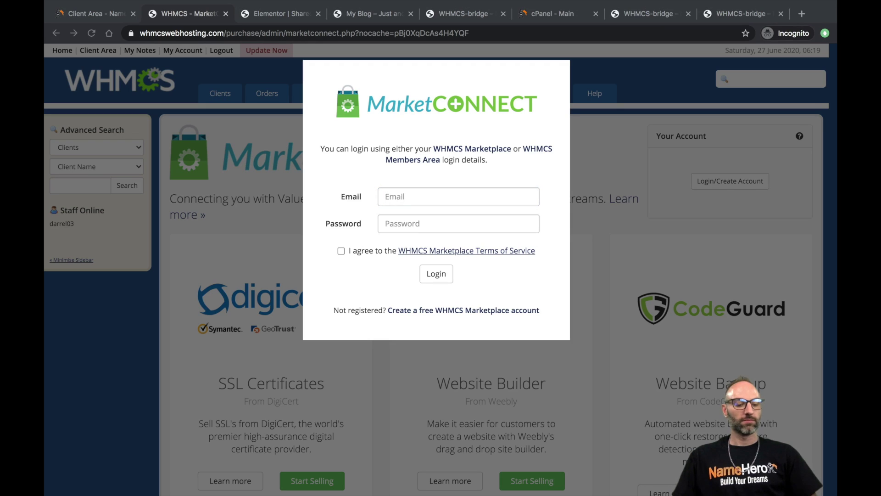
Step: Try logging in to MarketConnect with the account e-mail and password, accepting the terms
left_click(440, 196)
key("super+v")
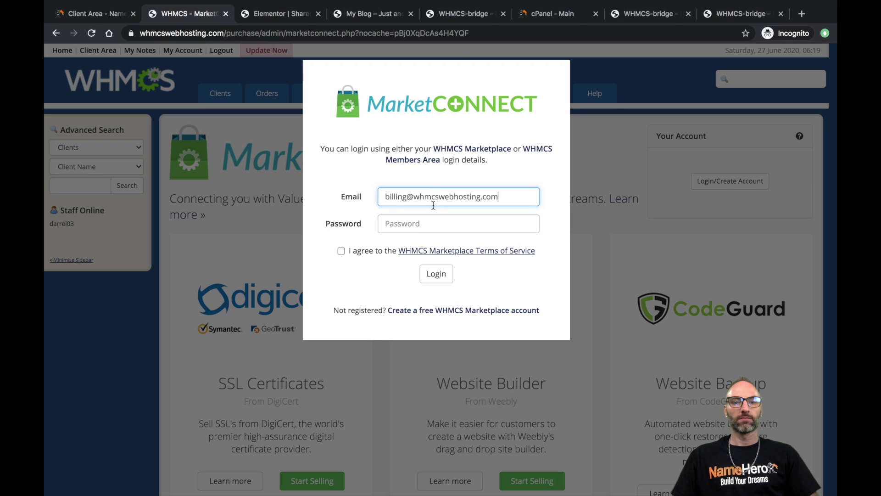
left_click(422, 224)
type("*********")
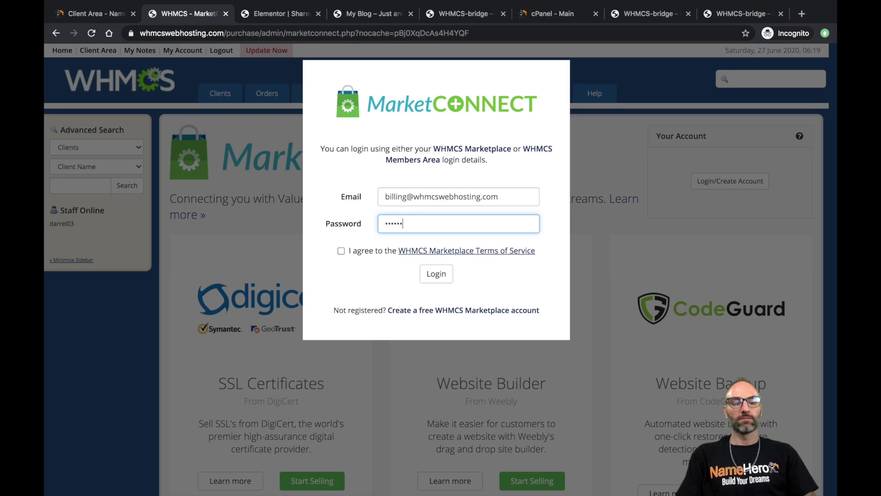
type("***")
left_click(372, 252)
left_click(444, 278)
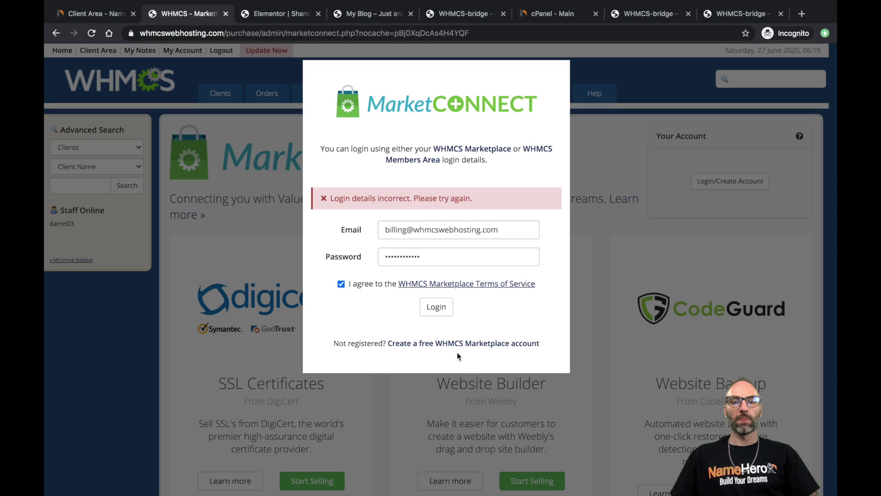
Step: Switch to creating a free Marketplace account with the business e-mail and a new password
left_click(456, 344)
left_click(443, 274)
left_click(503, 247)
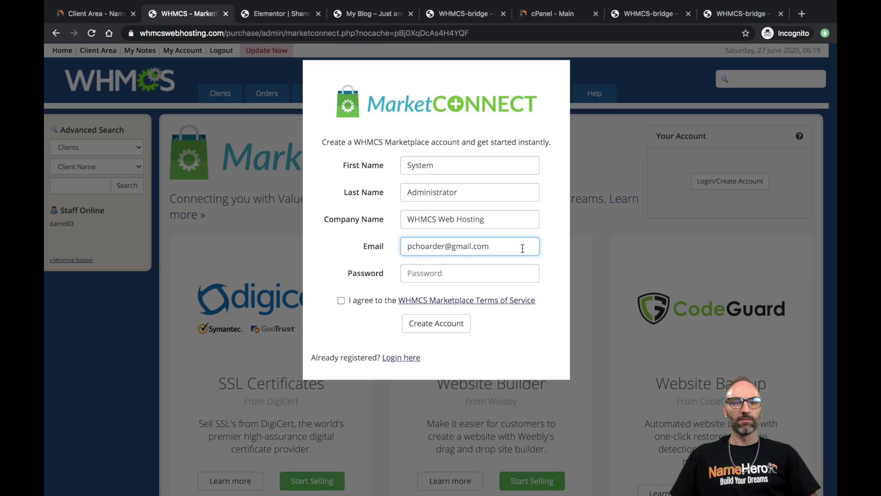
key("ctrl+a")
key("ctrl+v")
left_click(481, 271)
type("************")
Step: Accept the terms, create the Marketplace account, and review the linked MarketConnect balance
left_click(342, 301)
left_click(414, 326)
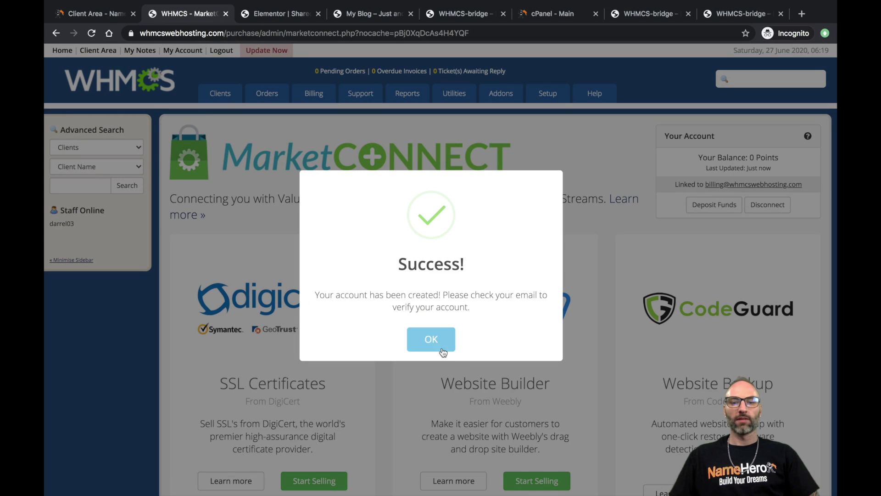
left_click(431, 340)
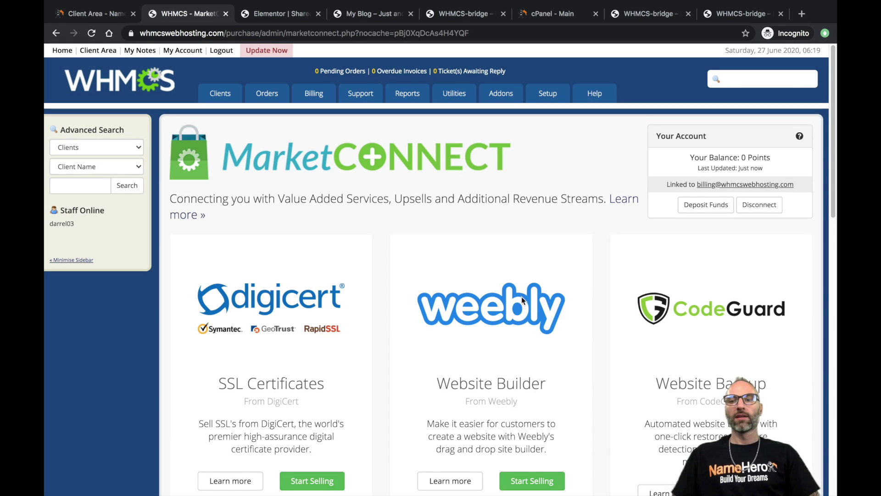
scroll(487, 299, "down", 2)
scroll(487, 301, "down", 2)
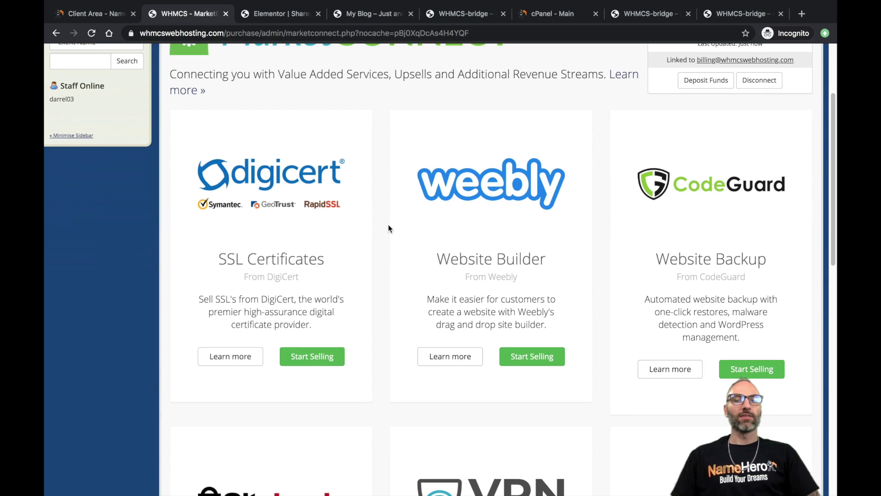
scroll(702, 354, "down", 3)
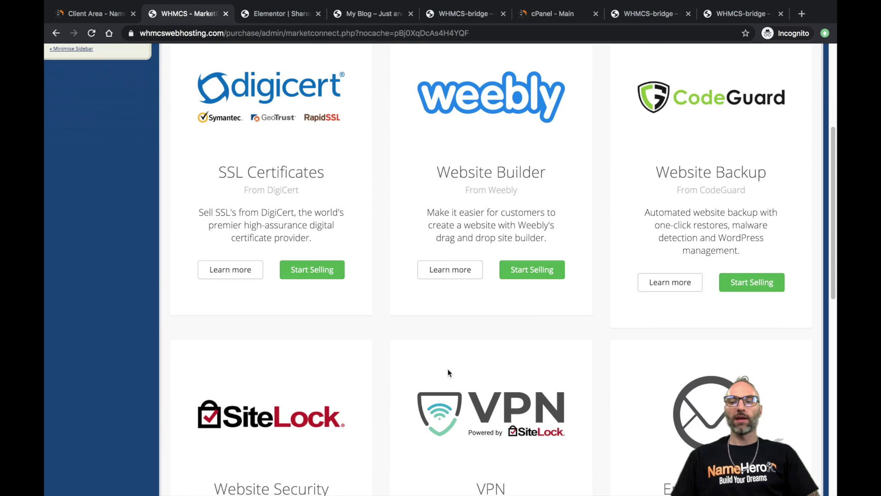
scroll(505, 358, "up", 8)
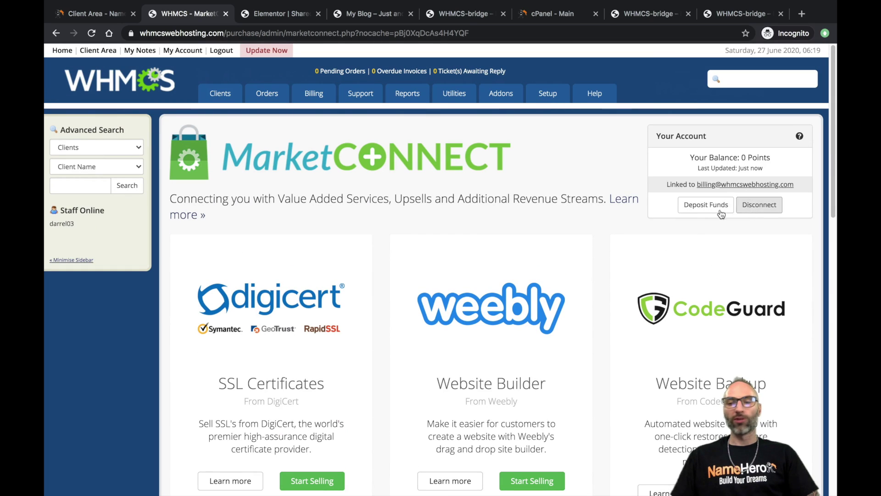
left_click(700, 205)
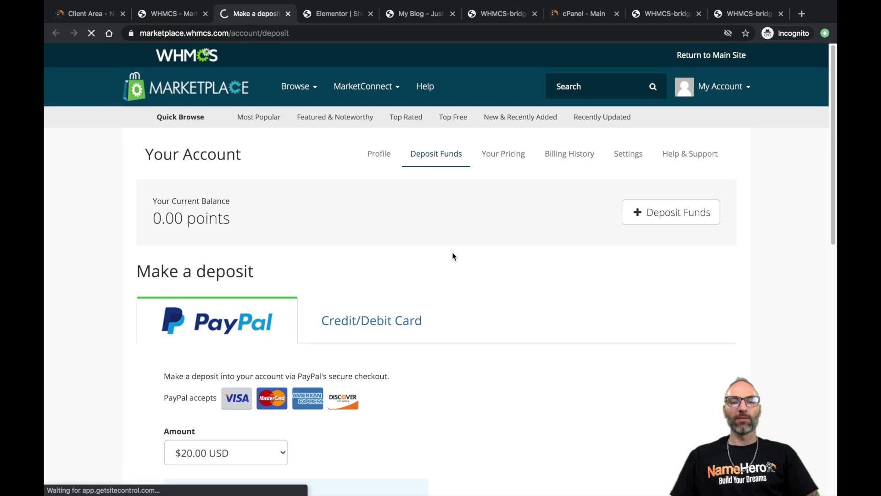
scroll(454, 256, "down", 4)
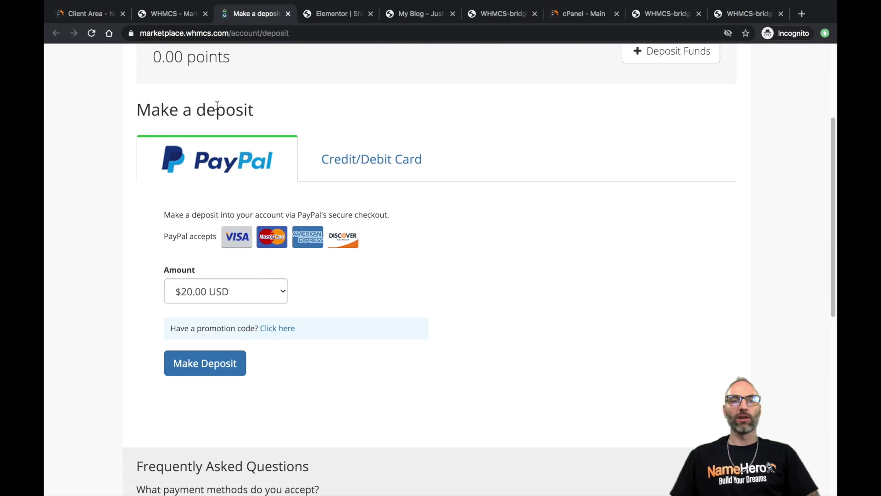
left_click(178, 16)
scroll(461, 292, "down", 5)
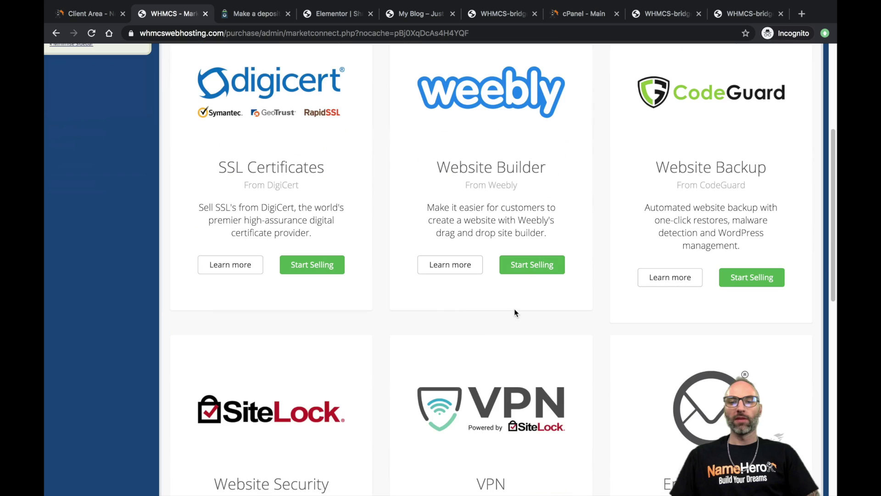
left_click(528, 265)
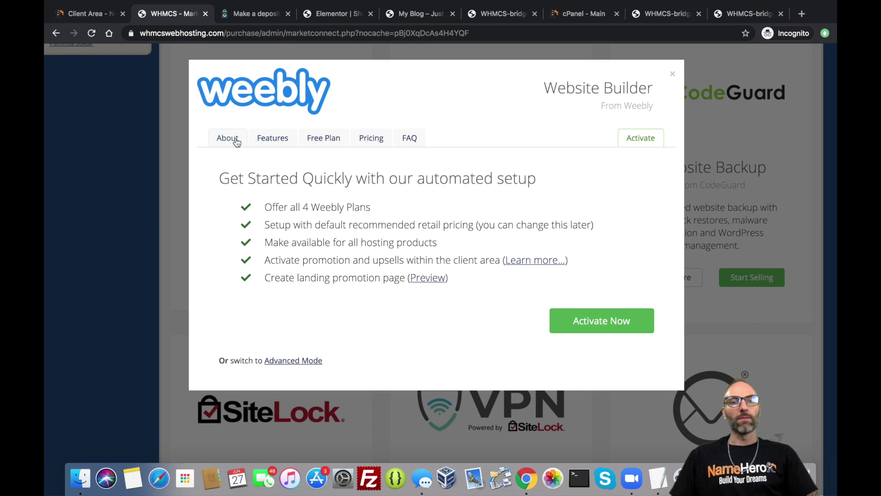
Step: Review the Weebly plan pricing, including the Starter plan's $6.13/mo cost
left_click(363, 144)
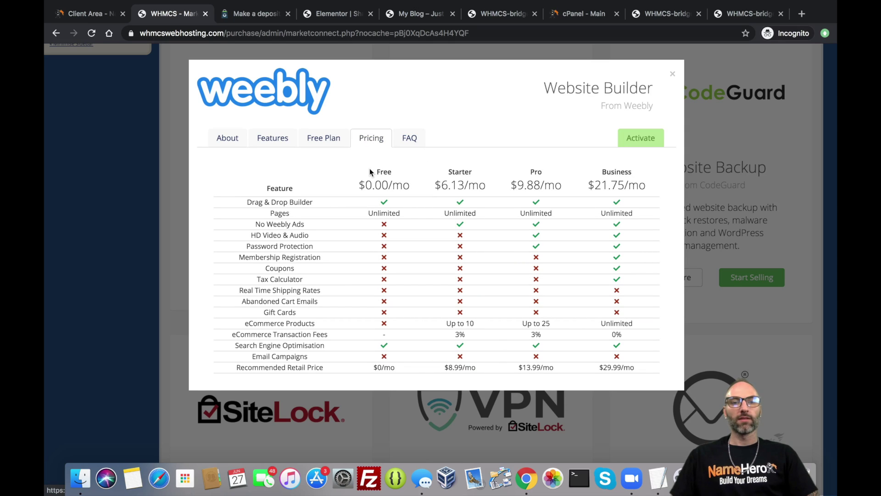
left_click_drag(376, 188, 383, 224)
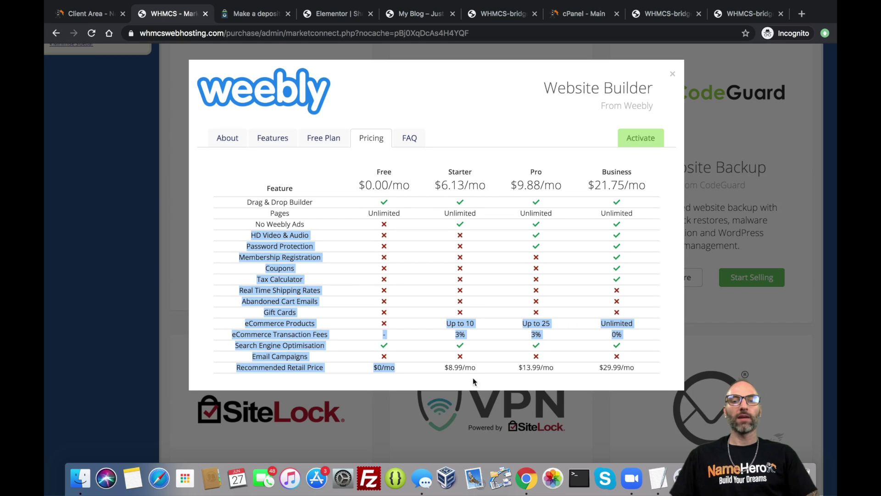
mouse_move(447, 177)
left_mouse_down()
mouse_move(488, 180)
mouse_move(437, 184)
left_mouse_up()
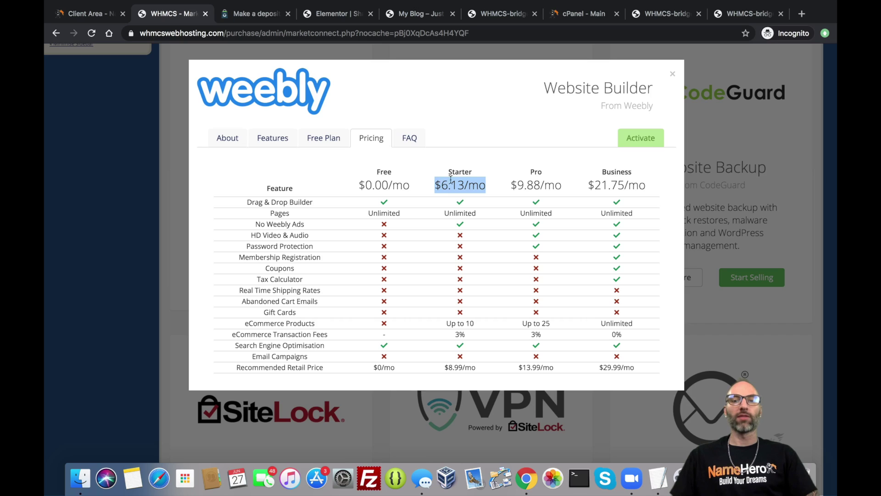
left_click(445, 367)
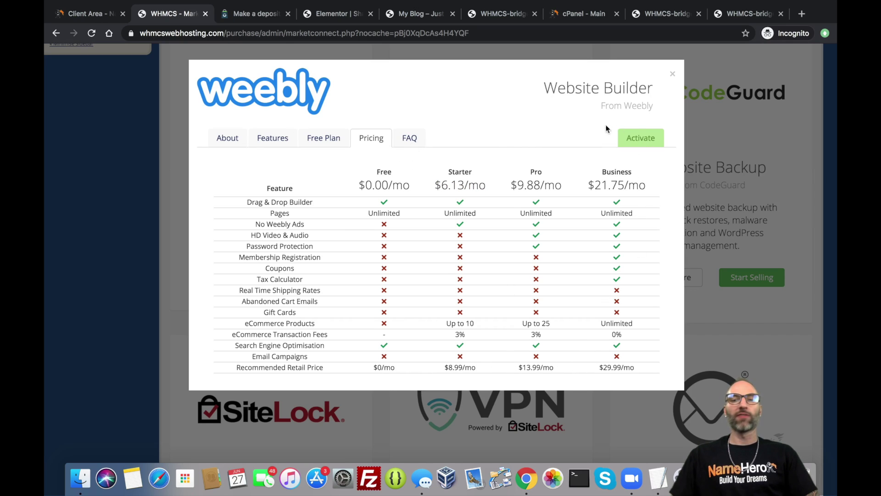
Step: Activate Weebly with the automated setup, then go to the storefront's Knowledgebase page
left_click(641, 139)
left_click(602, 321)
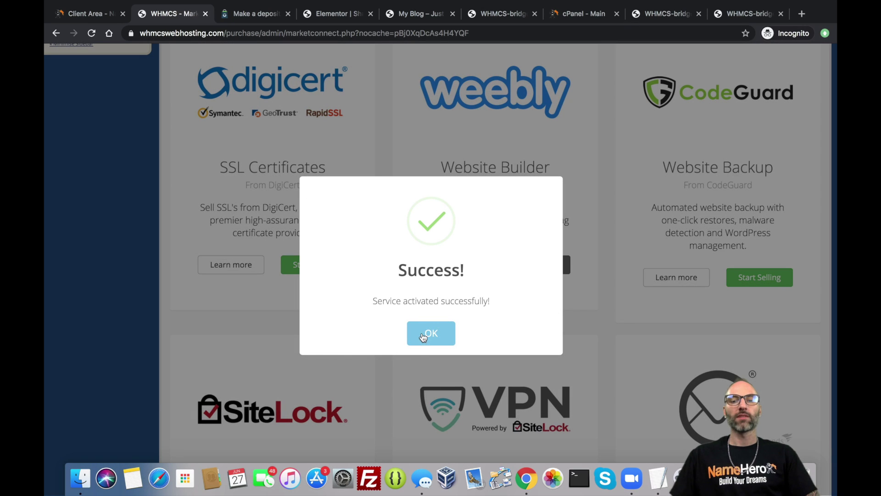
left_click(423, 335)
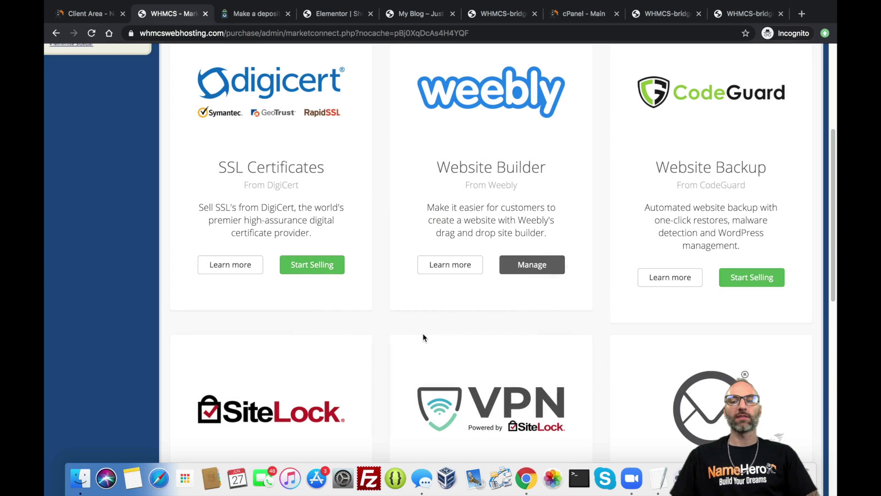
scroll(314, 273, "up", 2)
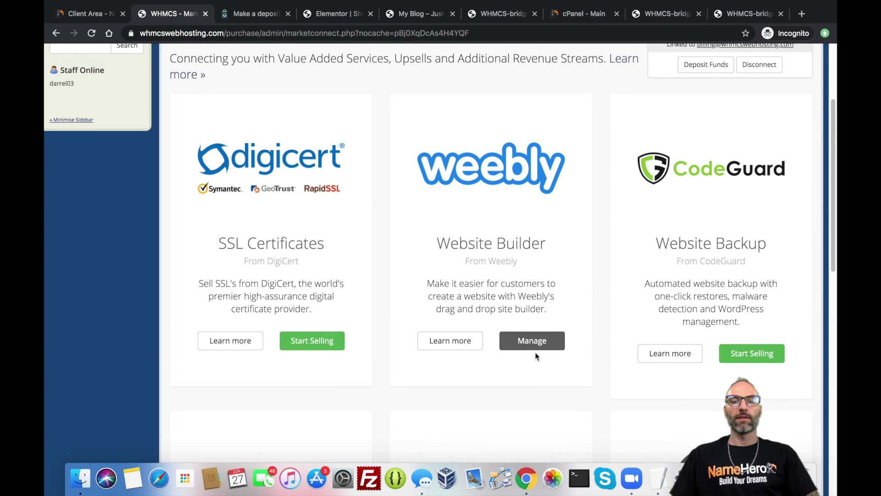
left_click(532, 341)
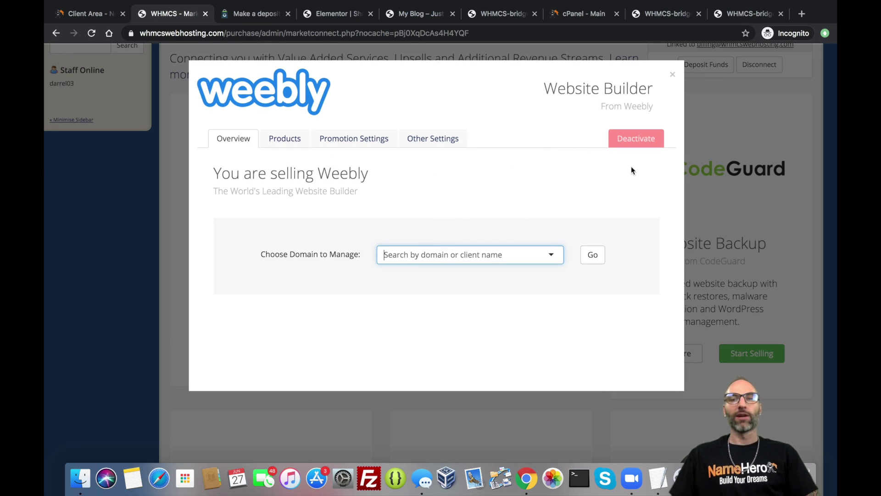
left_click(664, 14)
left_click(742, 14)
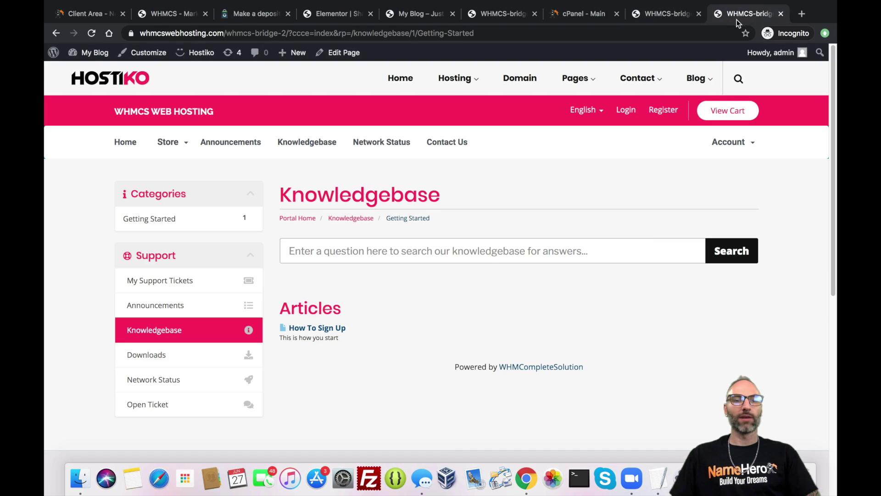
Step: Browse all store products and review the new Website Builder category page
left_click(173, 168)
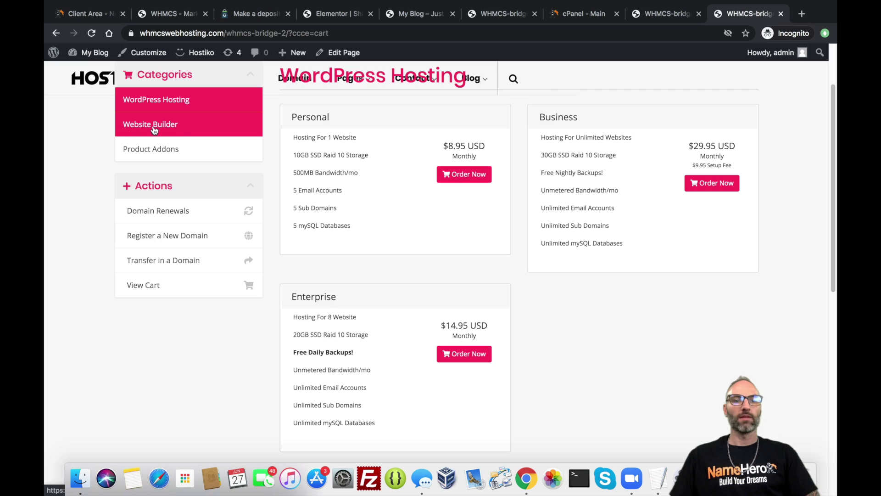
left_click(147, 242)
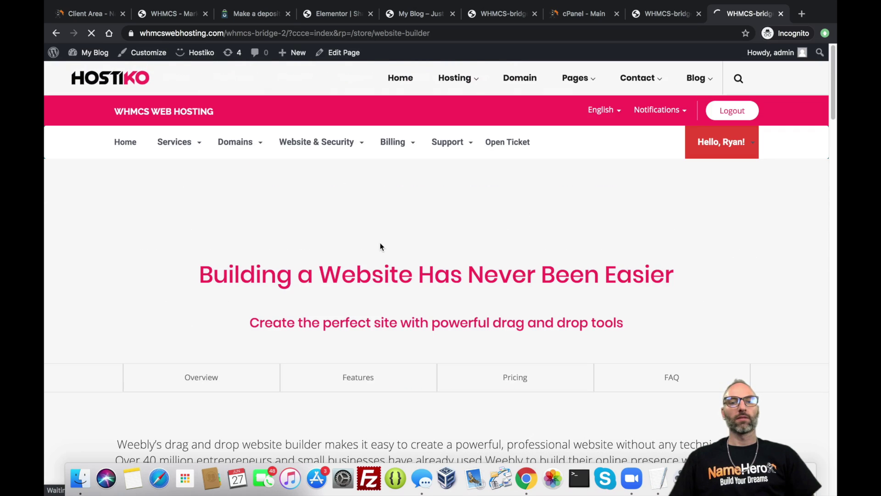
scroll(321, 262, "down", 7)
scroll(451, 271, "down", 8)
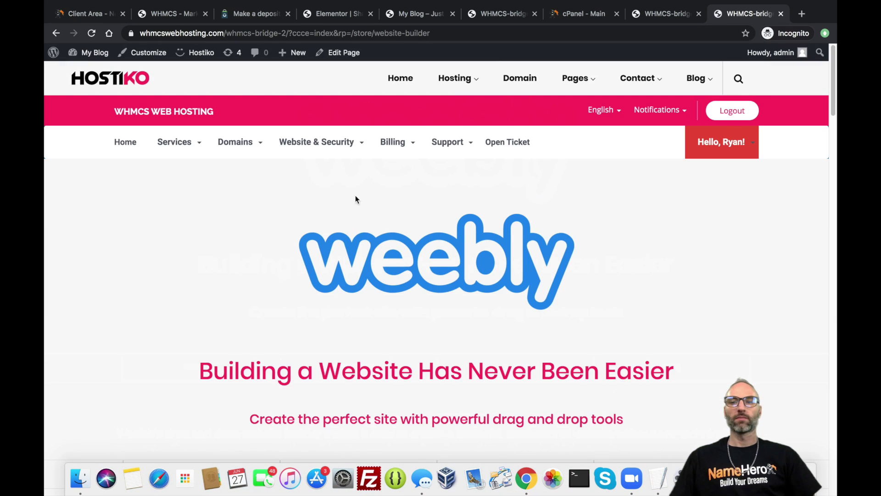
Step: Return to the WHMCS MarketConnect page and close the Weebly management window
left_click(654, 18)
left_click(522, 13)
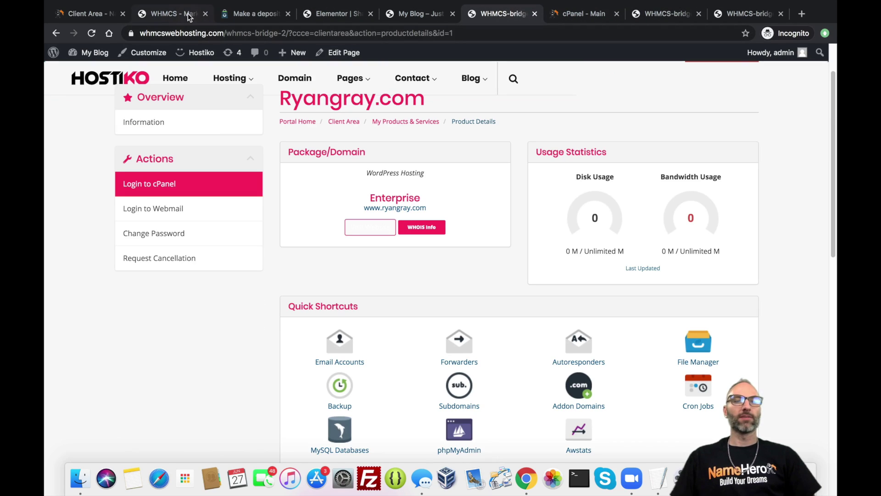
left_click(189, 17)
left_click(672, 74)
scroll(604, 212, "up", 3)
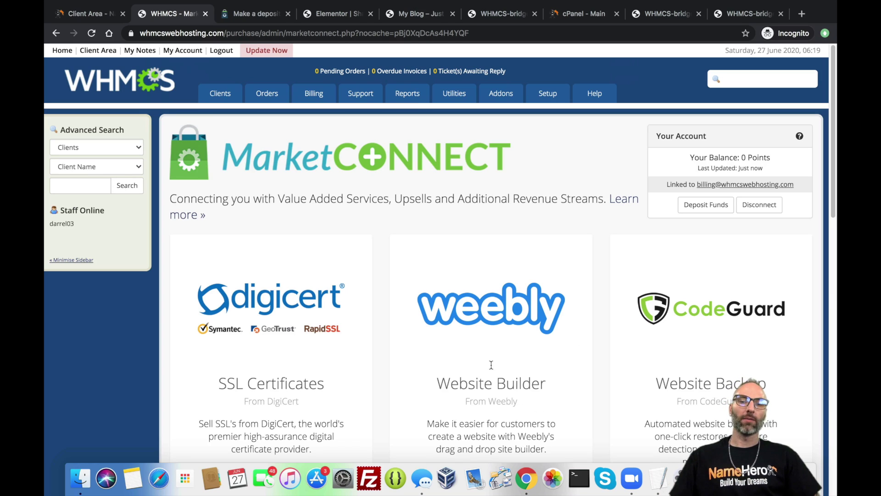
Step: Go to Setup > Support > Support Departments and start adding a new department
scroll(441, 306, "down", 15)
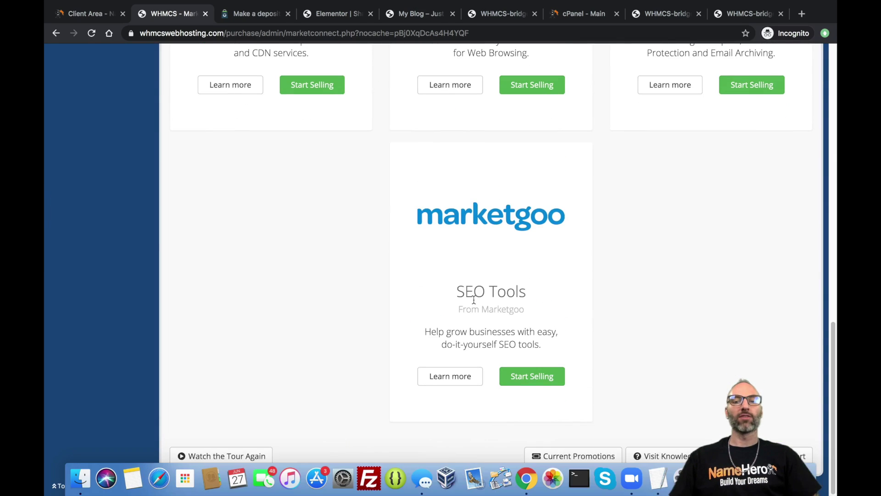
scroll(474, 300, "up", 15)
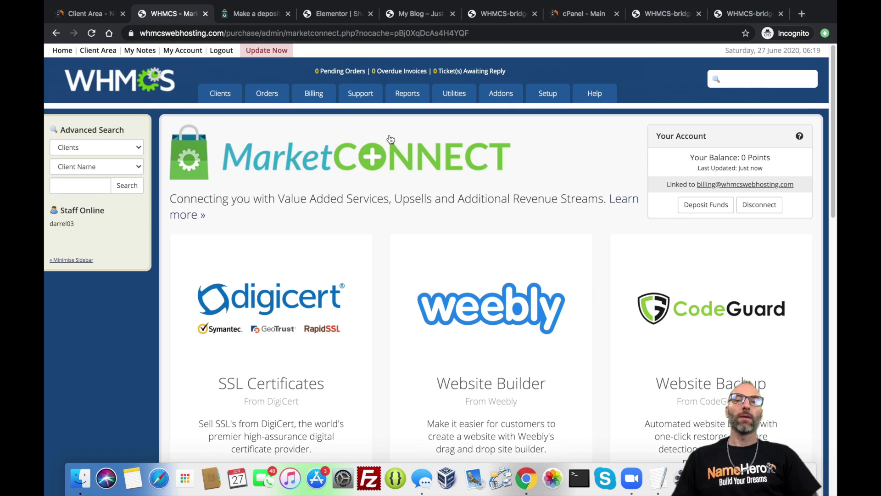
mouse_move(361, 97)
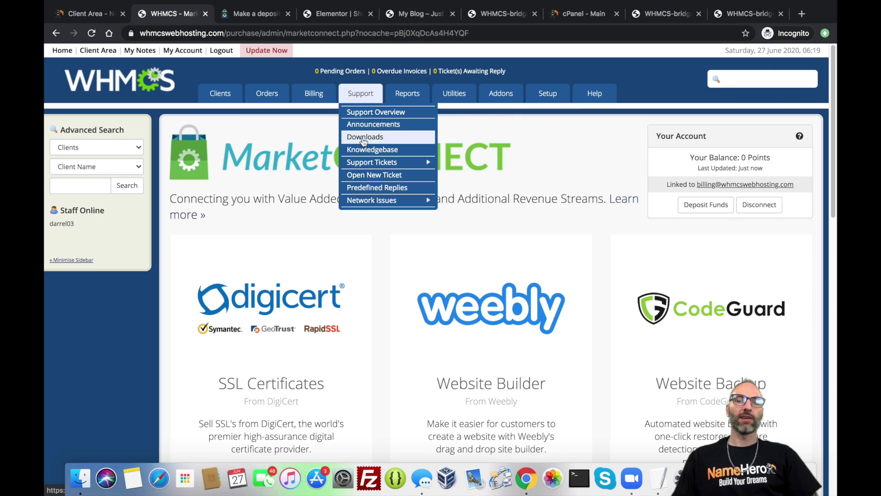
mouse_move(389, 103)
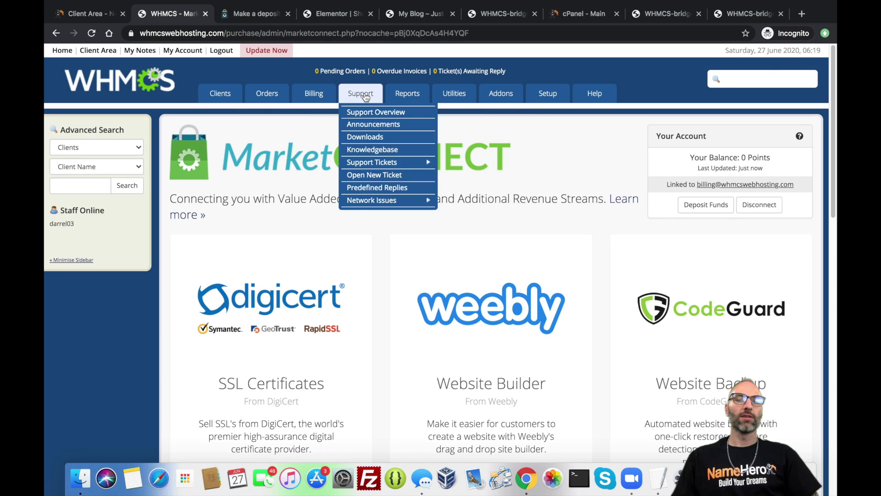
mouse_move(547, 95)
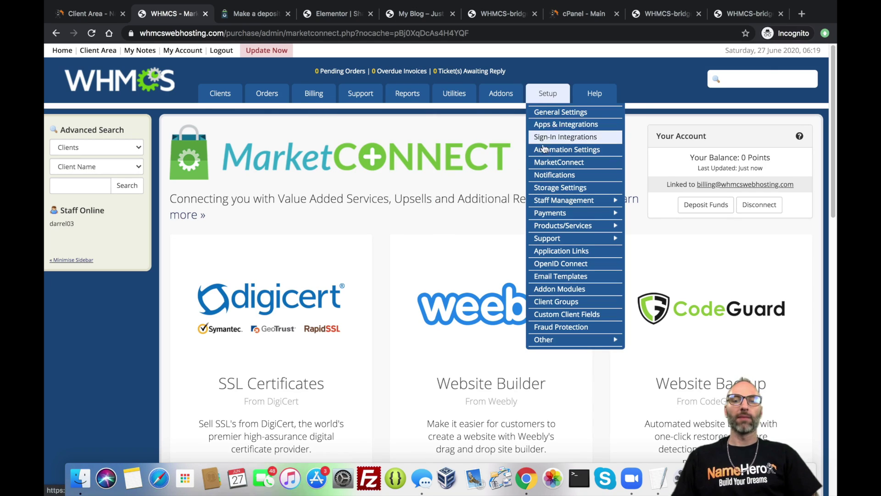
mouse_move(563, 234)
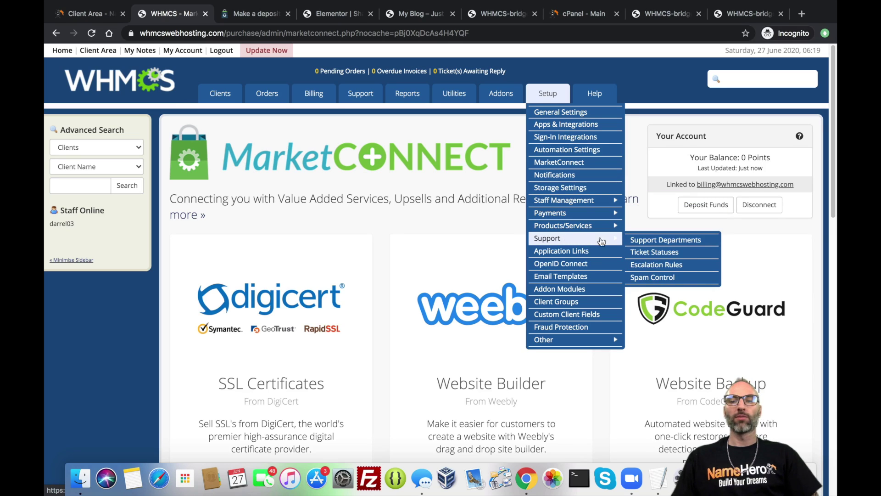
left_click(663, 239)
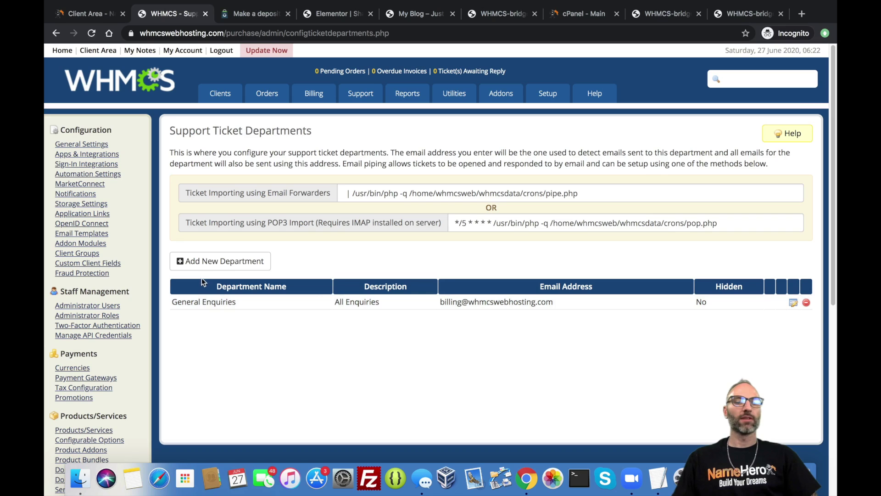
left_click(223, 264)
Step: Create the 'Support' department with its e-mail, the administrator assigned, and Clients Only enabled
left_click(363, 180)
type("Support")
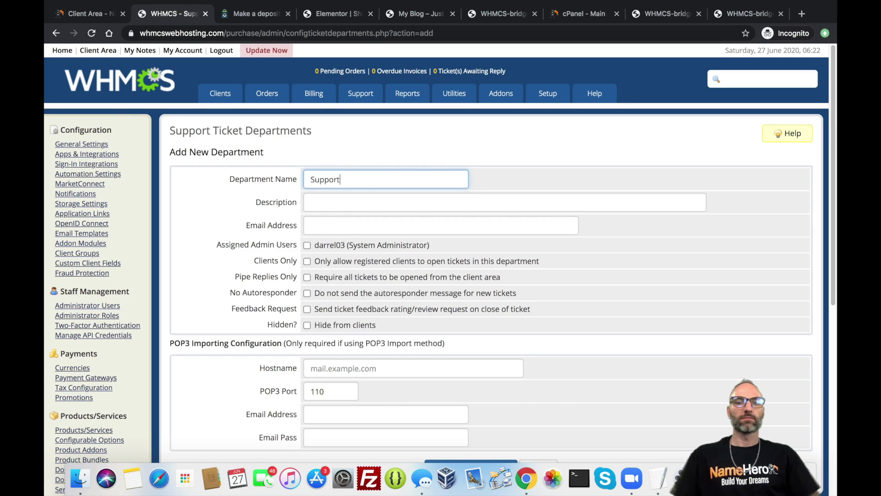
left_click(337, 228)
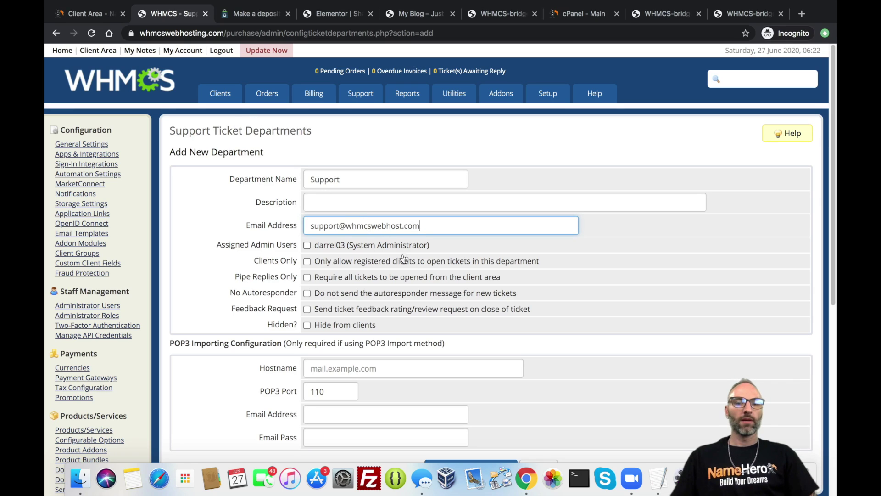
left_click(318, 248)
scroll(295, 283, "down", 1)
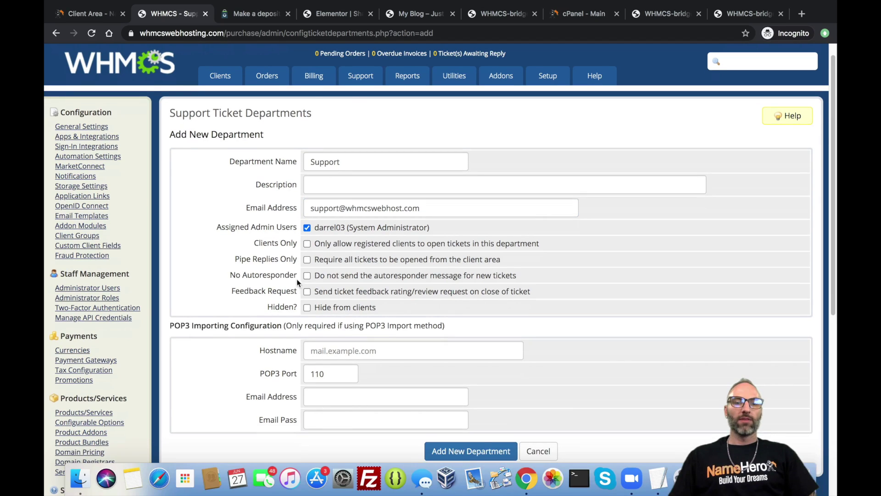
scroll(297, 282, "down", 1)
left_click(307, 233)
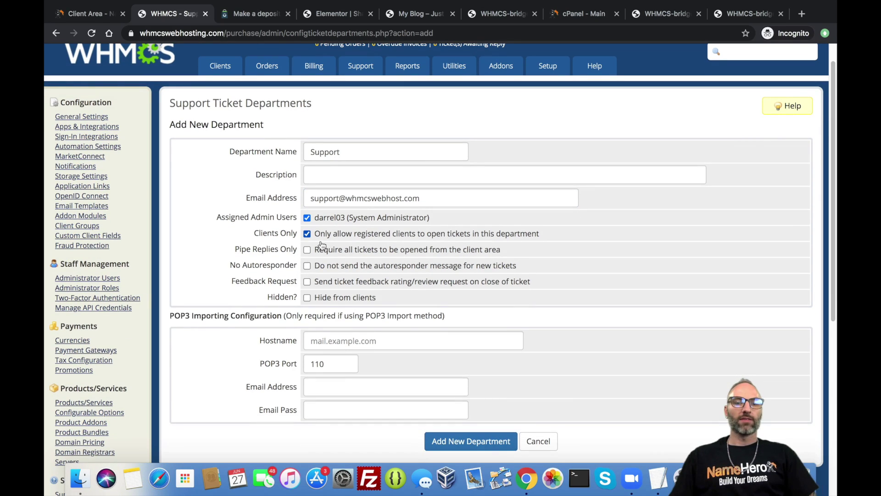
scroll(327, 243, "down", 1)
left_click(453, 425)
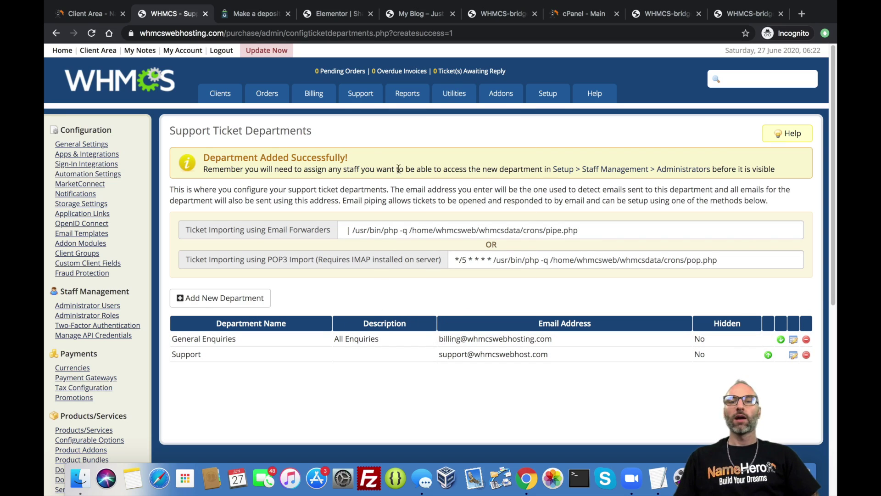
Step: Move over to the NameHero client area
mouse_move(361, 94)
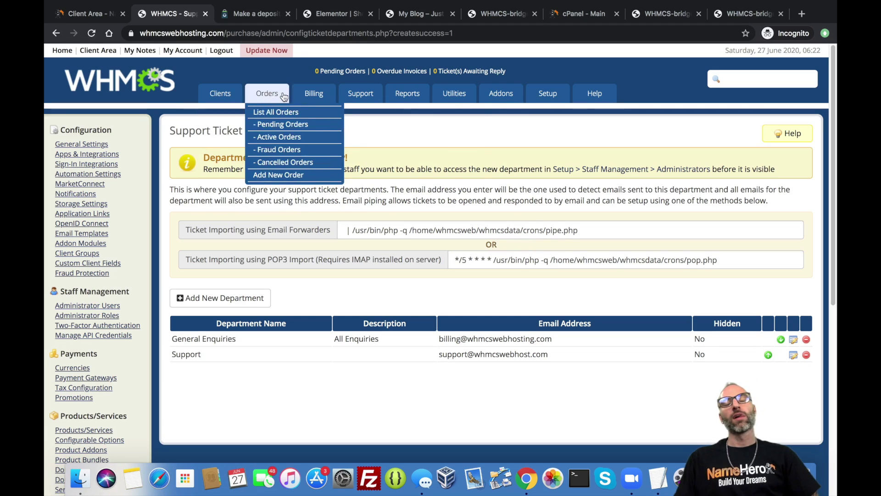
mouse_move(577, 89)
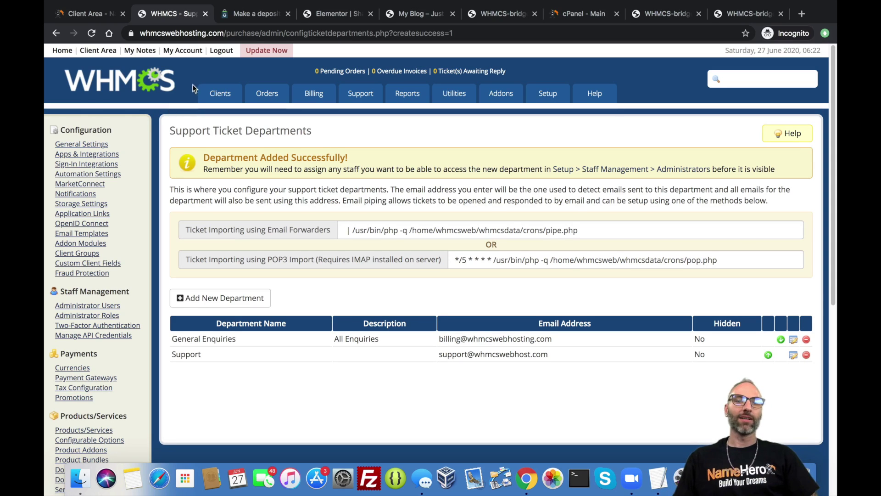
left_click(99, 14)
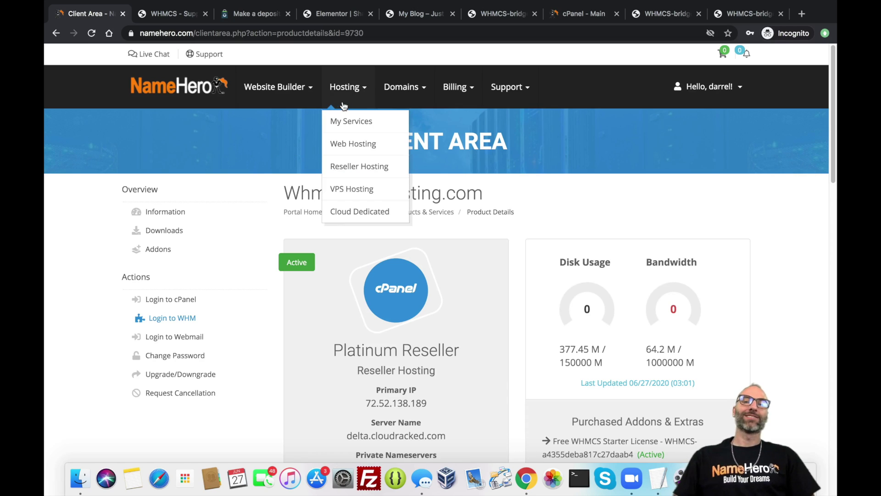
Step: Look over the NameHero Platinum Reseller details, then switch to the cPanel - Main dashboard
mouse_move(402, 89)
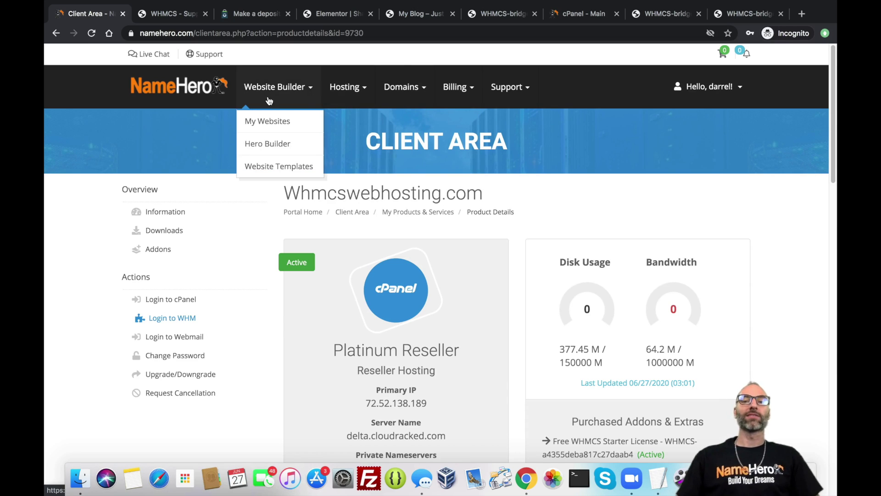
mouse_move(532, 71)
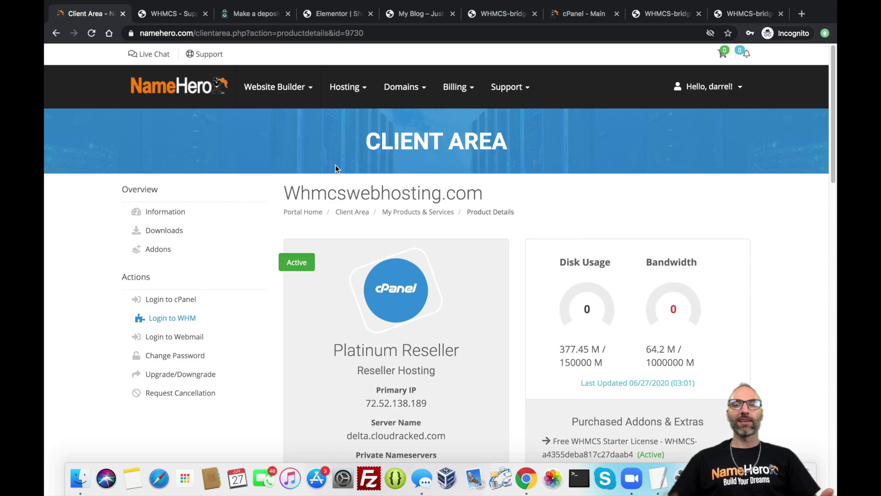
left_click(569, 14)
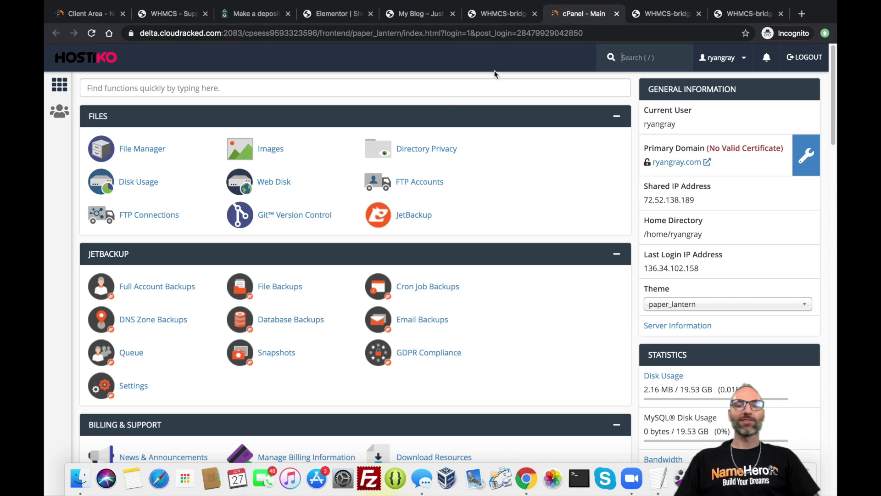
Step: Scroll through the cPanel email and file tools, then show the storefront's hosting product details
scroll(230, 191, "down", 20)
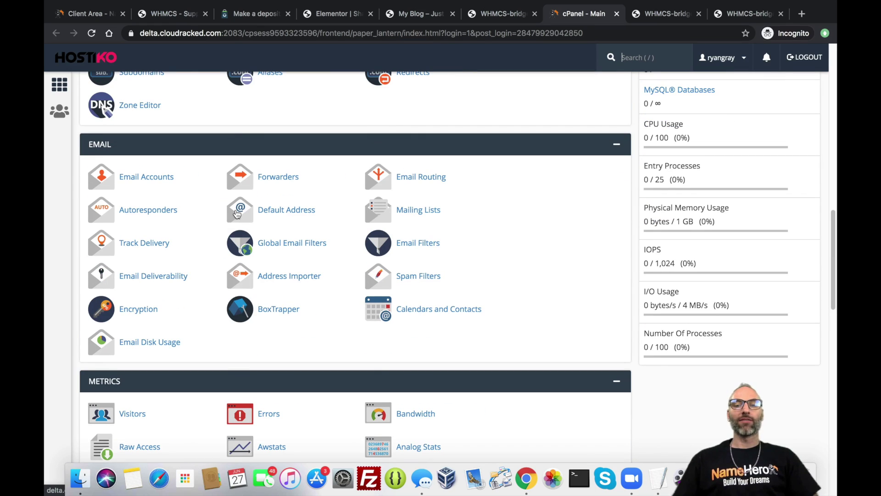
scroll(294, 280, "up", 1)
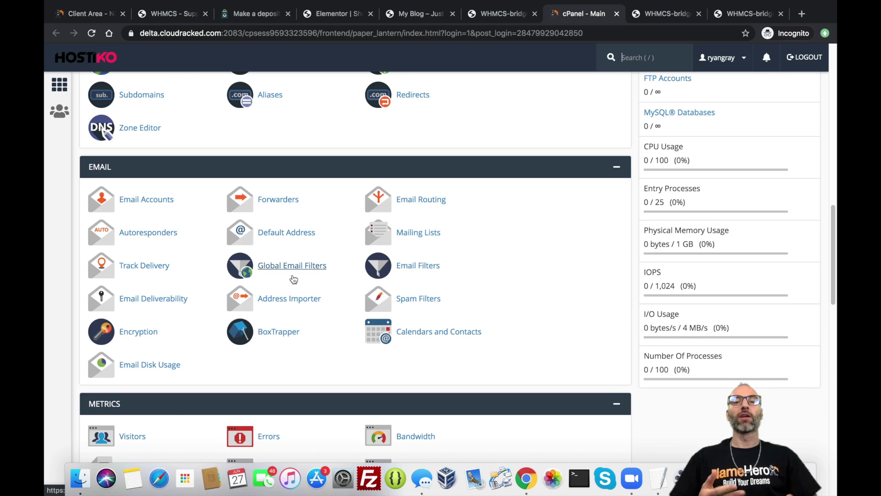
scroll(294, 275, "up", 15)
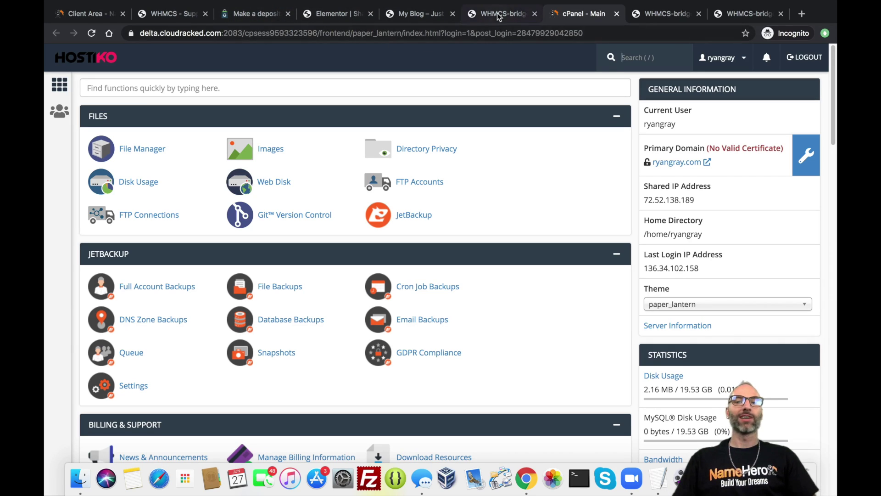
left_click(480, 21)
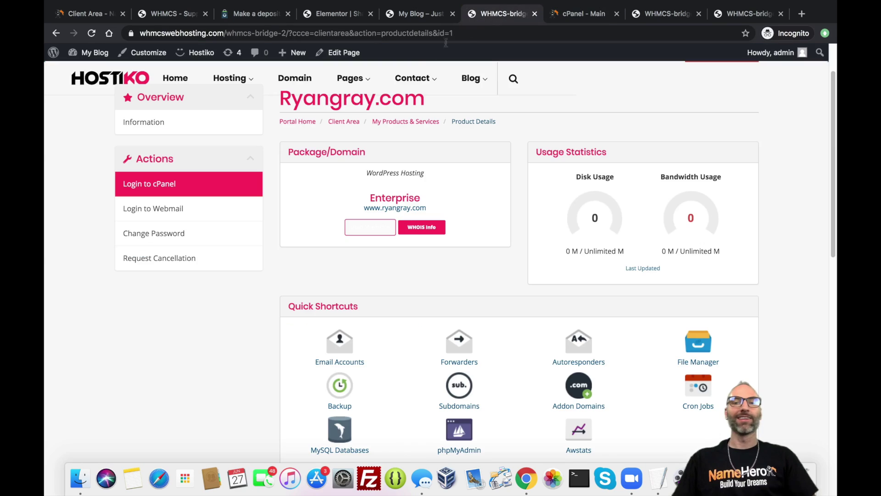
mouse_move(224, 154)
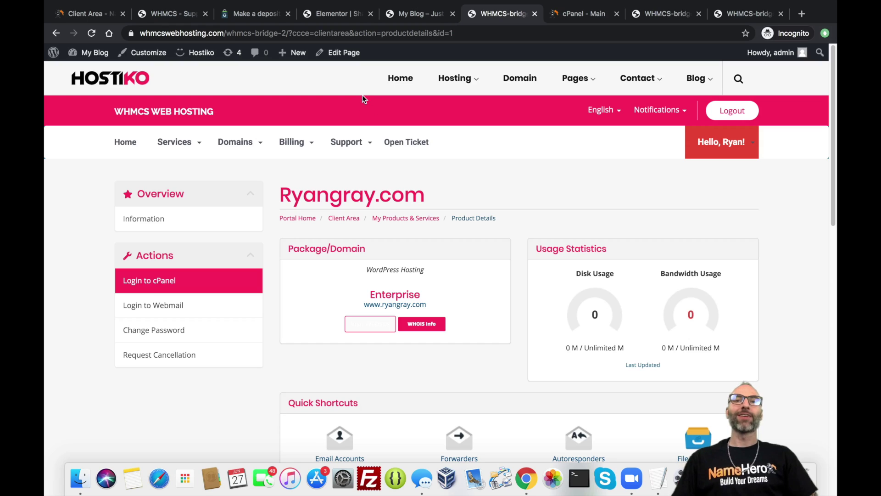
mouse_move(377, 157)
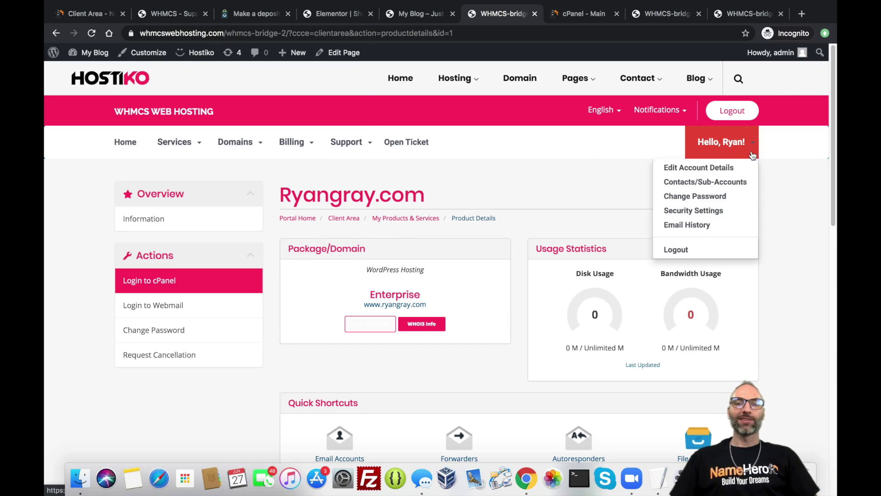